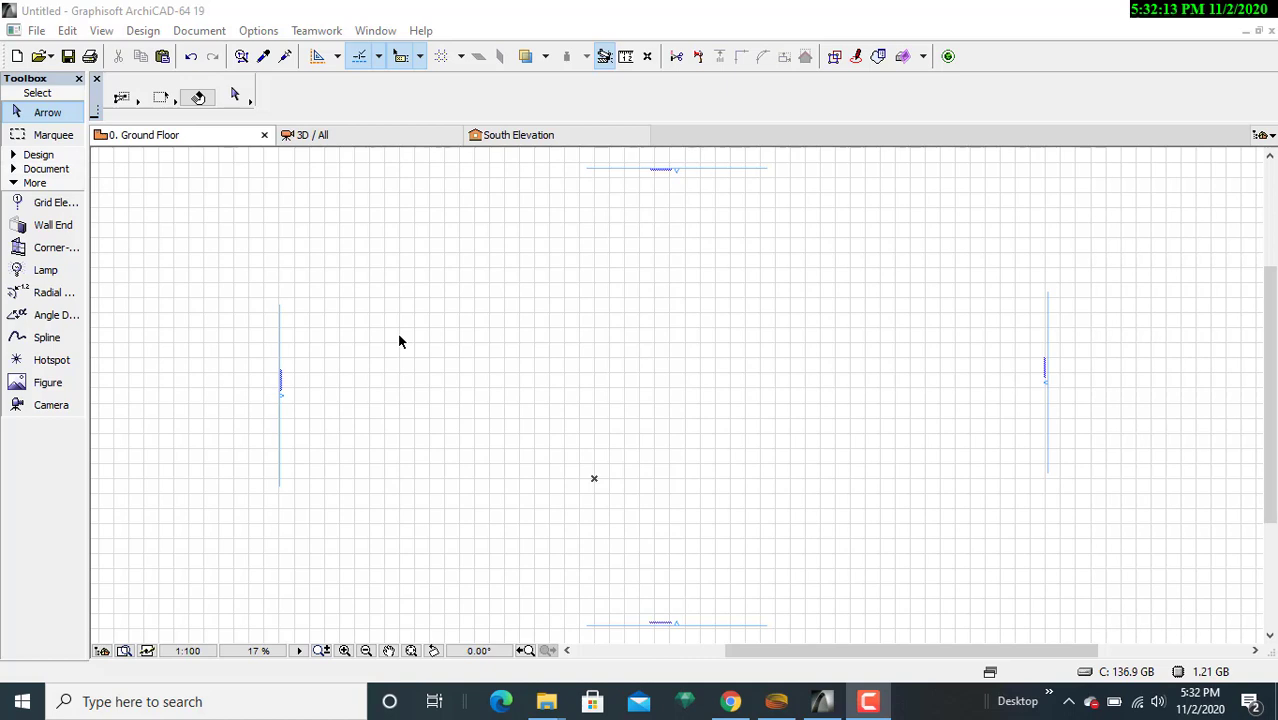
# - Draw a straight horizontal wall 30000 long in the upper part of the Ground Floor plan
pyautogui.click(38, 156)
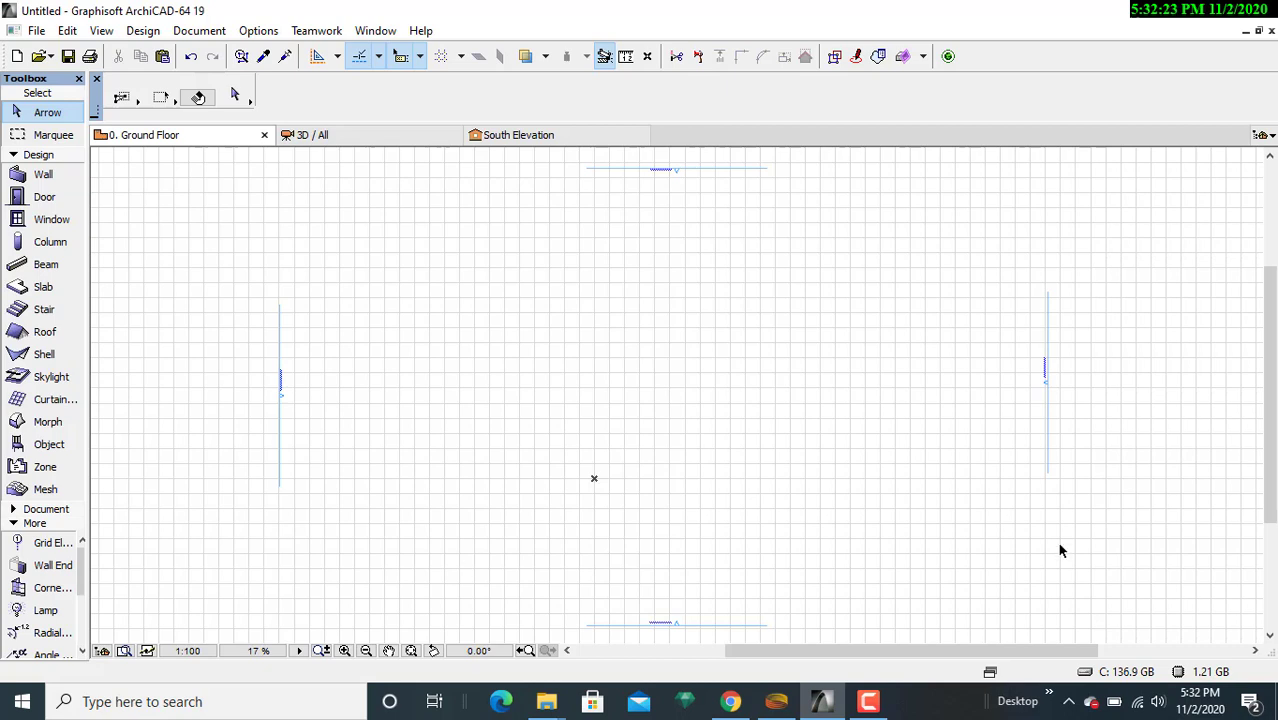
pyautogui.click(40, 176)
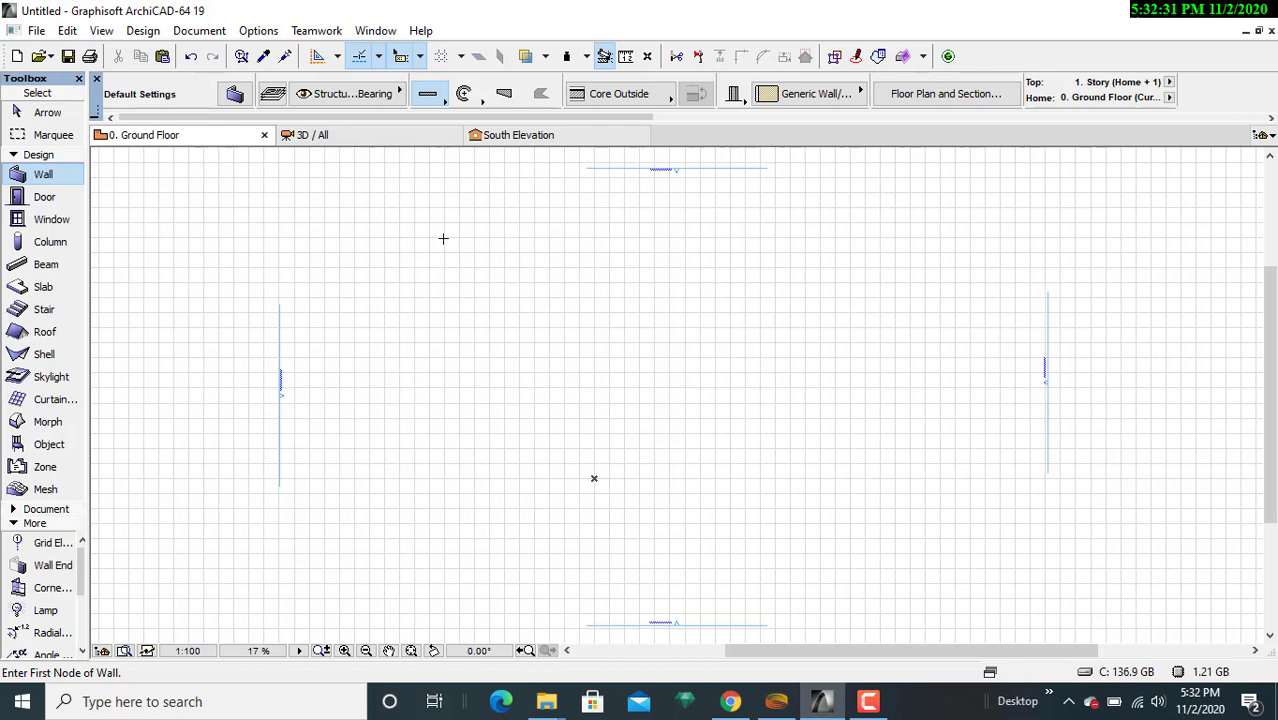
pyautogui.click(443, 239)
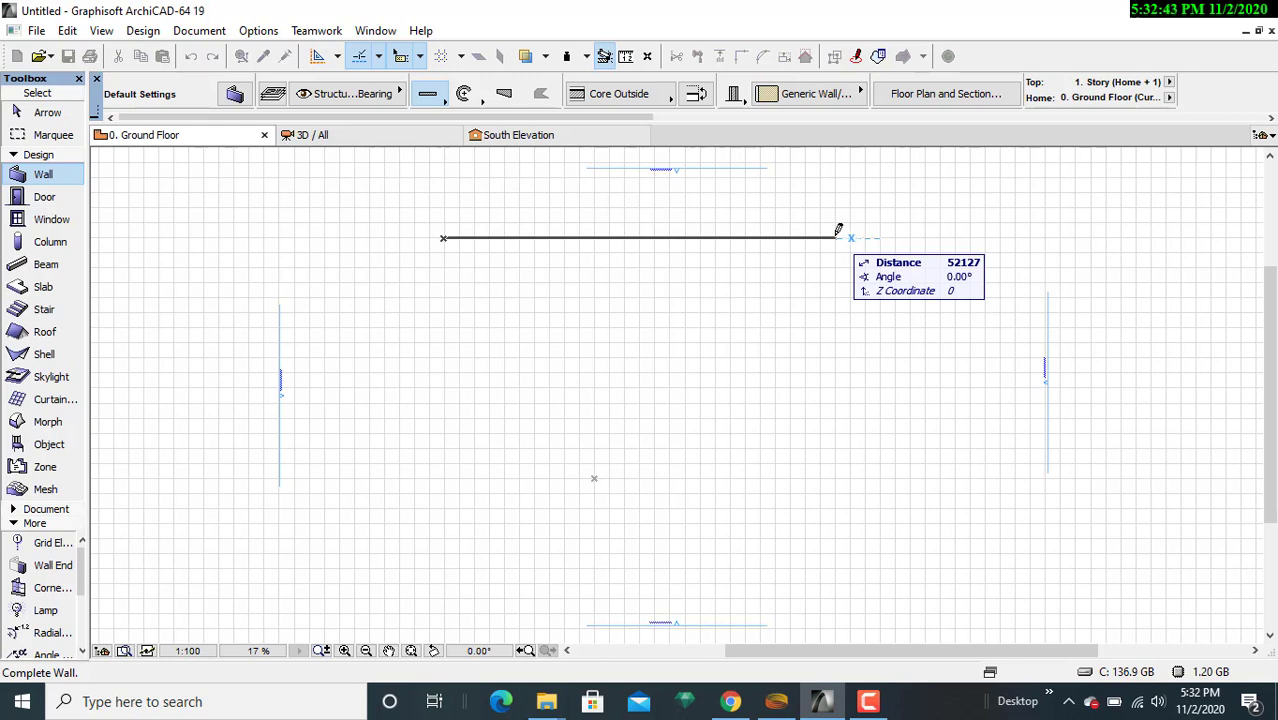
pyautogui.write('30000')
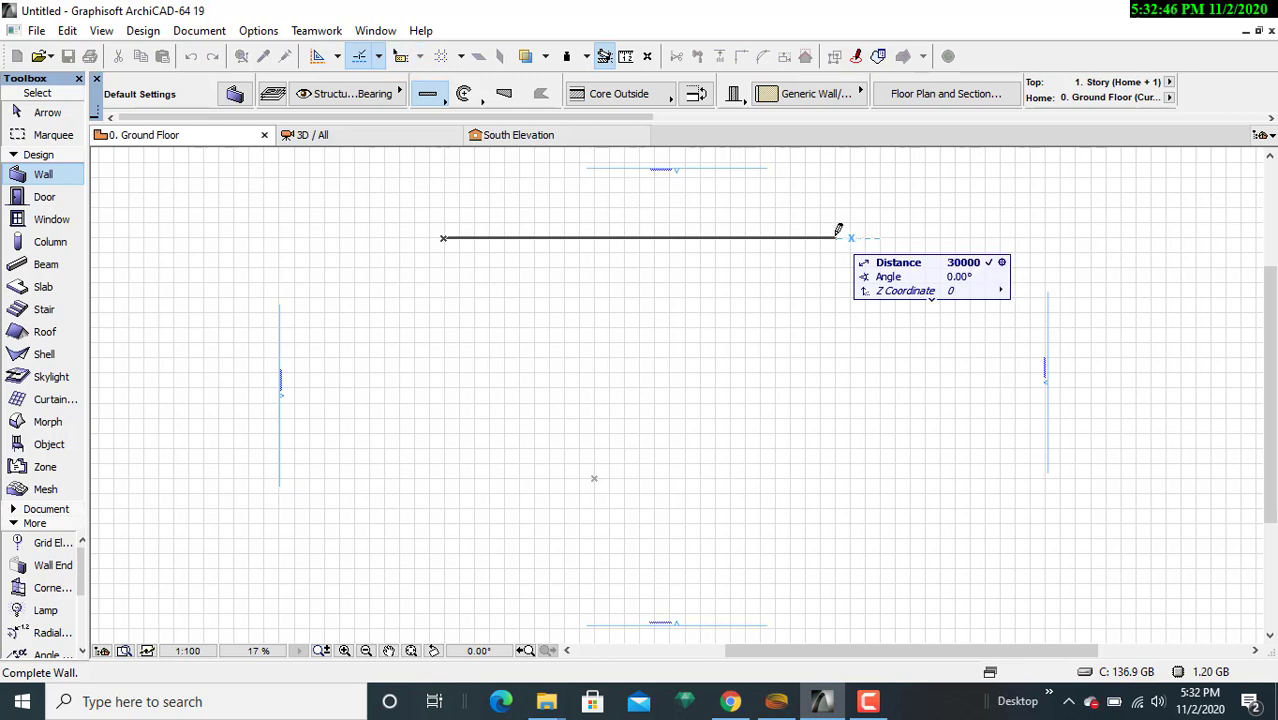
pyautogui.press('Return')
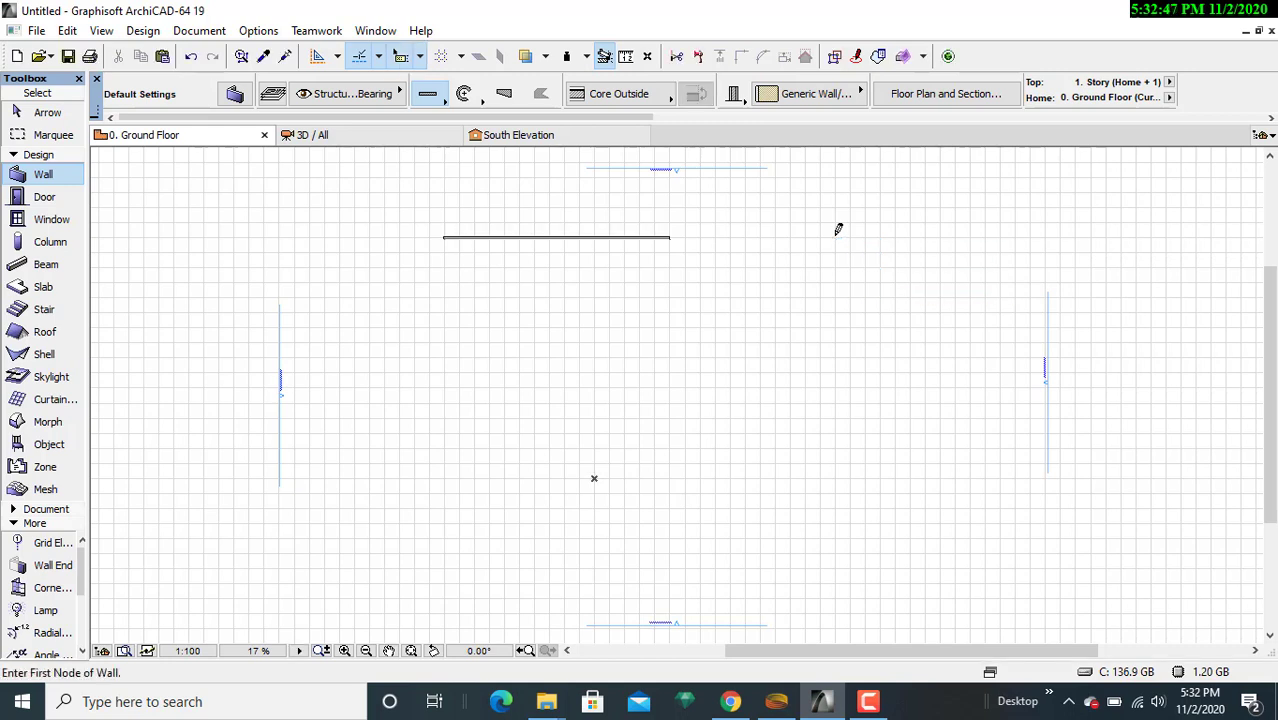
pyautogui.scroll(3, 628, 300)
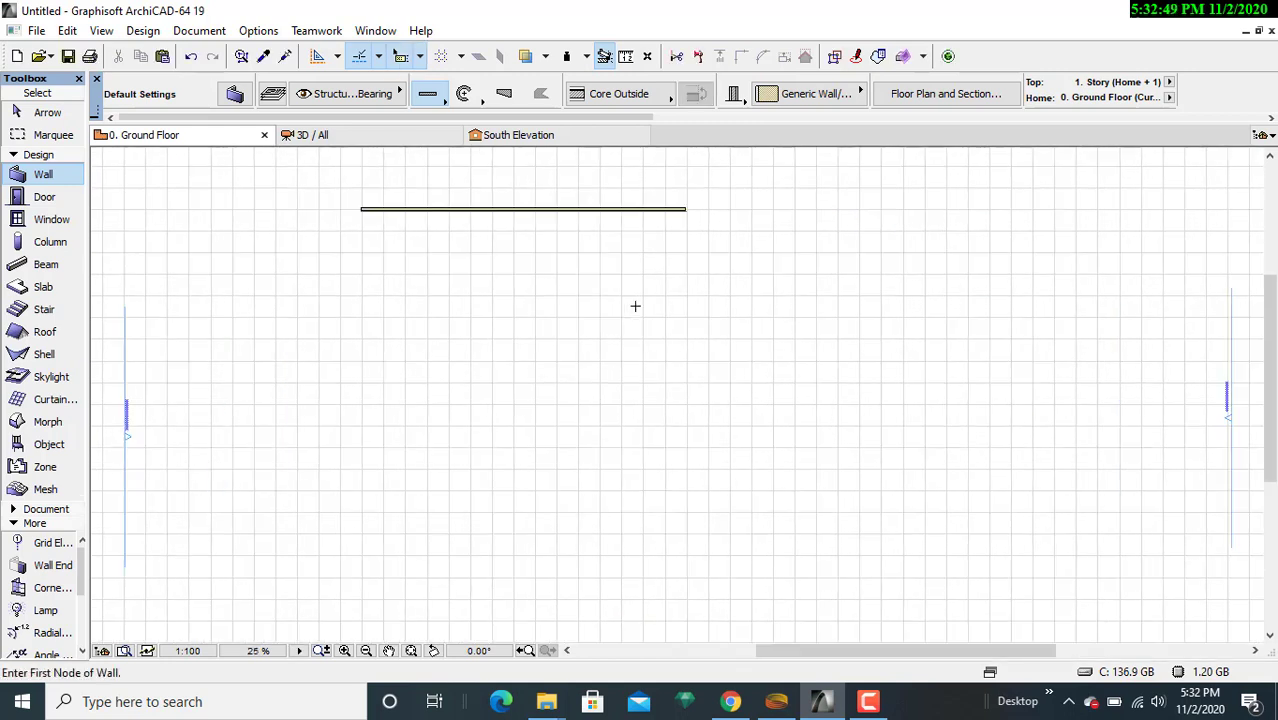
pyautogui.moveTo(633, 305); pyautogui.dragTo(803, 376, button='middle')
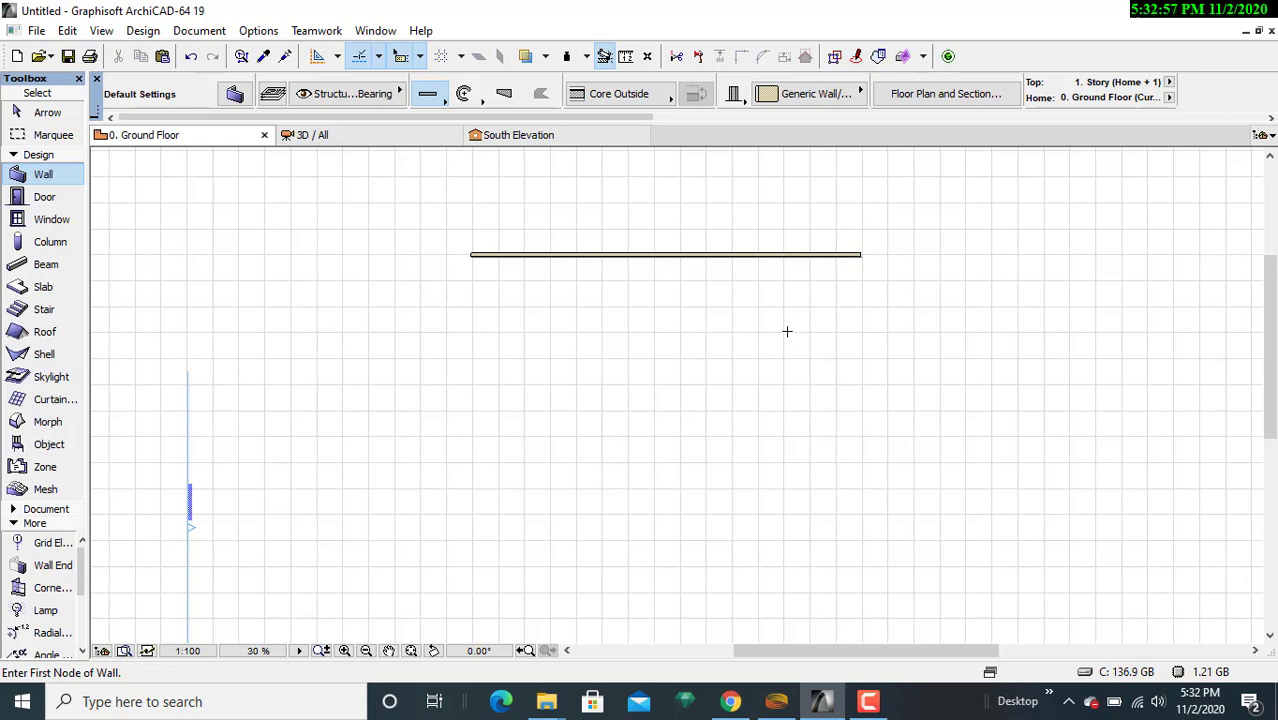
pyautogui.press('Escape')
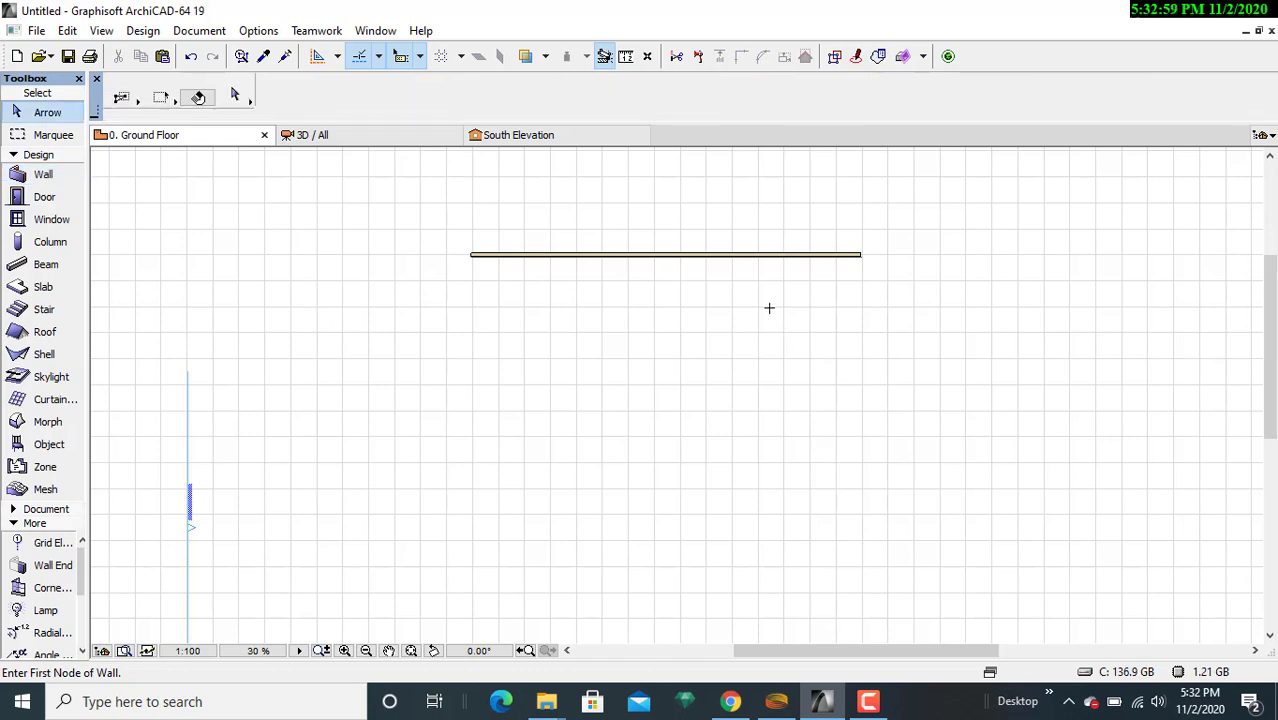
# - Drag a copy of the horizontal wall 30000 straight down to form the parallel lower wall
pyautogui.click(688, 257)
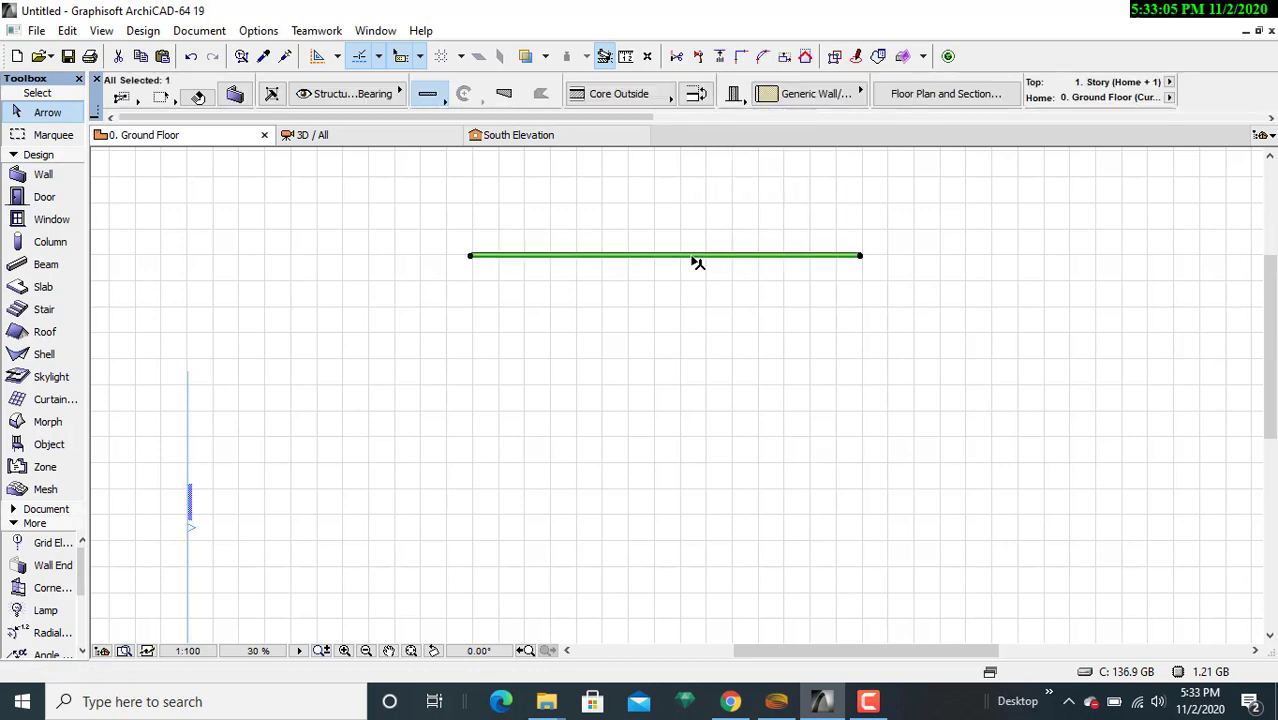
pyautogui.rightClick(697, 262)
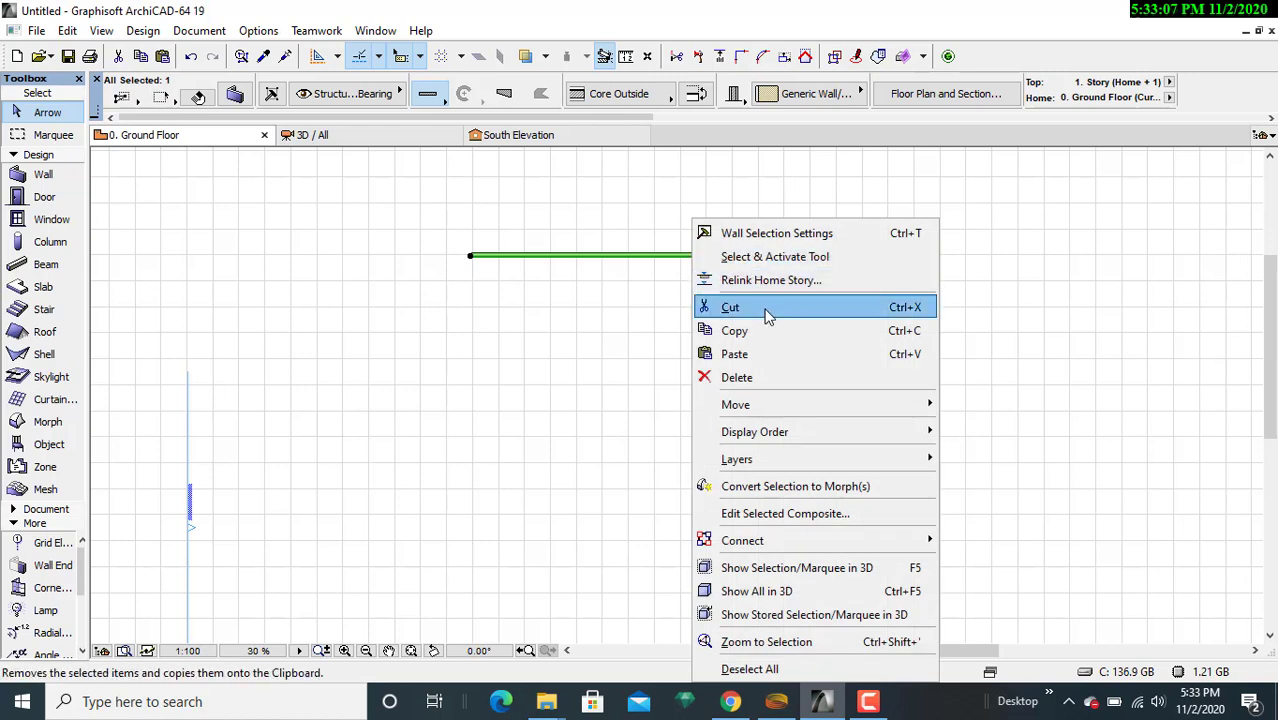
pyautogui.moveTo(779, 414)
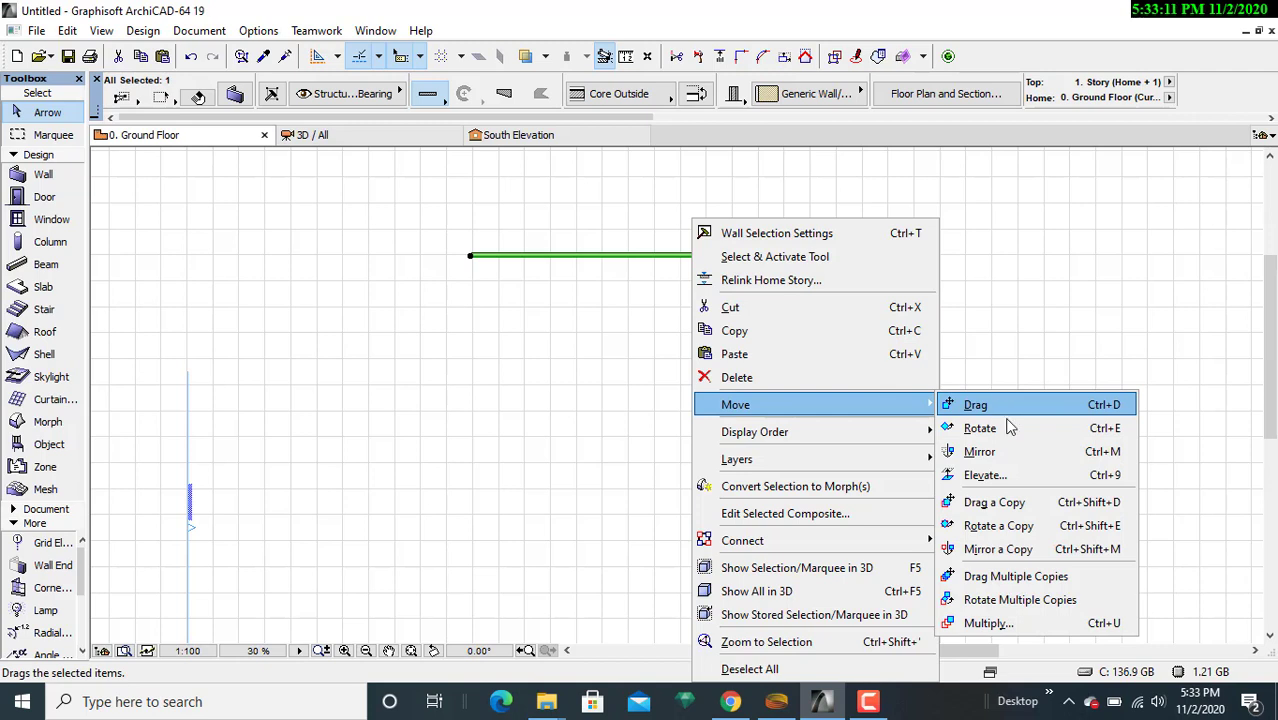
pyautogui.click(1018, 502)
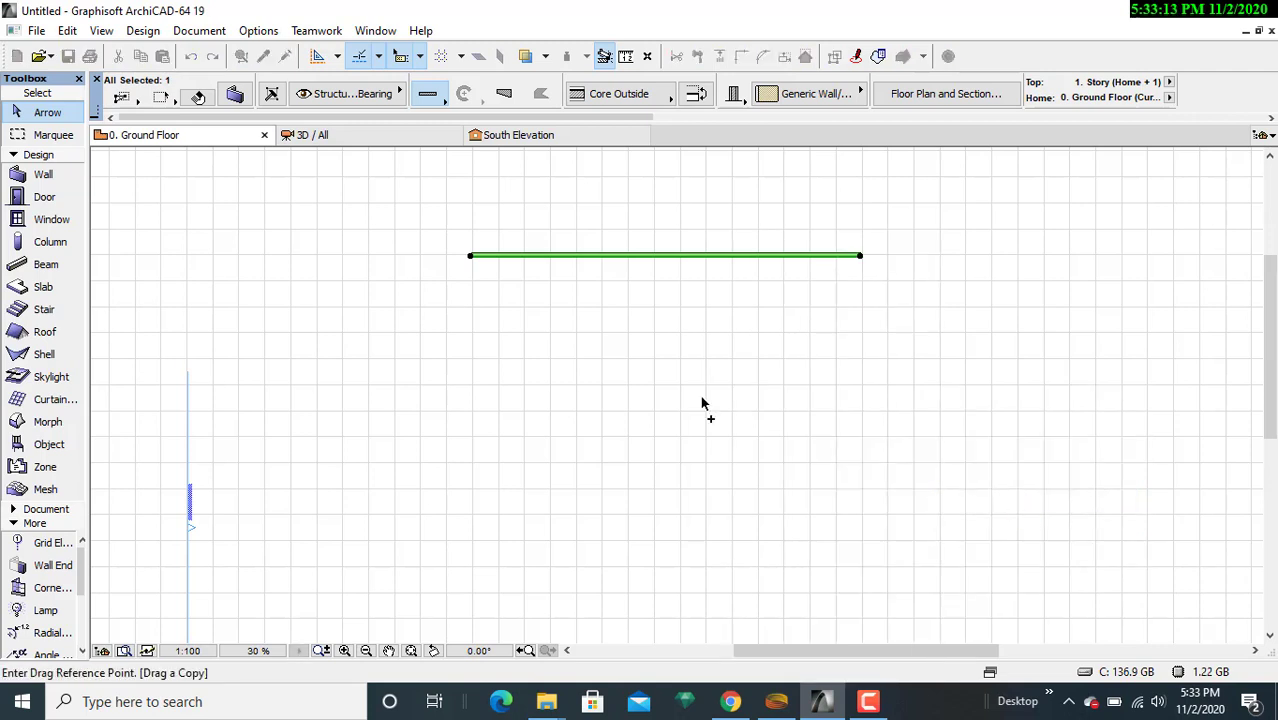
pyautogui.click(501, 256)
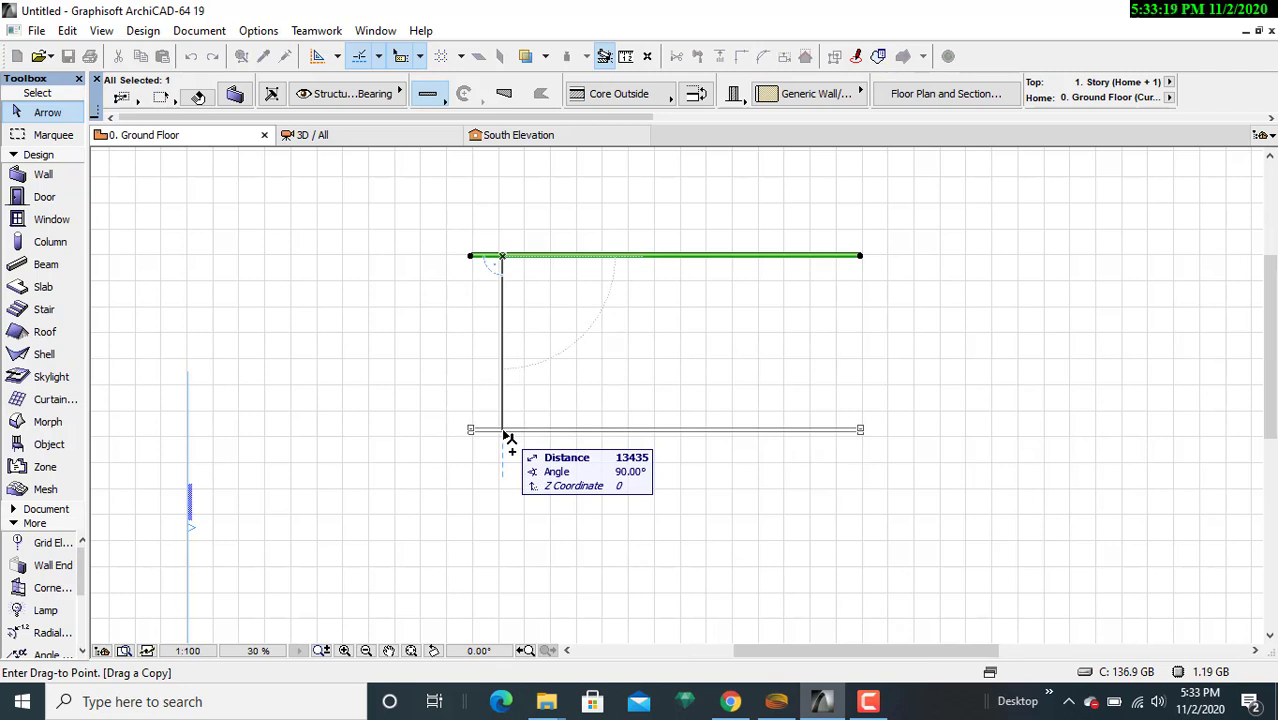
pyautogui.write('30000')
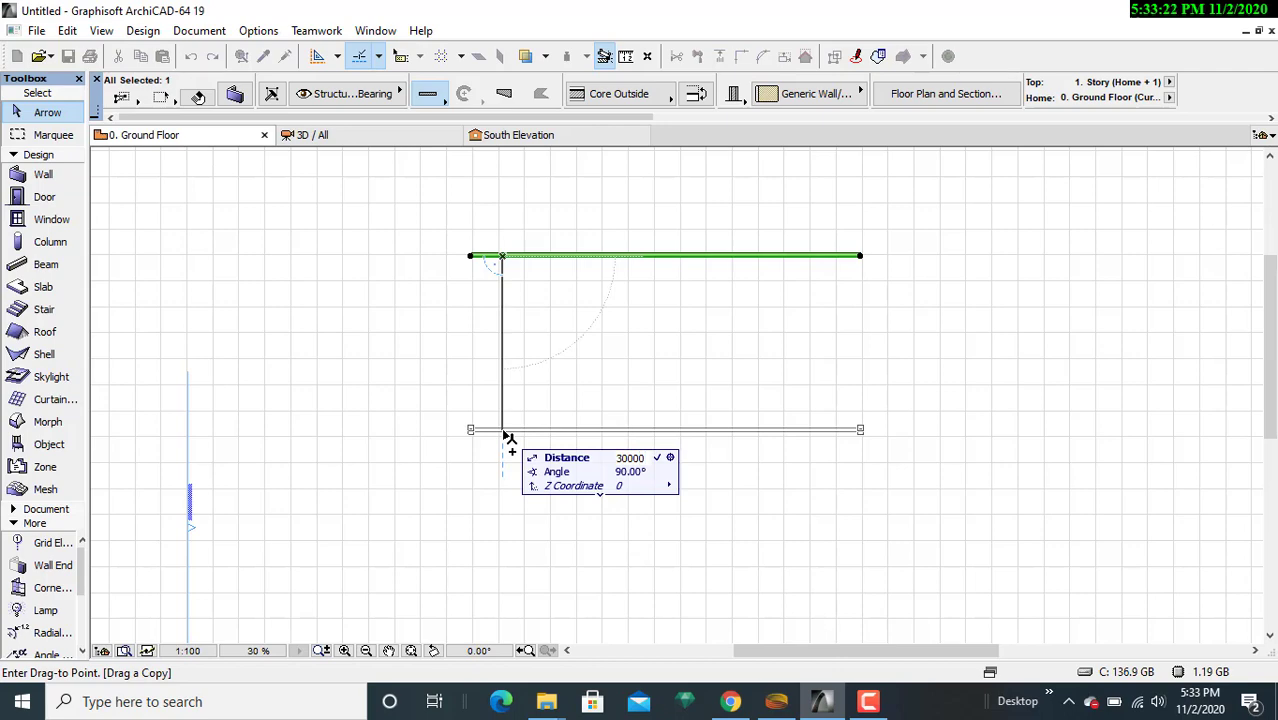
pyautogui.press('Return')
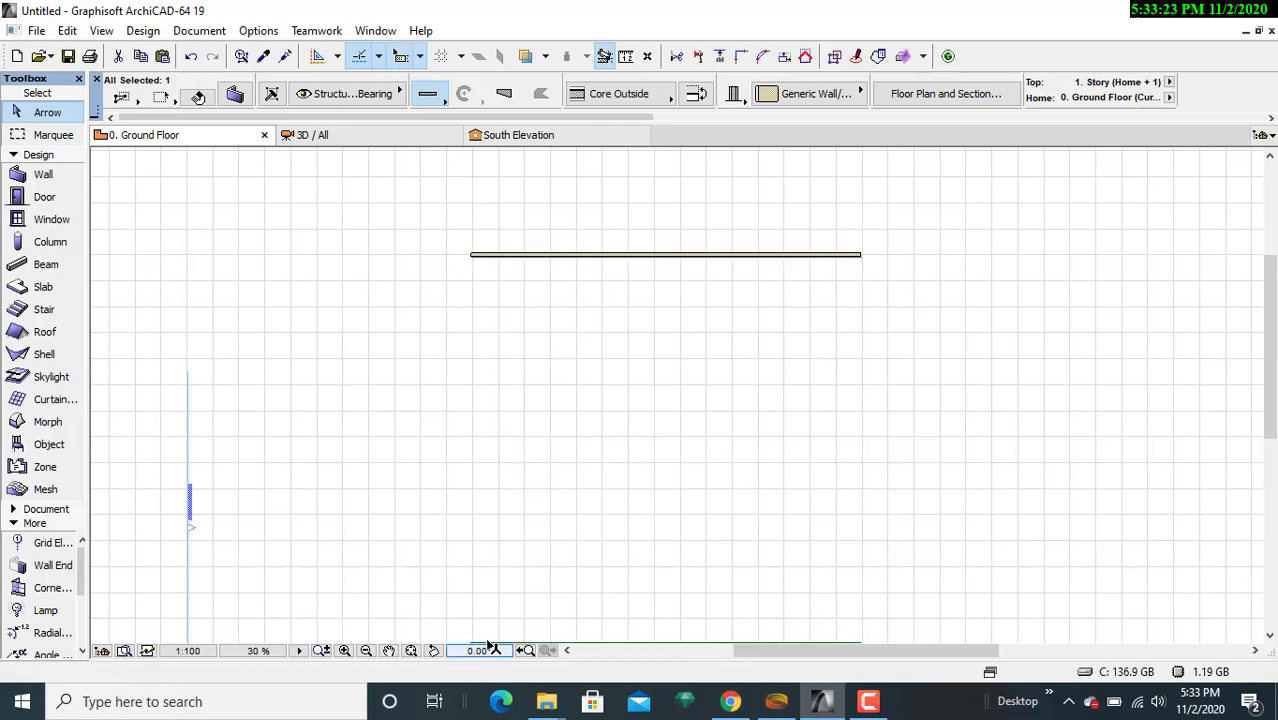
pyautogui.scroll(-1, 642, 465)
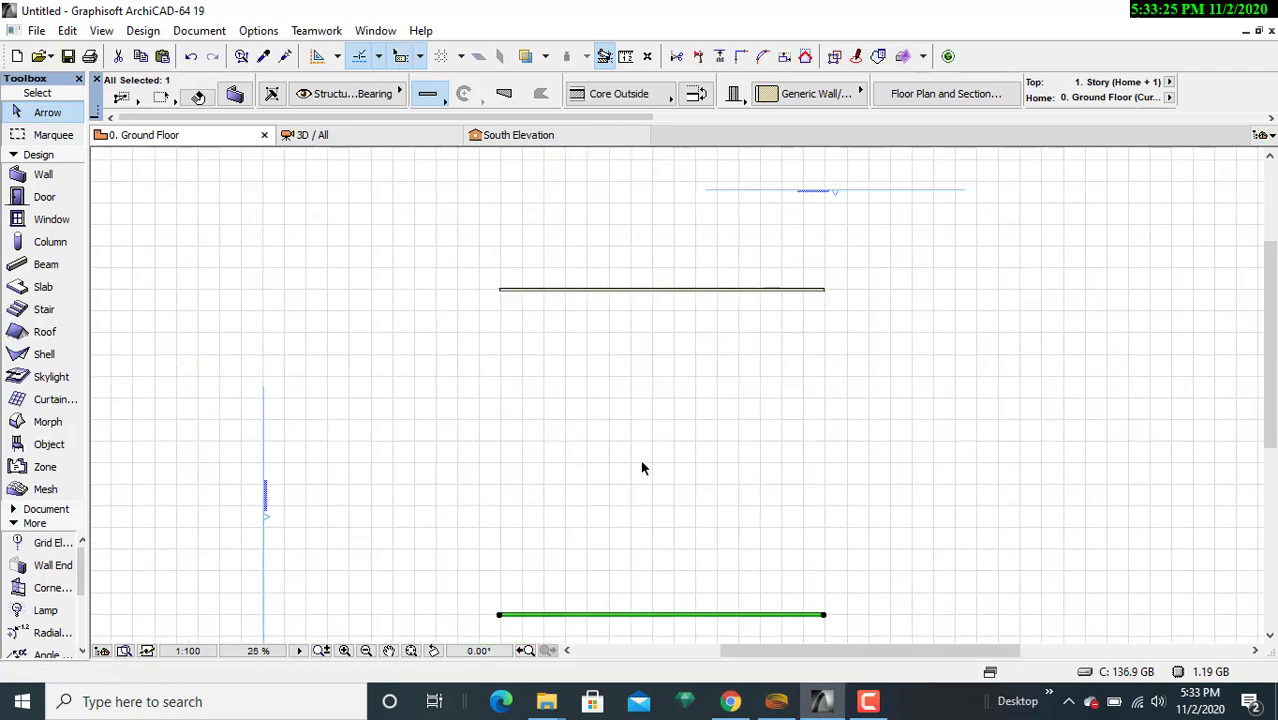
pyautogui.moveTo(642, 465); pyautogui.dragTo(641, 413, button='middle')
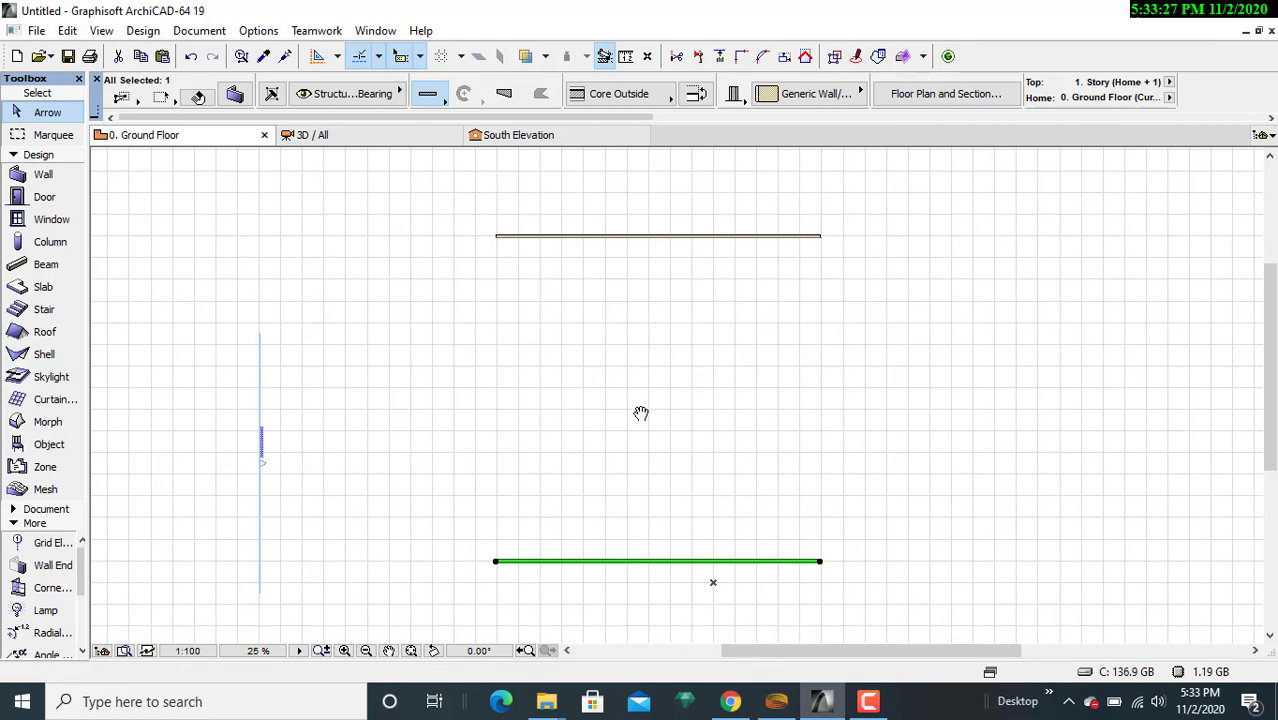
pyautogui.press('Escape')
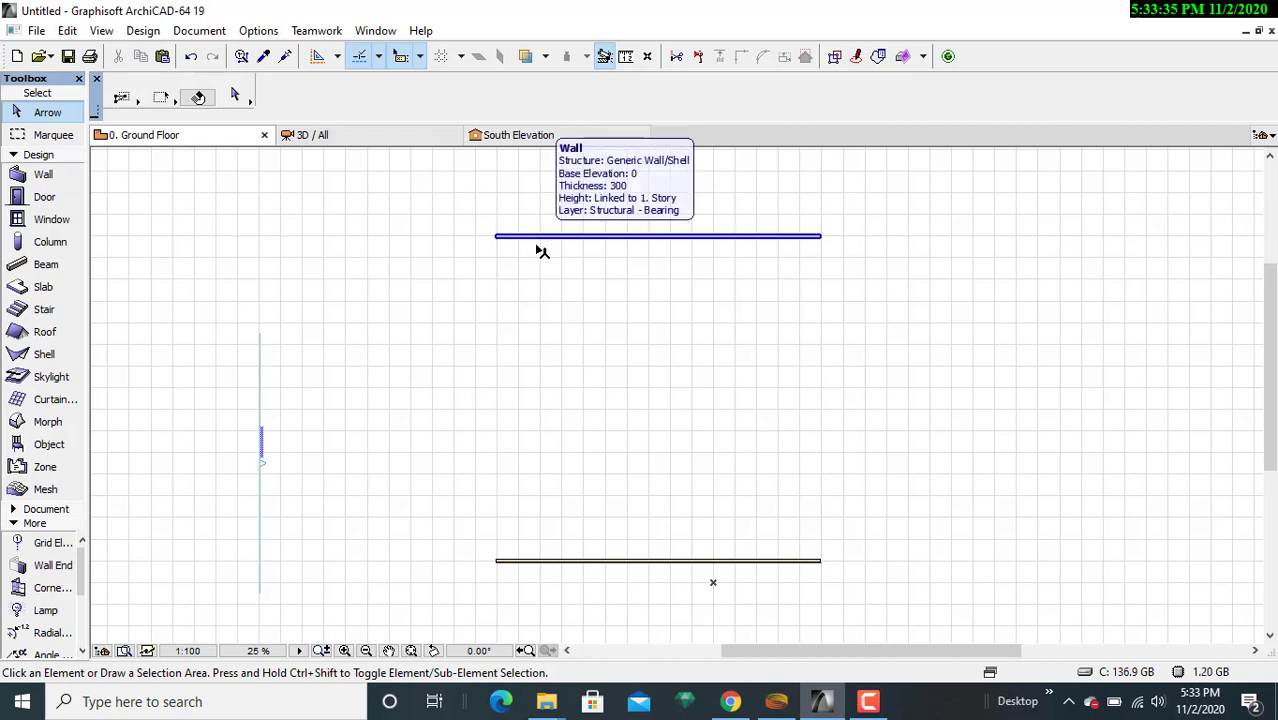
# - Draw a vertical wall connecting the left ends of the upper and lower walls
pyautogui.click(26, 178)
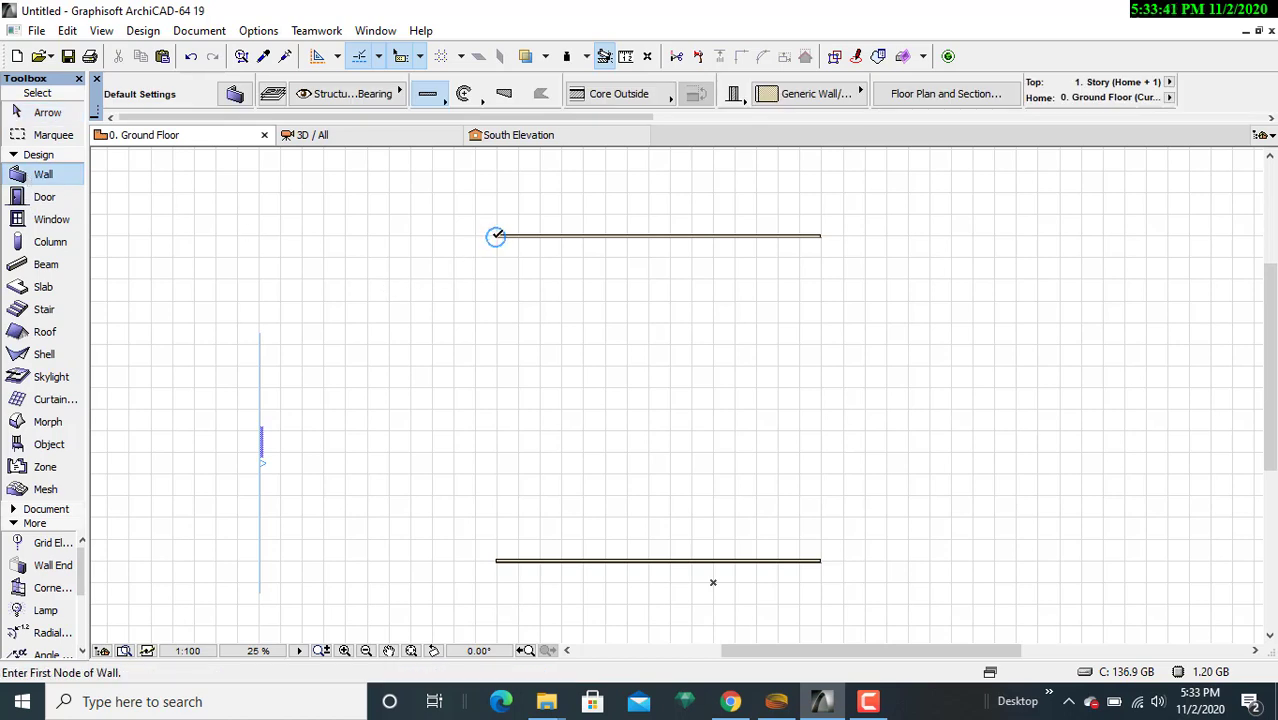
pyautogui.click(496, 236)
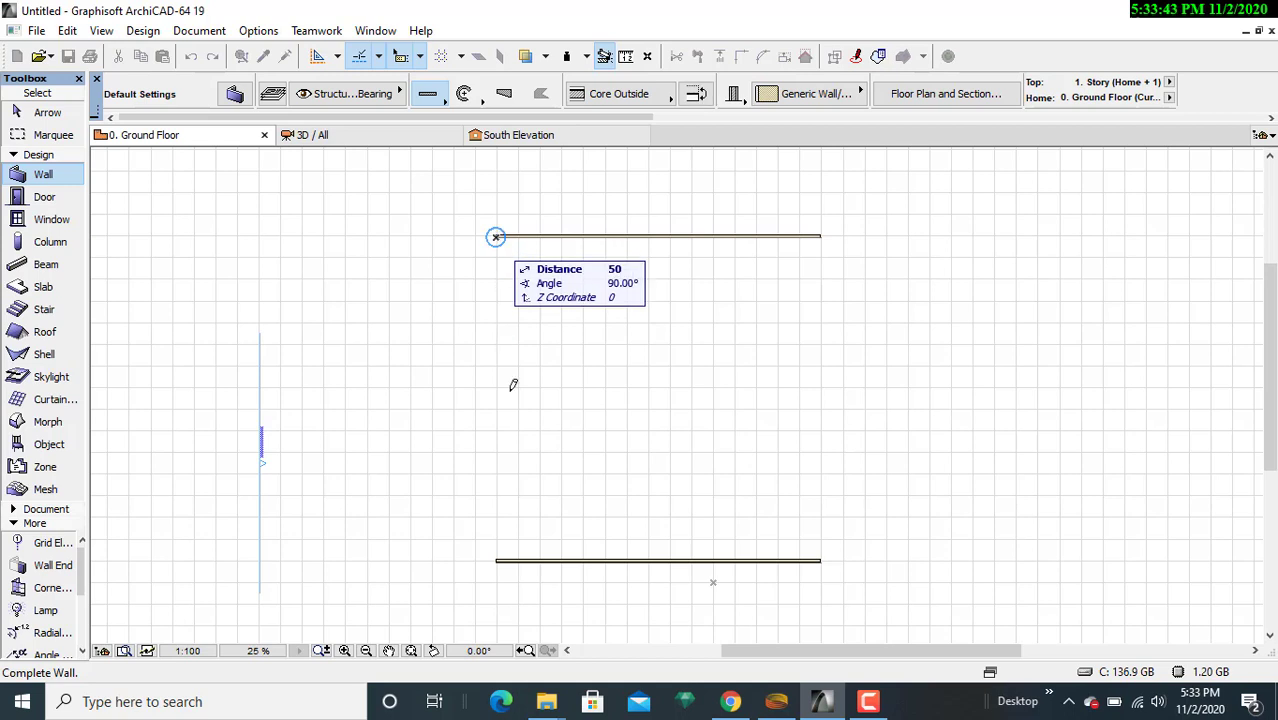
pyautogui.click(497, 558)
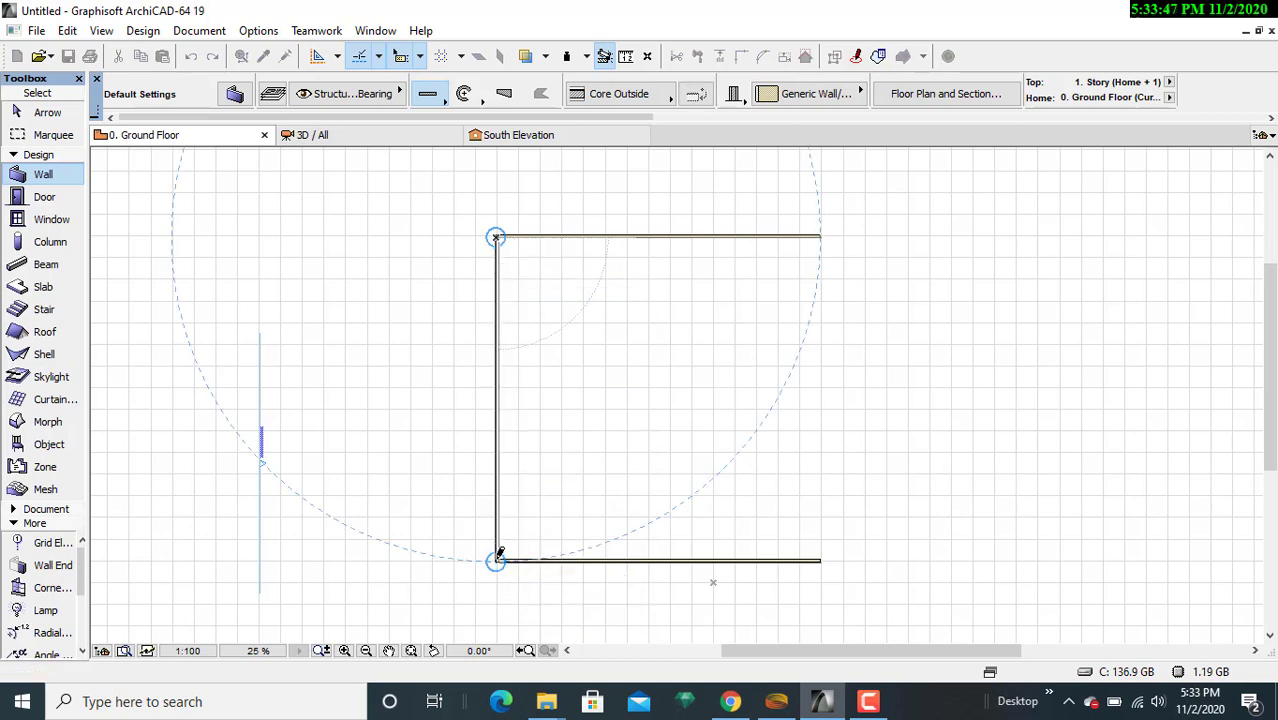
pyautogui.press('Escape')
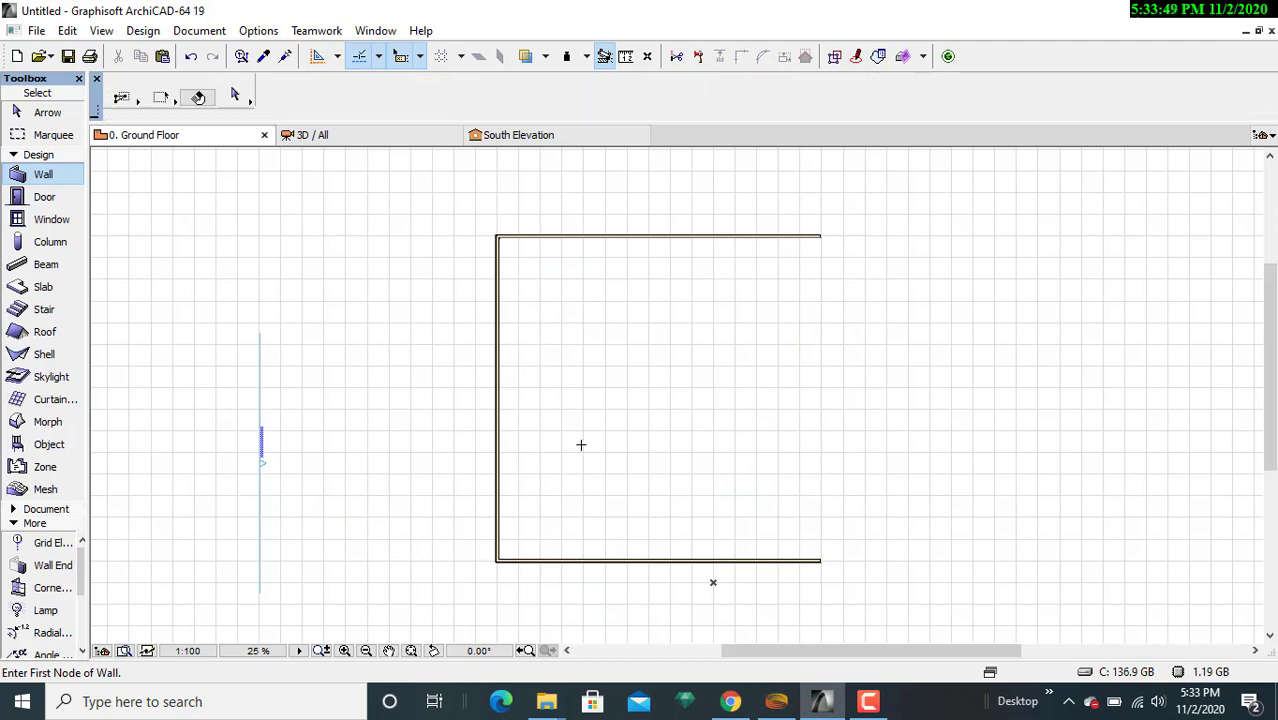
# - Drag a copy of the left vertical wall about 30160 horizontally to the open right ends of the upper and lower walls
pyautogui.click(500, 423)
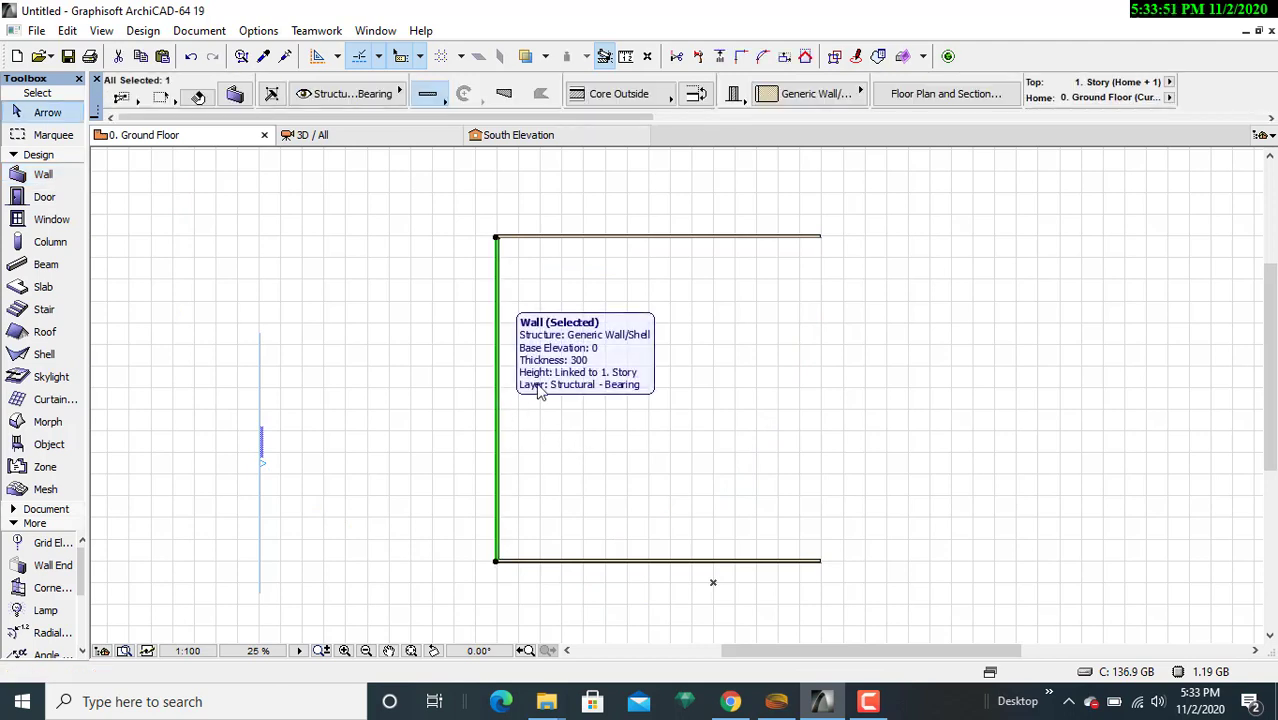
pyautogui.rightClick(544, 337)
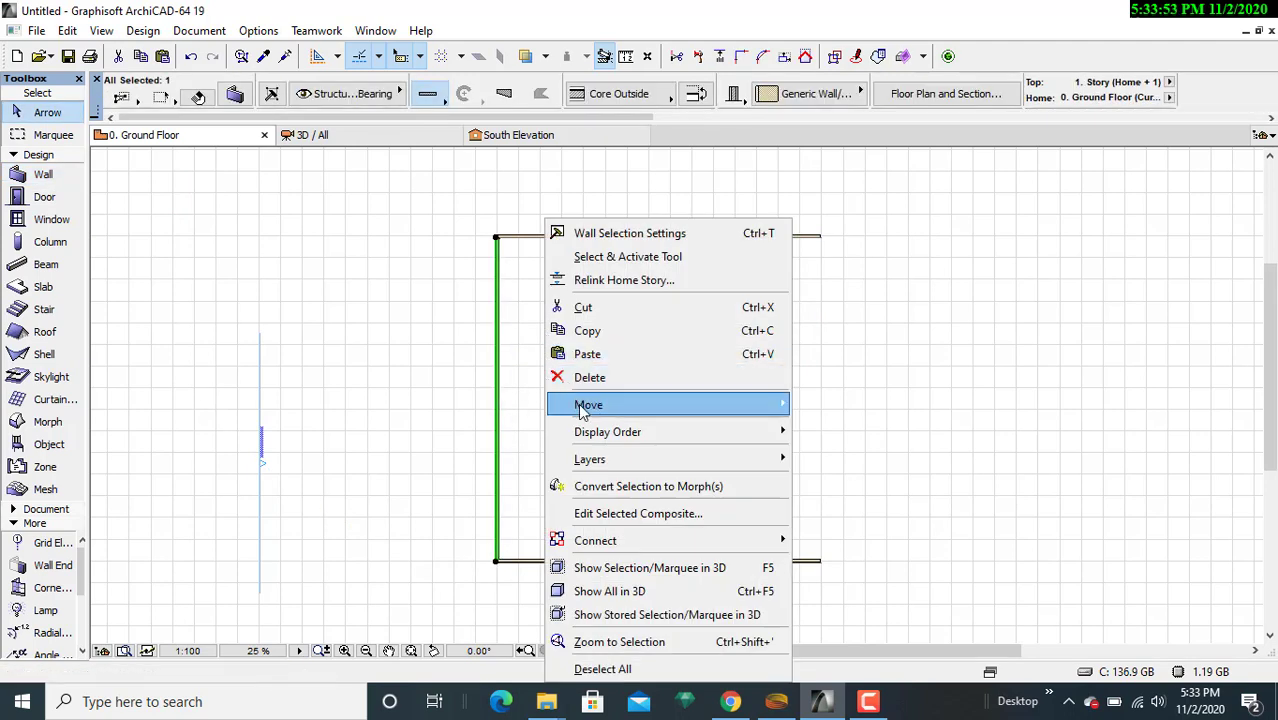
pyautogui.moveTo(612, 405)
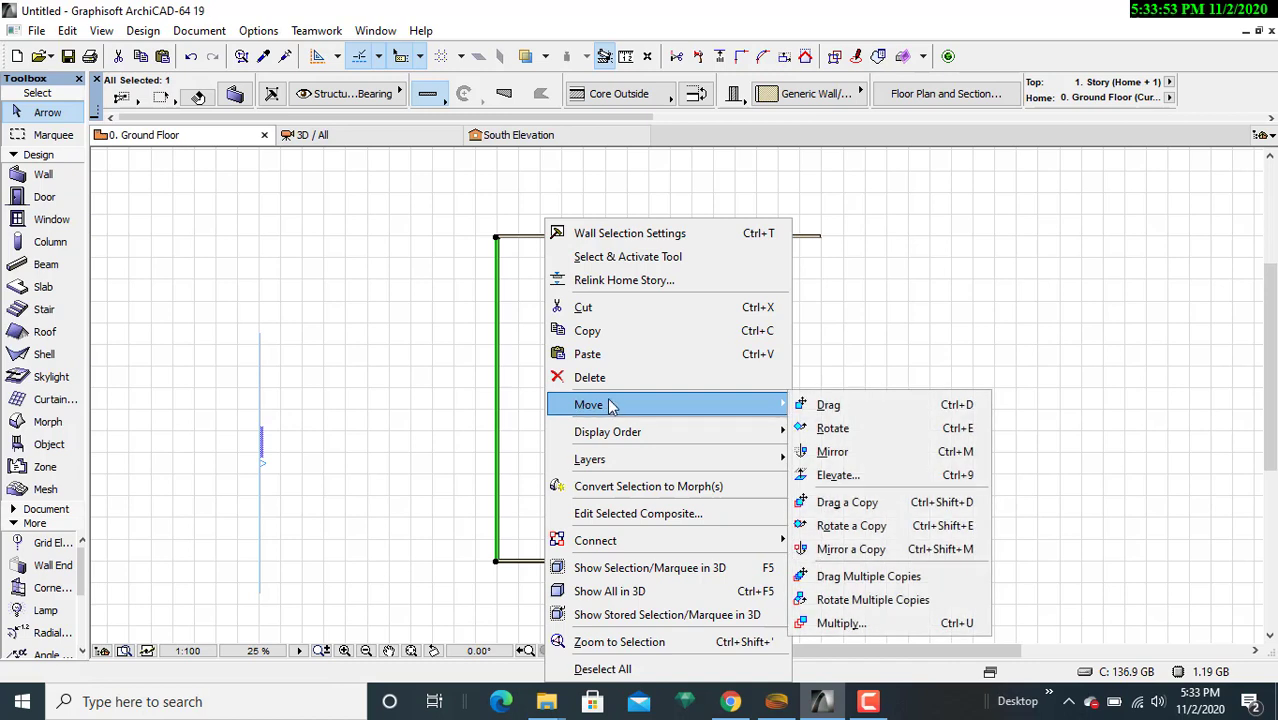
pyautogui.click(846, 502)
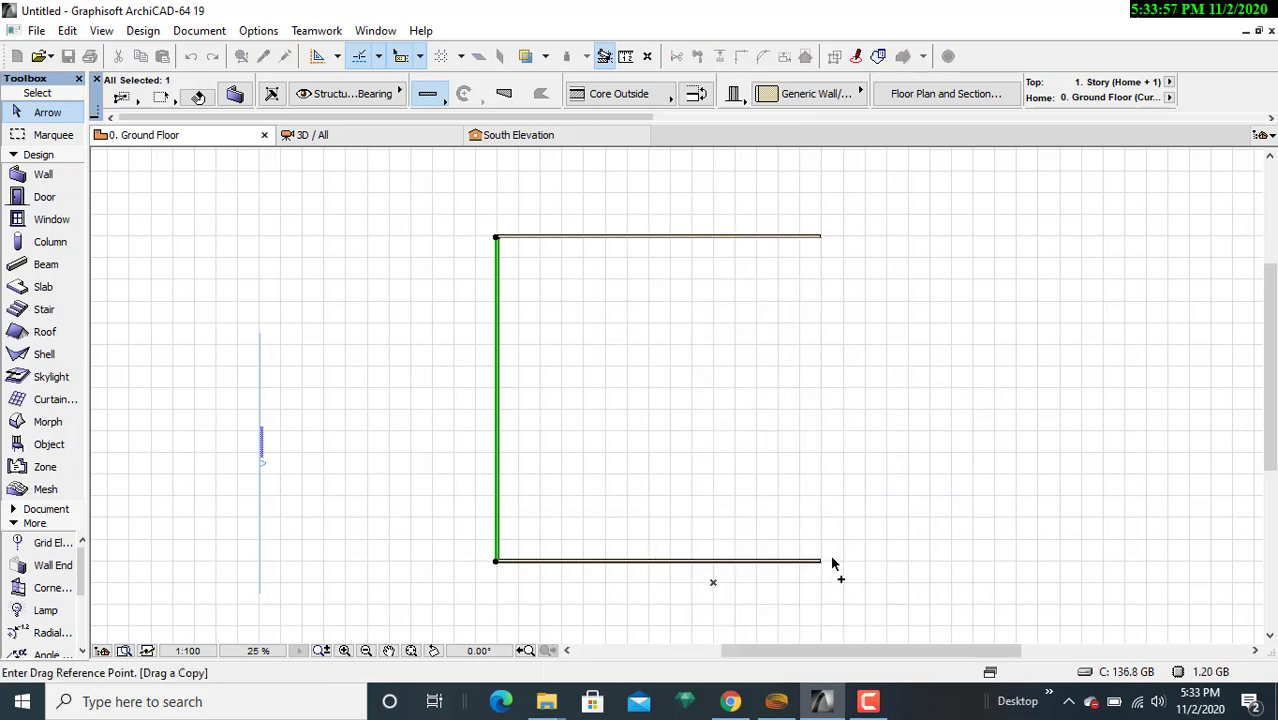
pyautogui.click(494, 477)
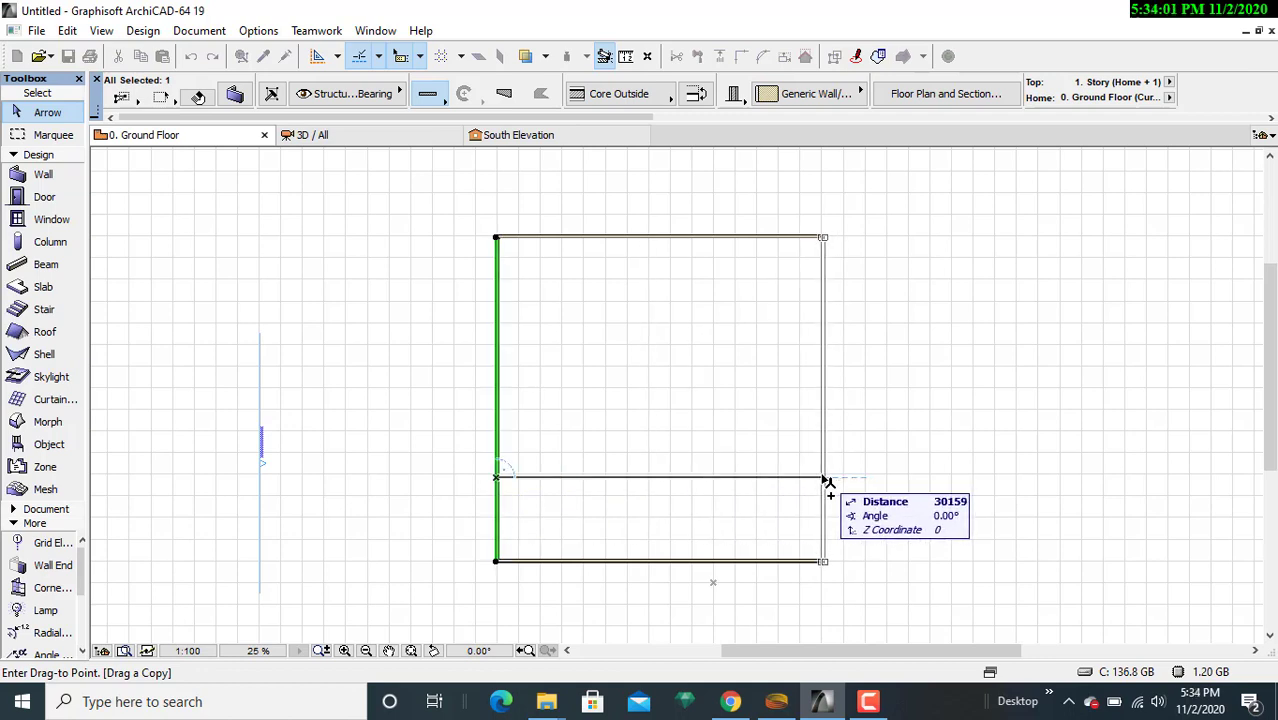
pyautogui.click(825, 481)
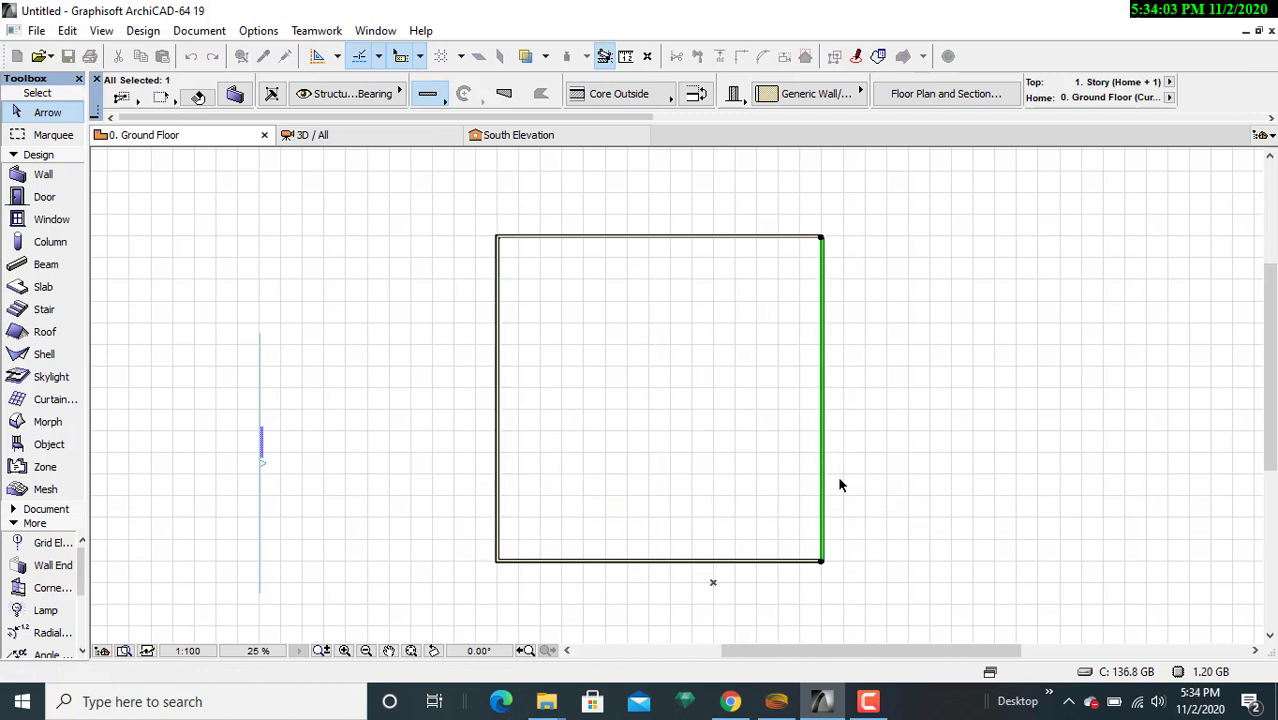
pyautogui.click(852, 482)
# - Stretch the lower wall's right end to the outer face of the right wall, about 30320 long, to close the lower-right corner
pyautogui.scroll(1, 858, 494)
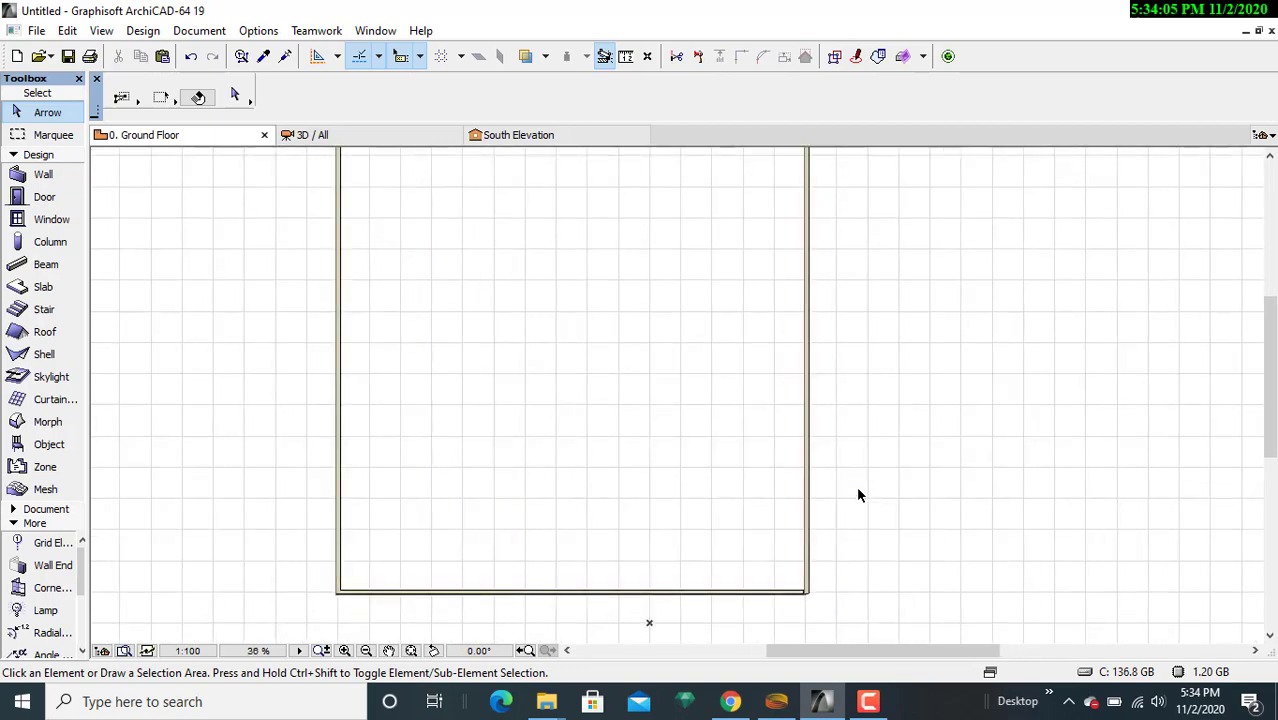
pyautogui.scroll(-1, 858, 494)
pyautogui.scroll(1, 869, 467)
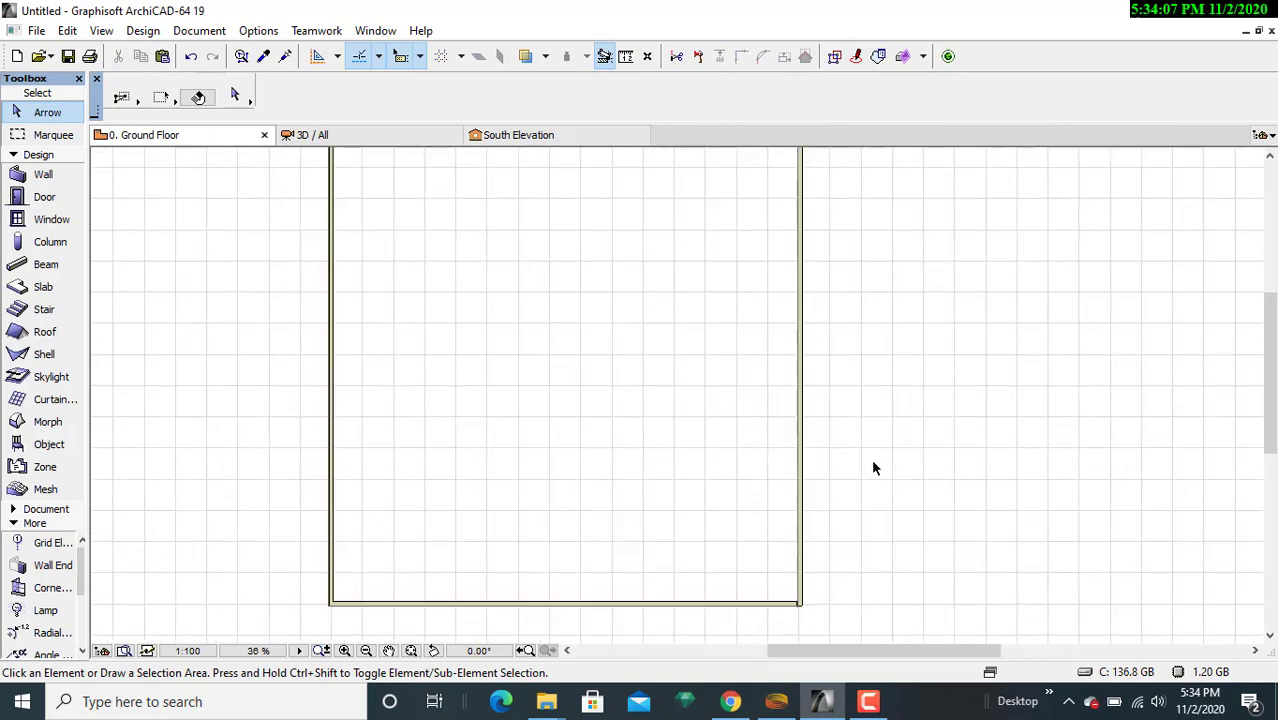
pyautogui.moveTo(863, 436); pyautogui.dragTo(807, 290, button='middle')
pyautogui.scroll(1, 806, 381)
pyautogui.moveTo(806, 382); pyautogui.dragTo(756, 386, button='middle')
pyautogui.scroll(1, 731, 460)
pyautogui.scroll(1, 731, 460)
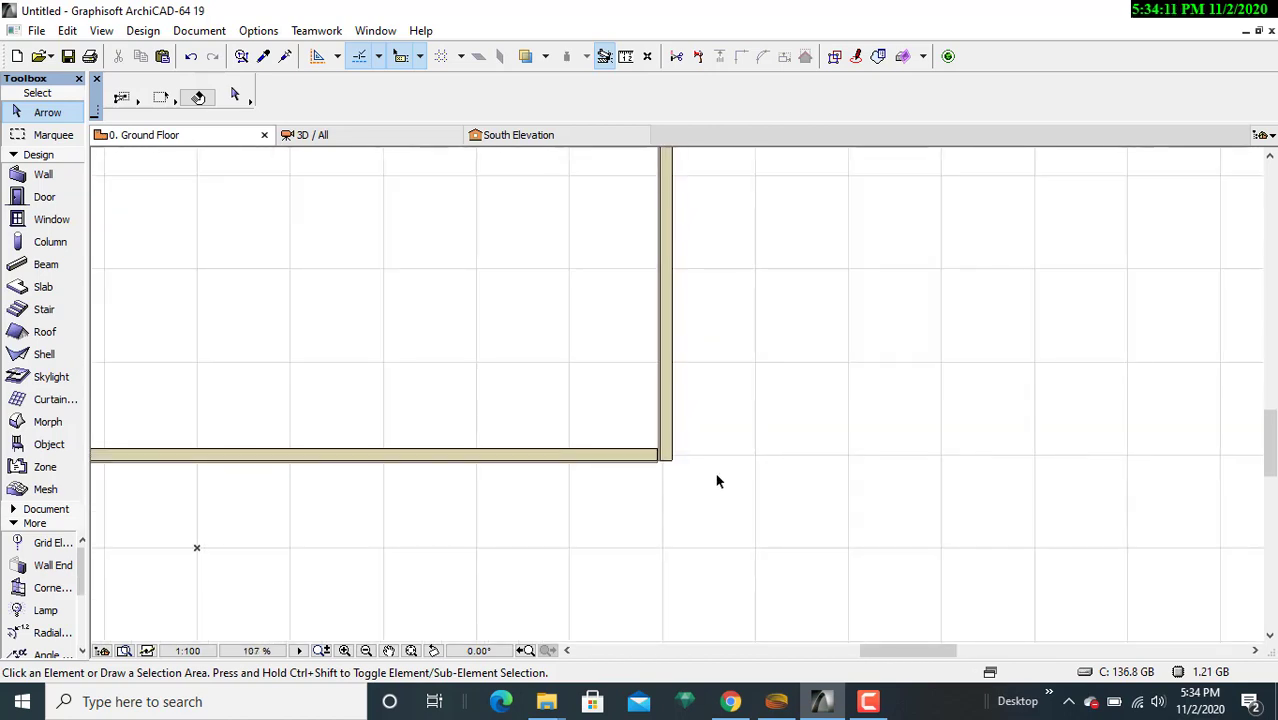
pyautogui.click(662, 460)
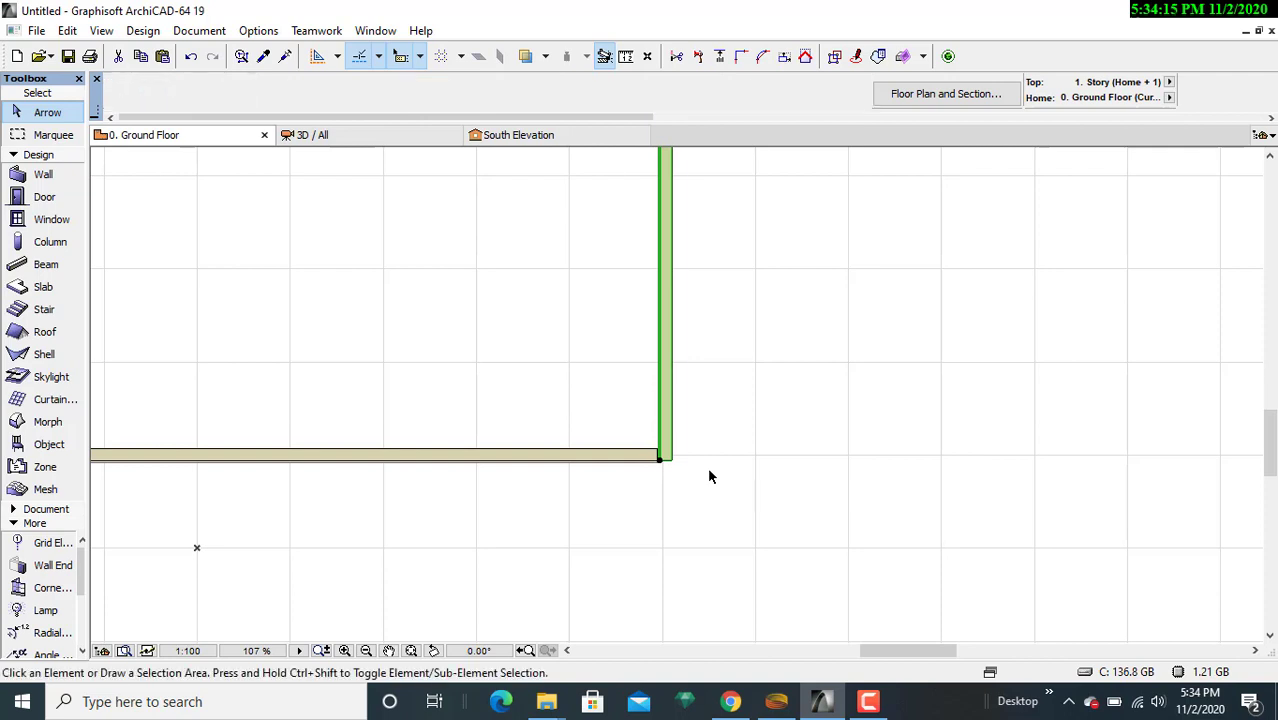
pyautogui.click(707, 467)
pyautogui.scroll(2, 697, 472)
pyautogui.click(627, 452)
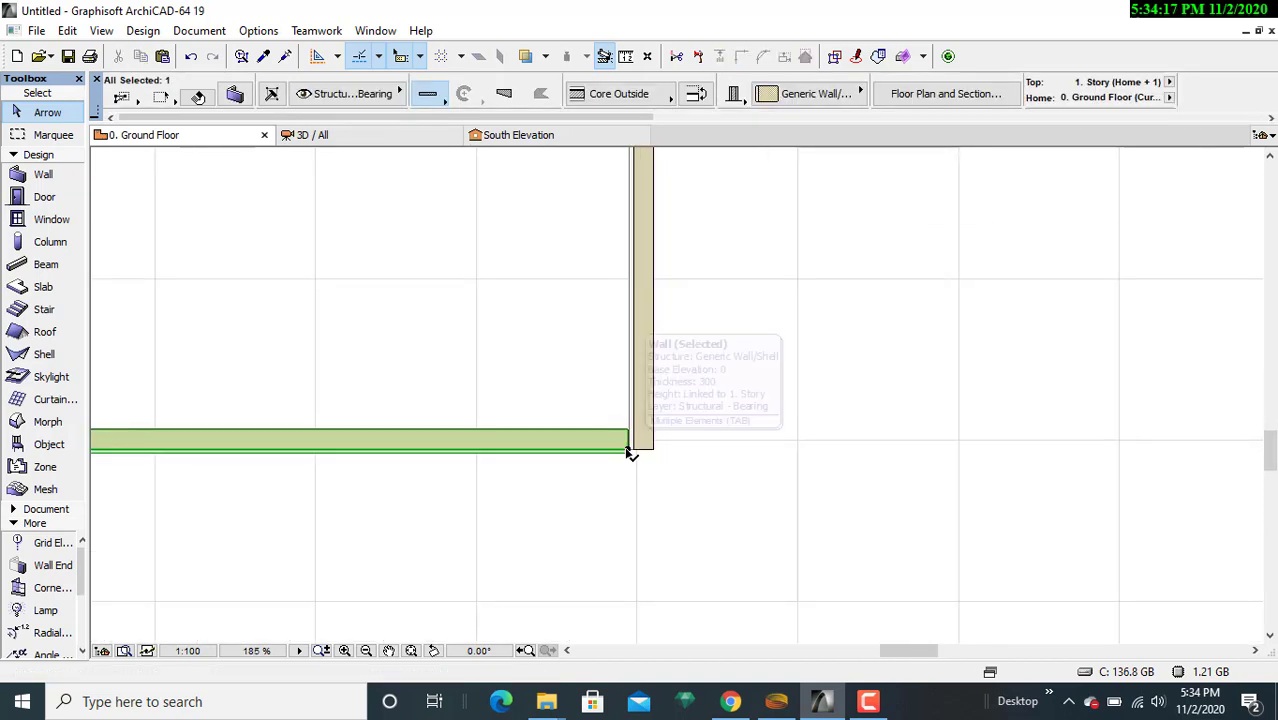
pyautogui.click(627, 452)
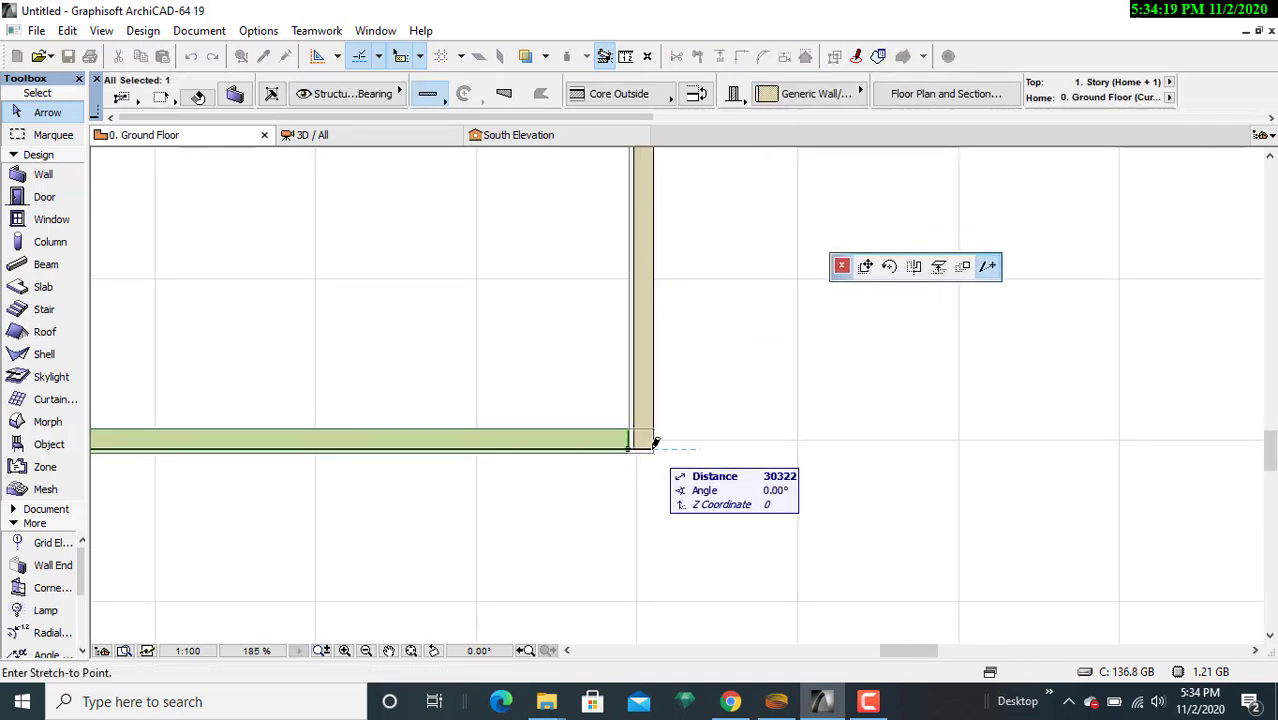
pyautogui.click(655, 445)
pyautogui.click(684, 450)
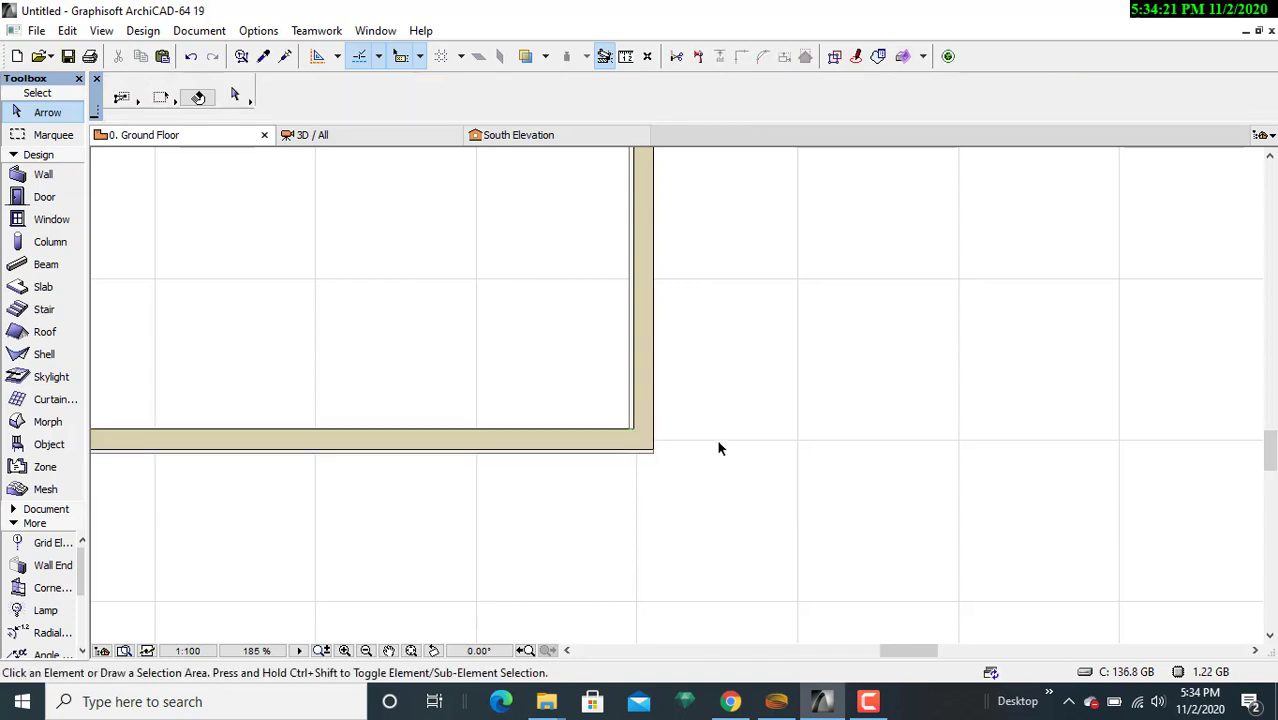
# - Try to intersect the upper wall with the right wall at the open upper-right corner, with only the upper wall selected
pyautogui.scroll(-3, 731, 486)
pyautogui.scroll(-1, 731, 486)
pyautogui.moveTo(804, 371); pyautogui.dragTo(804, 537, button='middle')
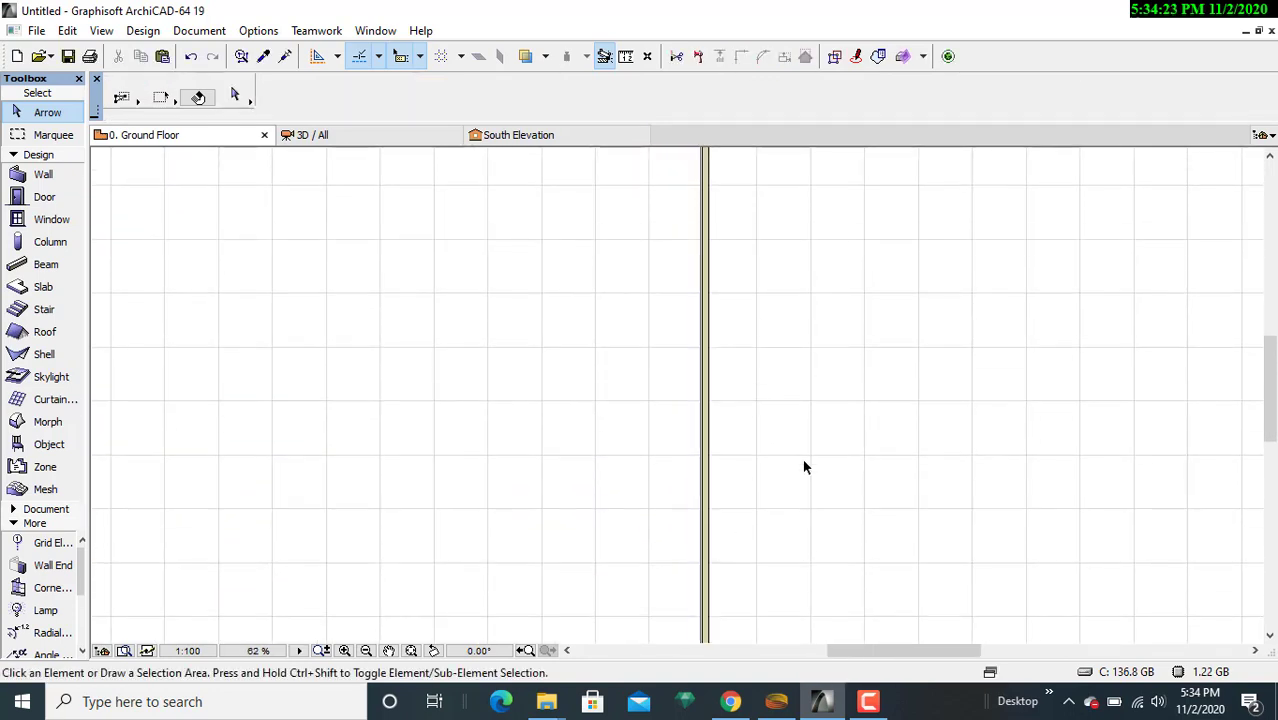
pyautogui.moveTo(800, 334); pyautogui.dragTo(781, 546, button='middle')
pyautogui.moveTo(775, 283); pyautogui.dragTo(785, 414, button='middle')
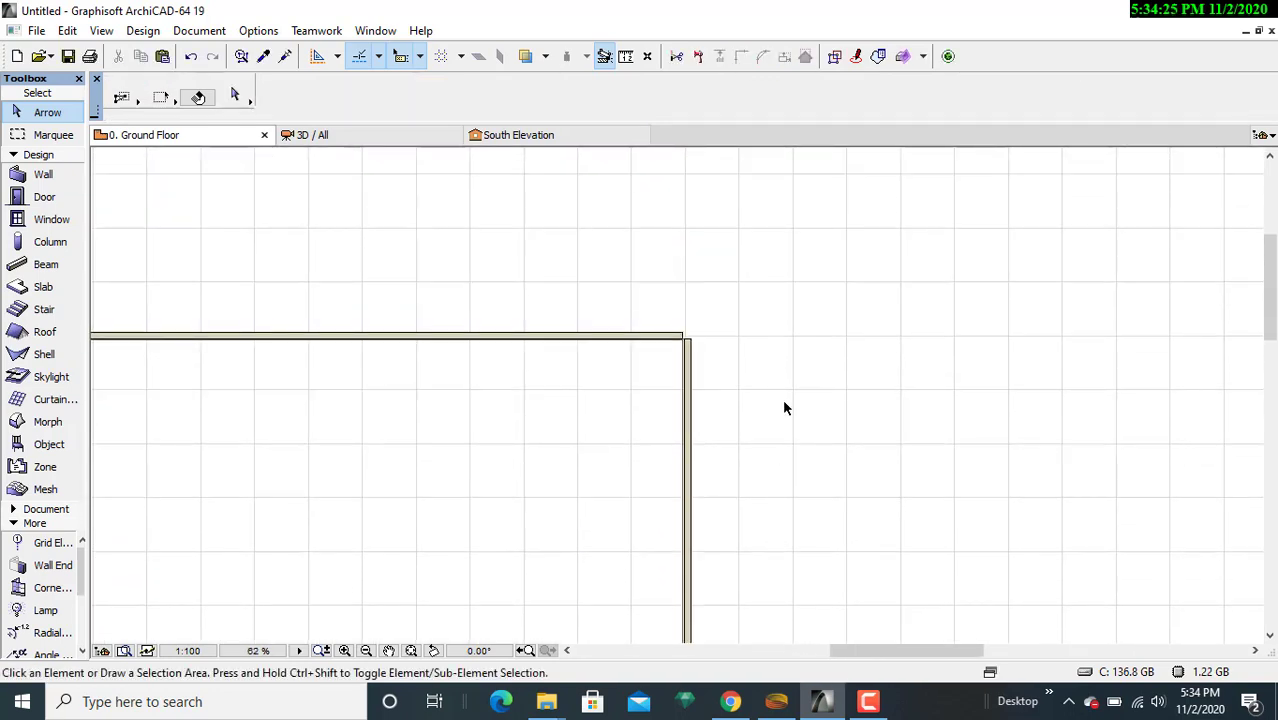
pyautogui.scroll(1, 785, 405)
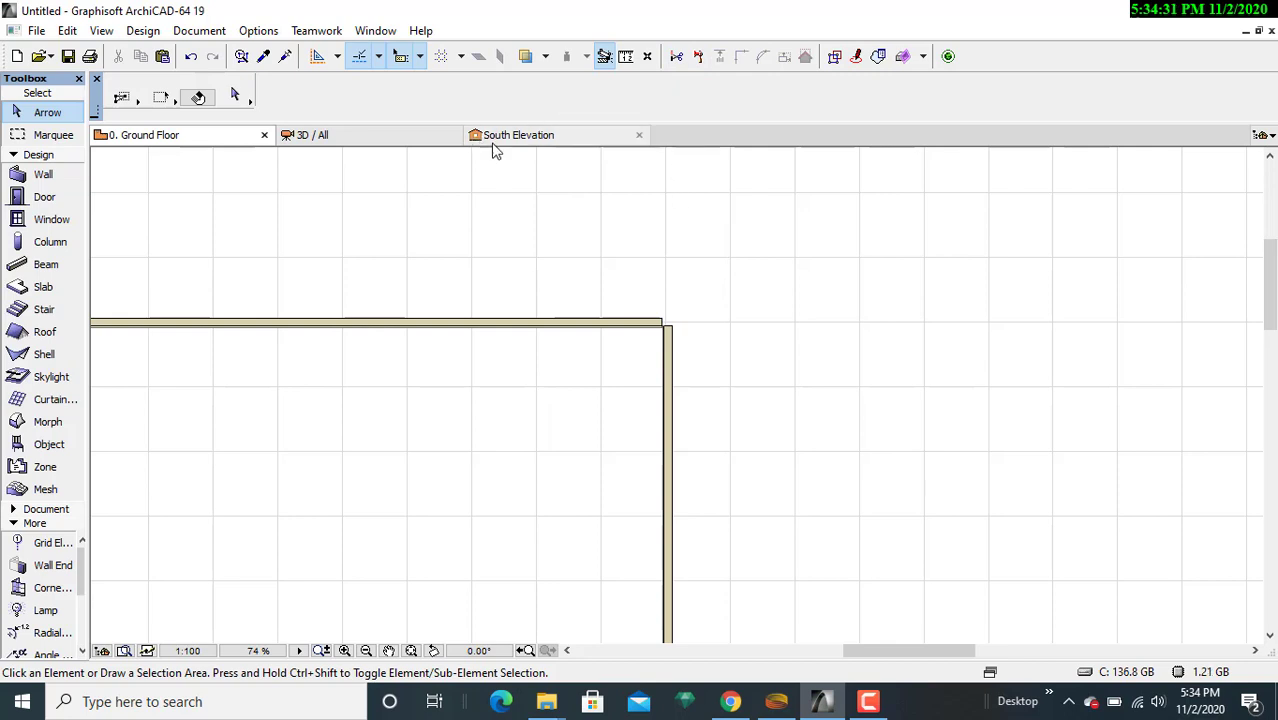
pyautogui.scroll(2, 687, 318)
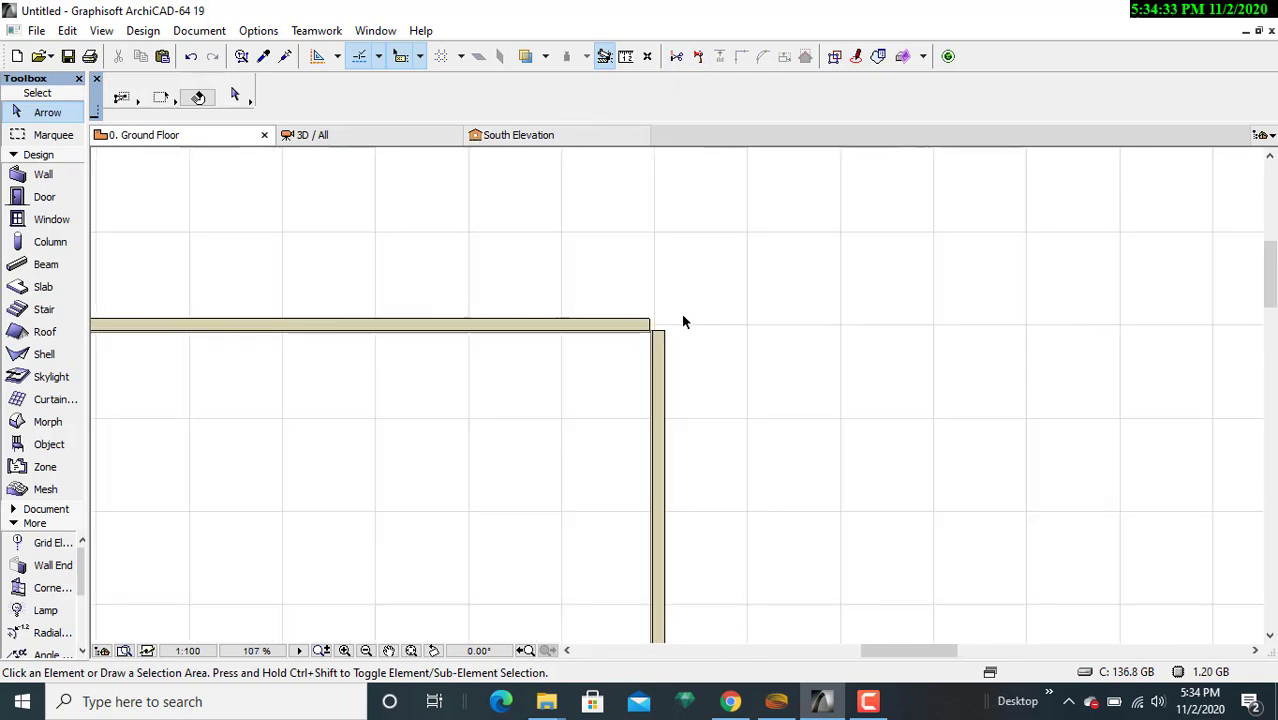
pyautogui.click(649, 327)
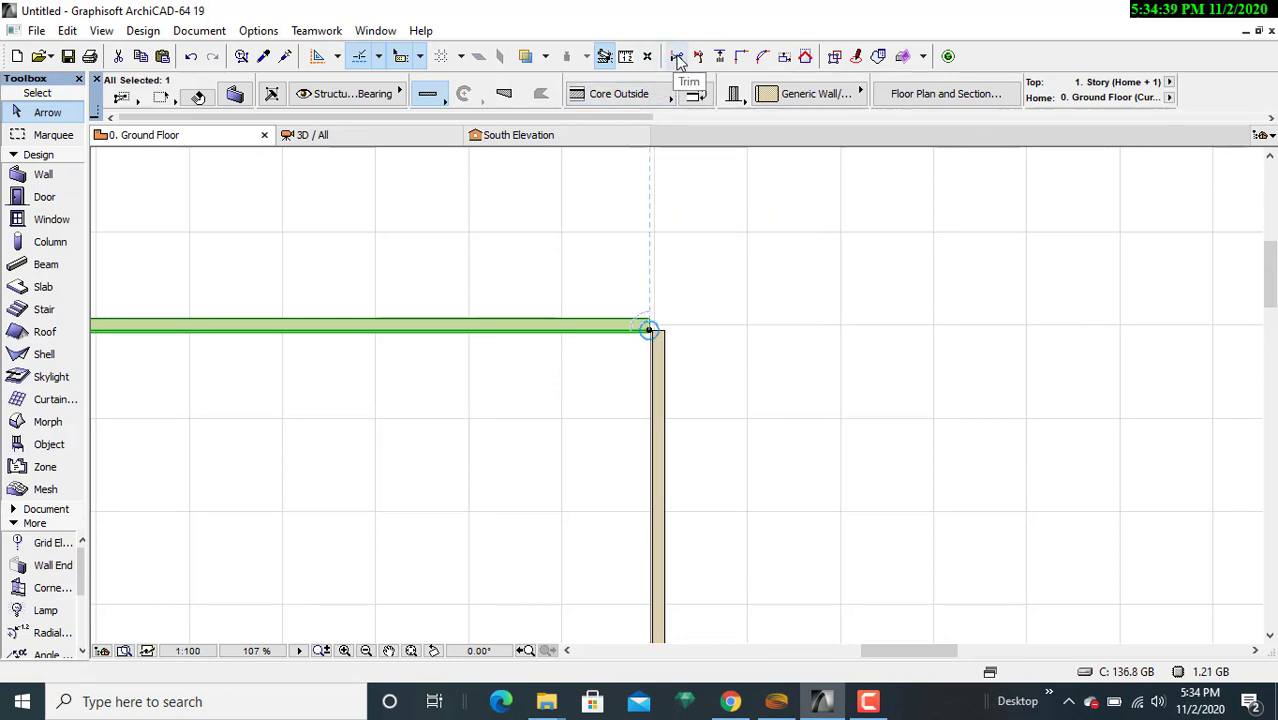
pyautogui.click(738, 58)
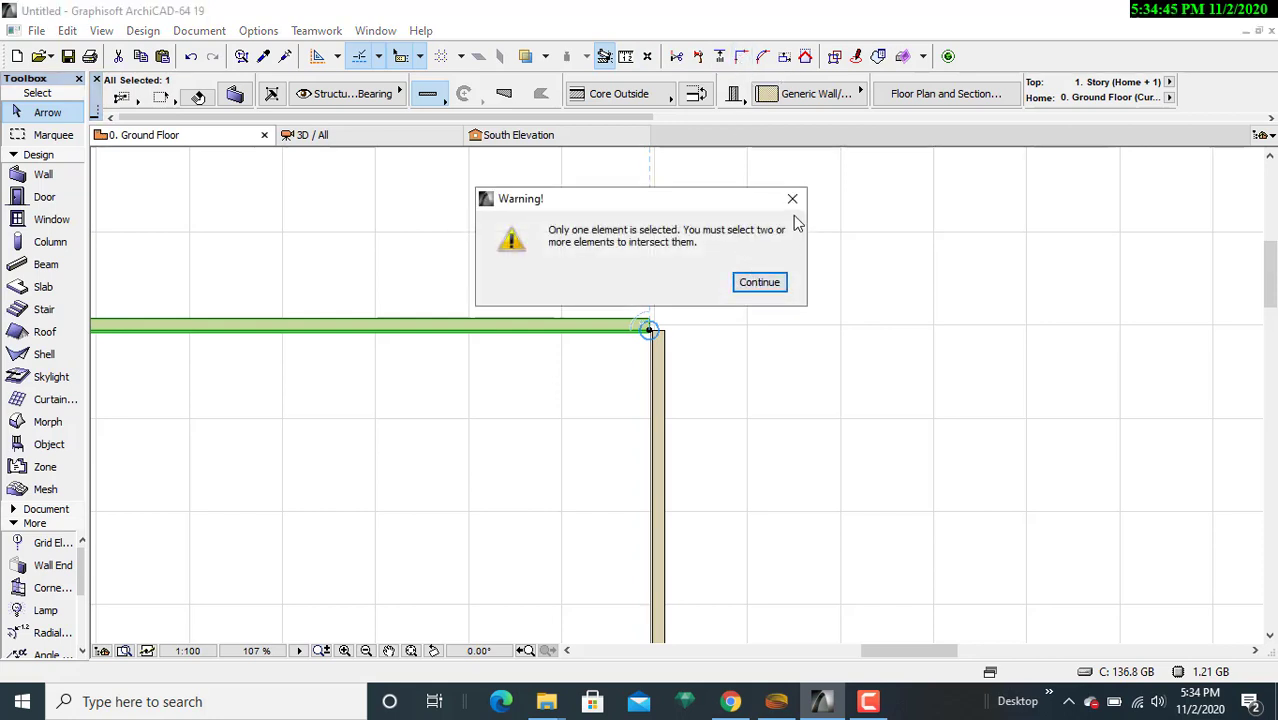
pyautogui.click(759, 284)
pyautogui.click(812, 356)
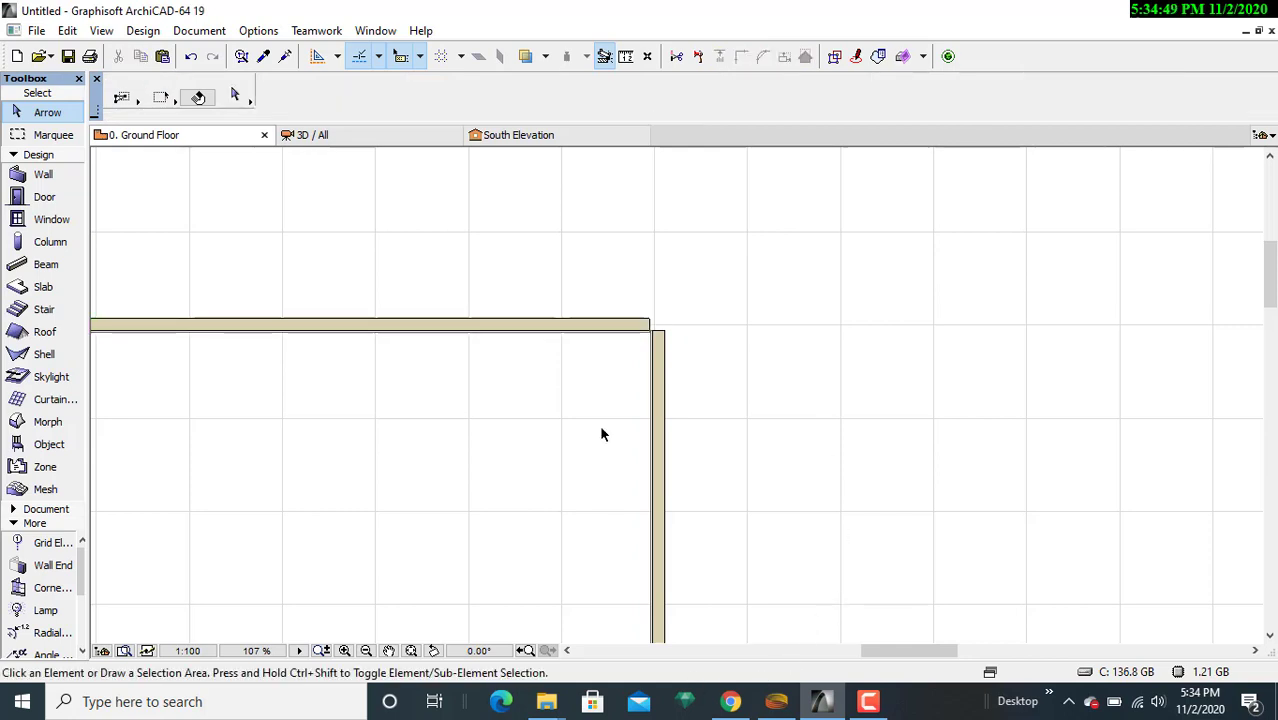
# - Select both the upper wall and the right wall and intersect them to close the upper-right corner
pyautogui.click(598, 324)
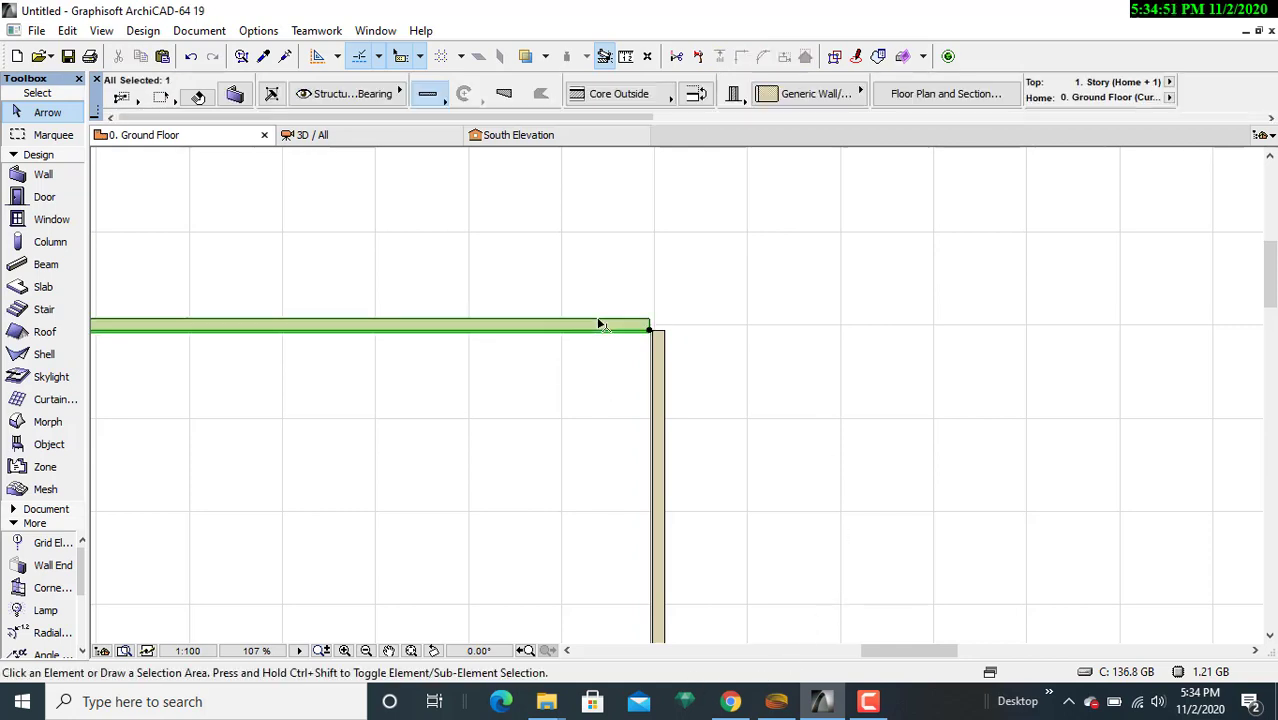
pyautogui.keyDown('shift'); pyautogui.click(668, 437); pyautogui.keyUp('shift')
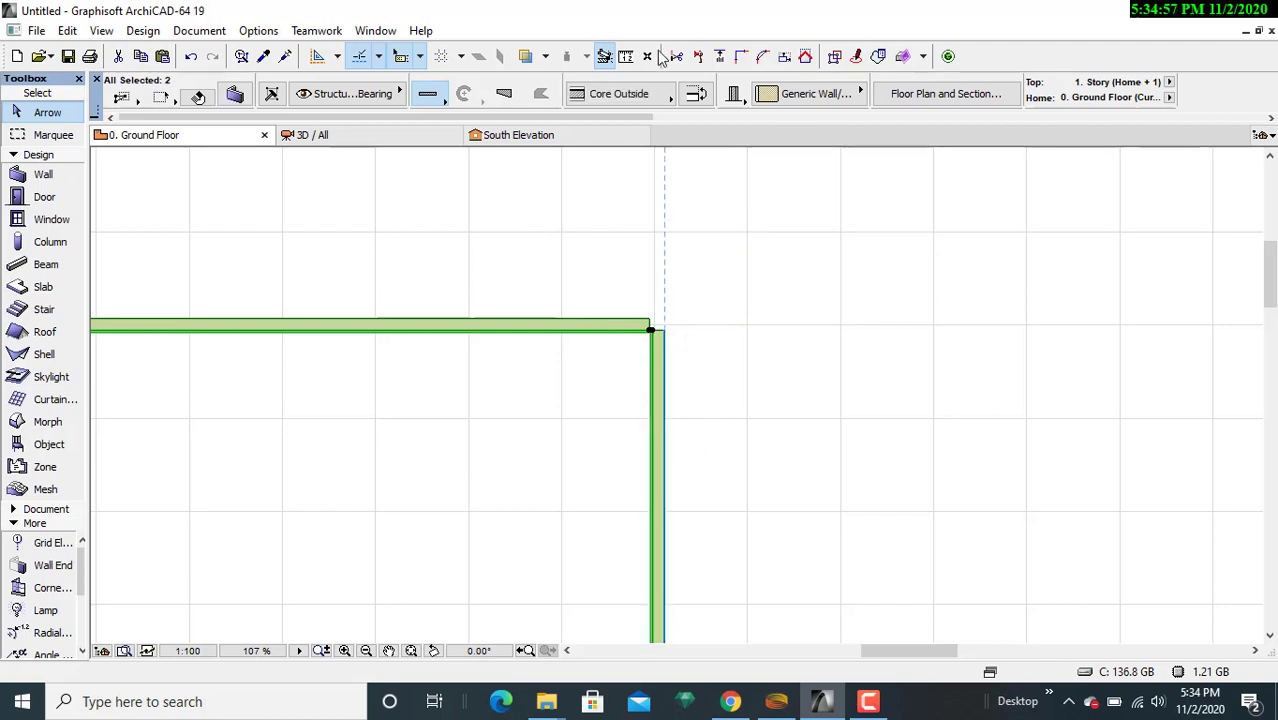
pyautogui.click(740, 58)
# - Drag a copy of the right wall 15000 horizontally into the enclosure to form a central vertical partition
pyautogui.scroll(-5, 776, 330)
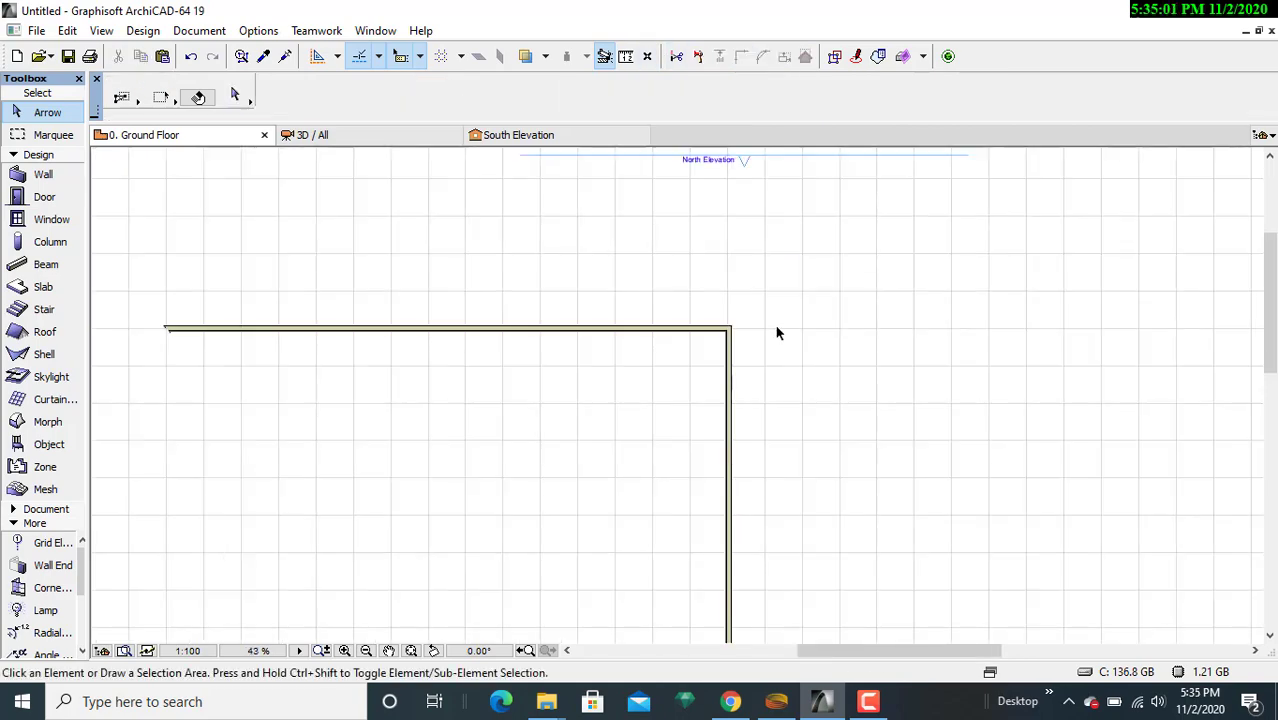
pyautogui.moveTo(835, 332); pyautogui.dragTo(837, 241, button='middle')
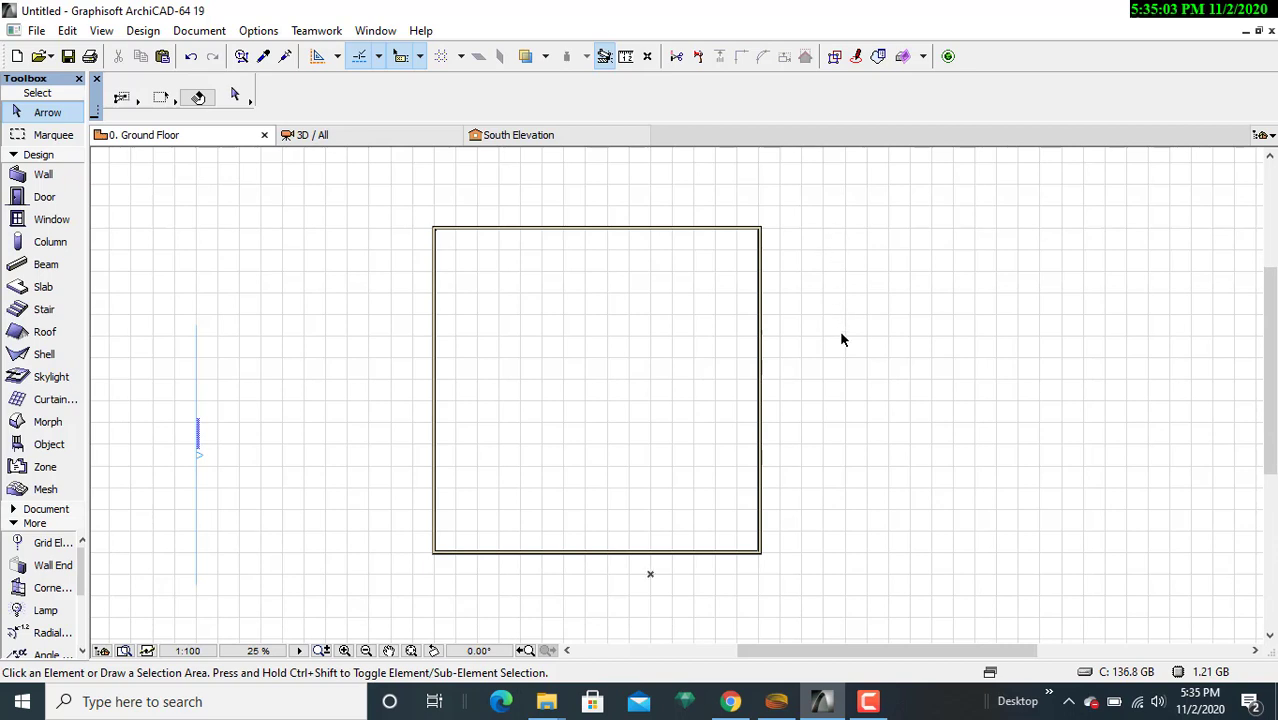
pyautogui.moveTo(842, 337); pyautogui.dragTo(933, 334, button='middle')
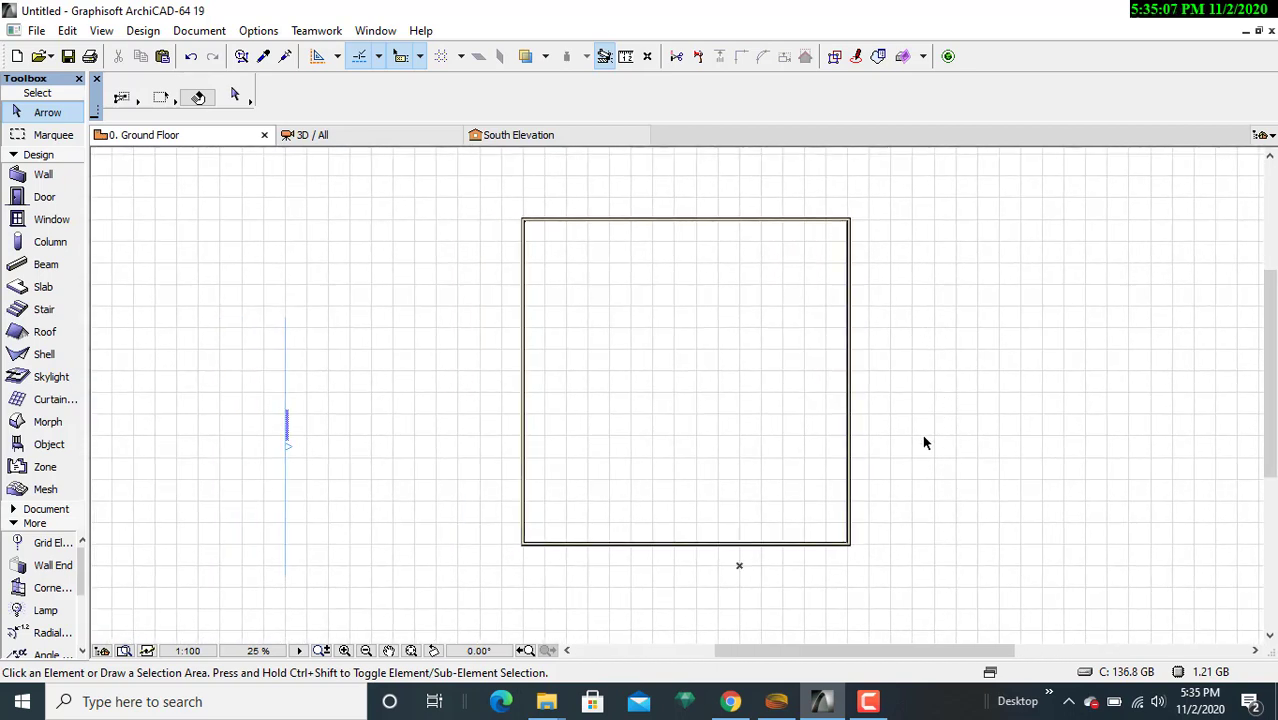
pyautogui.scroll(1, 924, 441)
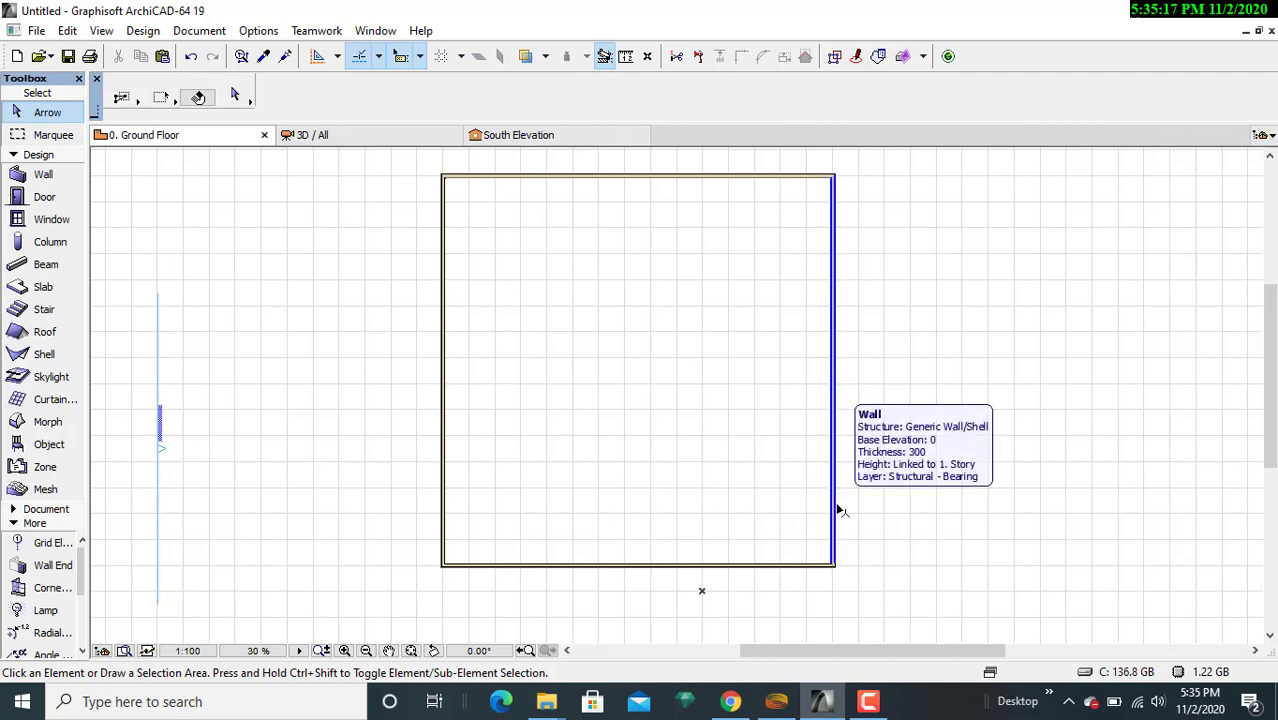
pyautogui.click(835, 510)
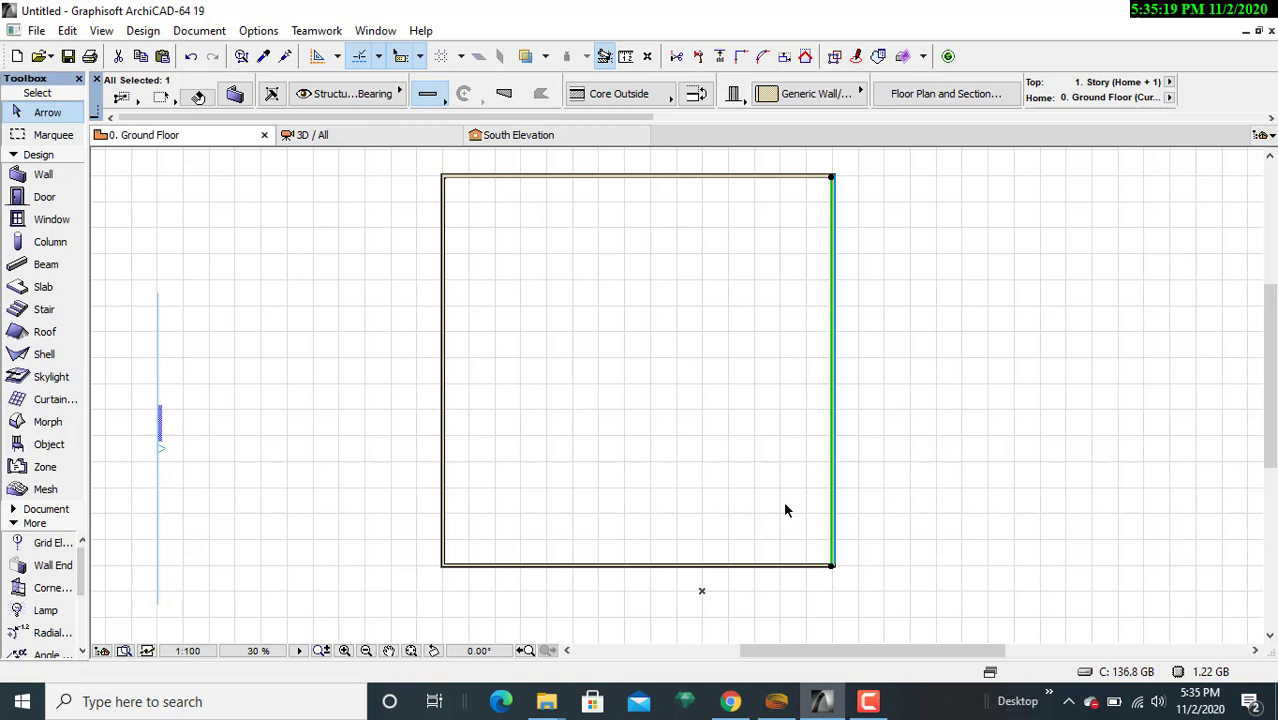
pyautogui.rightClick(718, 401)
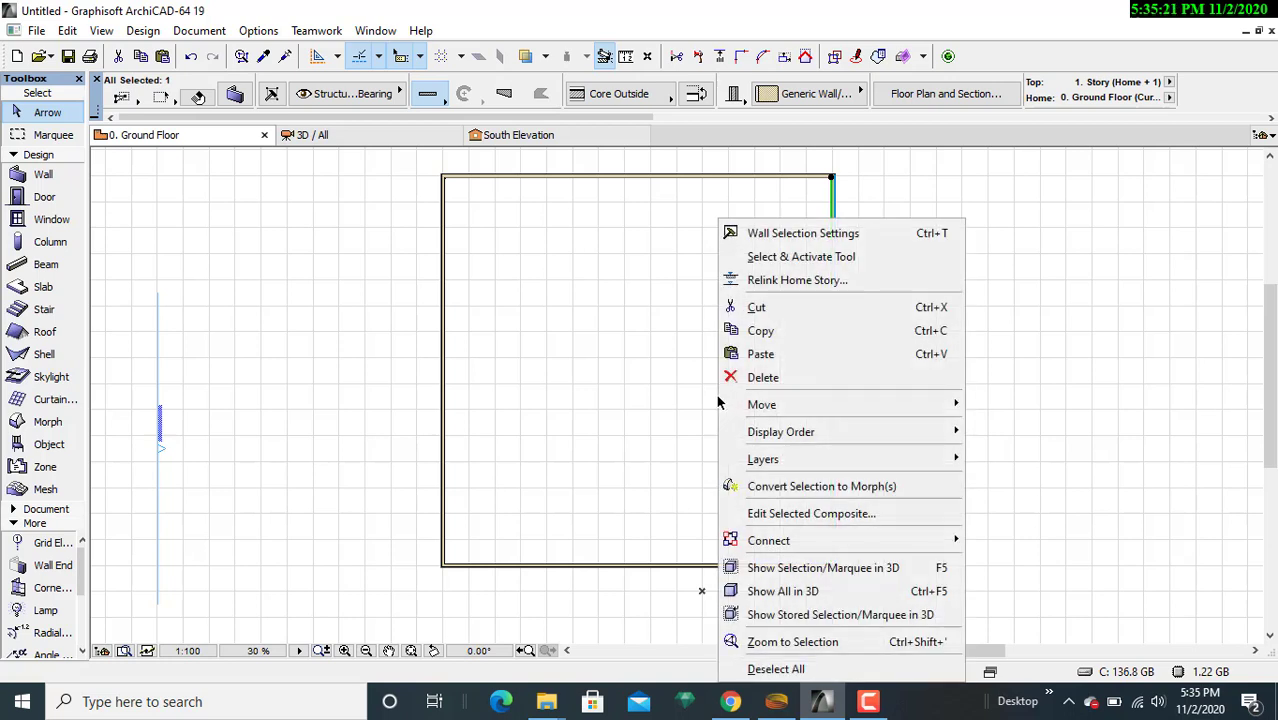
pyautogui.moveTo(774, 405)
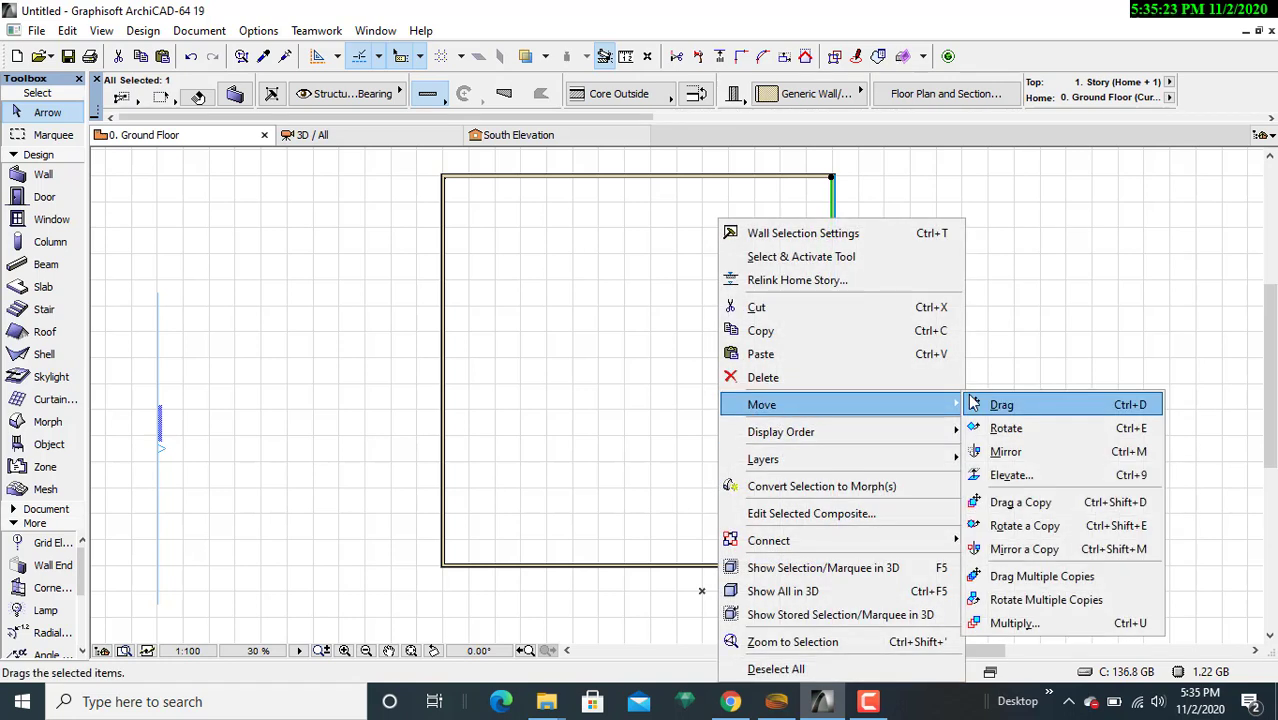
pyautogui.click(1060, 502)
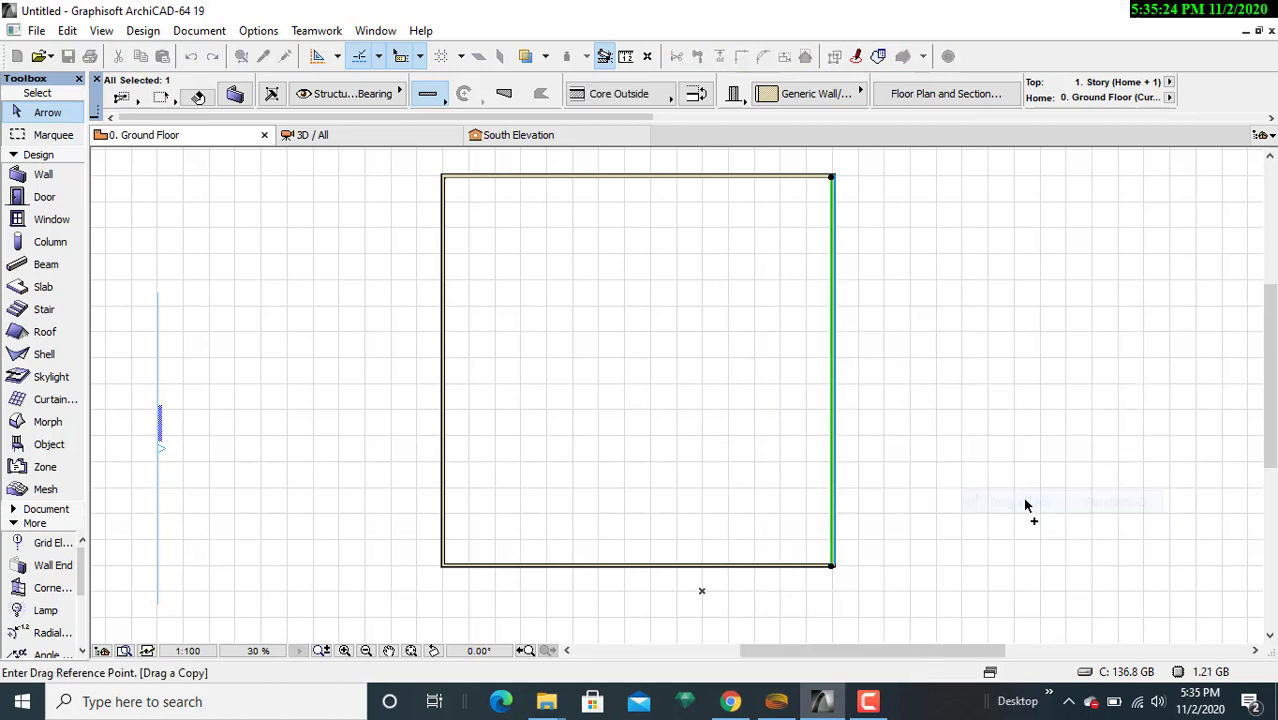
pyautogui.click(834, 457)
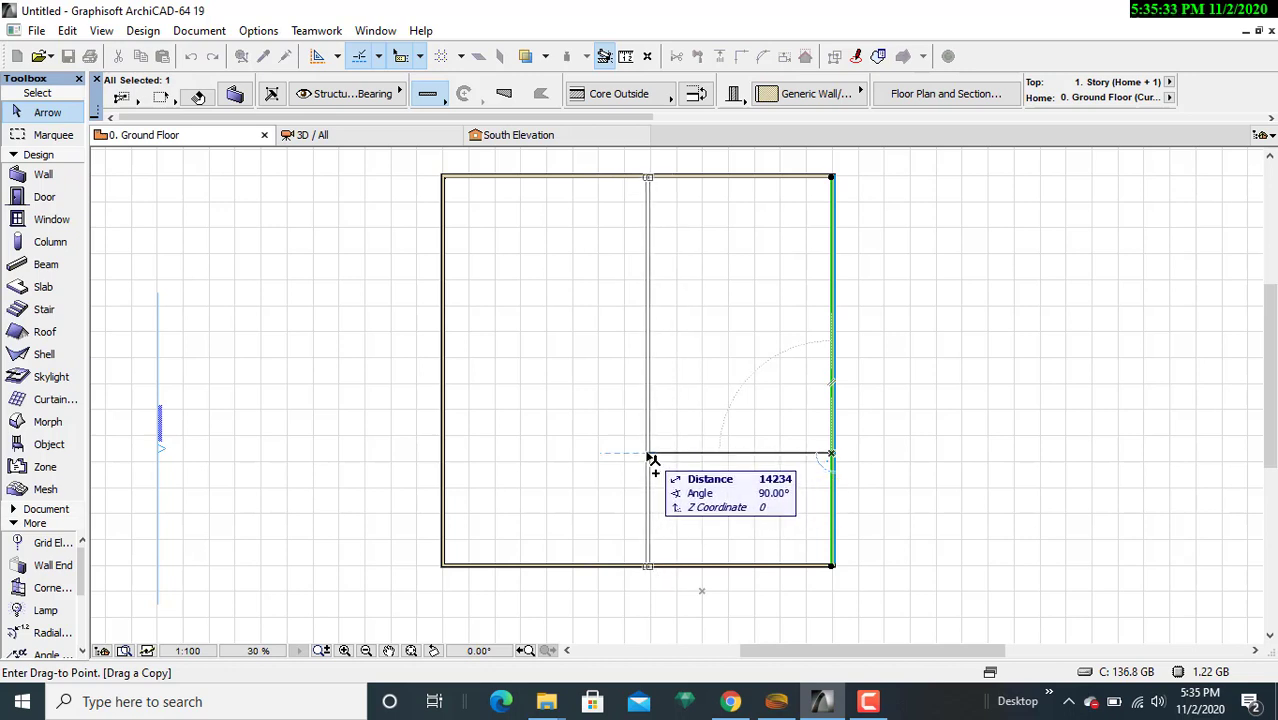
pyautogui.write('15')
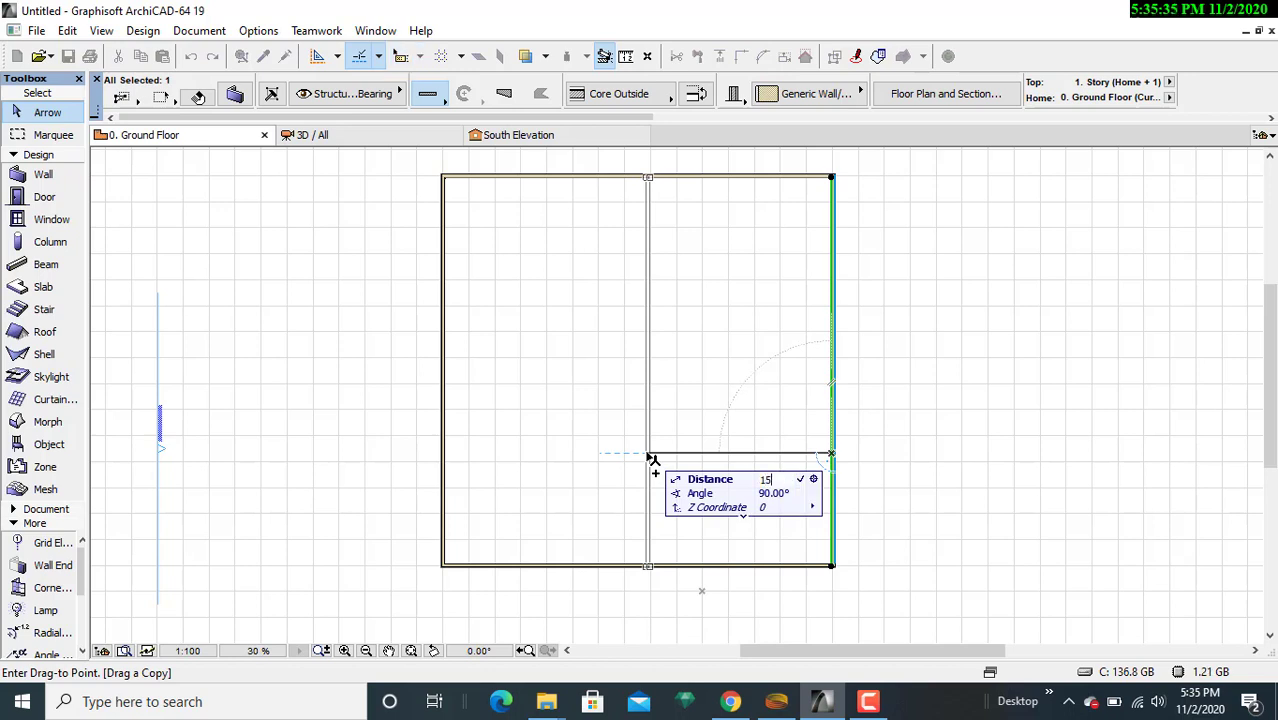
pyautogui.write('000')
pyautogui.press('Return')
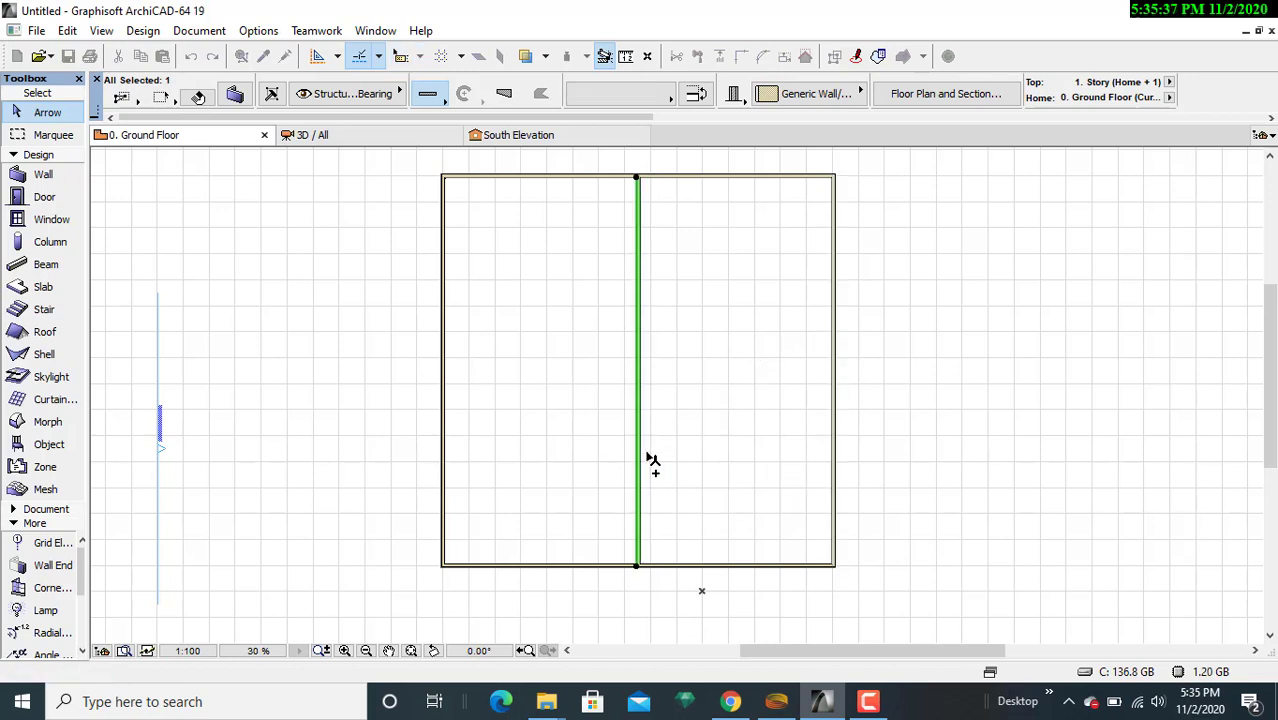
pyautogui.click(720, 458)
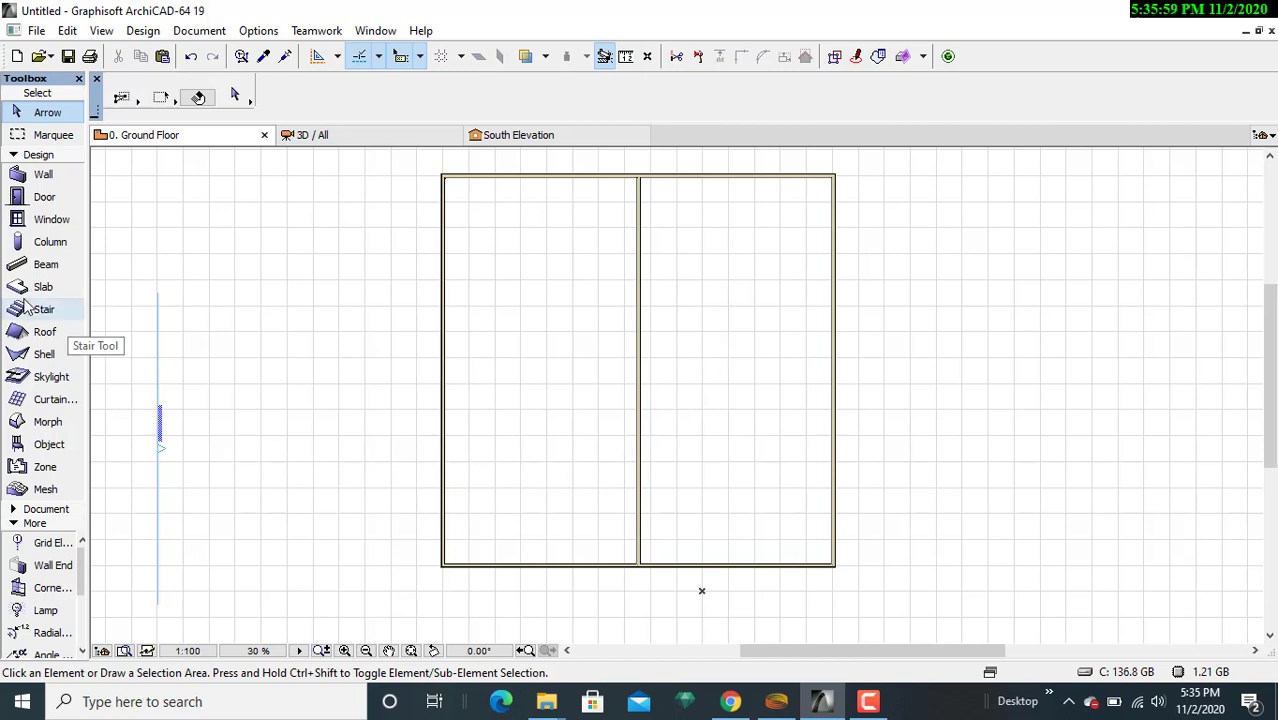
# - Draw a horizontal wall 15000 long from the central partition to the right wall, slightly above mid-height
pyautogui.click(43, 178)
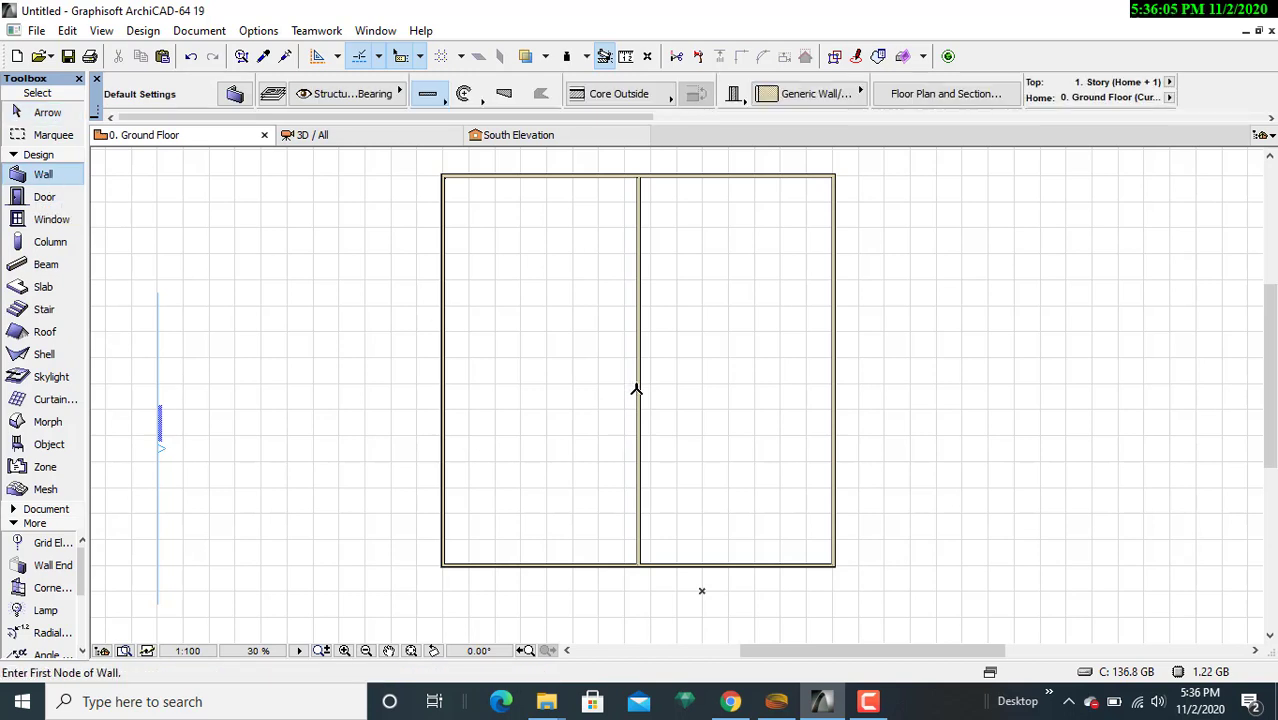
pyautogui.scroll(2, 636, 389)
pyautogui.scroll(1, 637, 390)
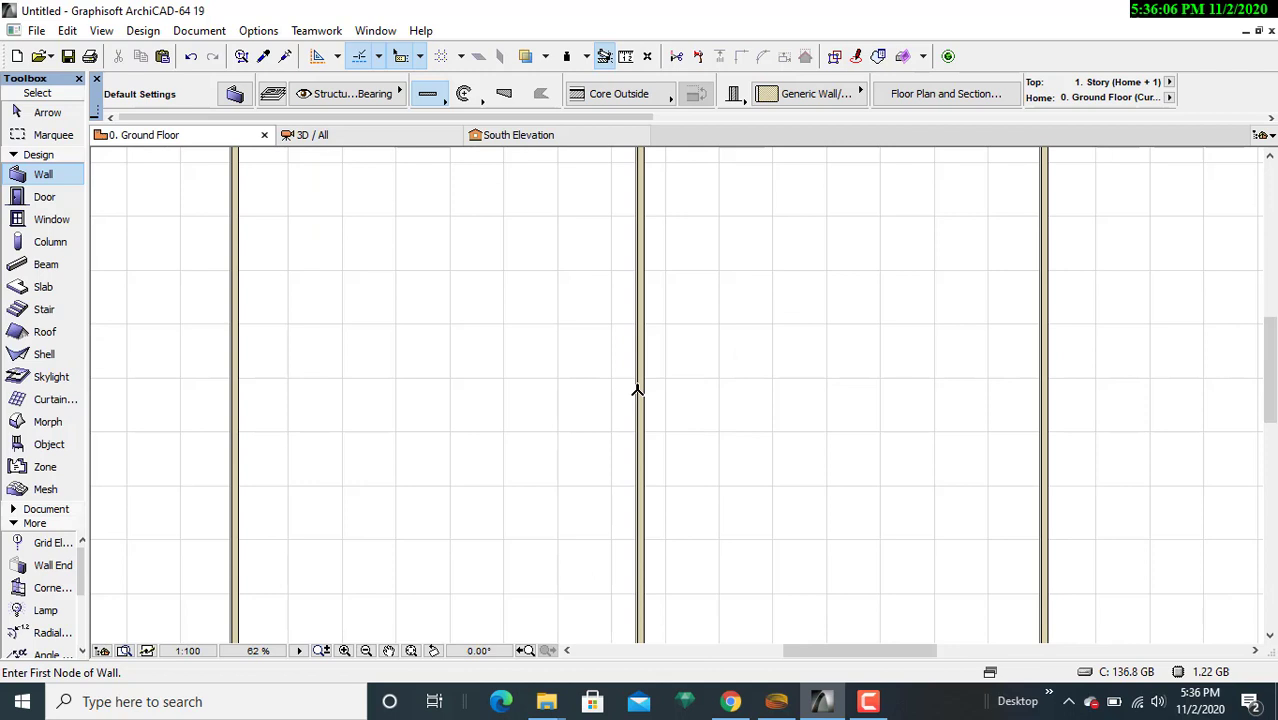
pyautogui.click(643, 322)
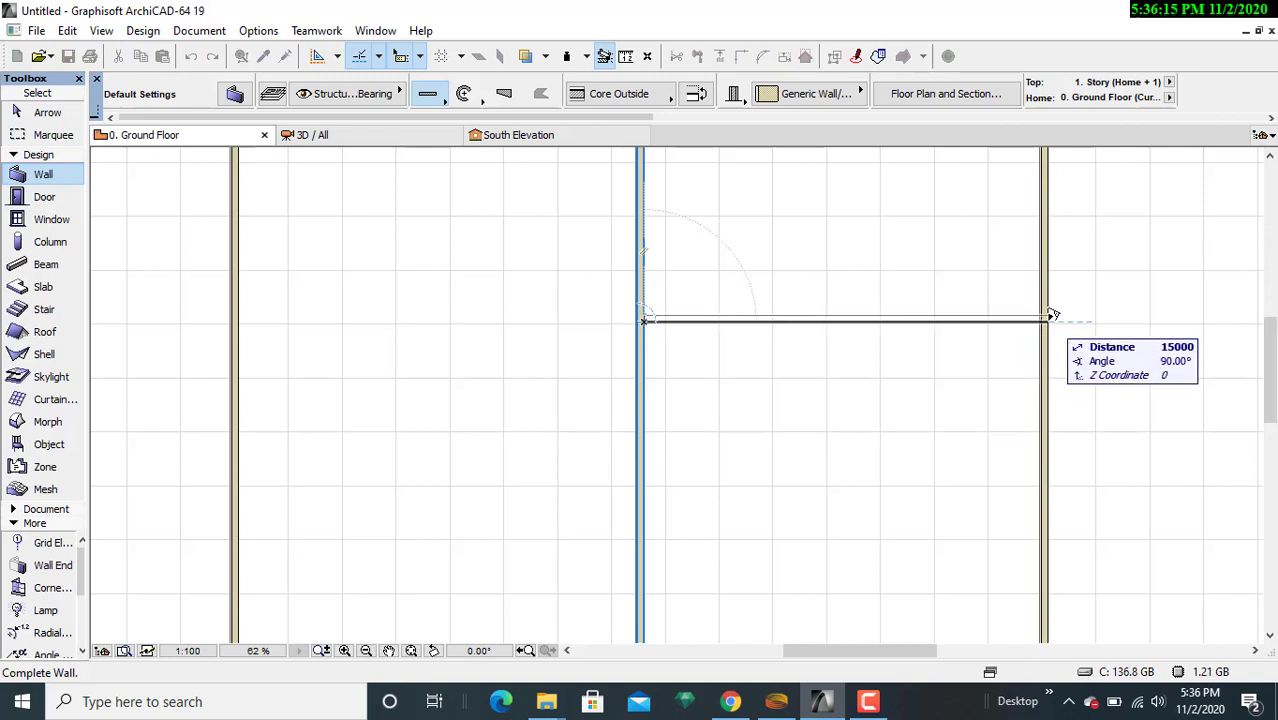
pyautogui.click(1052, 318)
pyautogui.click(1072, 328)
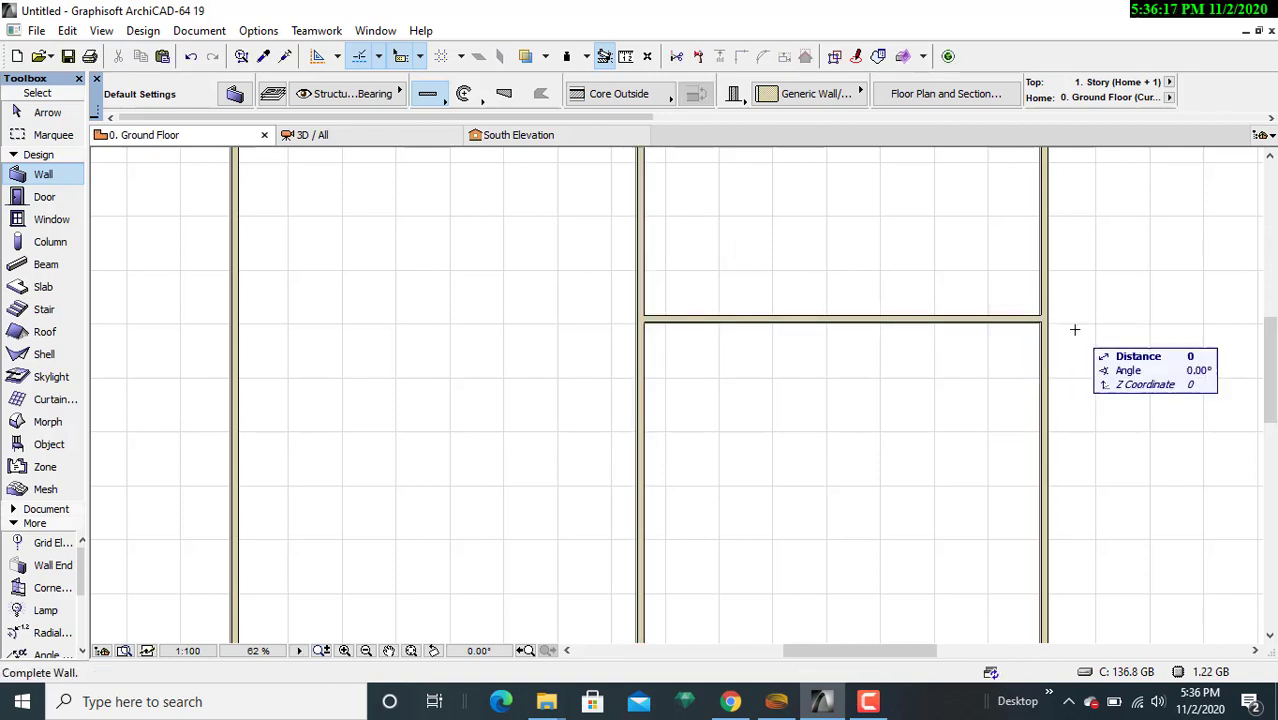
pyautogui.scroll(-3, 1078, 323)
pyautogui.scroll(-5, 1078, 323)
pyautogui.moveTo(1078, 322); pyautogui.dragTo(824, 357, button='middle')
pyautogui.scroll(4, 789, 368)
pyautogui.click(770, 398)
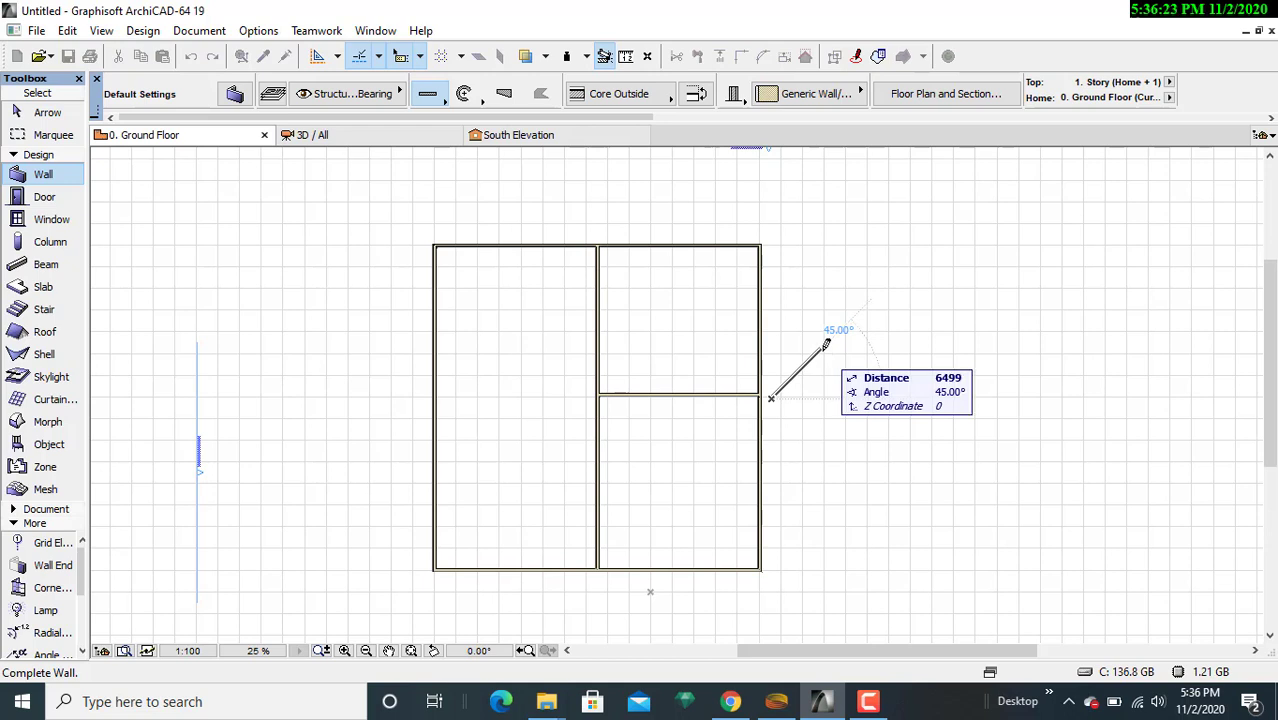
pyautogui.press('Escape')
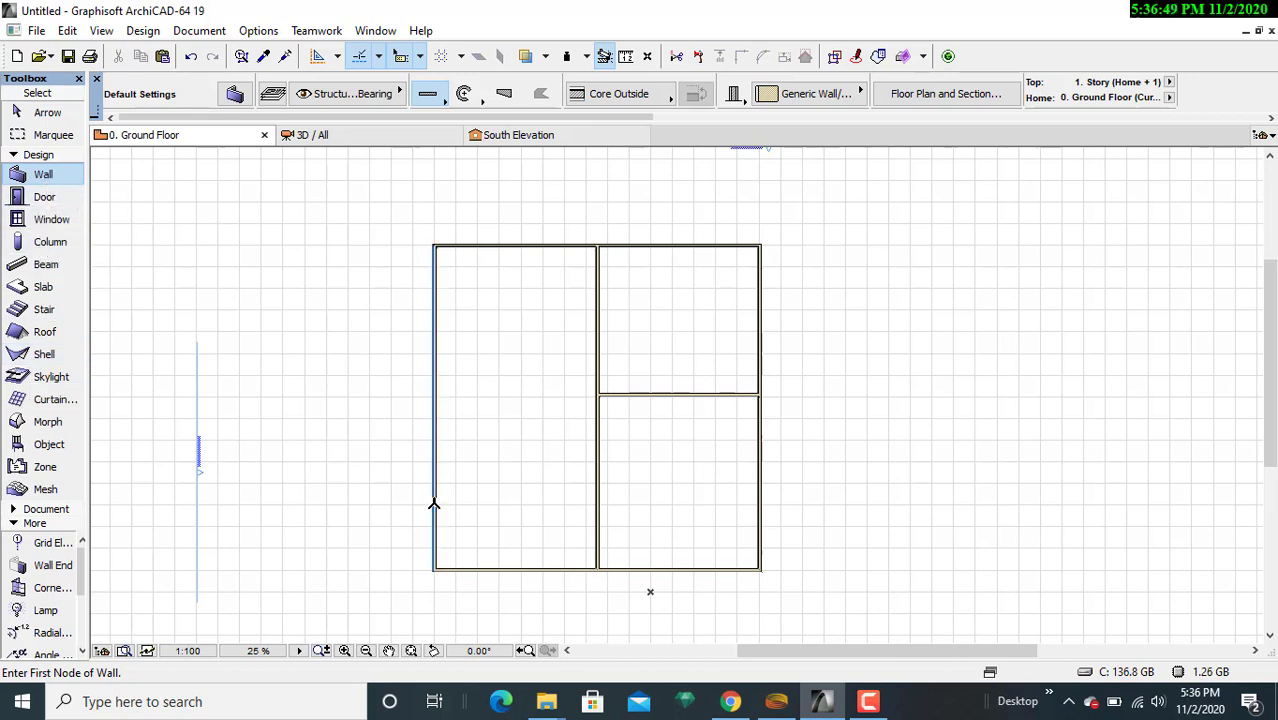
# - Draw a horizontal wall about 30072 long from the left outer wall to the right outer wall, across the lower part of the enclosure
pyautogui.click(434, 505)
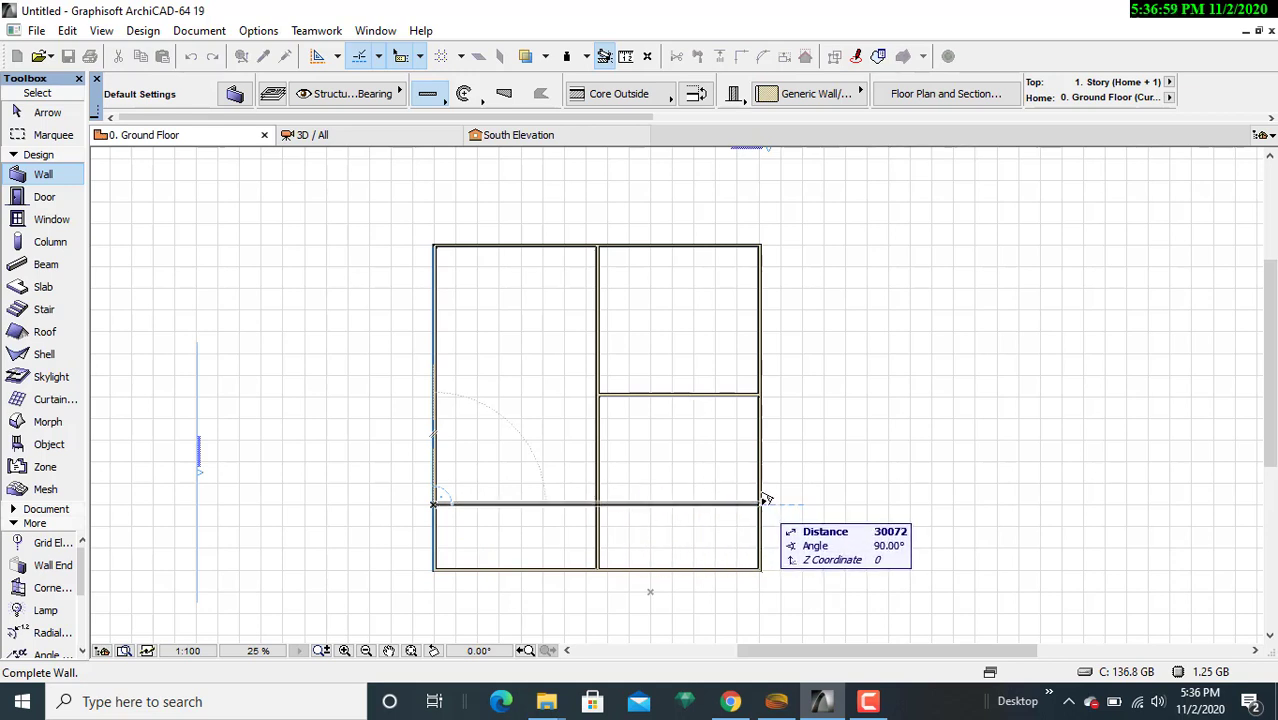
pyautogui.click(765, 499)
pyautogui.scroll(-3, 827, 511)
pyautogui.scroll(2, 829, 511)
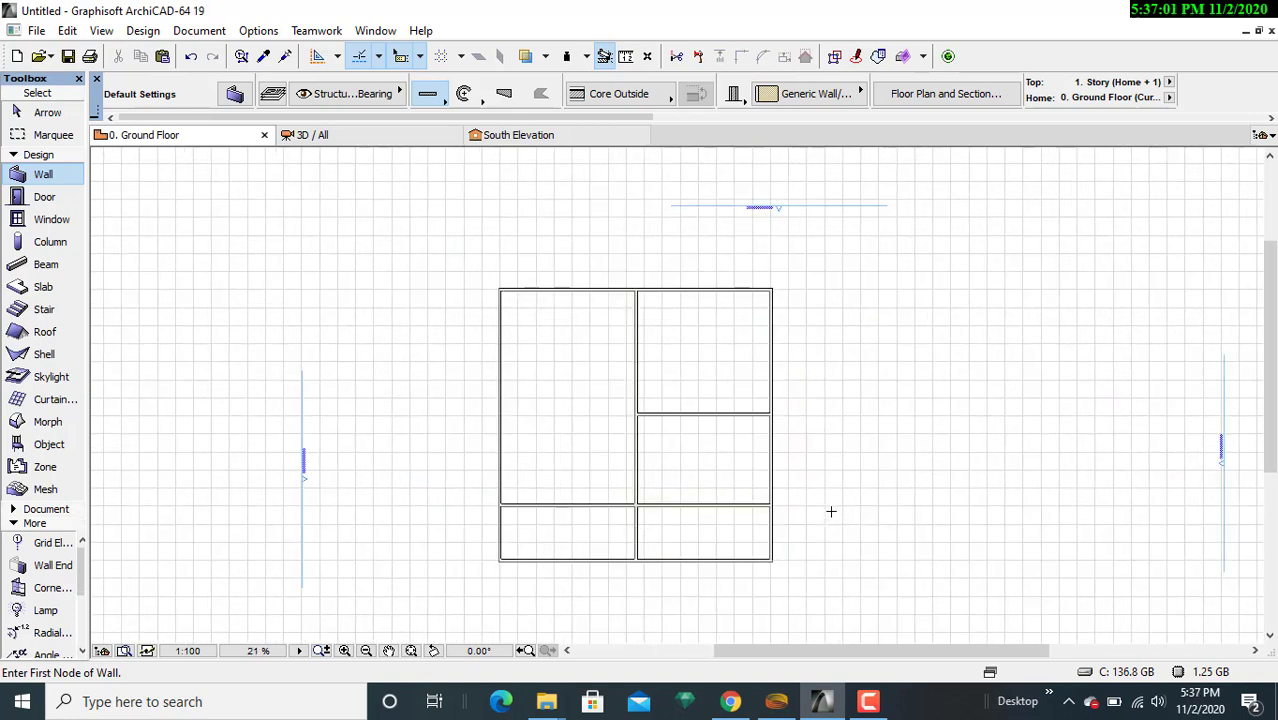
pyautogui.scroll(1, 830, 511)
pyautogui.moveTo(831, 511); pyautogui.dragTo(870, 499, button='middle')
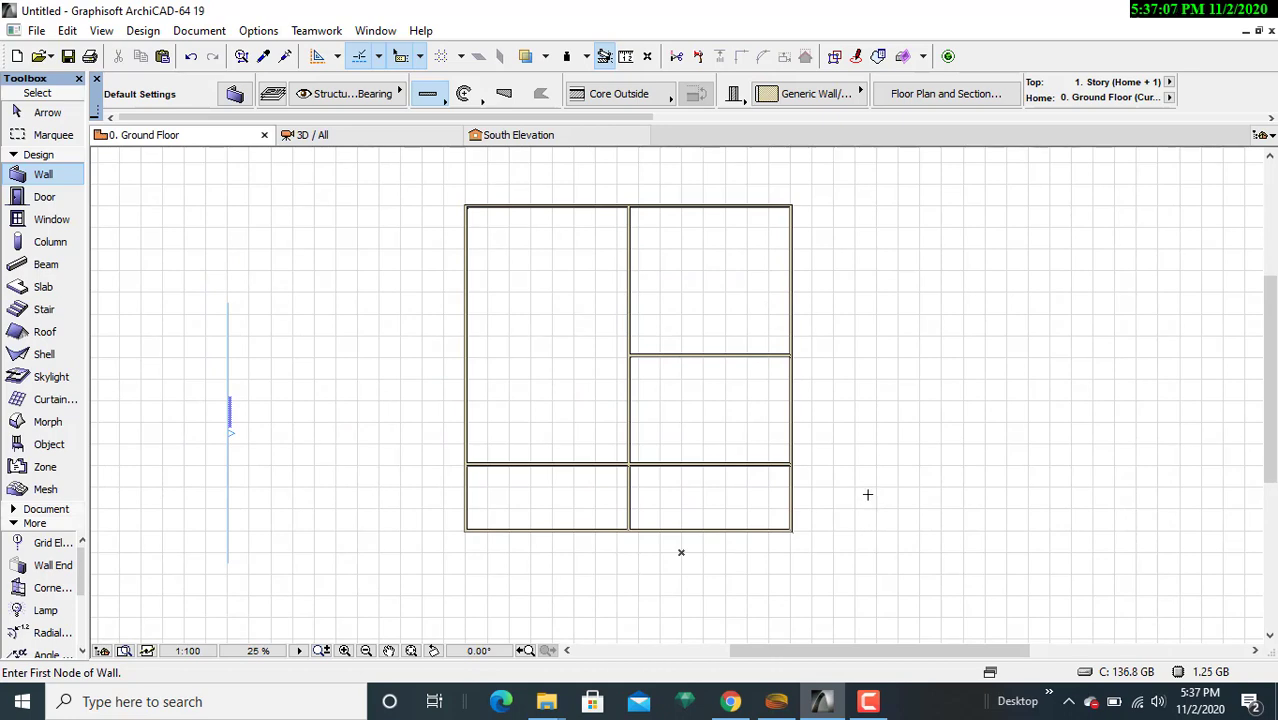
pyautogui.scroll(1, 864, 490)
pyautogui.moveTo(866, 496); pyautogui.dragTo(876, 531, button='middle')
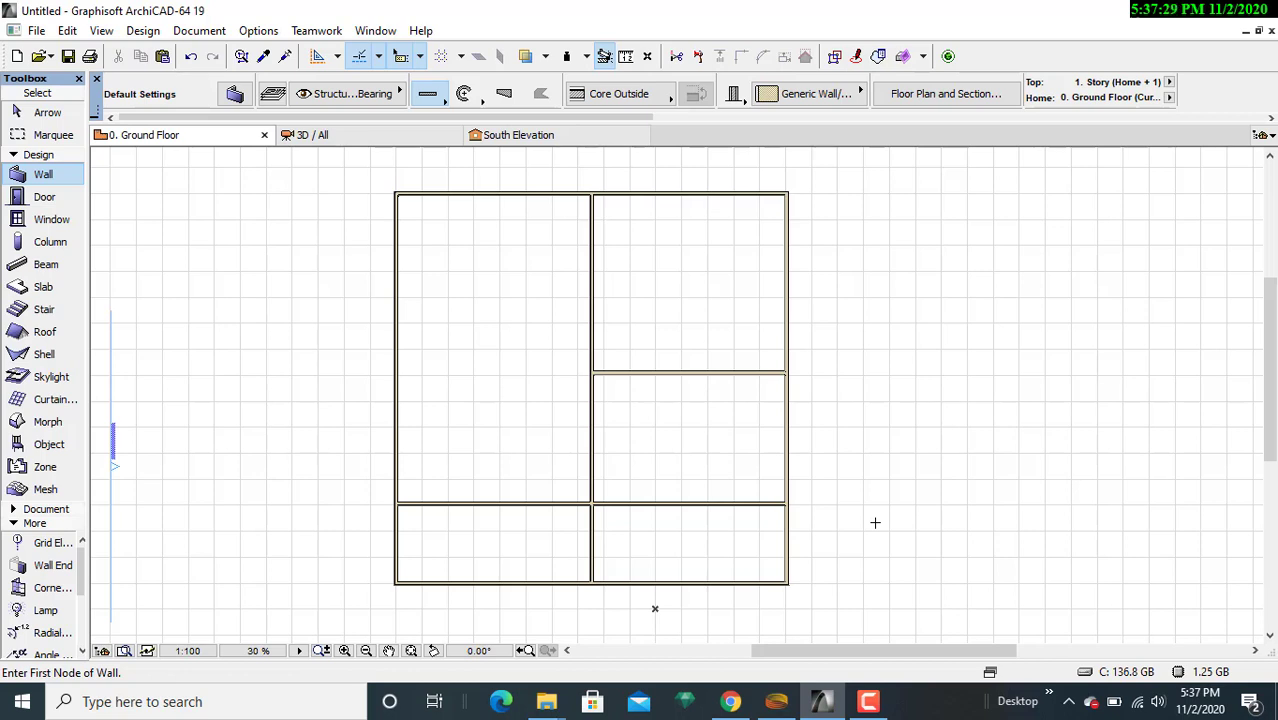
pyautogui.moveTo(896, 537); pyautogui.dragTo(937, 546, button='middle')
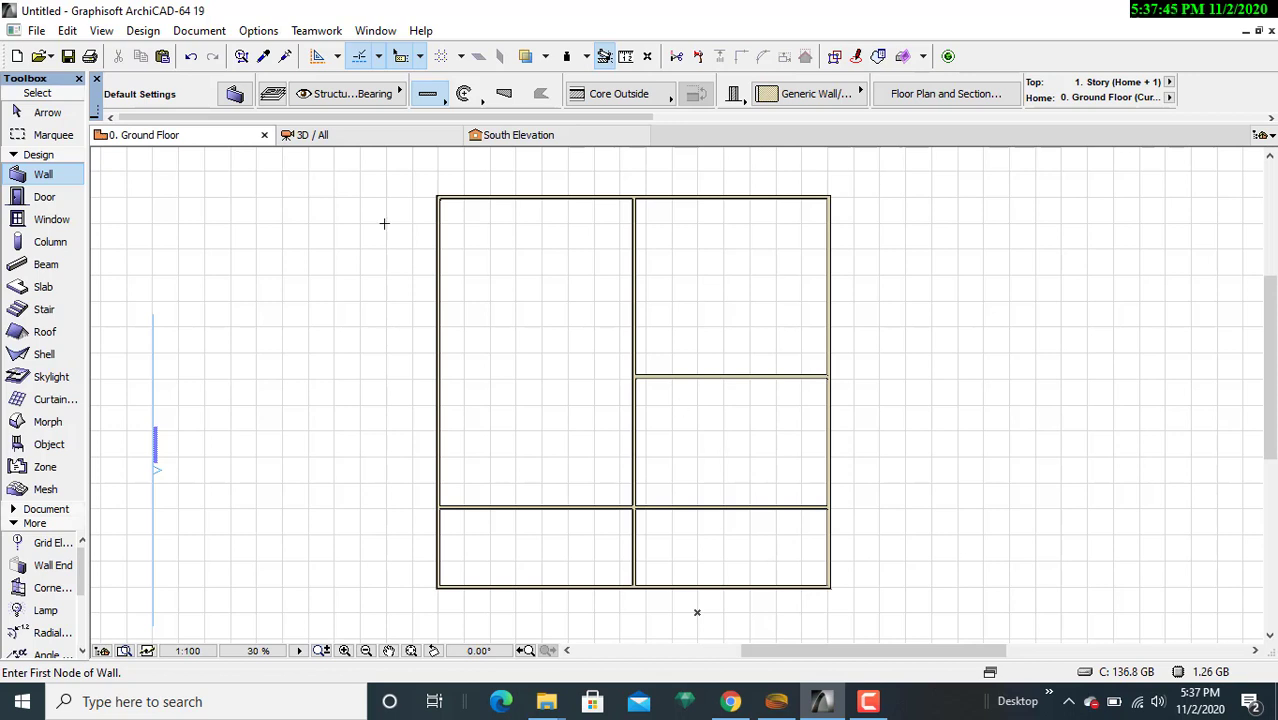
# - Place a text block about 8155 wide in the upper part of the upper-right room, reading KITCHEN
pyautogui.click(183, 36)
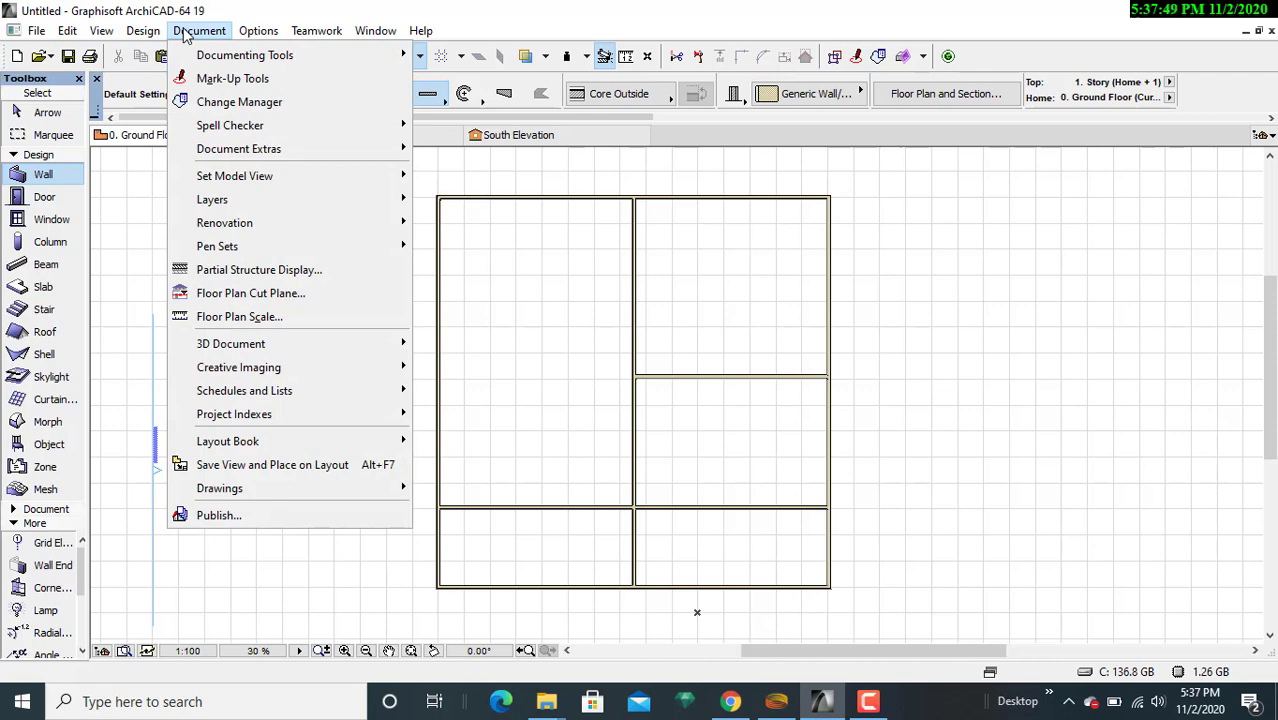
pyautogui.moveTo(196, 56)
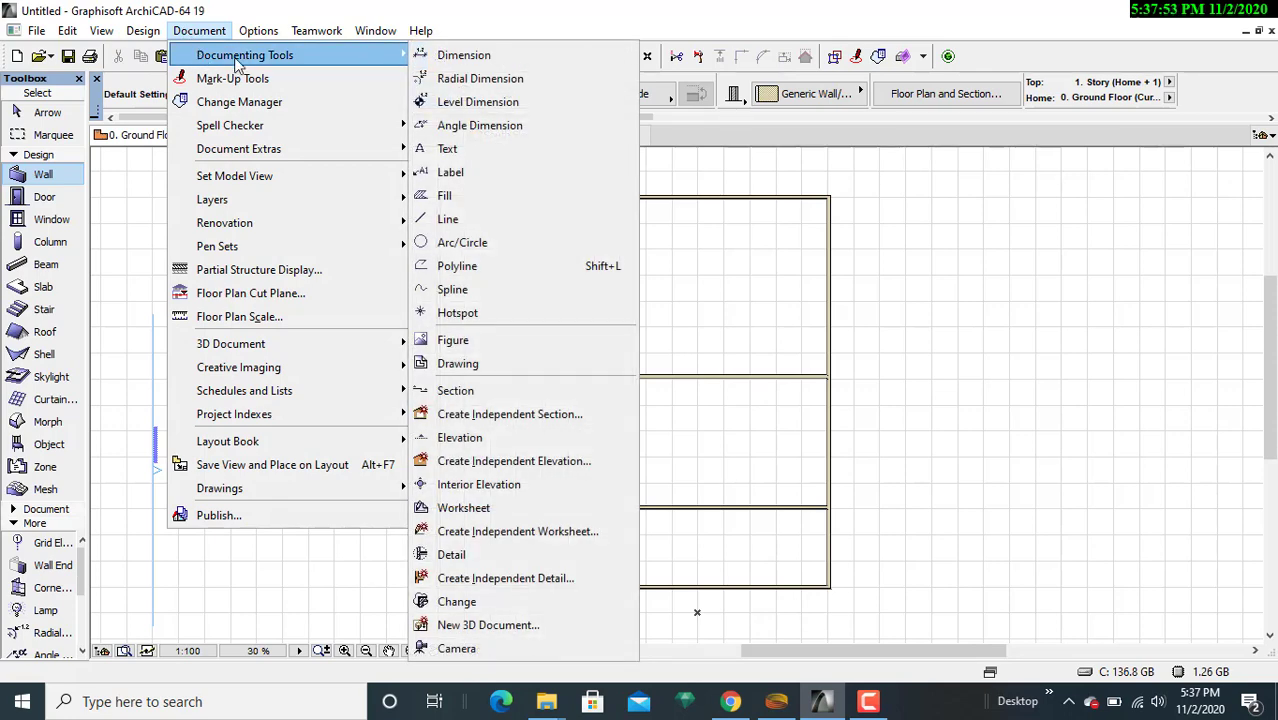
pyautogui.click(488, 148)
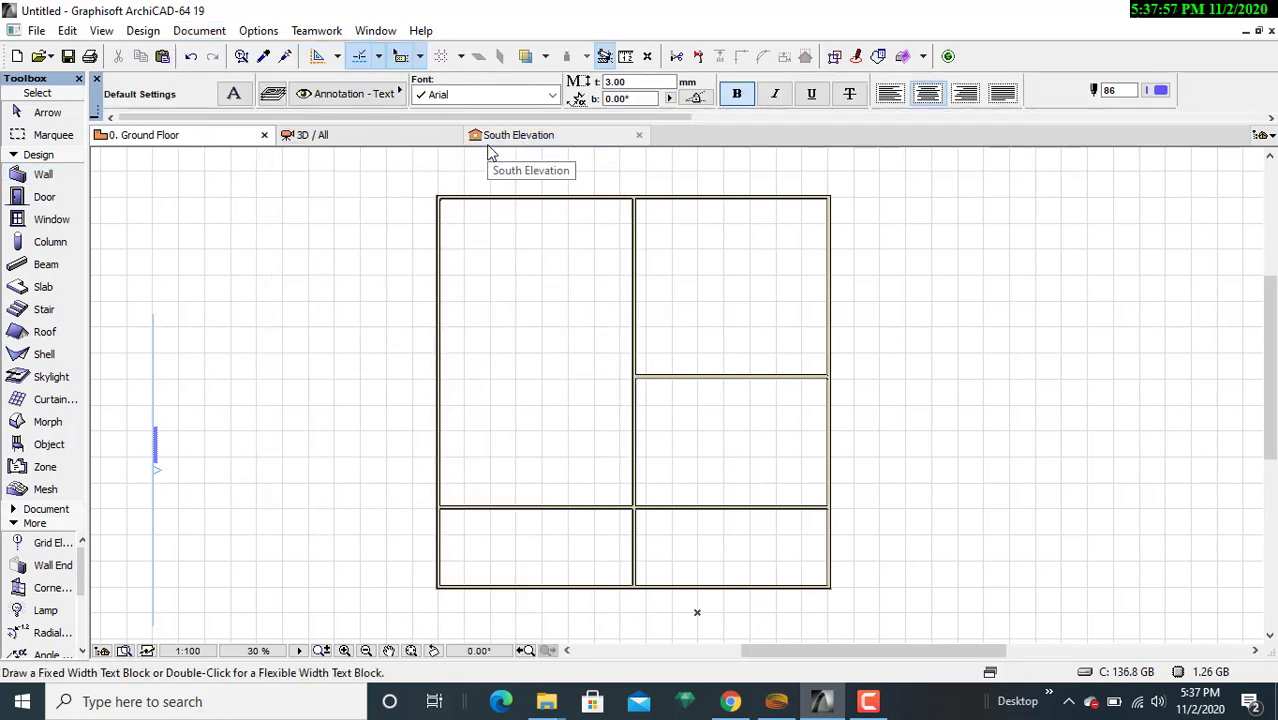
pyautogui.click(670, 240)
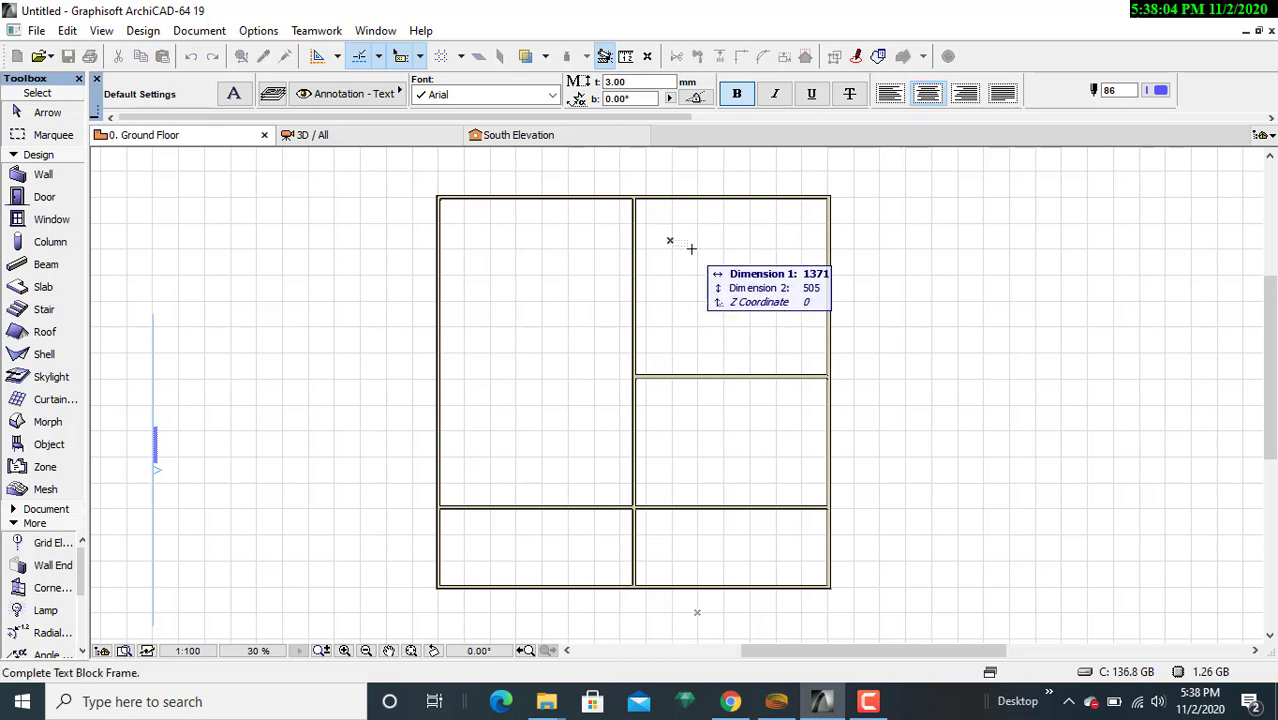
pyautogui.click(776, 264)
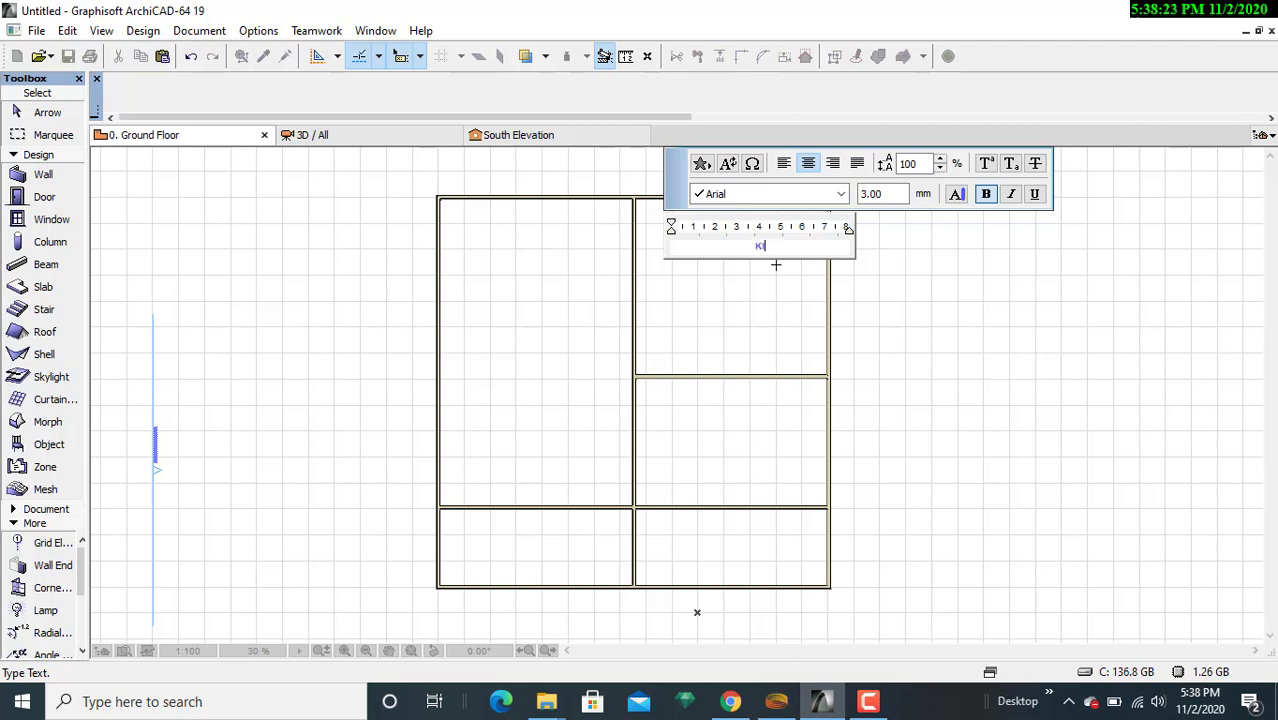
pyautogui.write('ITCHEN')
# - Try to change the KITCHEN text to the Harlow Solid Italic font at a size of 10 mm
pyautogui.click(842, 193)
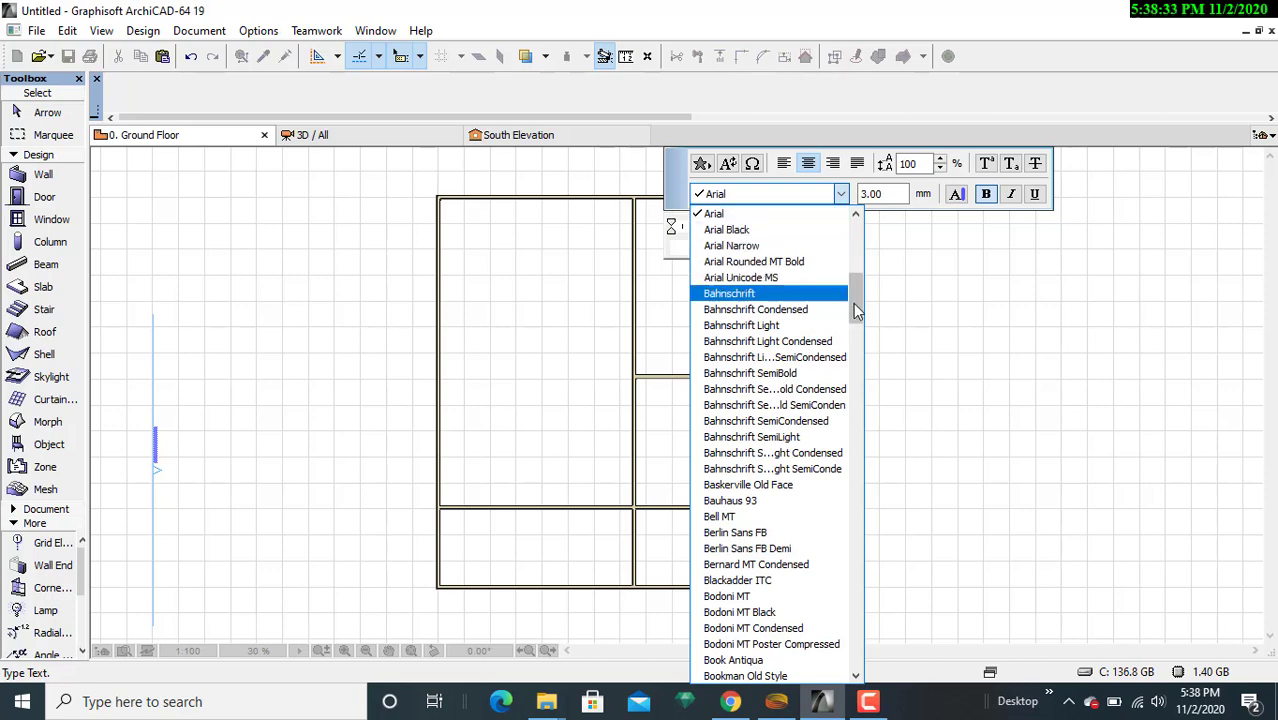
pyautogui.moveTo(857, 316); pyautogui.dragTo(864, 449)
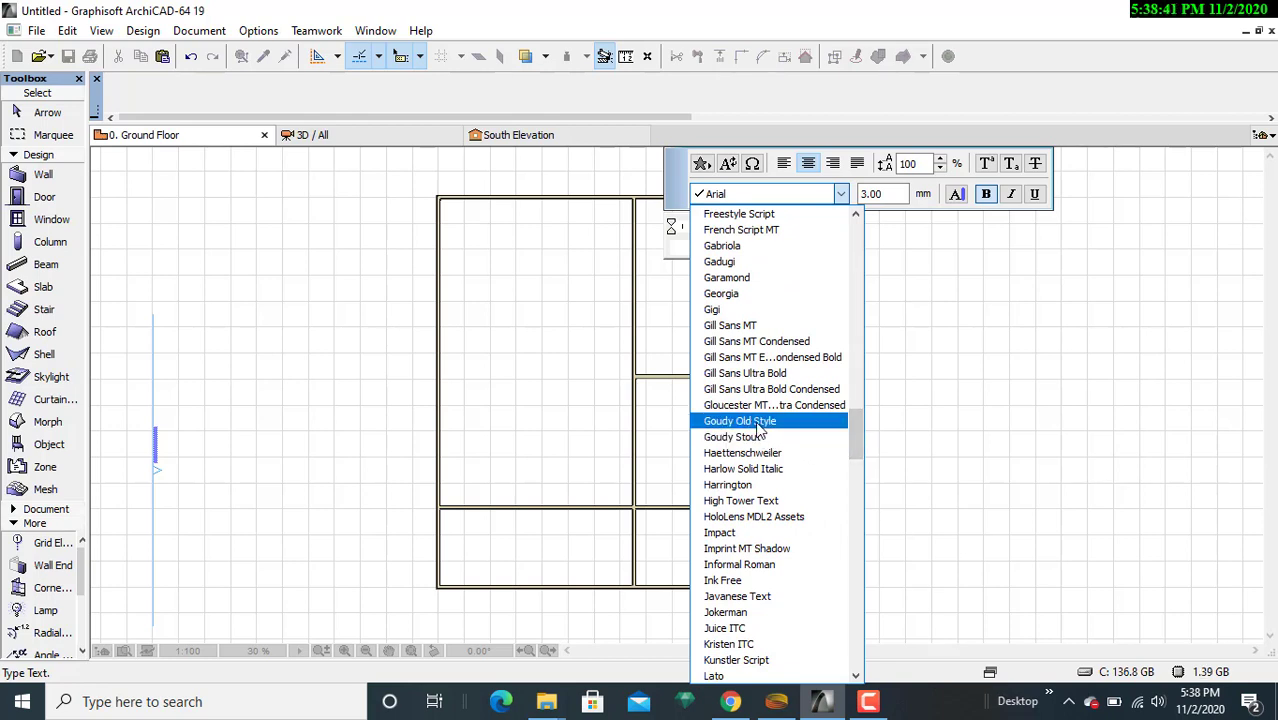
pyautogui.click(815, 470)
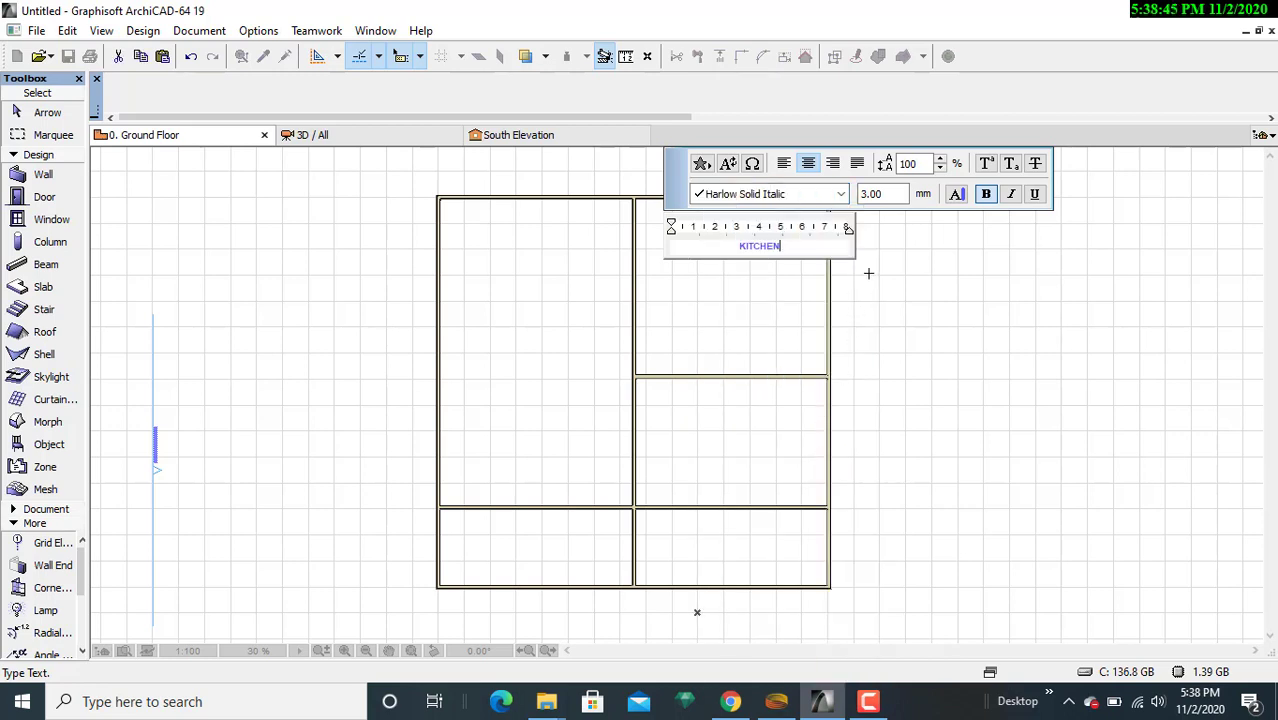
pyautogui.moveTo(893, 194); pyautogui.dragTo(858, 196)
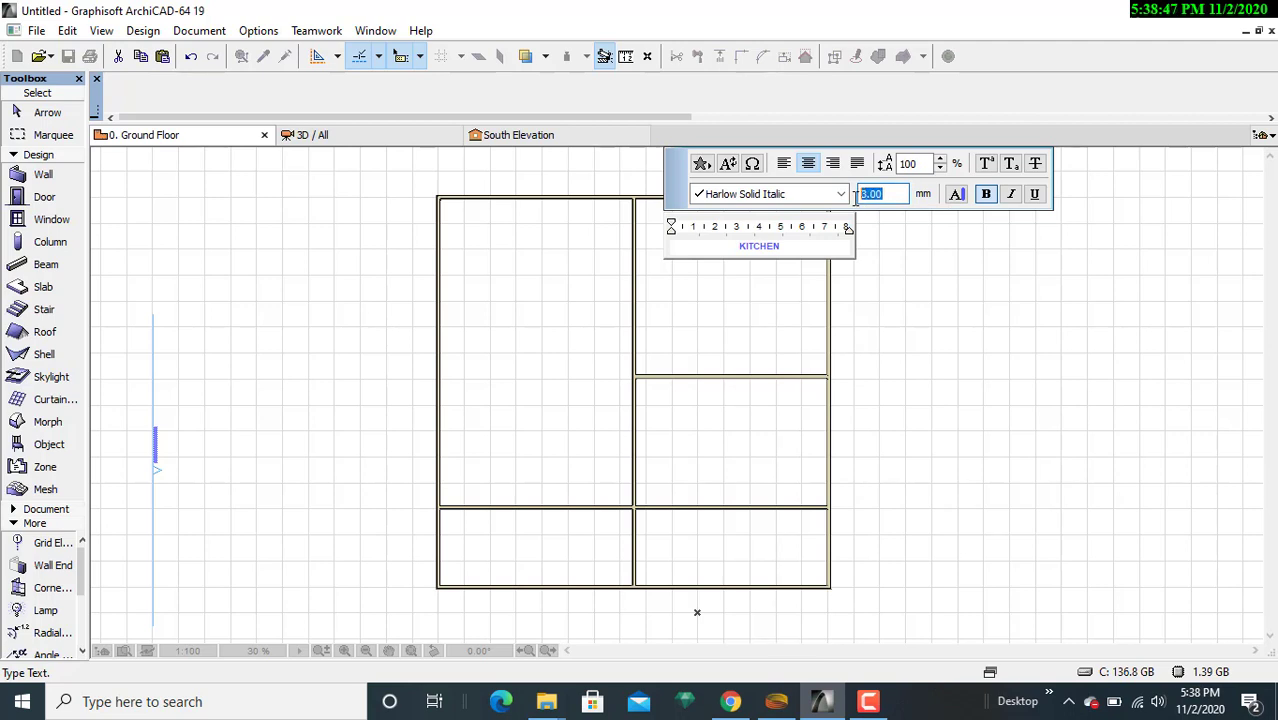
pyautogui.write('10')
pyautogui.click(817, 243)
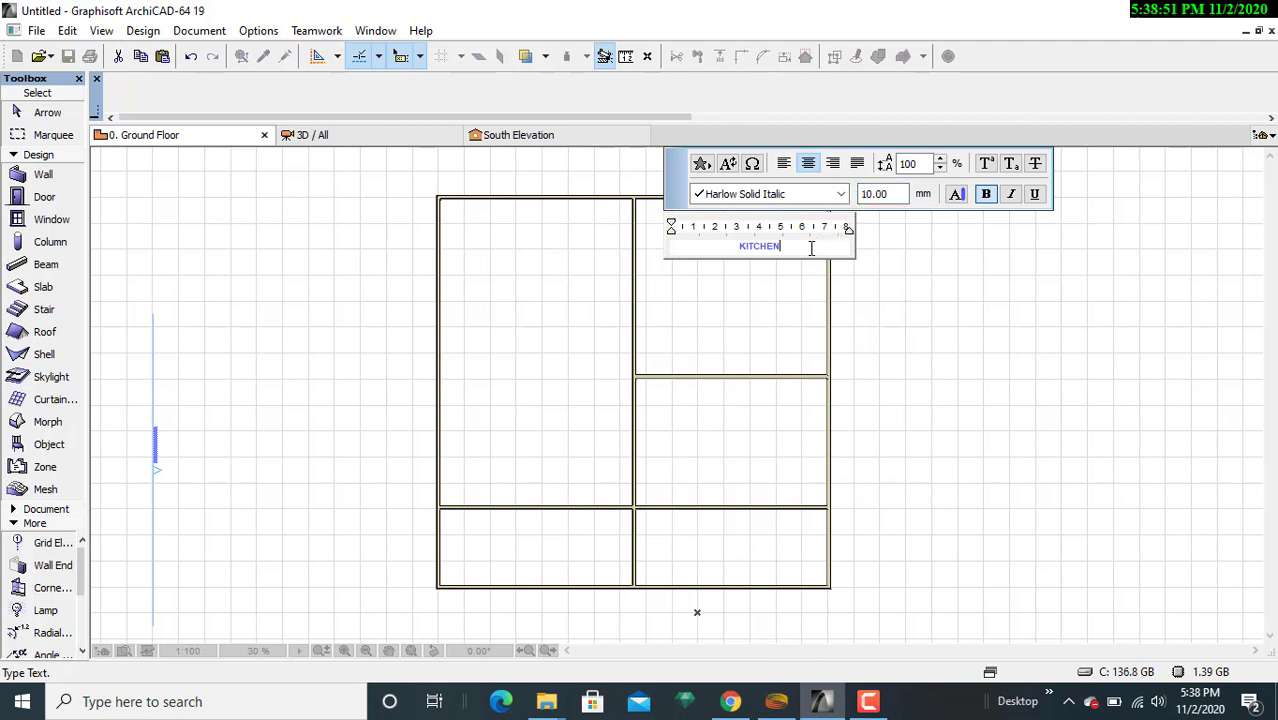
# - Set the text block's line spacing to 150% and remove the bold style from the whole word KITCHEN
pyautogui.click(940, 160)
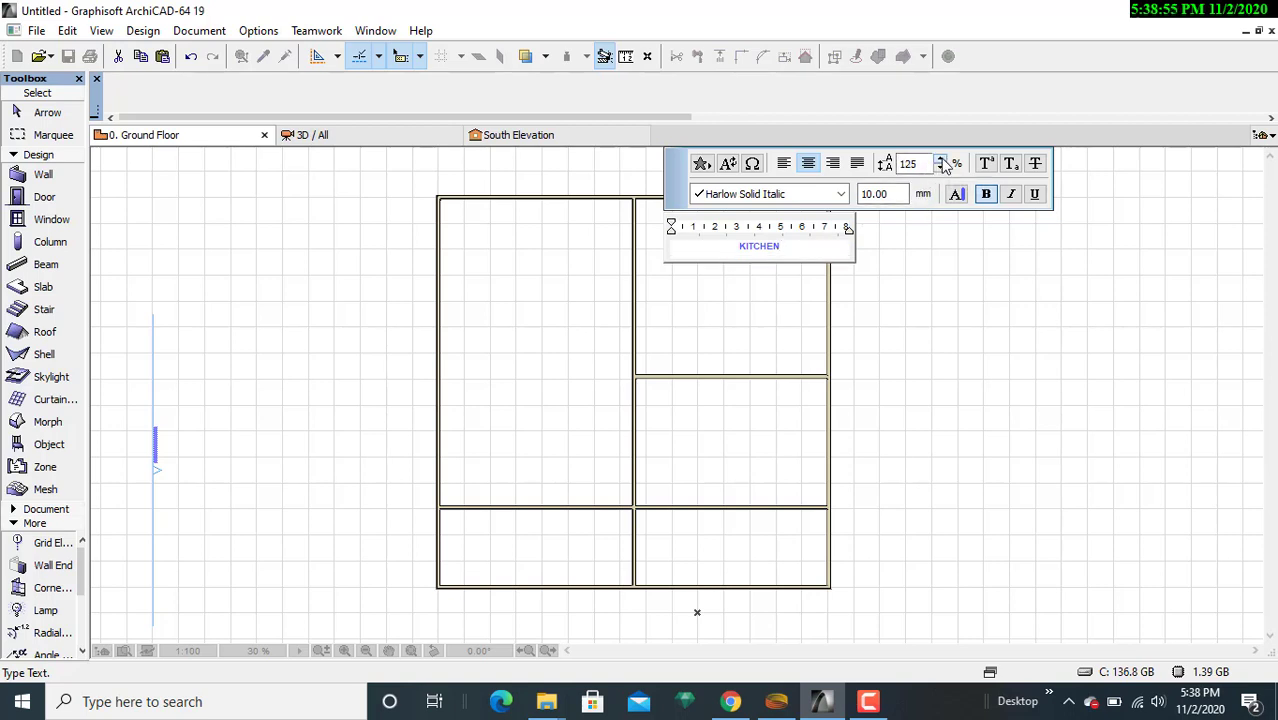
pyautogui.click(940, 160)
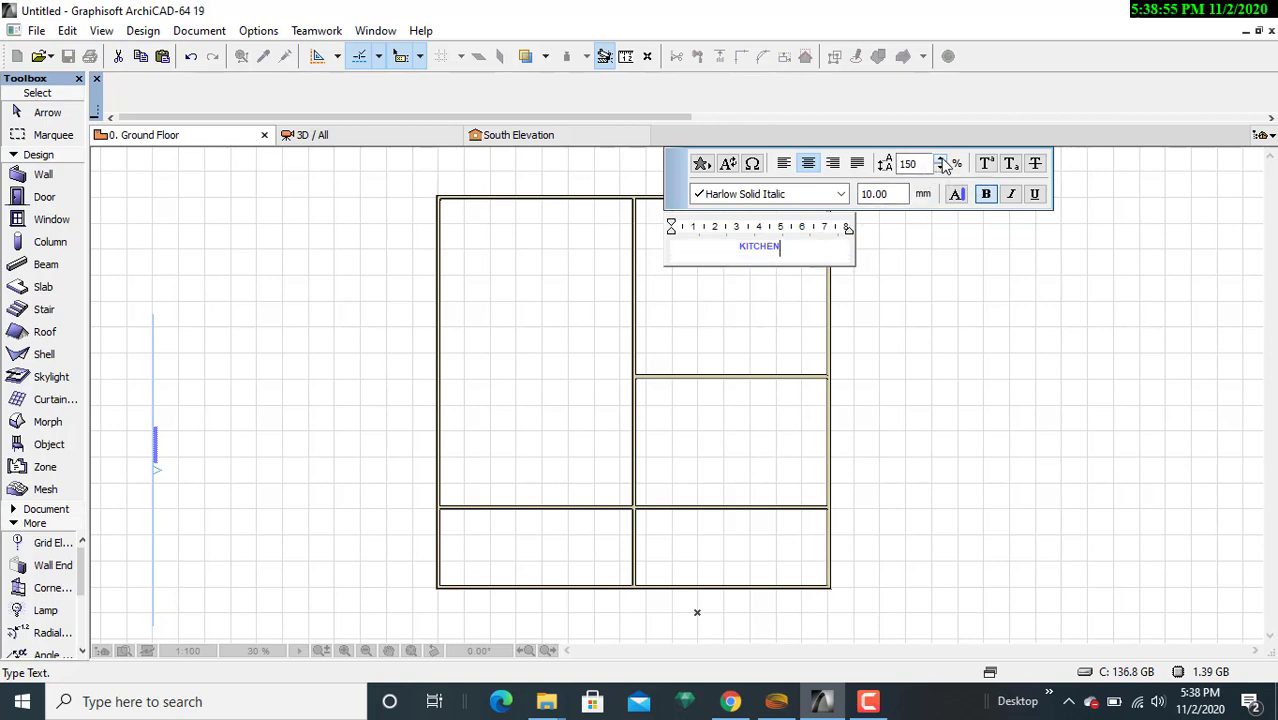
pyautogui.click(985, 194)
pyautogui.moveTo(775, 257); pyautogui.dragTo(737, 251)
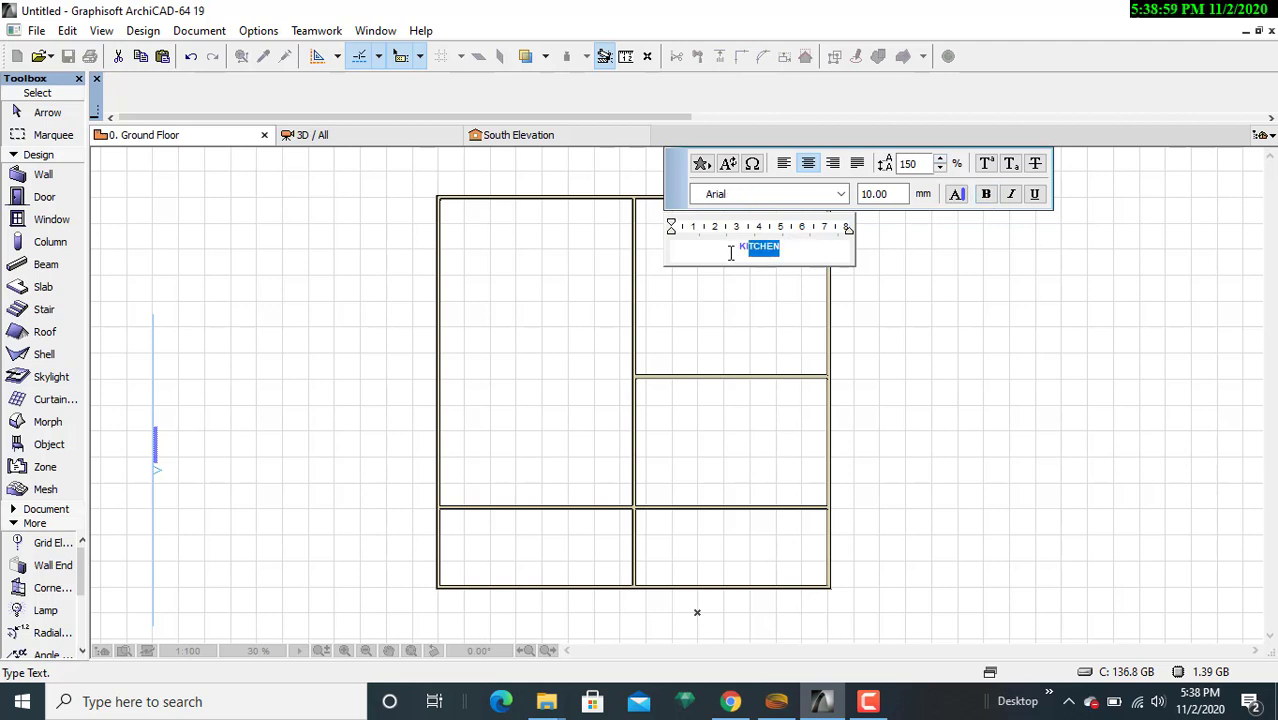
pyautogui.click(988, 194)
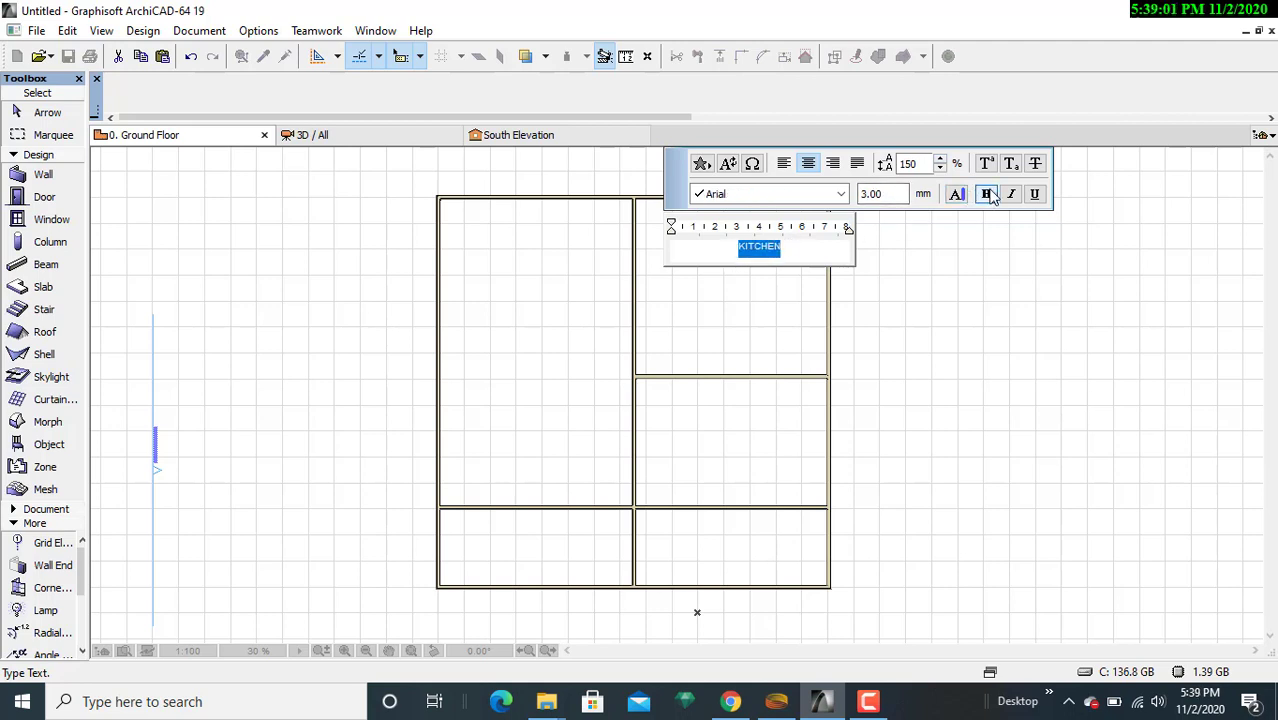
pyautogui.click(760, 305)
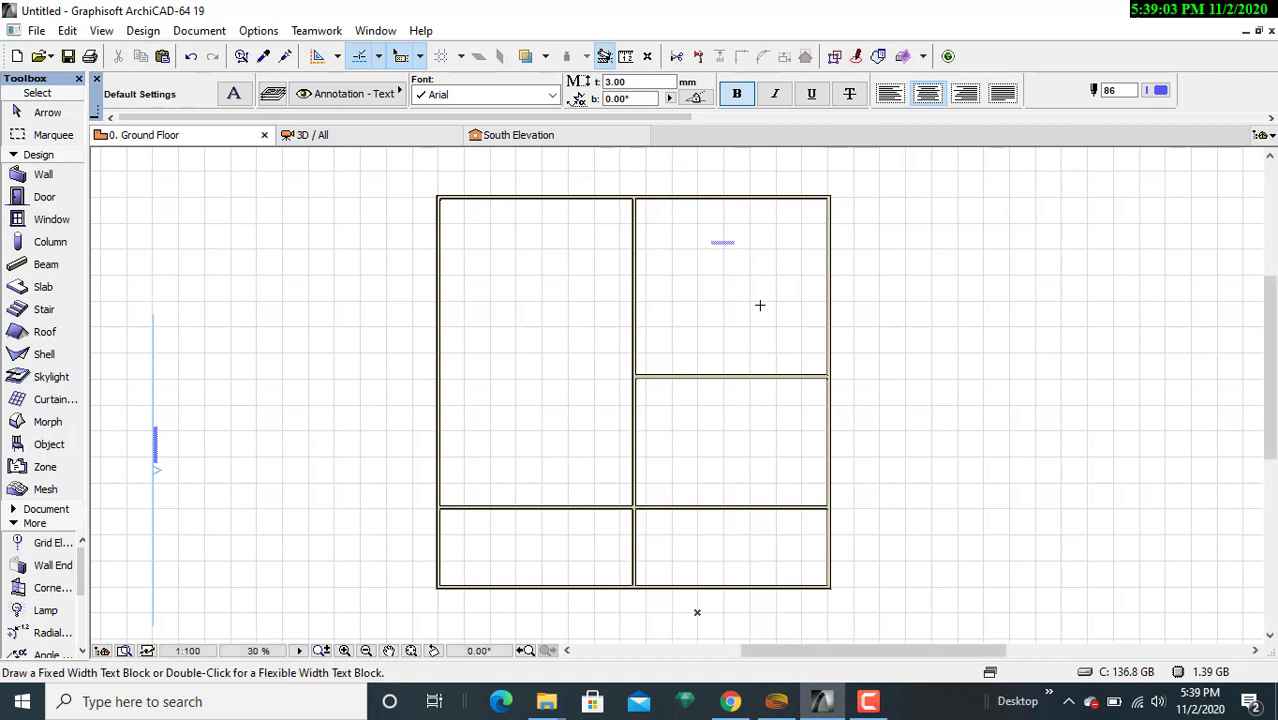
pyautogui.scroll(2, 756, 295)
pyautogui.moveTo(754, 290); pyautogui.dragTo(755, 366, button='middle')
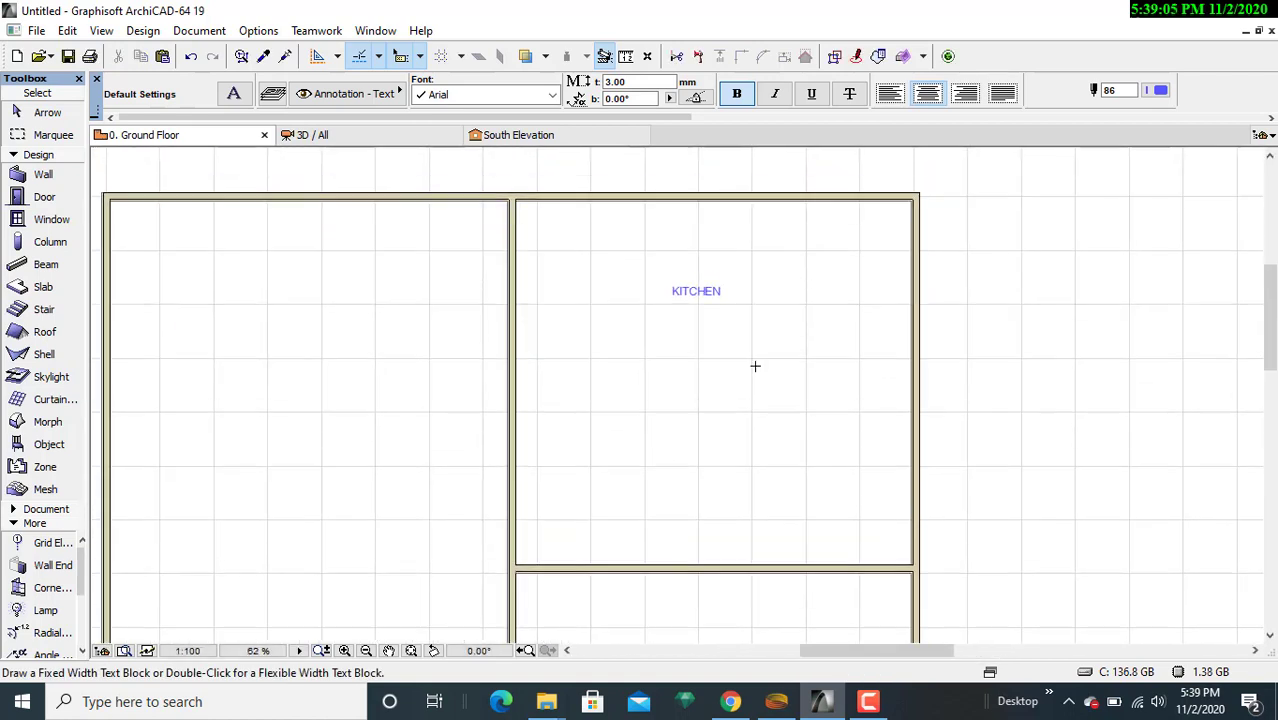
pyautogui.press('Escape')
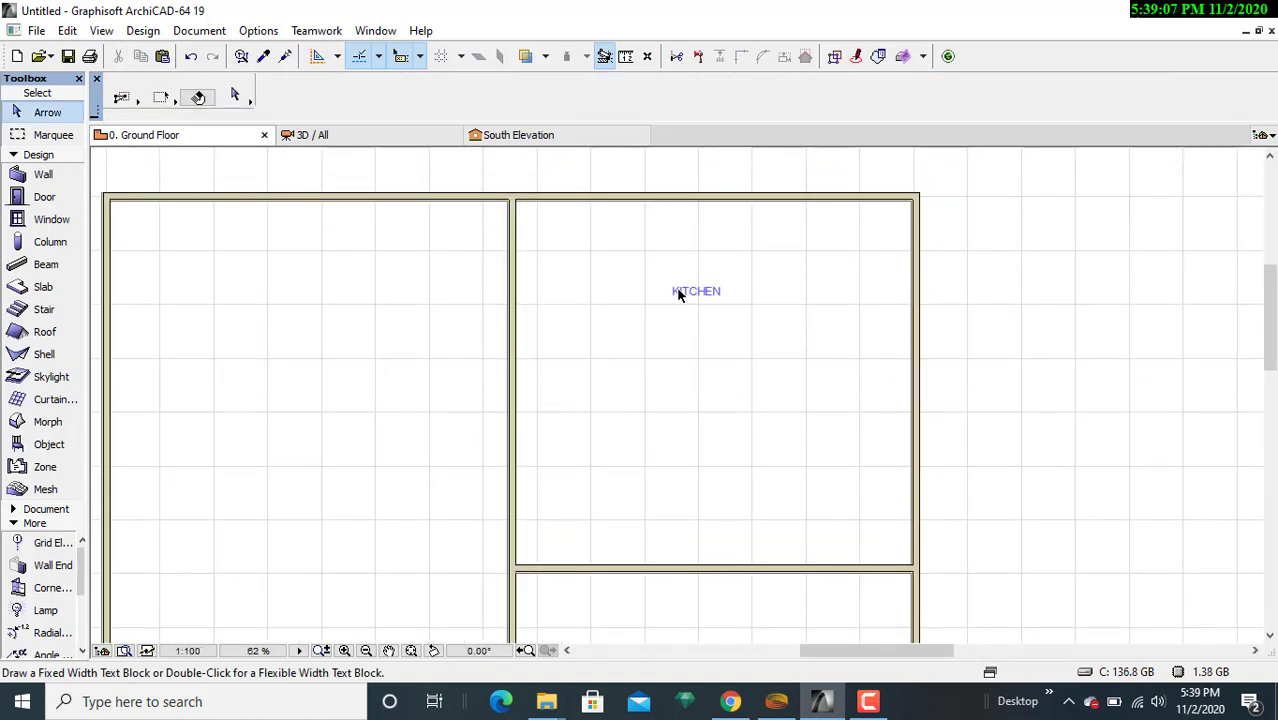
pyautogui.click(673, 296)
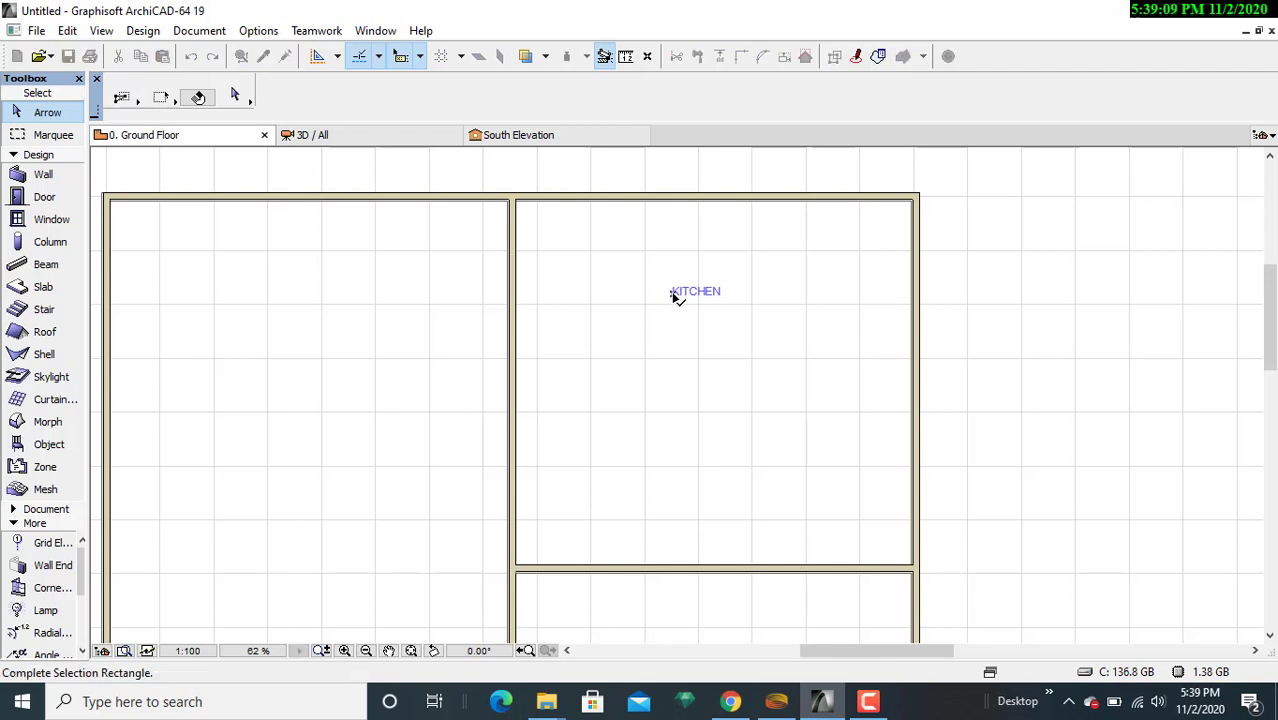
pyautogui.click(676, 297)
pyautogui.click(658, 285)
pyautogui.click(735, 304)
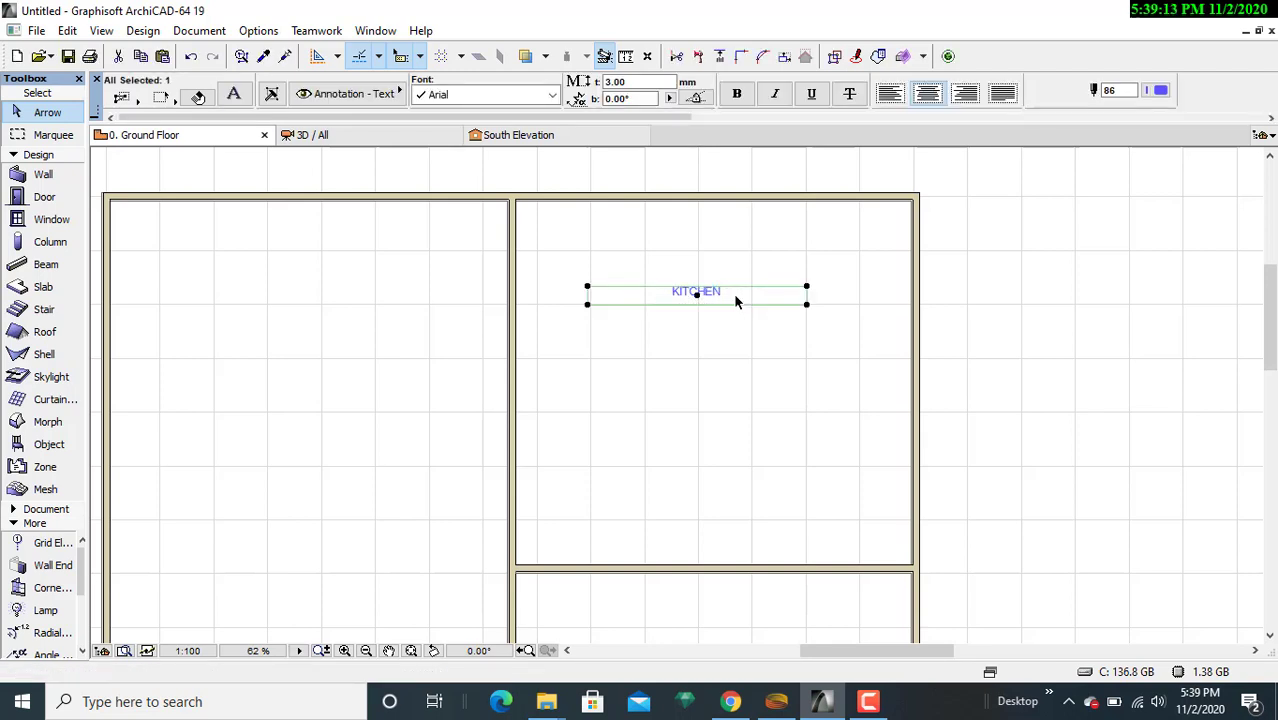
pyautogui.click(735, 299)
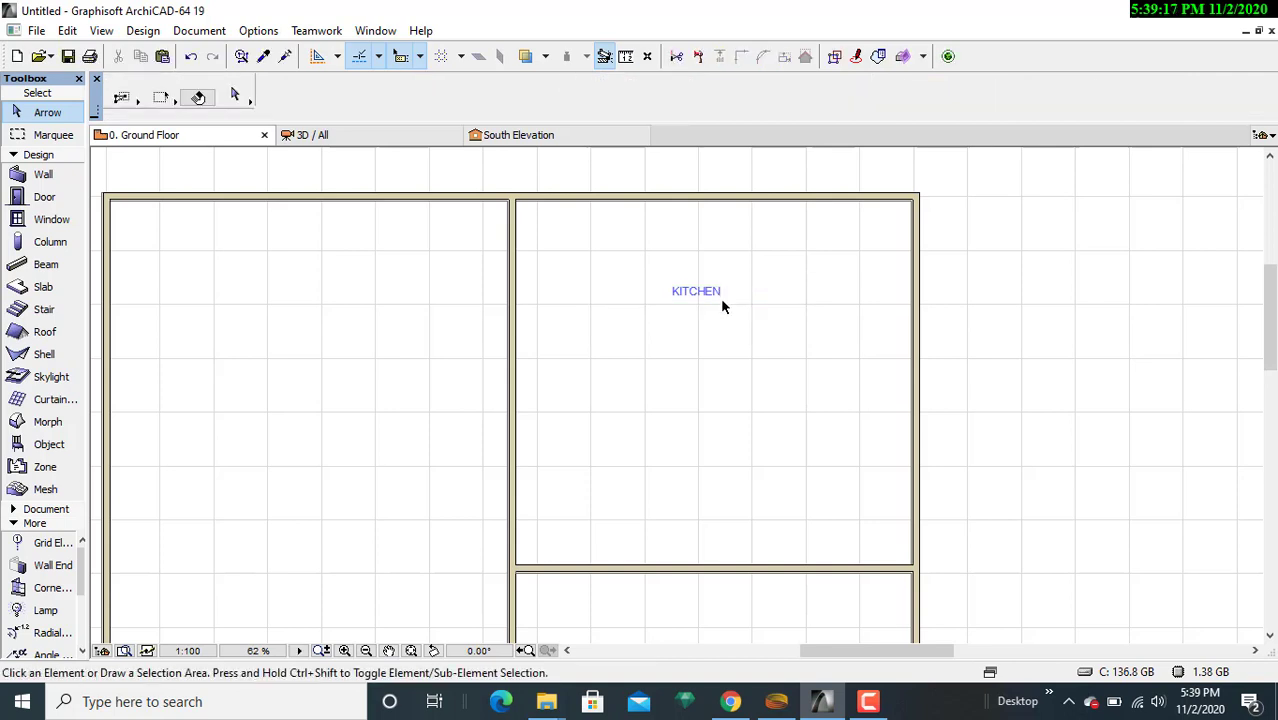
# - Try to stretch the KITCHEN text block by its upper-right corner
pyautogui.scroll(-2, 742, 312)
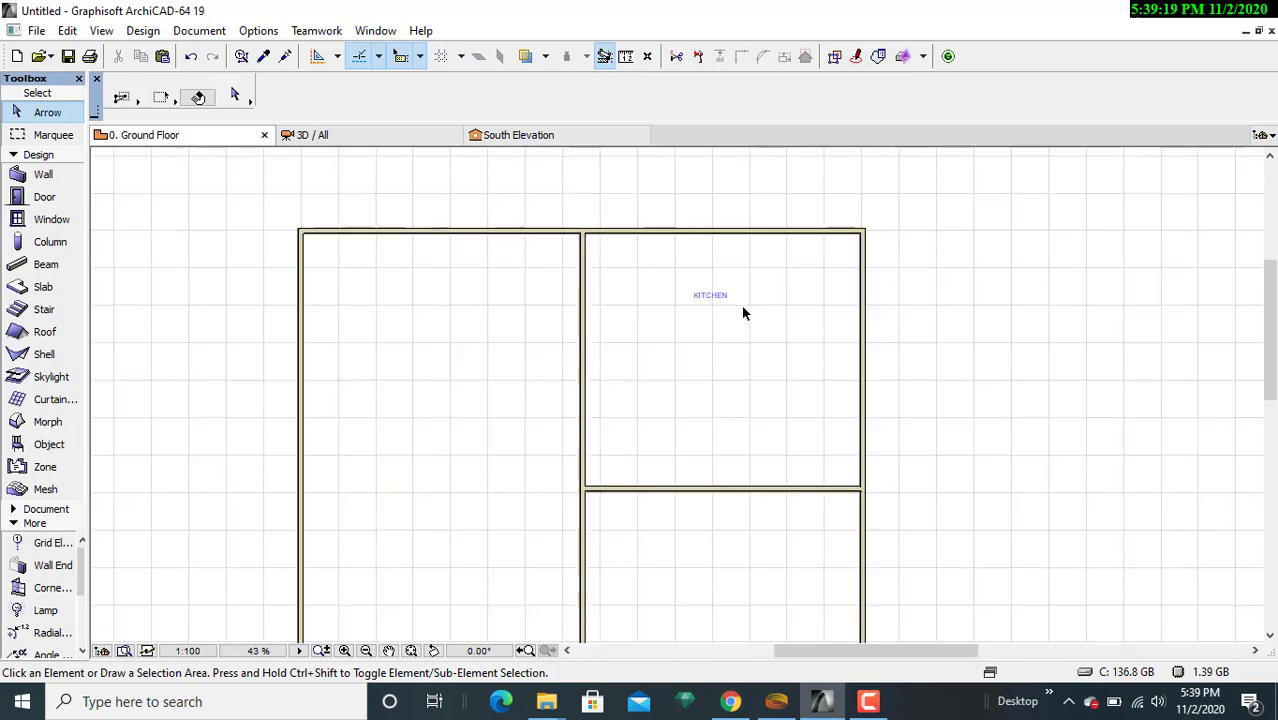
pyautogui.scroll(1, 742, 313)
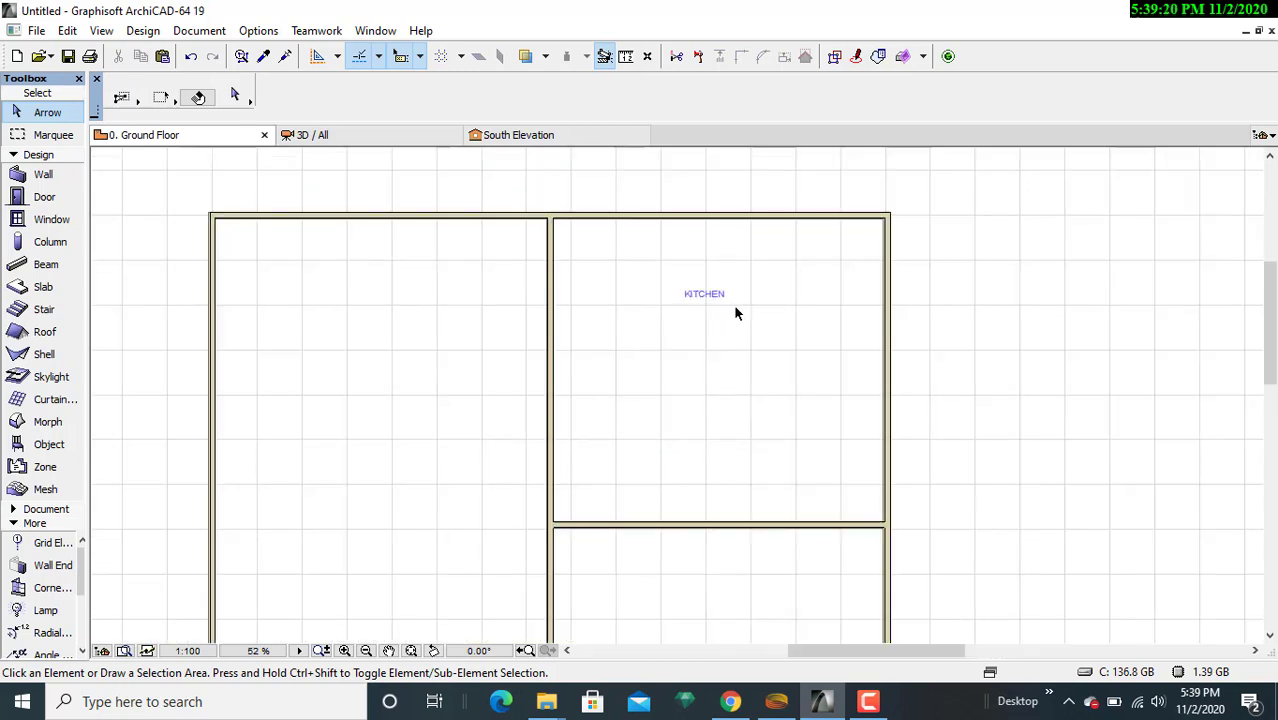
pyautogui.click(681, 295)
pyautogui.moveTo(674, 283); pyautogui.dragTo(756, 320)
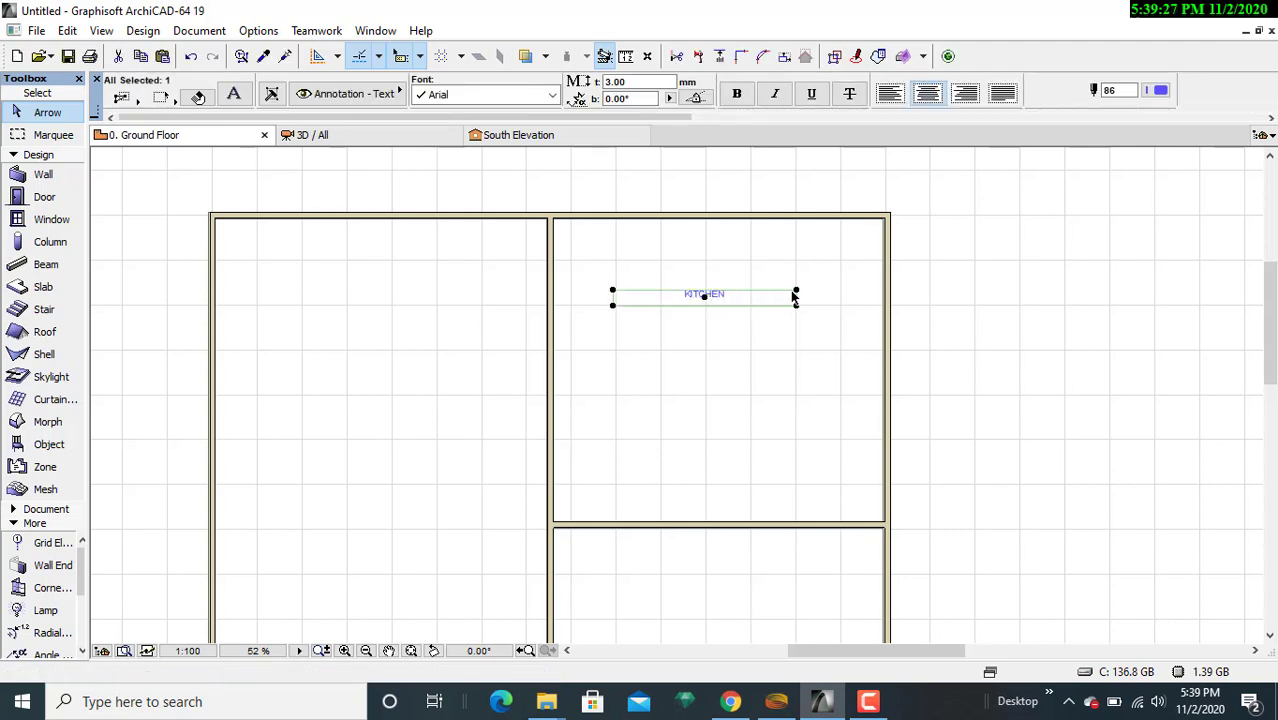
pyautogui.click(795, 292)
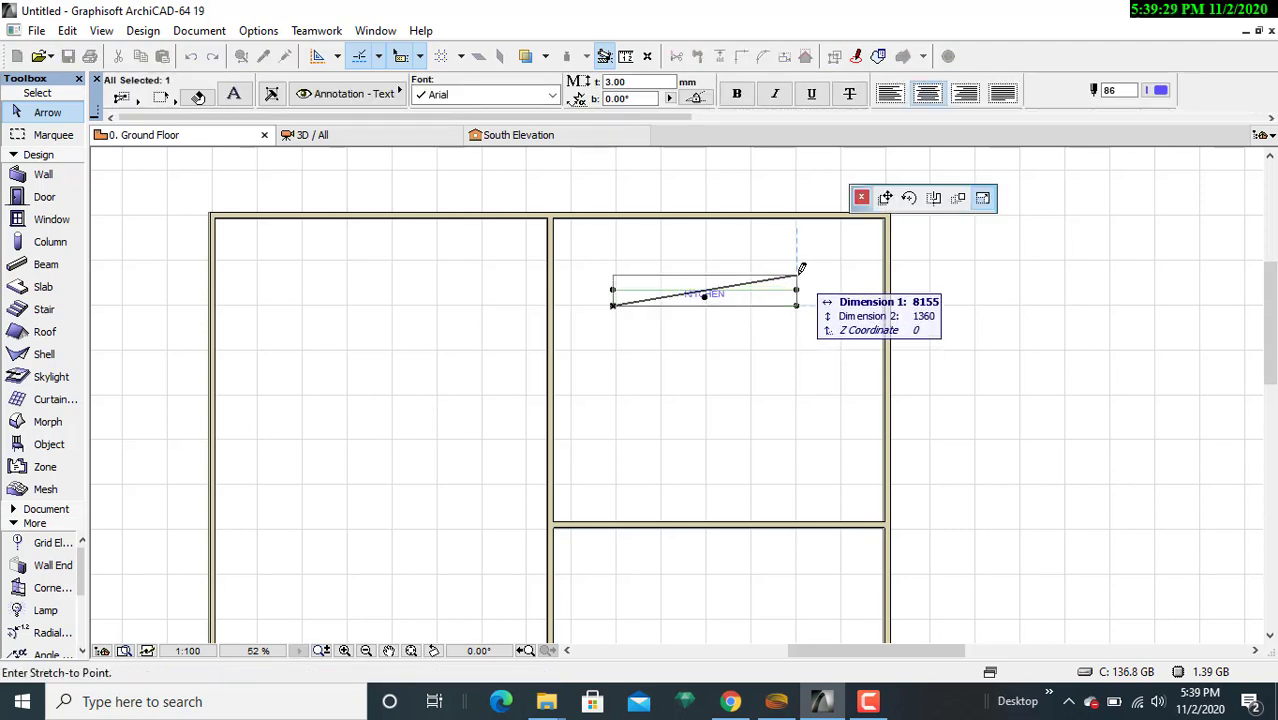
pyautogui.press('Escape')
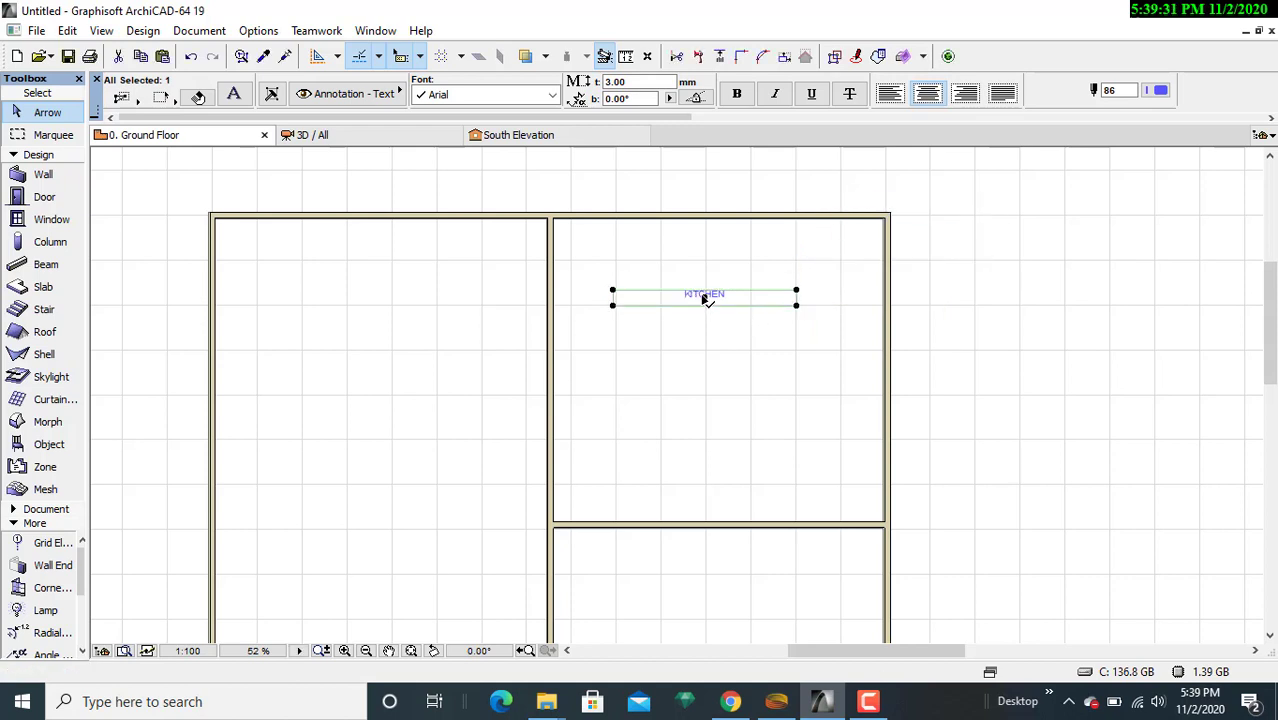
# - Select the KITCHEN text block and try pen 100 on it before setting its colour to the blue pen 6
pyautogui.click(706, 295)
pyautogui.click(706, 294)
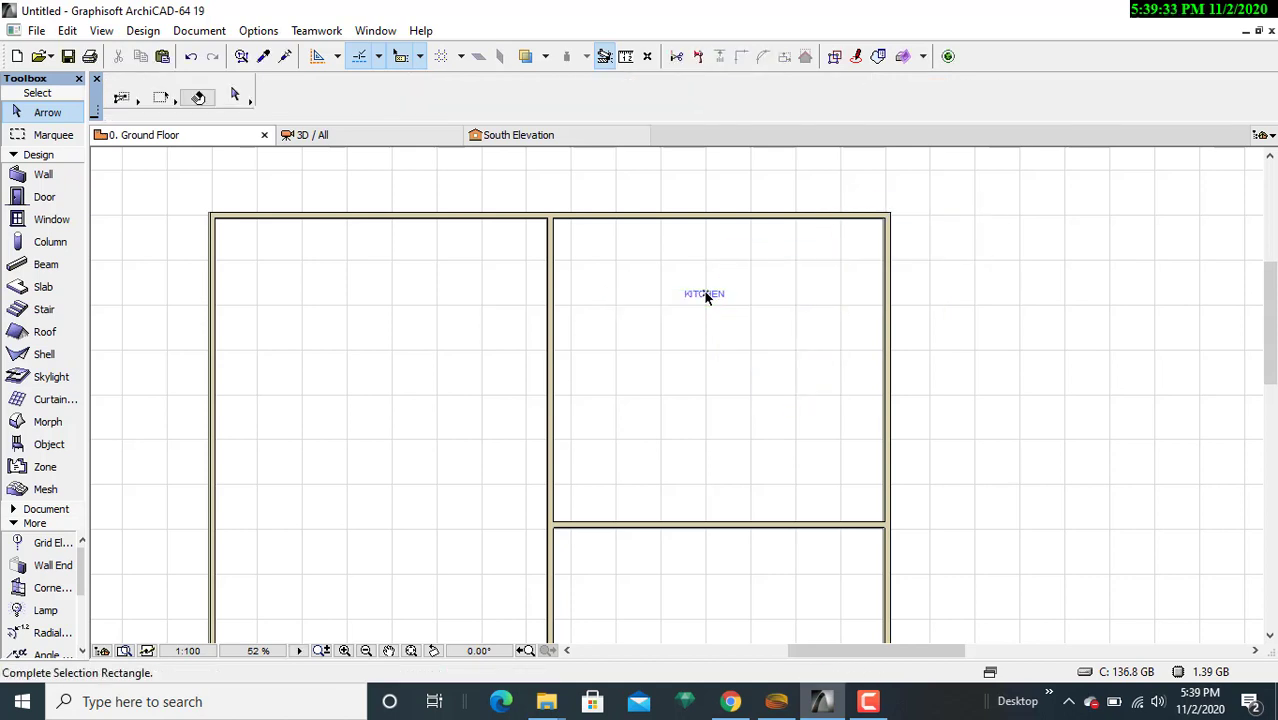
pyautogui.click(706, 295)
pyautogui.click(703, 295)
pyautogui.click(688, 292)
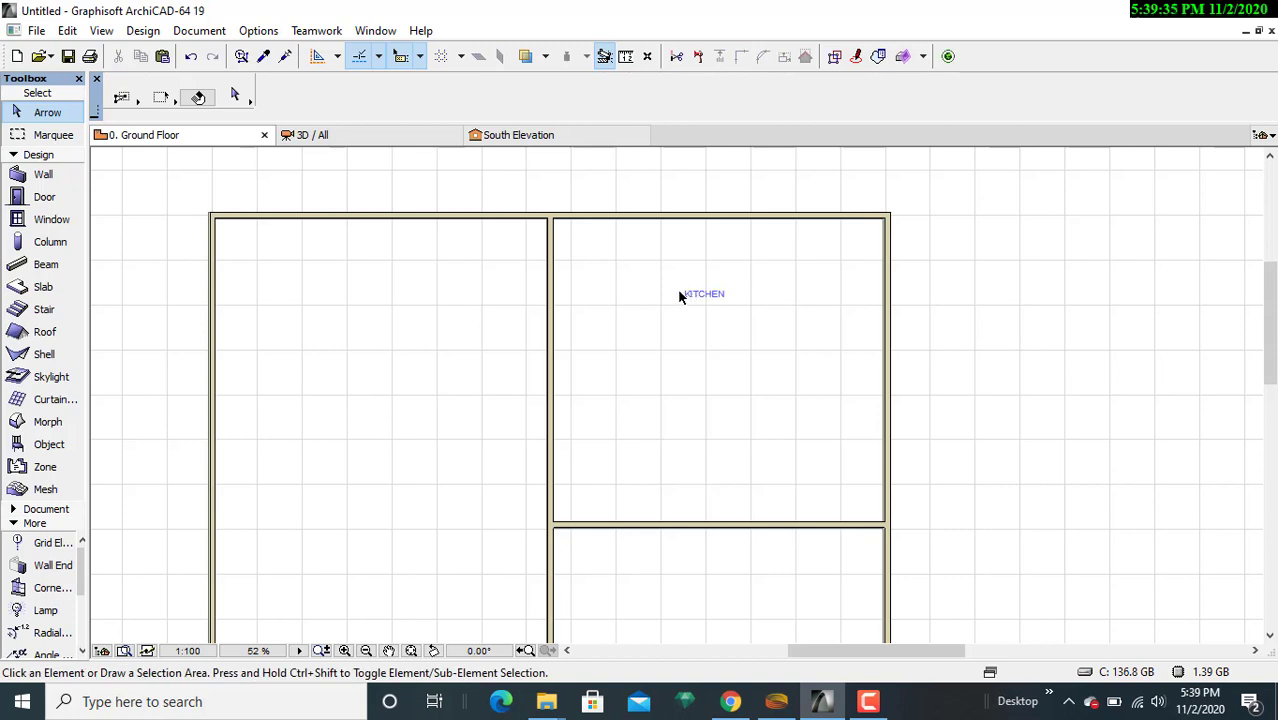
pyautogui.click(678, 293)
pyautogui.click(743, 304)
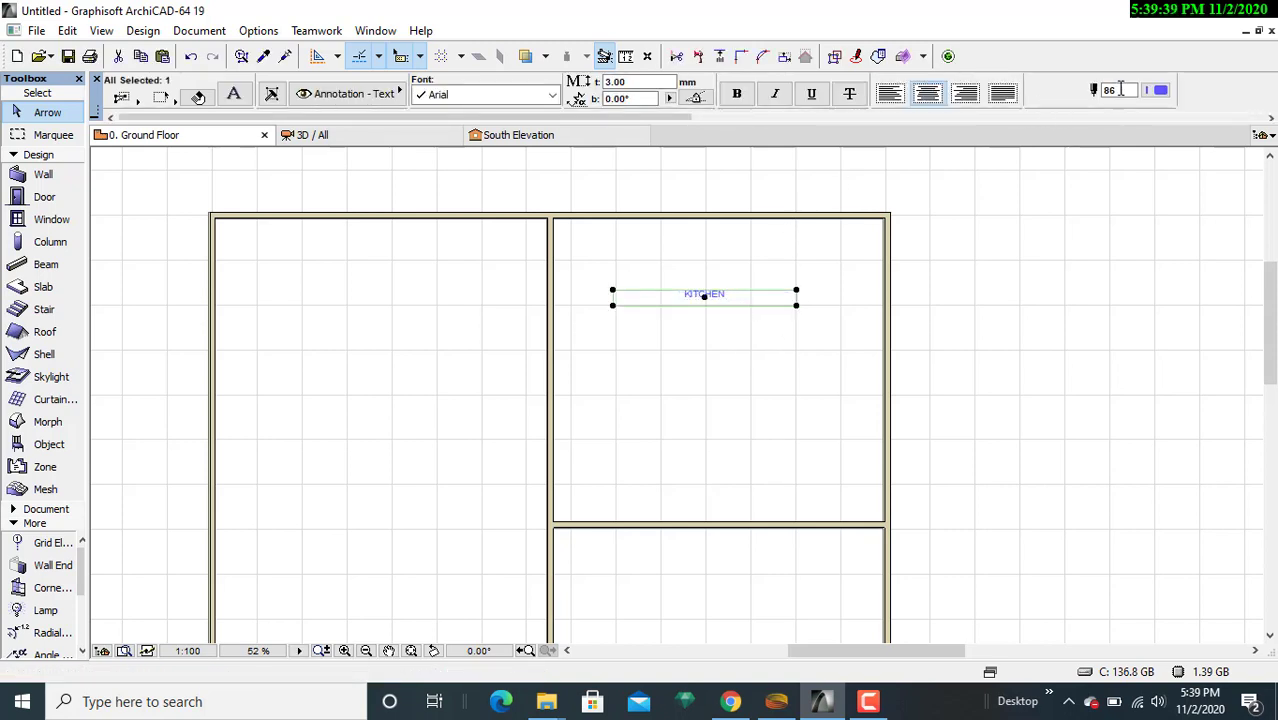
pyautogui.click(1125, 91)
pyautogui.write('100')
pyautogui.press('Return')
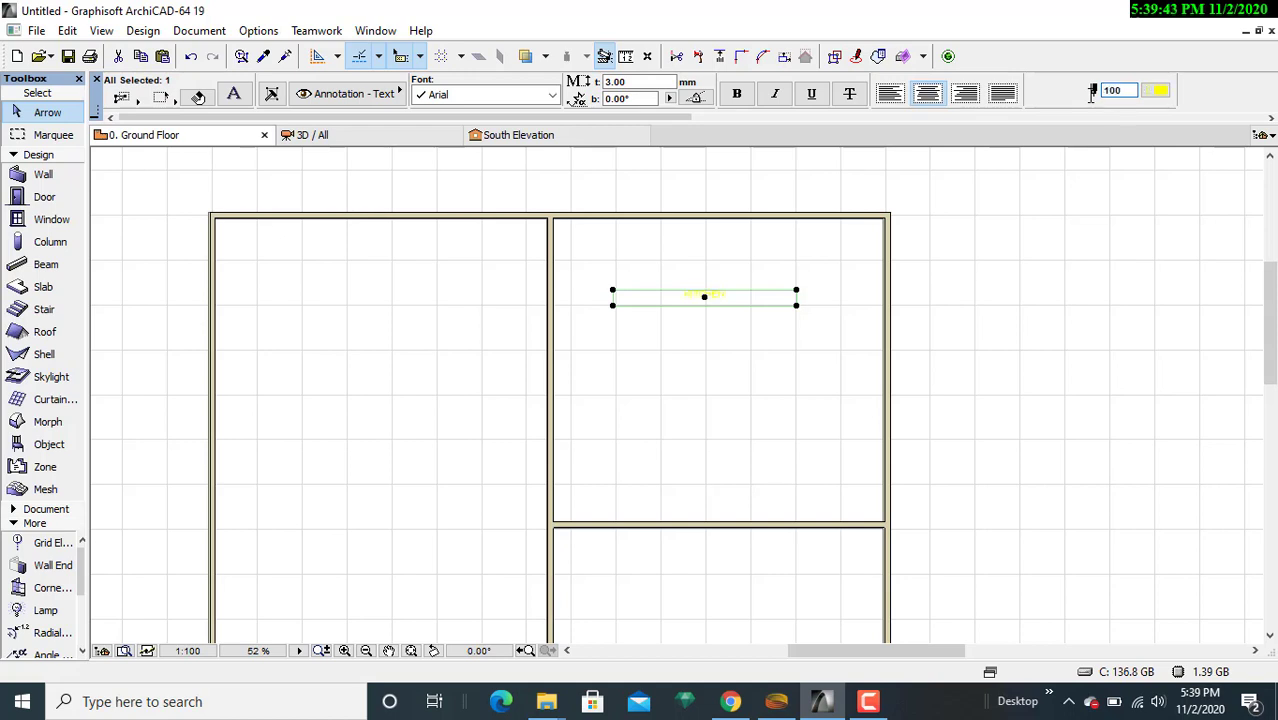
pyautogui.click(1158, 91)
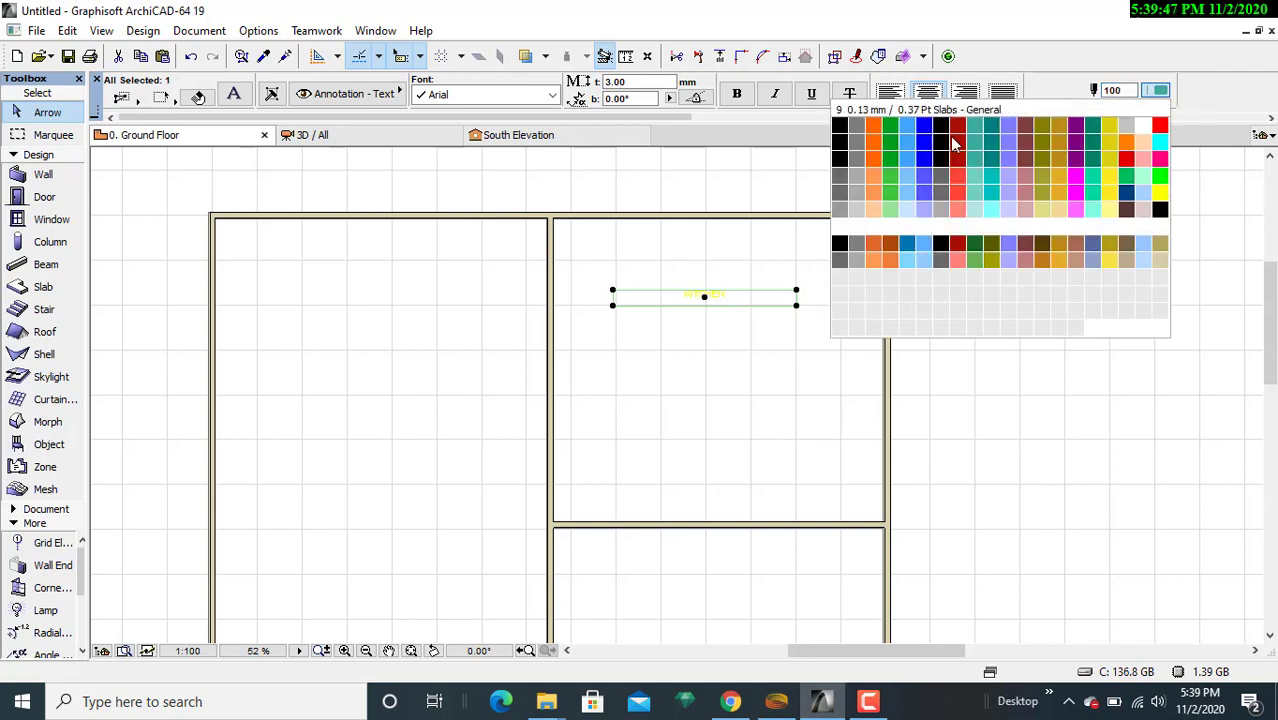
pyautogui.click(922, 130)
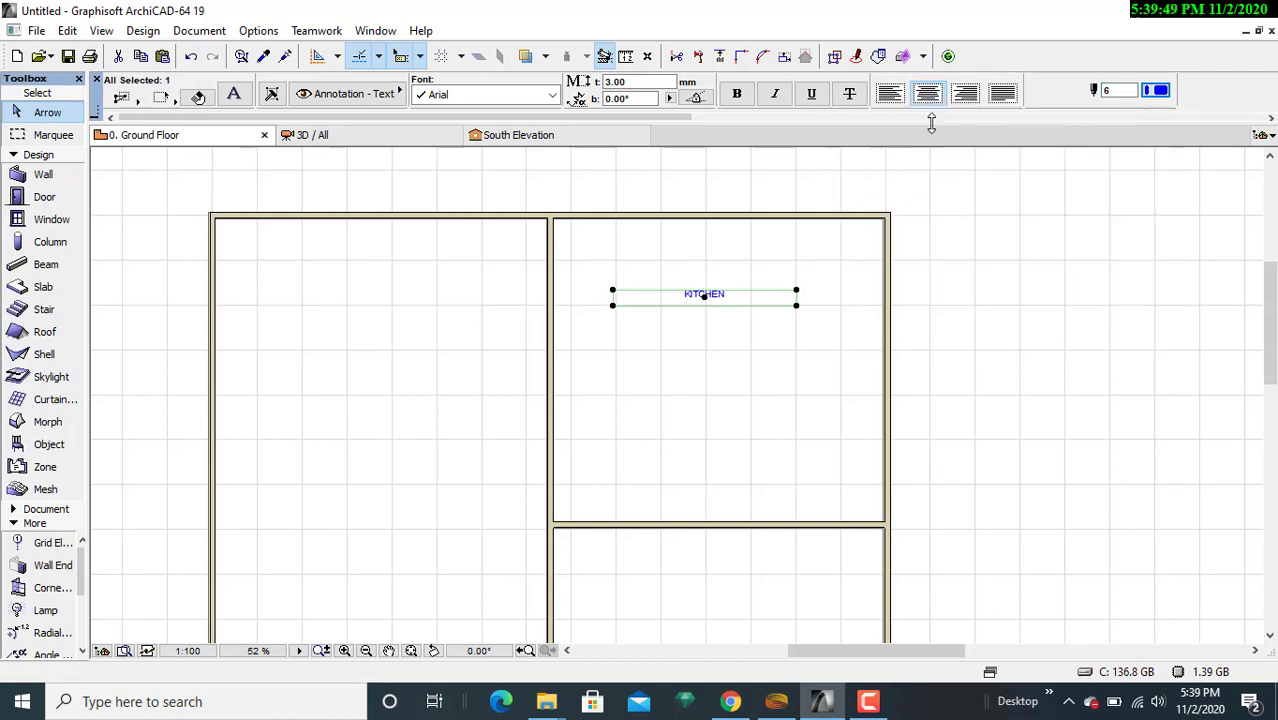
# - Set the font size of the selected KITCHEN text to 20 mm
pyautogui.click(631, 83)
pyautogui.moveTo(631, 83); pyautogui.dragTo(597, 84)
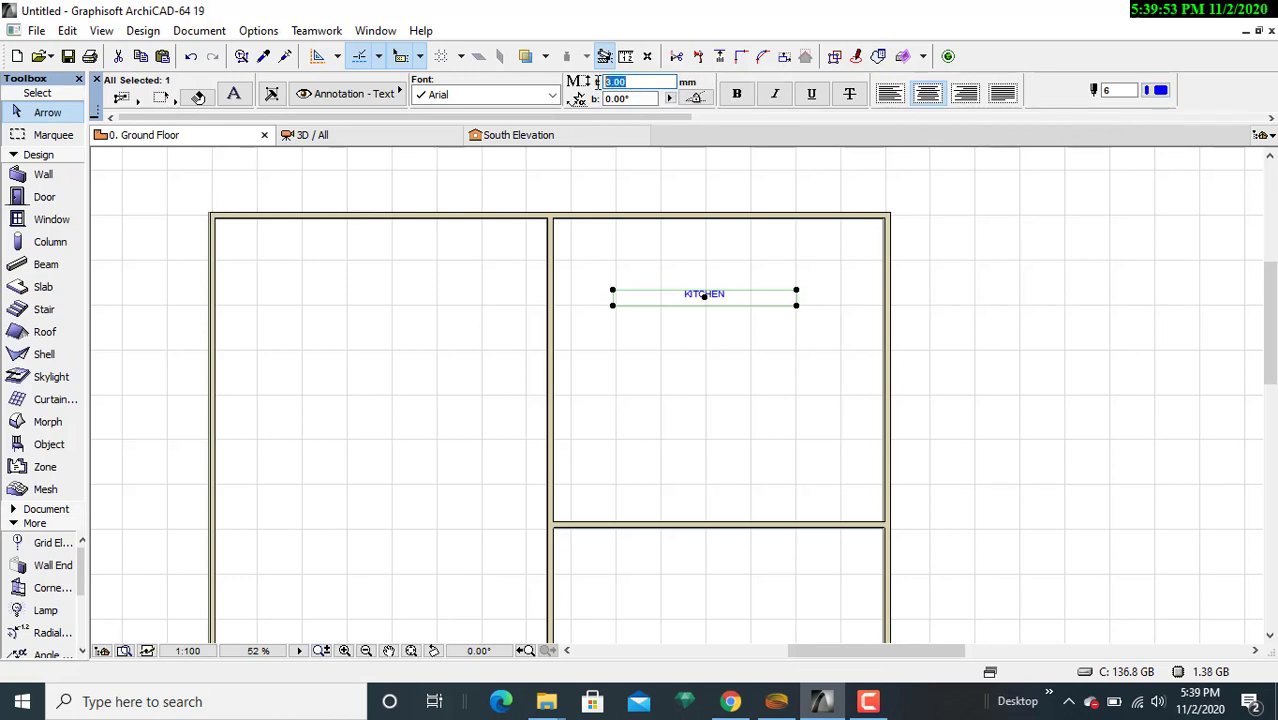
pyautogui.write('20')
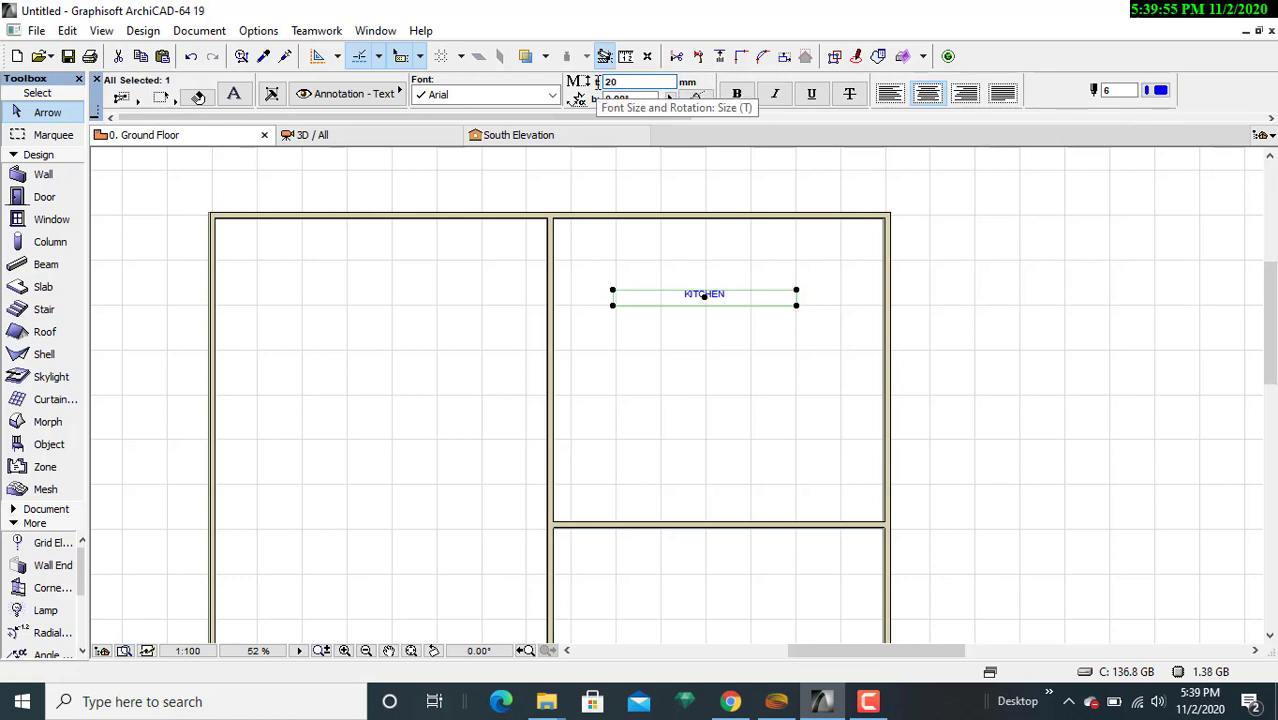
pyautogui.press('Return')
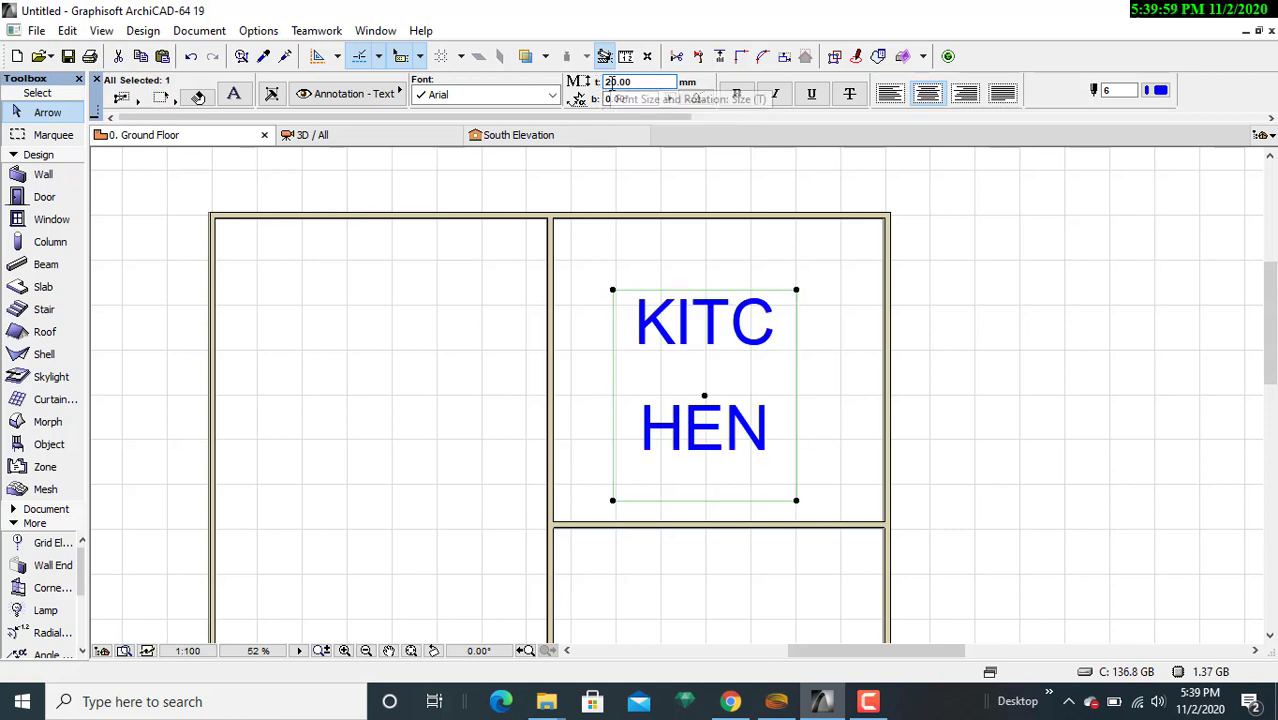
# - Set the font size of the selected KITCHEN text to 15 mm
pyautogui.press('BackSpace')
pyautogui.press('BackSpace')
pyautogui.press('BackSpace')
pyautogui.press('BackSpace')
pyautogui.press('BackSpace')
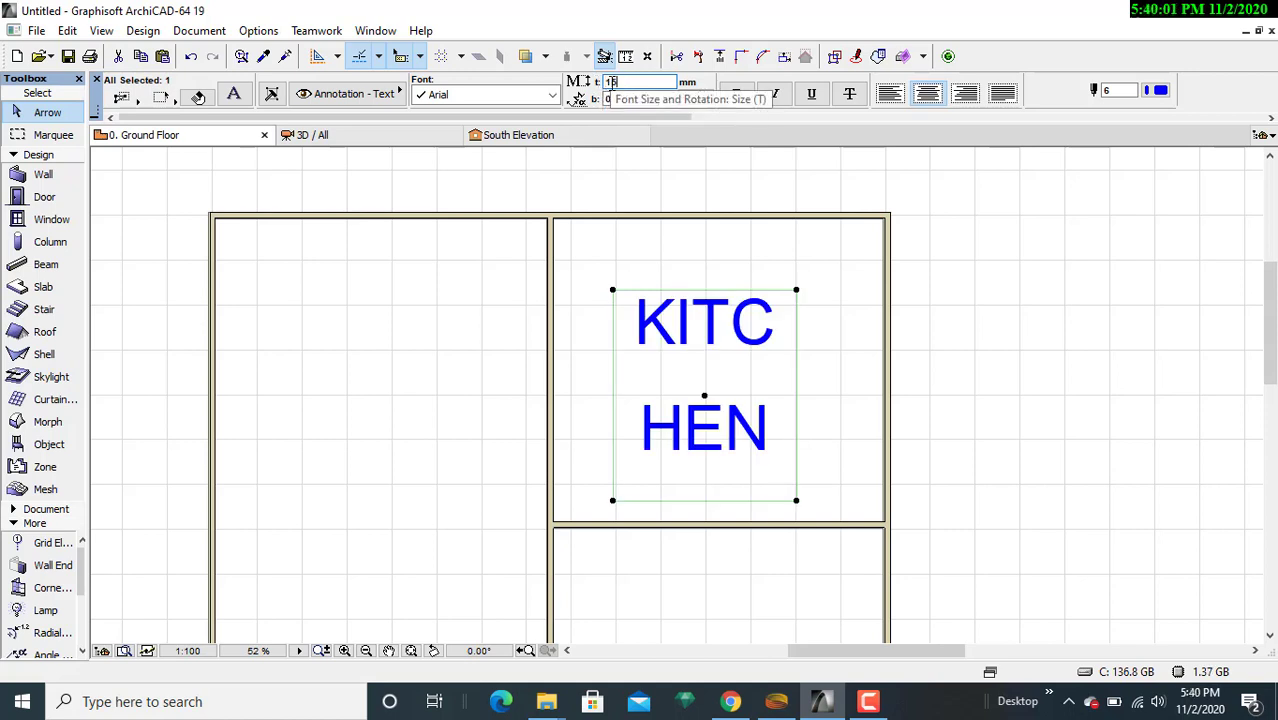
pyautogui.press('Return')
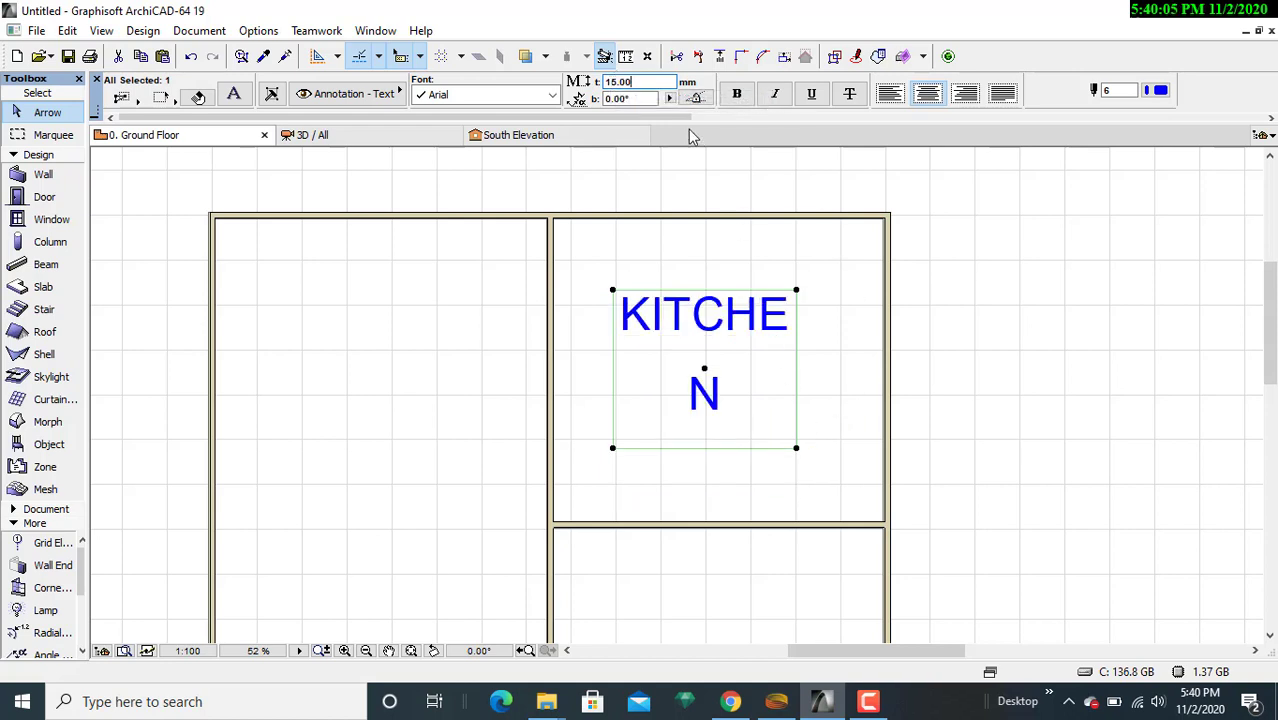
# - Reduce the KITCHEN text's font size to 10 mm and deselect the text block
pyautogui.write('10')
pyautogui.press('Return')
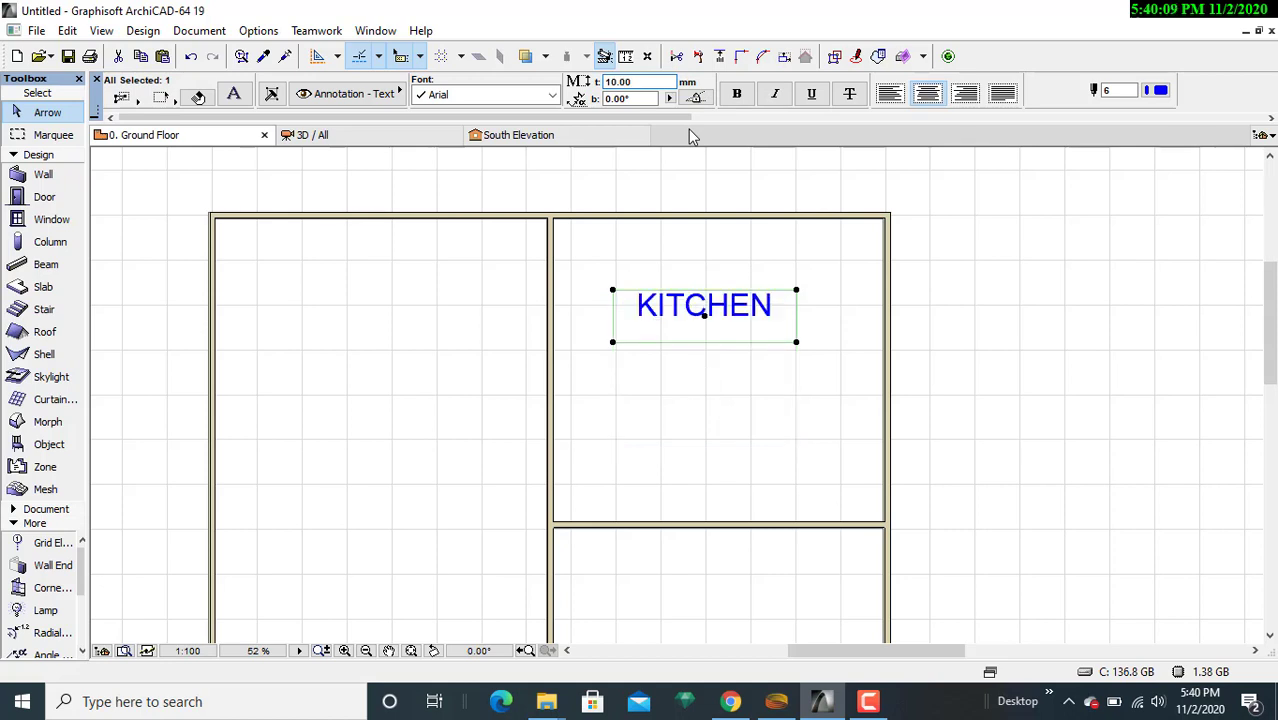
pyautogui.click(705, 352)
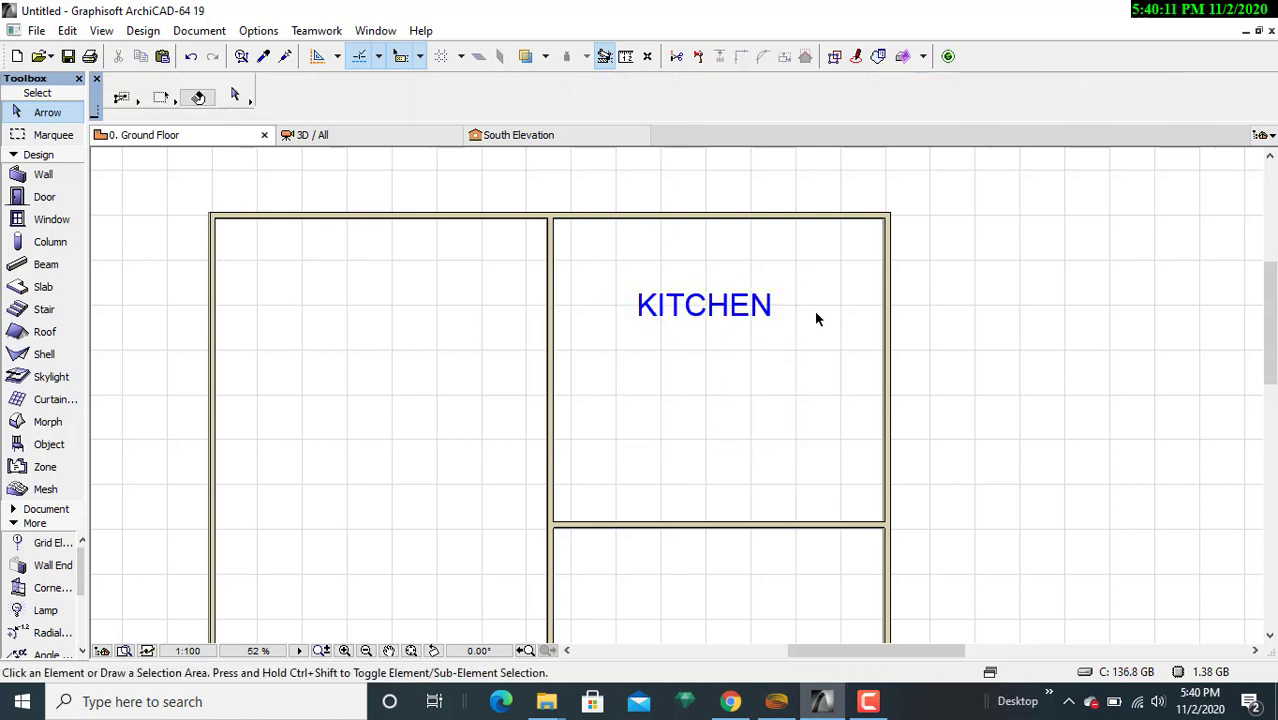
# - Start the Text tool and draw a fixed-width text block frame in the room directly below the kitchen
pyautogui.scroll(-2, 814, 336)
pyautogui.moveTo(814, 336); pyautogui.dragTo(950, 308, button='middle')
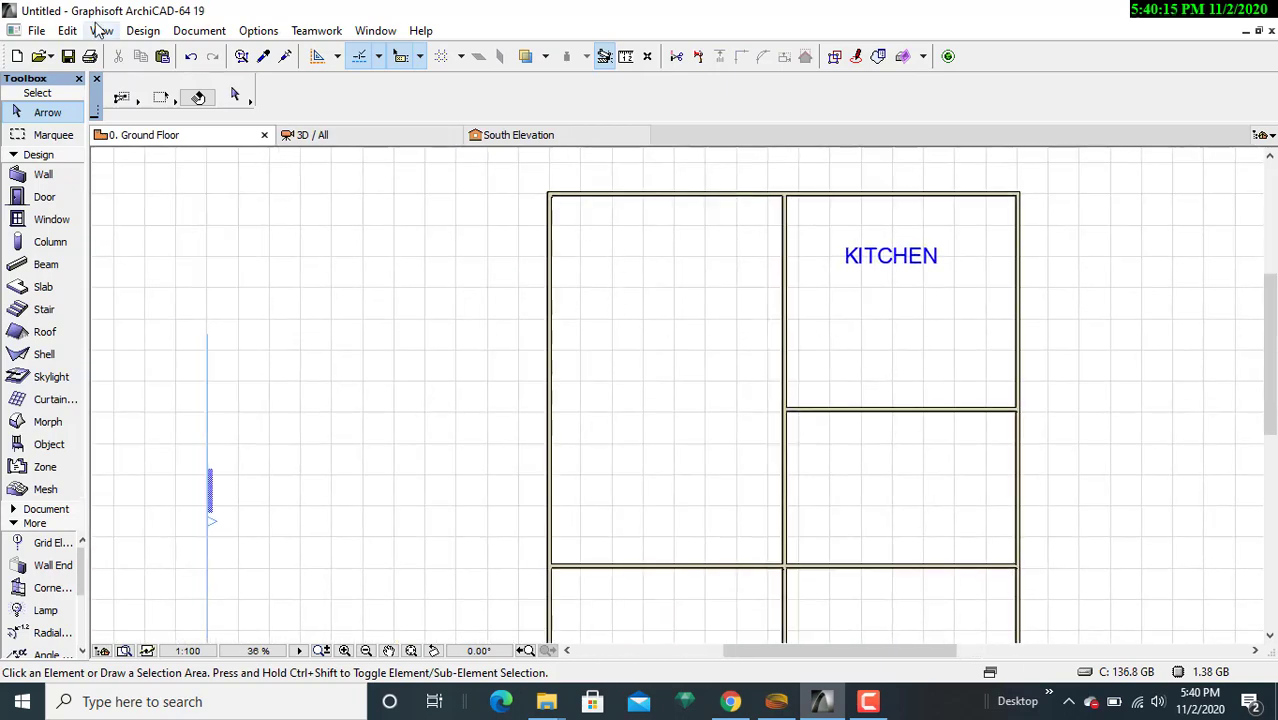
pyautogui.click(184, 35)
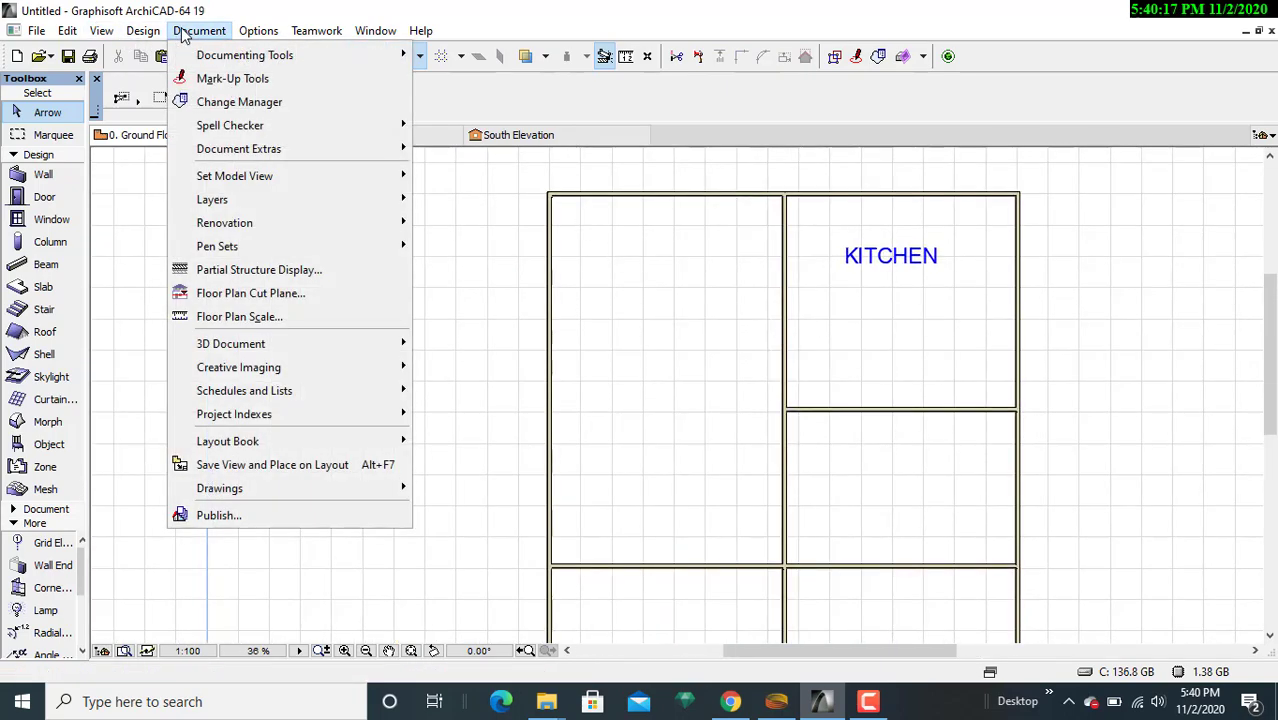
pyautogui.moveTo(200, 57)
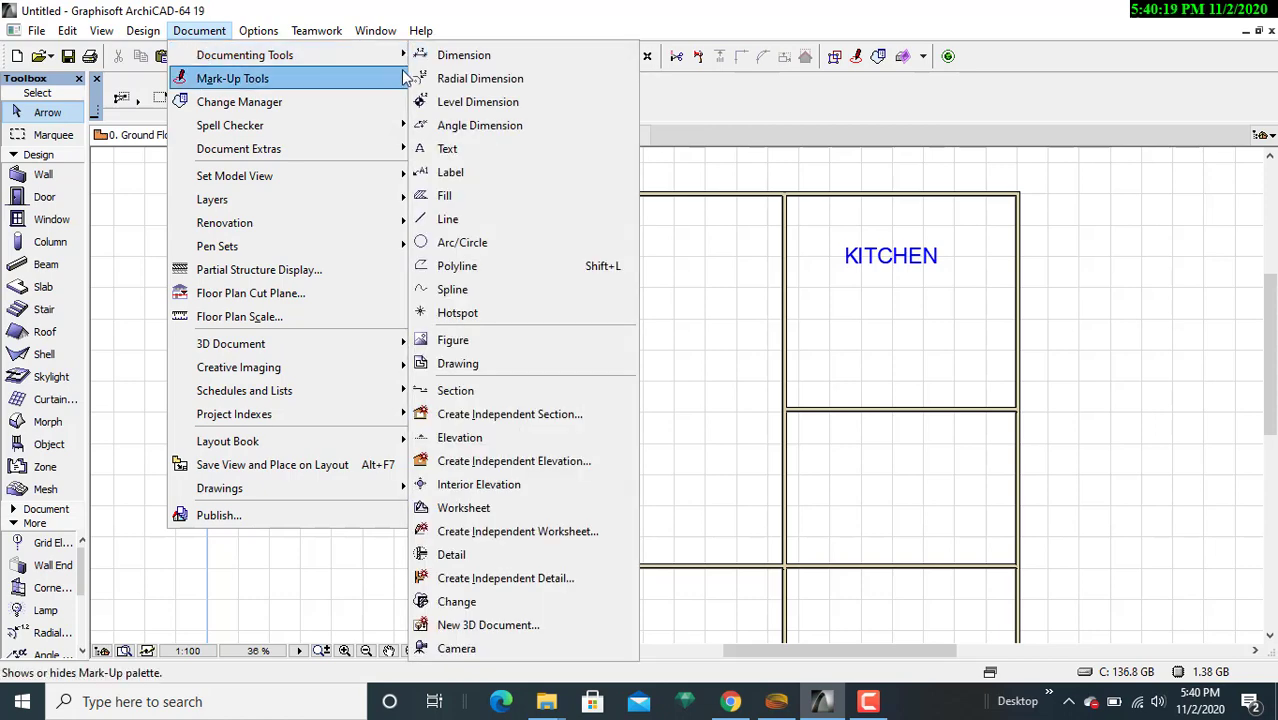
pyautogui.click(509, 147)
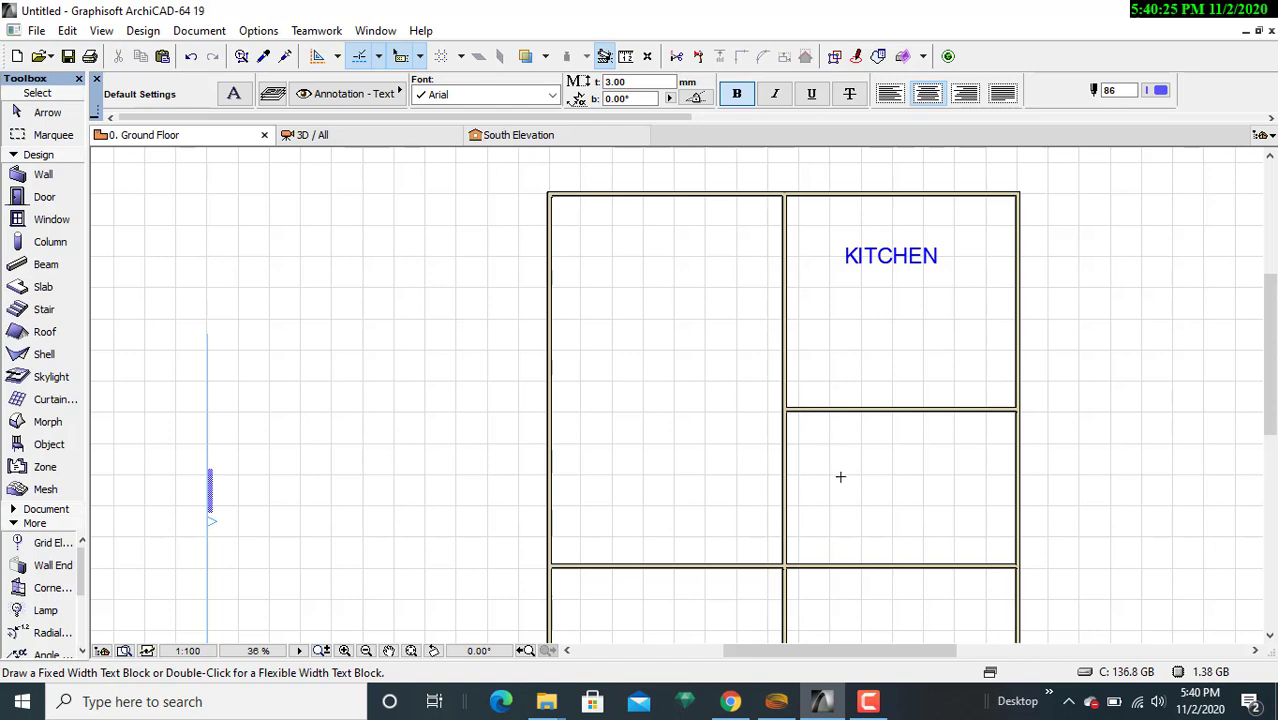
pyautogui.moveTo(841, 472); pyautogui.dragTo(702, 404, button='middle')
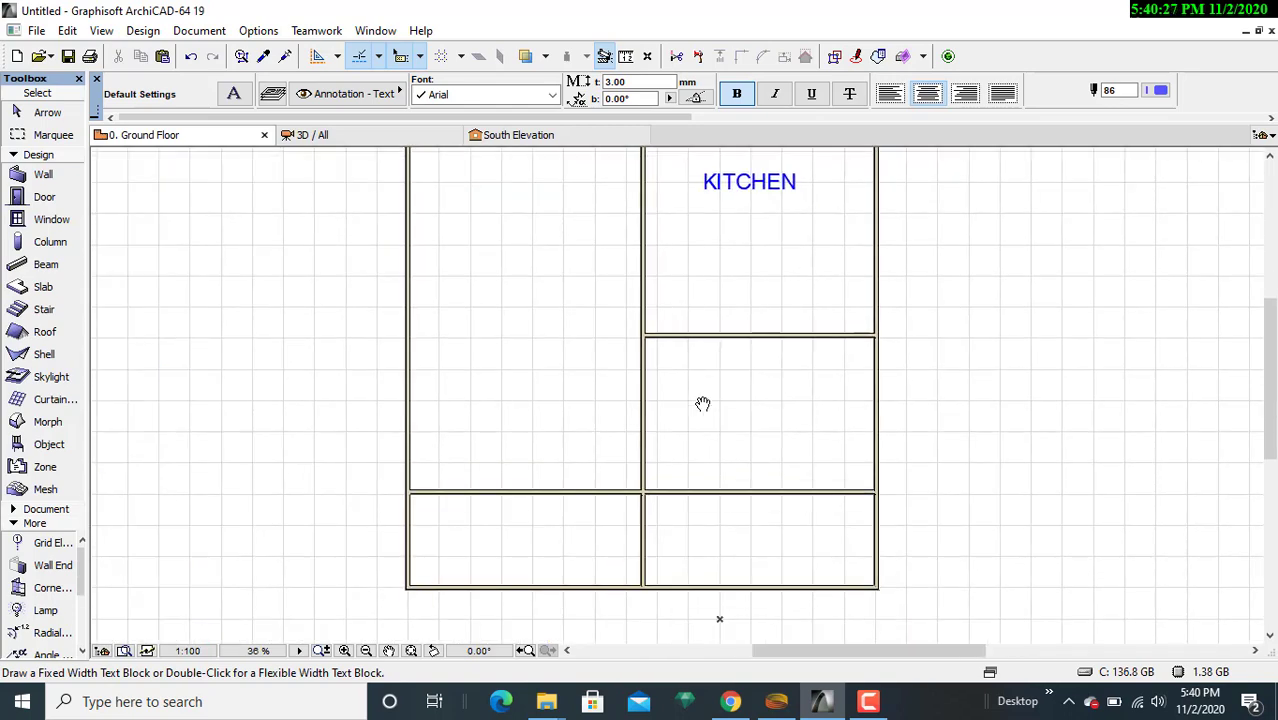
pyautogui.click(697, 422)
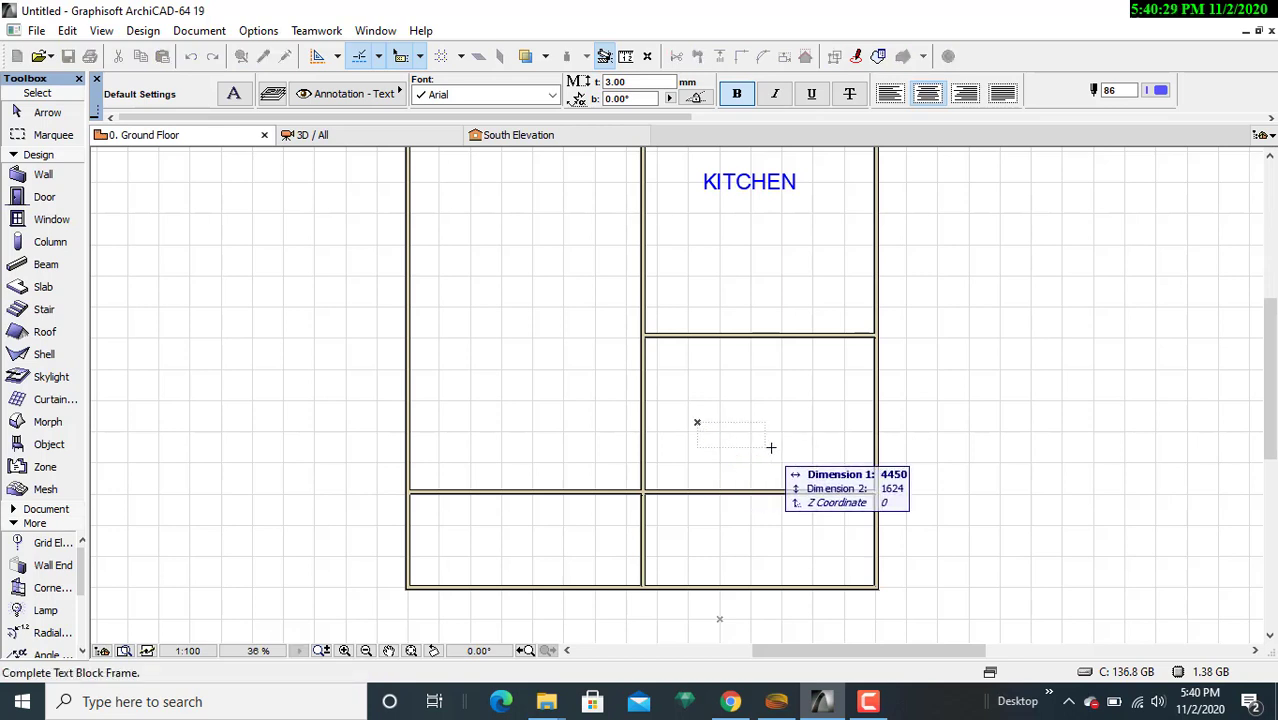
pyautogui.click(822, 448)
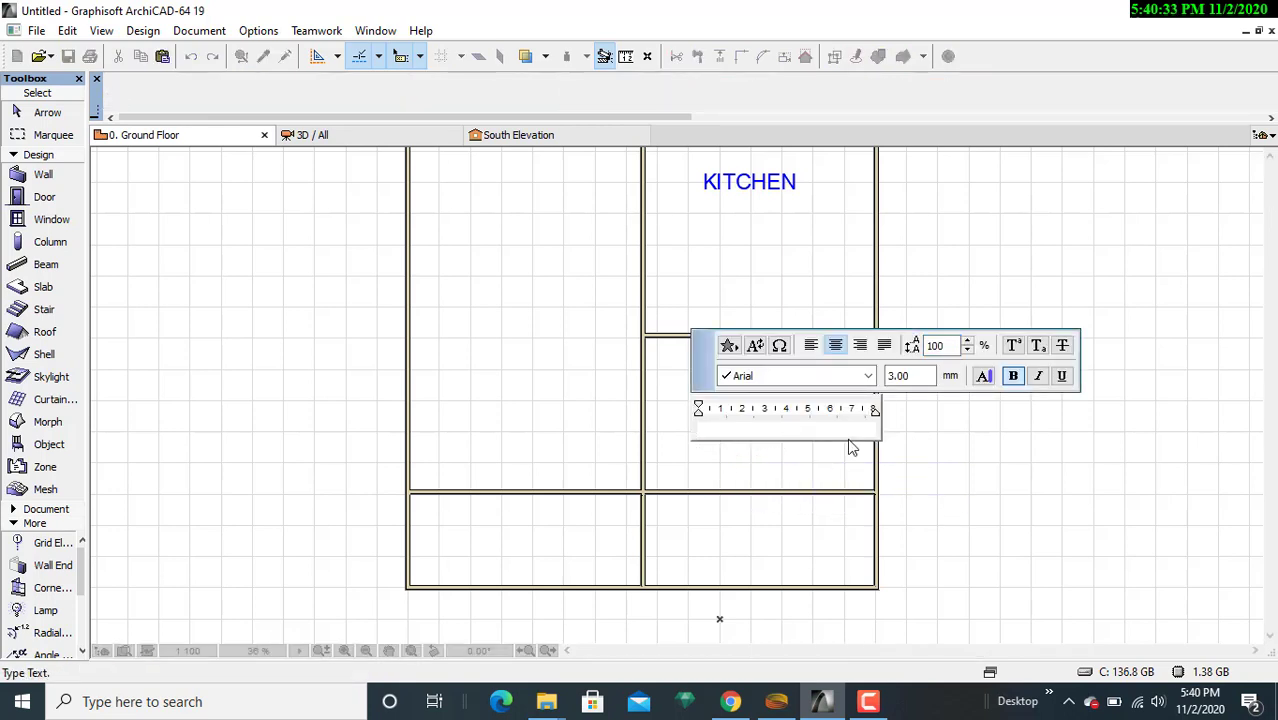
# - Set the font size of the new text block below the kitchen to 10 mm
pyautogui.moveTo(918, 377); pyautogui.dragTo(894, 378)
pyautogui.press('BackSpace')
pyautogui.press('BackSpace')
pyautogui.write('10')
pyautogui.press('Return')
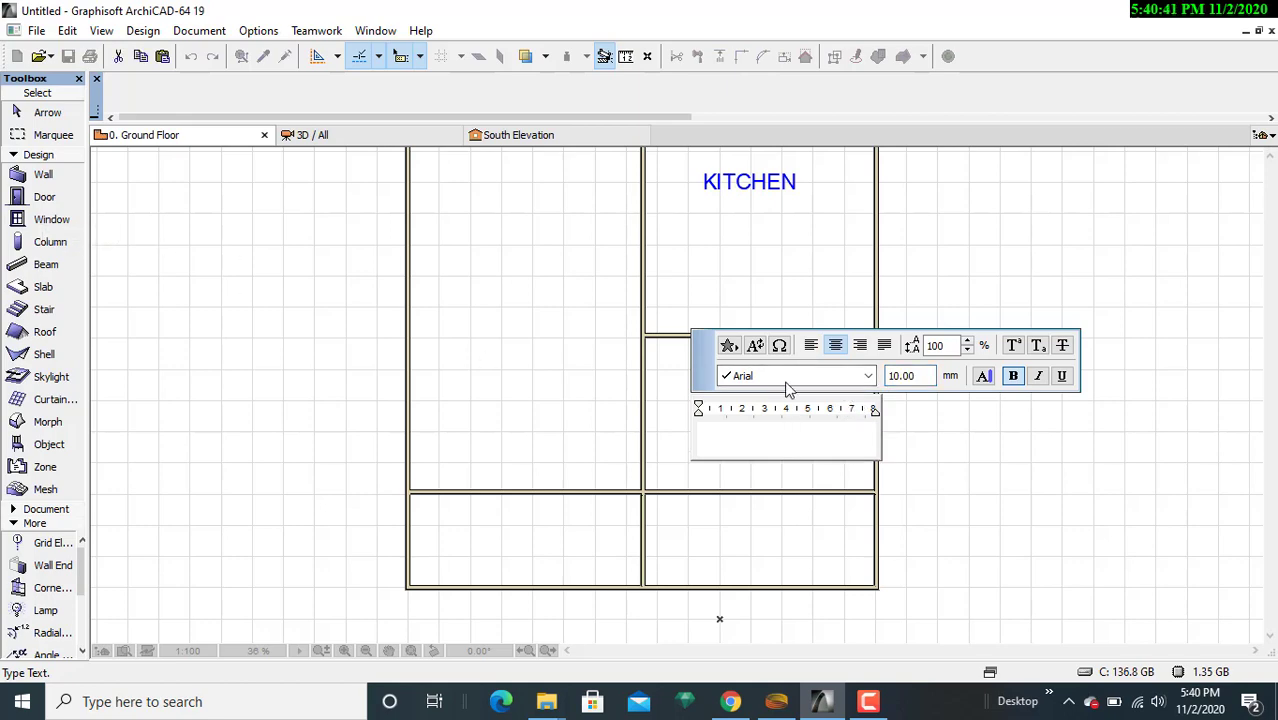
# - Try the Harlow Solid Italic font with the sample text BED, and erase the sample
pyautogui.click(867, 375)
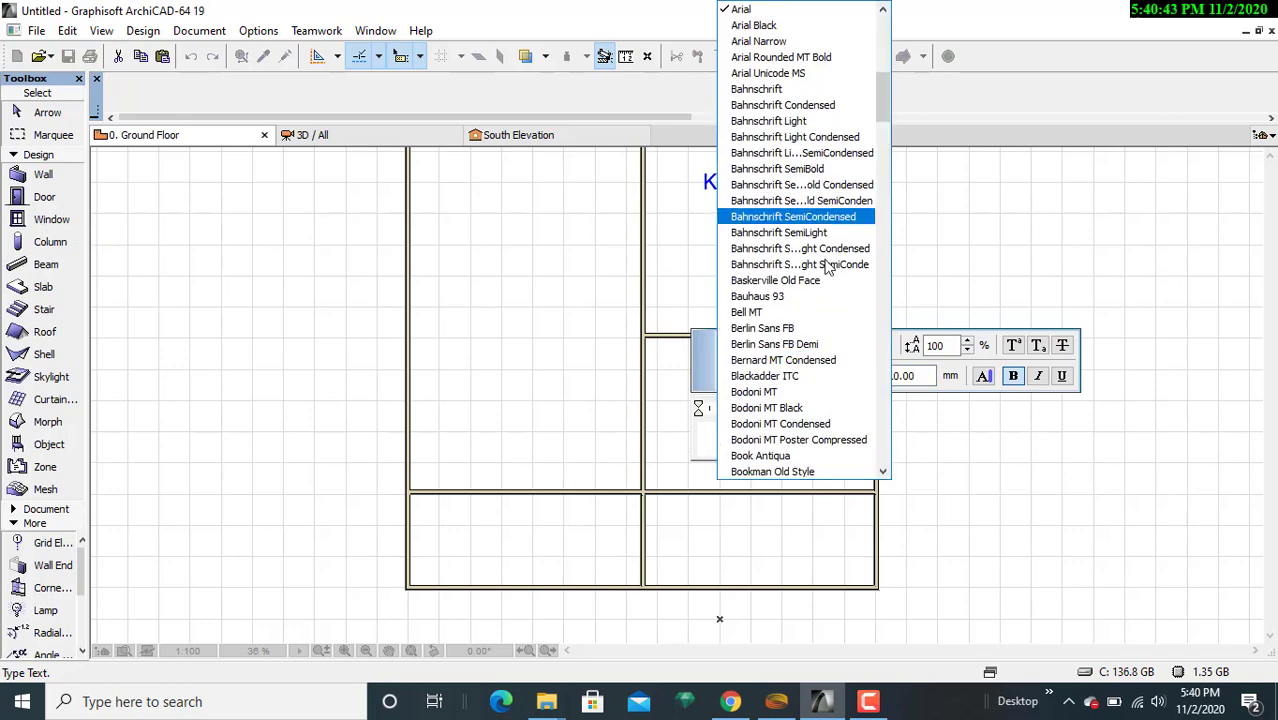
pyautogui.scroll(-20, 827, 263)
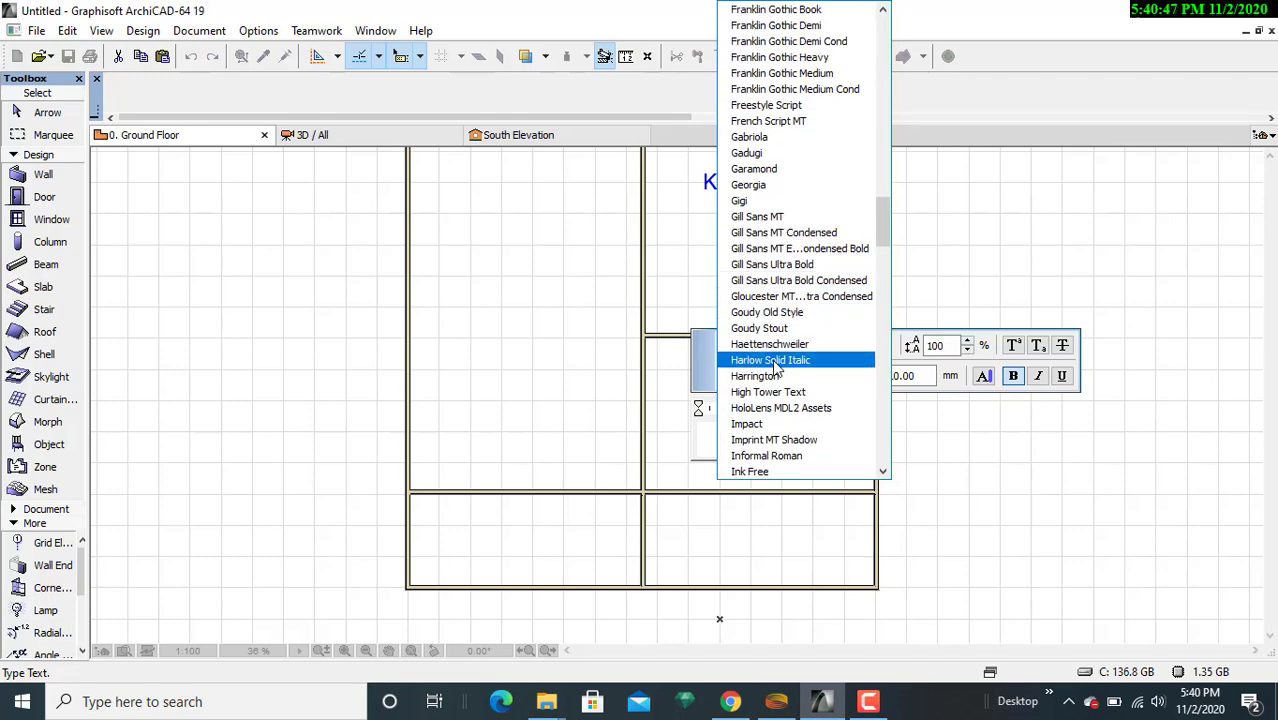
pyautogui.click(776, 360)
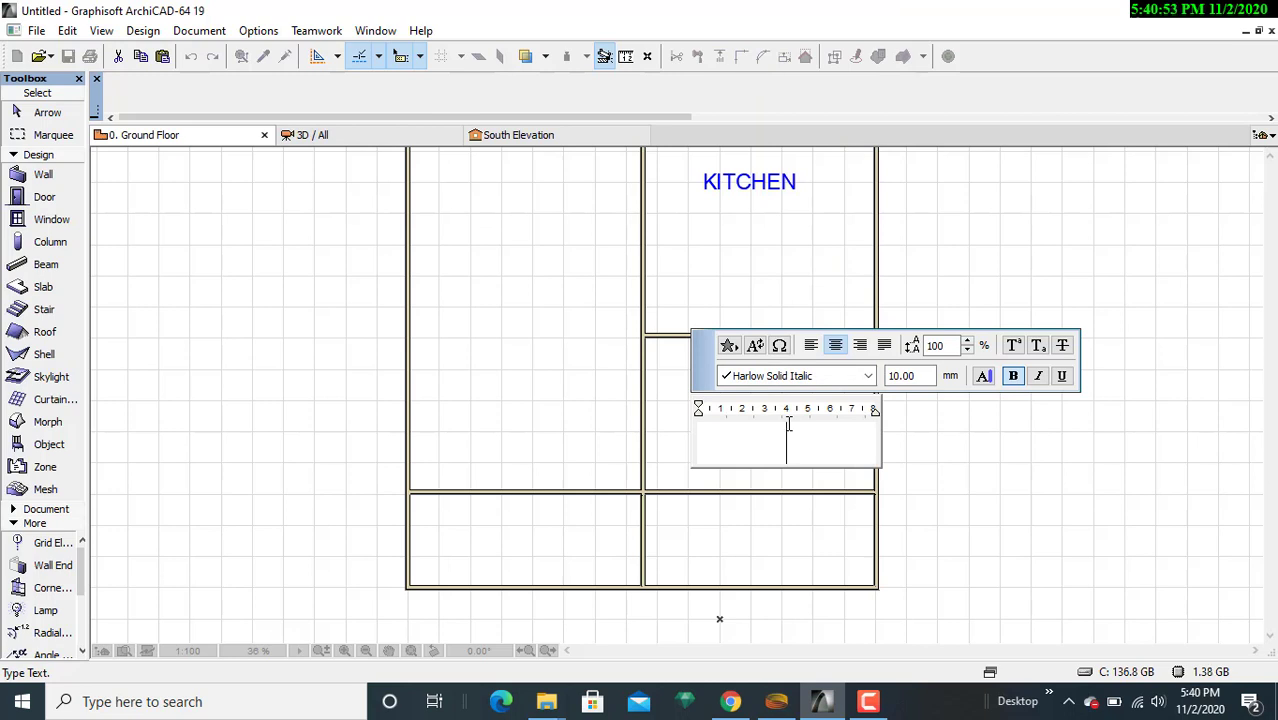
pyautogui.write('BED')
pyautogui.press('BackSpace')
pyautogui.press('BackSpace')
pyautogui.press('BackSpace')
# - Try the Harrington font with the sample letter H, and erase the letter
pyautogui.click(868, 375)
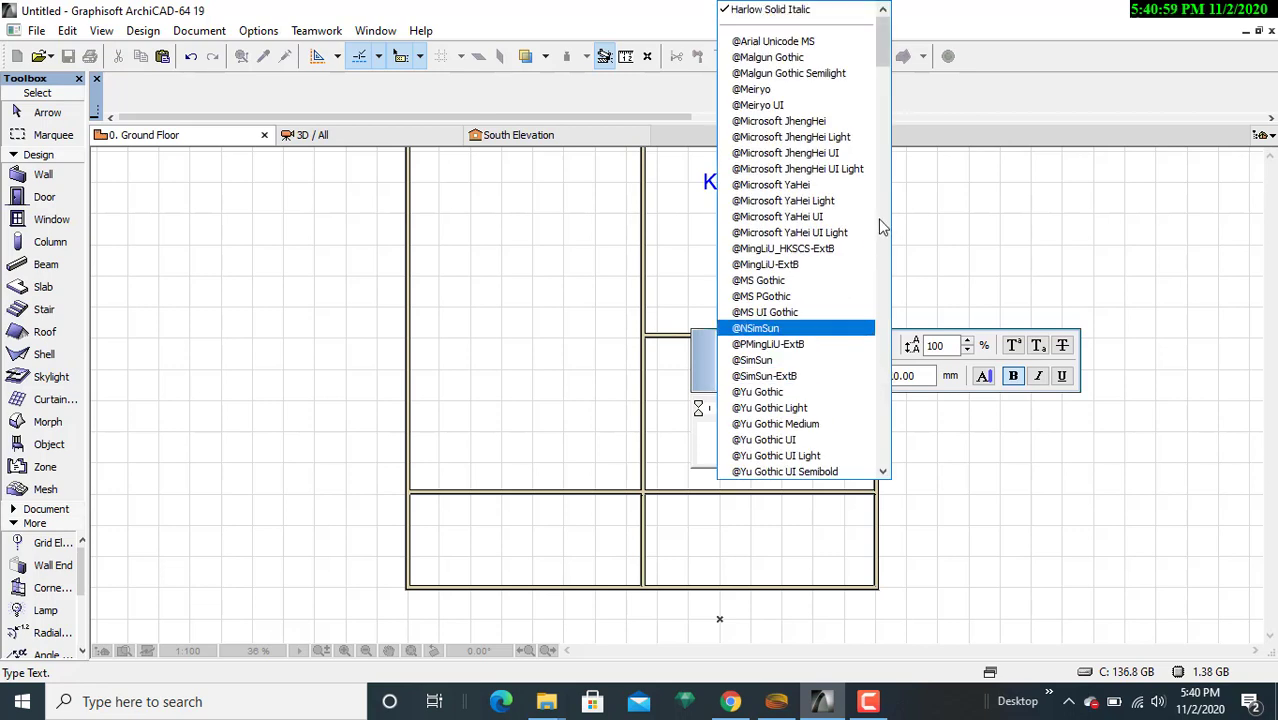
pyautogui.moveTo(884, 50); pyautogui.dragTo(908, 255)
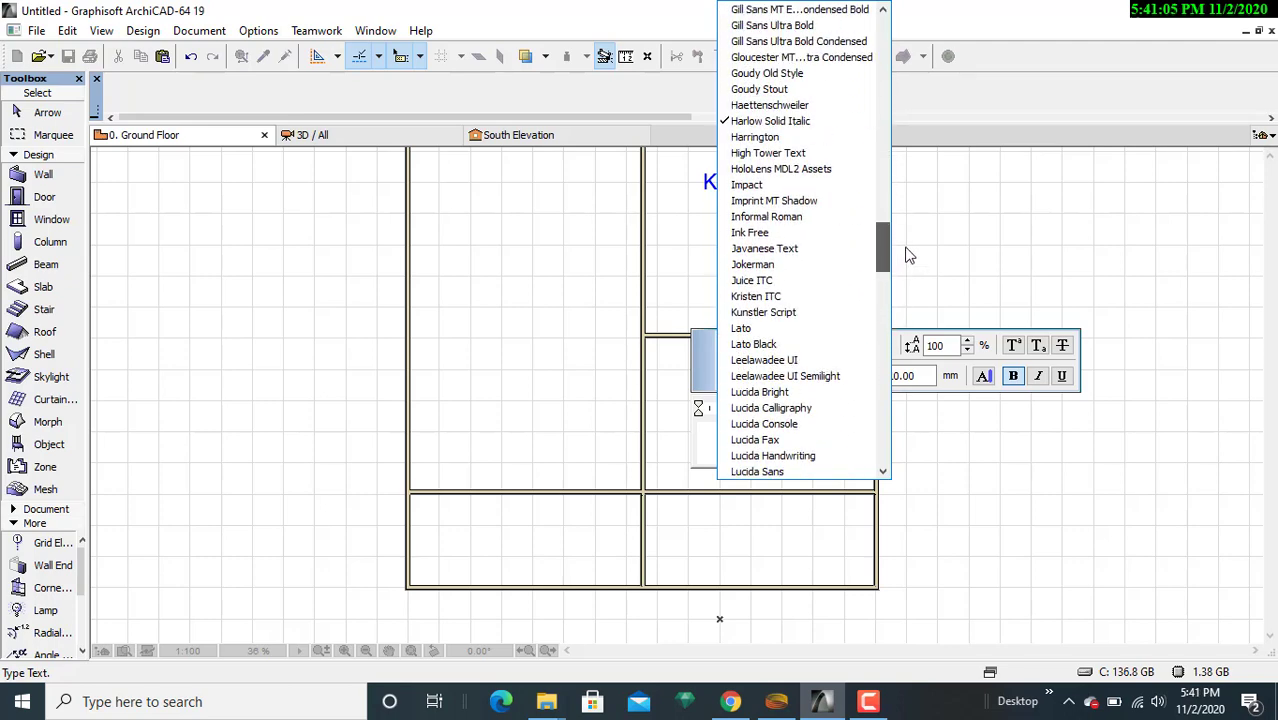
pyautogui.click(765, 140)
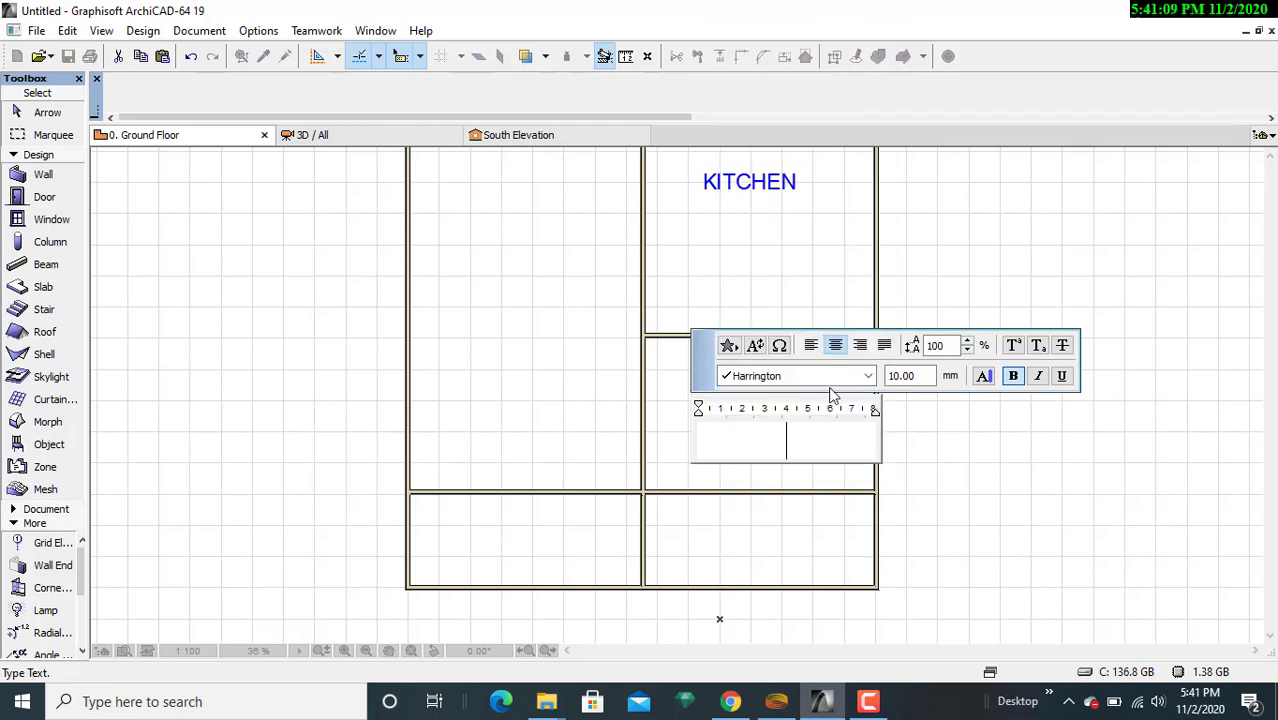
pyautogui.write('H')
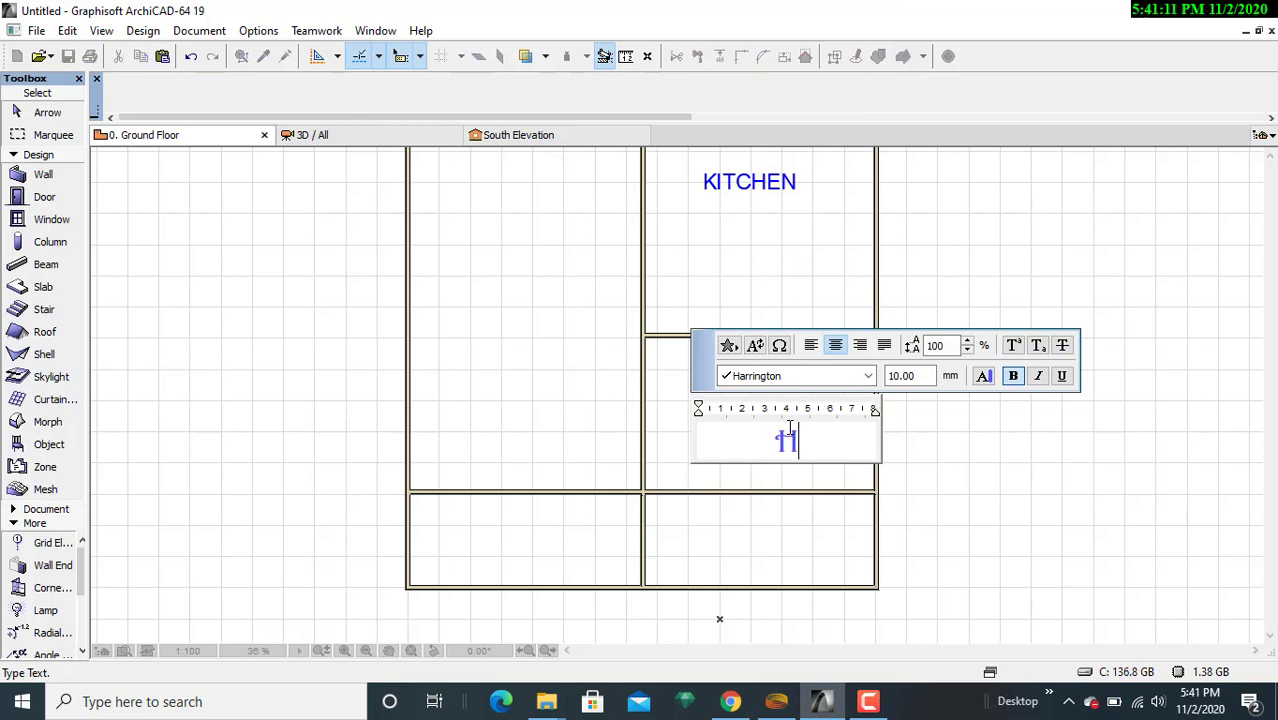
pyautogui.press('BackSpace')
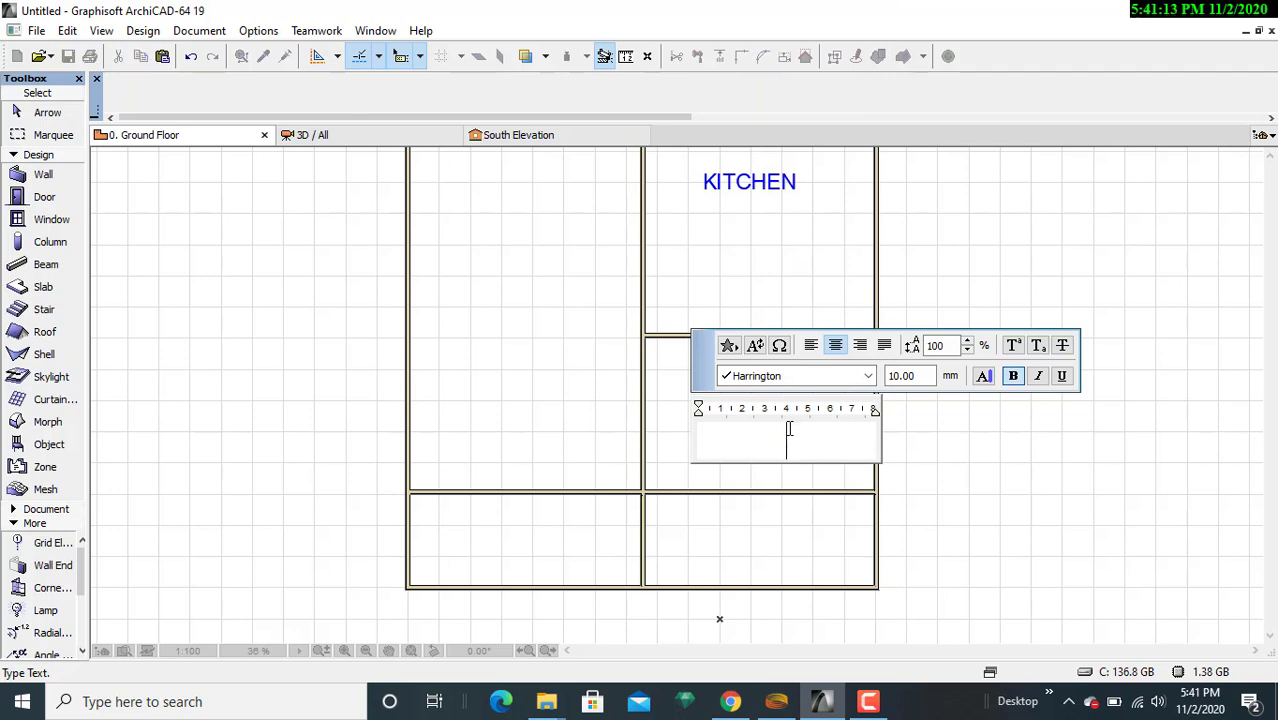
# - Set the text block's font to Times New Roman and enter BEDROOM as the room label
pyautogui.click(866, 375)
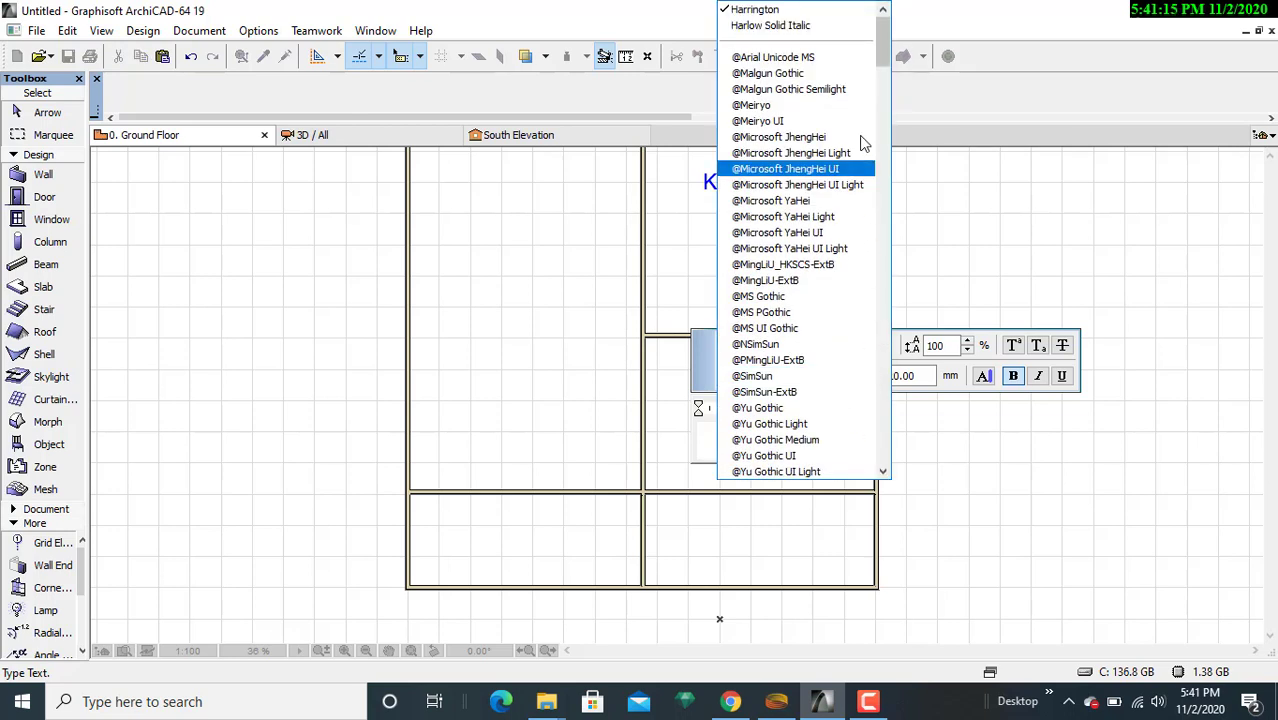
pyautogui.moveTo(886, 60); pyautogui.dragTo(902, 441)
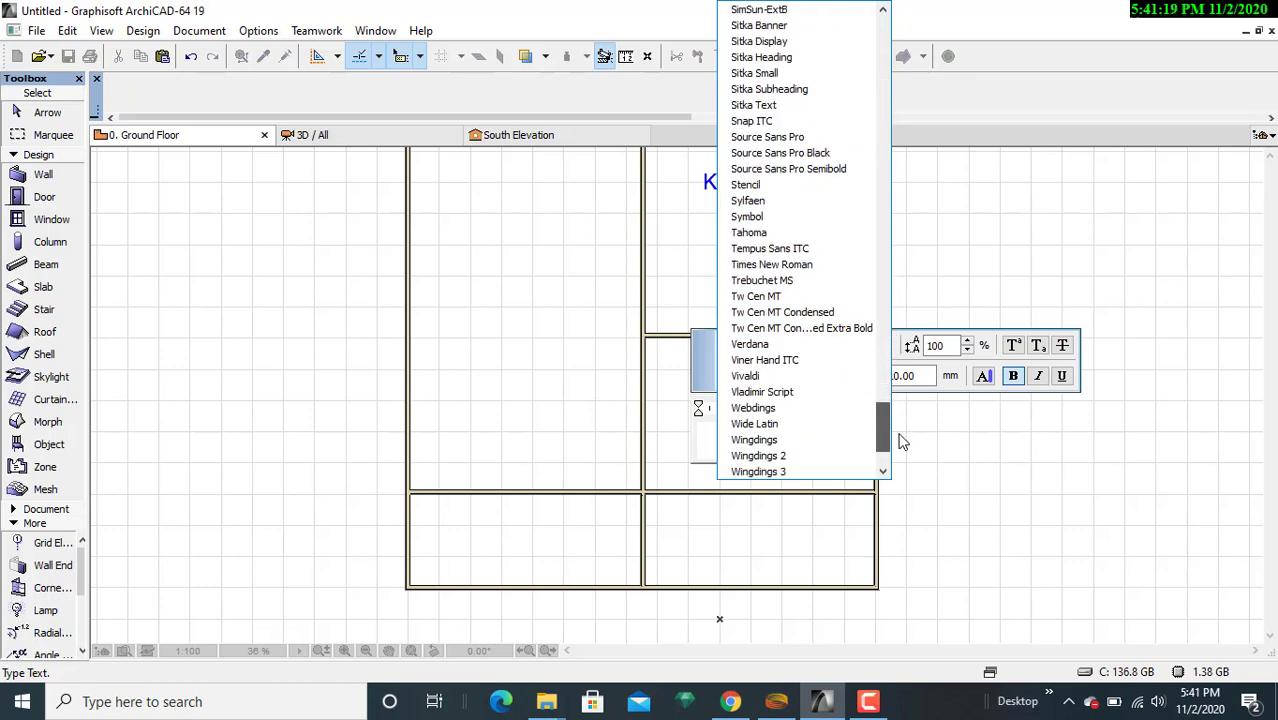
pyautogui.click(771, 264)
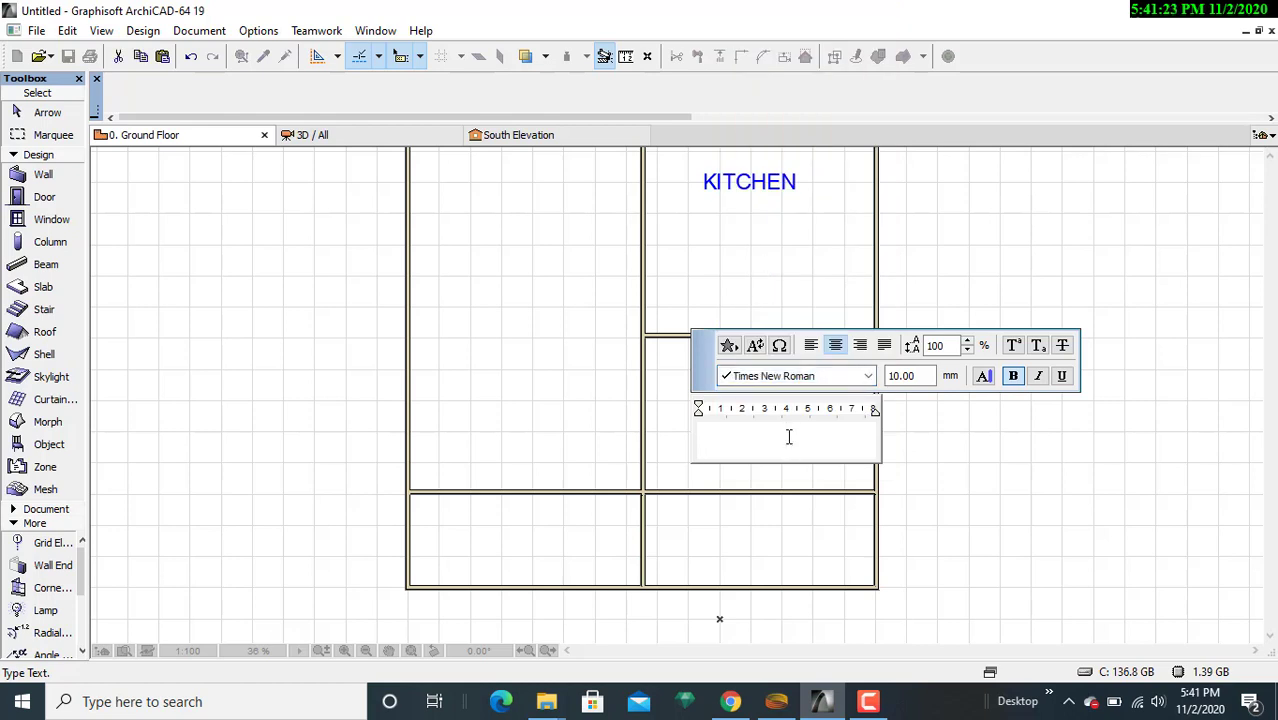
pyautogui.write('BED')
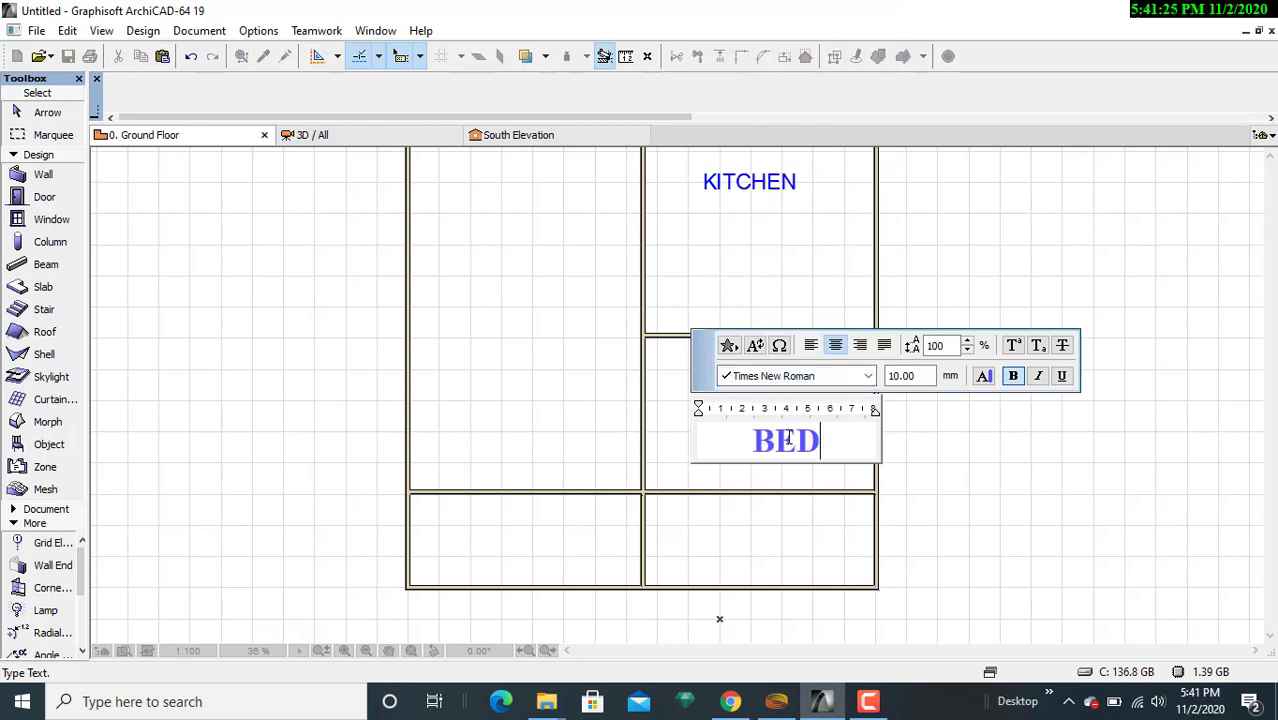
pyautogui.write('ROOM')
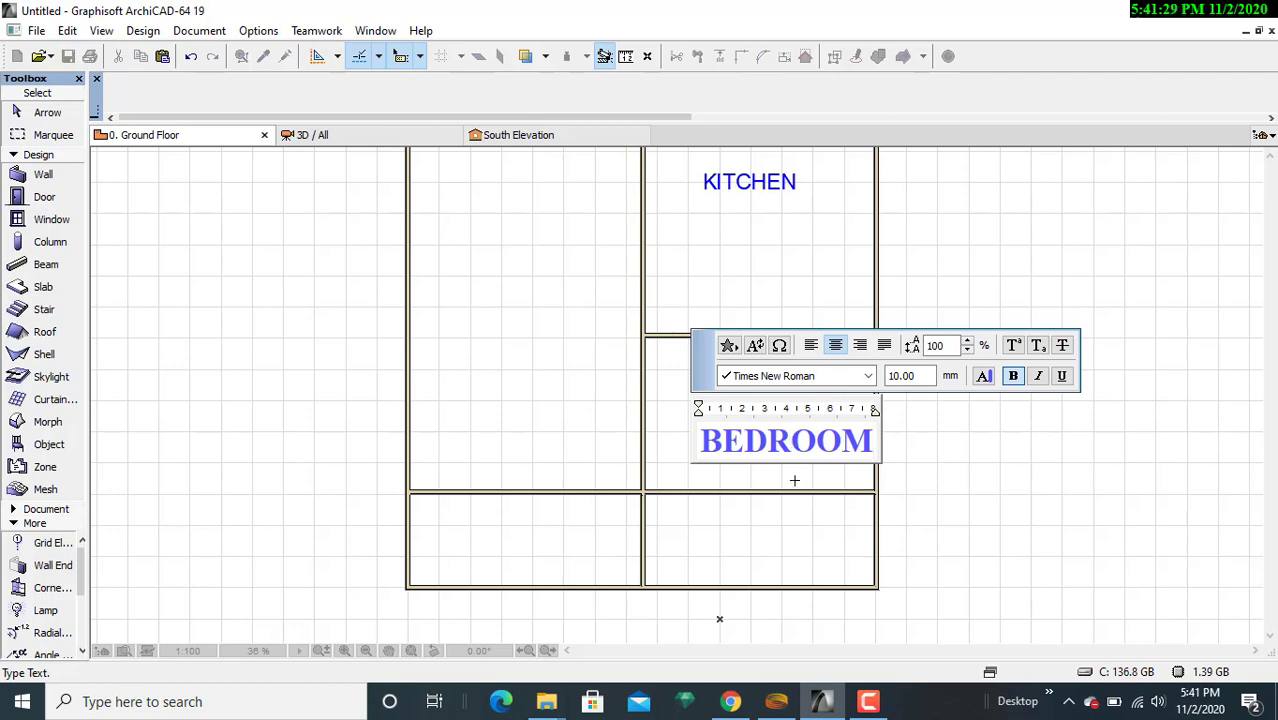
pyautogui.click(793, 479)
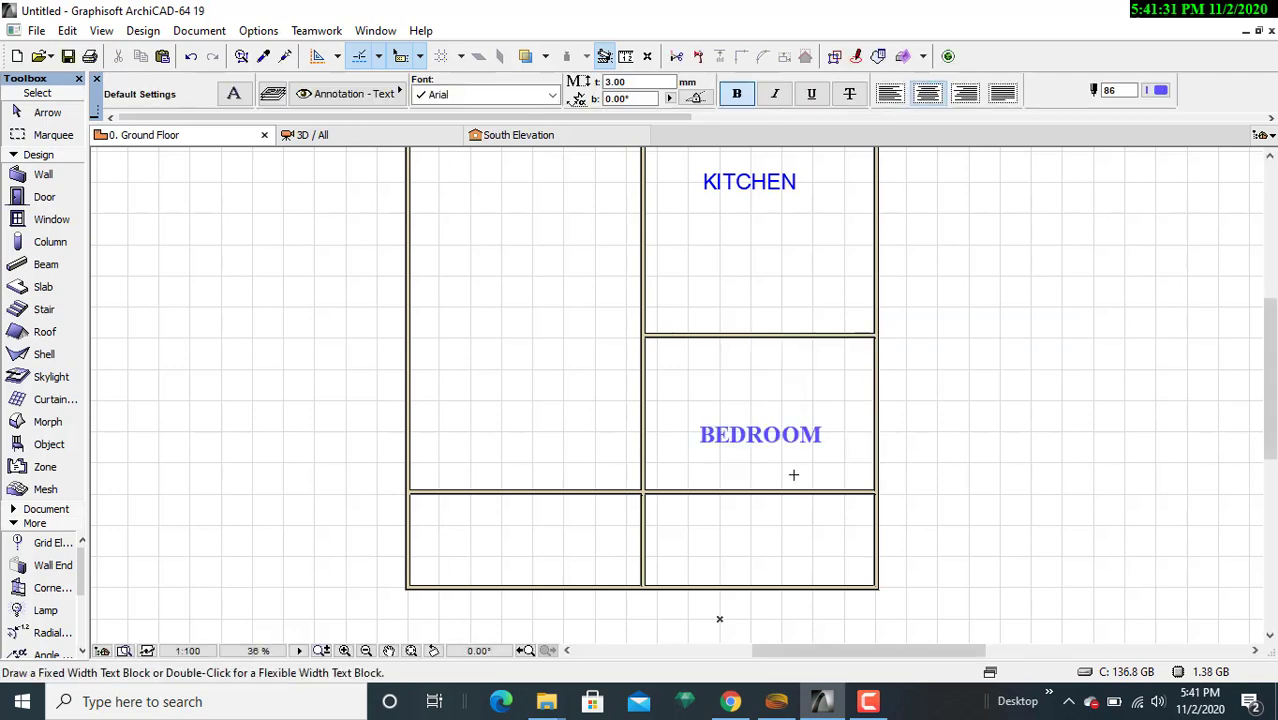
# - Select the KITCHEN text and try Tempus Sans ITC on it before setting its font to Times New Roman
pyautogui.click(716, 184)
pyautogui.press('Escape')
pyautogui.press('Escape')
pyautogui.moveTo(702, 176)
pyautogui.mouseDown()
pyautogui.moveTo(785, 183)
pyautogui.moveTo(810, 200)
pyautogui.mouseUp()
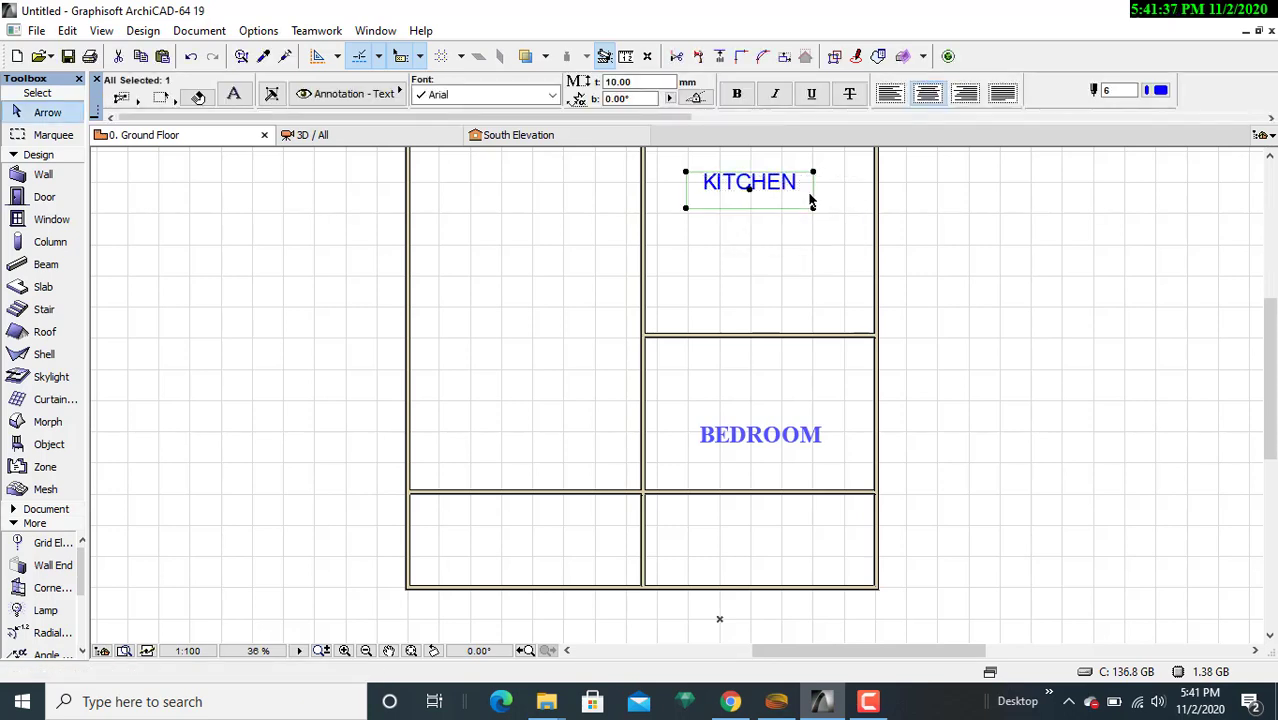
pyautogui.click(552, 95)
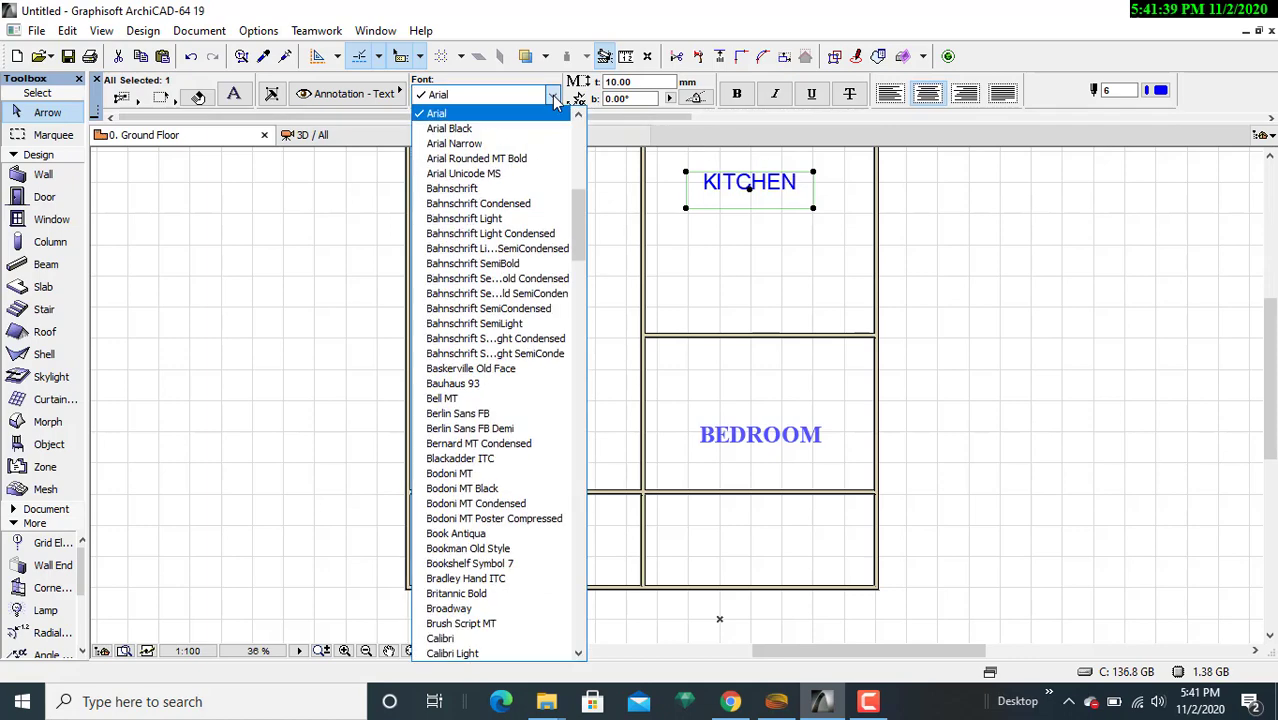
pyautogui.moveTo(586, 221); pyautogui.dragTo(586, 585)
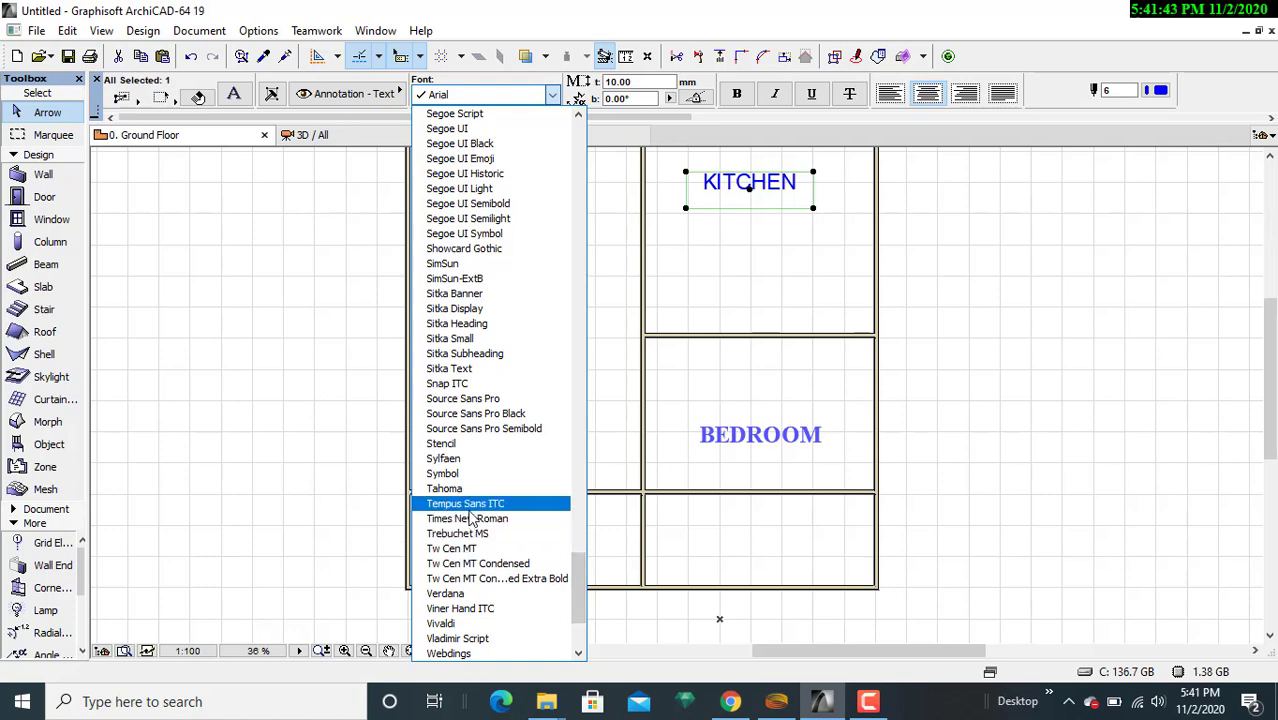
pyautogui.click(466, 503)
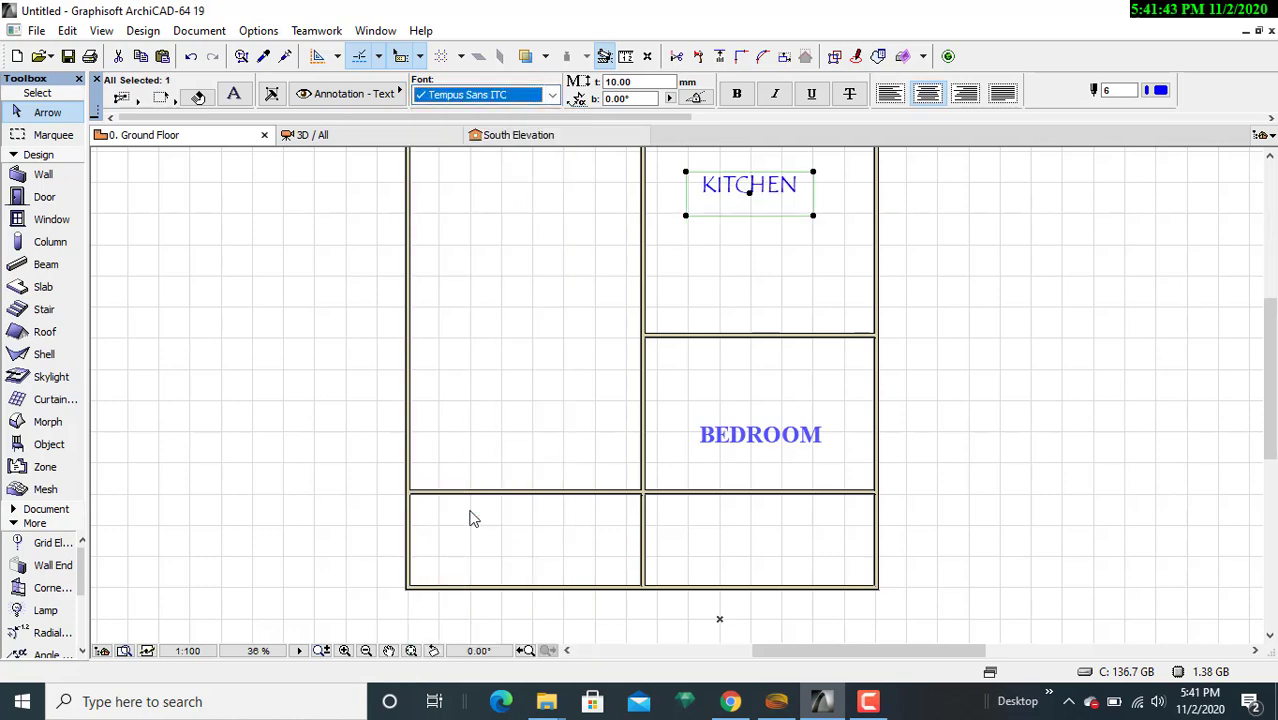
pyautogui.click(552, 95)
pyautogui.moveTo(576, 170); pyautogui.dragTo(600, 608)
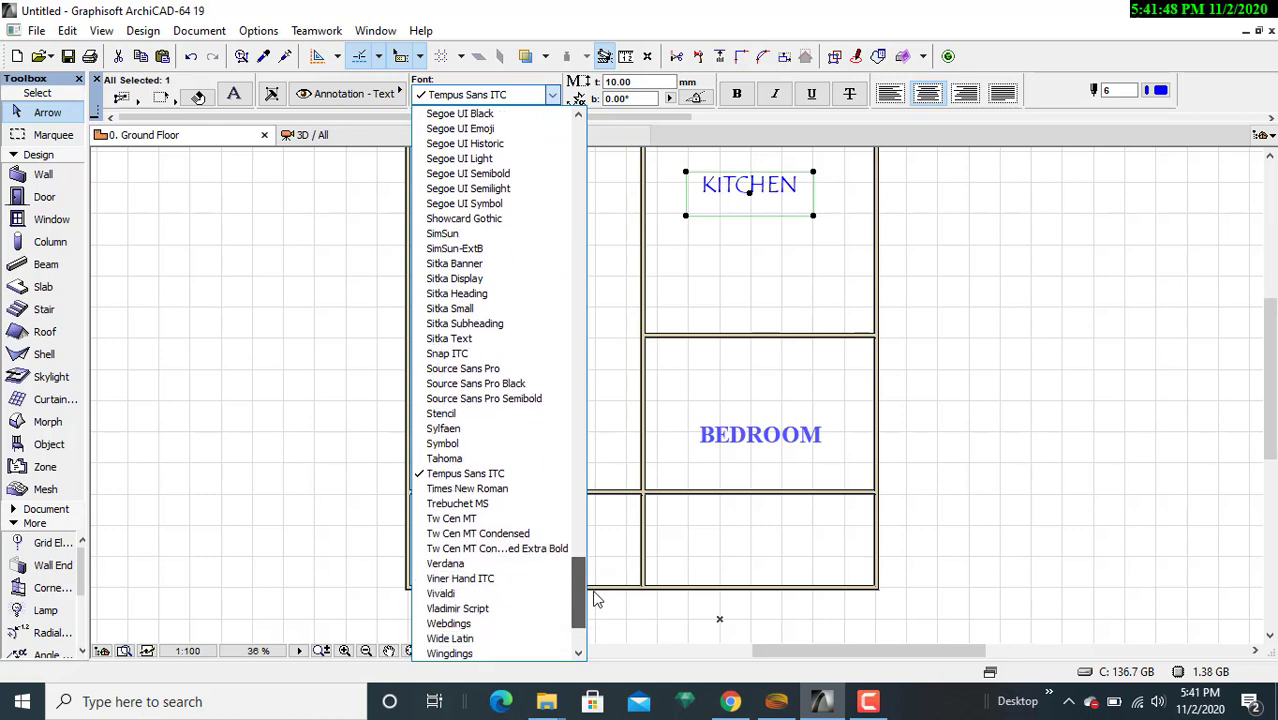
pyautogui.click(455, 490)
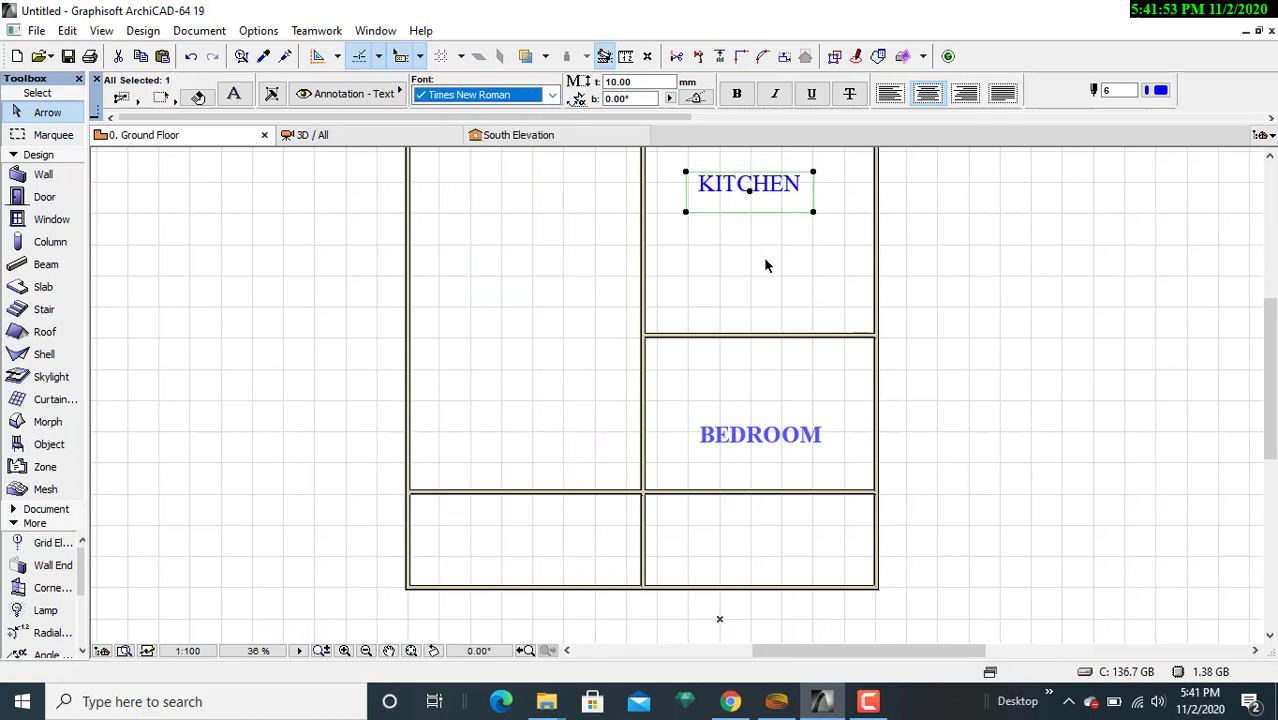
pyautogui.press('Escape')
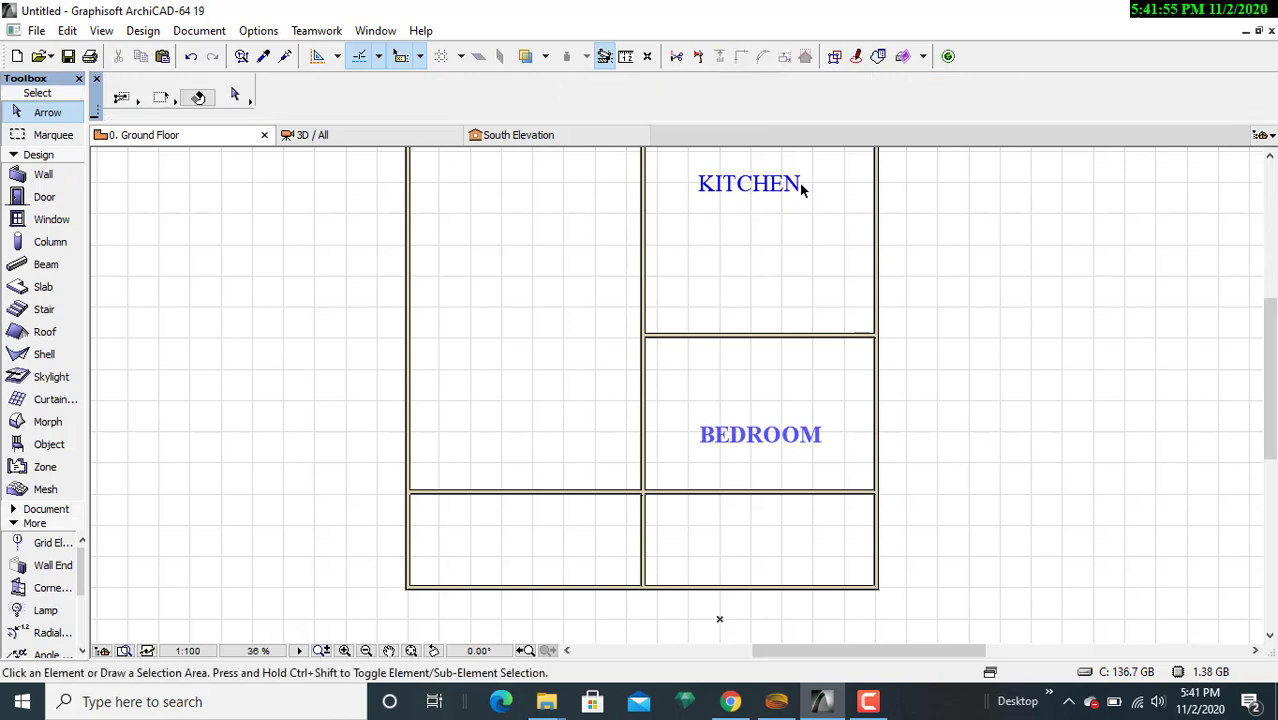
pyautogui.moveTo(686, 174); pyautogui.dragTo(775, 200)
pyautogui.press('Escape')
pyautogui.press('Escape')
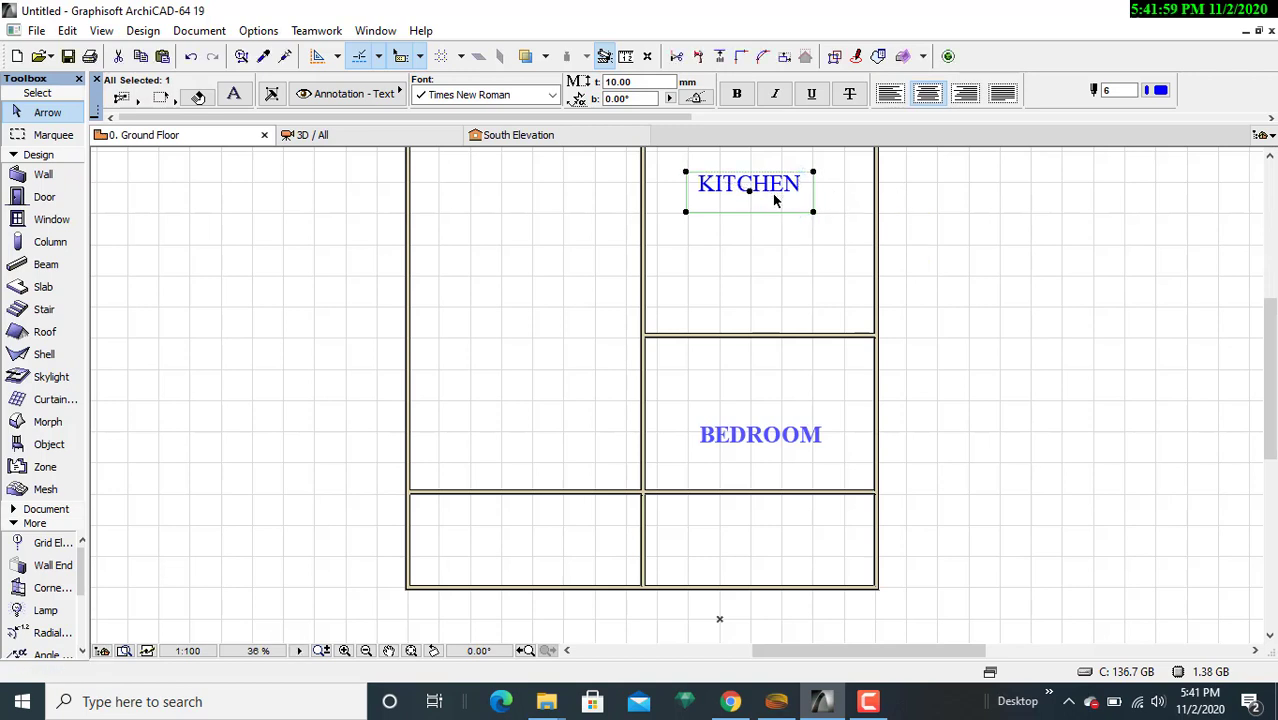
pyautogui.click(736, 437)
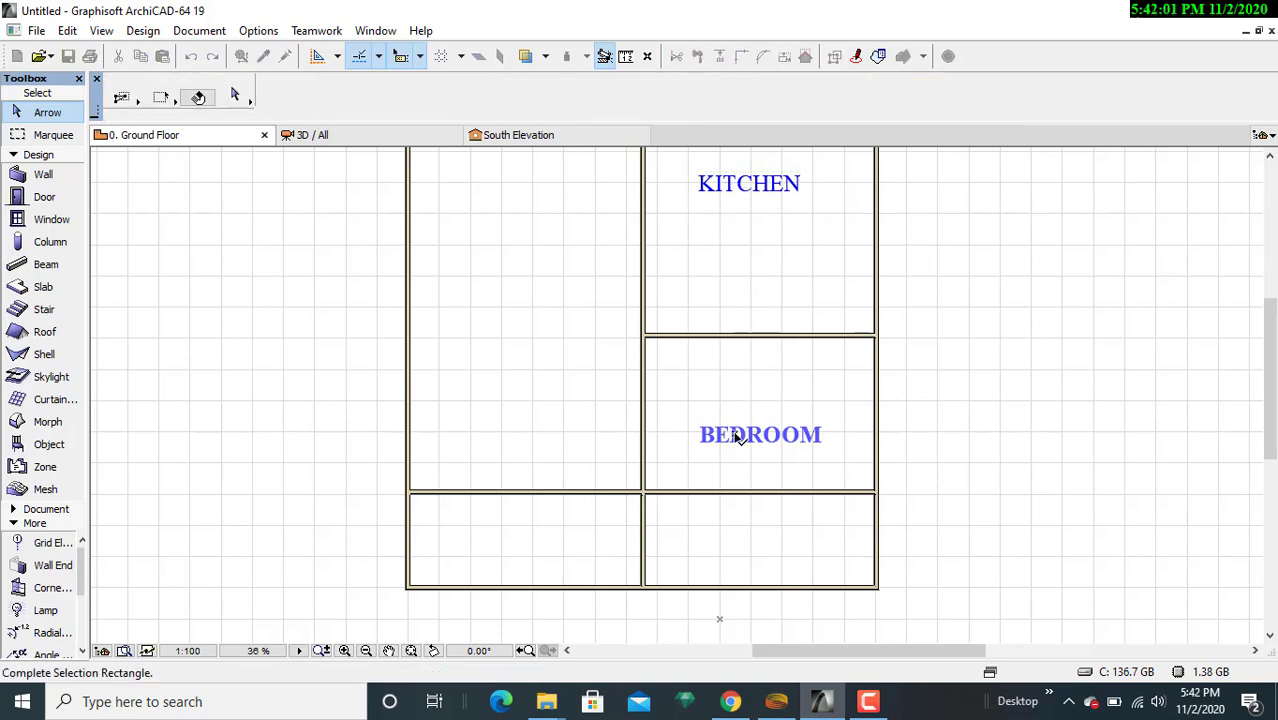
pyautogui.click(697, 422)
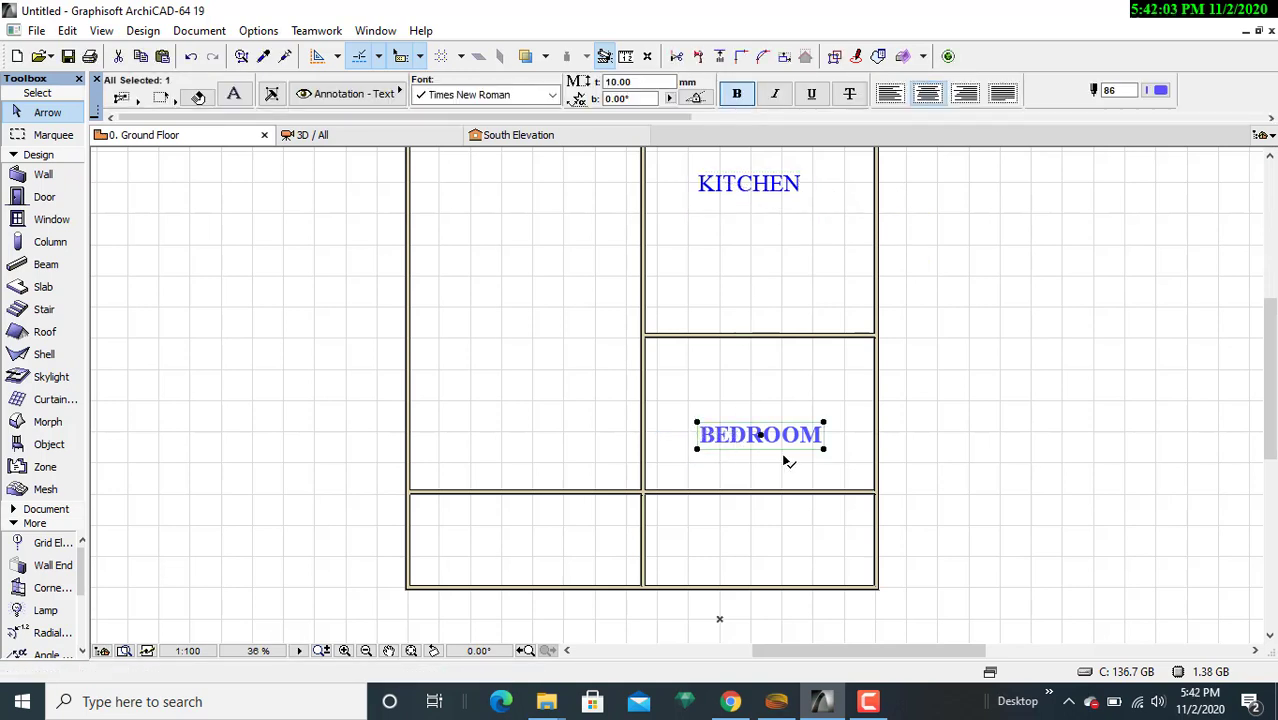
pyautogui.press('Escape')
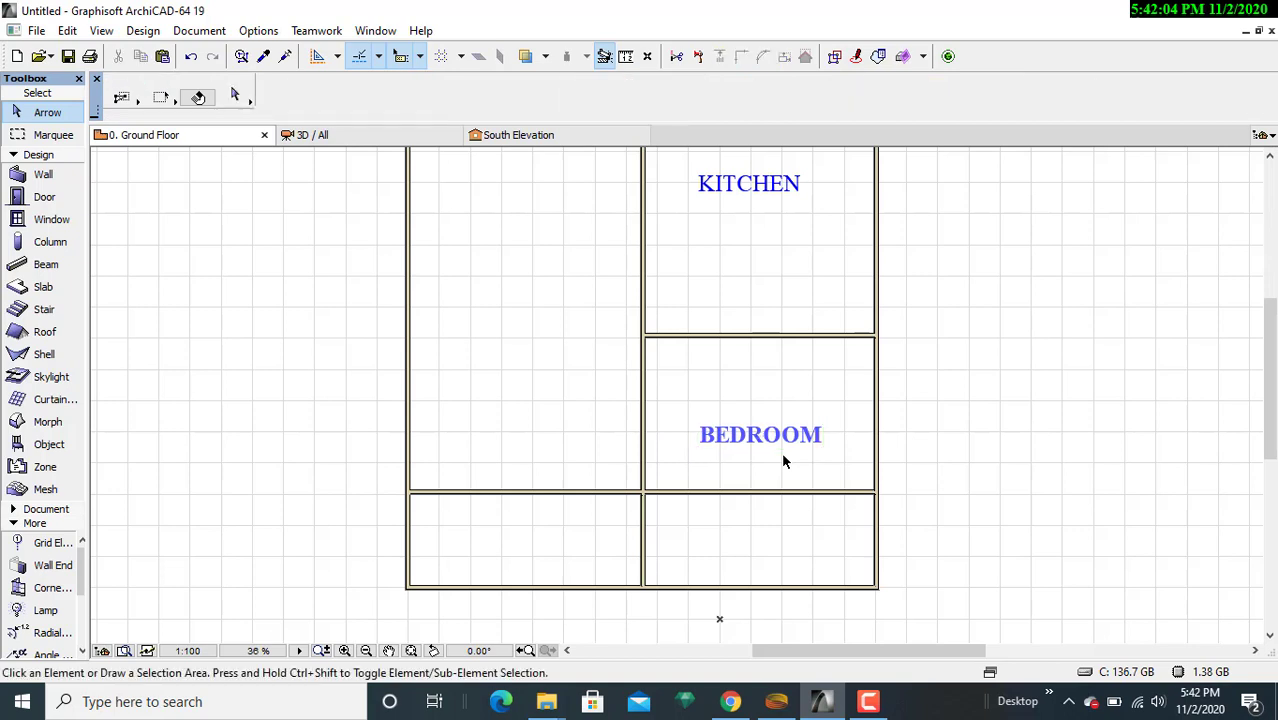
# - Set the text pen of the KITCHEN label to 10
pyautogui.click(750, 190)
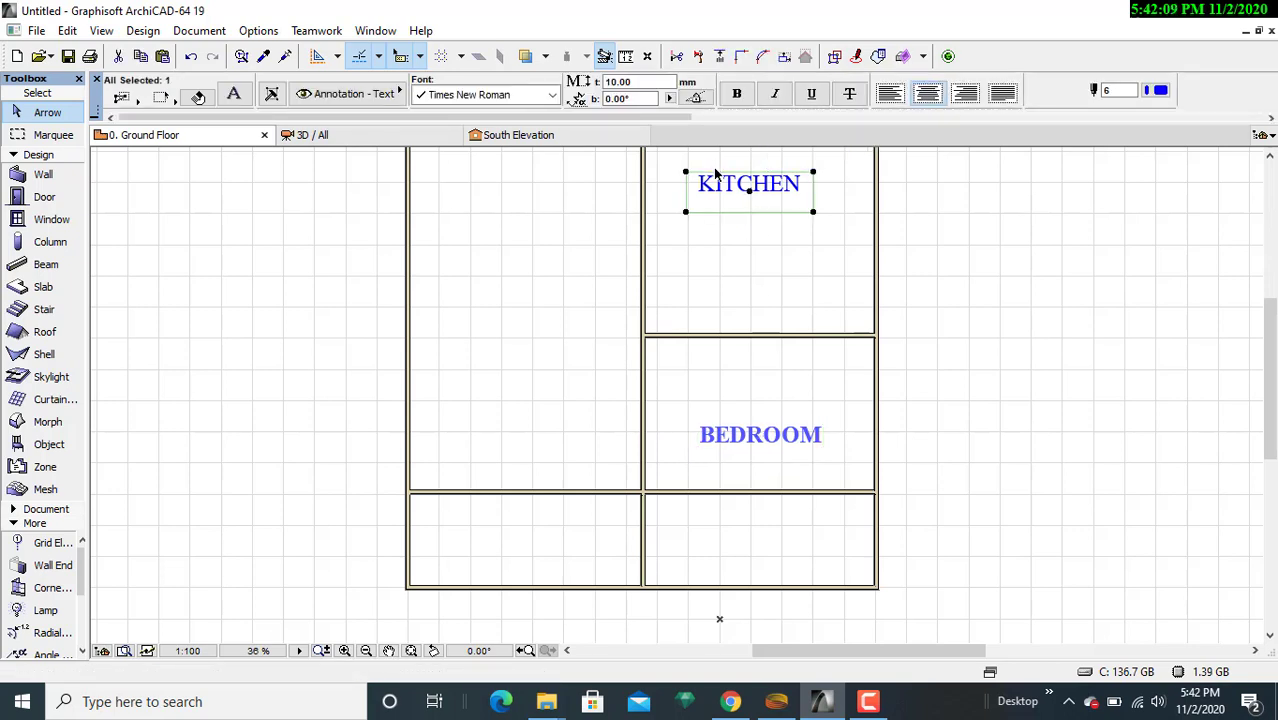
pyautogui.click(1115, 90)
pyautogui.write('10')
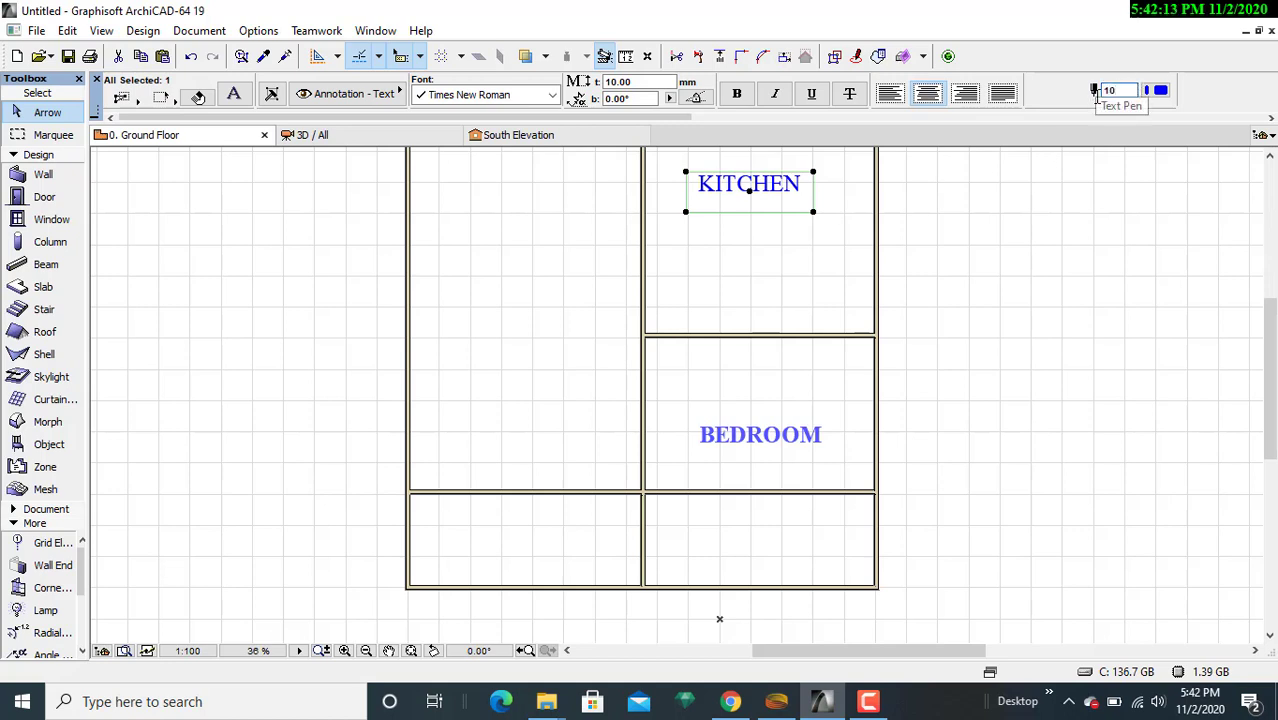
pyautogui.press('Return')
pyautogui.click(793, 198)
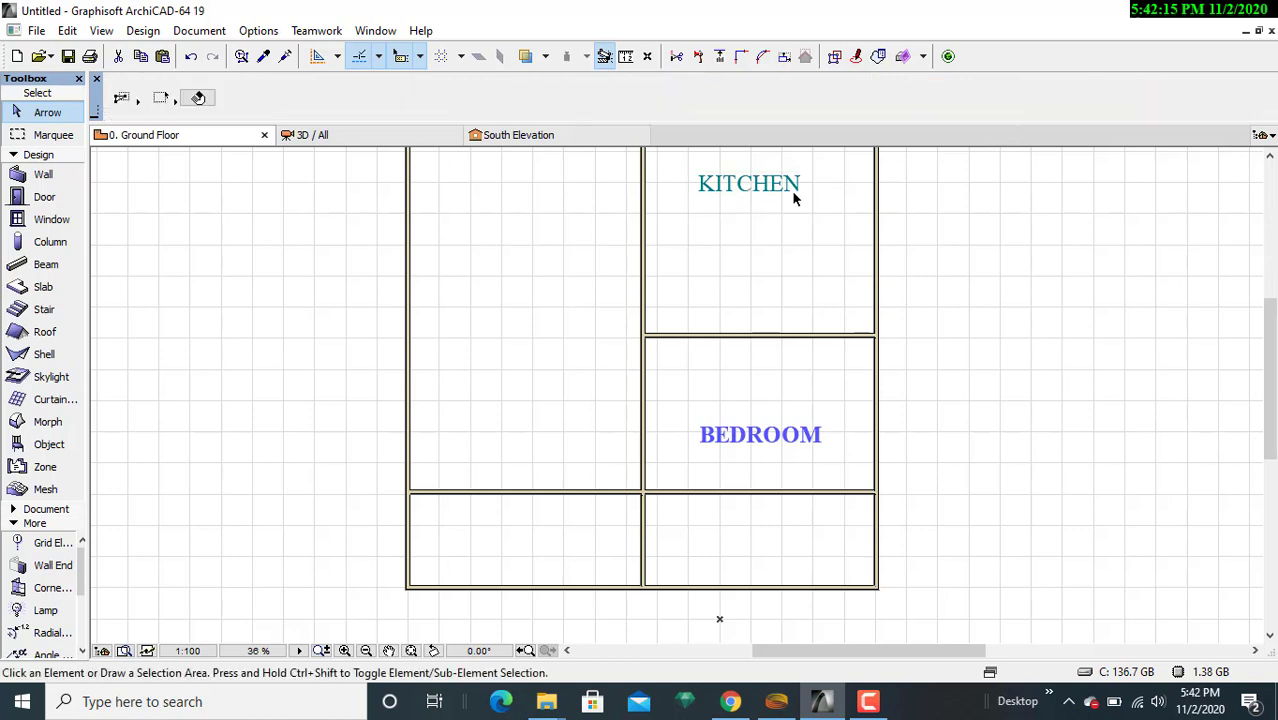
# - Change the BEDROOM label's text pen to match the teal colour of the KITCHEN label
pyautogui.click(793, 184)
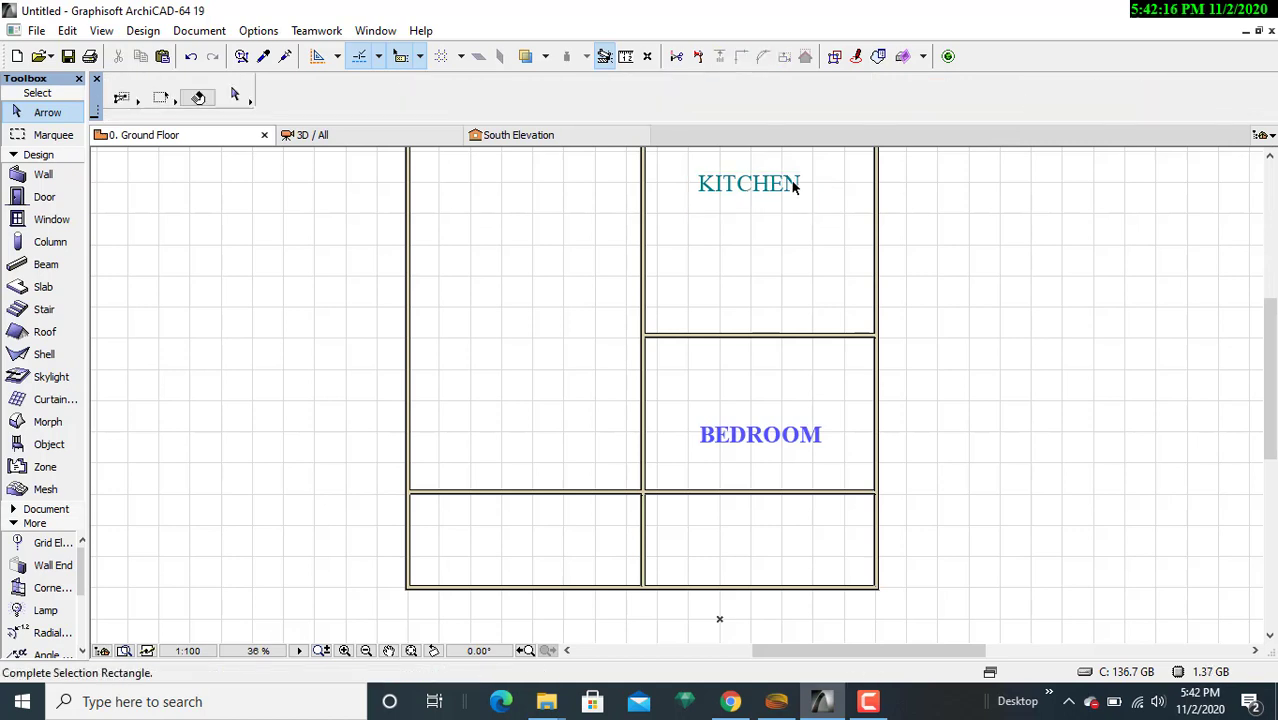
pyautogui.click(767, 425)
pyautogui.click(707, 425)
pyautogui.click(707, 425)
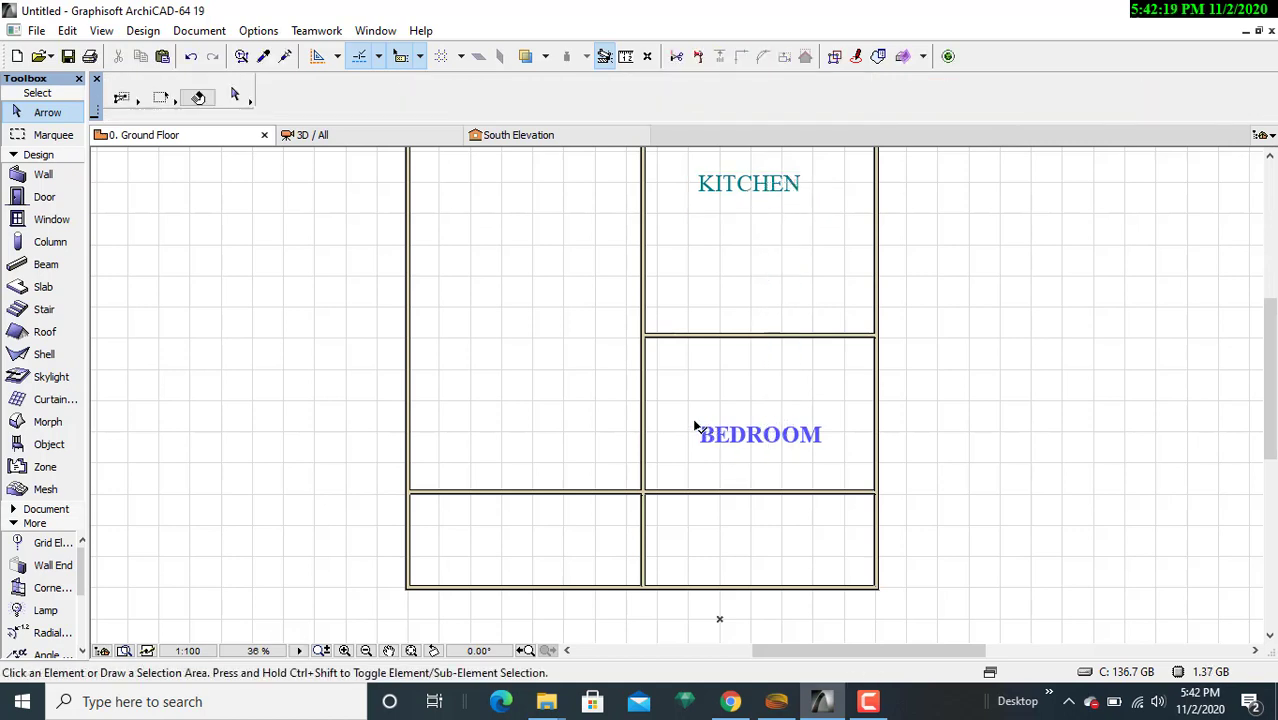
pyautogui.click(691, 420)
pyautogui.click(828, 452)
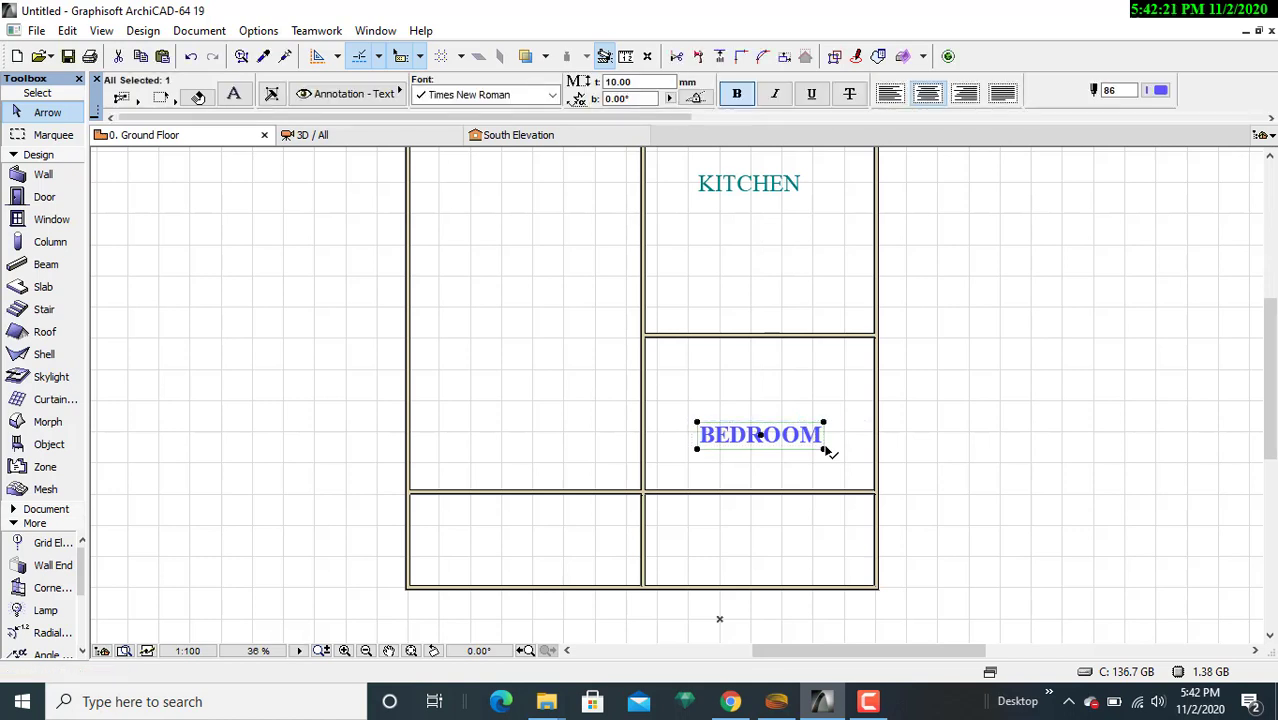
pyautogui.doubleClick(1117, 90)
pyautogui.click(730, 266)
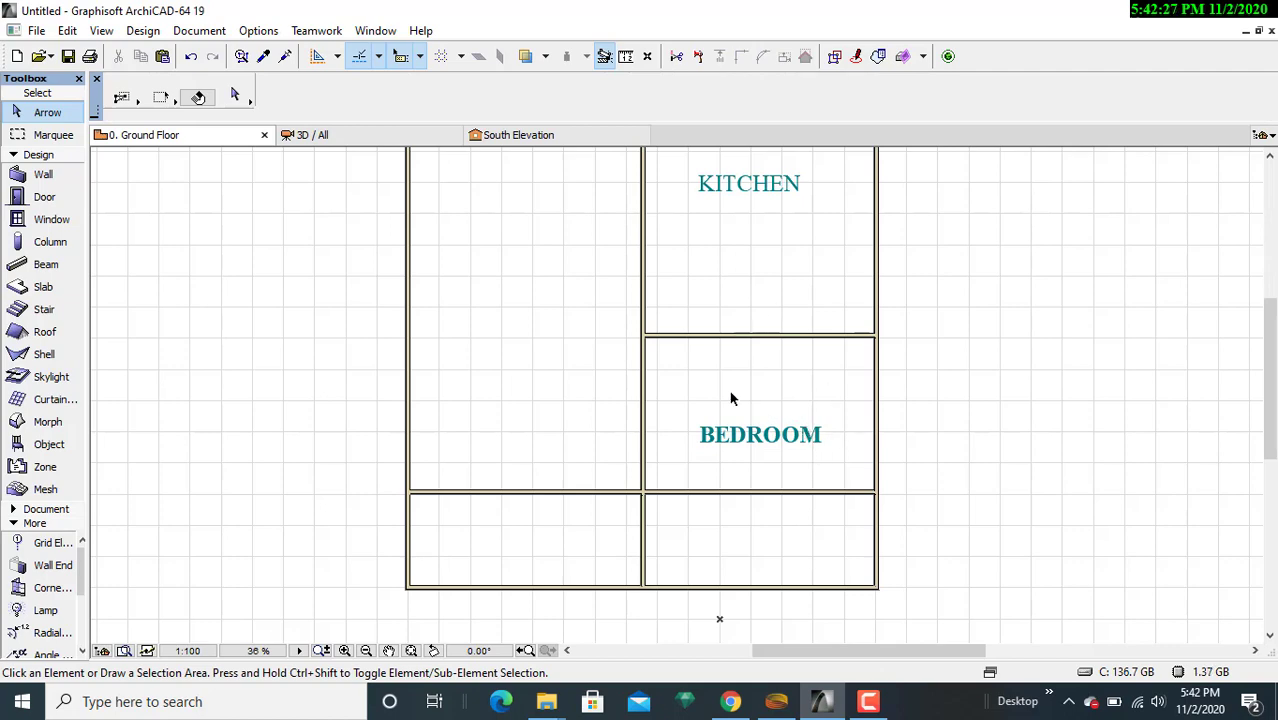
# - Draw a horizontal wall about 15070 long across the large left room, from the outer left wall to the central wall
pyautogui.scroll(-1, 731, 398)
pyautogui.moveTo(730, 396); pyautogui.dragTo(873, 380, button='middle')
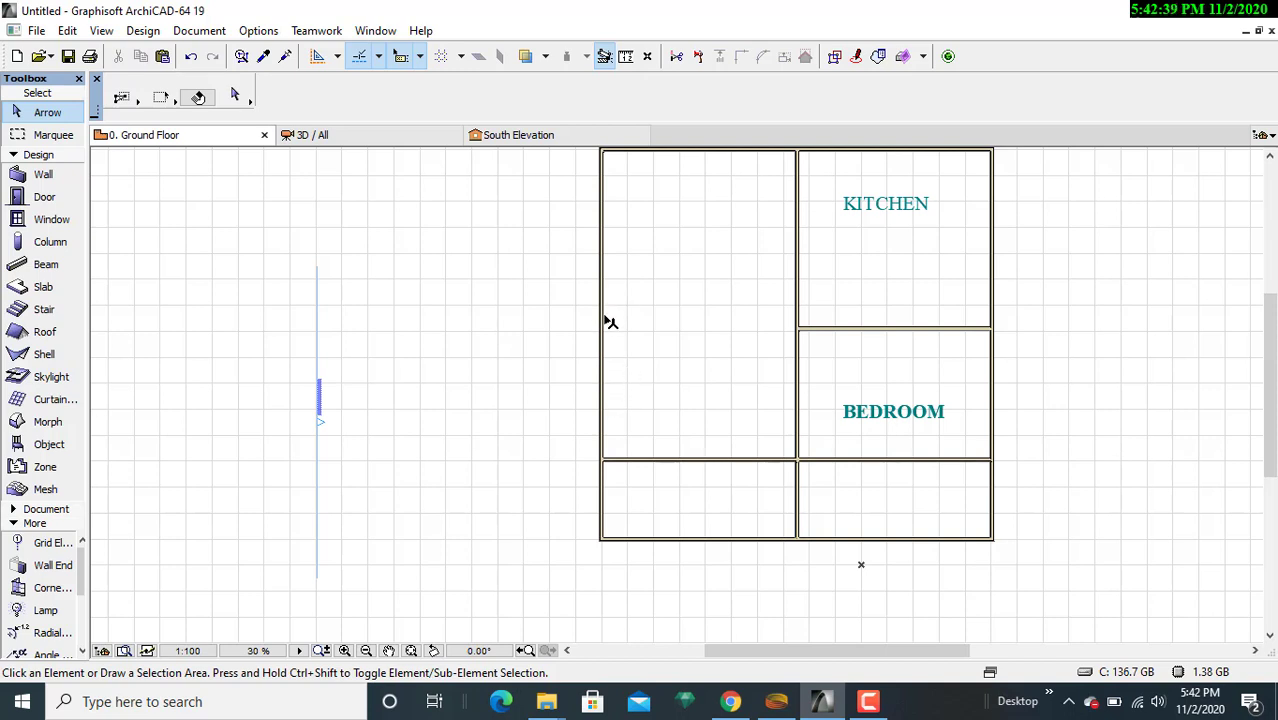
pyautogui.moveTo(608, 331); pyautogui.dragTo(612, 390, button='middle')
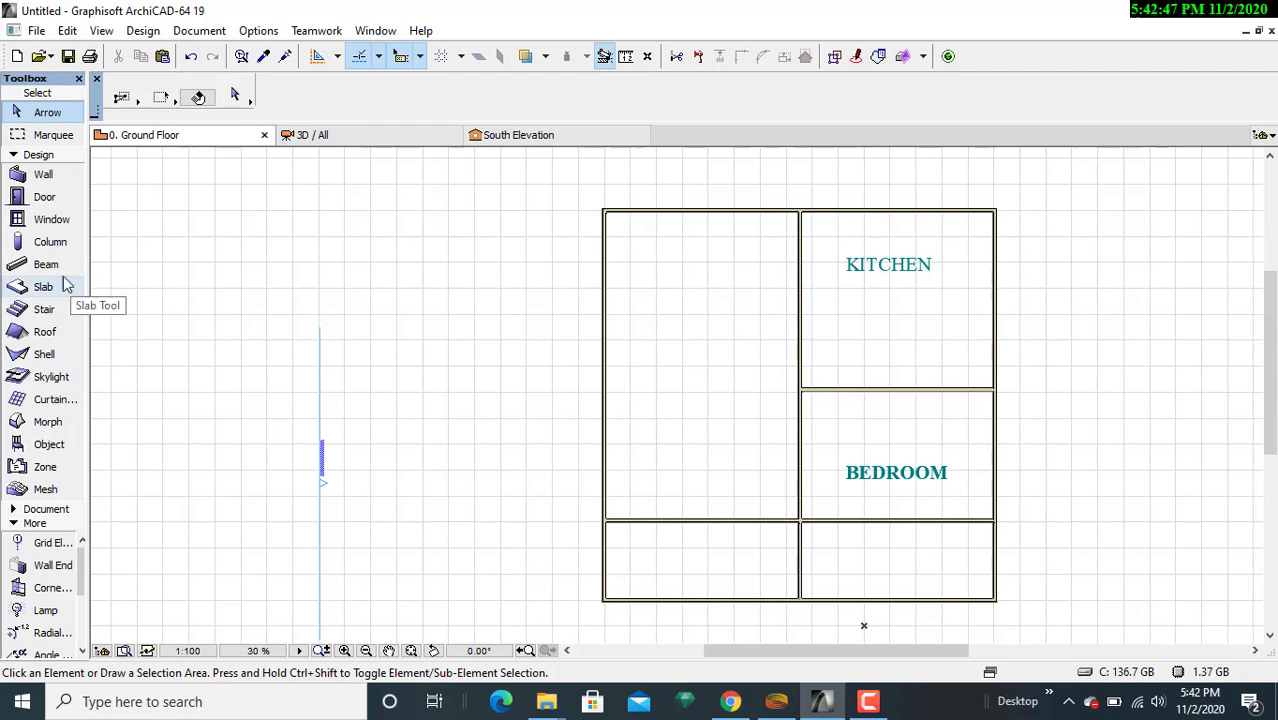
pyautogui.click(43, 176)
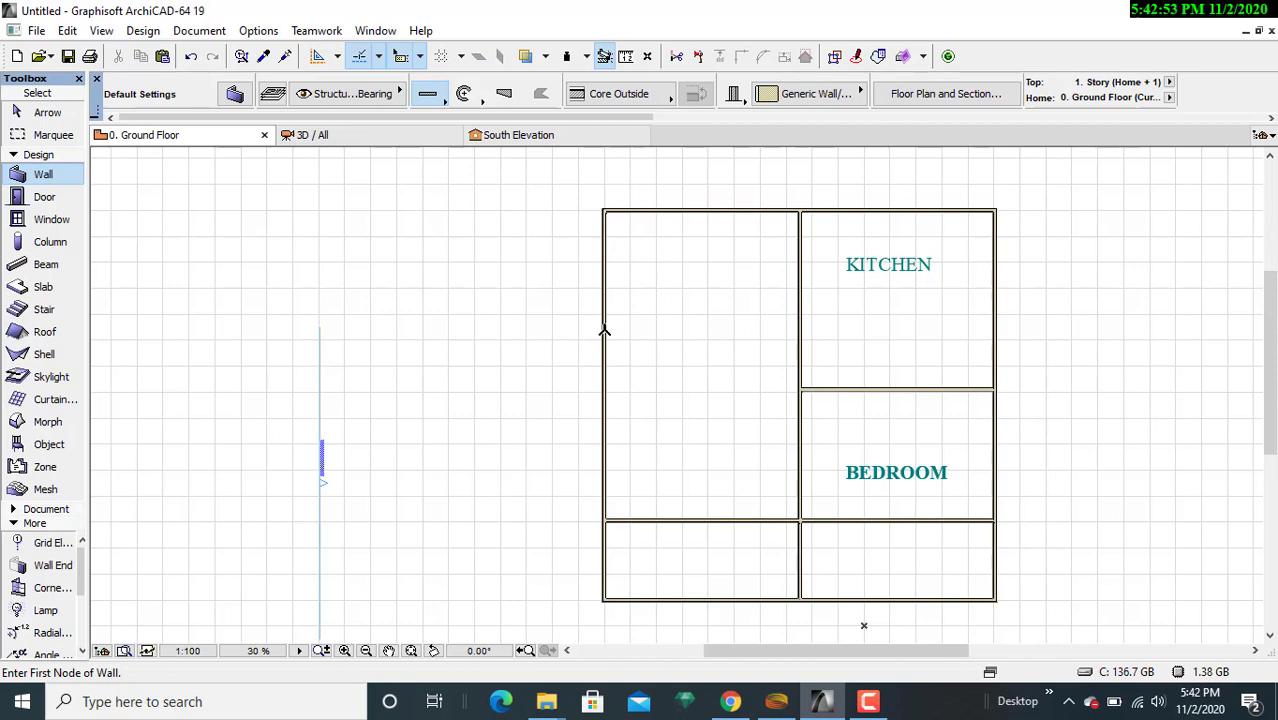
pyautogui.click(603, 315)
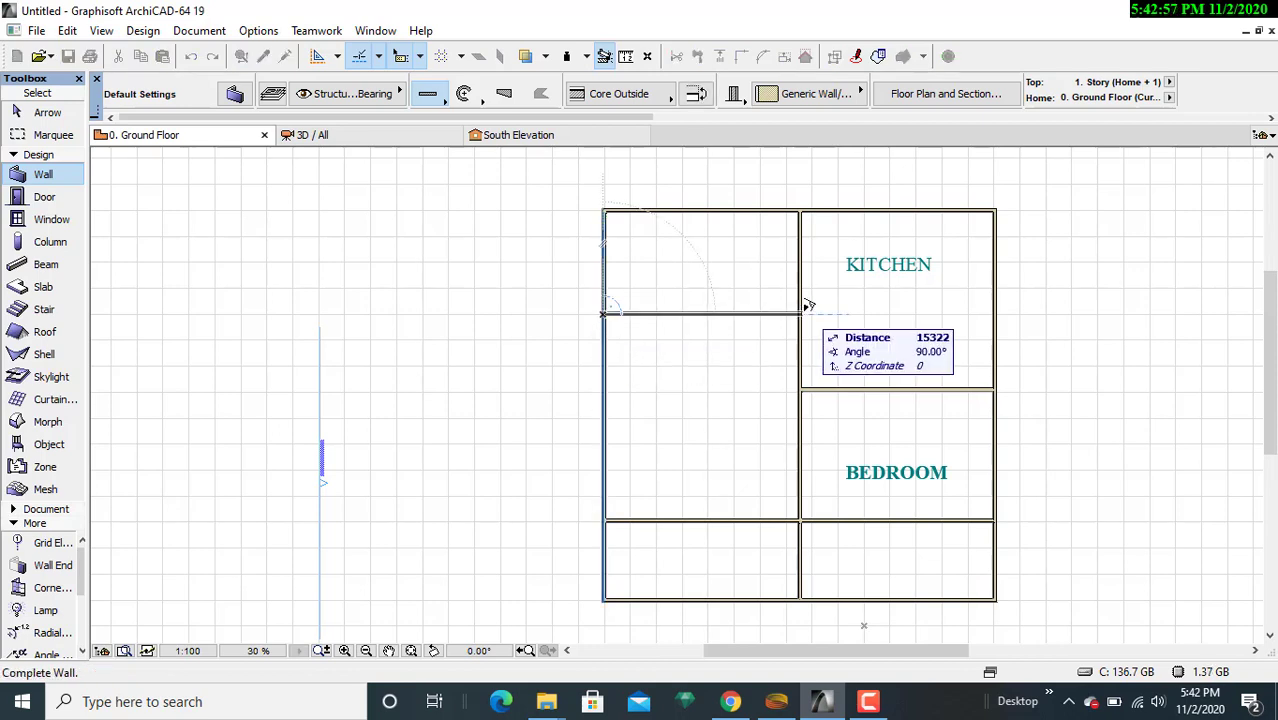
pyautogui.scroll(3, 803, 305)
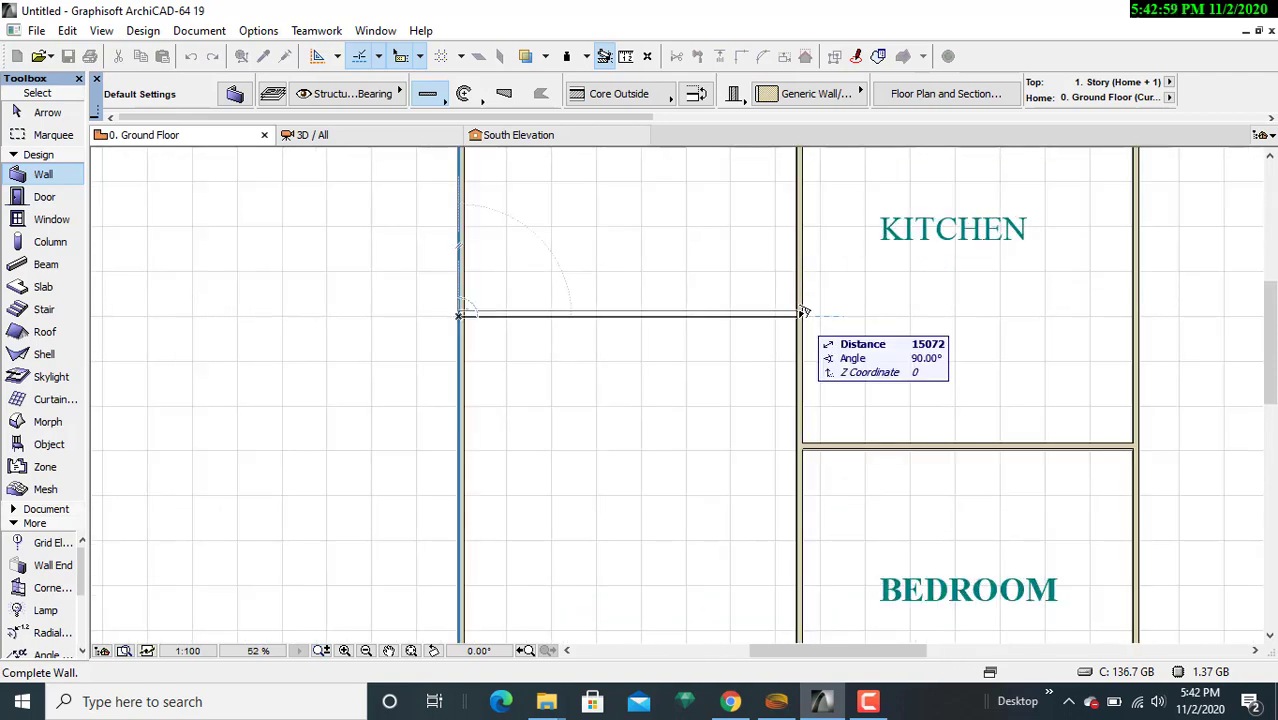
pyautogui.click(805, 314)
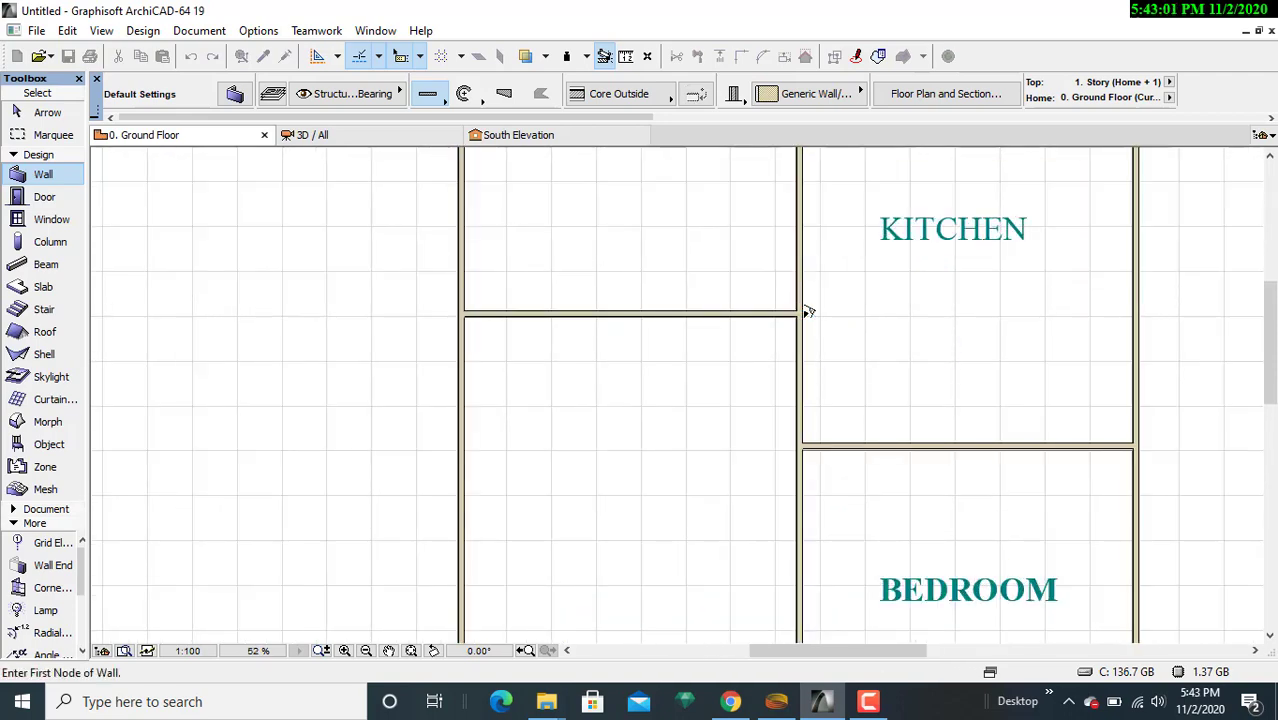
pyautogui.moveTo(662, 362); pyautogui.dragTo(679, 257, button='middle')
pyautogui.scroll(-2, 676, 256)
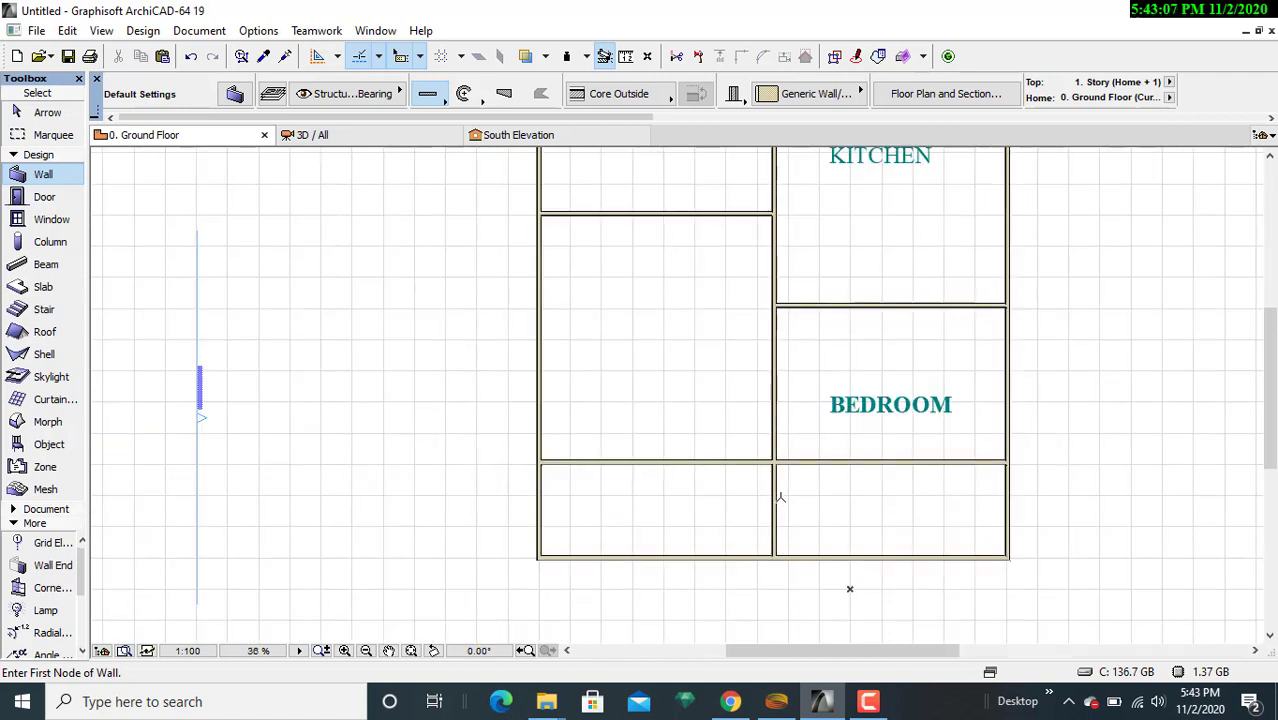
pyautogui.moveTo(920, 531); pyautogui.dragTo(962, 430, button='middle')
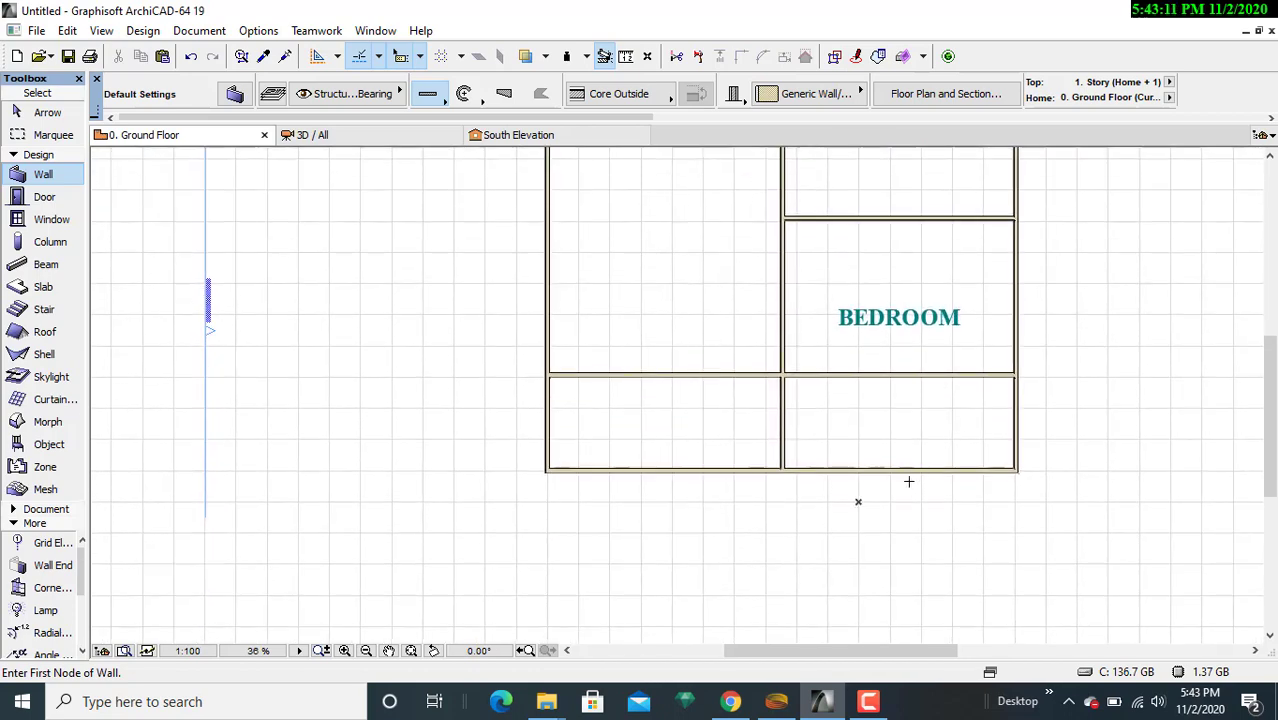
pyautogui.scroll(-2, 827, 488)
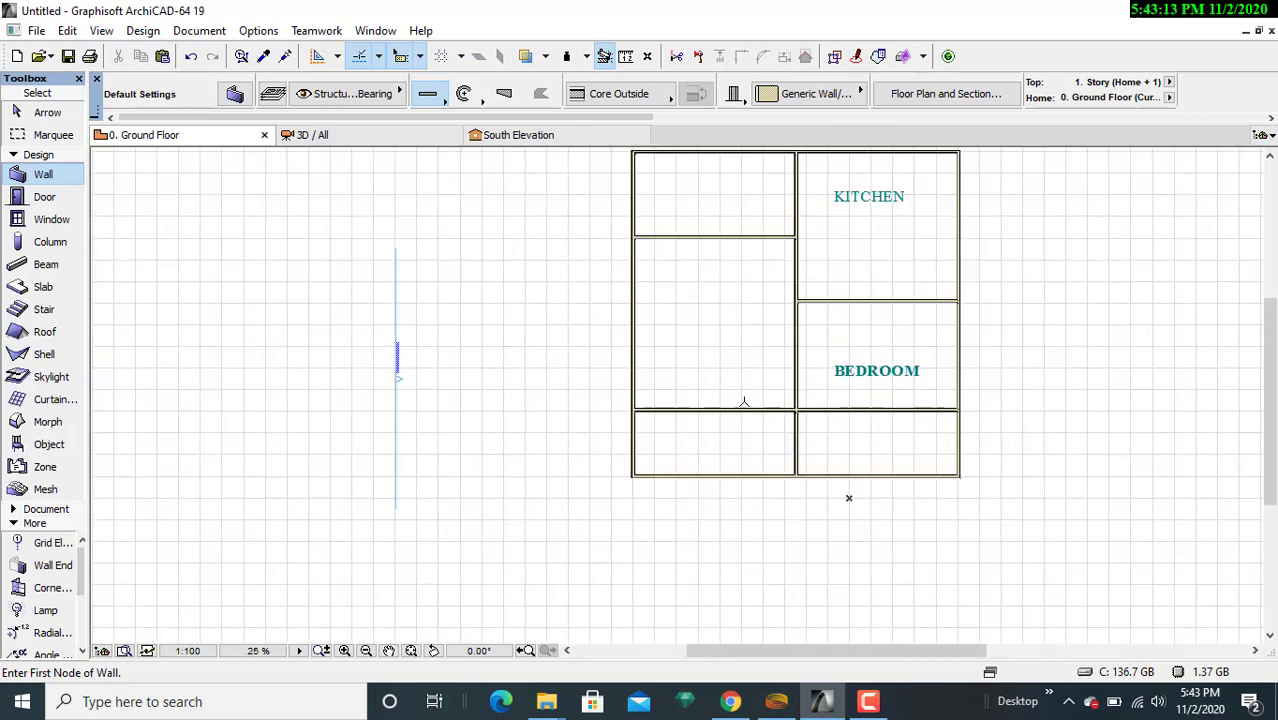
pyautogui.moveTo(671, 202); pyautogui.dragTo(636, 357, button='middle')
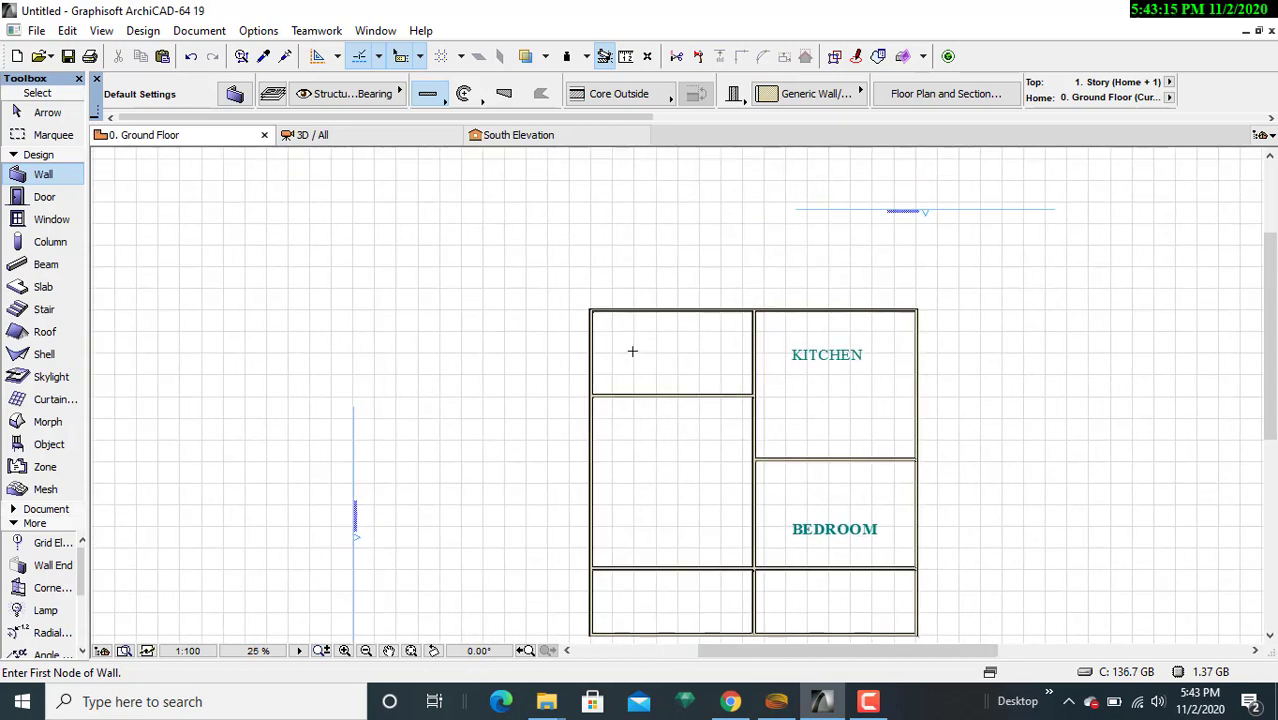
pyautogui.press('Escape')
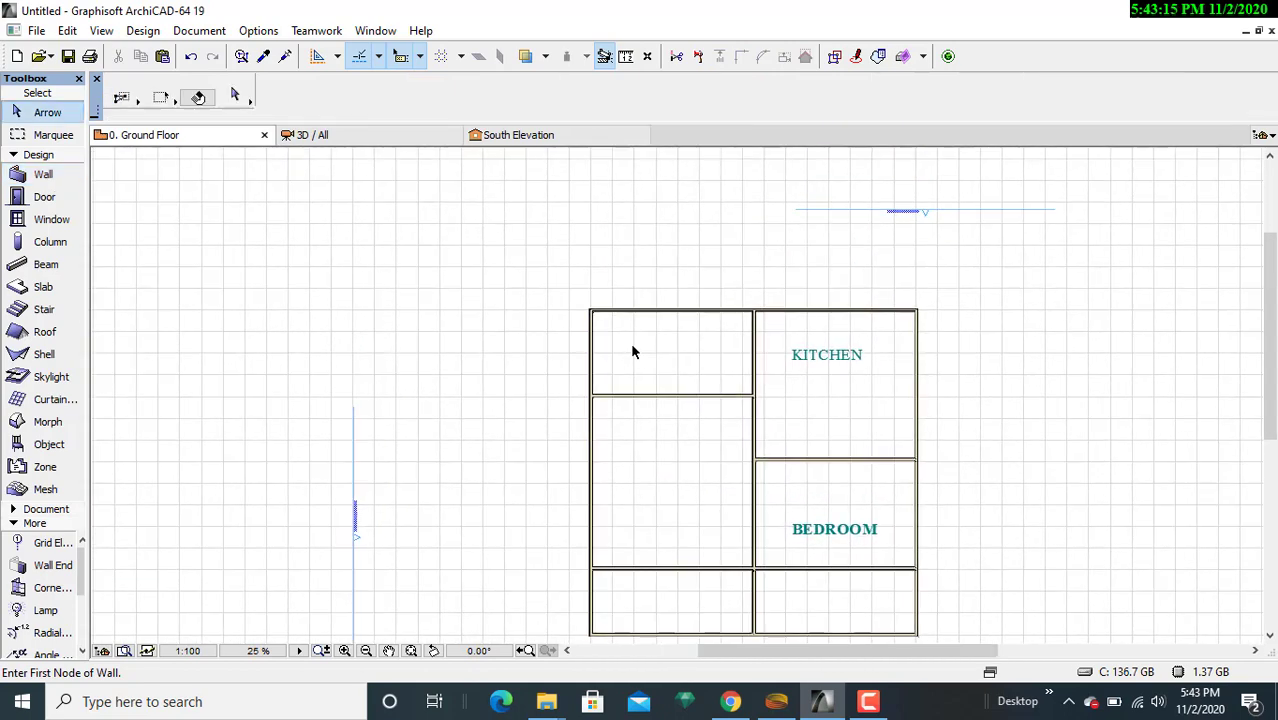
# - Place a text block in the upper-left room and enter DINING AREA as its label
pyautogui.click(178, 35)
pyautogui.moveTo(221, 55)
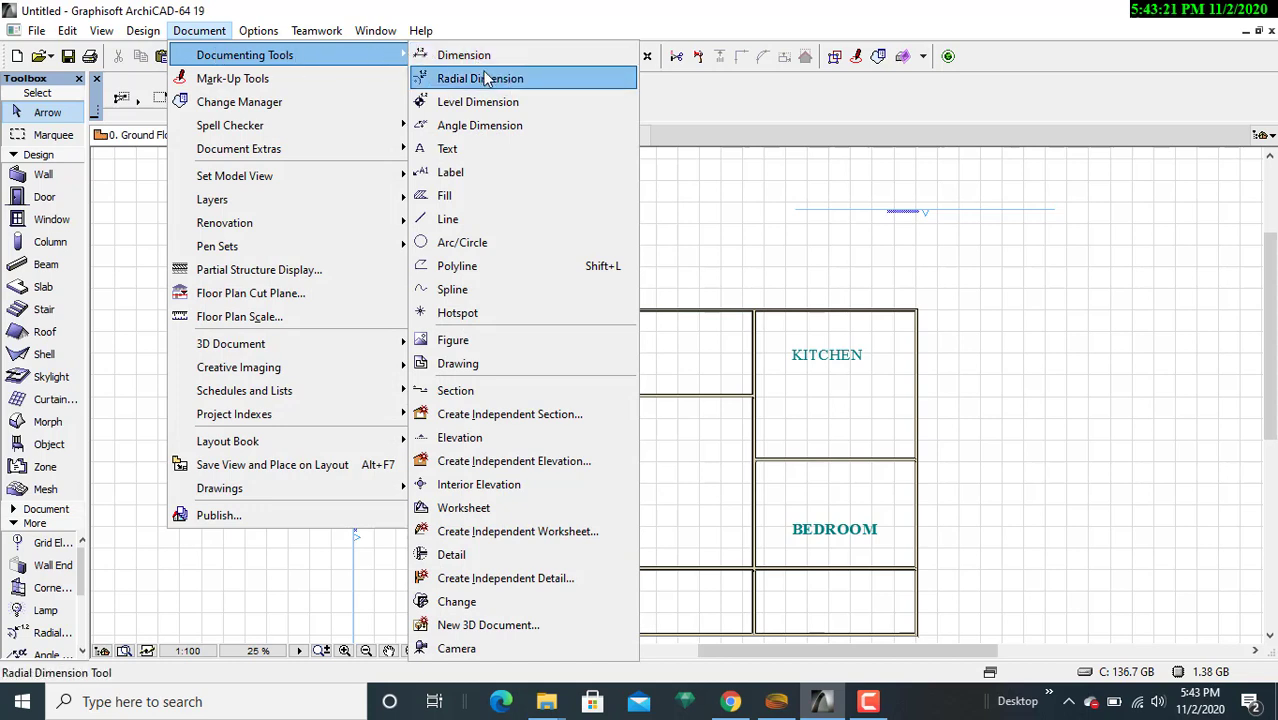
pyautogui.click(496, 148)
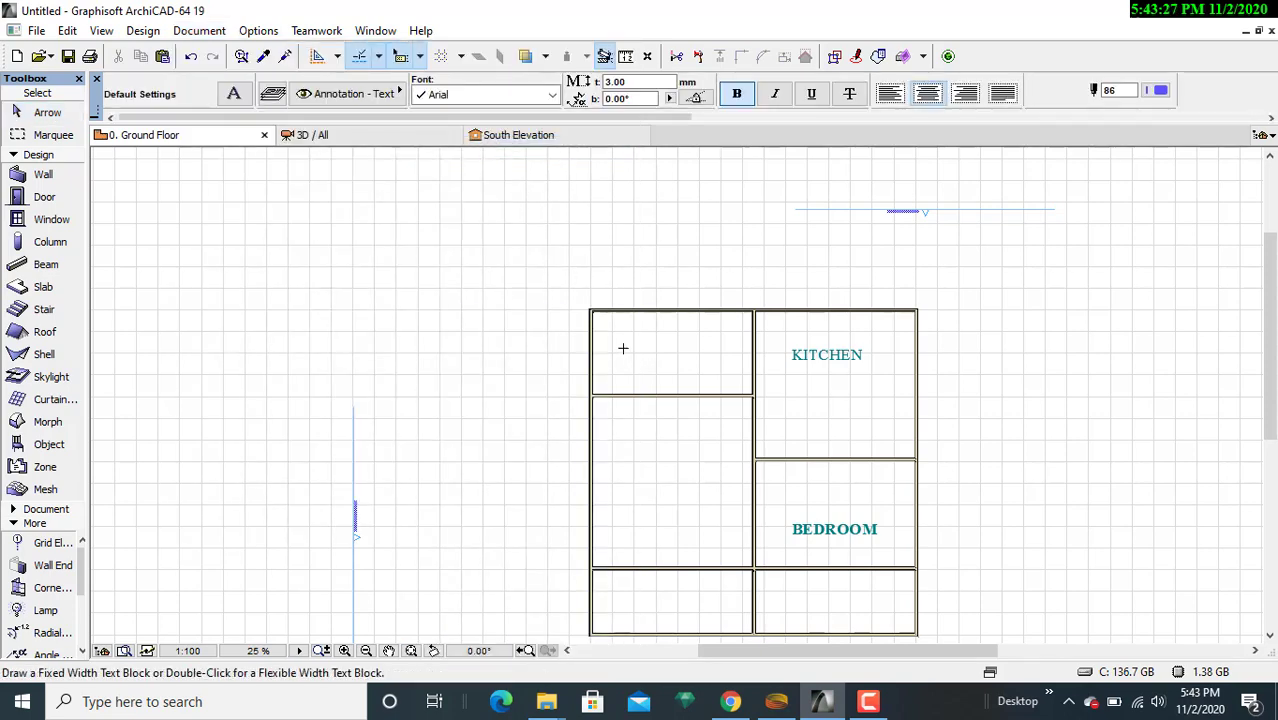
pyautogui.moveTo(623, 348); pyautogui.dragTo(724, 368)
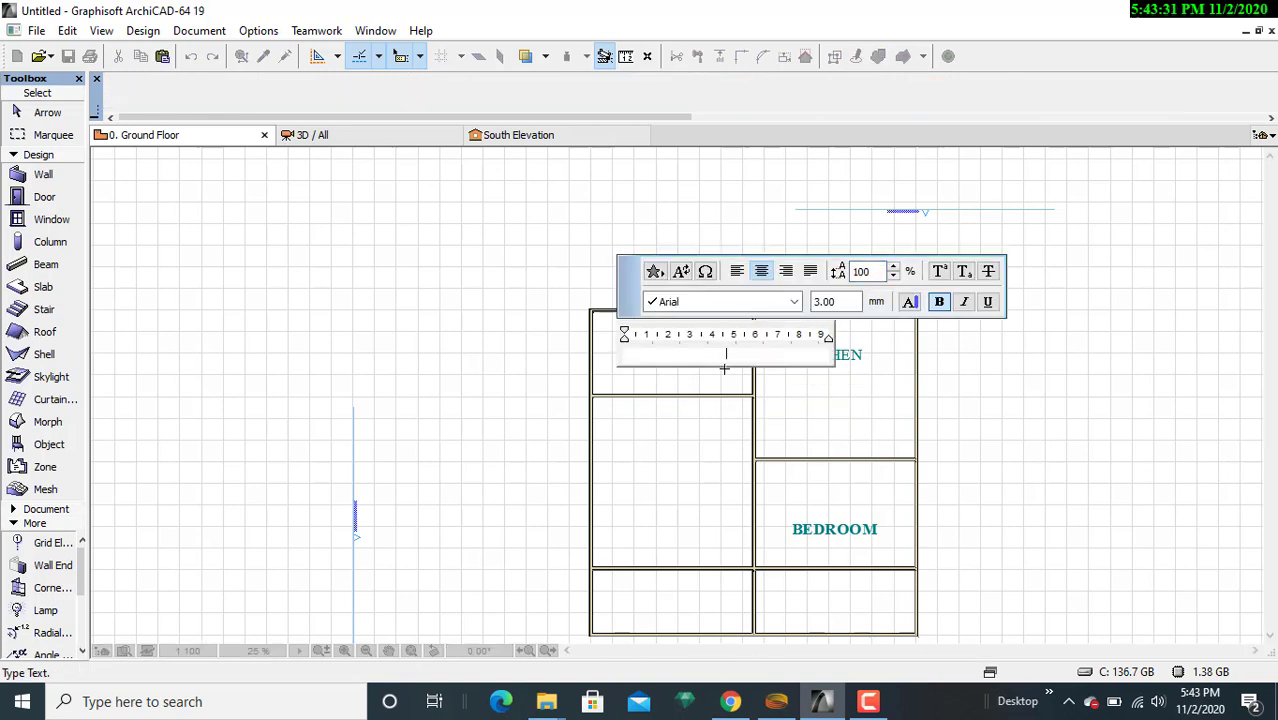
pyautogui.write('DININ')
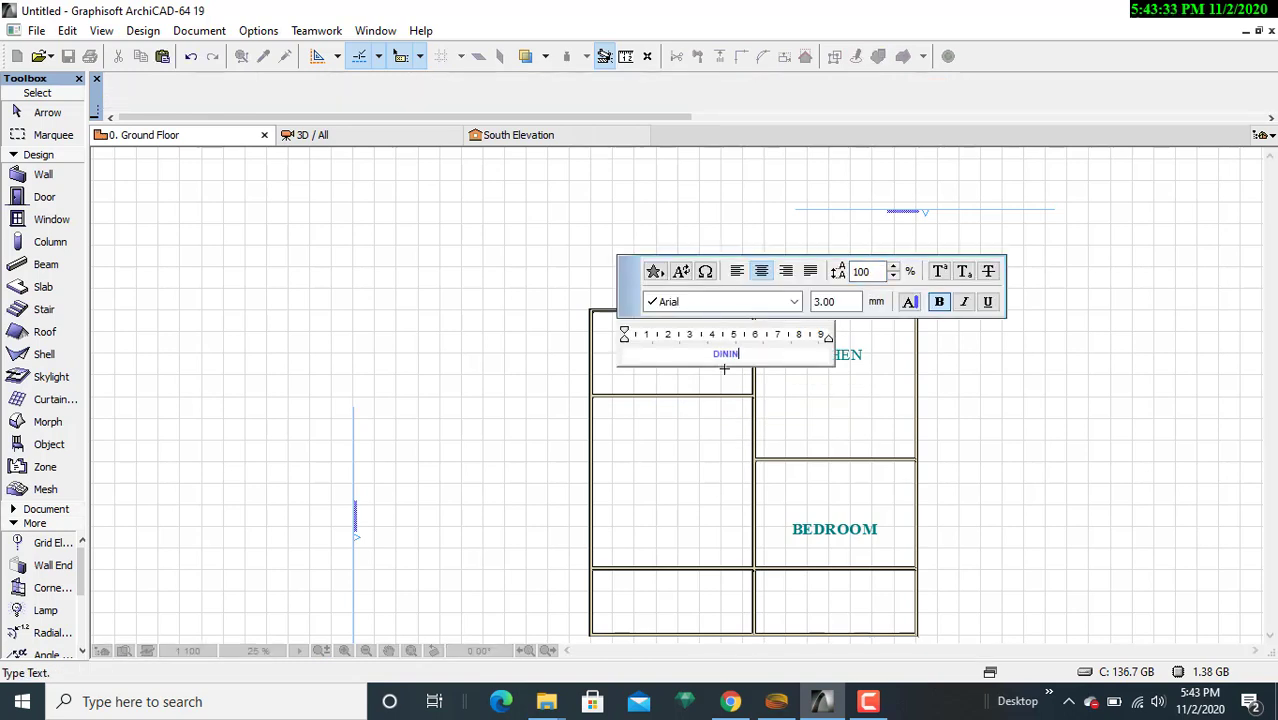
pyautogui.write('G AREA')
# - Try to set the text height of the DINING AREA label to 10 mm
pyautogui.click(828, 302)
pyautogui.moveTo(828, 302); pyautogui.dragTo(812, 304)
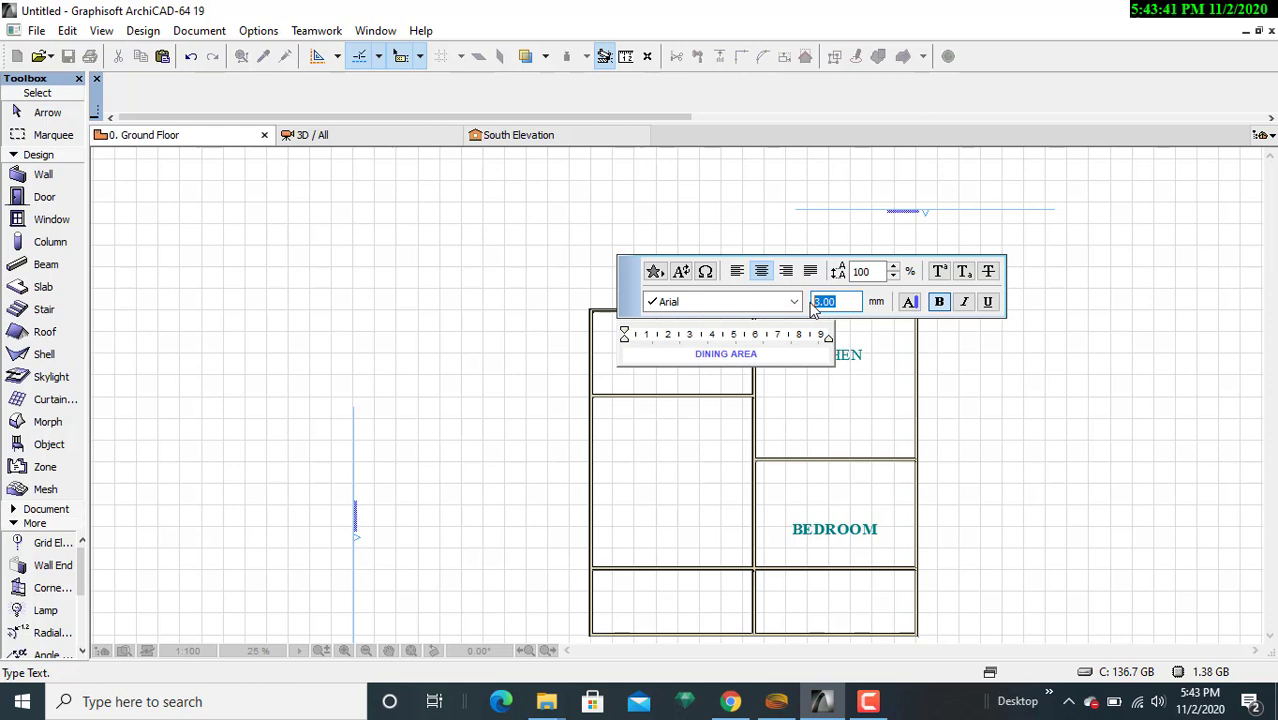
pyautogui.write('10')
pyautogui.press('Return')
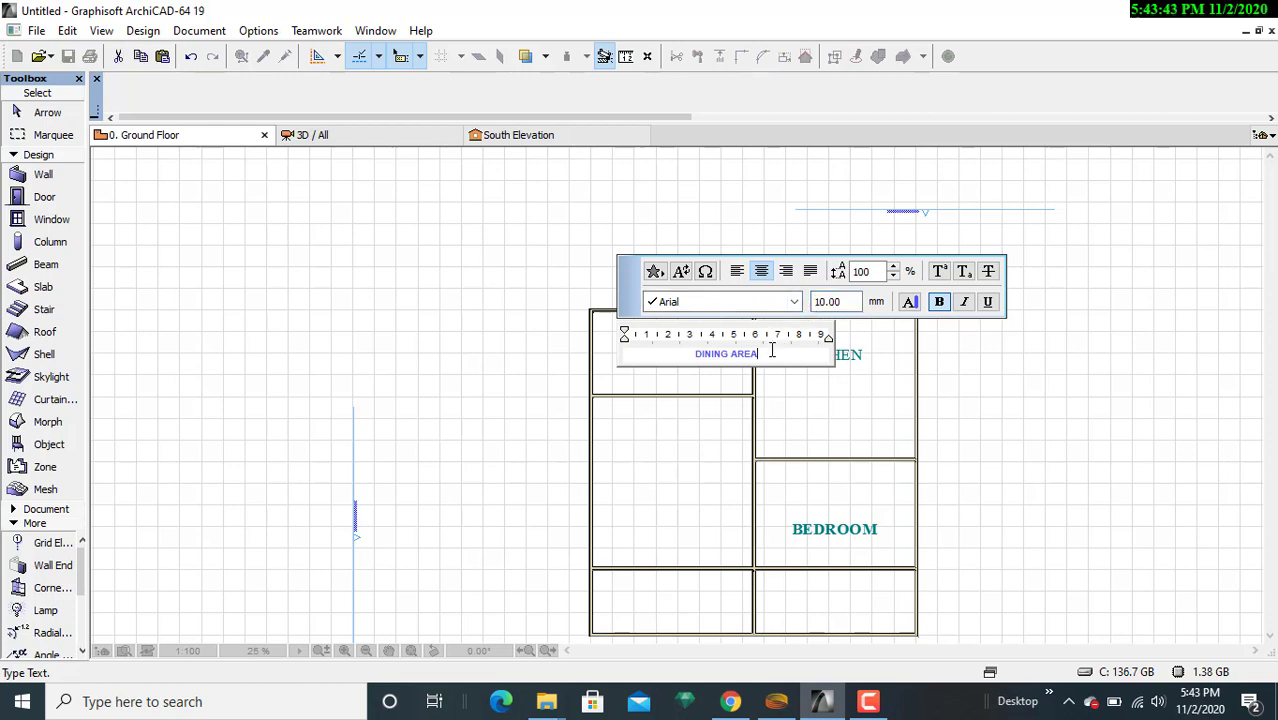
pyautogui.press('Return')
pyautogui.click(771, 355)
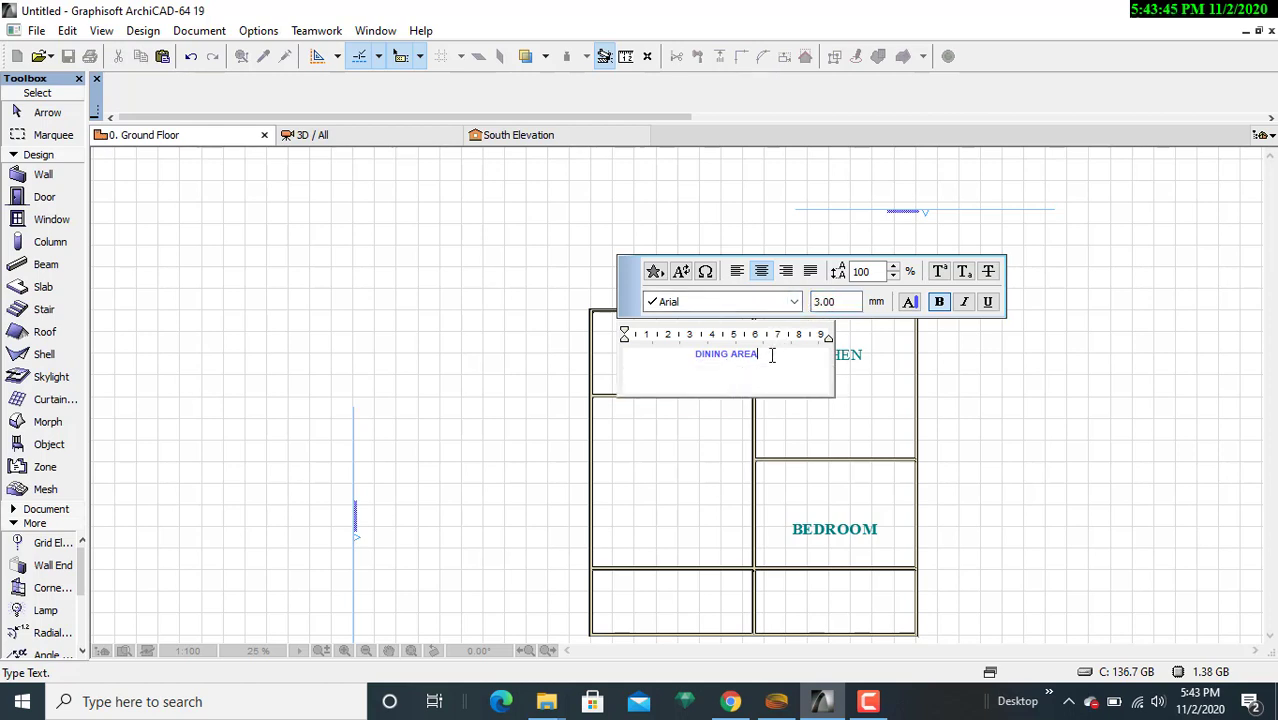
pyautogui.moveTo(771, 355); pyautogui.dragTo(678, 365)
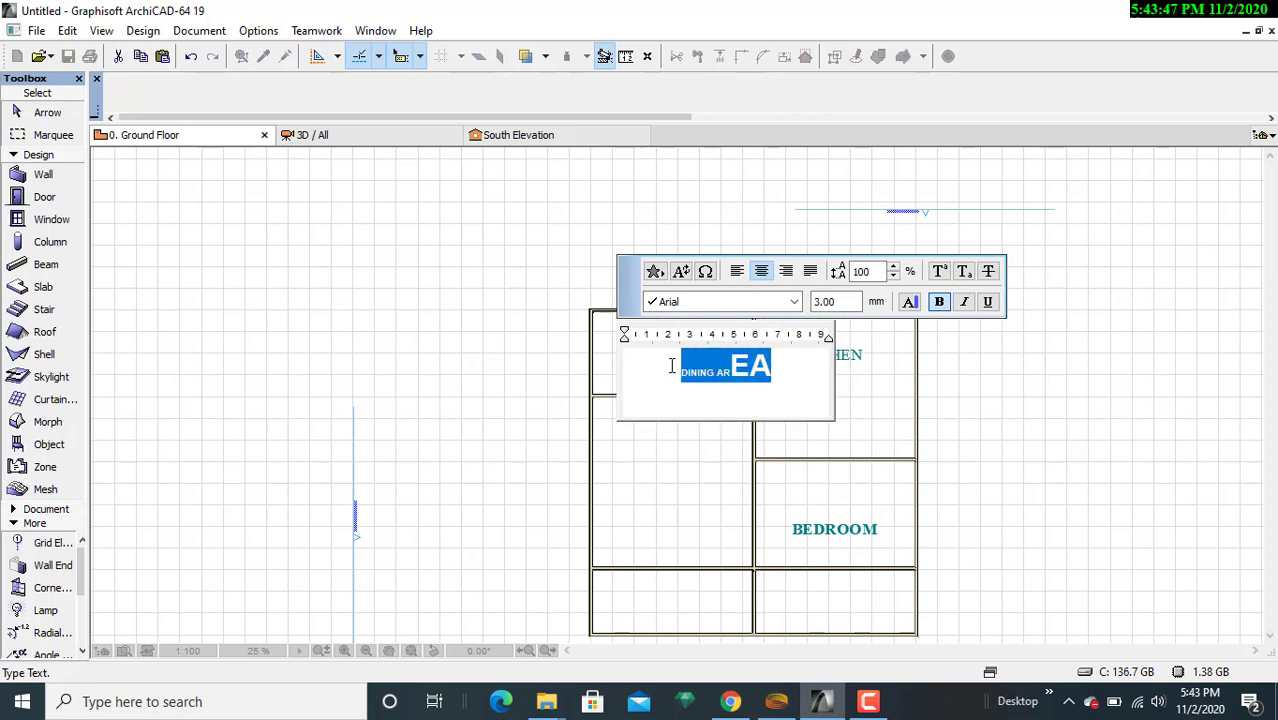
# - Erase the last letters of the DINING AREA label and retype them as REA
pyautogui.click(771, 370)
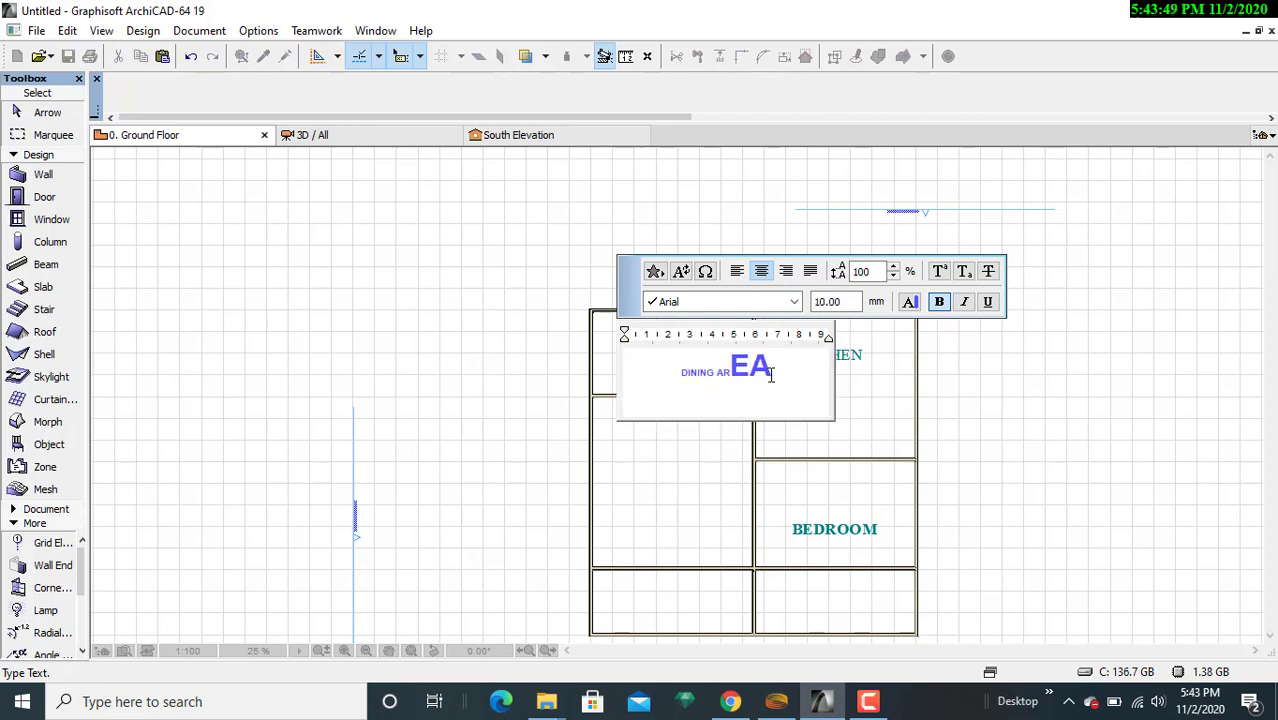
pyautogui.press('BackSpace')
pyautogui.press('BackSpace')
pyautogui.press('BackSpace')
pyautogui.write('REA')
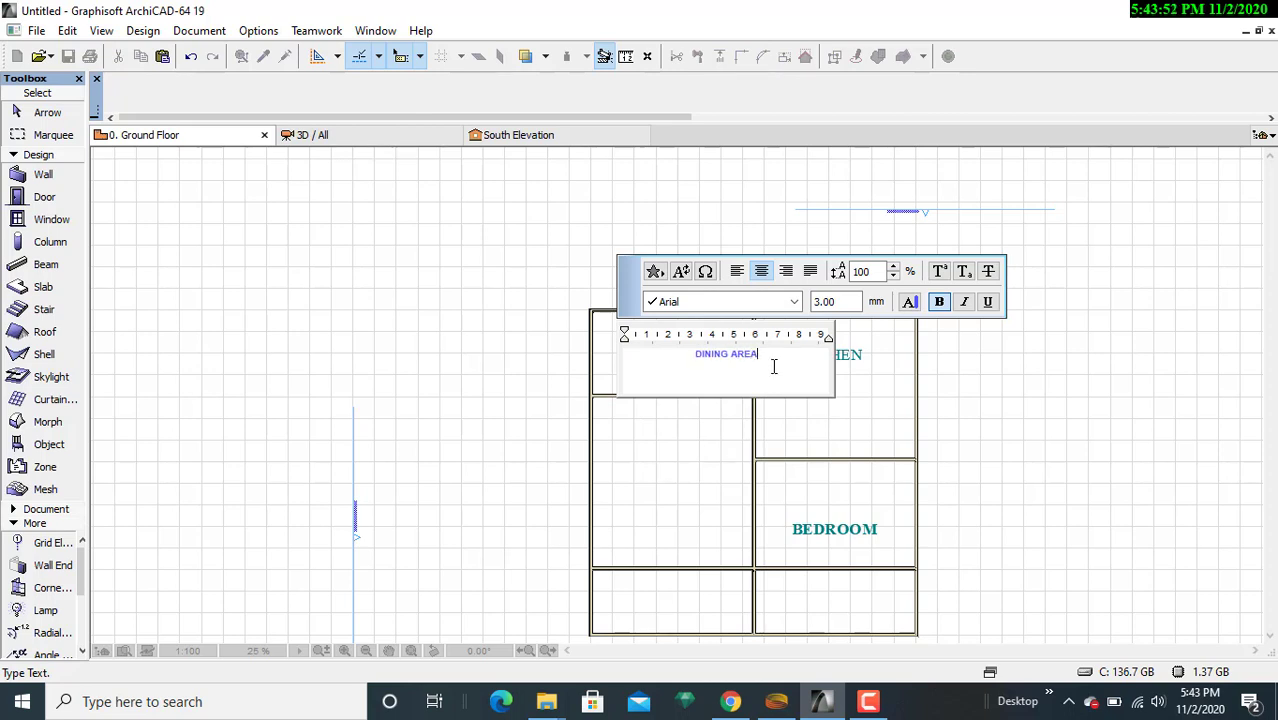
pyautogui.press('Return')
# - Select the entire DINING AREA text and set its height to 10 mm
pyautogui.tripleClick(686, 356)
pyautogui.click(838, 301)
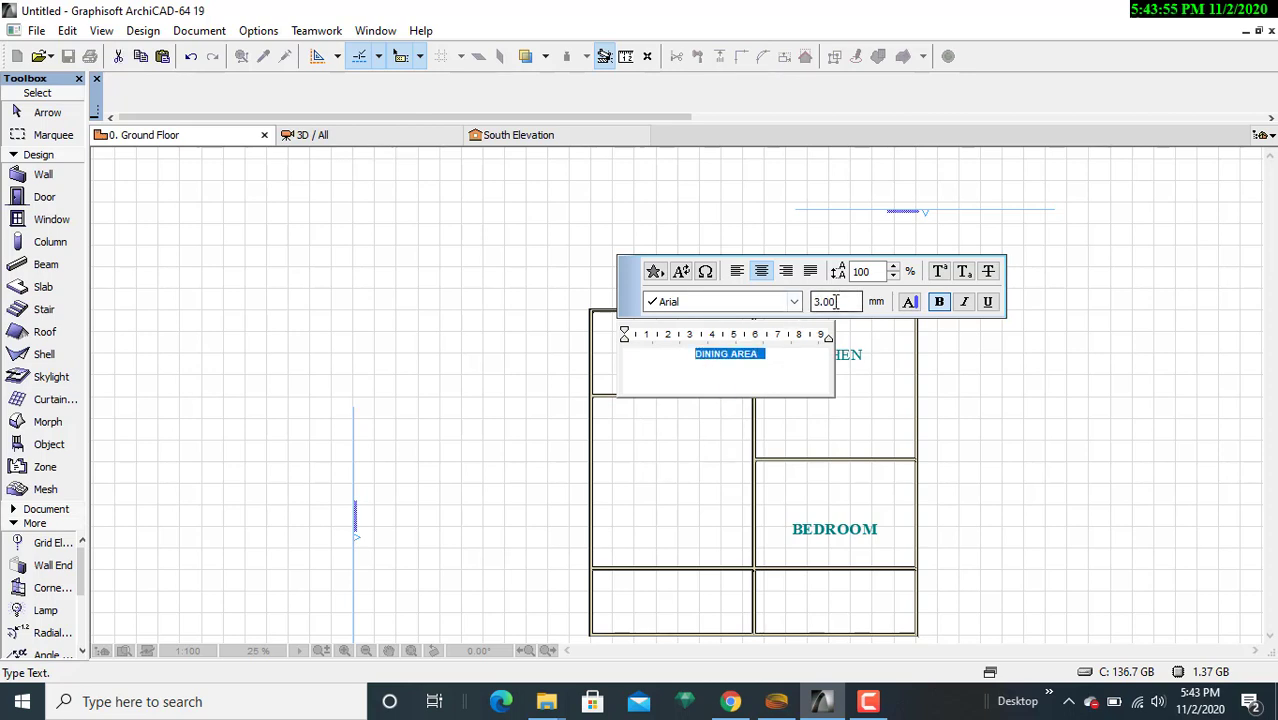
pyautogui.moveTo(838, 301); pyautogui.dragTo(815, 304)
pyautogui.write('10')
pyautogui.press('Return')
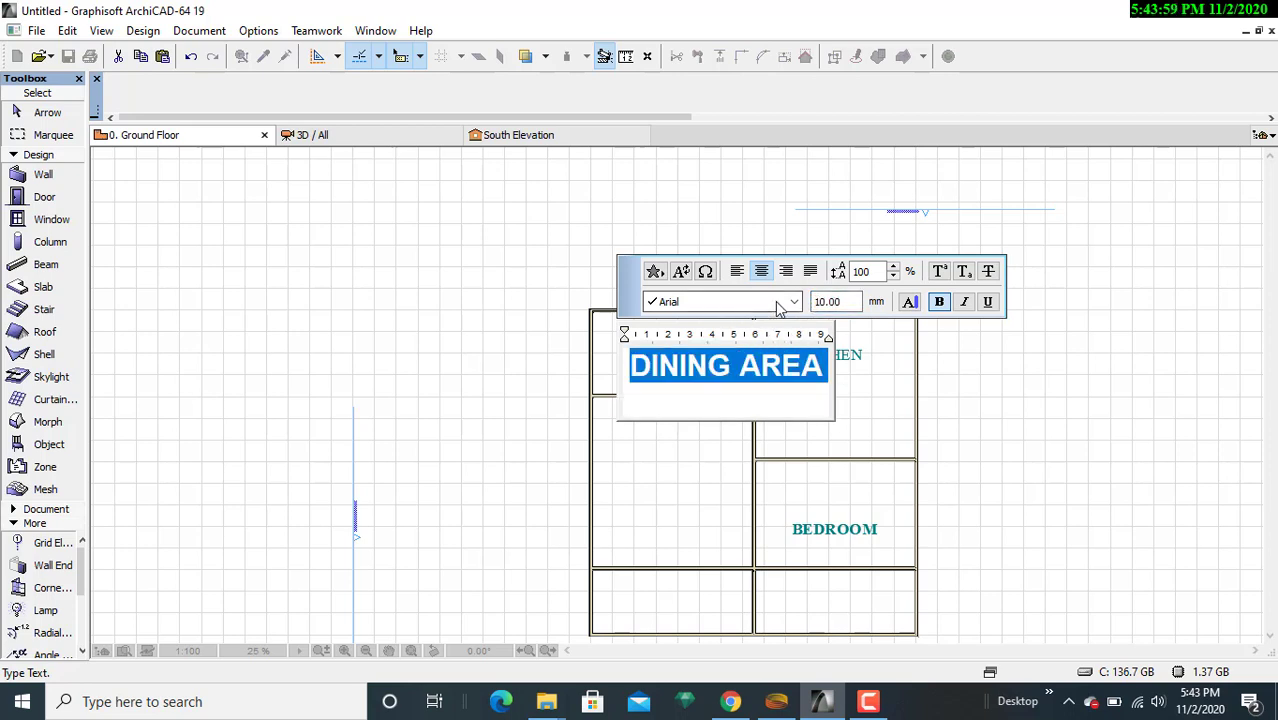
# - Change the DINING AREA text font to Times New Roman, turn off bold, and finish editing the label
pyautogui.click(794, 302)
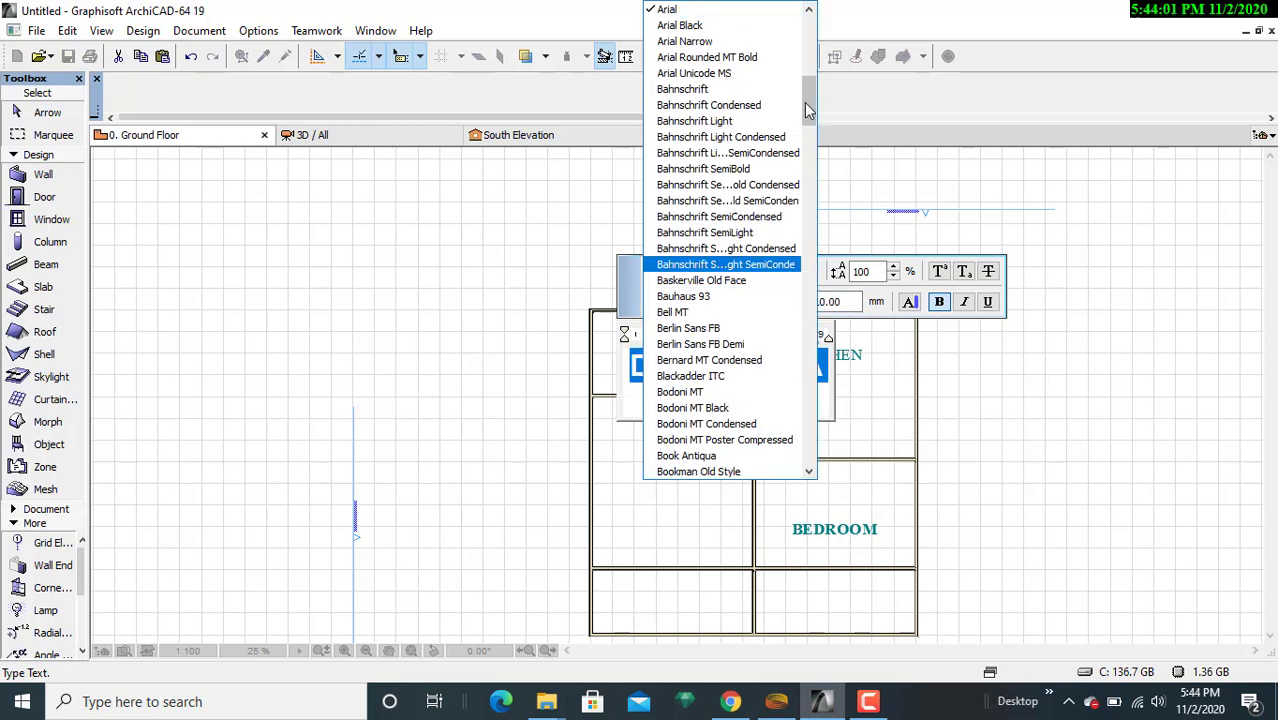
pyautogui.moveTo(807, 105); pyautogui.dragTo(819, 421)
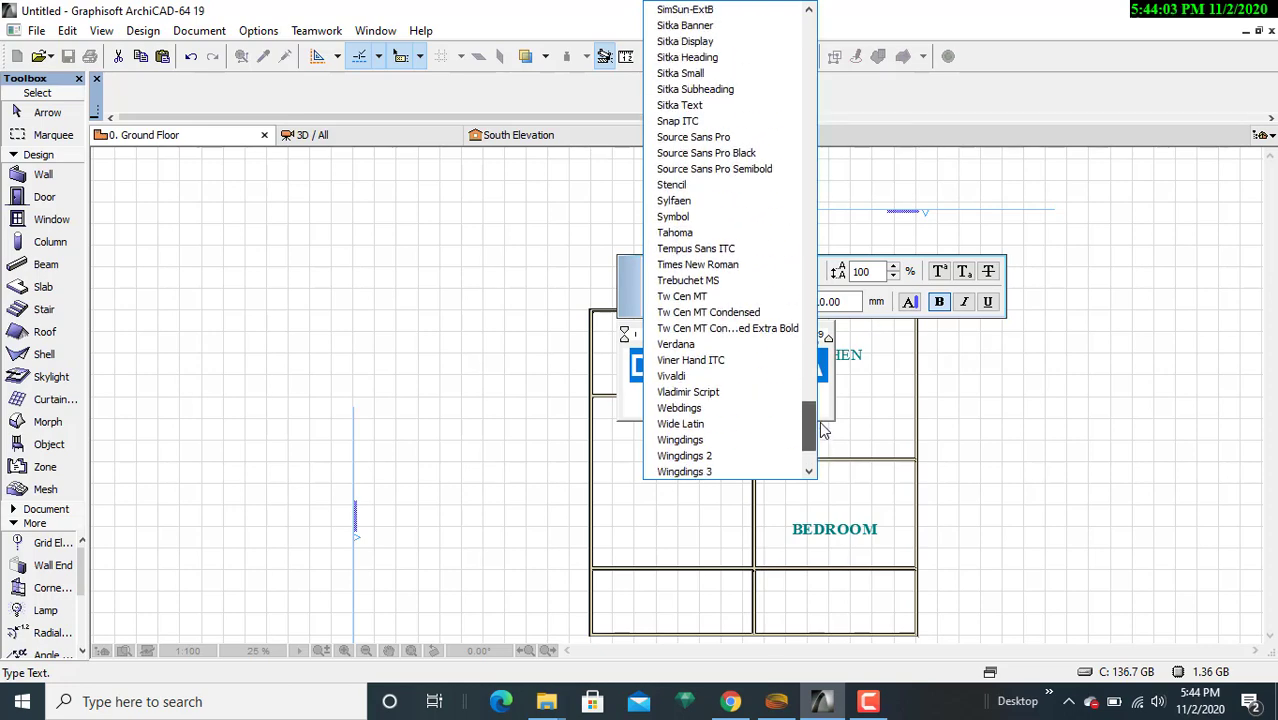
pyautogui.click(736, 264)
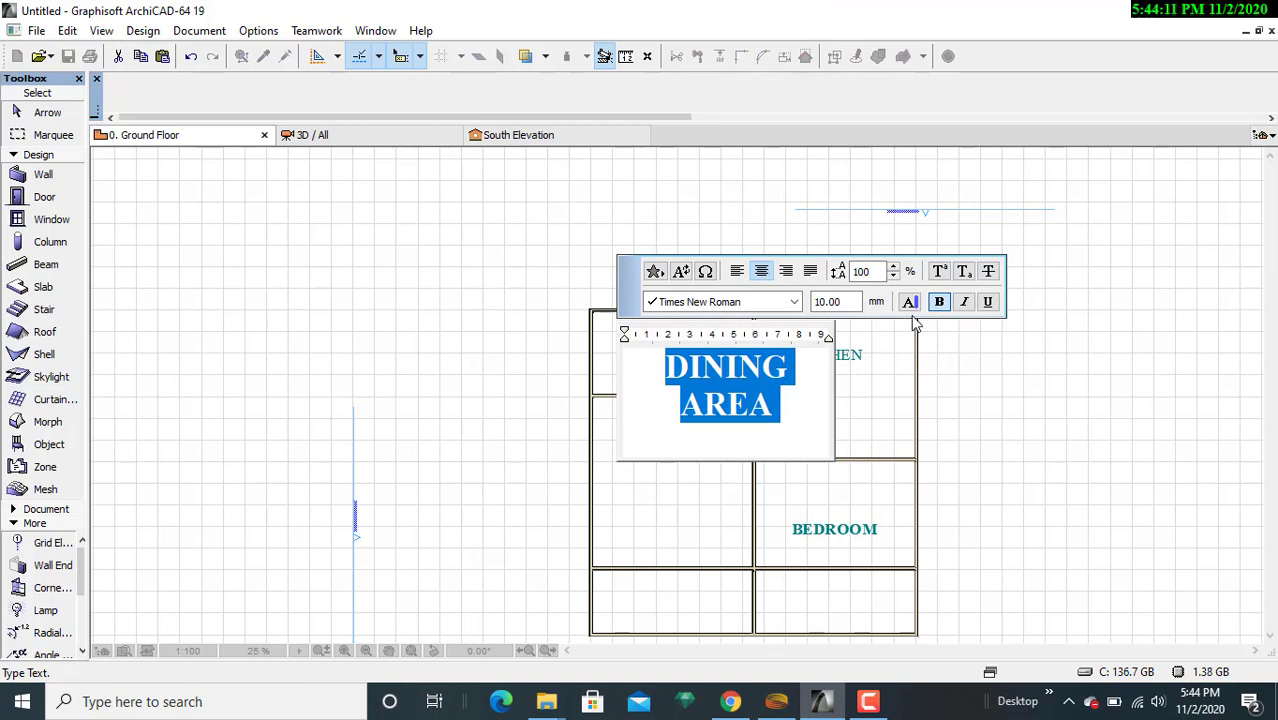
pyautogui.click(940, 303)
pyautogui.click(844, 412)
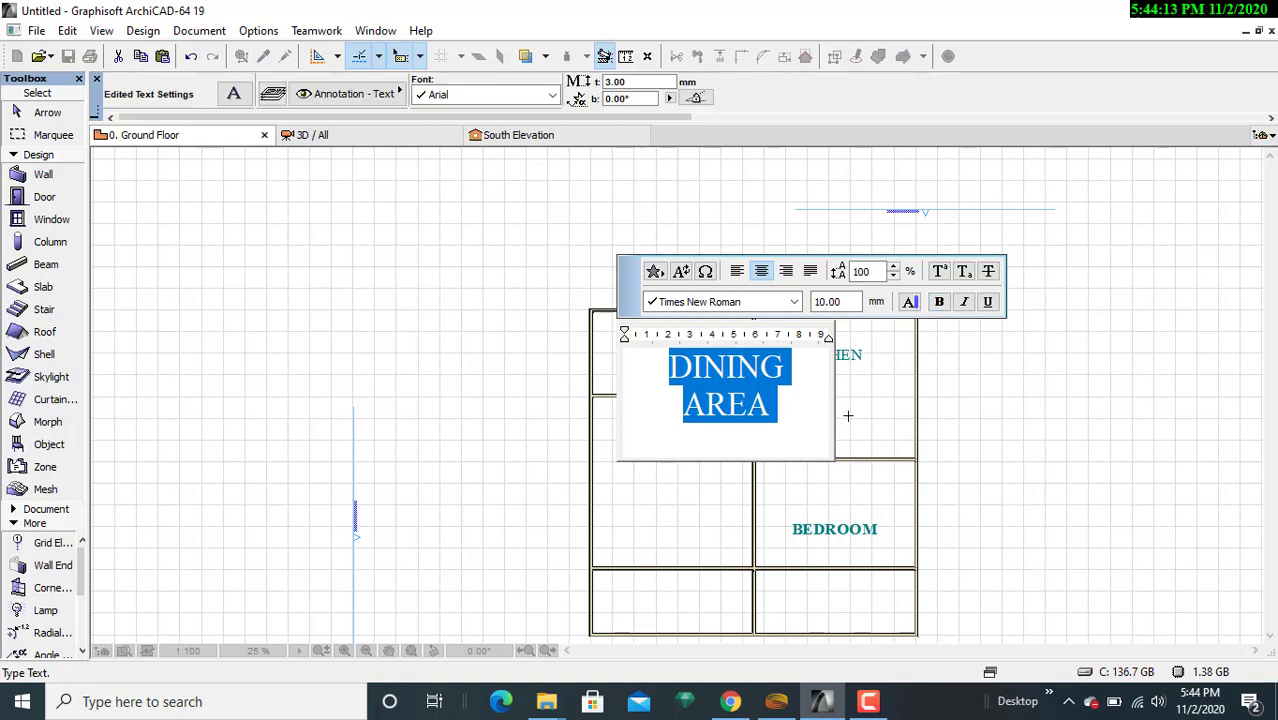
pyautogui.click(819, 356)
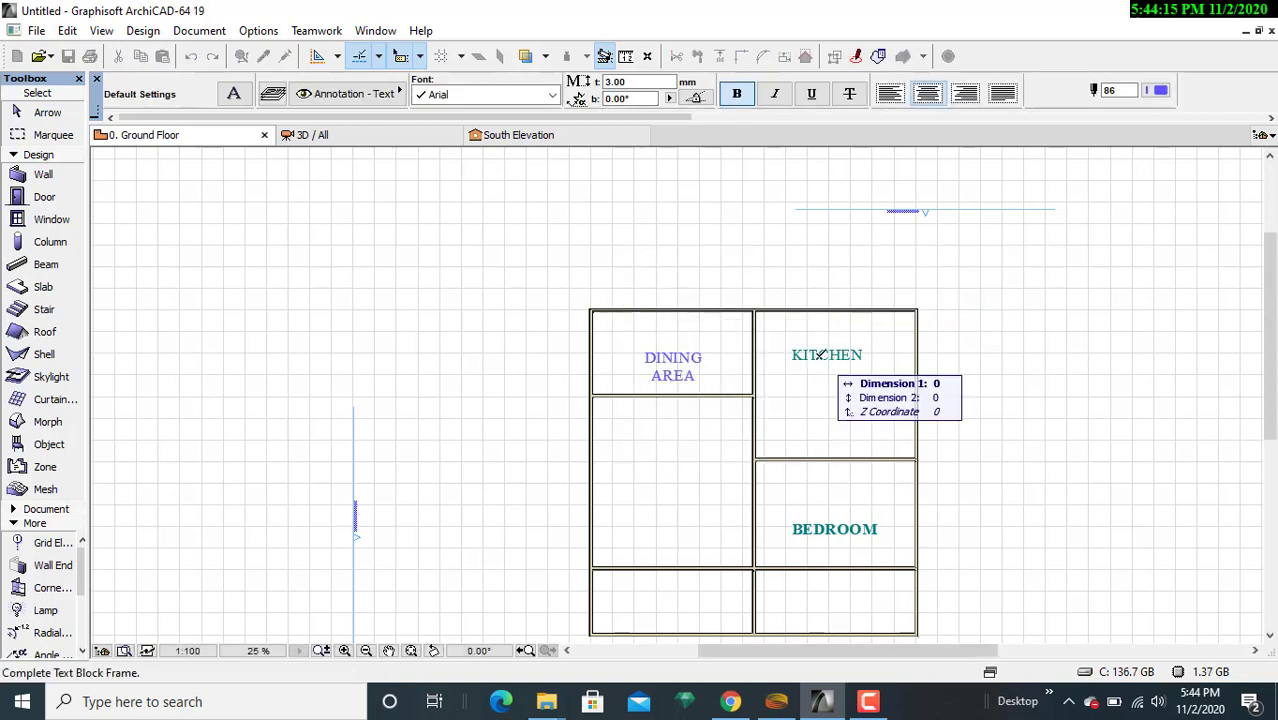
pyautogui.press('Escape')
pyautogui.press('Escape')
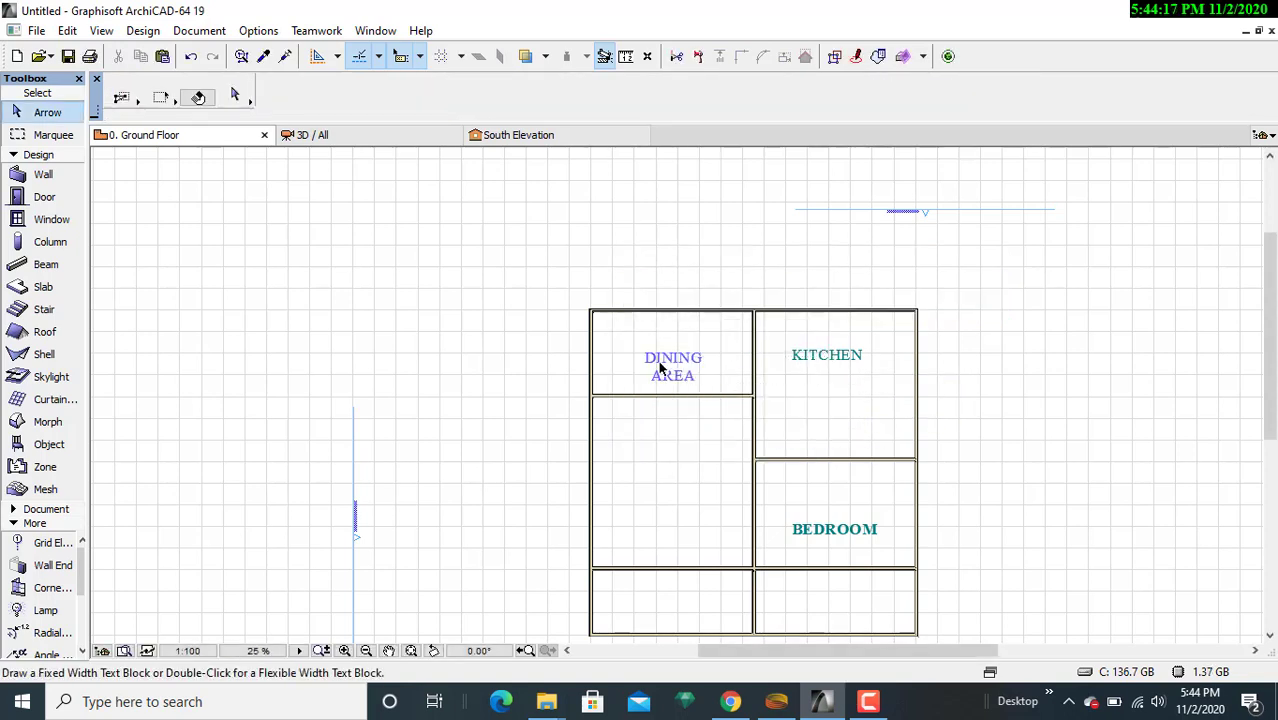
# - Set the pen colour of the DINING AREA label to 6
pyautogui.click(629, 347)
pyautogui.click(718, 389)
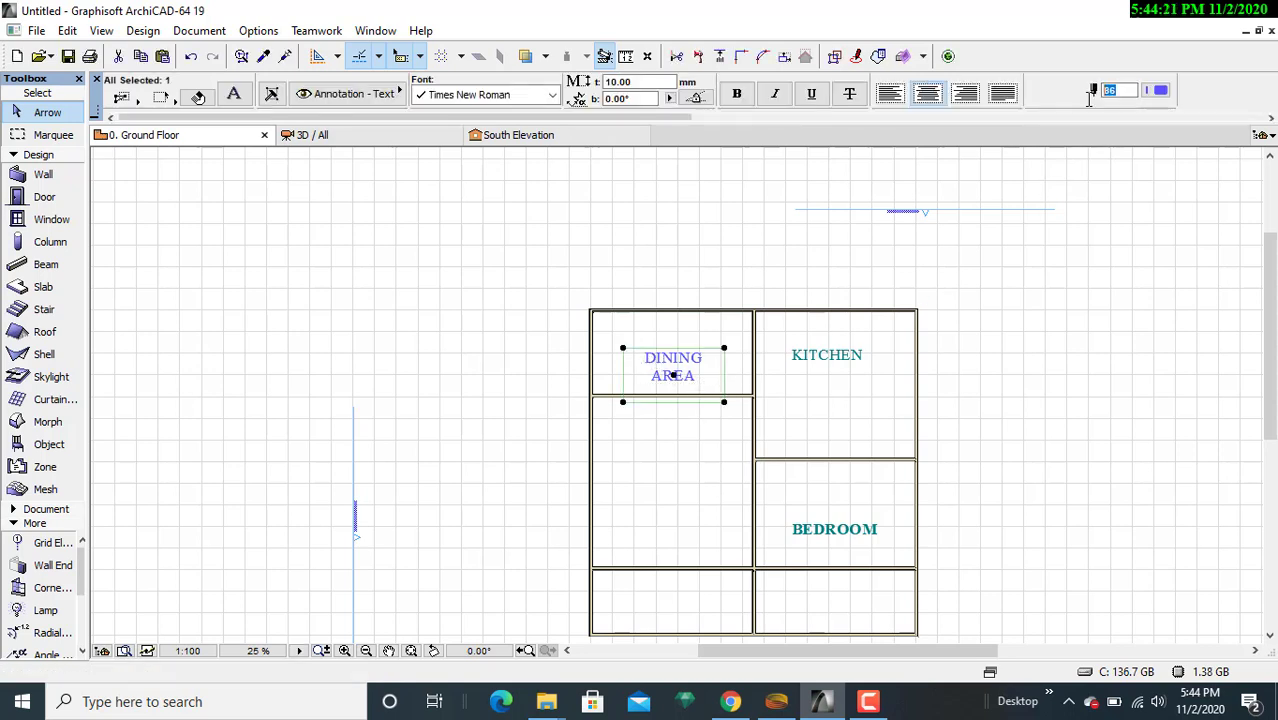
pyautogui.click(1110, 90)
pyautogui.write('6')
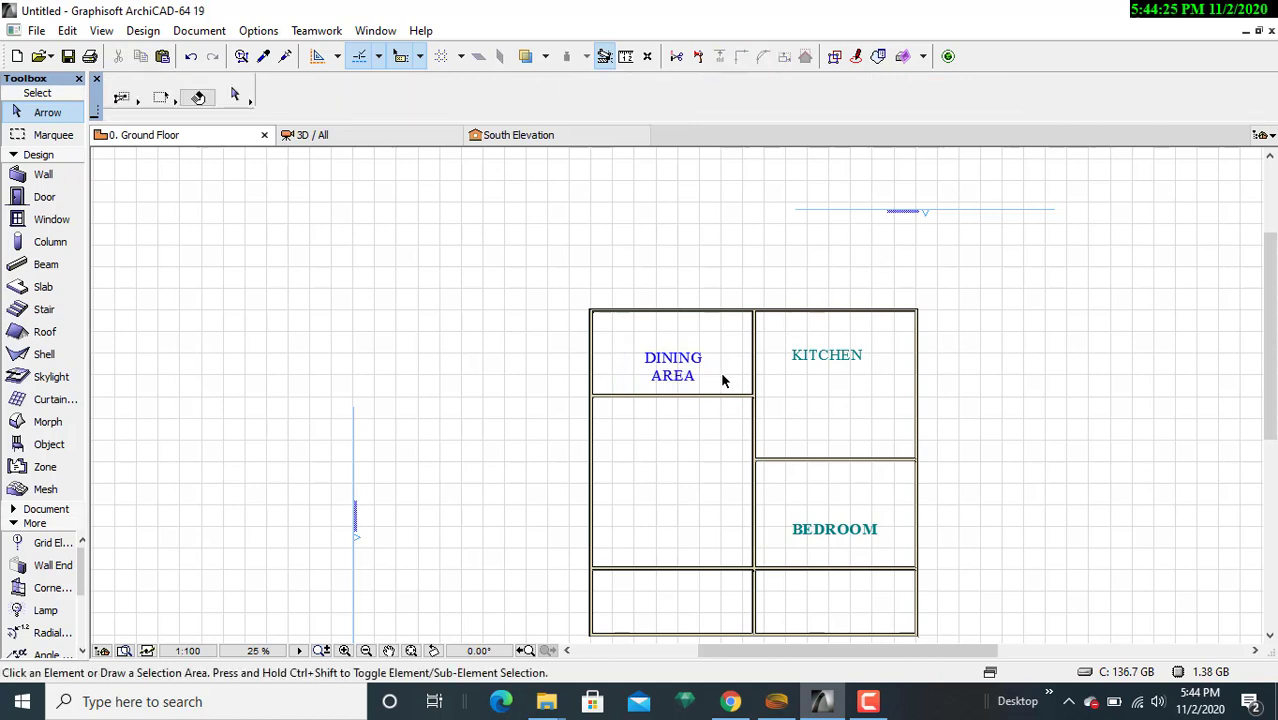
pyautogui.click(676, 379)
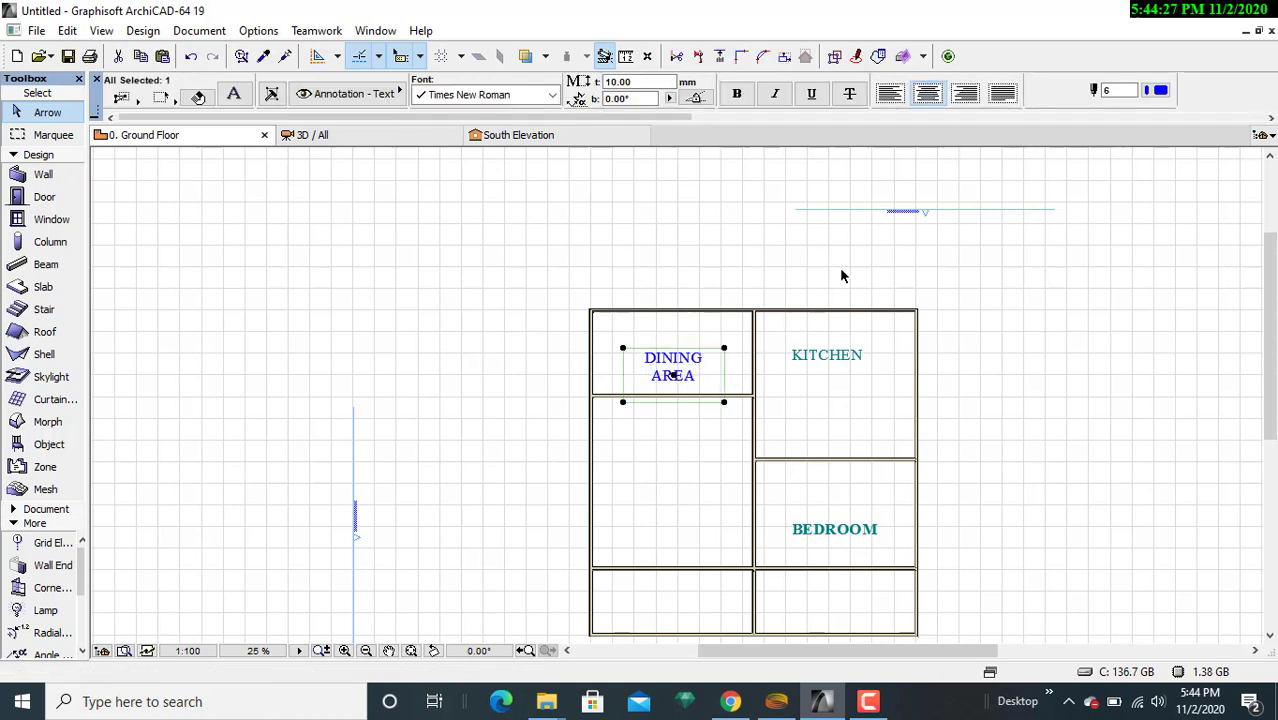
pyautogui.click(1108, 91)
pyautogui.click(845, 393)
pyautogui.click(639, 349)
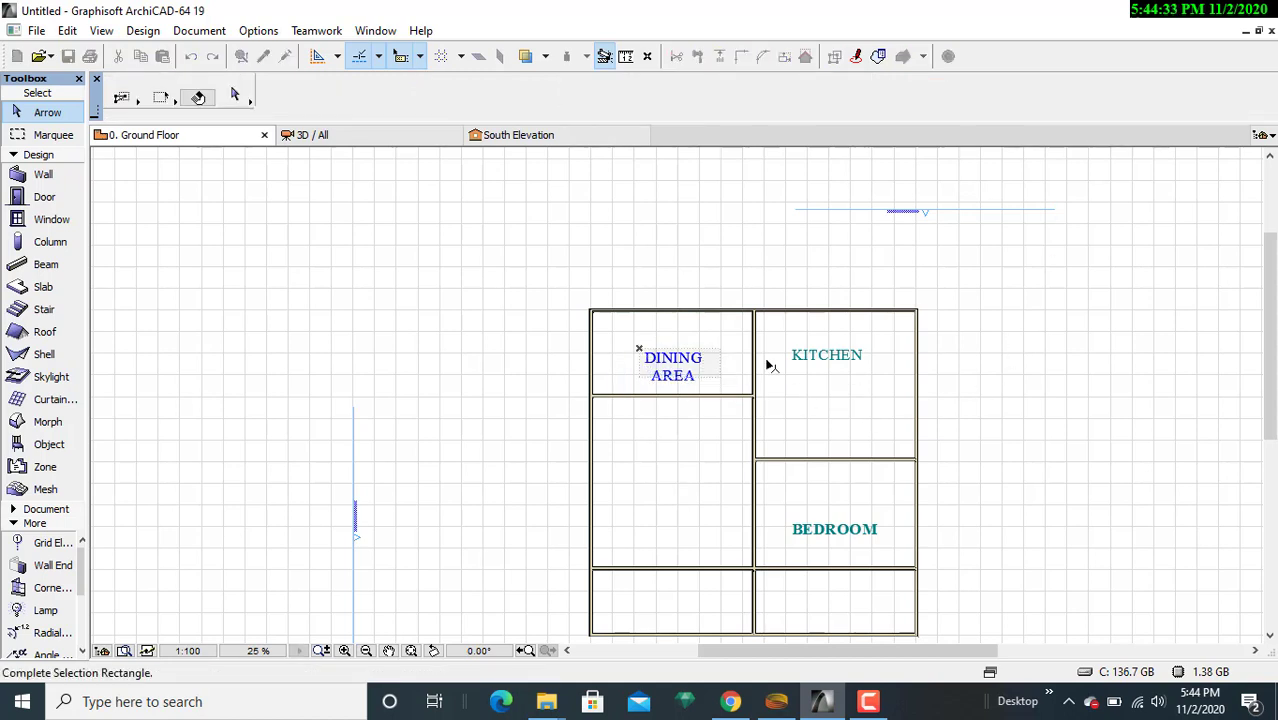
pyautogui.click(722, 390)
pyautogui.click(796, 386)
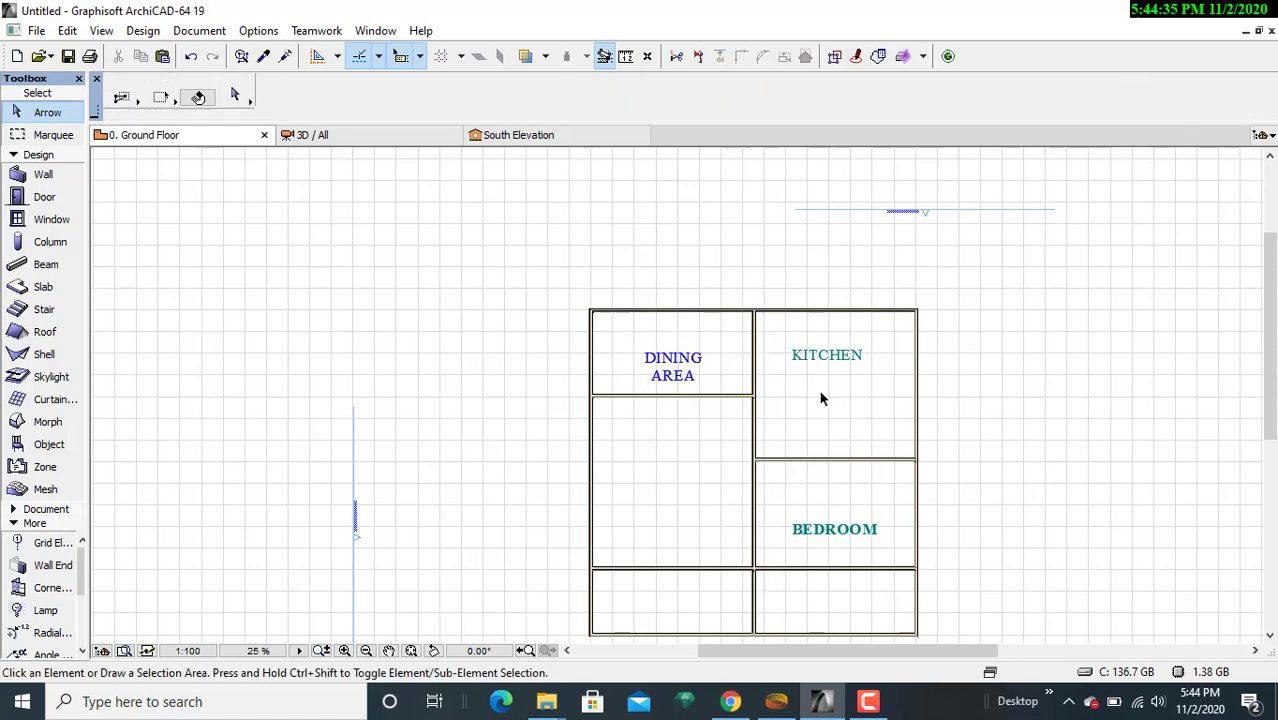
# - Place a text block in the room below DINING AREA and enter LIVING ROOM as its label
pyautogui.scroll(-3, 819, 390)
pyautogui.moveTo(819, 389); pyautogui.dragTo(739, 322, button='middle')
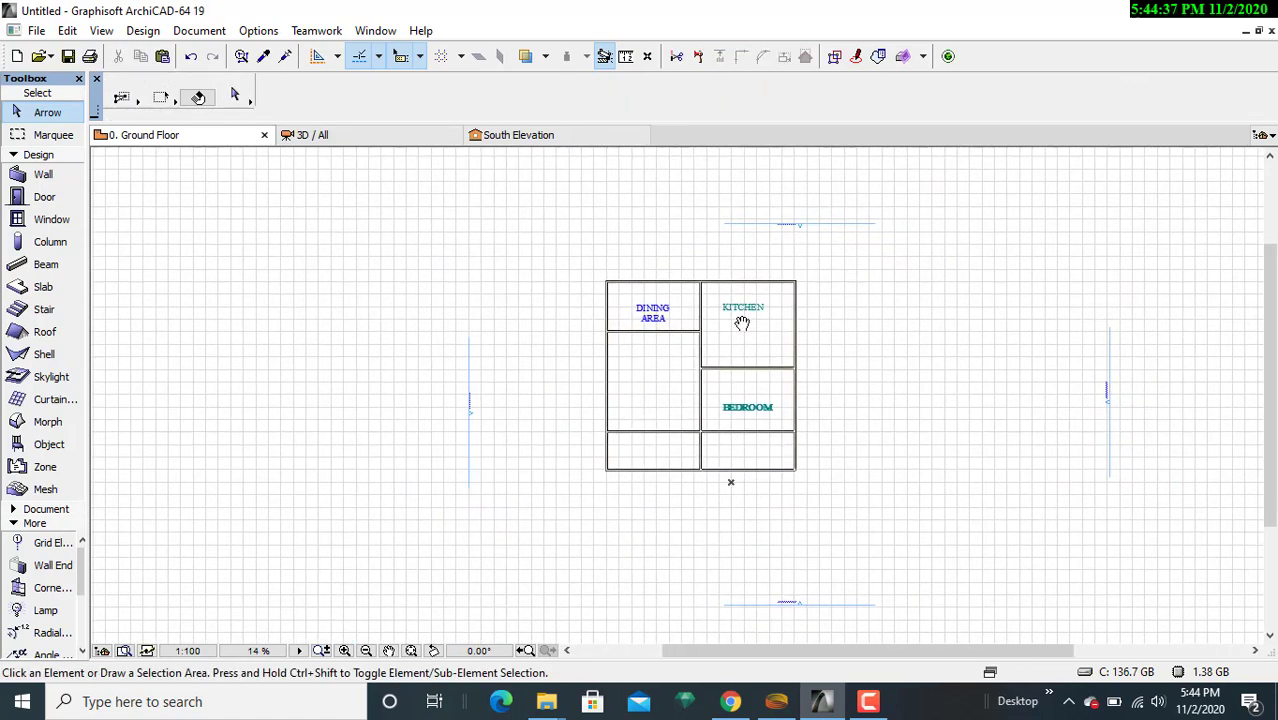
pyautogui.scroll(2, 858, 340)
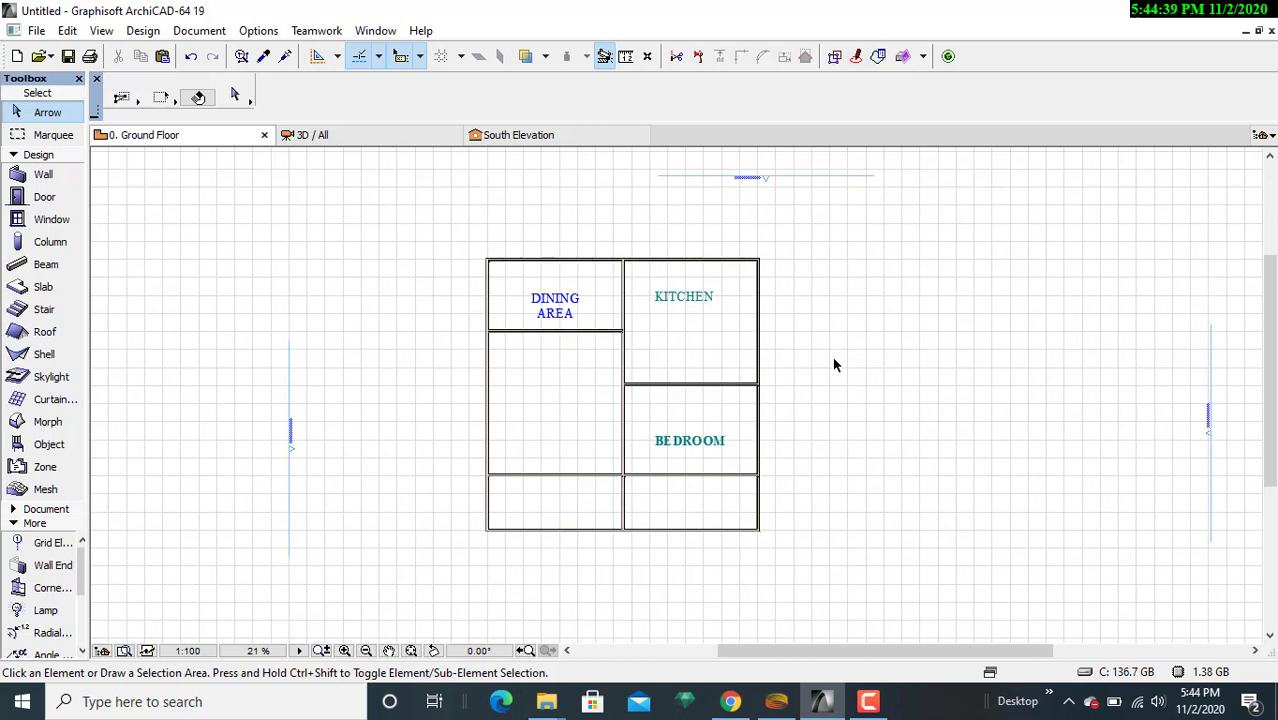
pyautogui.scroll(1, 836, 364)
pyautogui.click(449, 404)
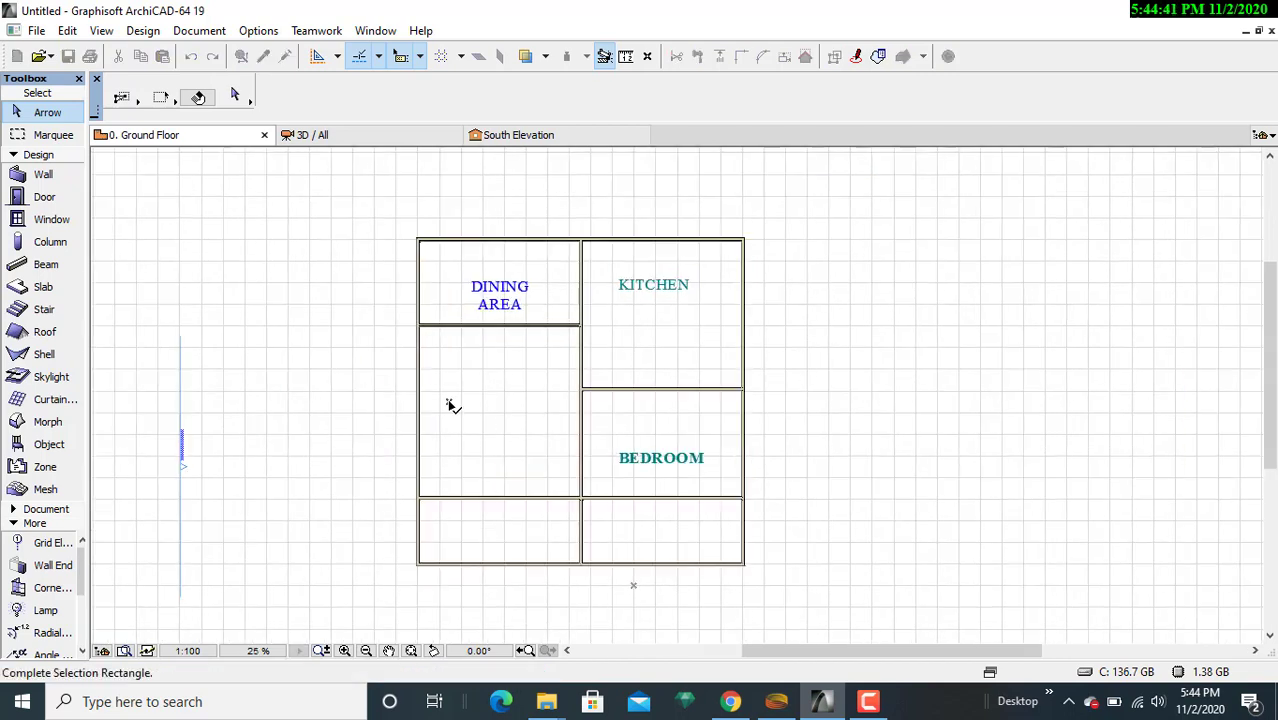
pyautogui.click(452, 407)
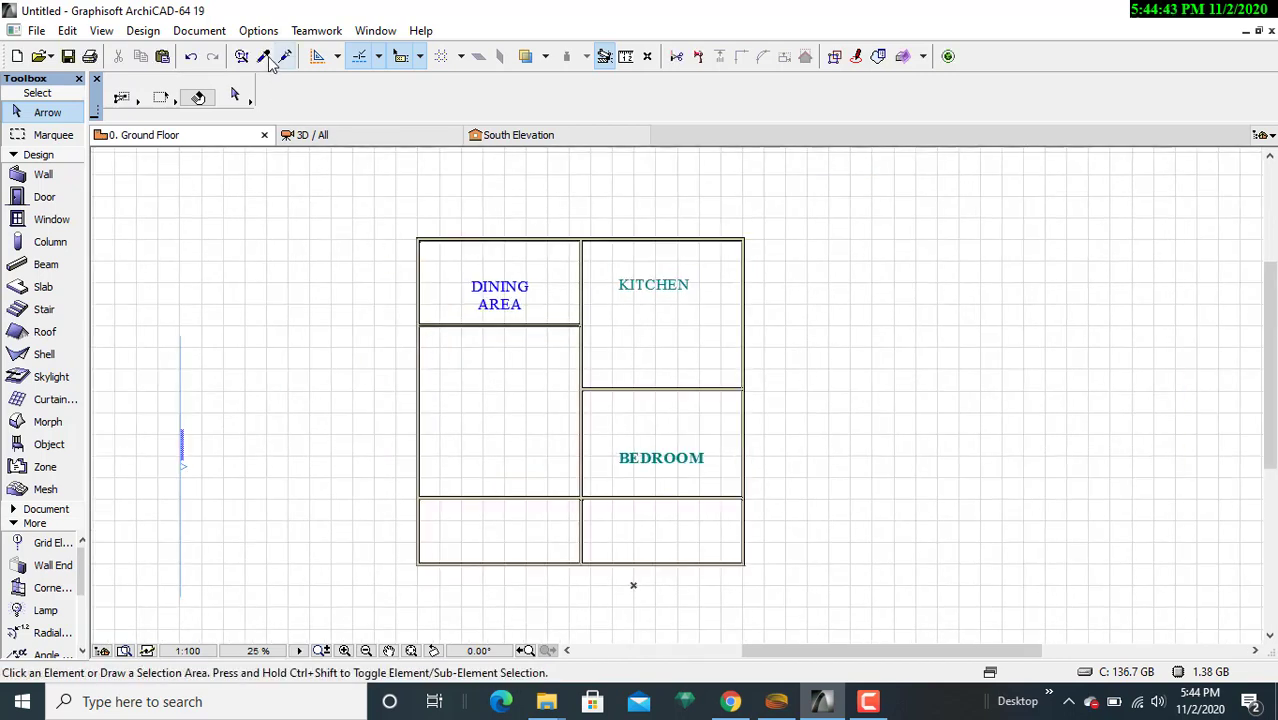
pyautogui.click(199, 31)
pyautogui.moveTo(251, 55)
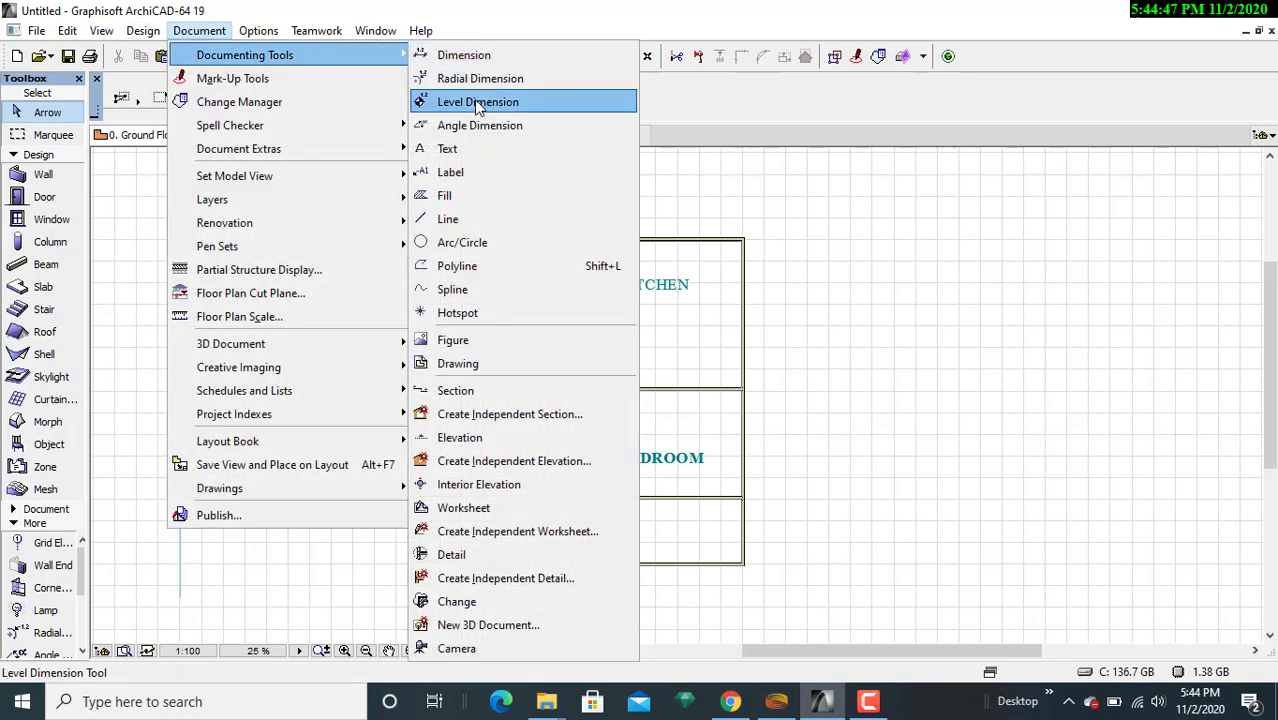
pyautogui.click(450, 148)
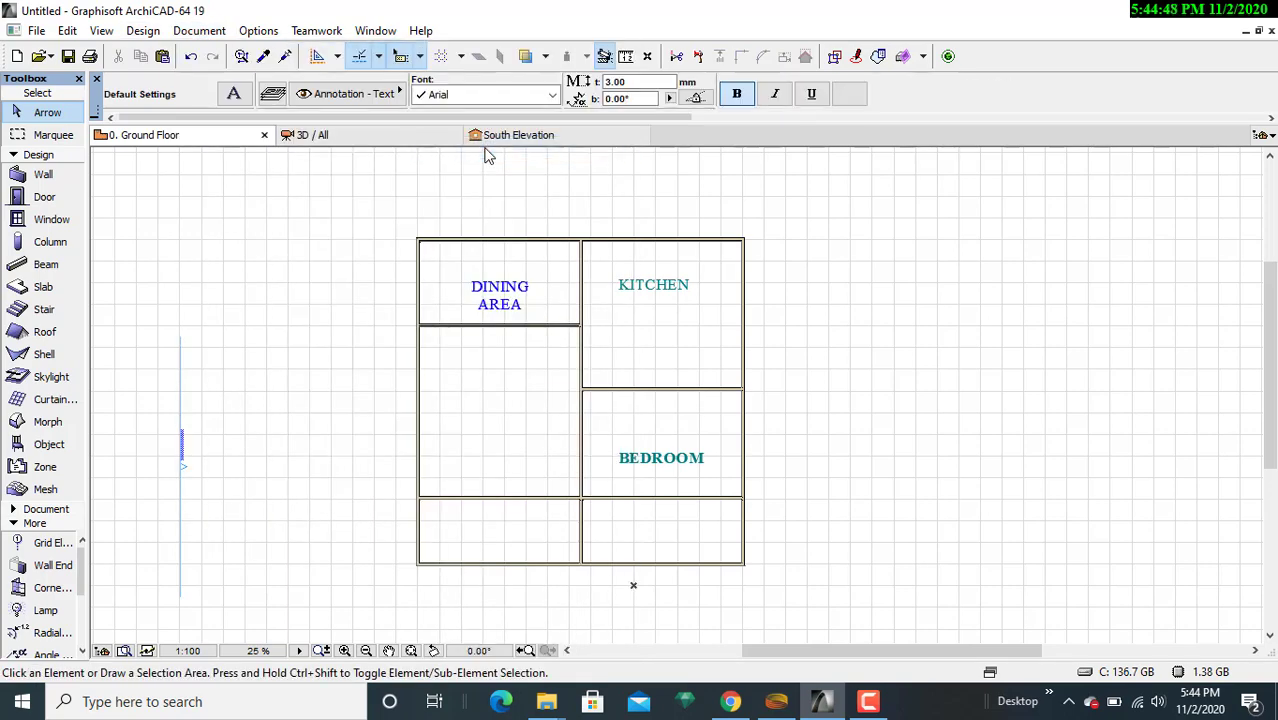
pyautogui.click(447, 399)
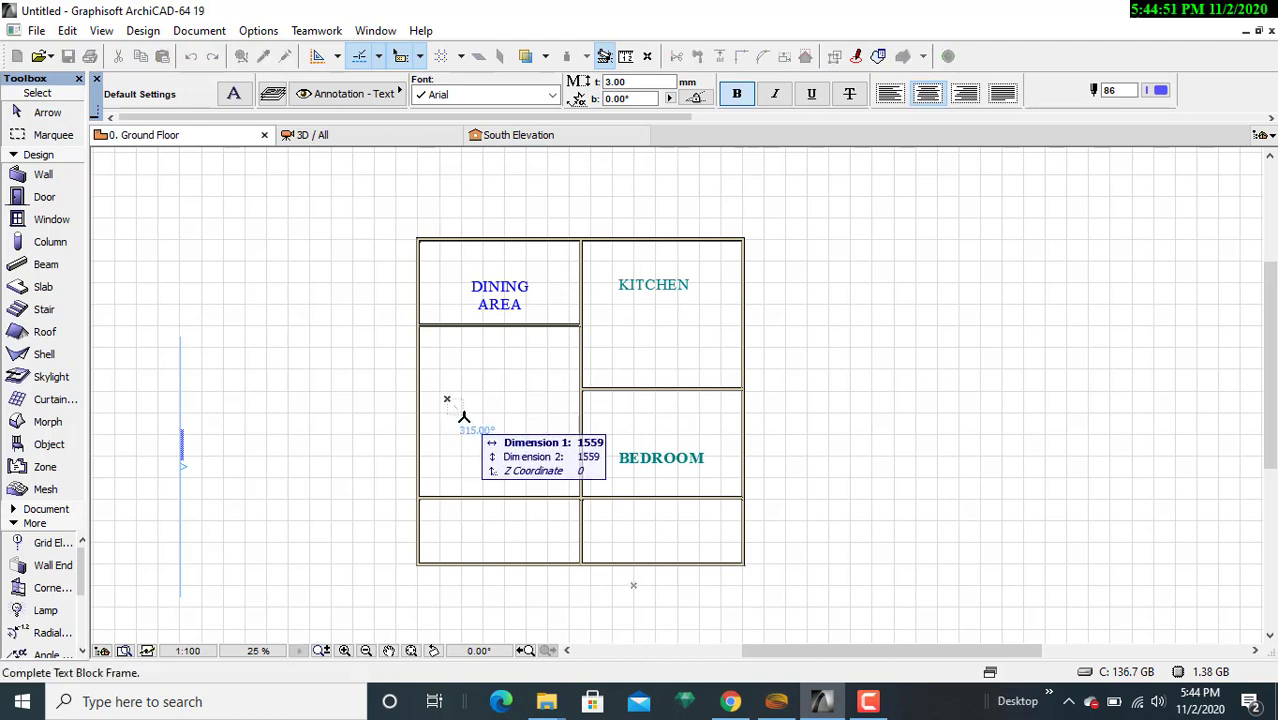
pyautogui.click(542, 420)
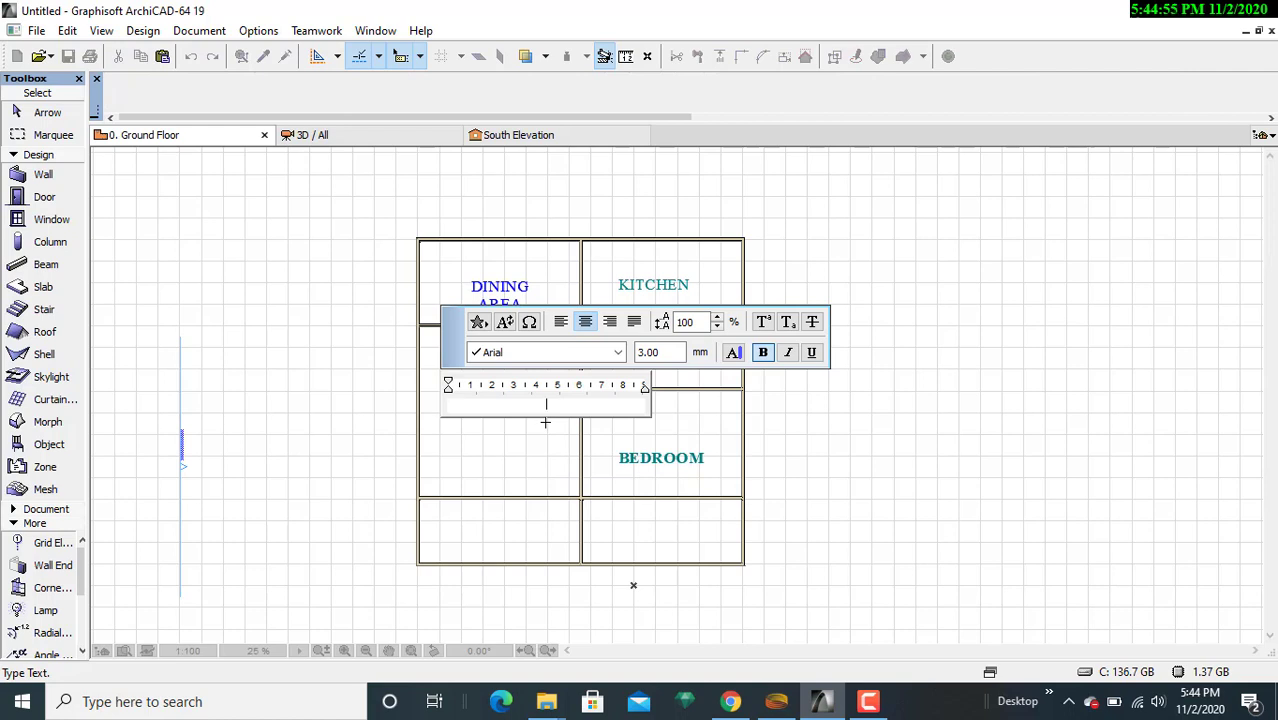
pyautogui.write('LIVING ROOM')
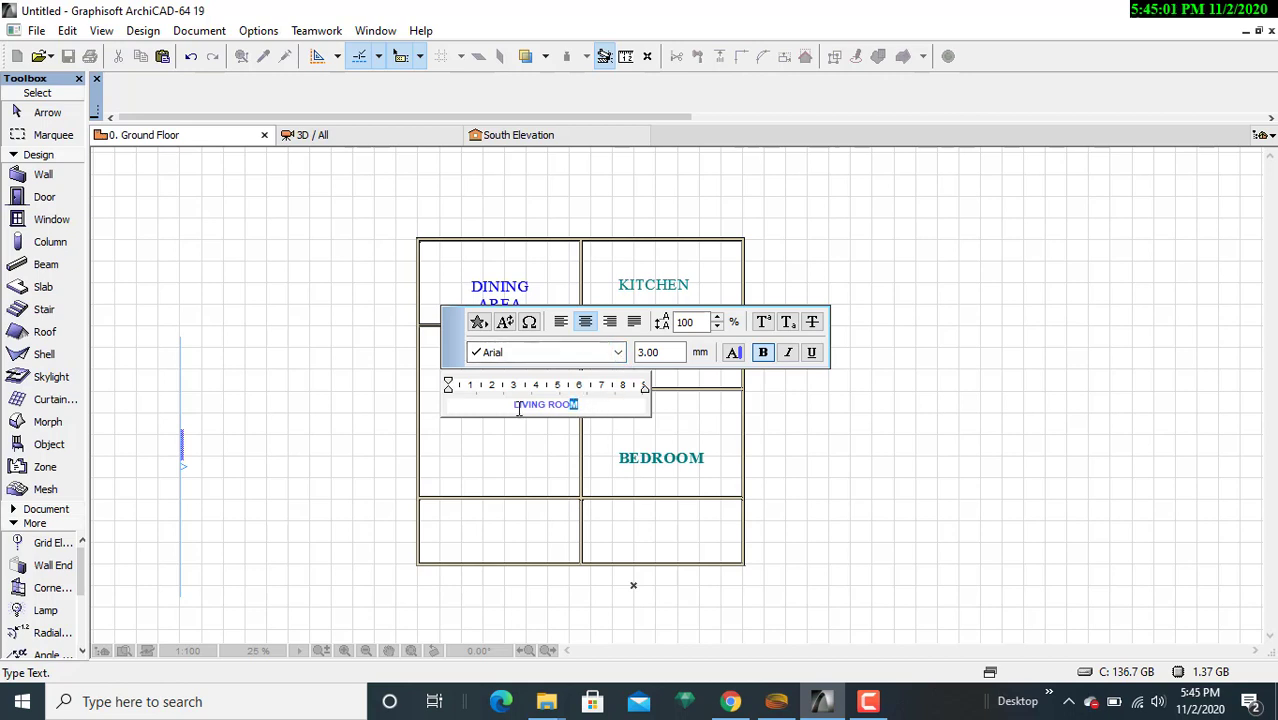
# - Set the text height of the whole LIVING ROOM label to 10 mm
pyautogui.moveTo(589, 406); pyautogui.dragTo(480, 405)
pyautogui.moveTo(684, 352); pyautogui.dragTo(630, 353)
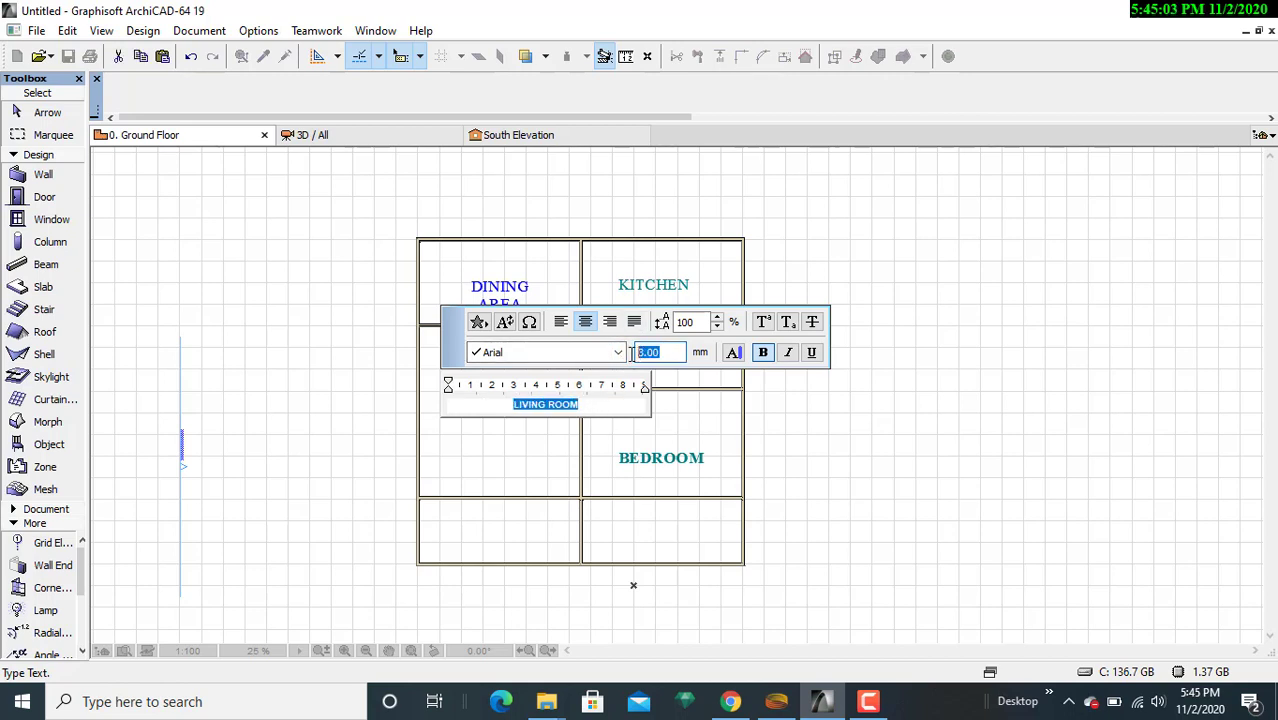
pyautogui.write('10')
pyautogui.press('Return')
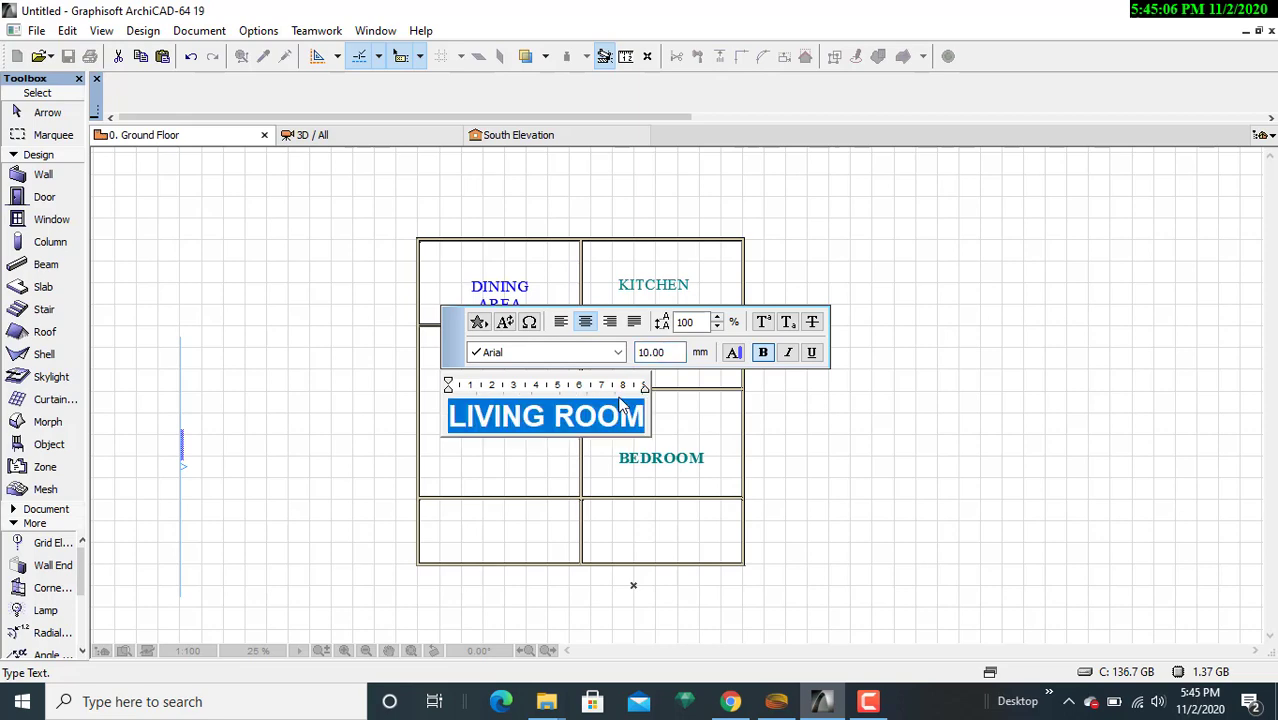
# - Change the LIVING ROOM text to non-bold Times New Roman and finish the label, leaving the Text tool
pyautogui.click(600, 352)
pyautogui.moveTo(633, 100); pyautogui.dragTo(640, 424)
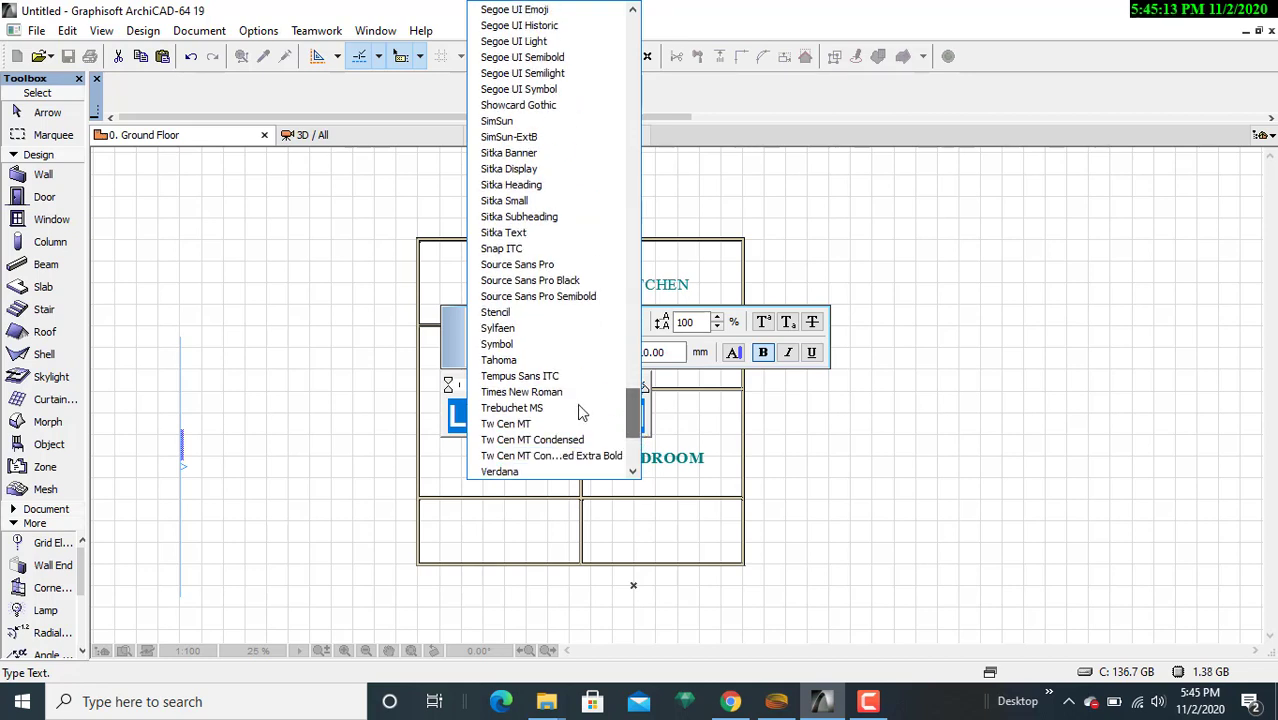
pyautogui.click(530, 393)
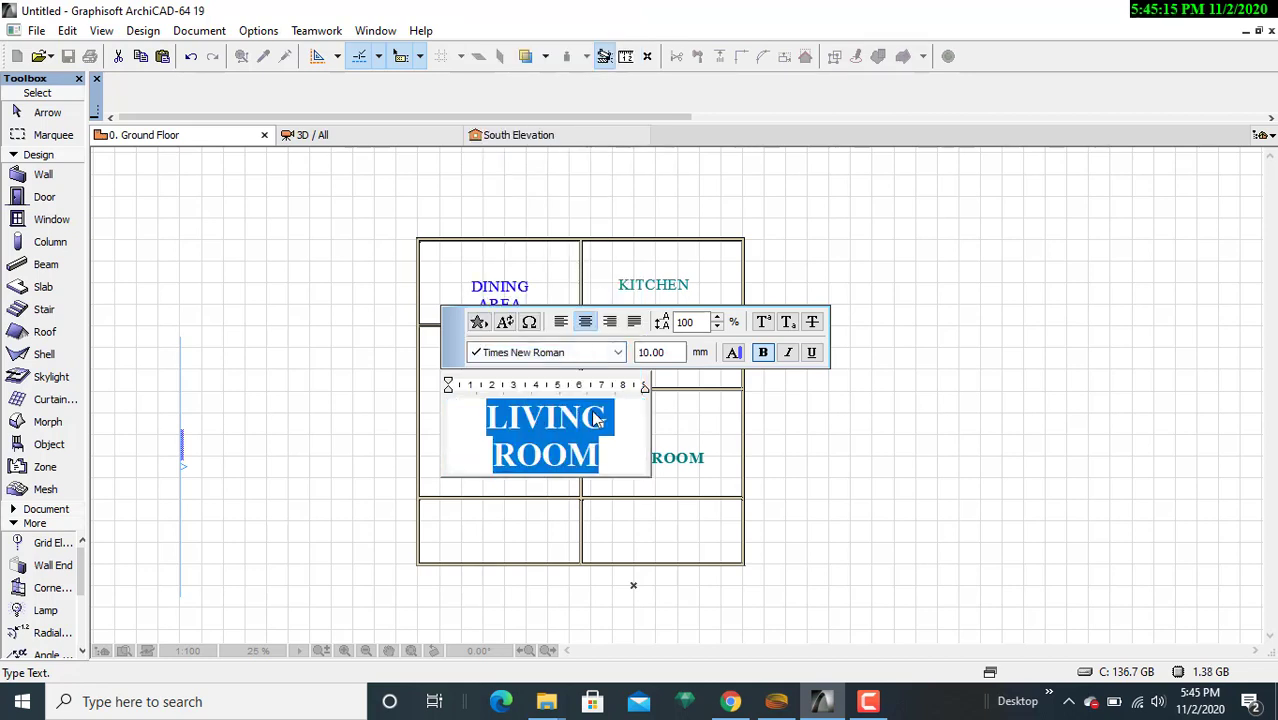
pyautogui.click(762, 352)
pyautogui.click(614, 466)
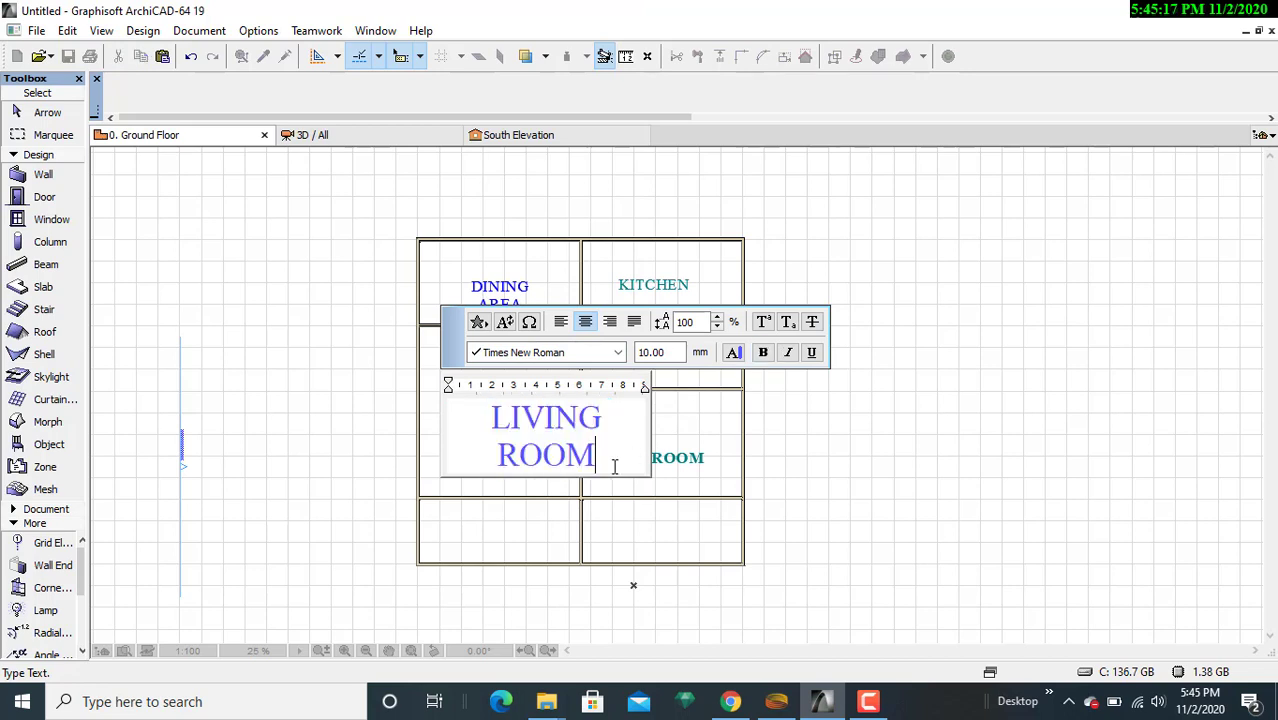
pyautogui.click(822, 476)
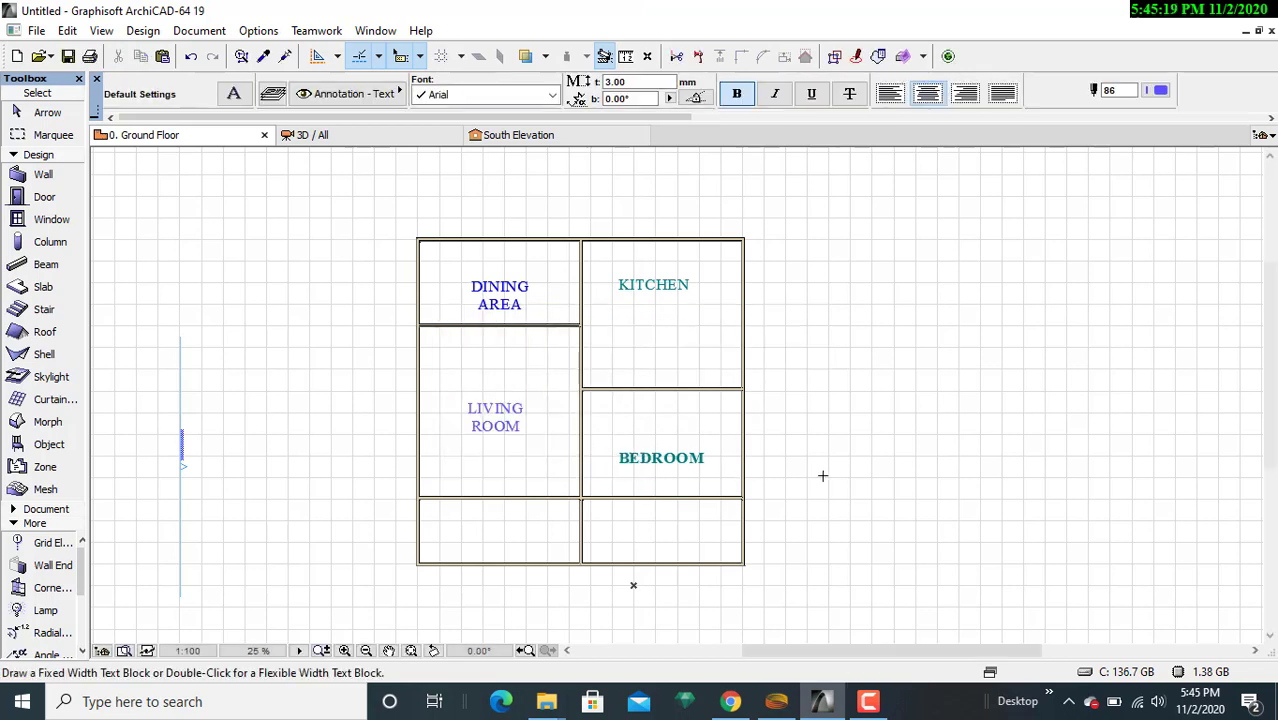
pyautogui.click(539, 430)
pyautogui.press('Escape')
pyautogui.press('Escape')
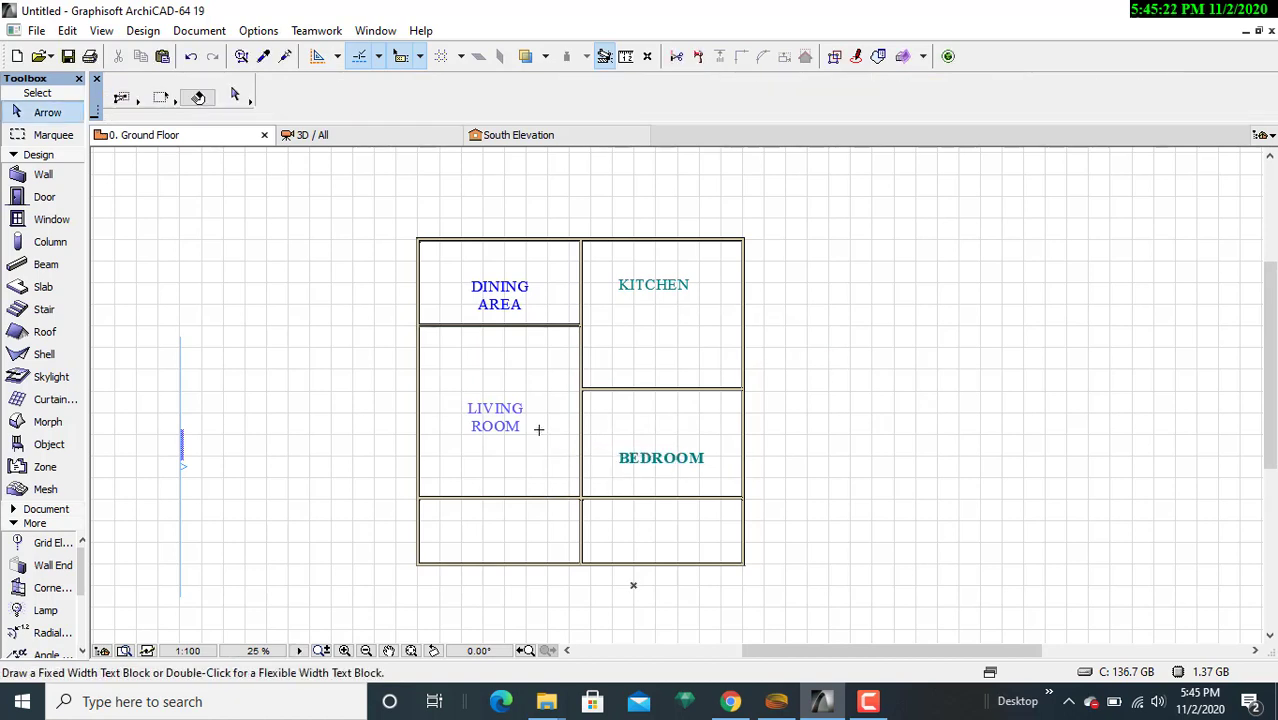
pyautogui.click(624, 468)
pyautogui.scroll(-2, 822, 340)
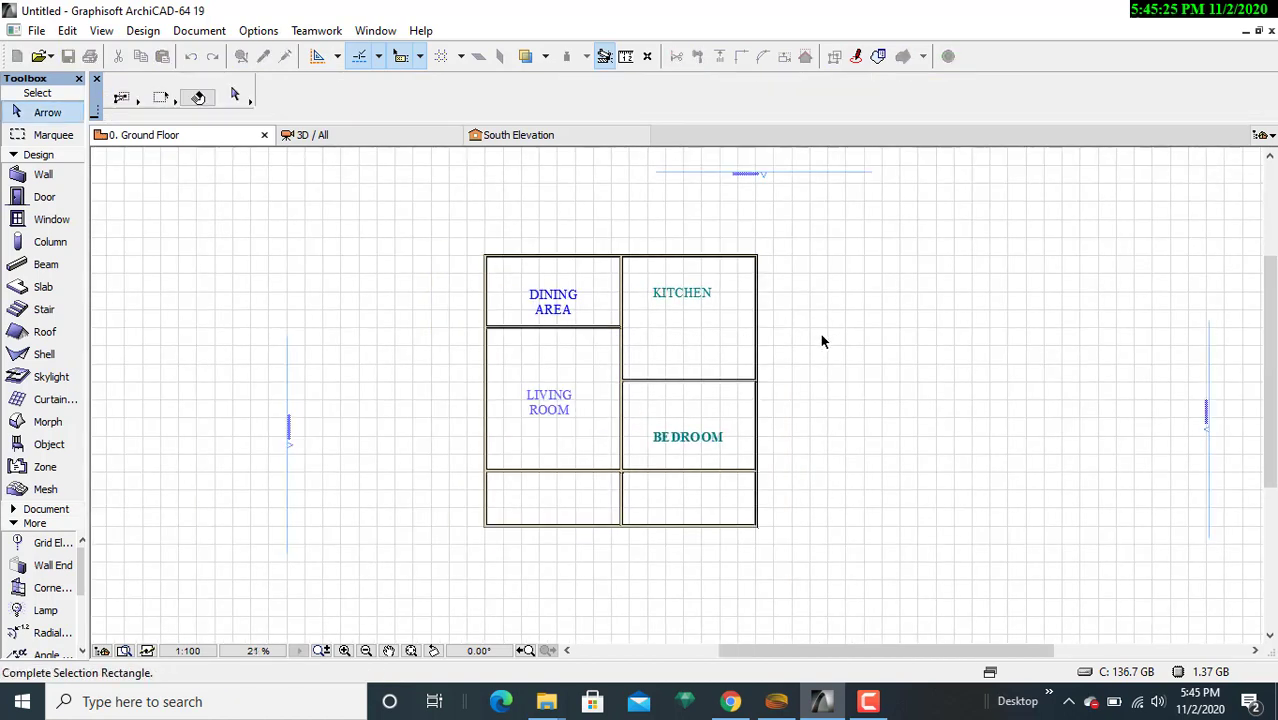
pyautogui.click(822, 342)
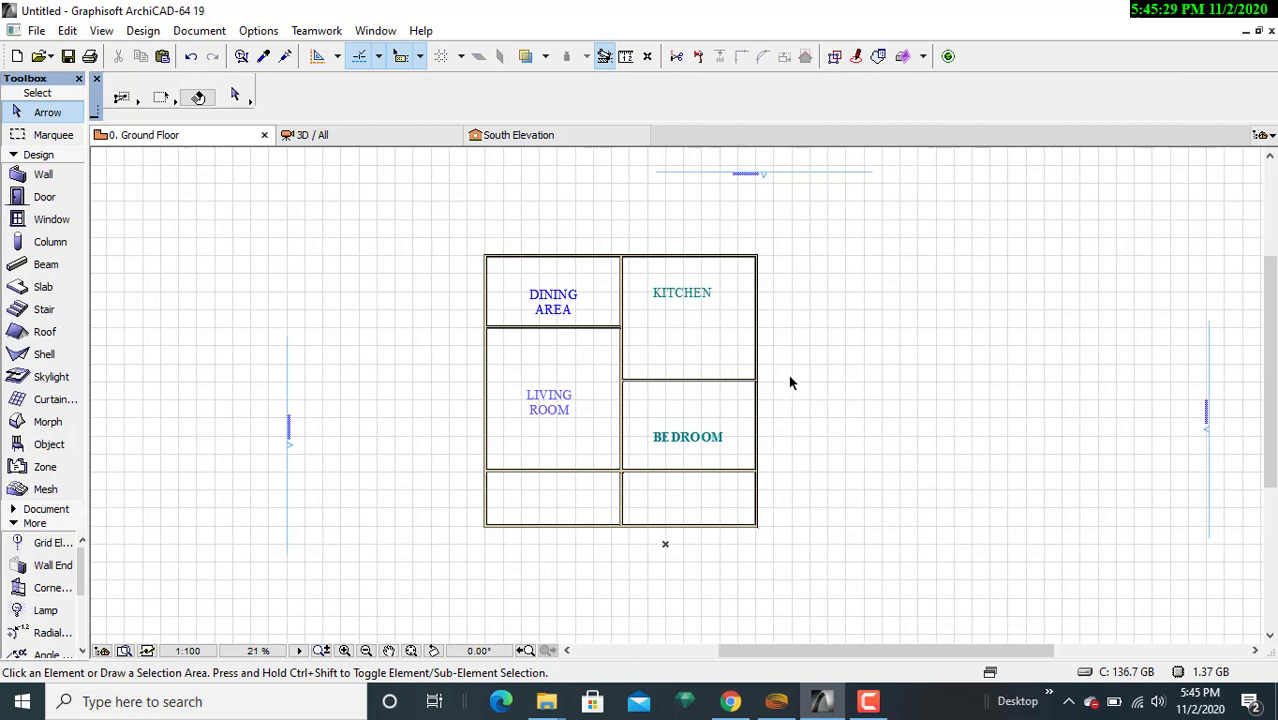
# - Shorten the bottom exterior wall by moving its right end to the central vertical partition
pyautogui.scroll(4, 653, 590)
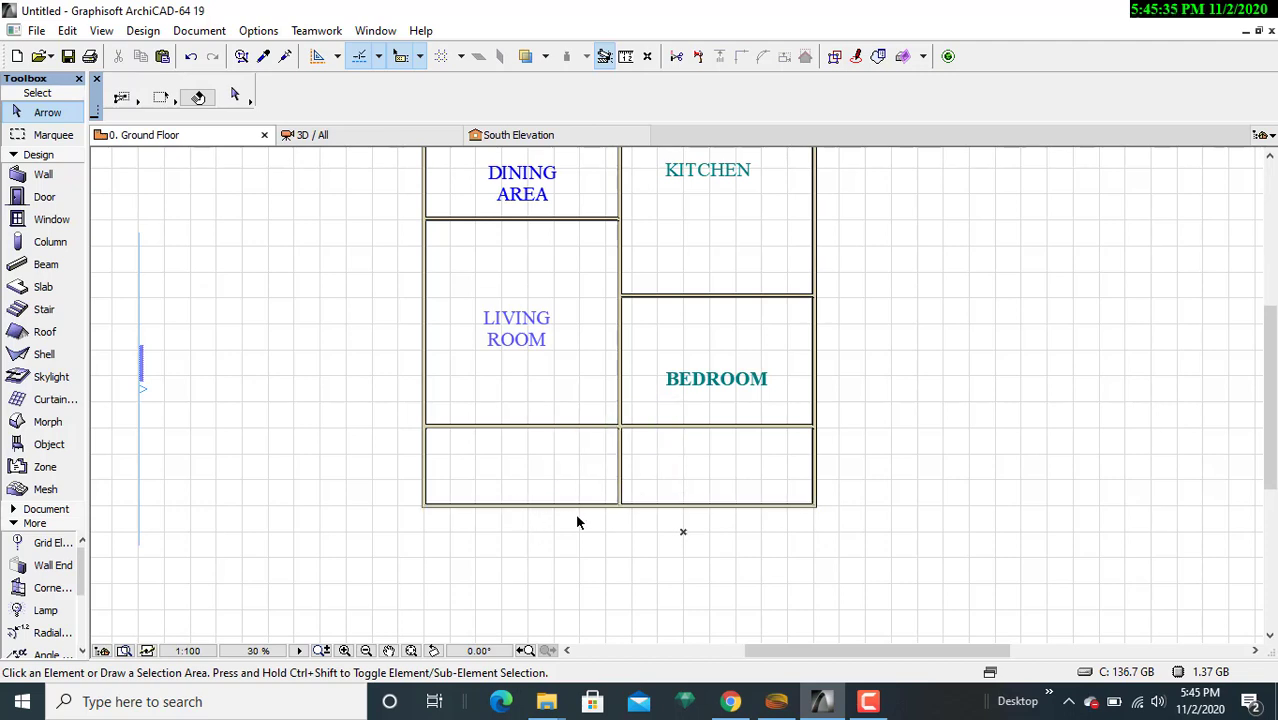
pyautogui.click(655, 507)
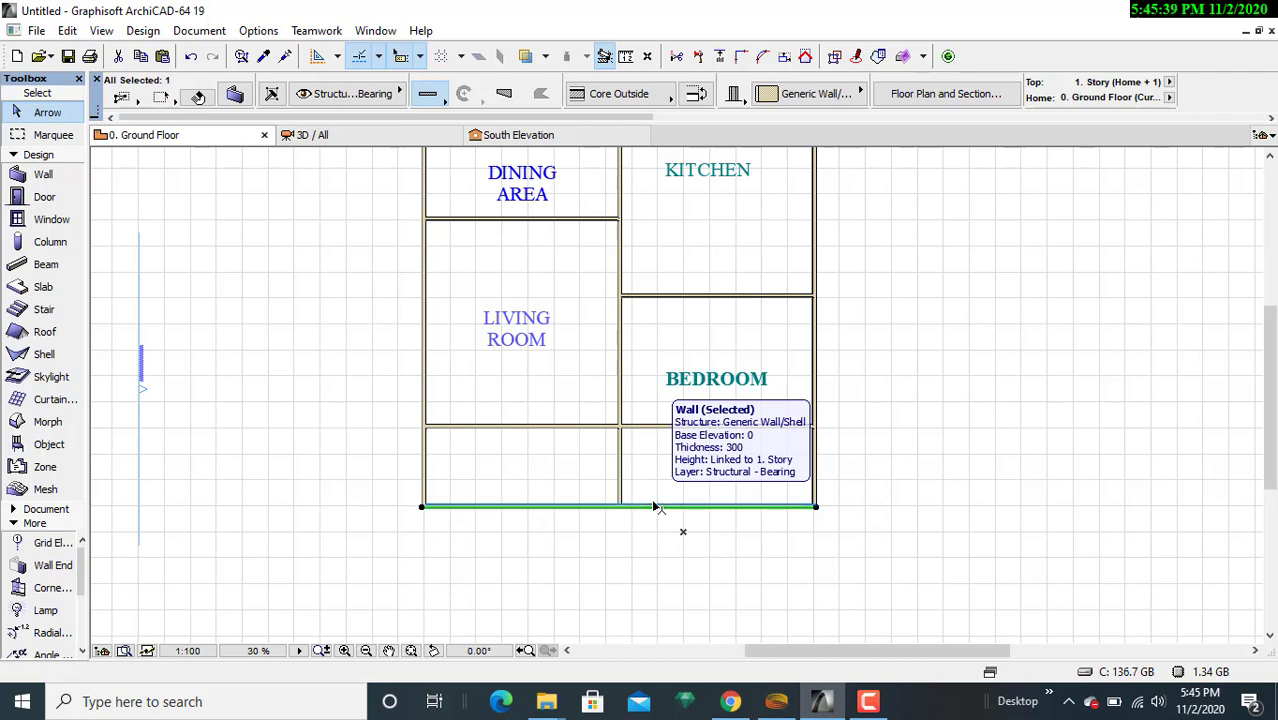
pyautogui.press('Escape')
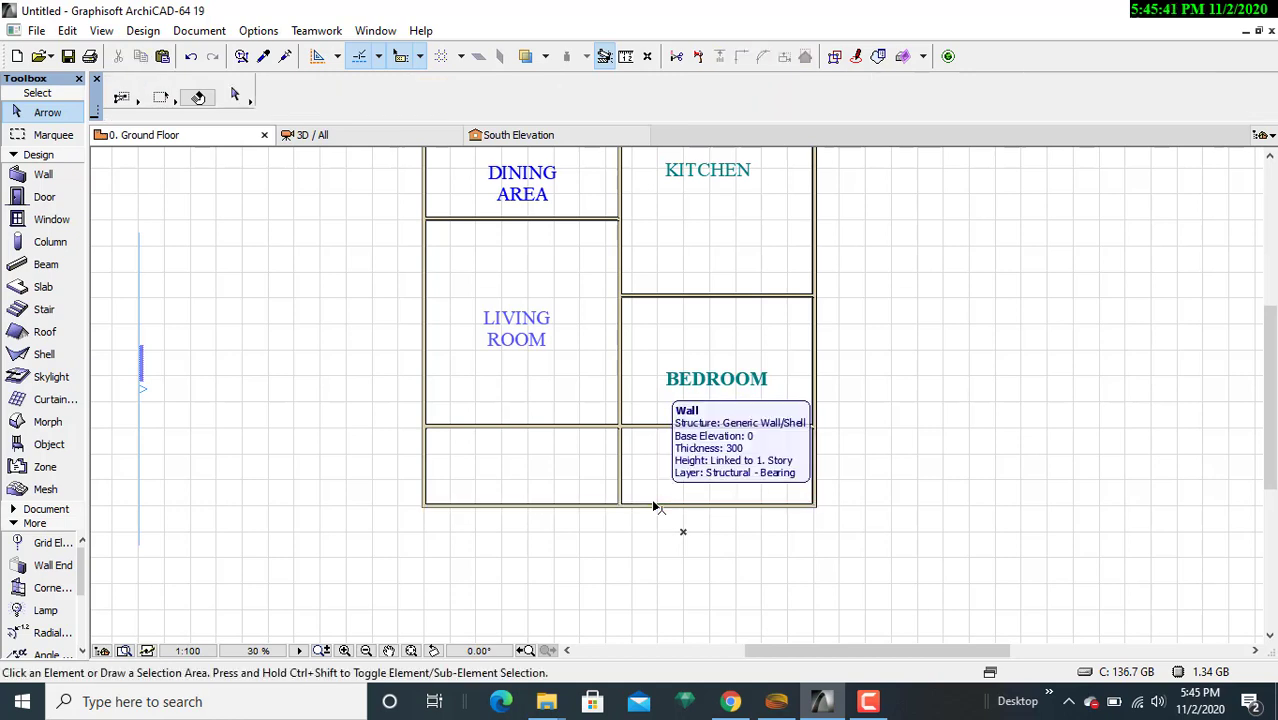
pyautogui.click(662, 508)
pyautogui.click(816, 507)
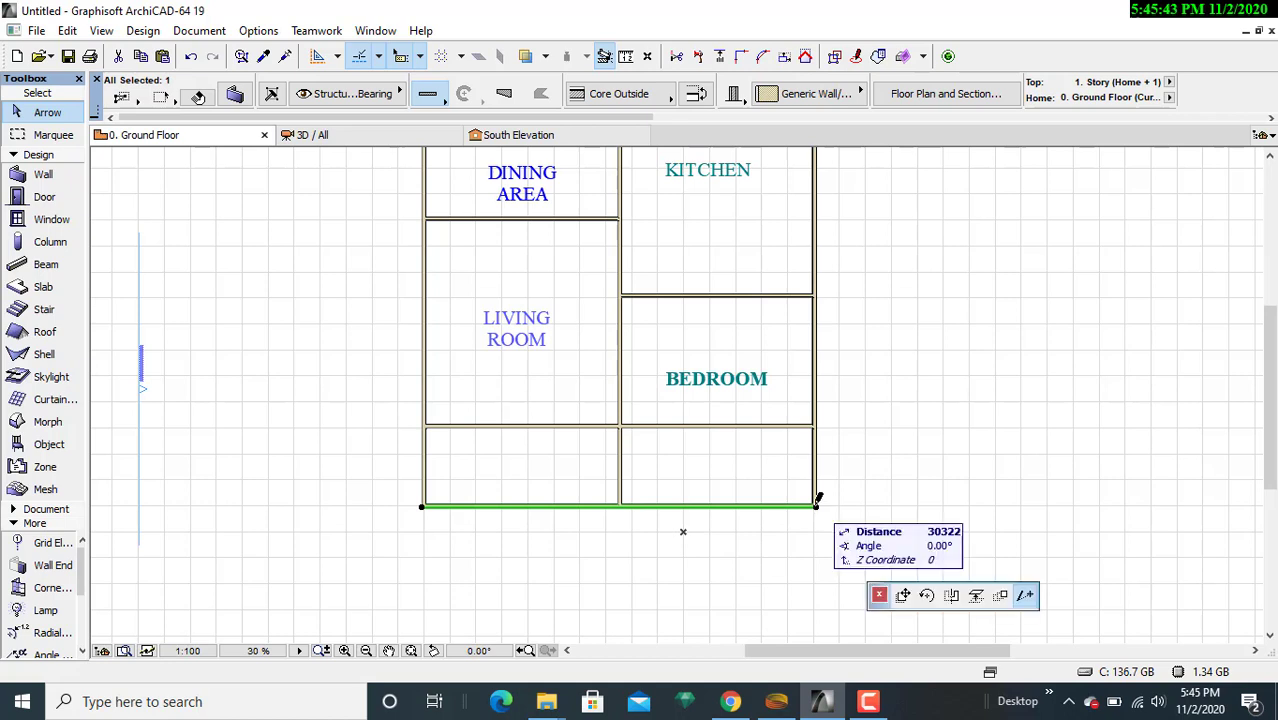
pyautogui.click(620, 507)
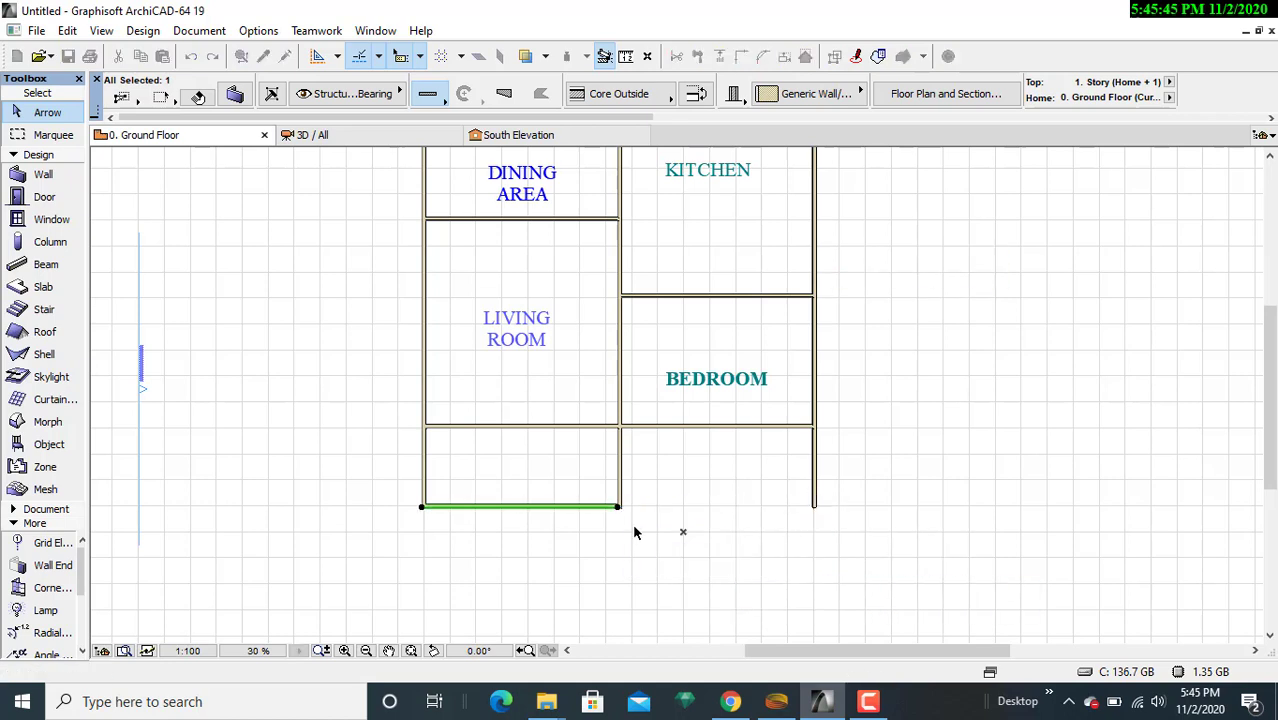
pyautogui.press('Escape')
# - Shorten the right exterior wall by moving its lower end up to the wall below BEDROOM, and deselect it
pyautogui.click(814, 498)
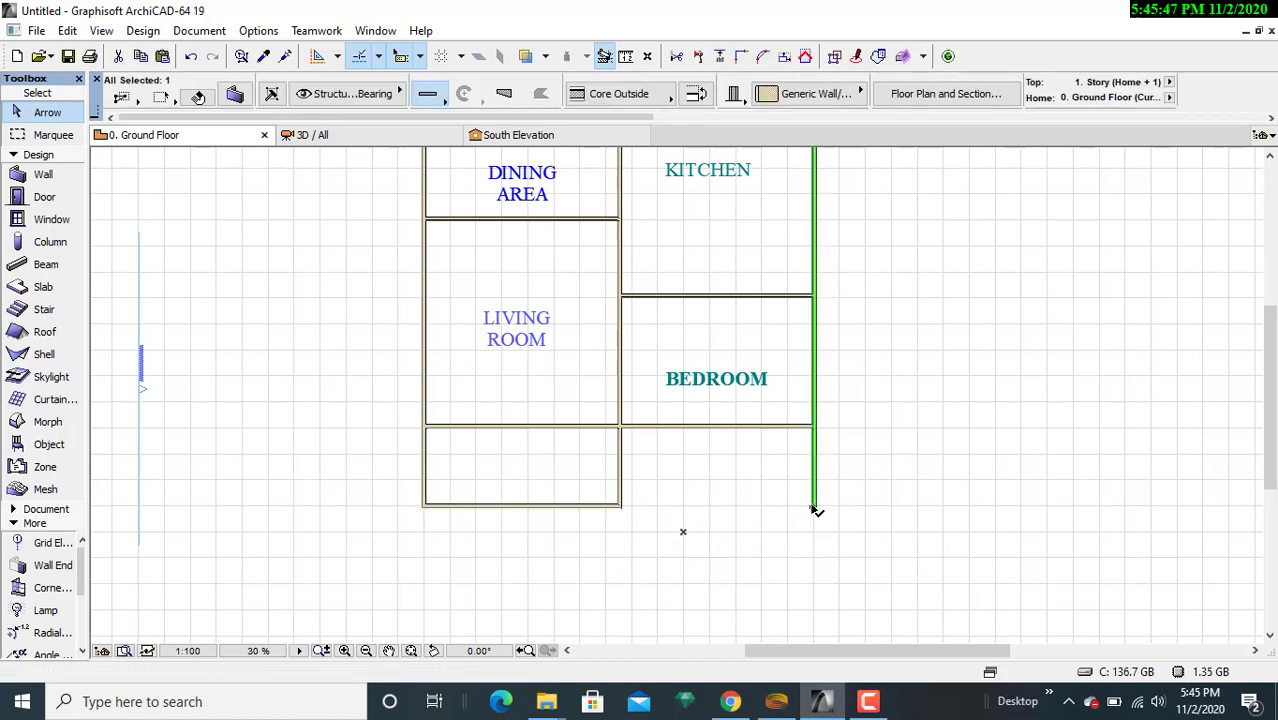
pyautogui.click(814, 506)
pyautogui.click(814, 426)
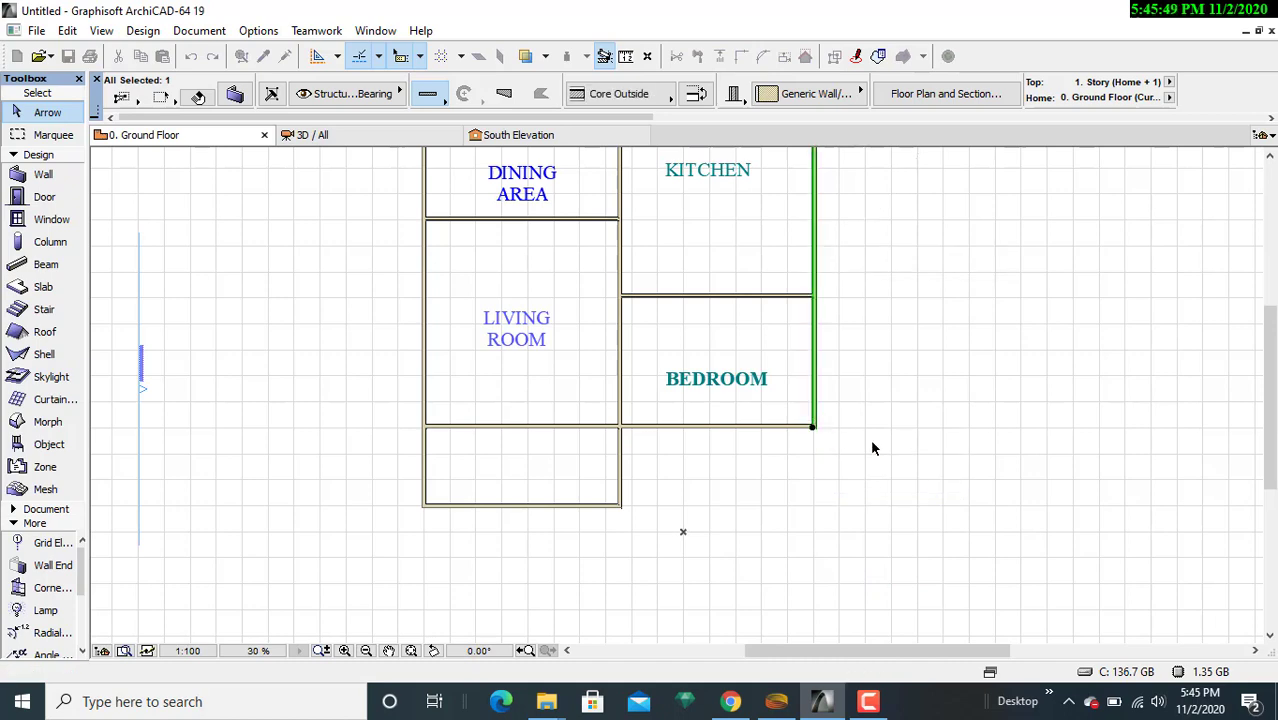
pyautogui.press('Escape')
# - Start a linear dimension along the top exterior wall, picking its outer corners above DINING AREA and KITCHEN as the nodes
pyautogui.scroll(-3, 810, 484)
pyautogui.moveTo(822, 488); pyautogui.dragTo(731, 559, button='middle')
pyautogui.scroll(3, 727, 506)
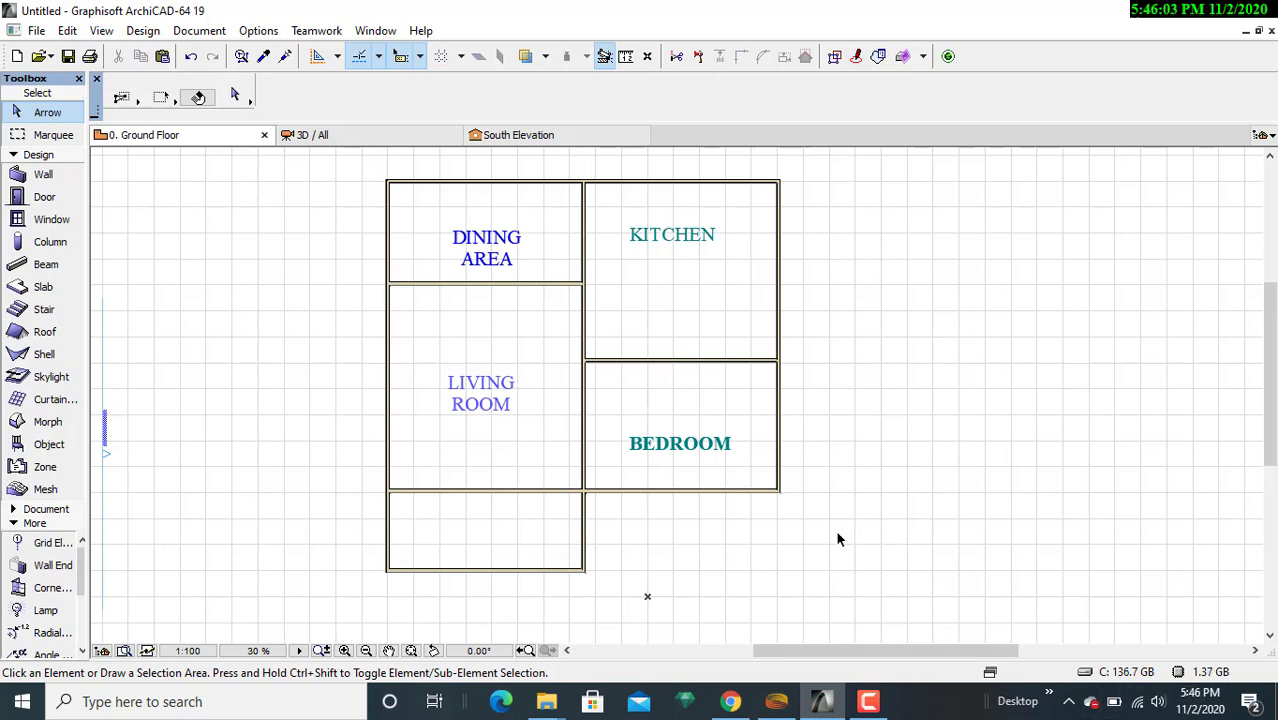
pyautogui.moveTo(873, 491); pyautogui.dragTo(892, 517, button='middle')
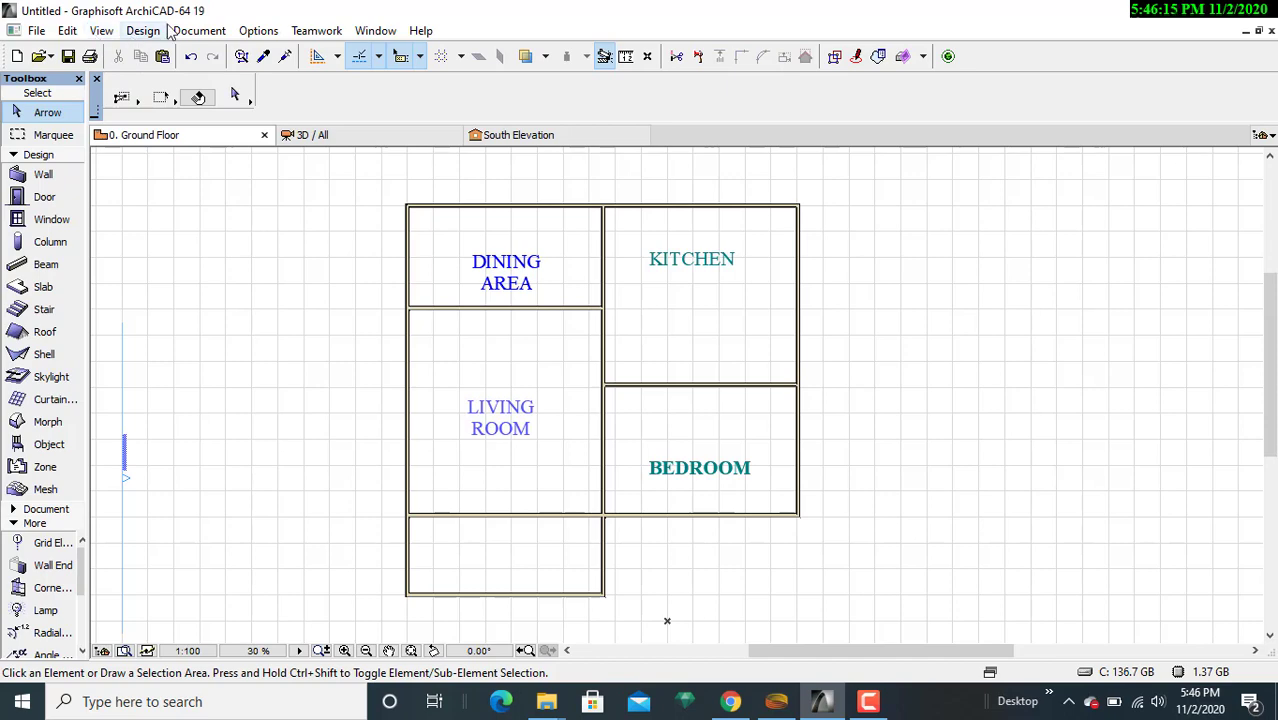
pyautogui.click(199, 30)
pyautogui.moveTo(203, 54)
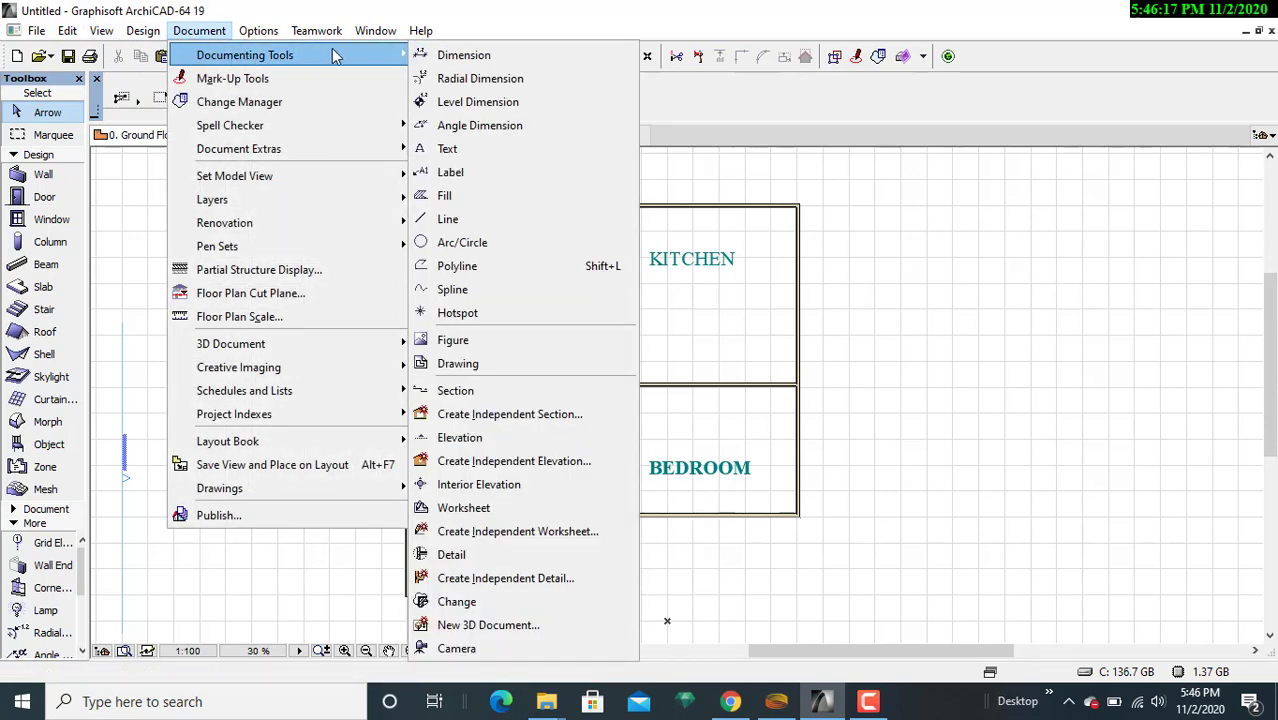
pyautogui.click(435, 54)
pyautogui.moveTo(491, 223); pyautogui.dragTo(500, 300, button='middle')
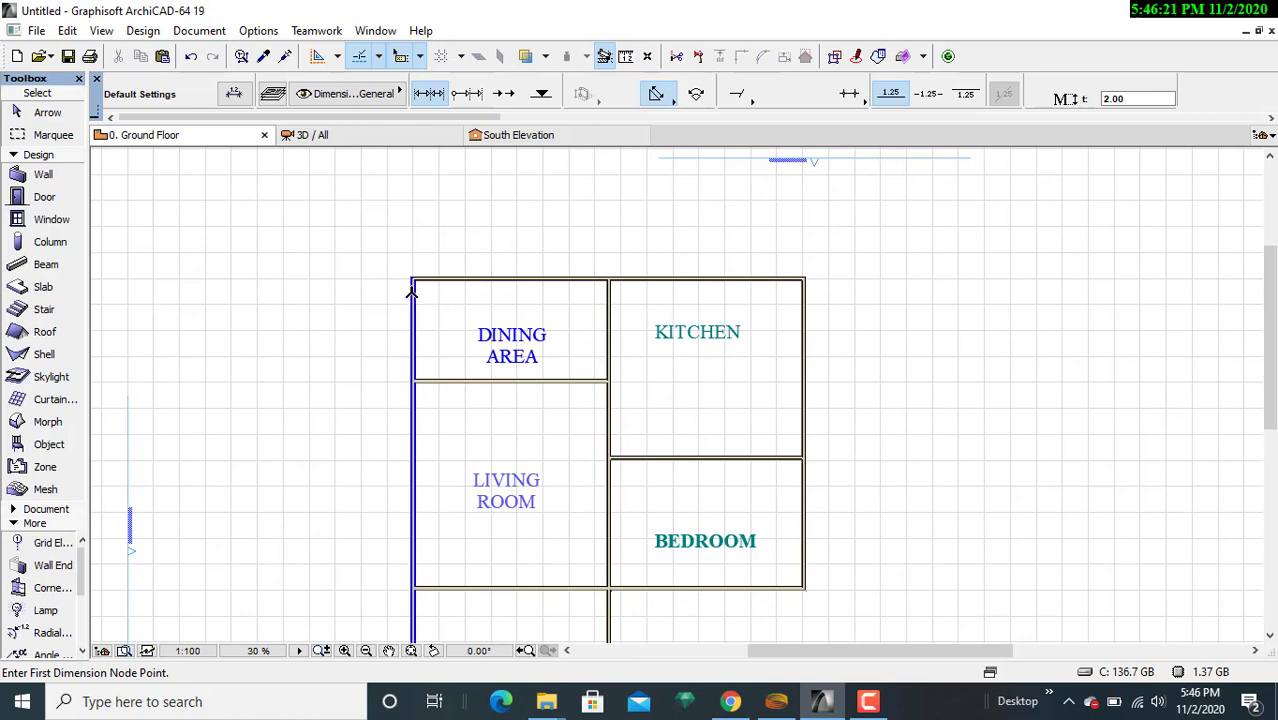
pyautogui.scroll(7, 411, 279)
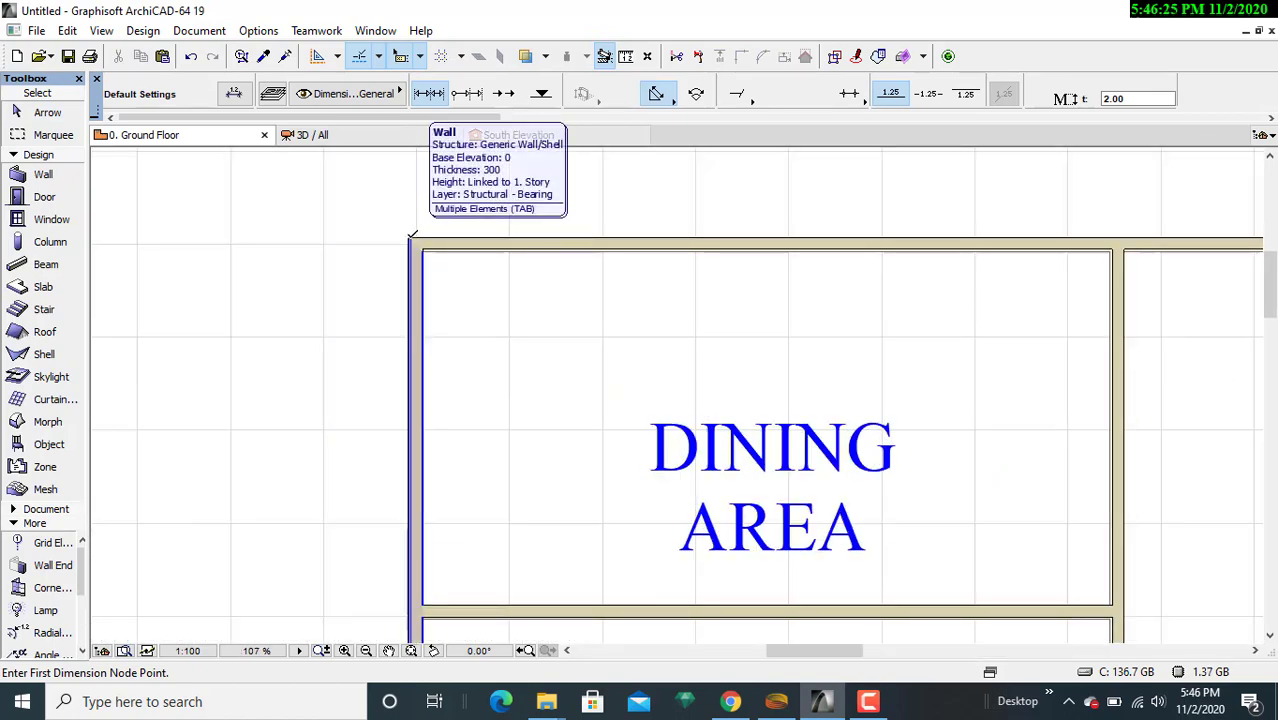
pyautogui.click(411, 237)
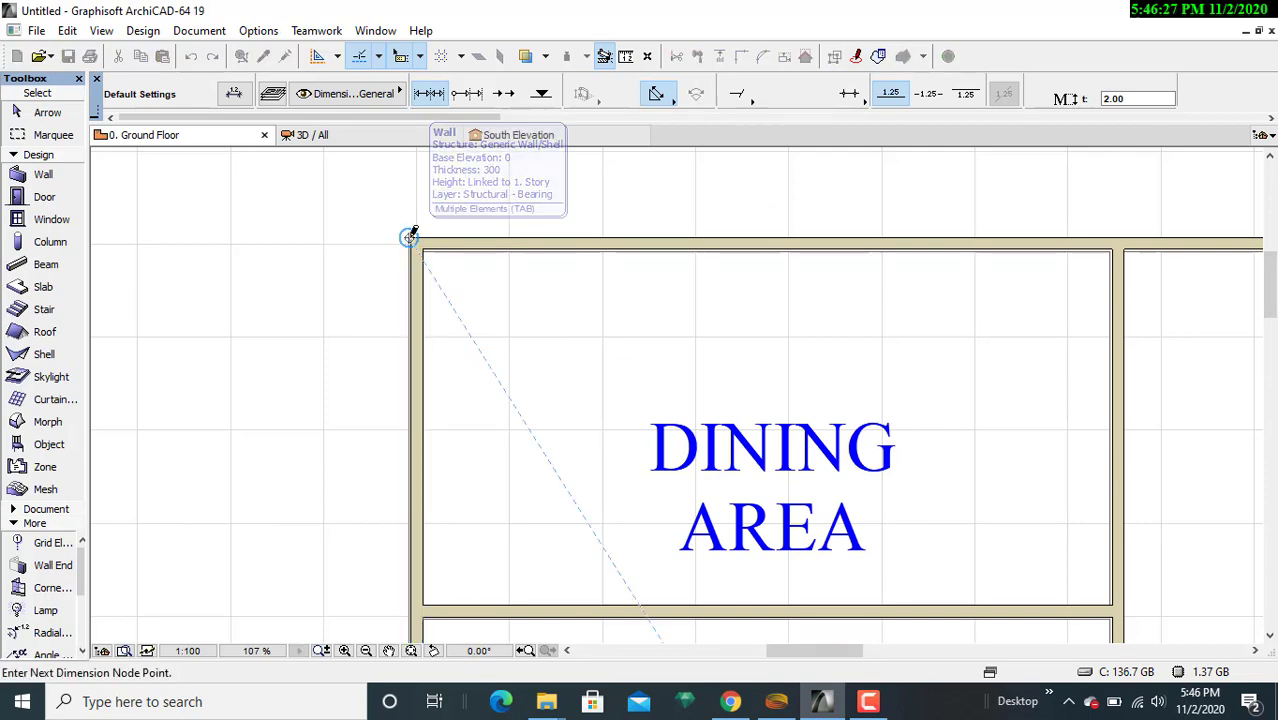
pyautogui.moveTo(714, 232); pyautogui.dragTo(57, 231, button='middle')
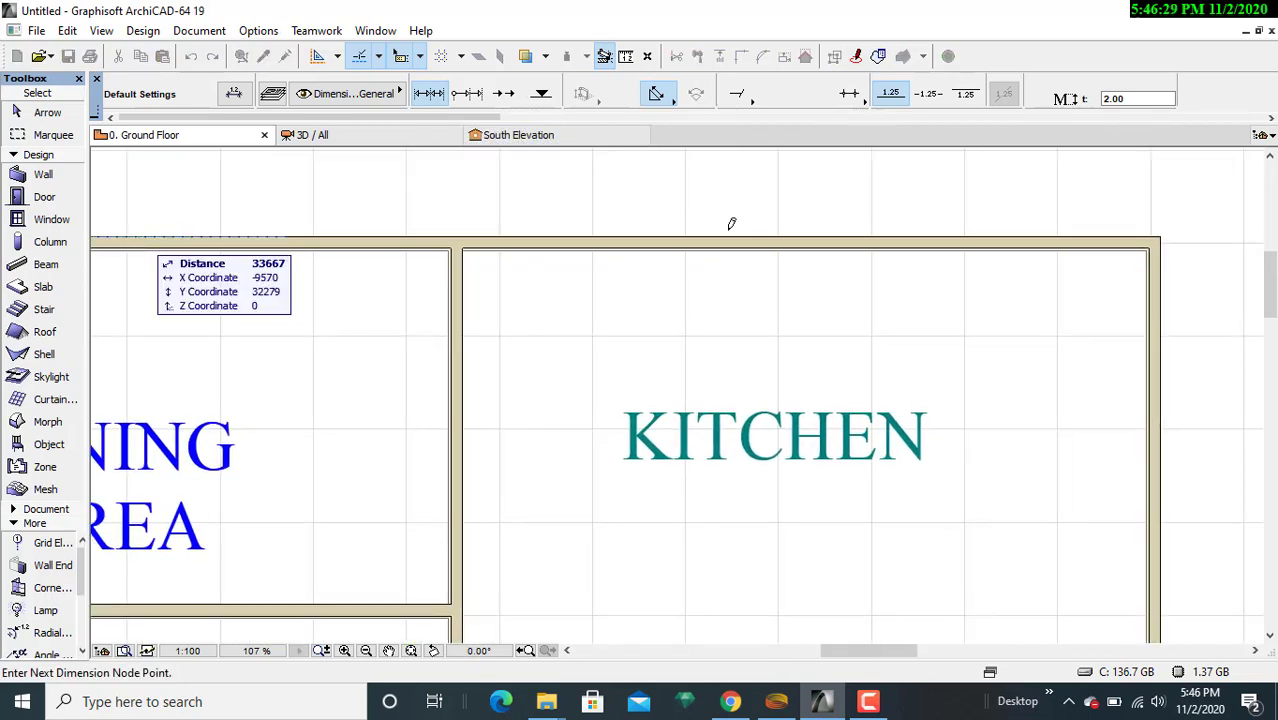
pyautogui.moveTo(661, 234); pyautogui.dragTo(174, 241, button='middle')
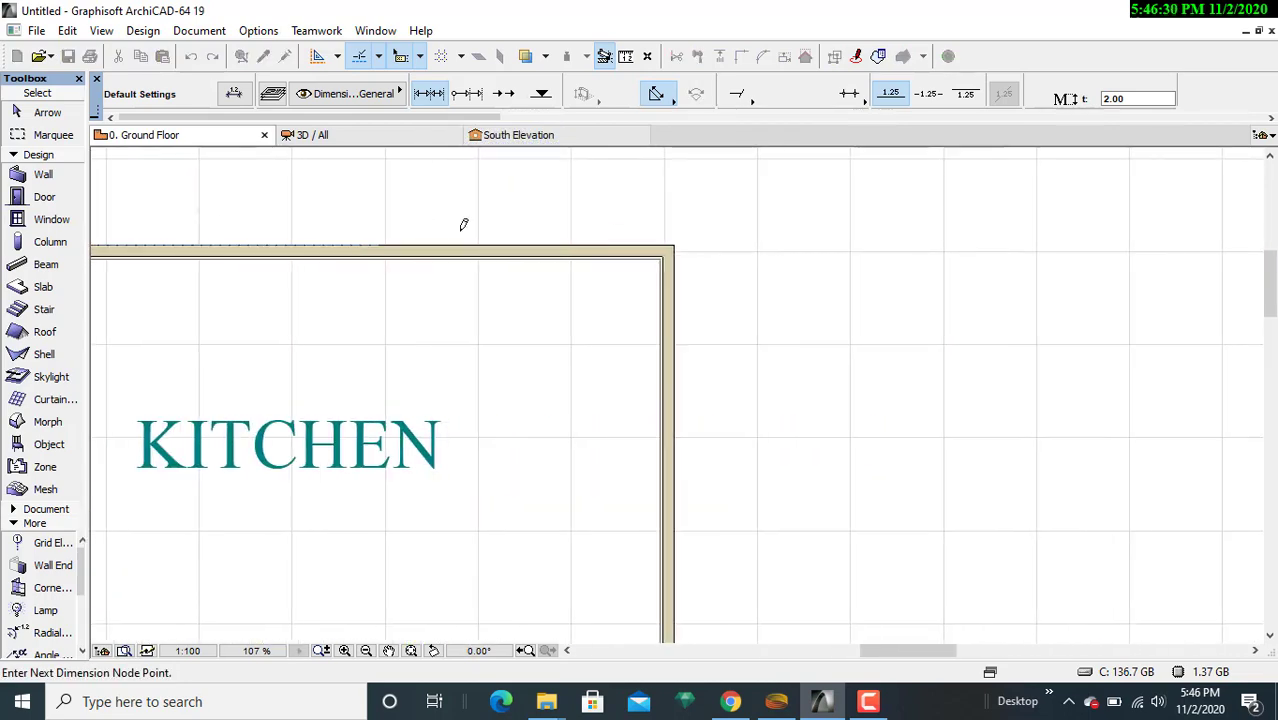
pyautogui.click(676, 240)
# - Finish the node selection and place the overall dimension line just above the top exterior wall
pyautogui.moveTo(443, 227); pyautogui.dragTo(918, 253, button='middle')
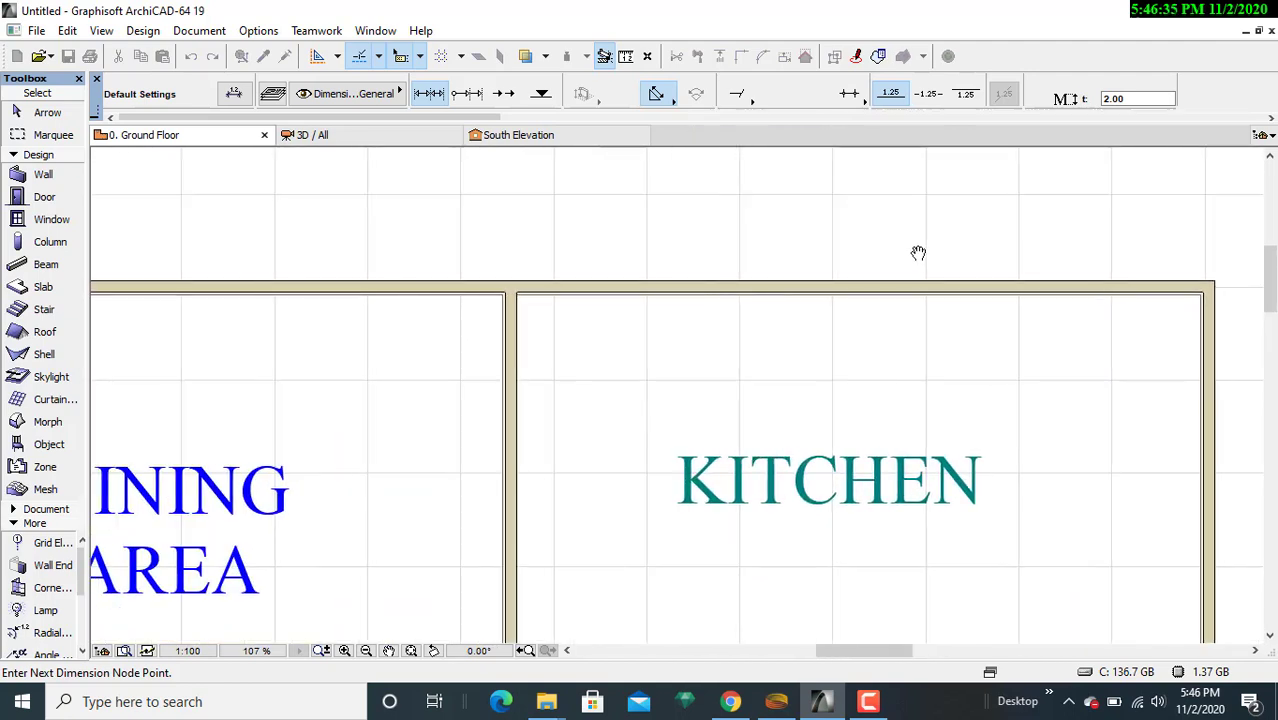
pyautogui.scroll(-4, 744, 237)
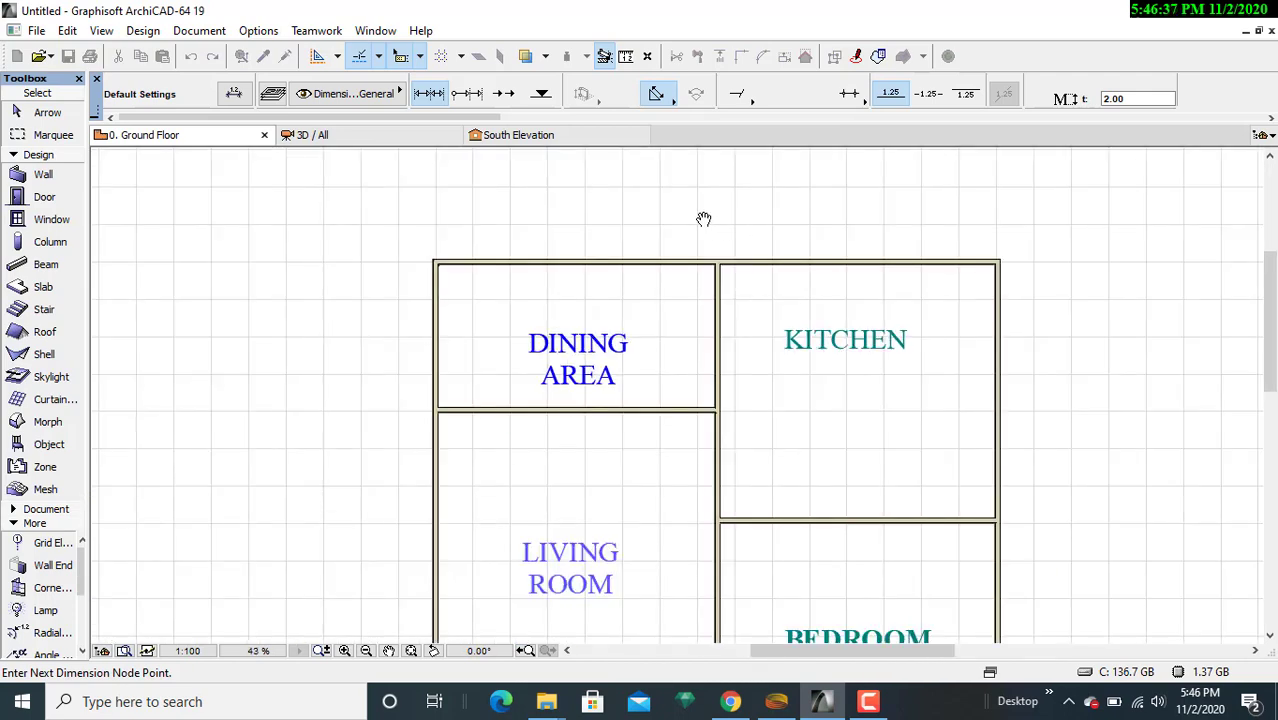
pyautogui.scroll(2, 703, 219)
pyautogui.doubleClick(654, 204)
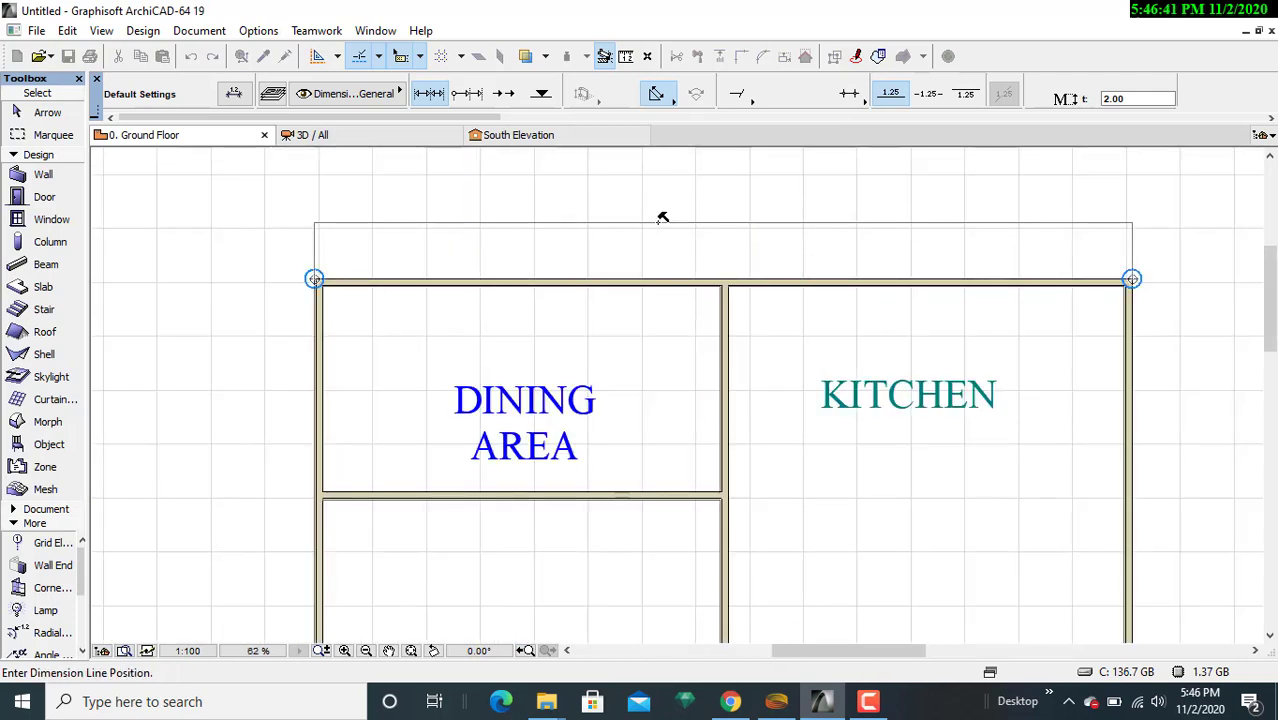
pyautogui.click(662, 219)
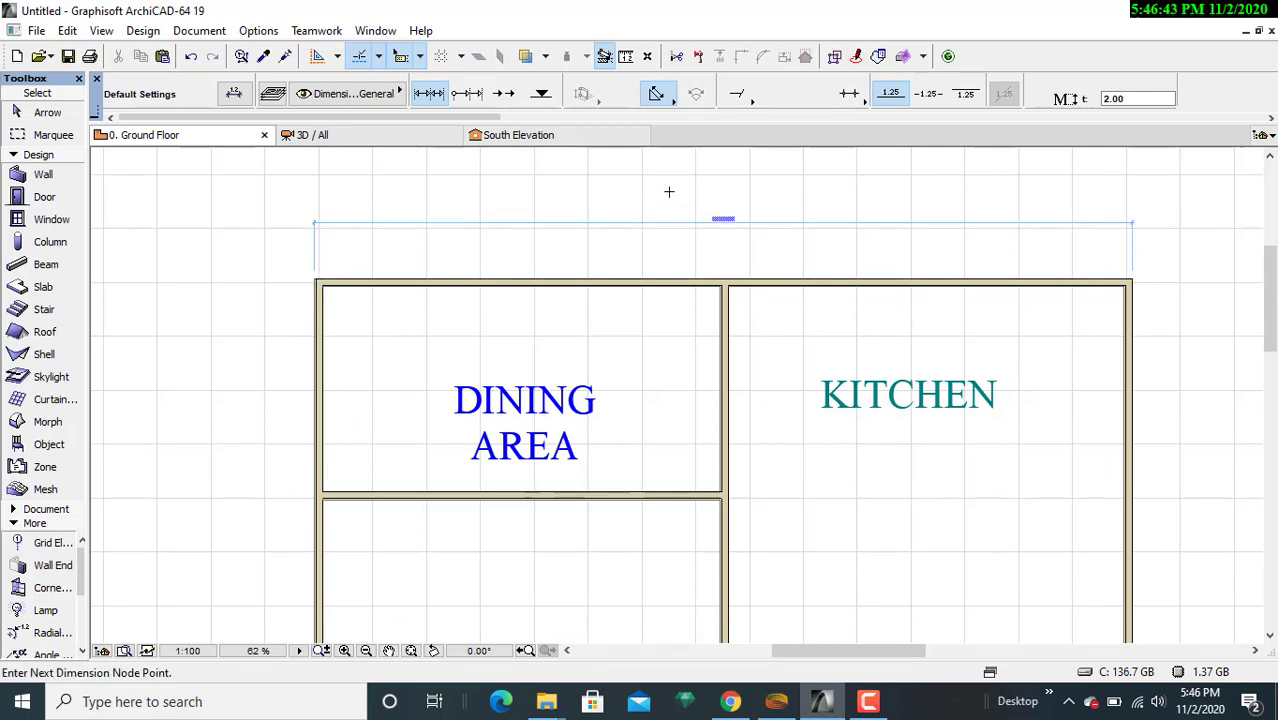
# - Dimension the right exterior wall, starting from its upper outer corner beside KITCHEN
pyautogui.scroll(4, 703, 205)
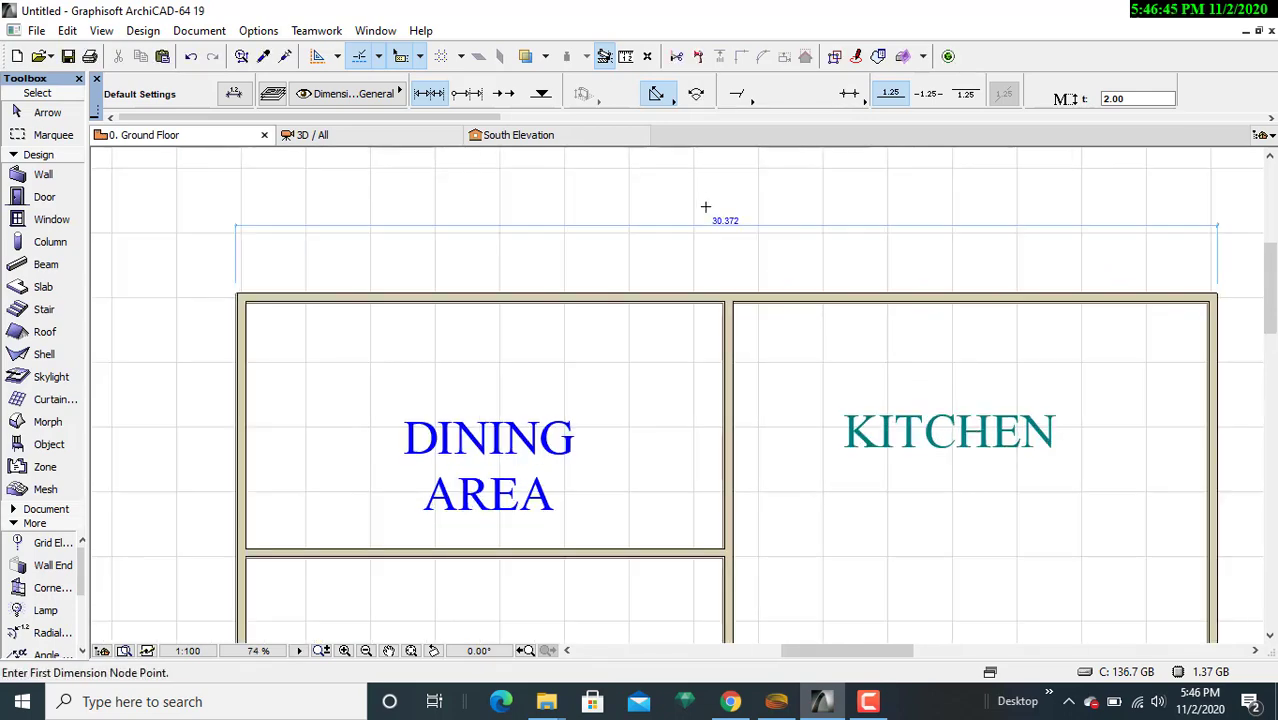
pyautogui.scroll(-8, 703, 208)
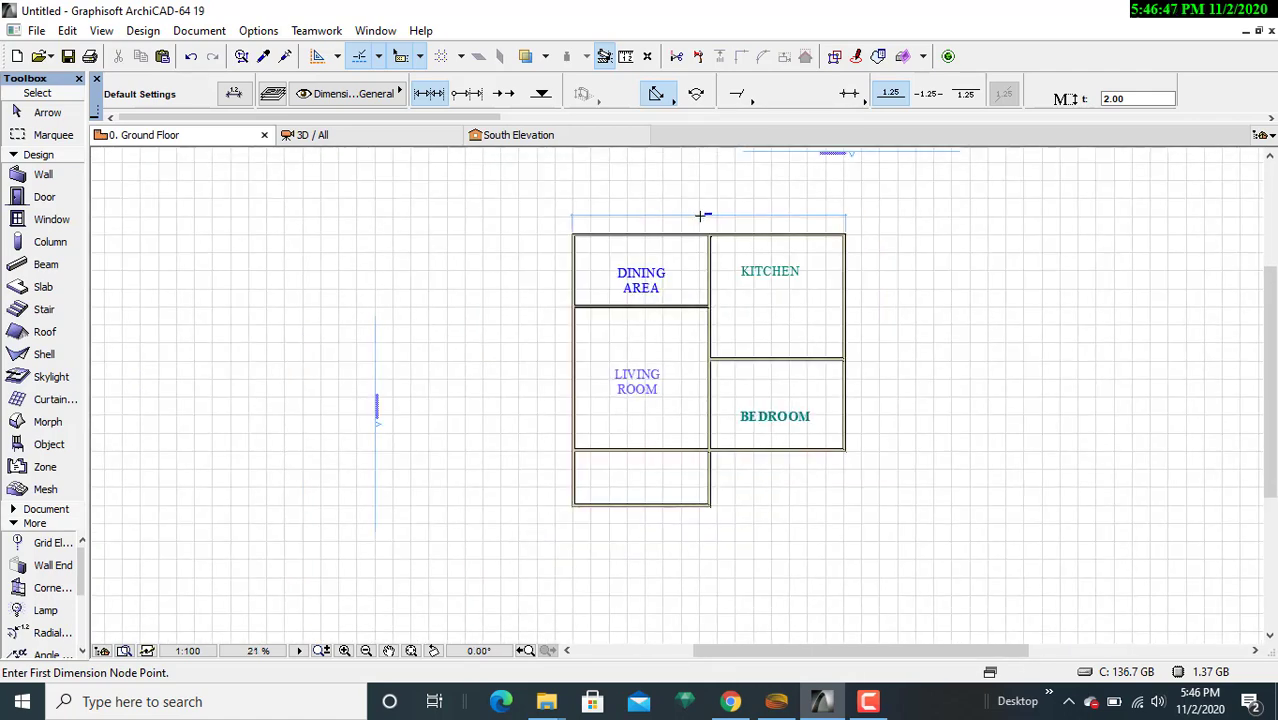
pyautogui.scroll(4, 702, 214)
pyautogui.moveTo(705, 249); pyautogui.dragTo(364, 262, button='middle')
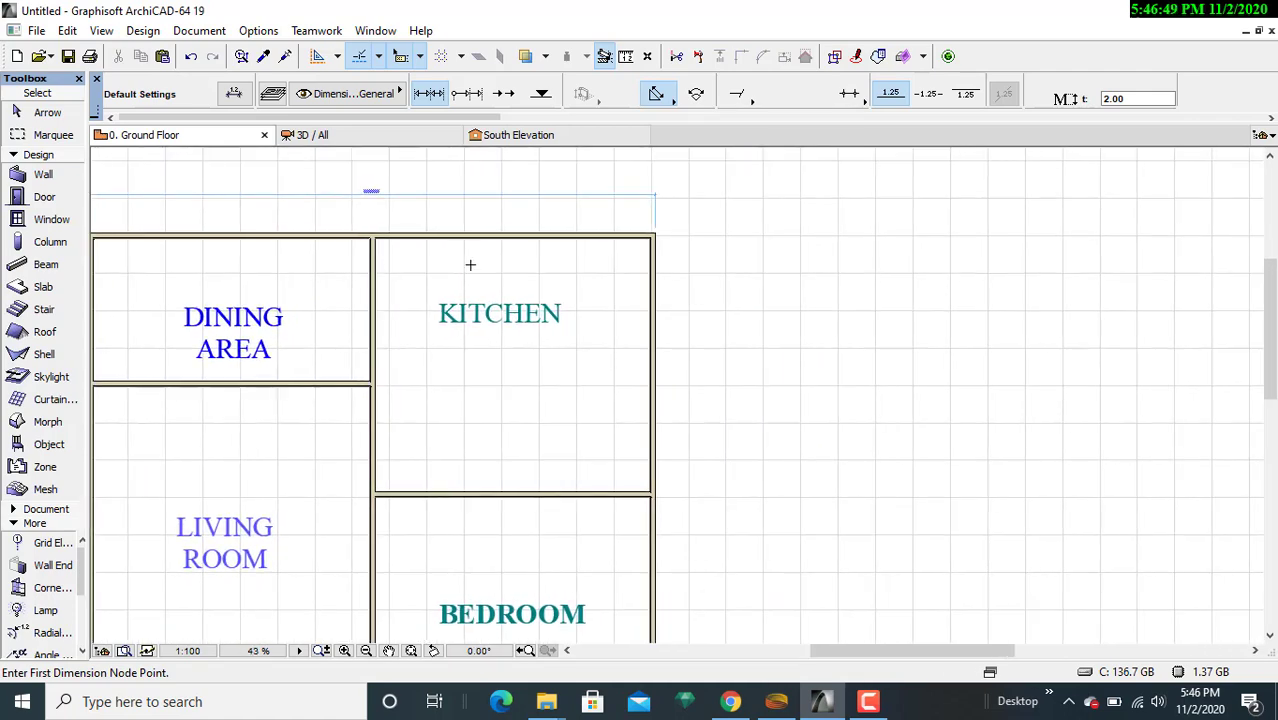
pyautogui.scroll(1, 470, 266)
pyautogui.moveTo(725, 277); pyautogui.dragTo(598, 230, button='middle')
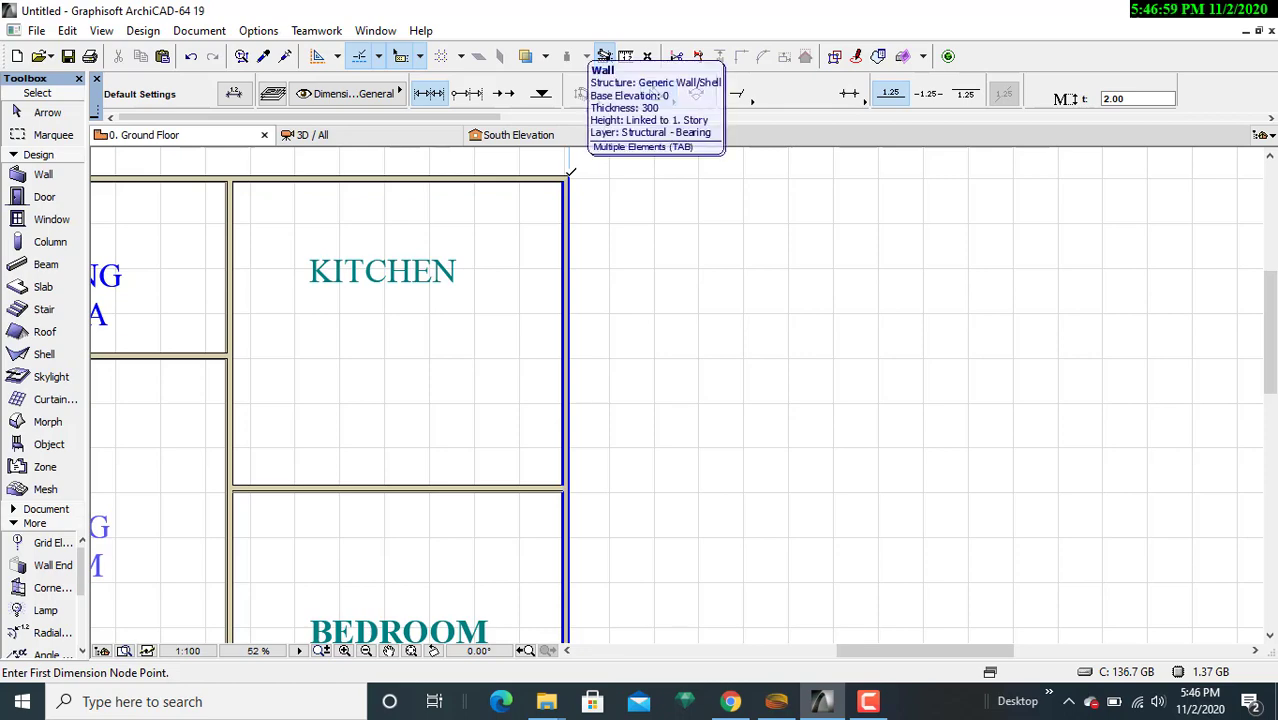
# - Dimension the plan's east side from the kitchen's outer corner to the bedroom's outer corner, placing the dimension line outside the walls
pyautogui.click(570, 172)
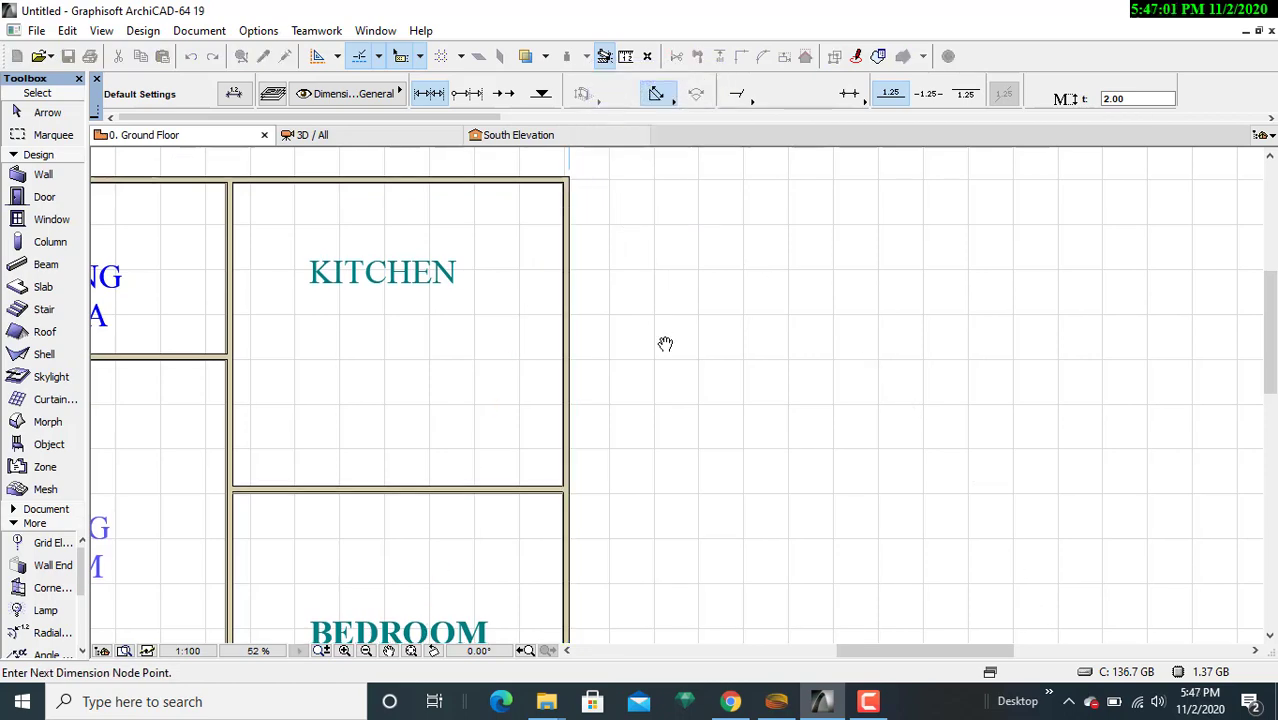
pyautogui.moveTo(665, 344); pyautogui.dragTo(764, 265, button='middle')
pyautogui.scroll(-3, 764, 265)
pyautogui.scroll(1, 777, 405)
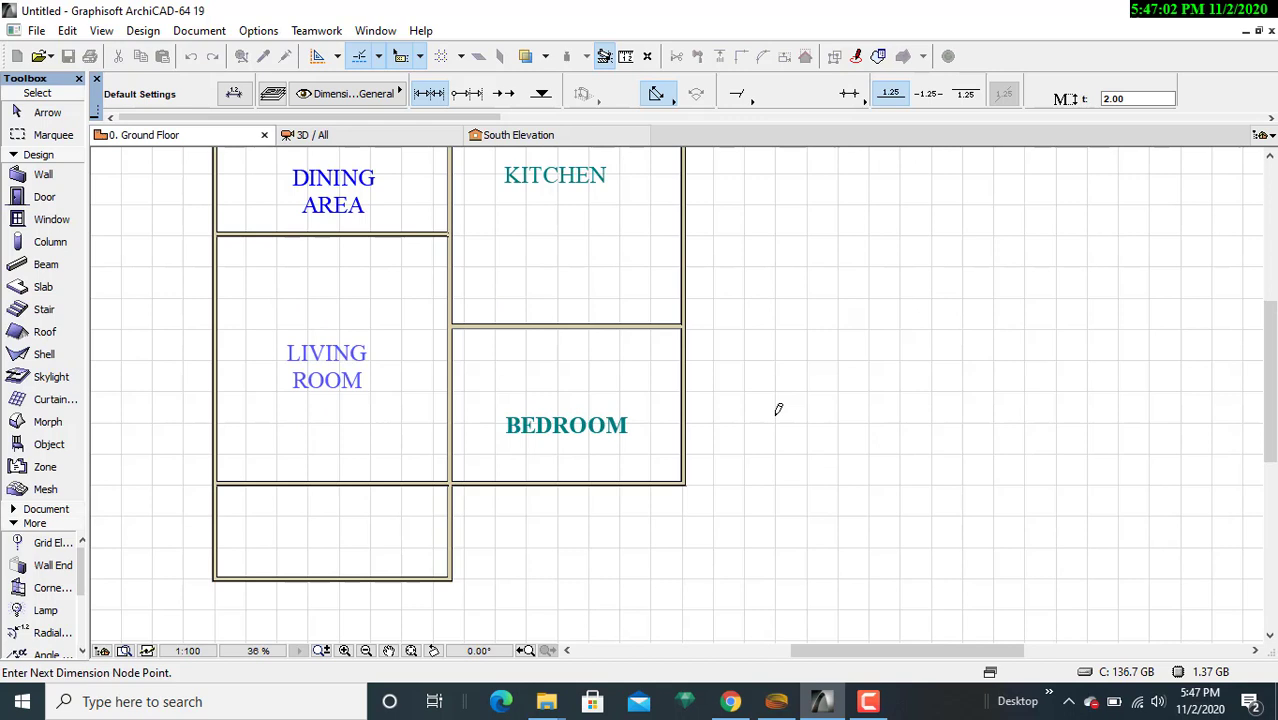
pyautogui.click(684, 484)
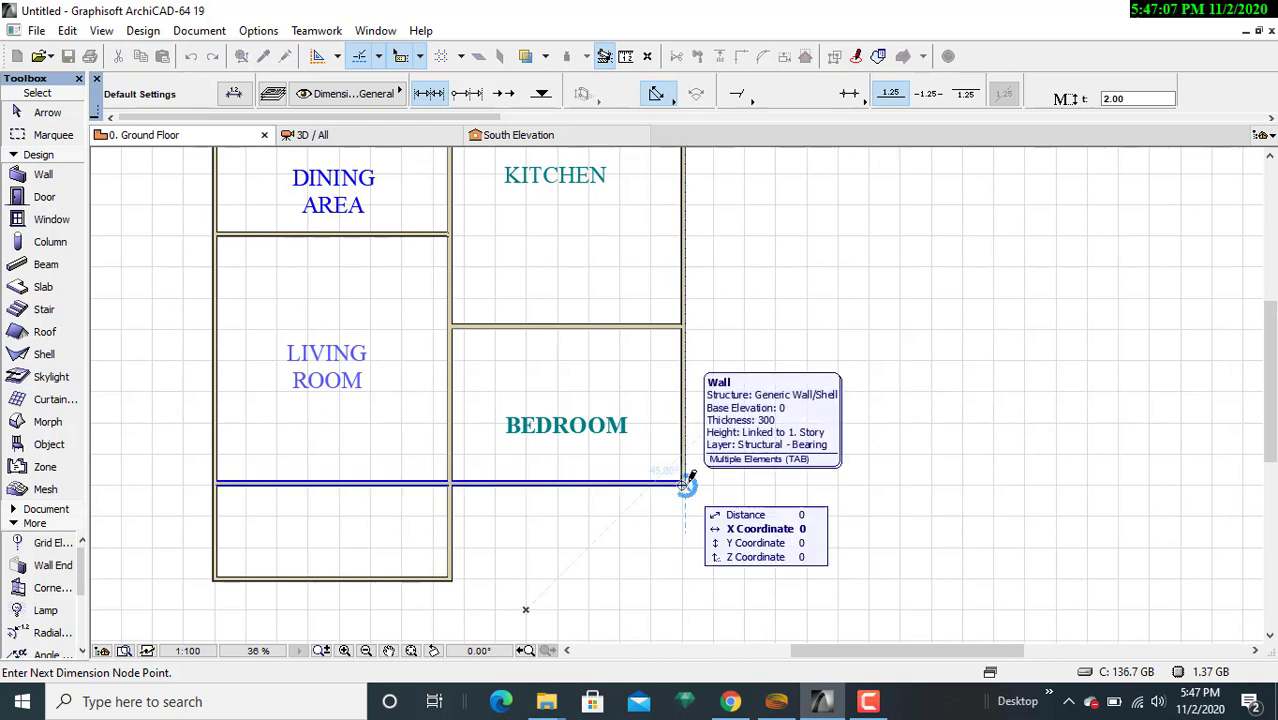
pyautogui.doubleClick(837, 269)
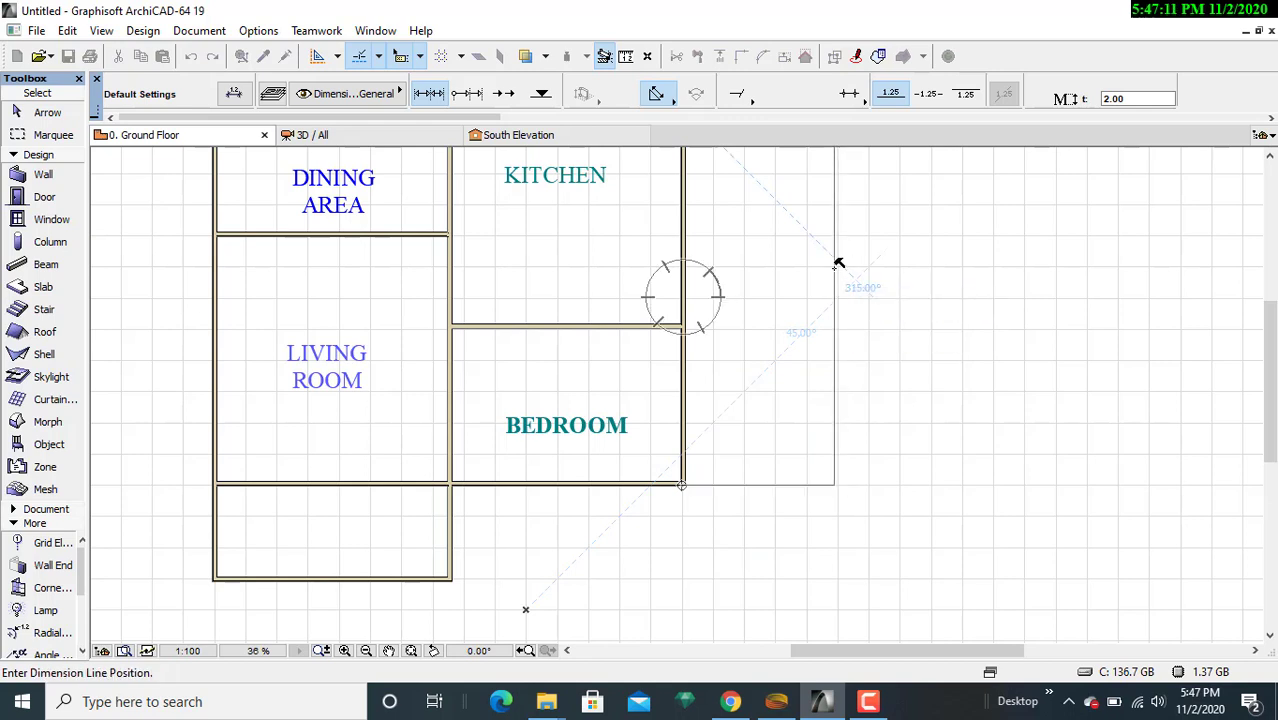
pyautogui.click(838, 266)
pyautogui.click(867, 266)
pyautogui.press('Escape')
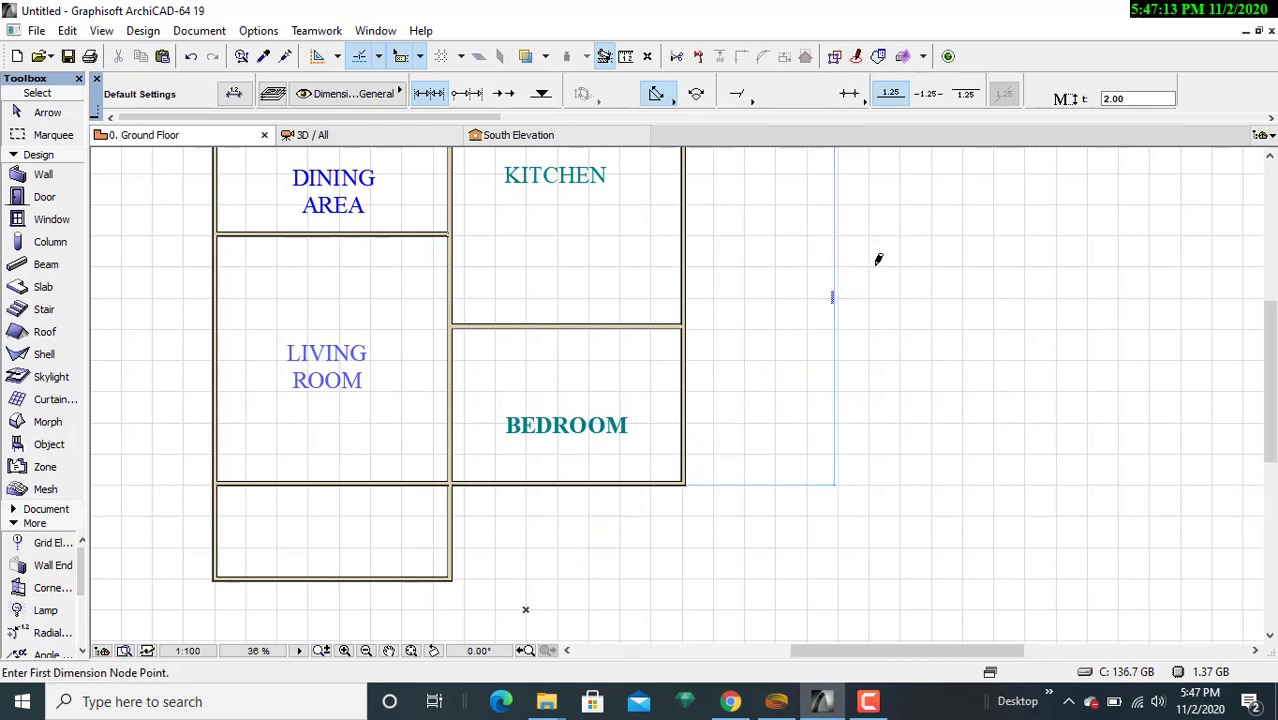
# - Dimension the full west wall from the dining area's outer corner to the unlabelled room's outer corner, with the dimension line outside the plan
pyautogui.scroll(-3, 690, 496)
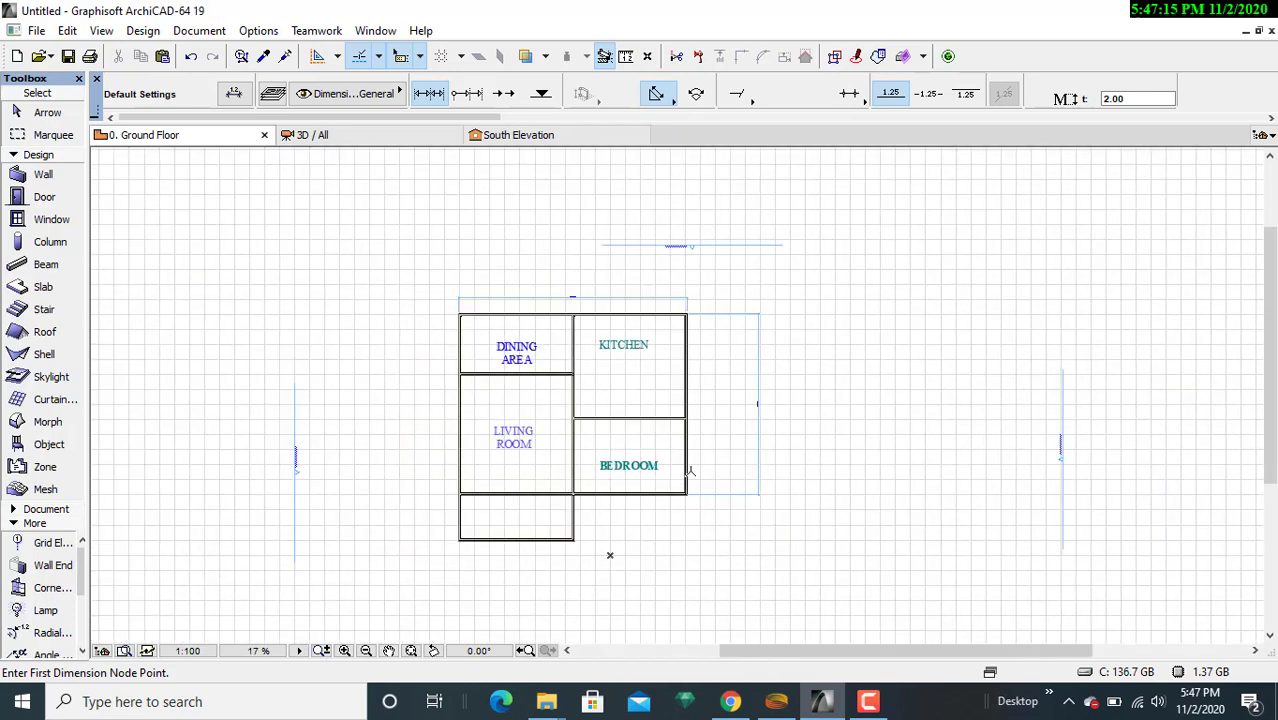
pyautogui.scroll(2, 666, 370)
pyautogui.moveTo(630, 408); pyautogui.dragTo(813, 362, button='middle')
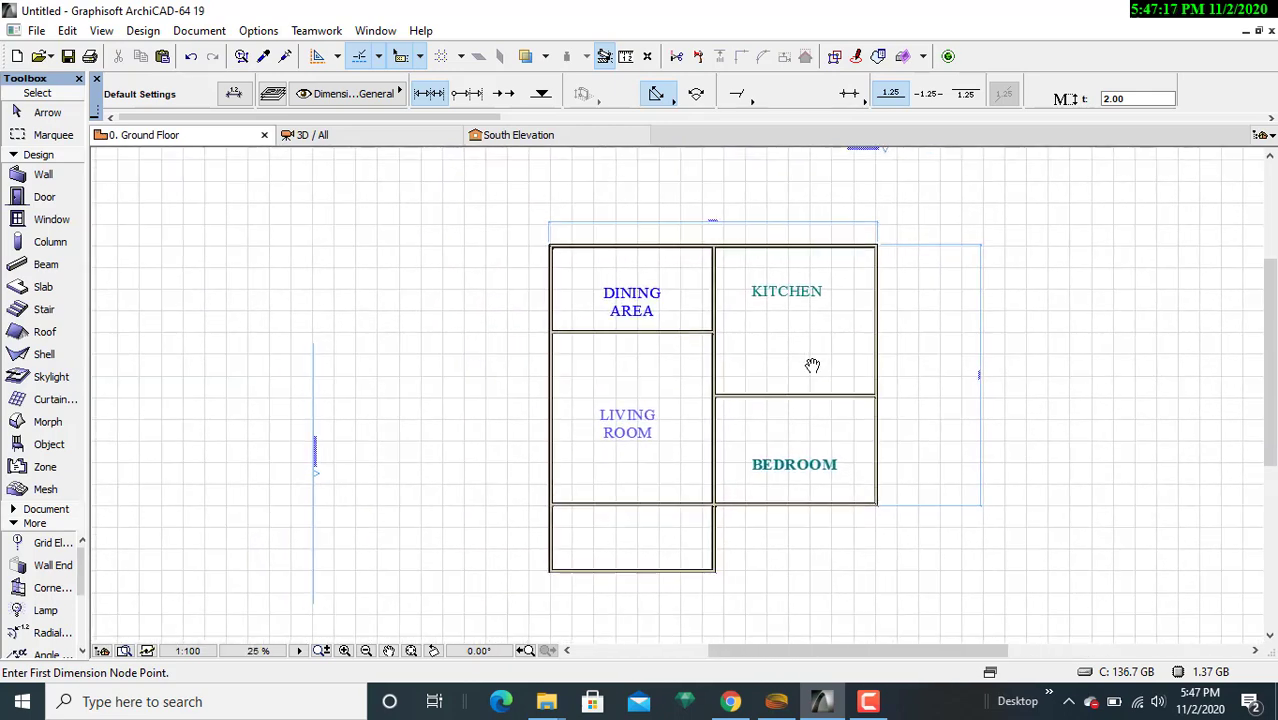
pyautogui.scroll(3, 533, 260)
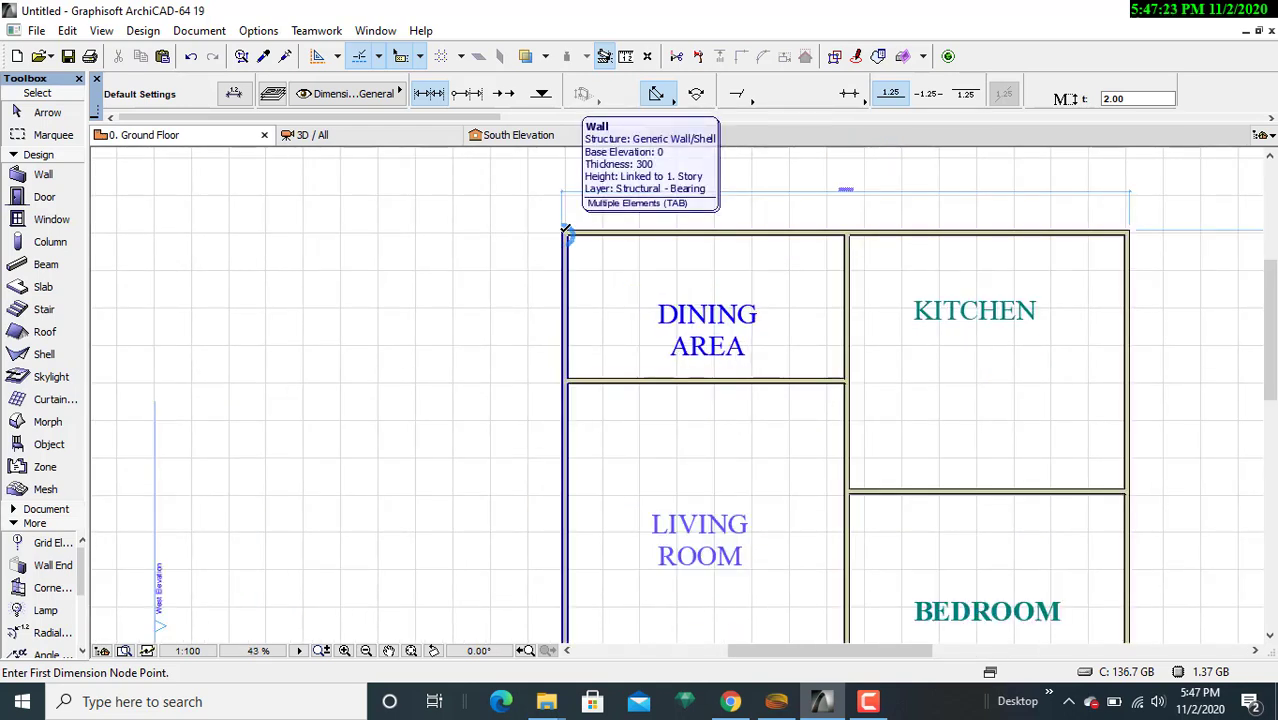
pyautogui.click(566, 230)
pyautogui.moveTo(573, 430); pyautogui.dragTo(596, 294, button='middle')
pyautogui.scroll(1, 563, 459)
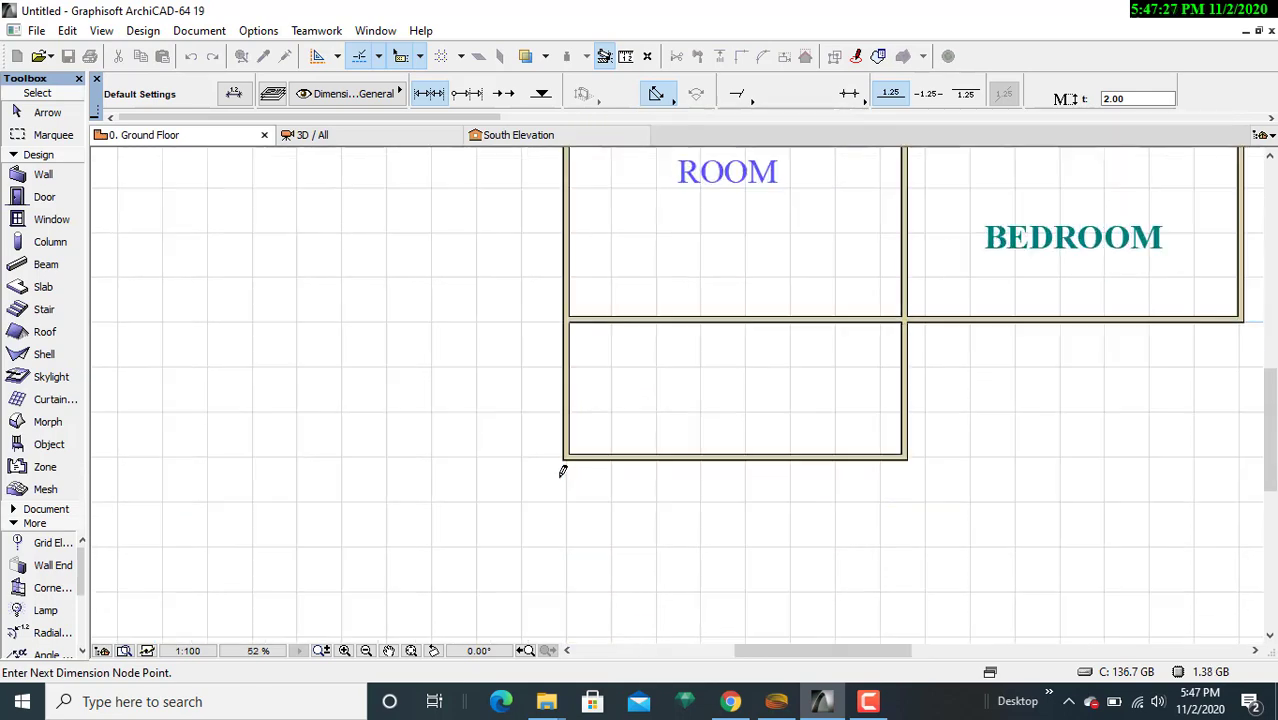
pyautogui.scroll(2, 563, 472)
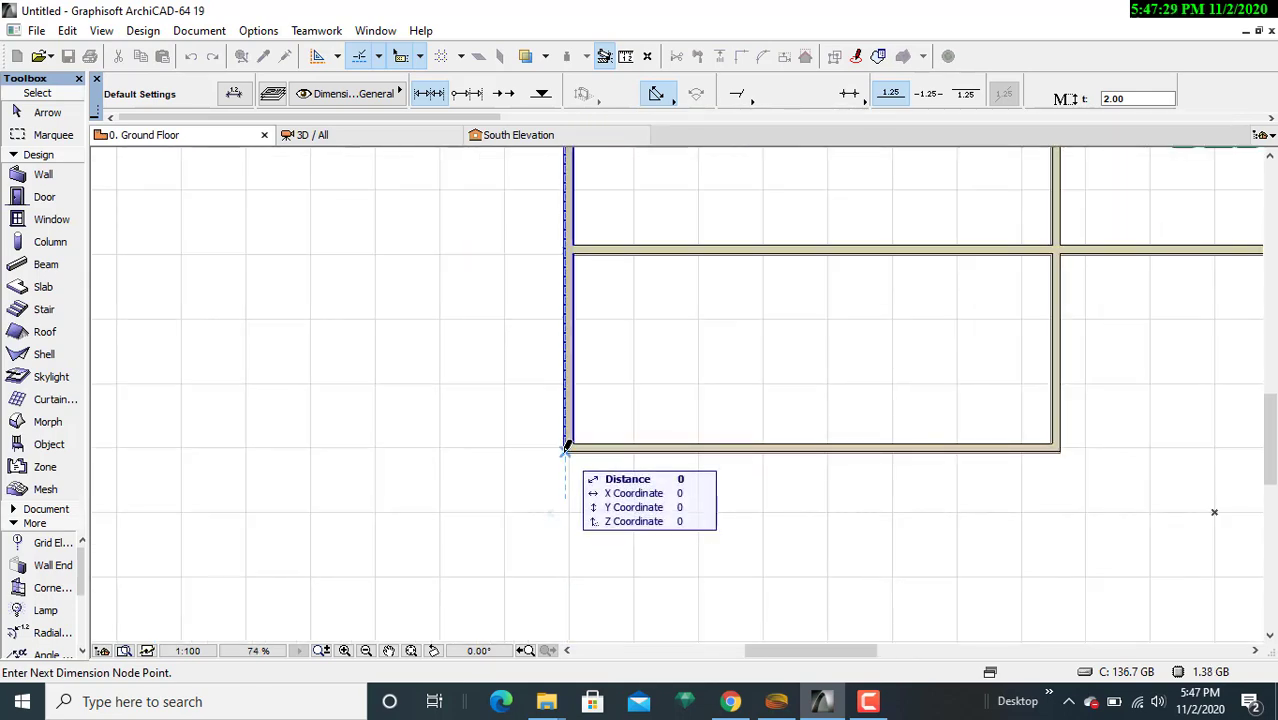
pyautogui.moveTo(494, 271); pyautogui.dragTo(494, 528, button='middle')
pyautogui.scroll(-3, 490, 481)
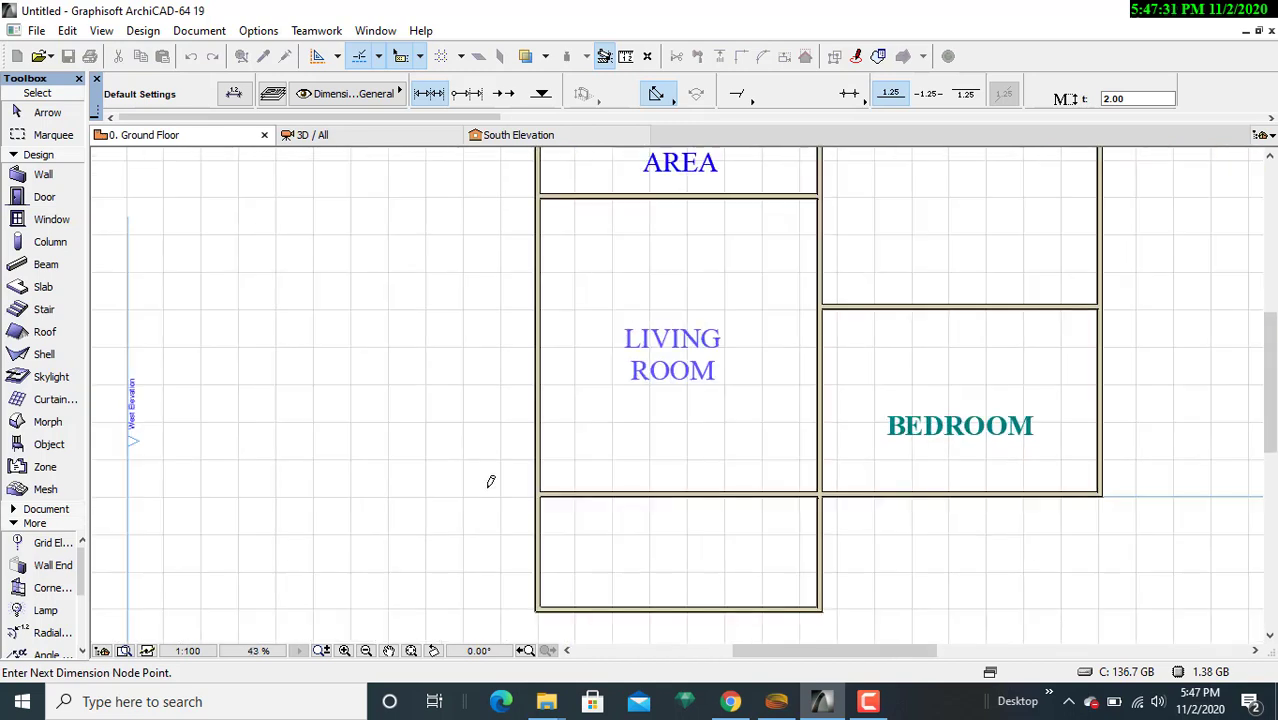
pyautogui.doubleClick(418, 314)
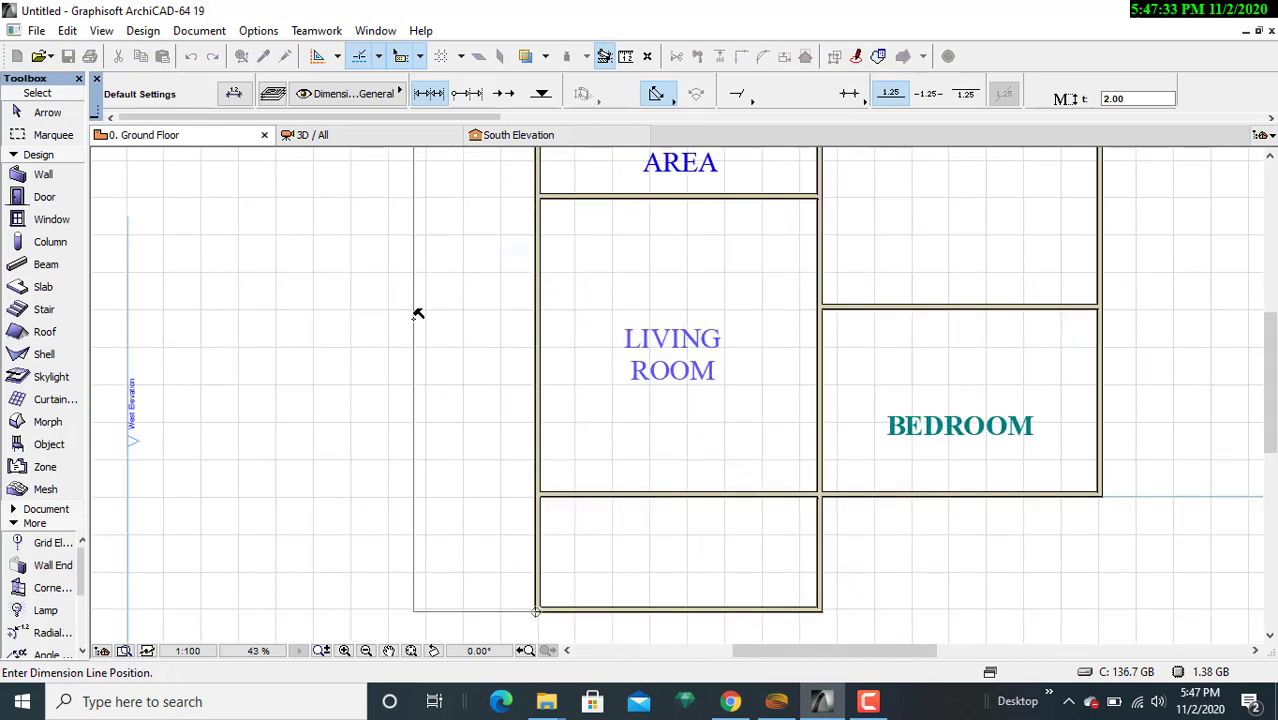
pyautogui.click(410, 316)
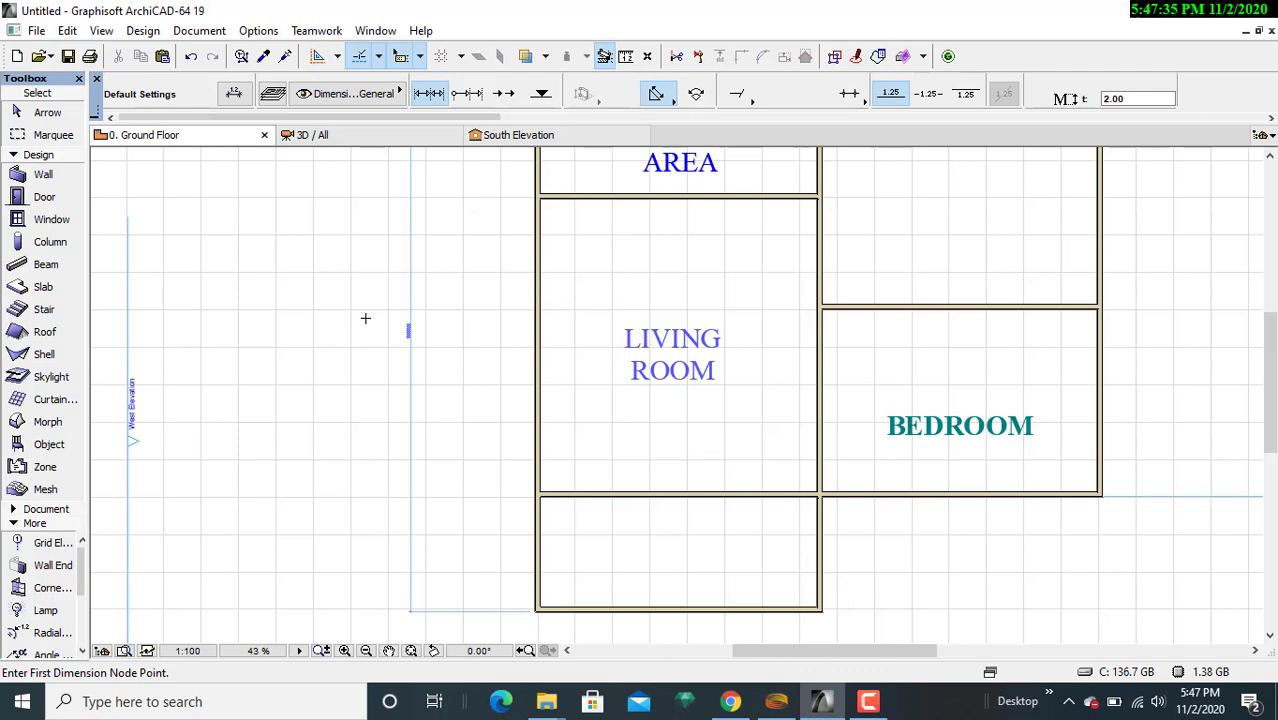
# - Place a chain dimension along the plan's south side, spanning the unlabelled room and the bedroom, with its line below the walls
pyautogui.scroll(-5, 421, 325)
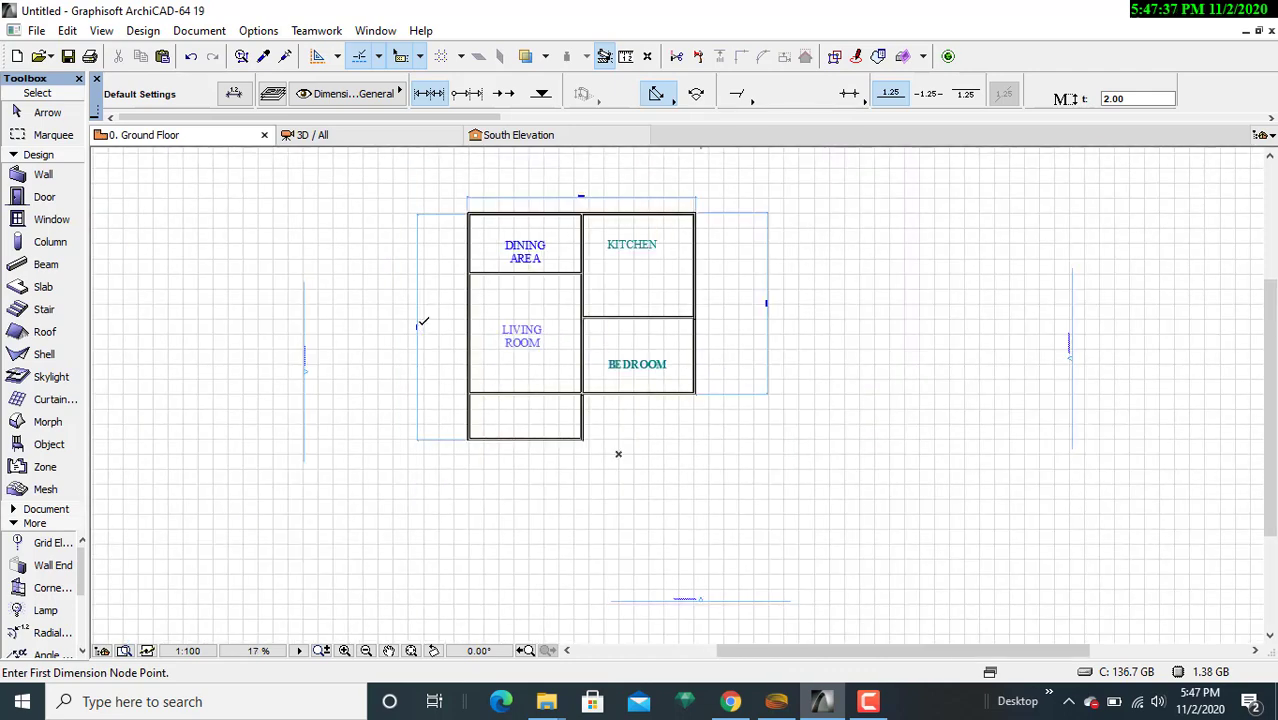
pyautogui.moveTo(423, 320); pyautogui.dragTo(433, 408, button='middle')
pyautogui.scroll(2, 518, 405)
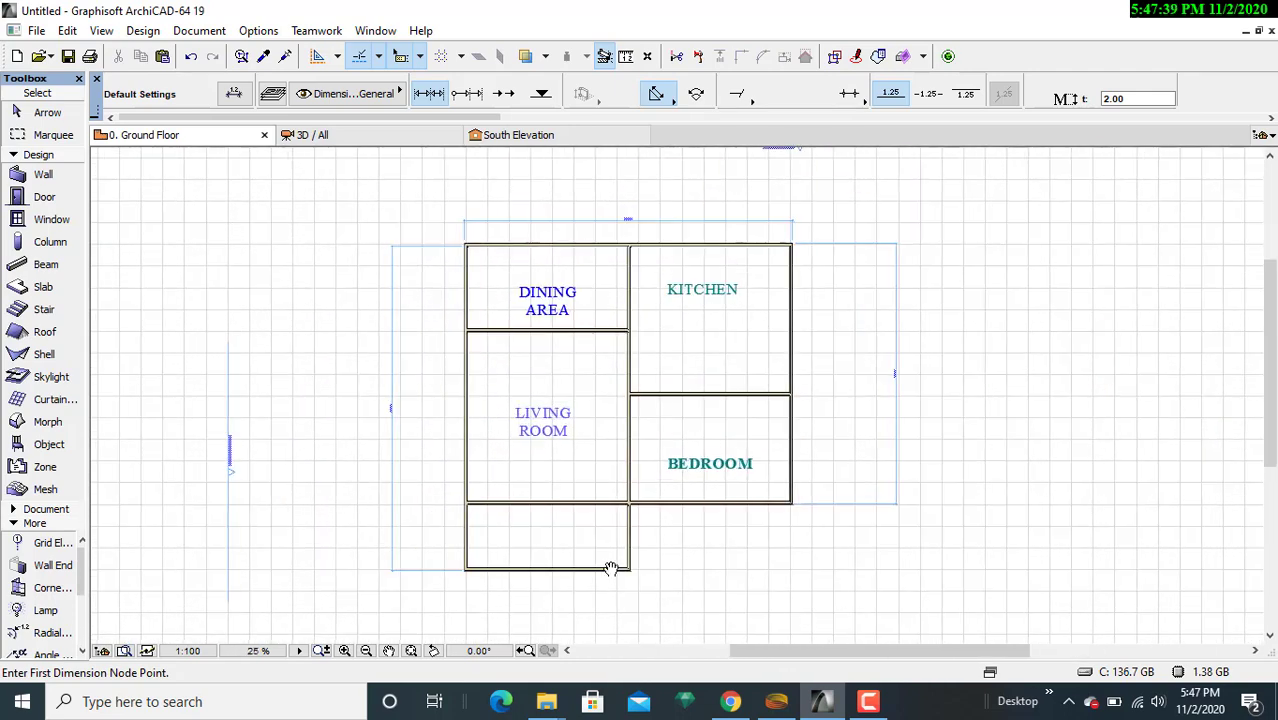
pyautogui.moveTo(611, 568); pyautogui.dragTo(622, 417, button='middle')
pyautogui.scroll(1, 491, 437)
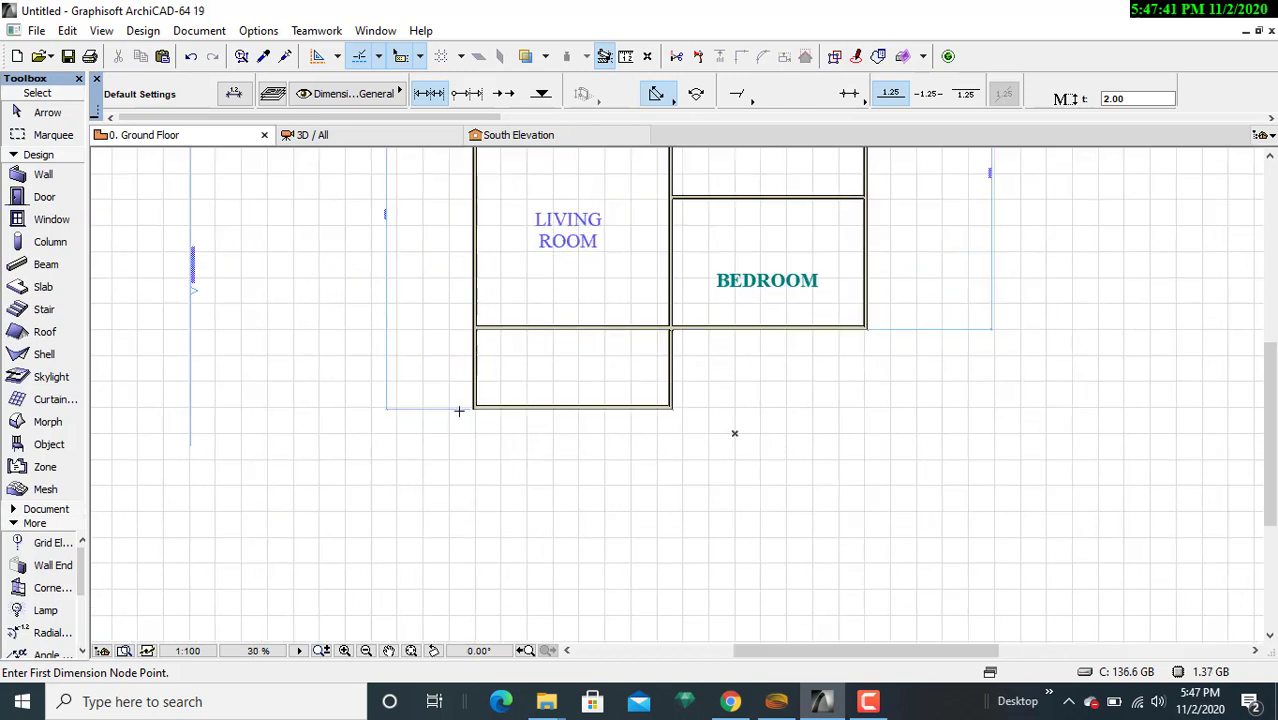
pyautogui.scroll(2, 465, 408)
pyautogui.click(481, 405)
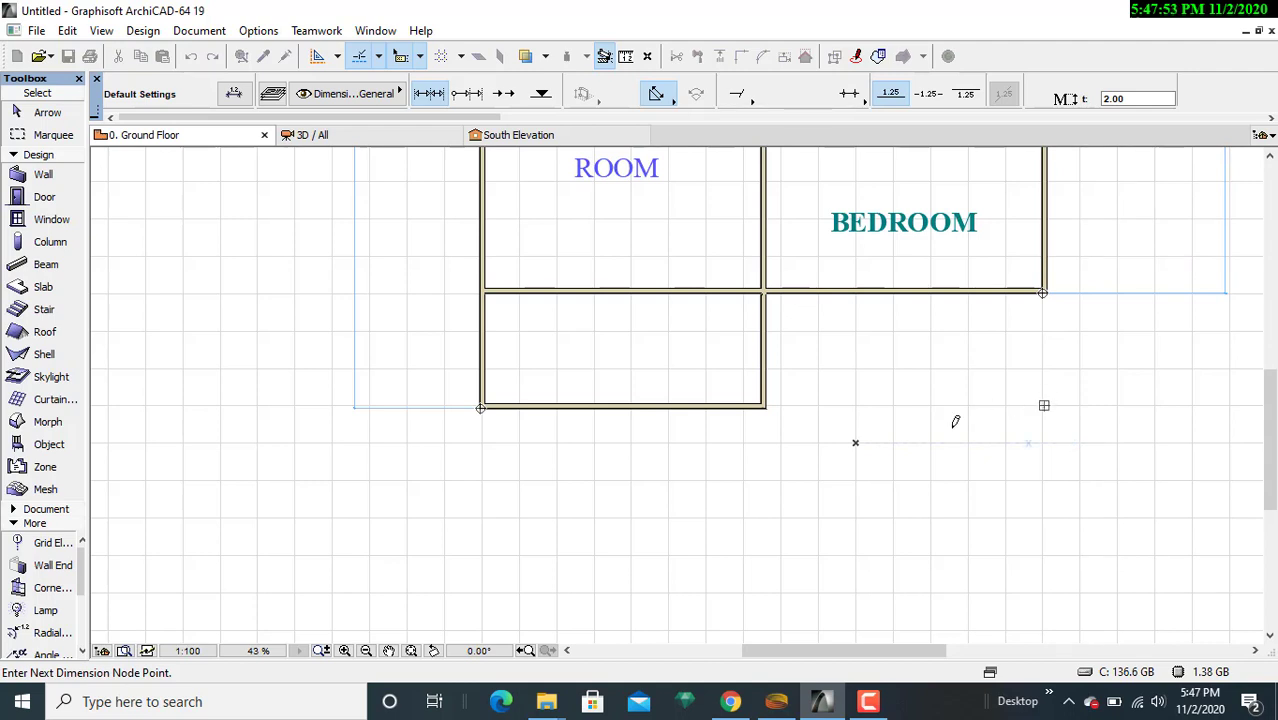
pyautogui.doubleClick(758, 462)
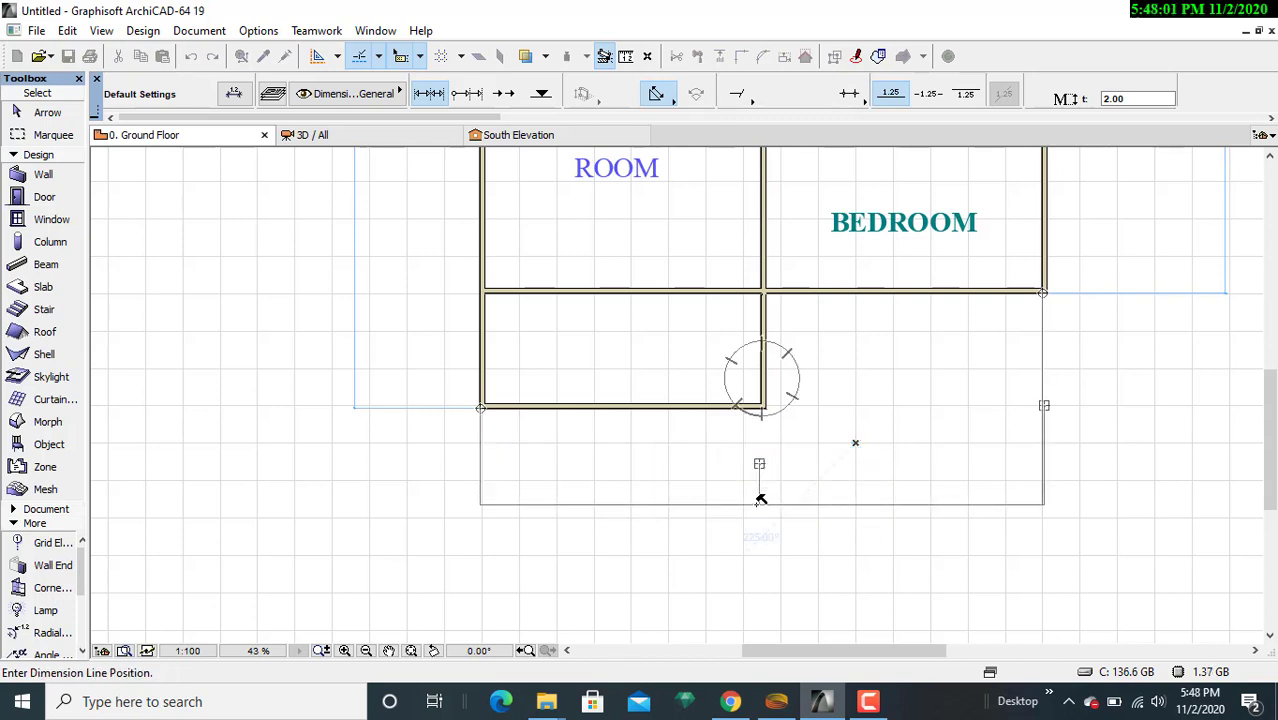
pyautogui.click(760, 499)
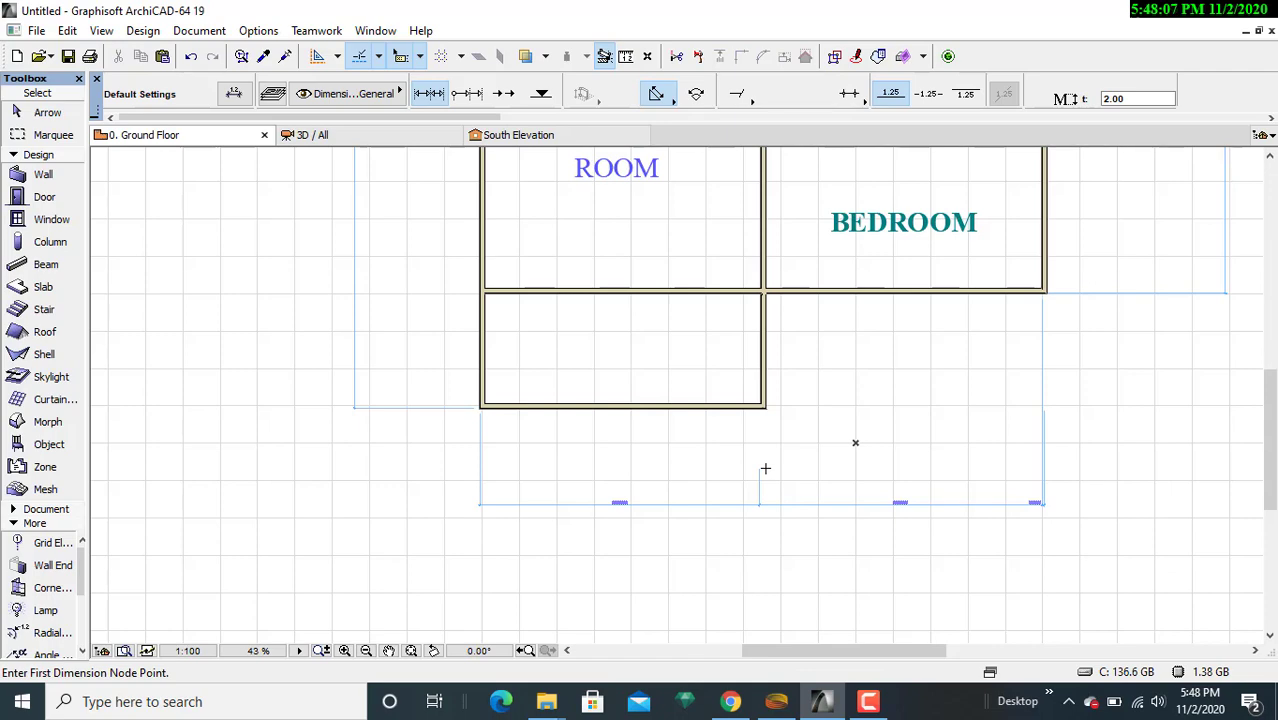
# - Try to dimension the kitchen's east wall from its outer corner to the partition between kitchen and bedroom
pyautogui.scroll(-4, 767, 450)
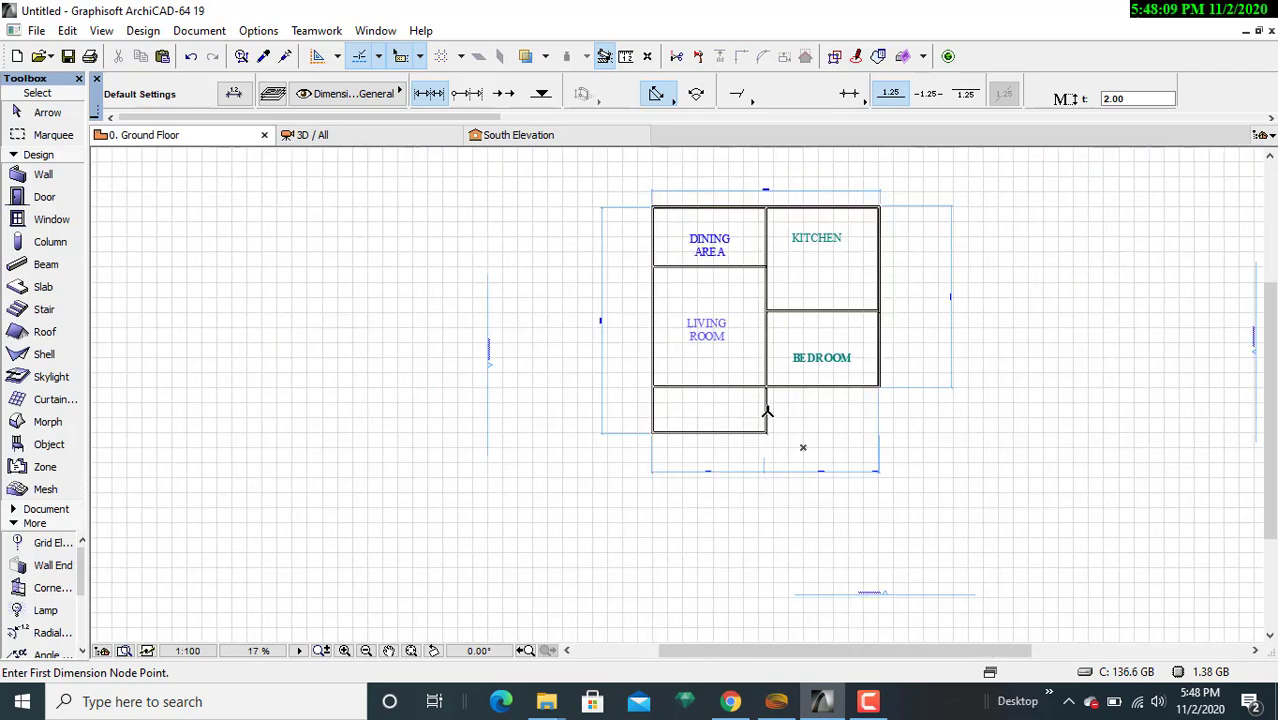
pyautogui.scroll(1, 765, 410)
pyautogui.scroll(3, 985, 380)
pyautogui.scroll(-2, 974, 437)
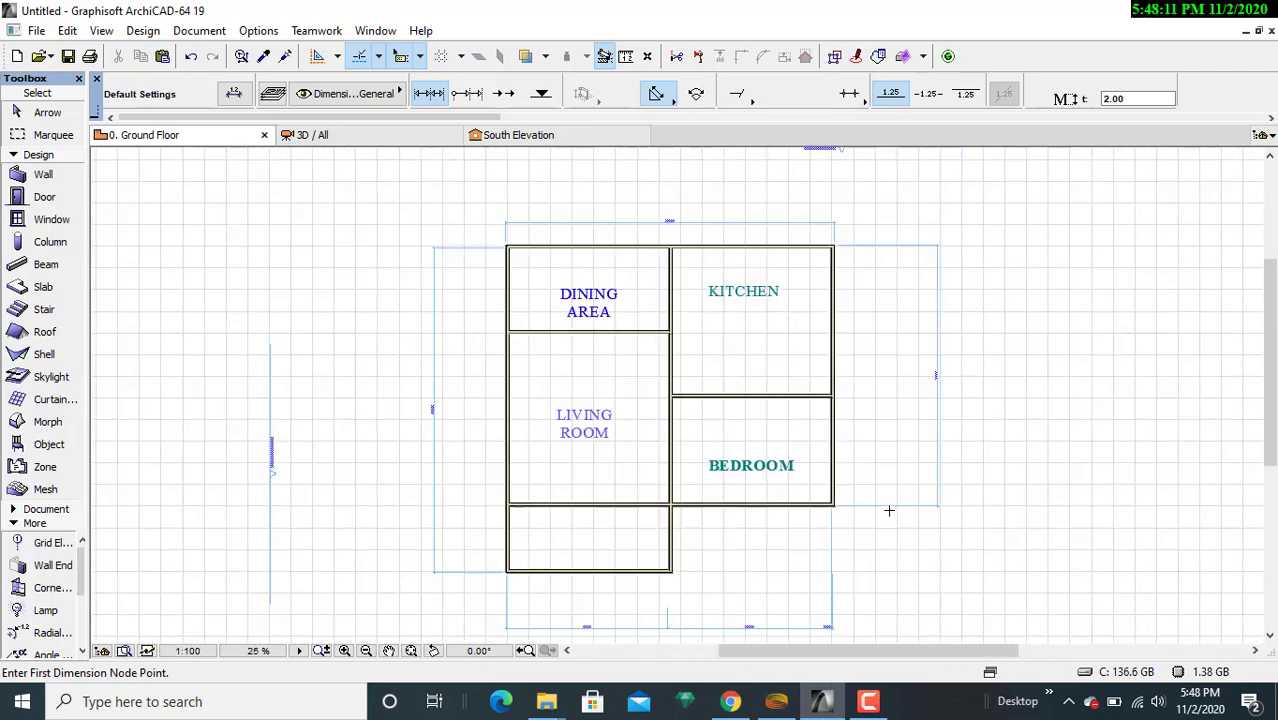
pyautogui.scroll(4, 772, 418)
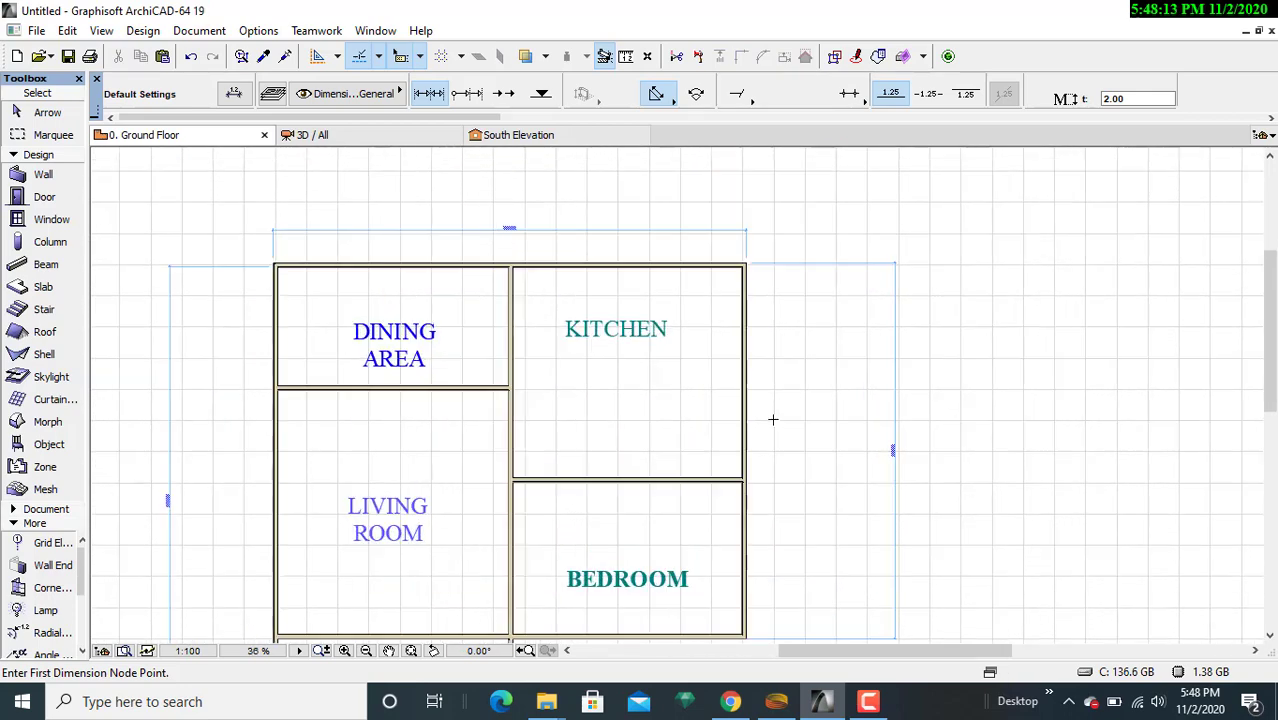
pyautogui.scroll(2, 741, 206)
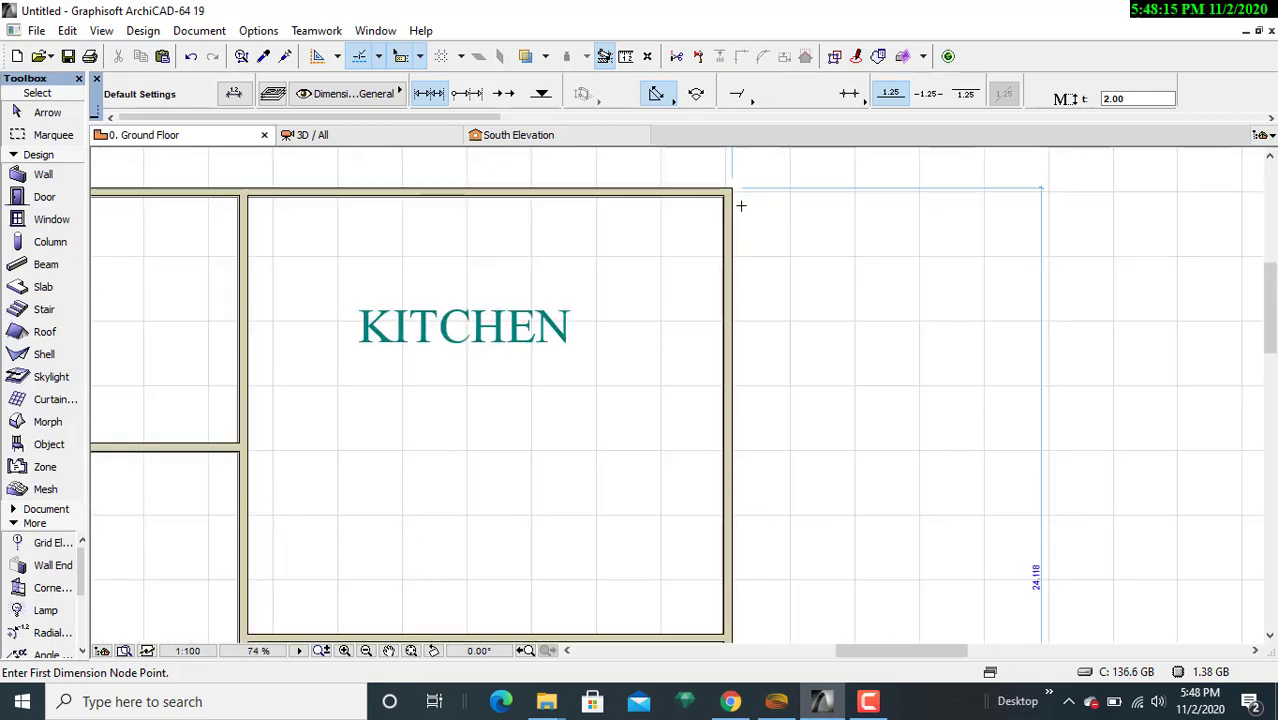
pyautogui.click(733, 185)
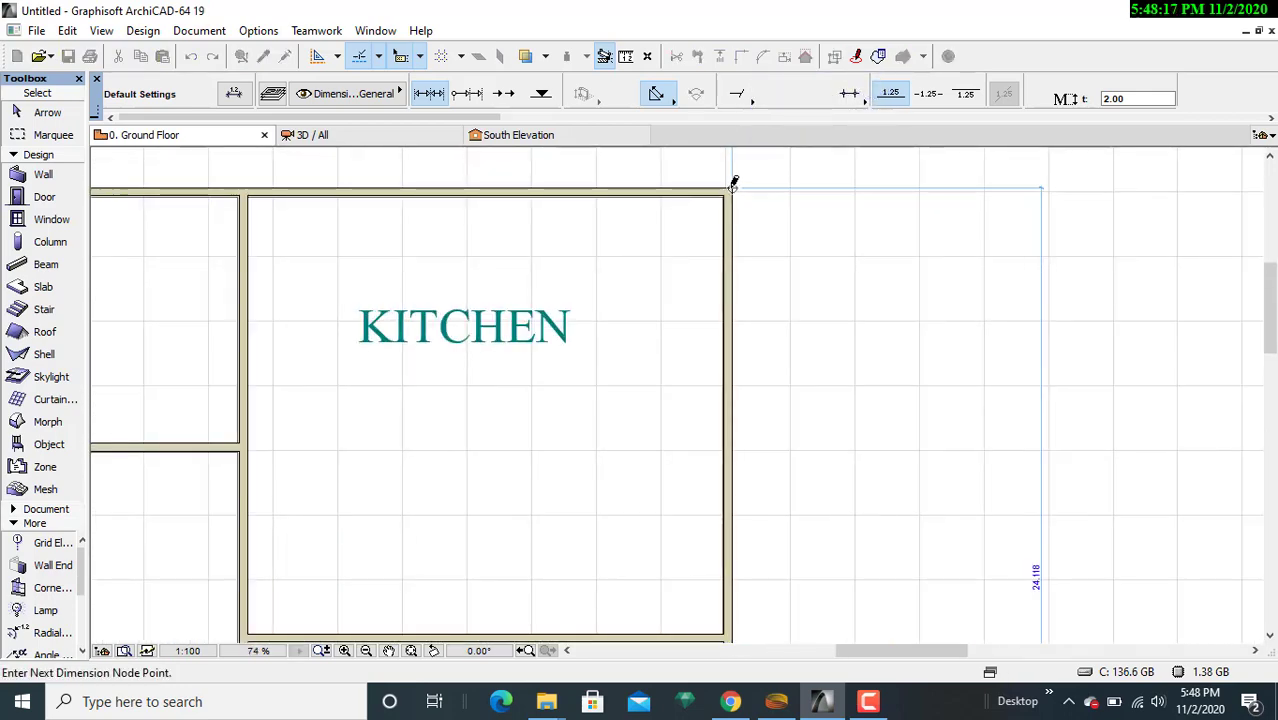
pyautogui.moveTo(765, 419); pyautogui.dragTo(819, 308, button='middle')
pyautogui.moveTo(801, 508); pyautogui.dragTo(796, 437, button='middle')
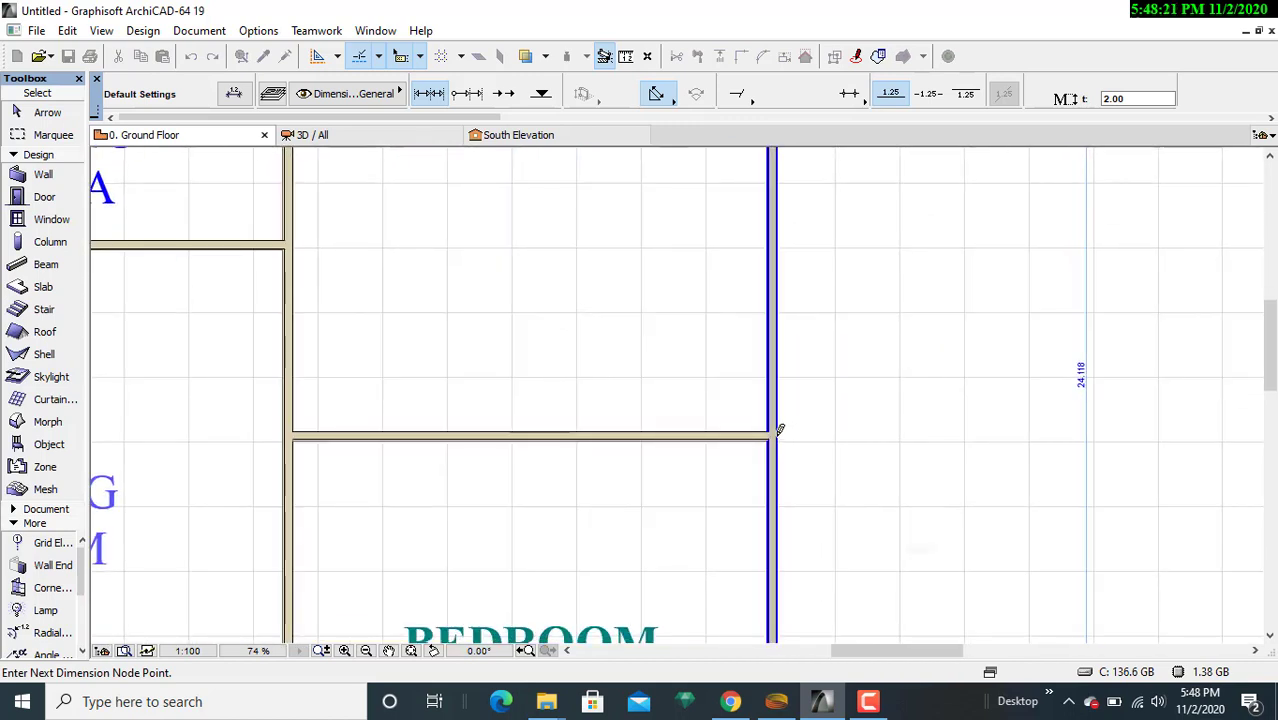
pyautogui.click(775, 434)
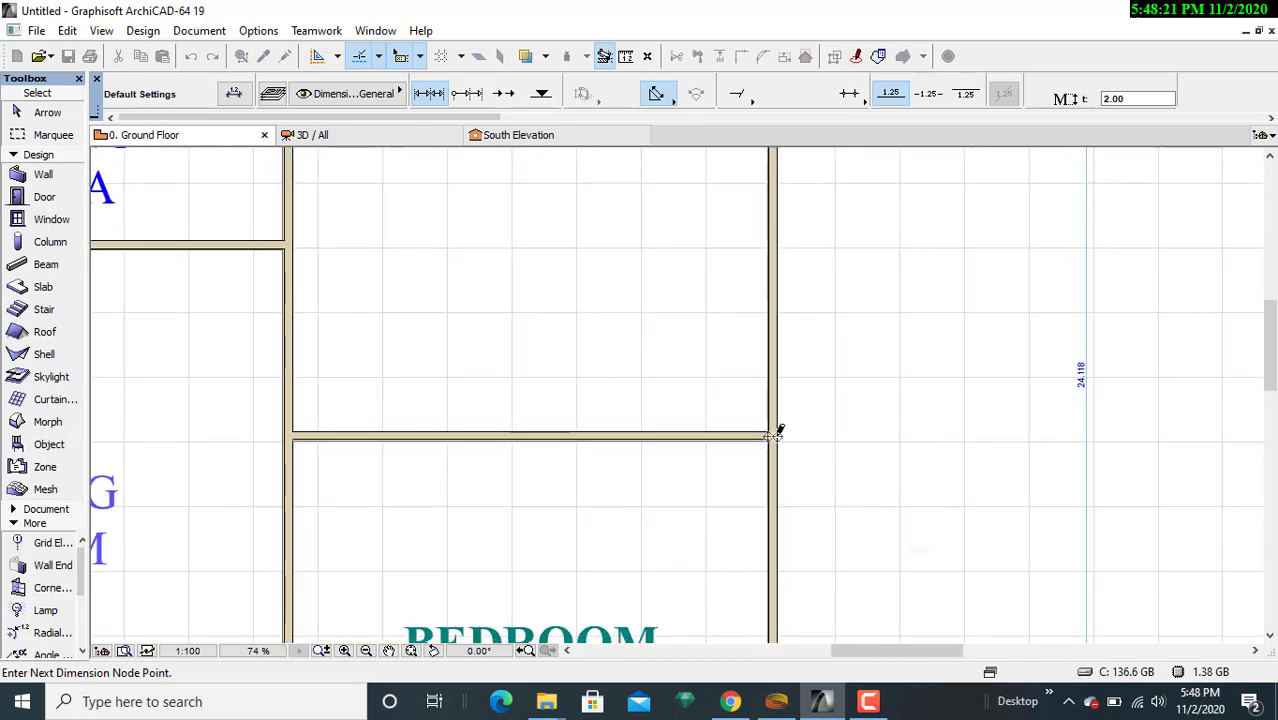
pyautogui.doubleClick(831, 193)
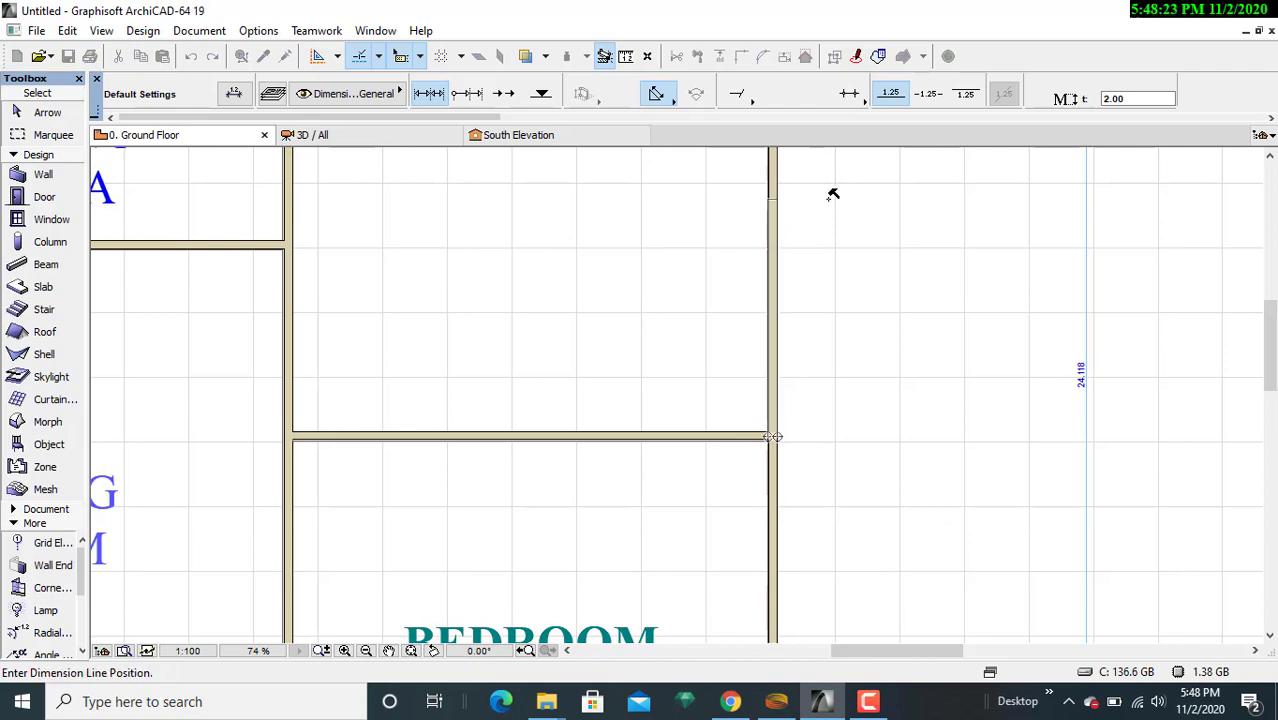
pyautogui.click(901, 198)
pyautogui.scroll(-3, 891, 252)
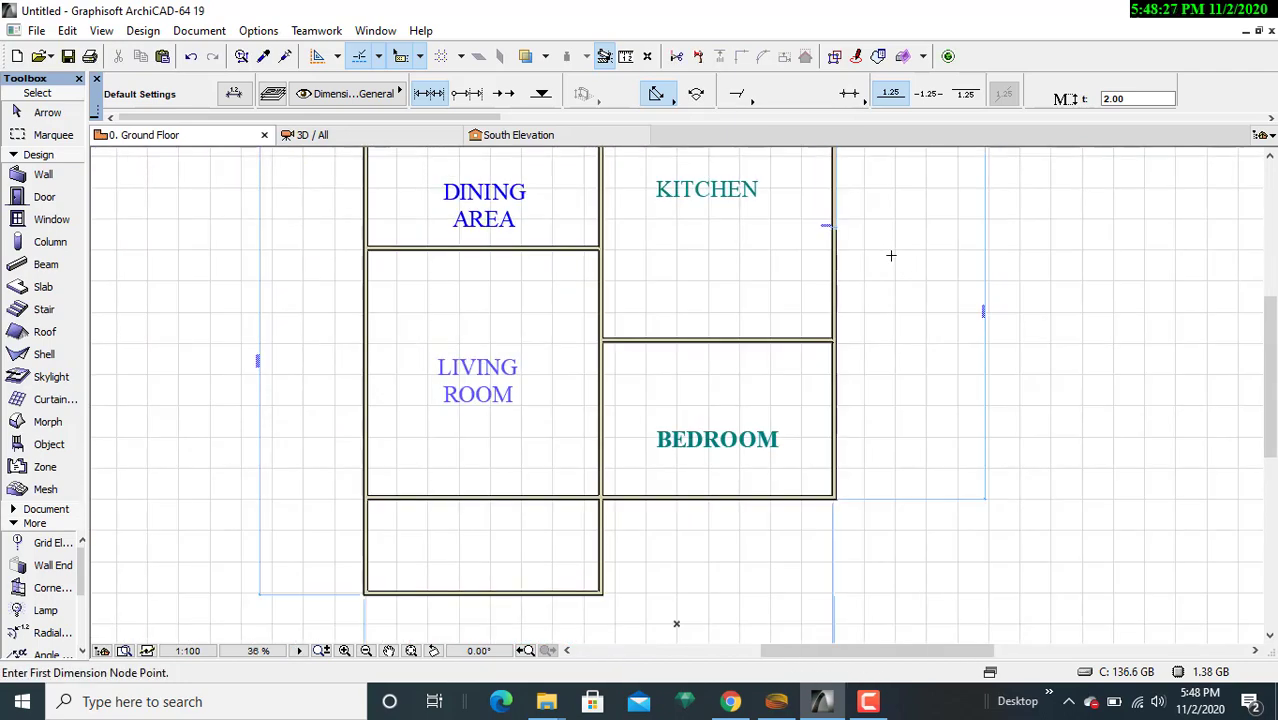
pyautogui.moveTo(891, 255); pyautogui.dragTo(862, 403, button='middle')
pyautogui.scroll(6, 856, 385)
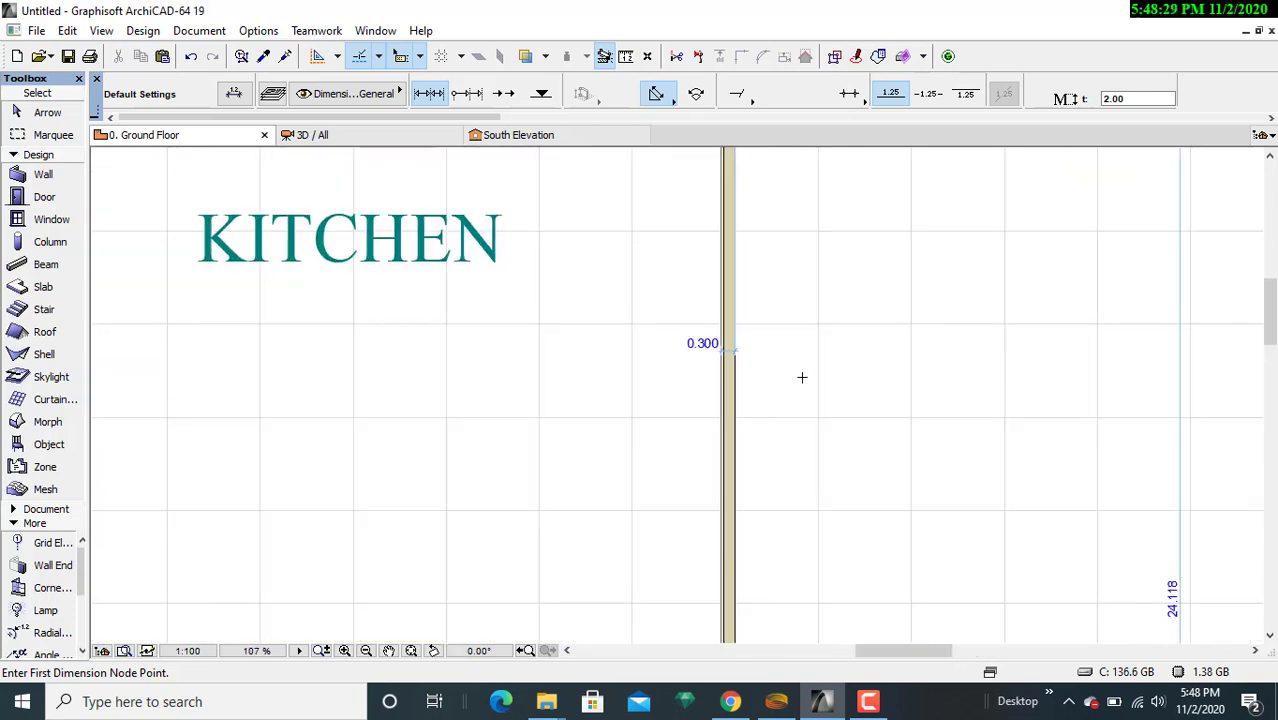
pyautogui.scroll(-6, 759, 354)
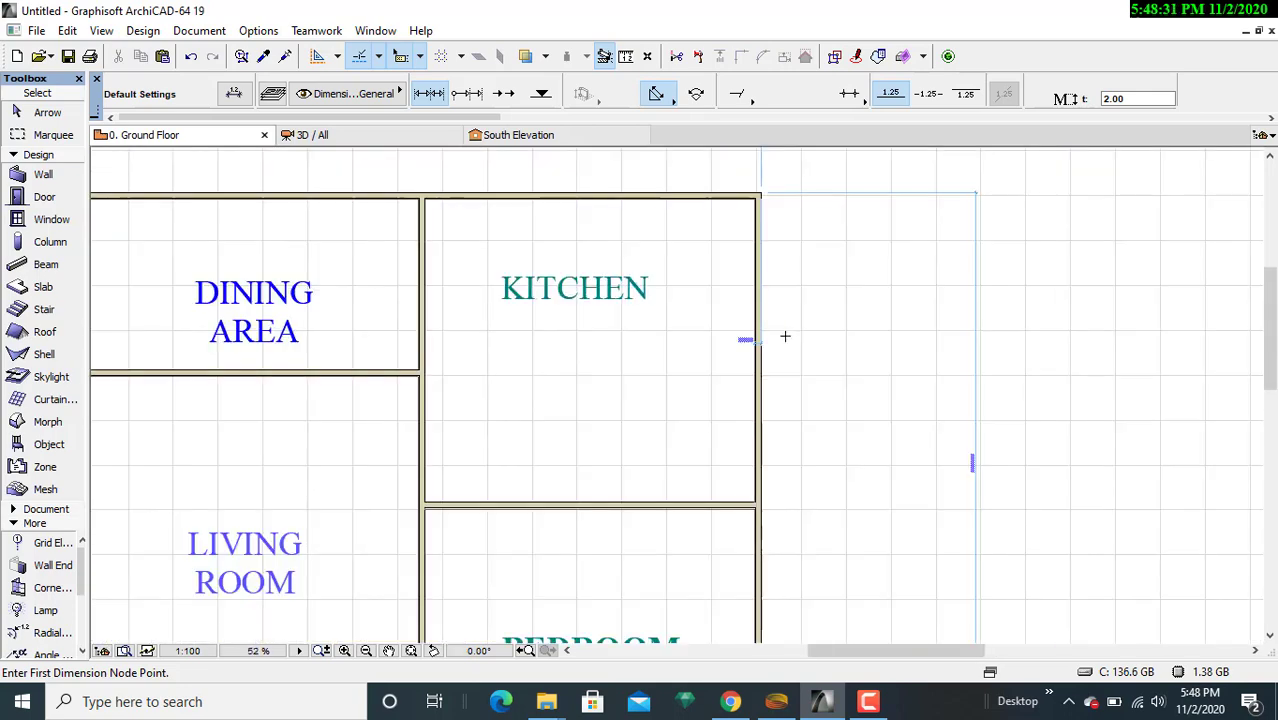
# - Try to dimension the bedroom's east wall from the kitchen partition to its outer corner, and undo the slanted dimension chain
pyautogui.moveTo(831, 453); pyautogui.dragTo(798, 328, button='middle')
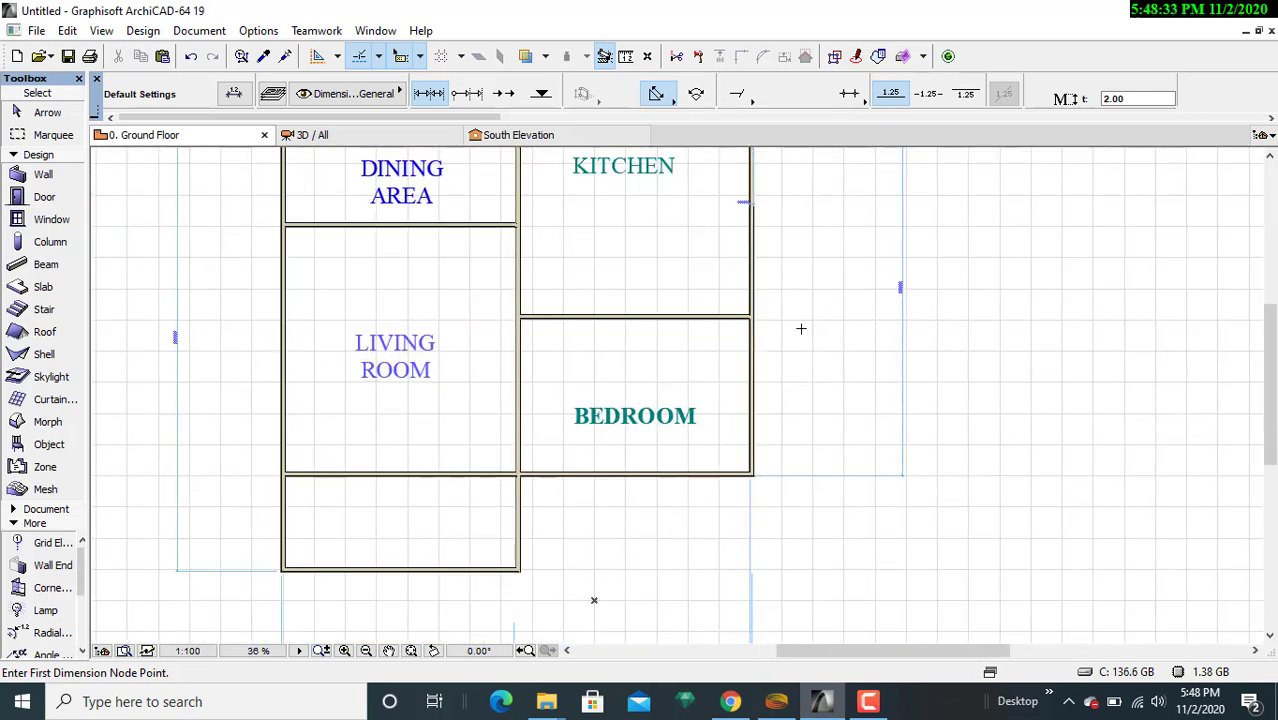
pyautogui.scroll(6, 844, 336)
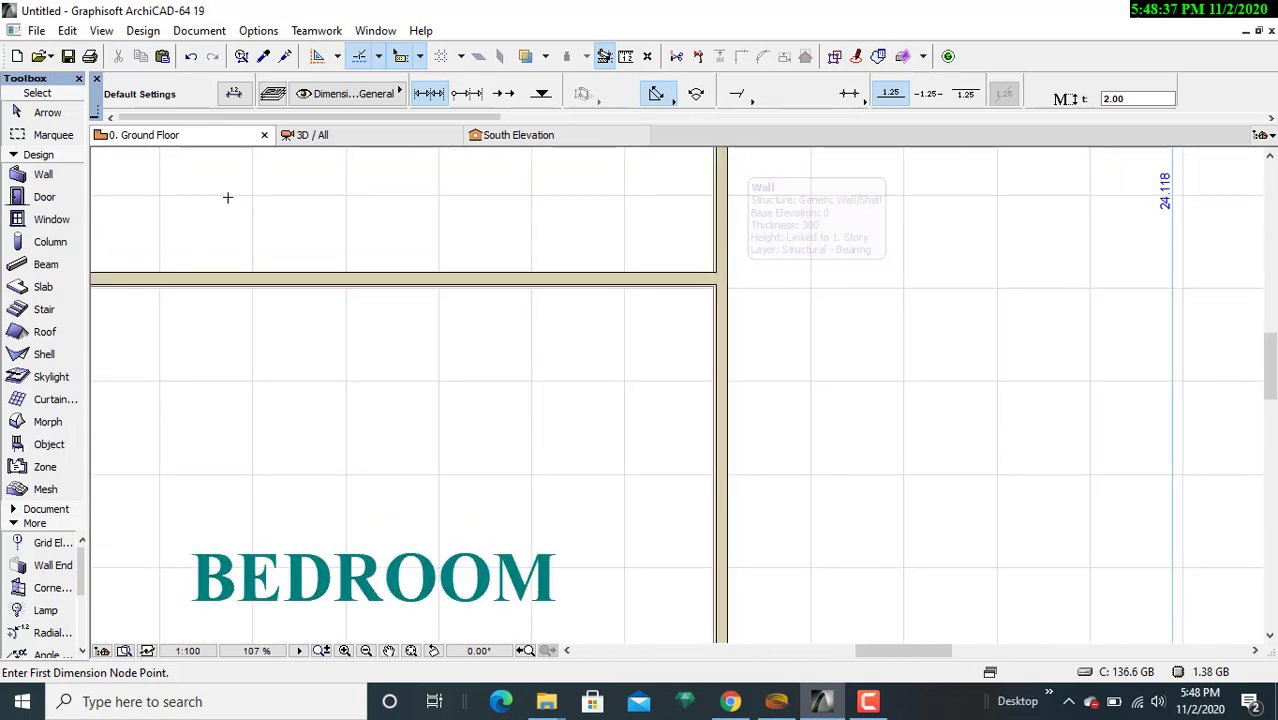
pyautogui.click(208, 38)
pyautogui.moveTo(226, 60)
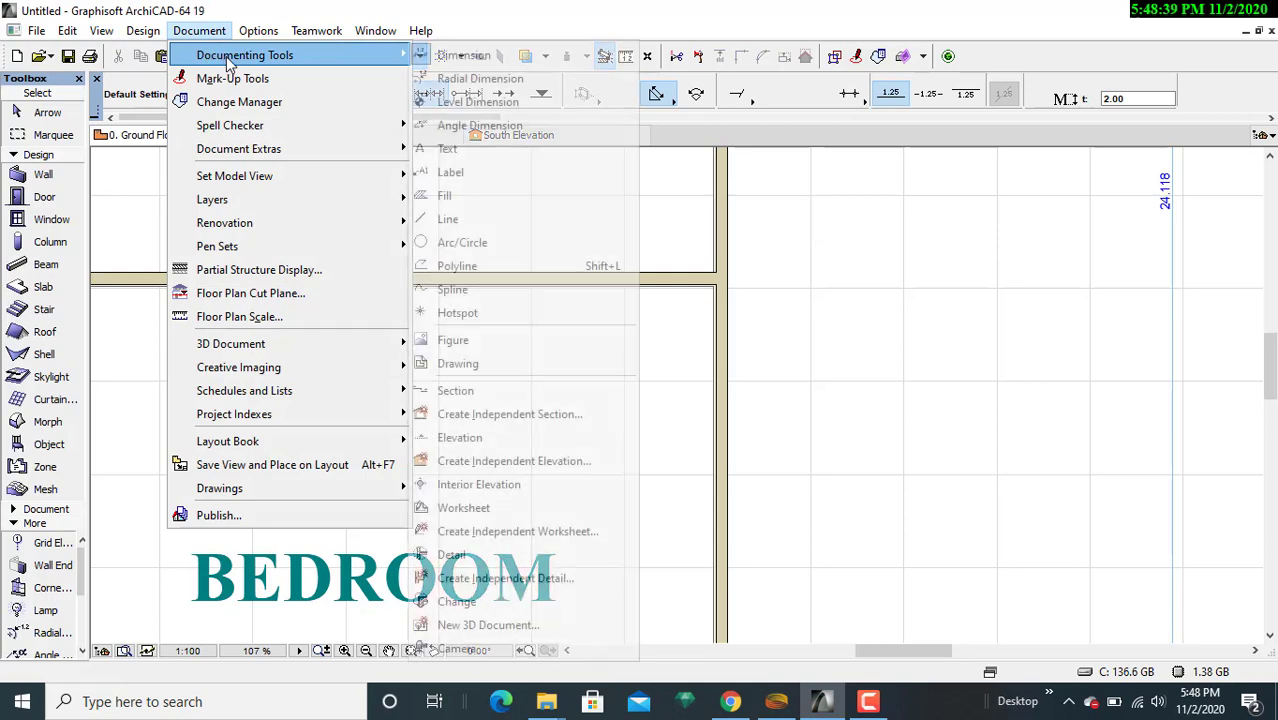
pyautogui.click(493, 58)
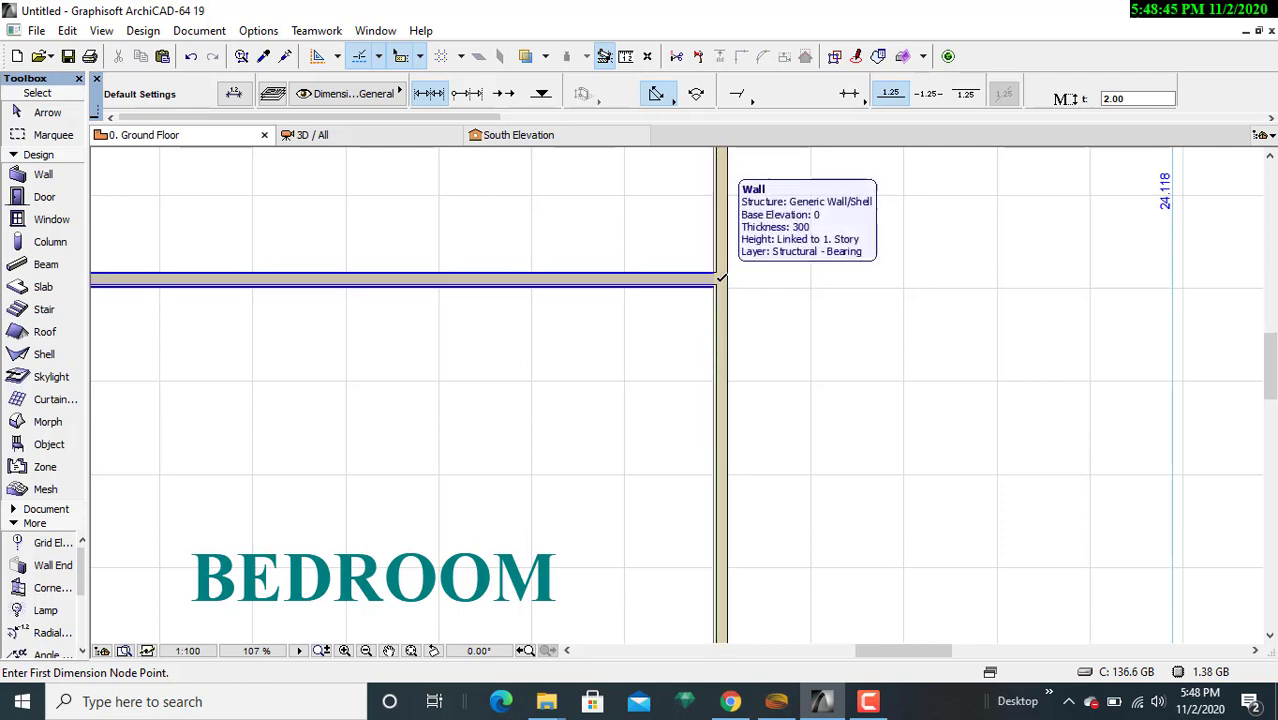
pyautogui.click(719, 281)
pyautogui.scroll(-5, 793, 372)
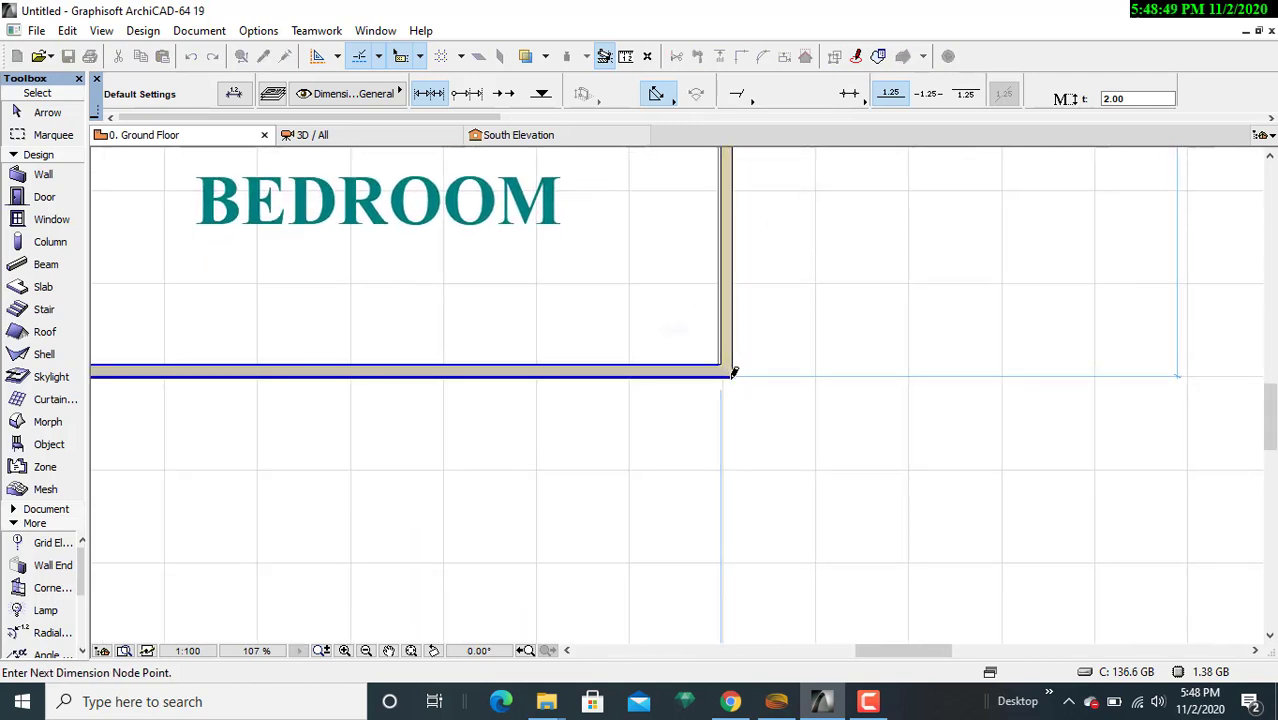
pyautogui.scroll(4, 870, 300)
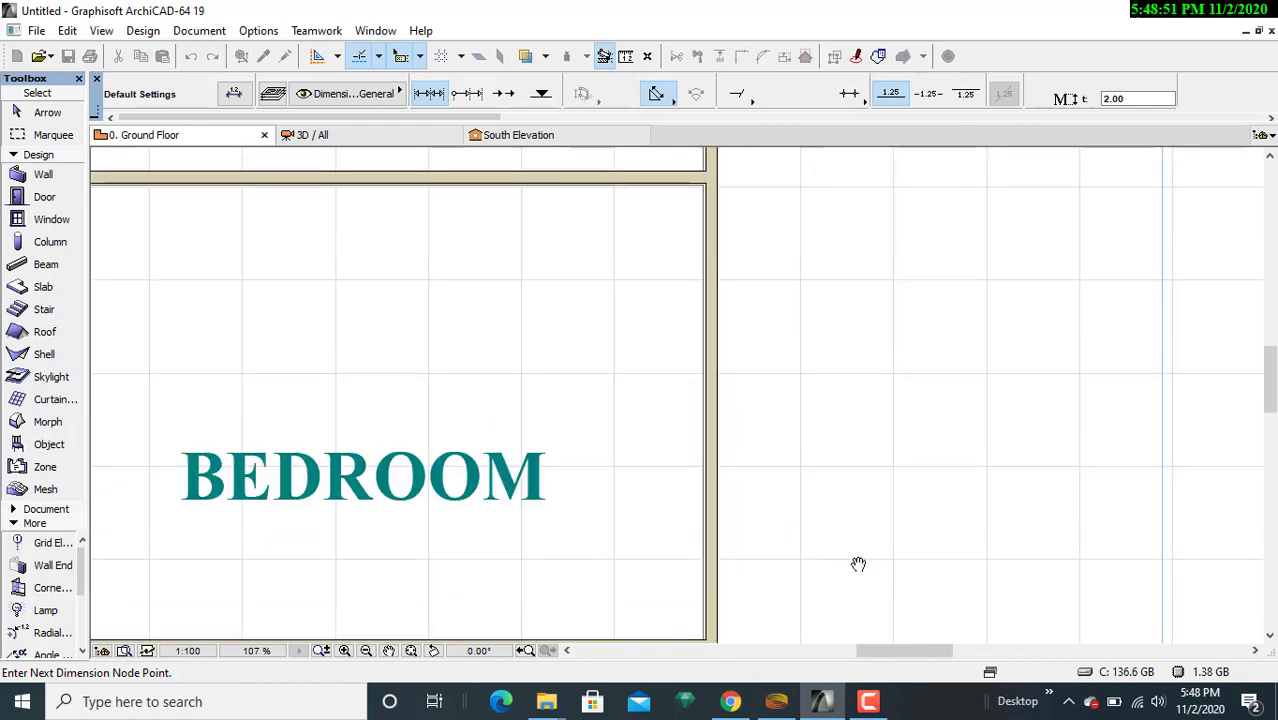
pyautogui.click(847, 359)
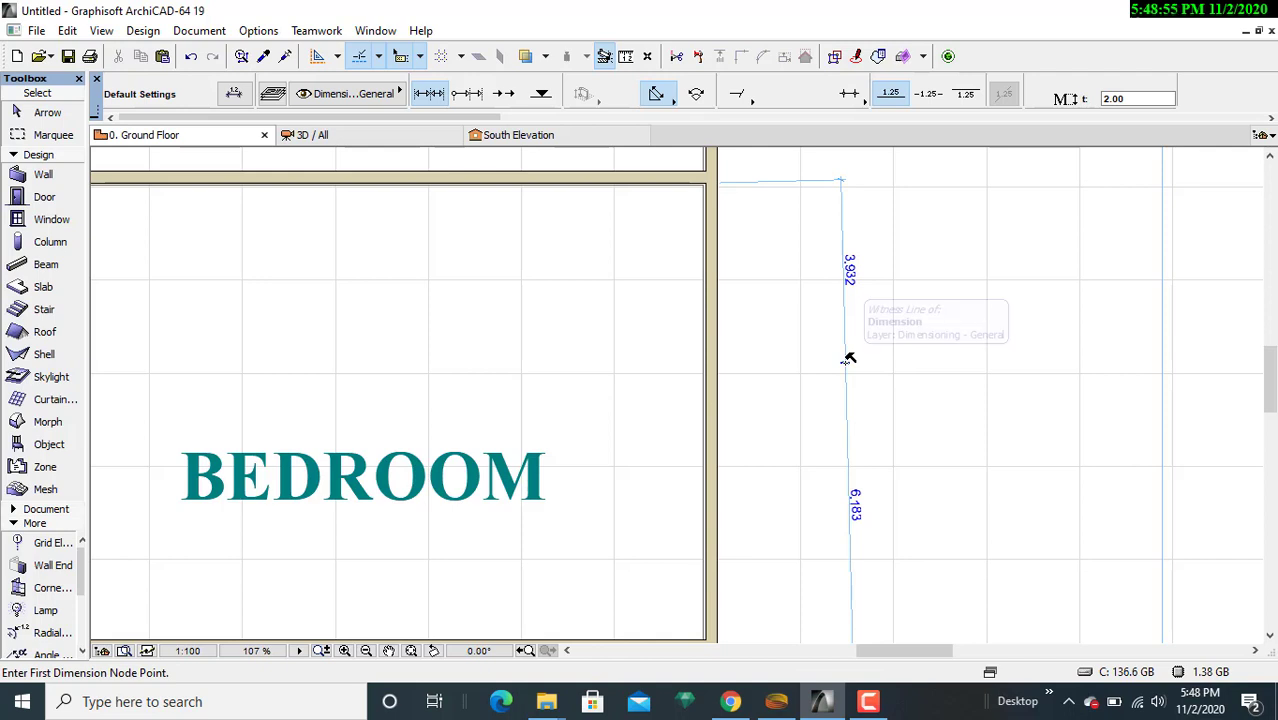
pyautogui.press('Escape')
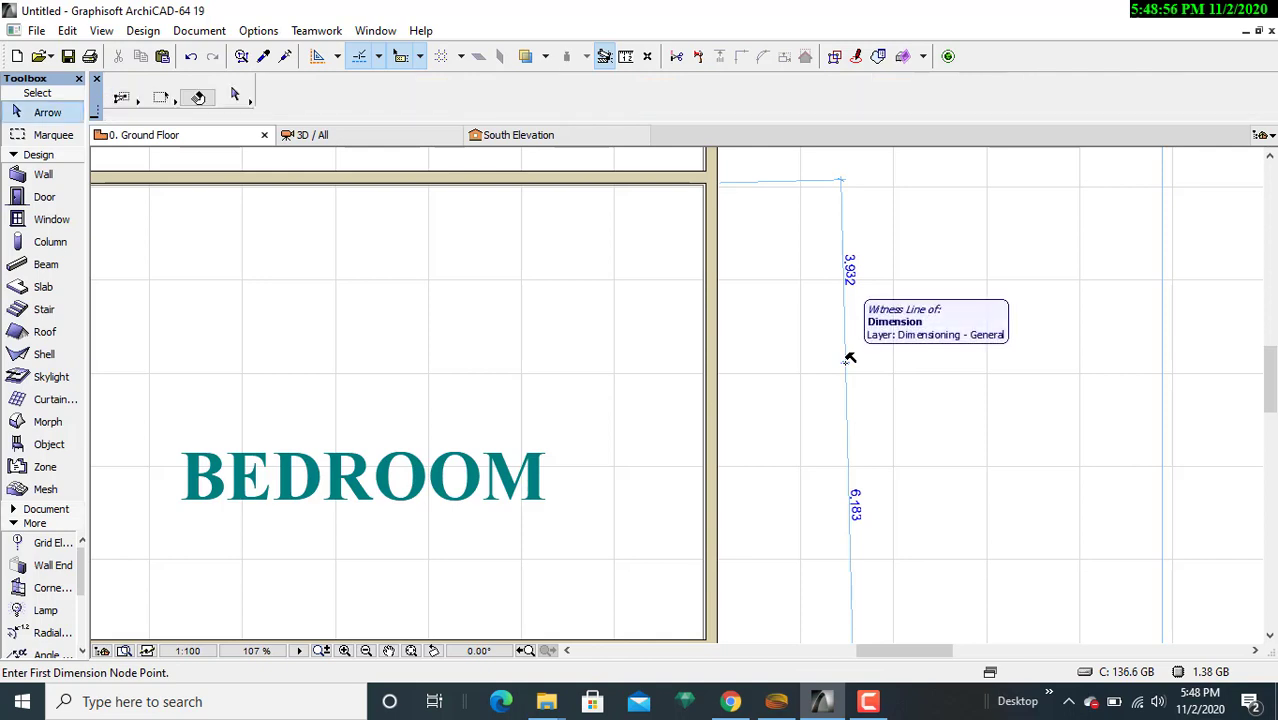
pyautogui.click(192, 57)
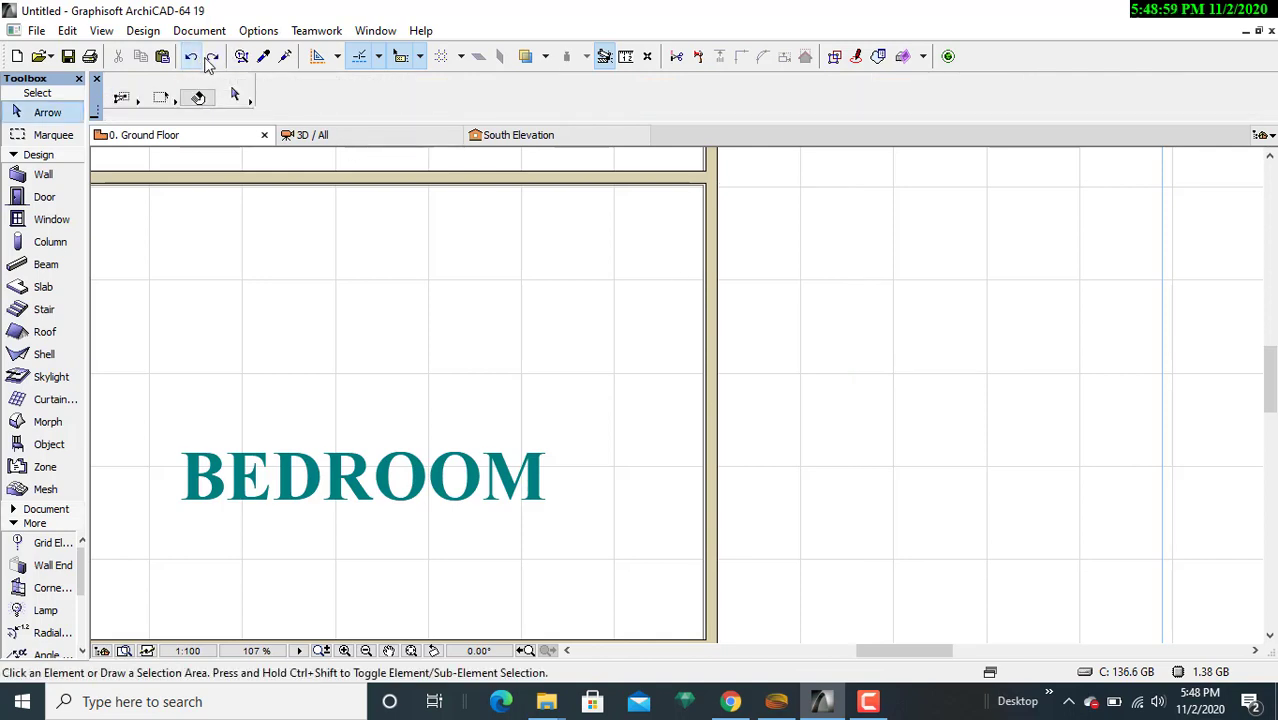
pyautogui.click(712, 181)
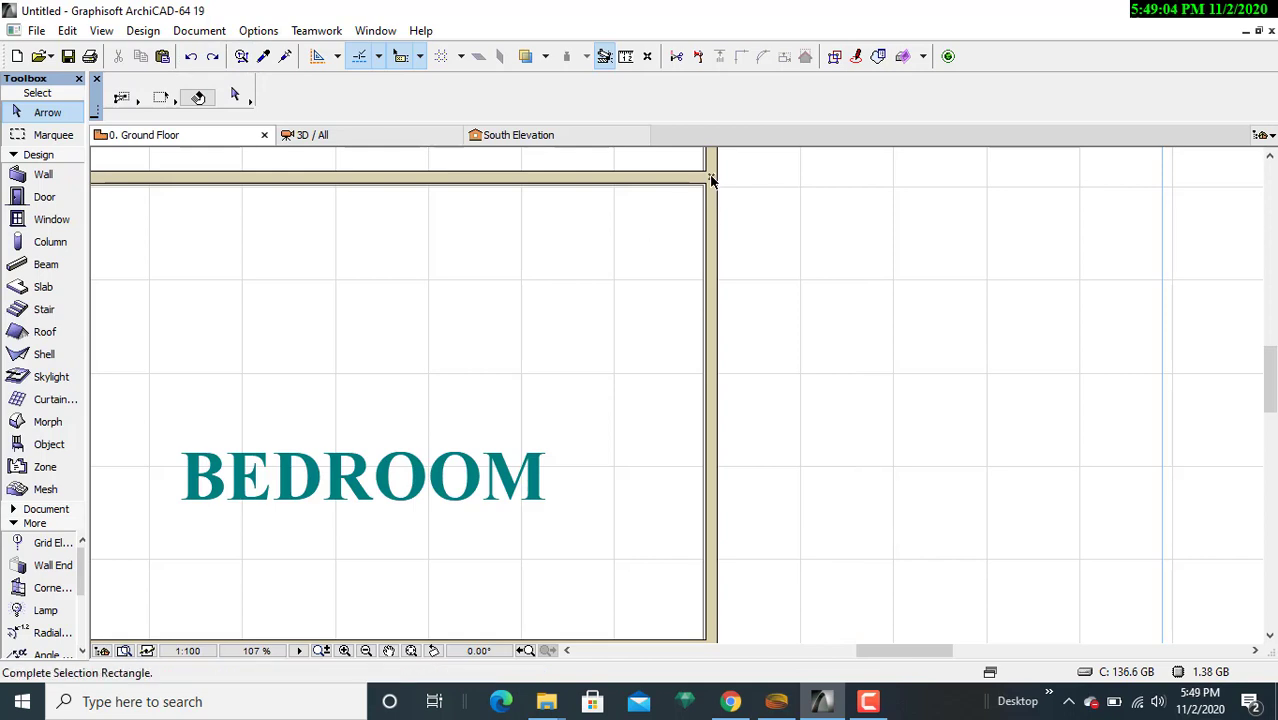
pyautogui.click(748, 289)
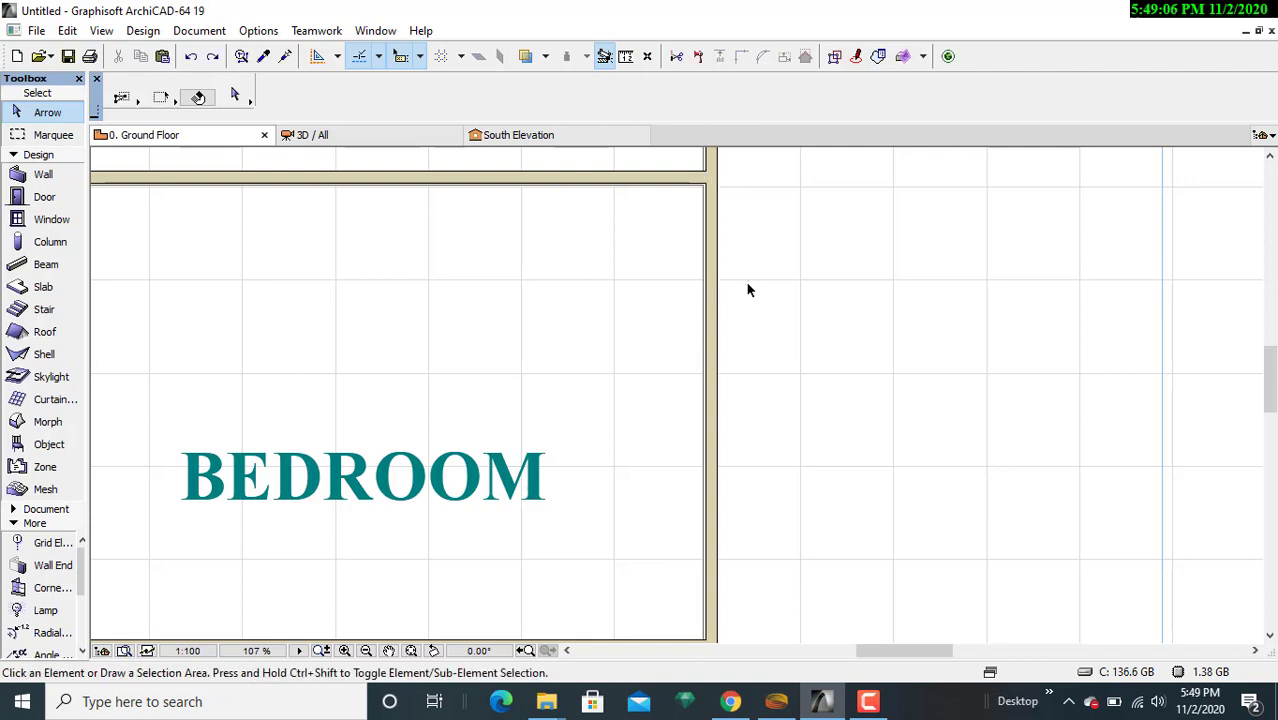
# - Try again to dimension the bedroom's east wall, from the partition junction down to the outer corner, with the dimension line just outside the wall
pyautogui.click(199, 31)
pyautogui.moveTo(251, 55)
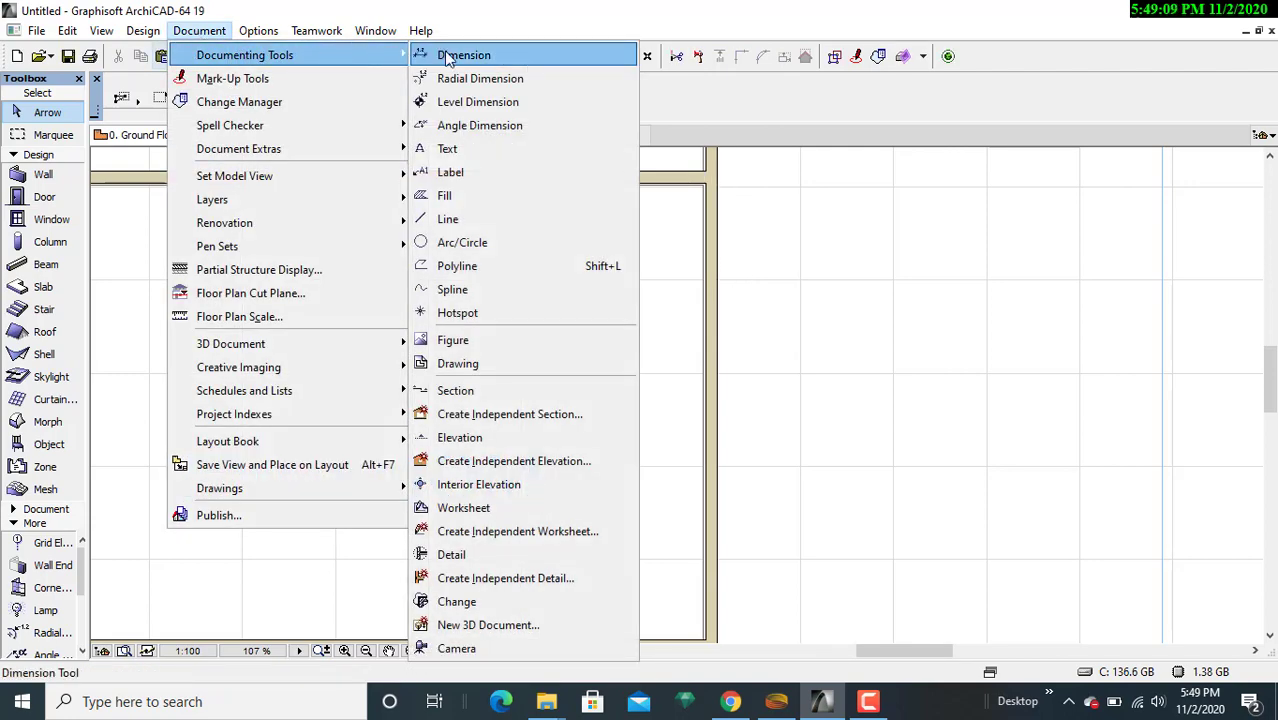
pyautogui.click(447, 58)
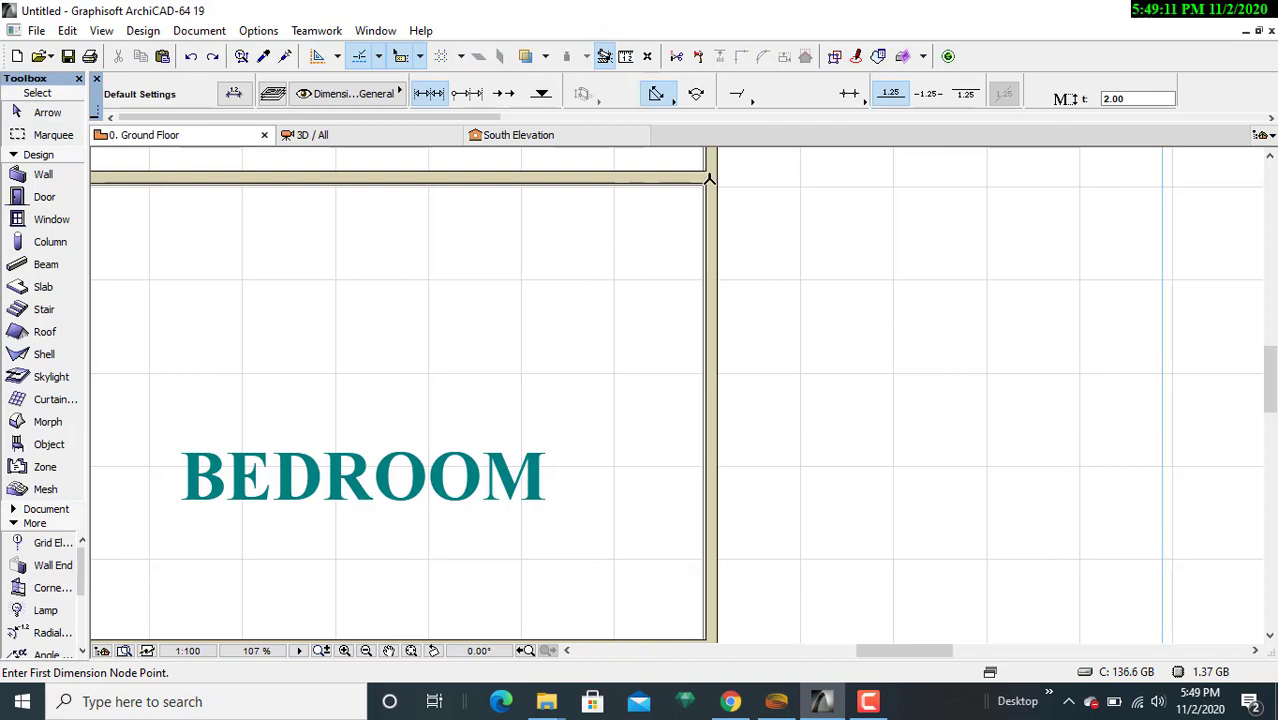
pyautogui.click(201, 31)
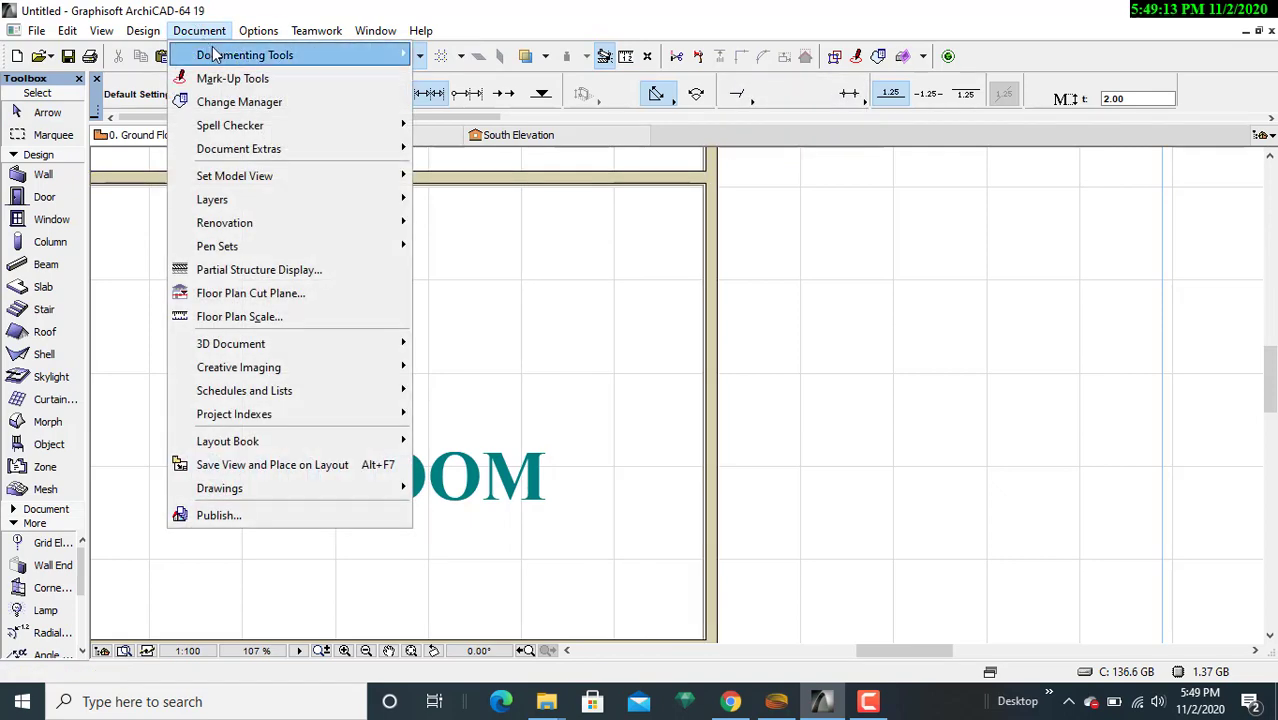
pyautogui.moveTo(215, 55)
pyautogui.click(420, 52)
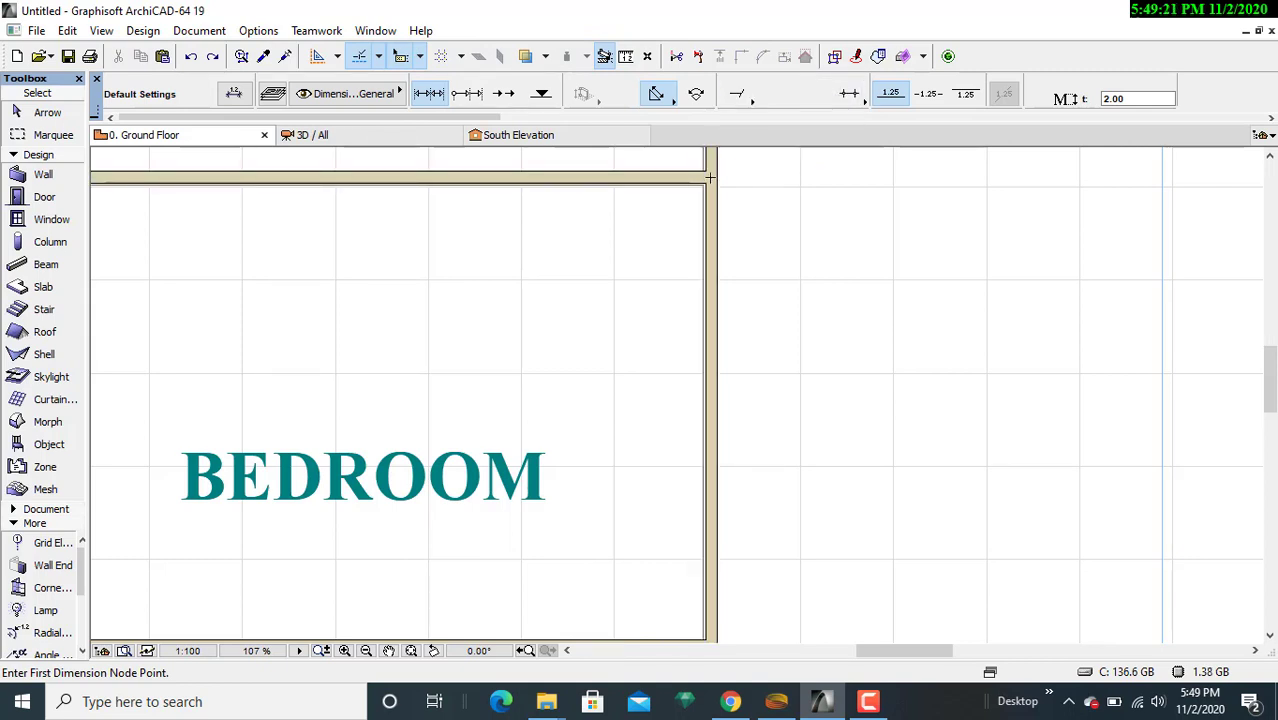
pyautogui.click(709, 177)
pyautogui.scroll(-3, 799, 408)
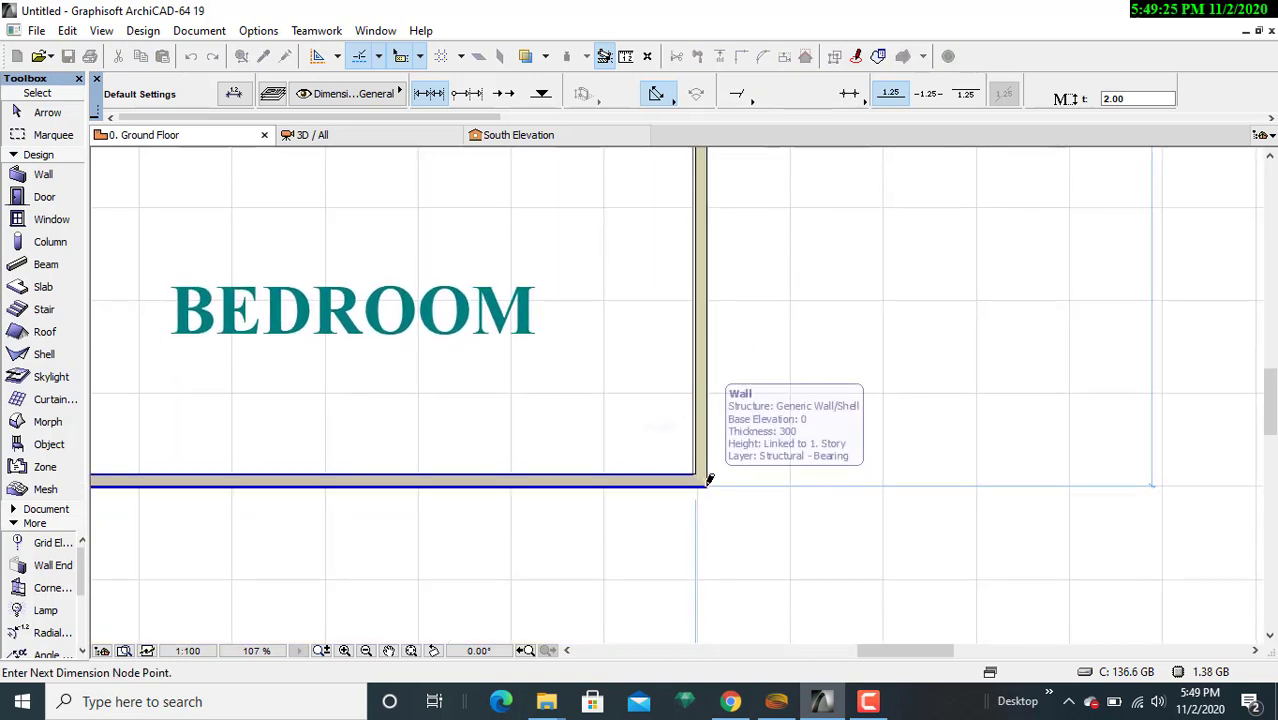
pyautogui.click(707, 486)
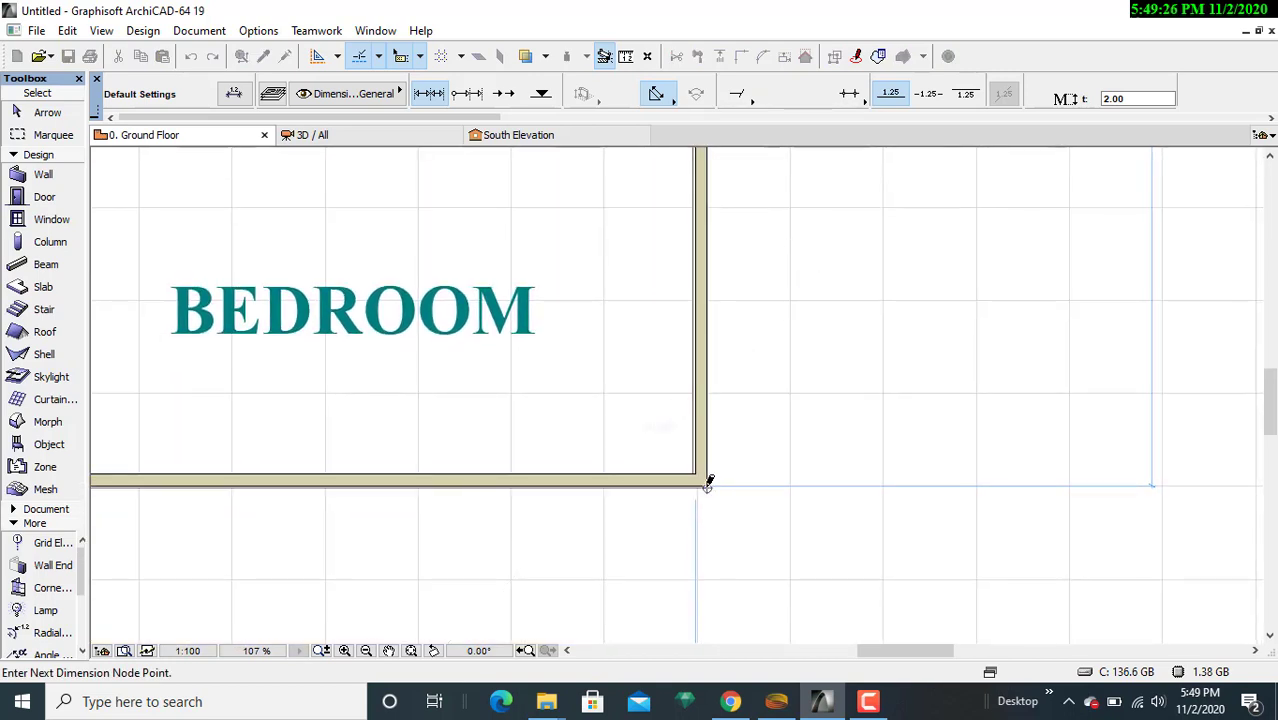
pyautogui.doubleClick(806, 222)
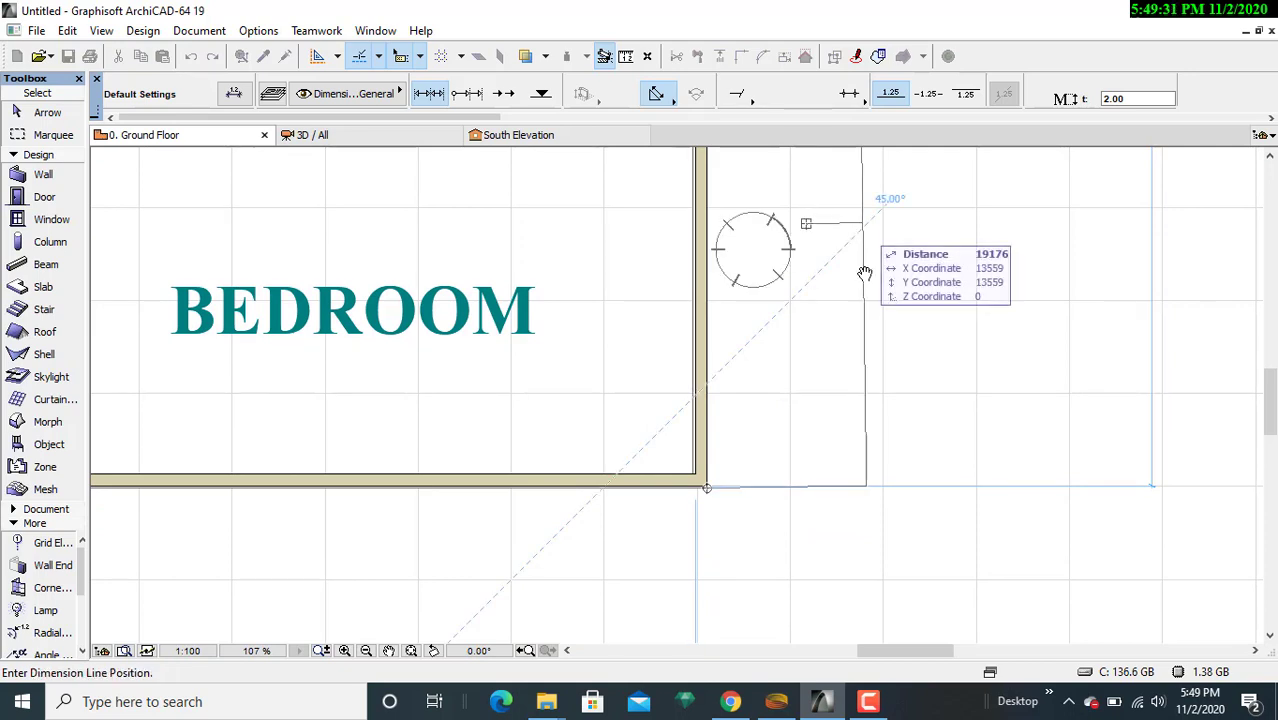
pyautogui.moveTo(864, 271); pyautogui.dragTo(864, 471, button='middle')
pyautogui.scroll(-2, 860, 427)
pyautogui.moveTo(858, 417); pyautogui.dragTo(813, 363, button='middle')
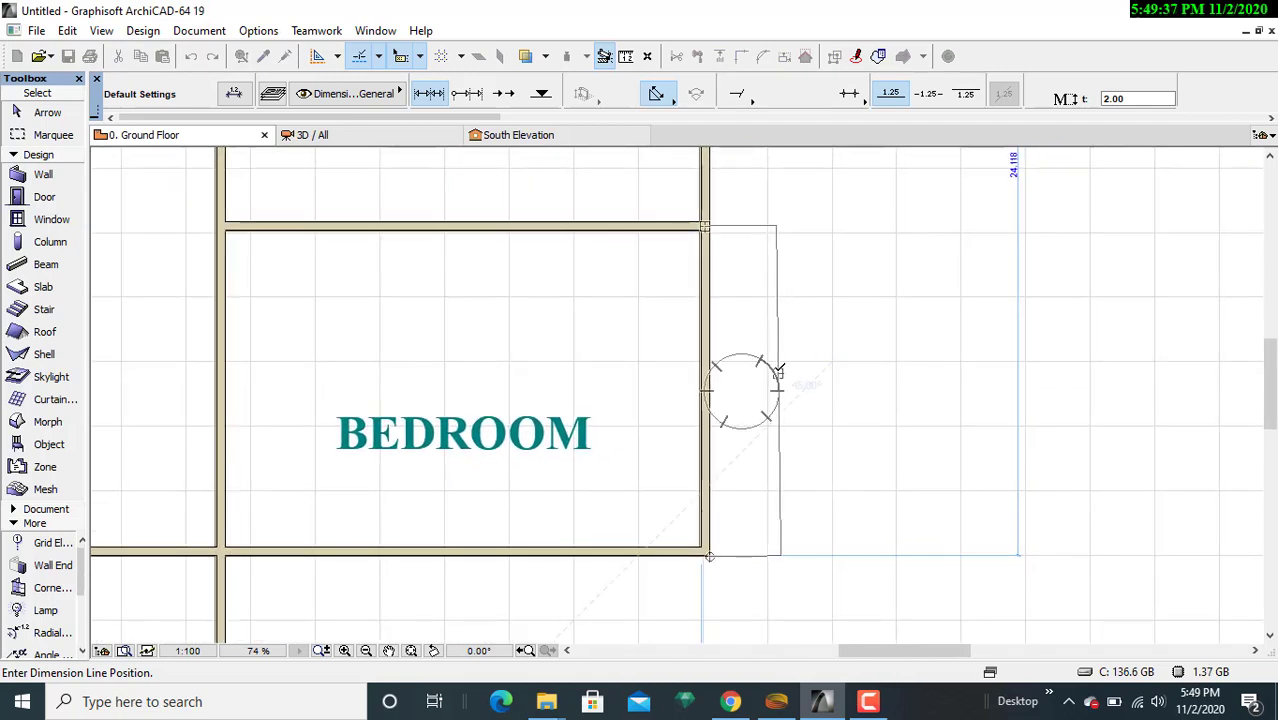
pyautogui.click(779, 370)
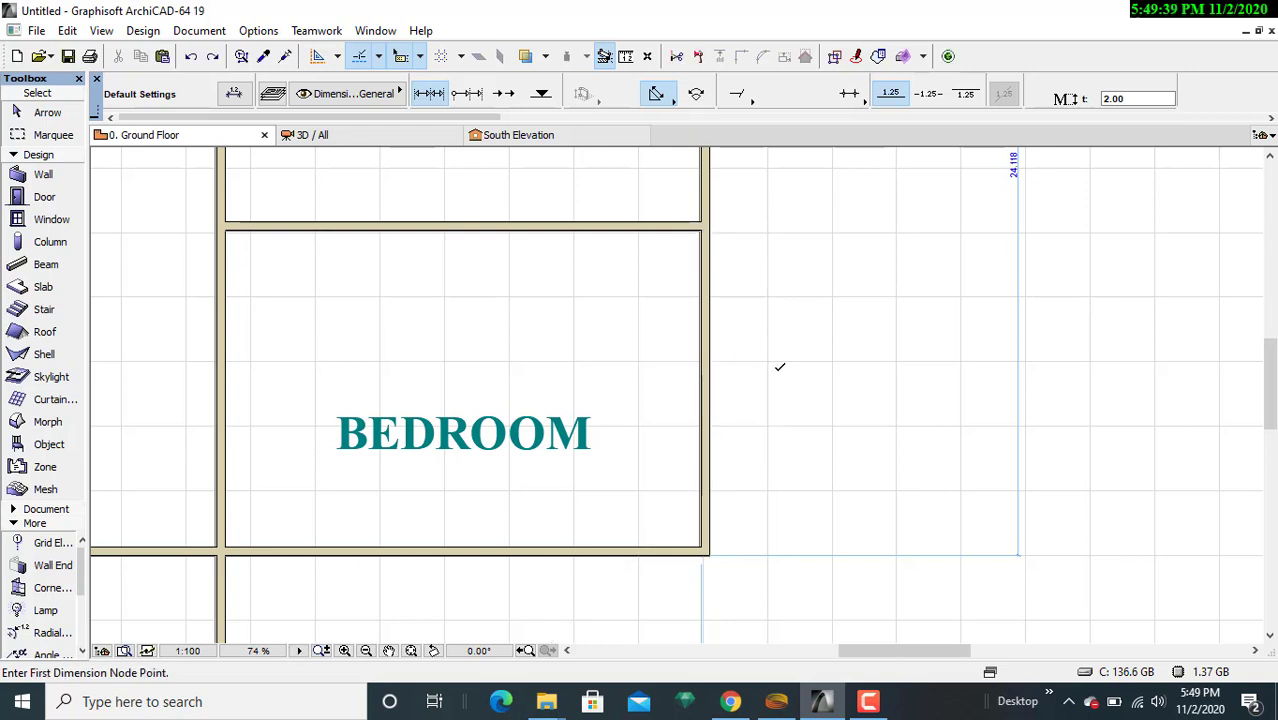
# - Try to dimension the bedroom's east wall in reverse, from its outer corner up to the kitchen partition
pyautogui.click(711, 552)
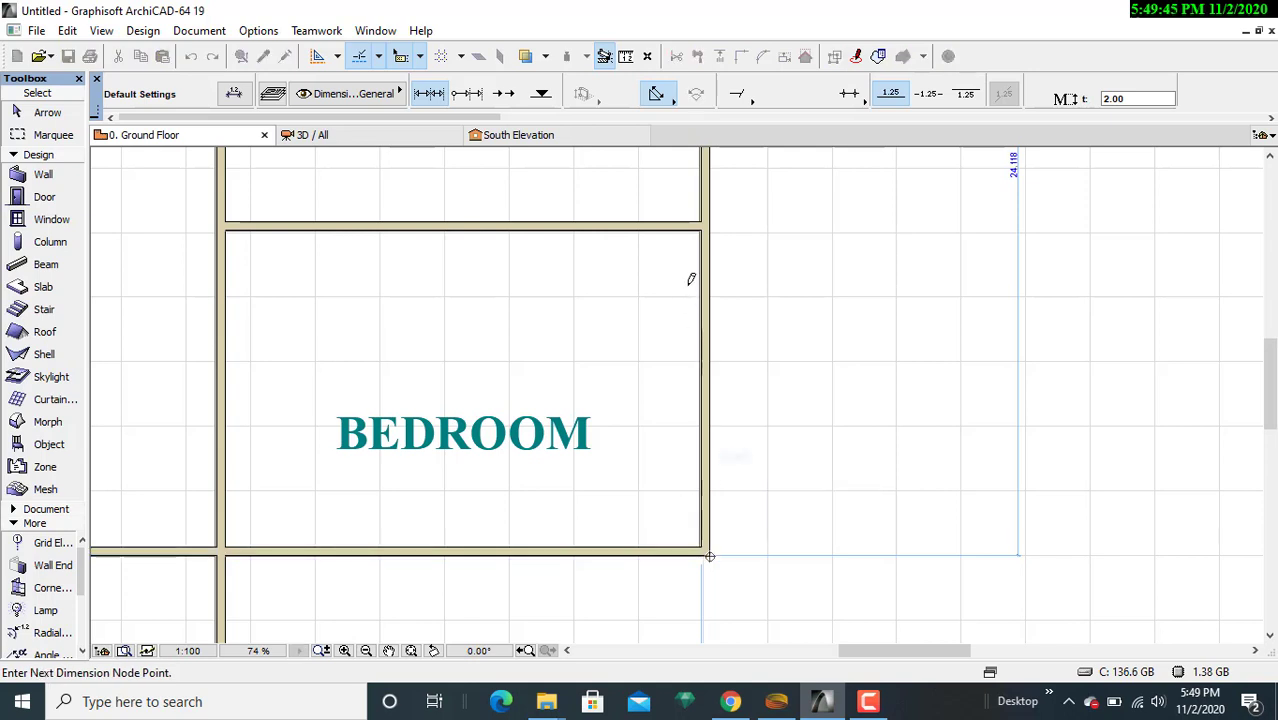
pyautogui.click(711, 229)
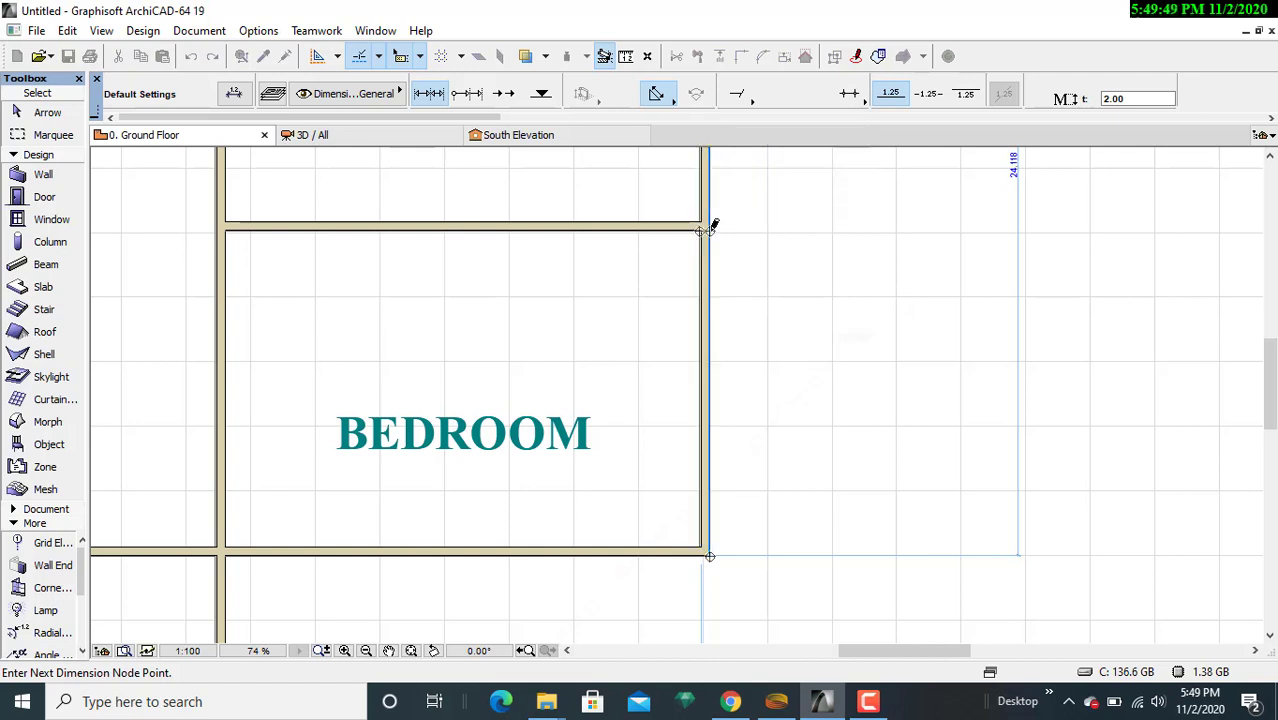
pyautogui.doubleClick(783, 357)
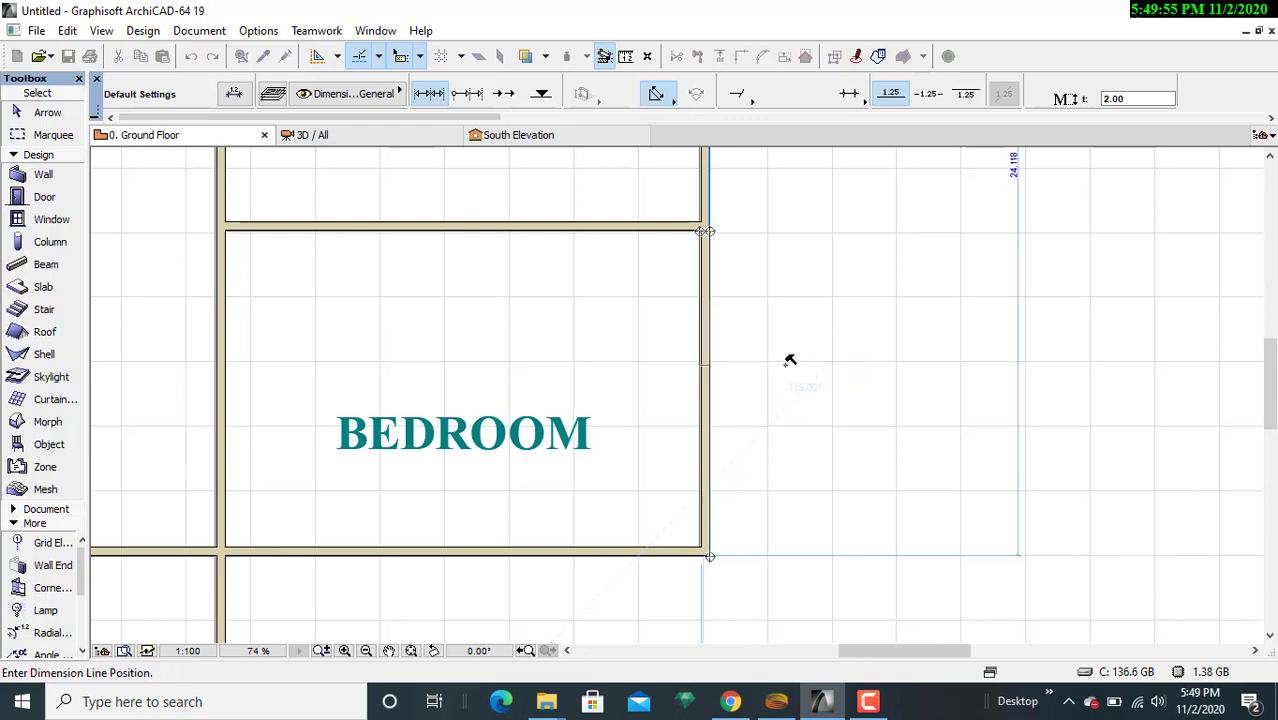
pyautogui.click(789, 360)
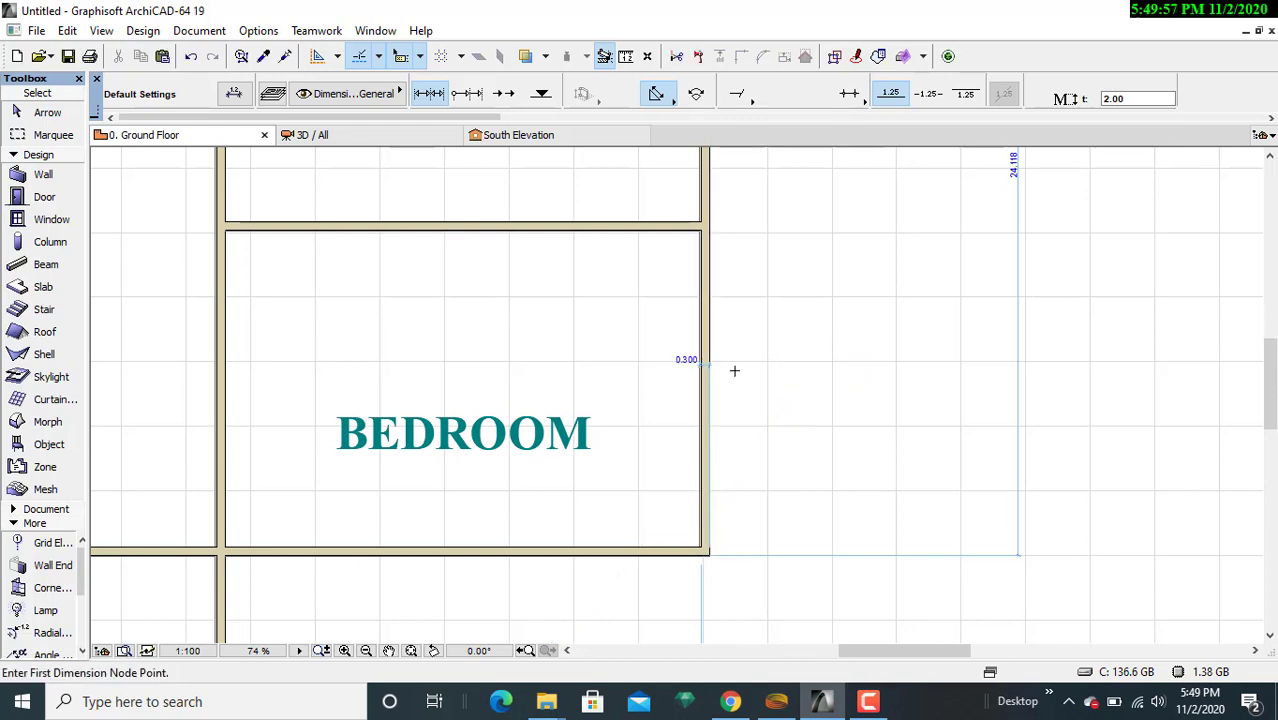
pyautogui.press('Escape')
# - Try to dimension the kitchen's east wall from its outer corner down to the bedroom partition
pyautogui.scroll(-5, 733, 371)
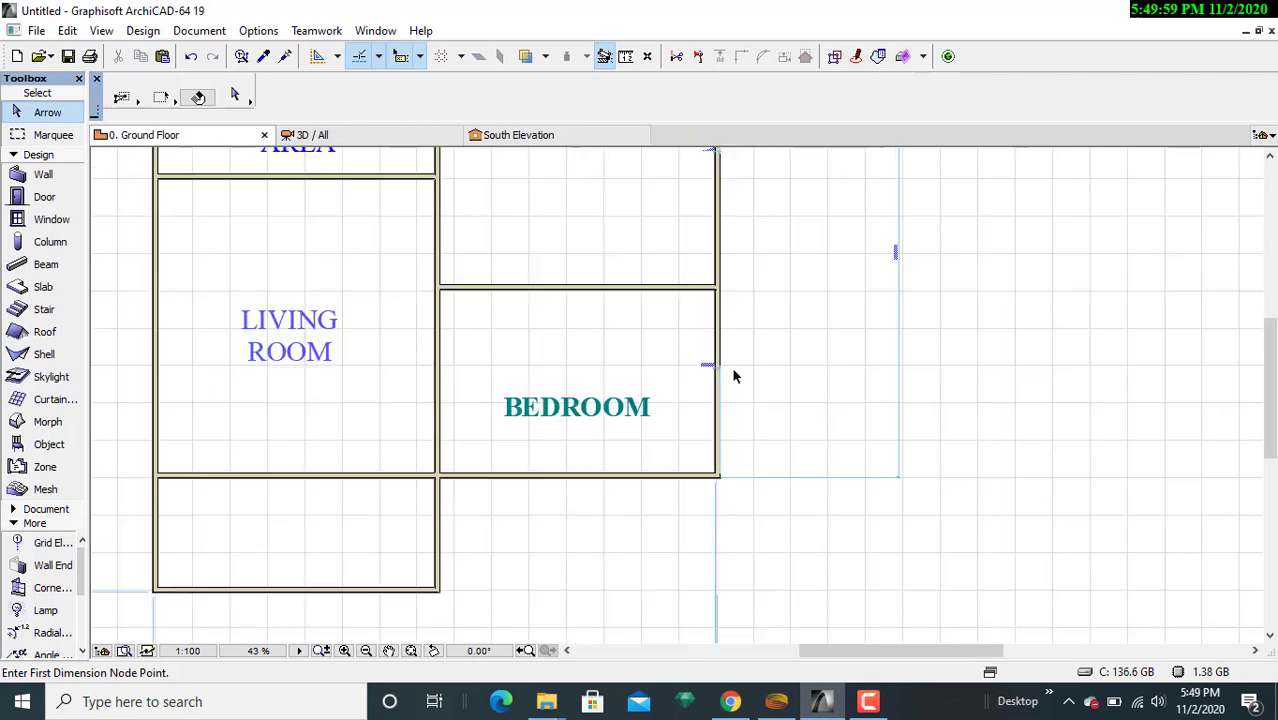
pyautogui.scroll(2, 733, 371)
pyautogui.moveTo(733, 371); pyautogui.dragTo(716, 488, button='middle')
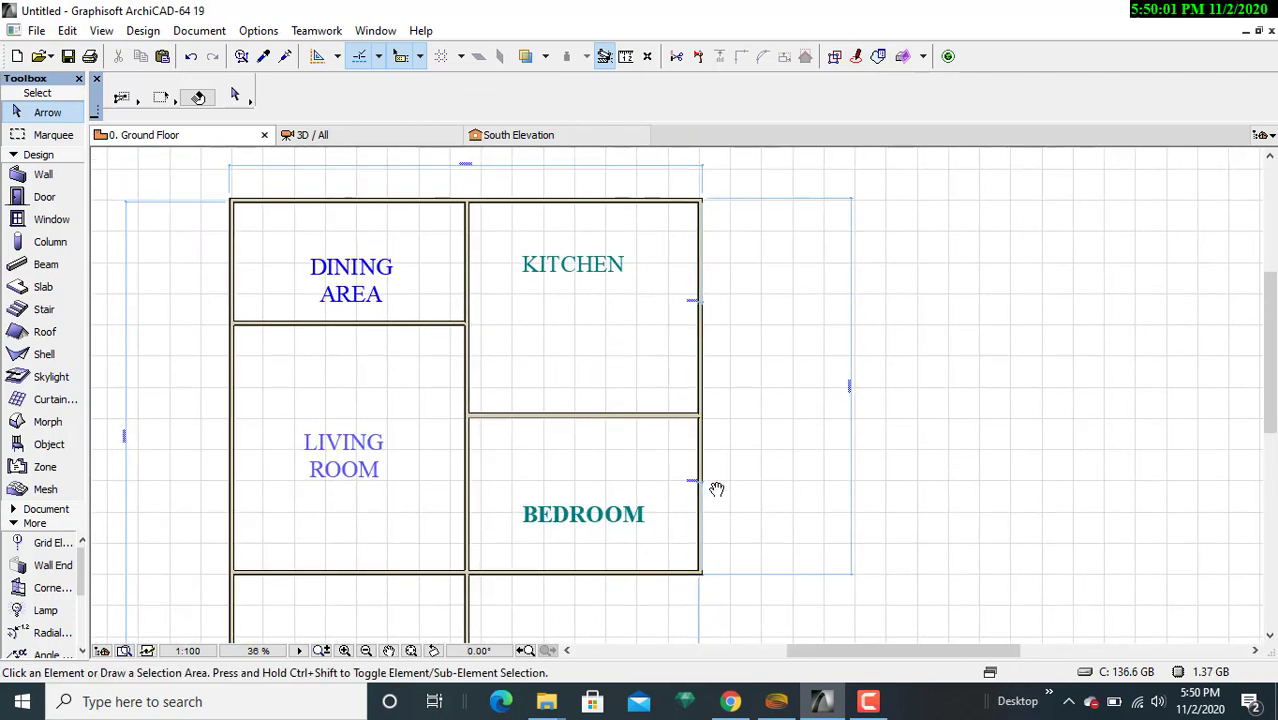
pyautogui.click(200, 31)
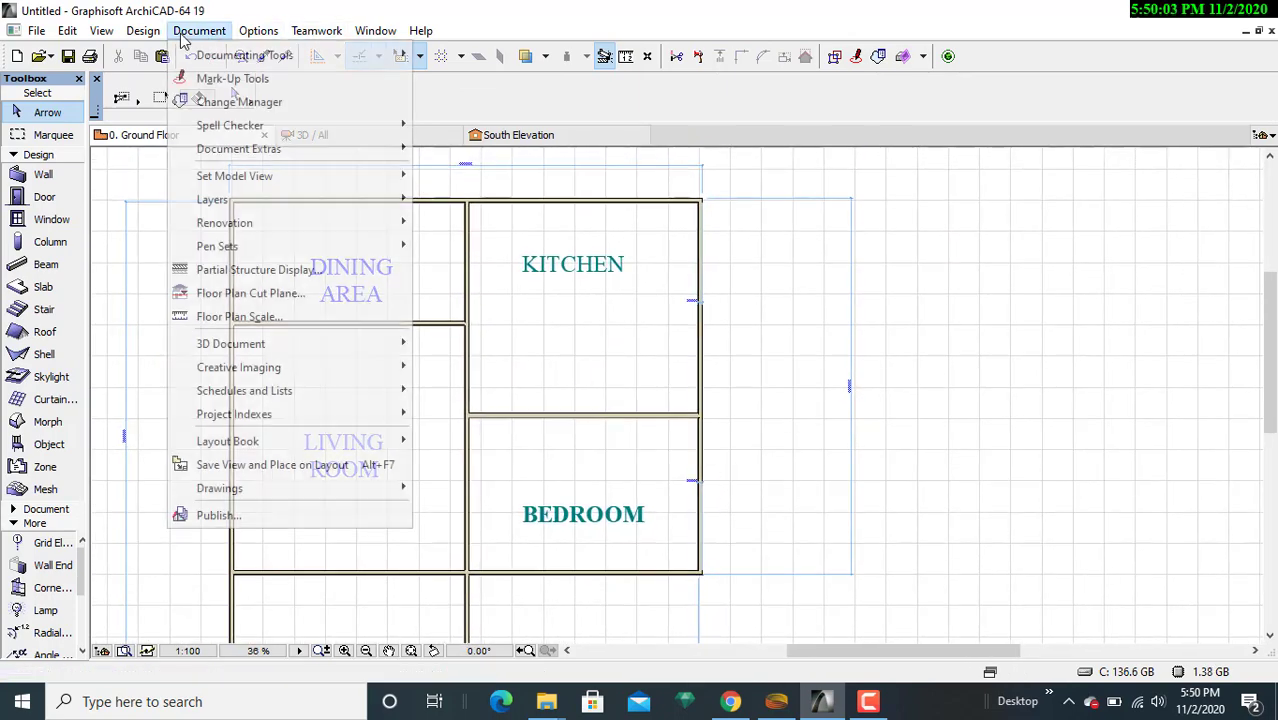
pyautogui.moveTo(242, 55)
pyautogui.click(463, 57)
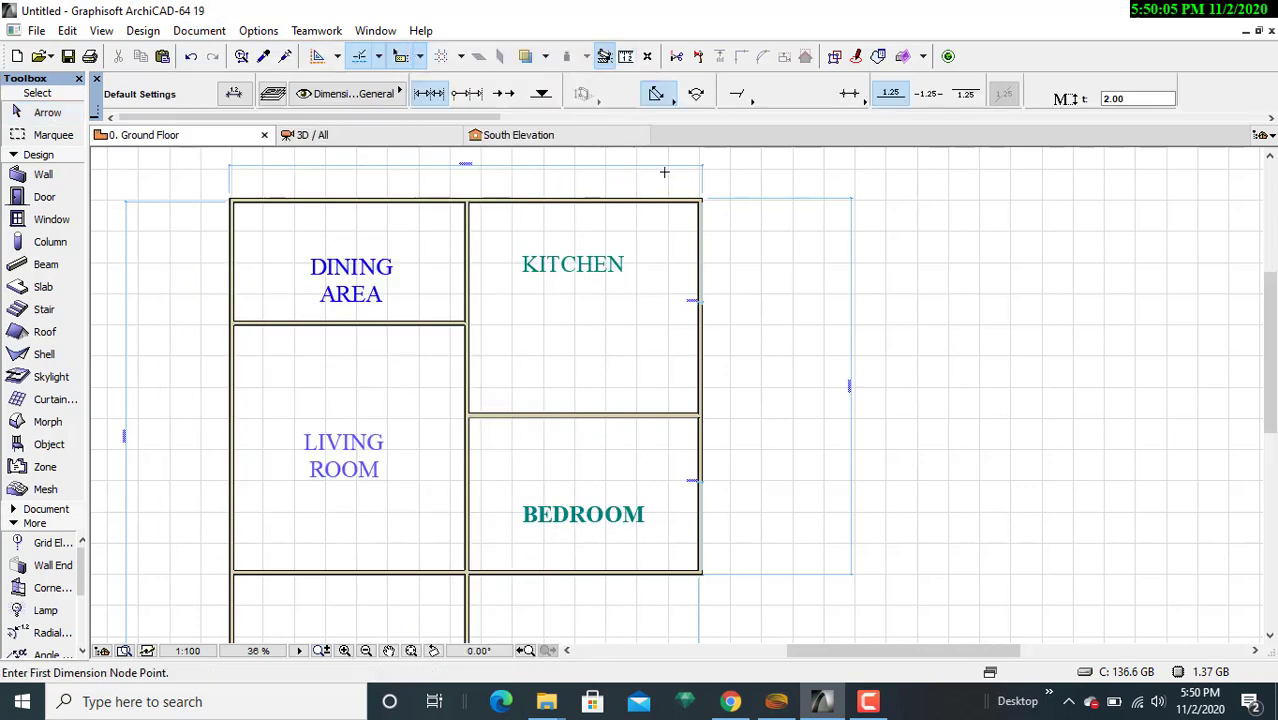
pyautogui.scroll(4, 700, 212)
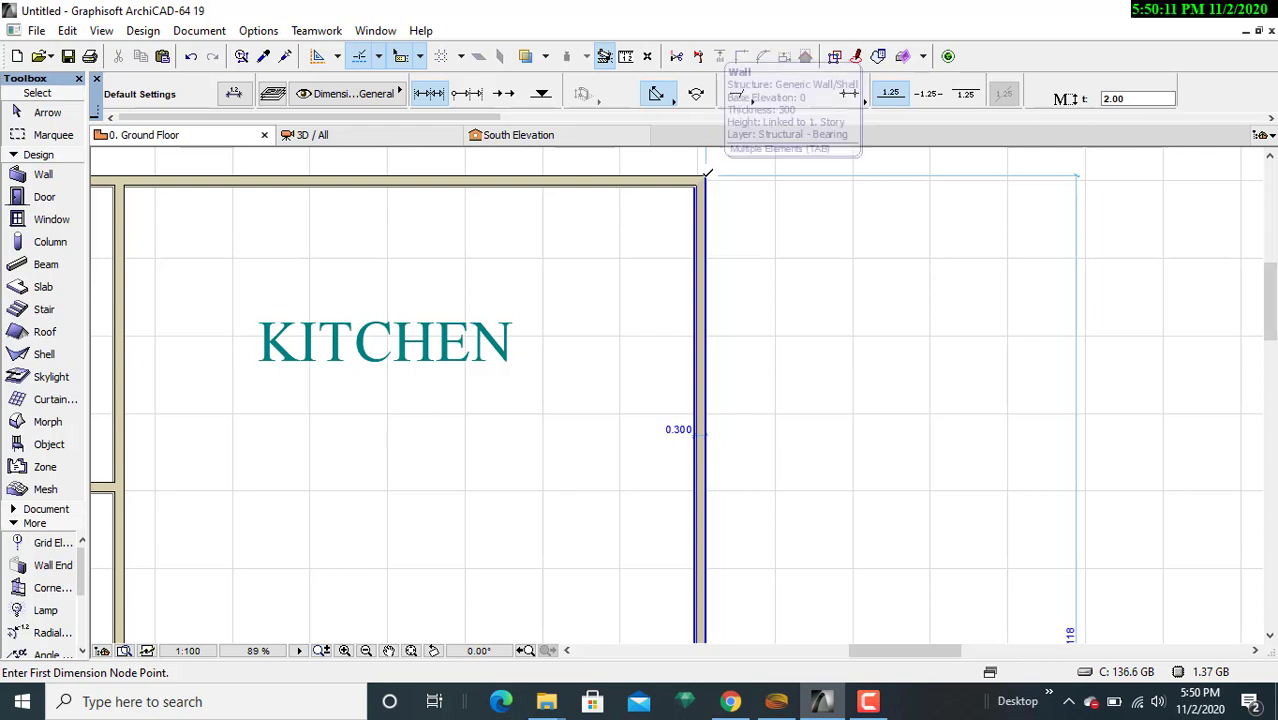
pyautogui.click(706, 174)
pyautogui.moveTo(737, 397); pyautogui.dragTo(697, 190, button='middle')
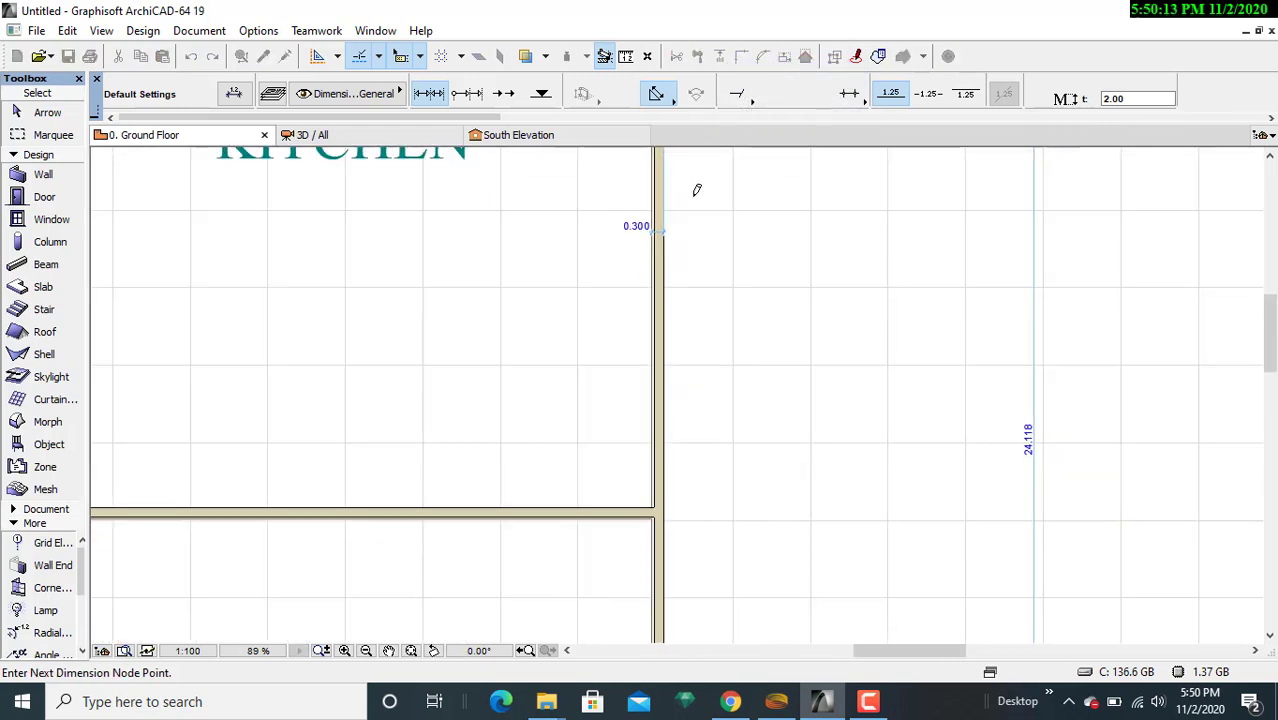
pyautogui.click(667, 507)
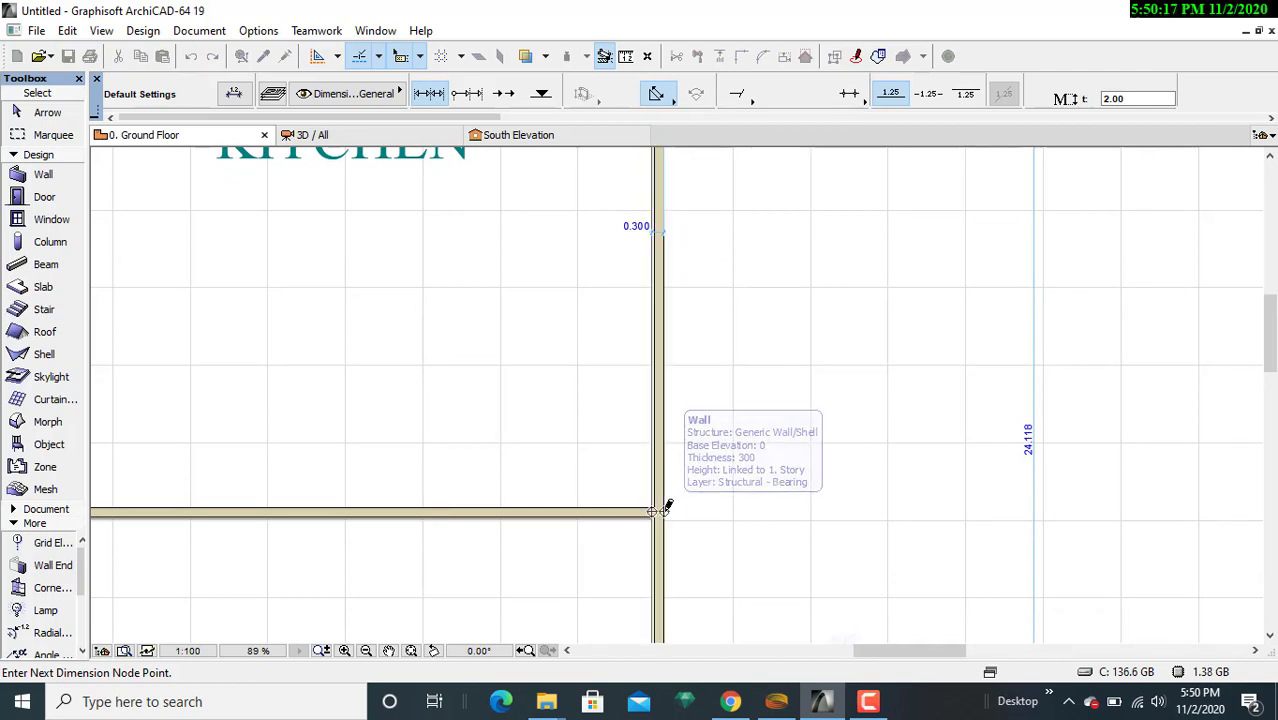
pyautogui.doubleClick(765, 275)
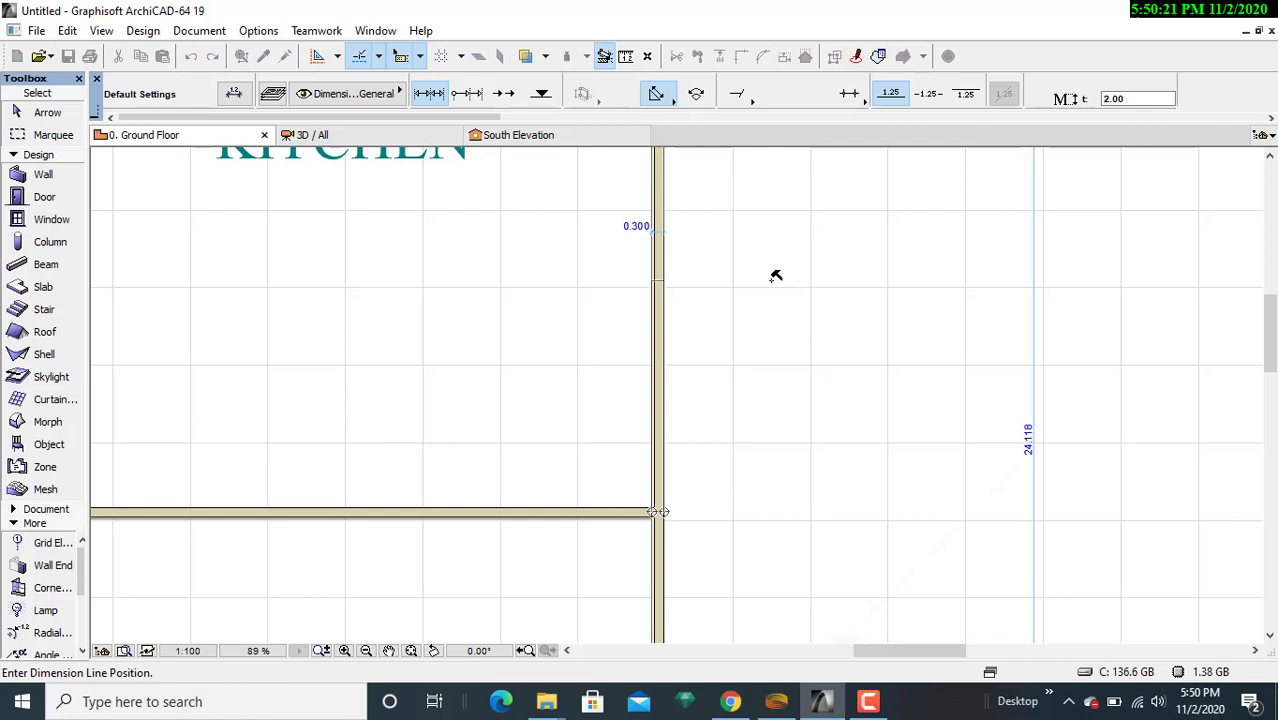
pyautogui.click(771, 281)
pyautogui.click(771, 281)
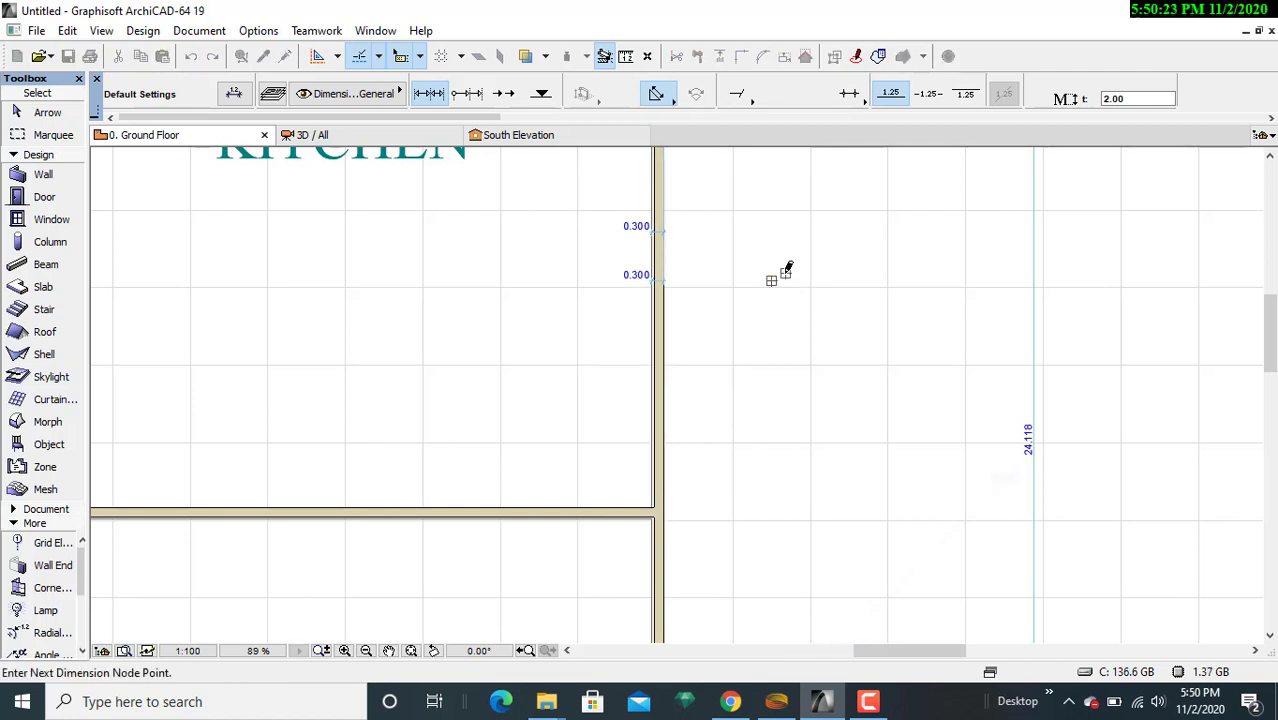
pyautogui.press('Escape')
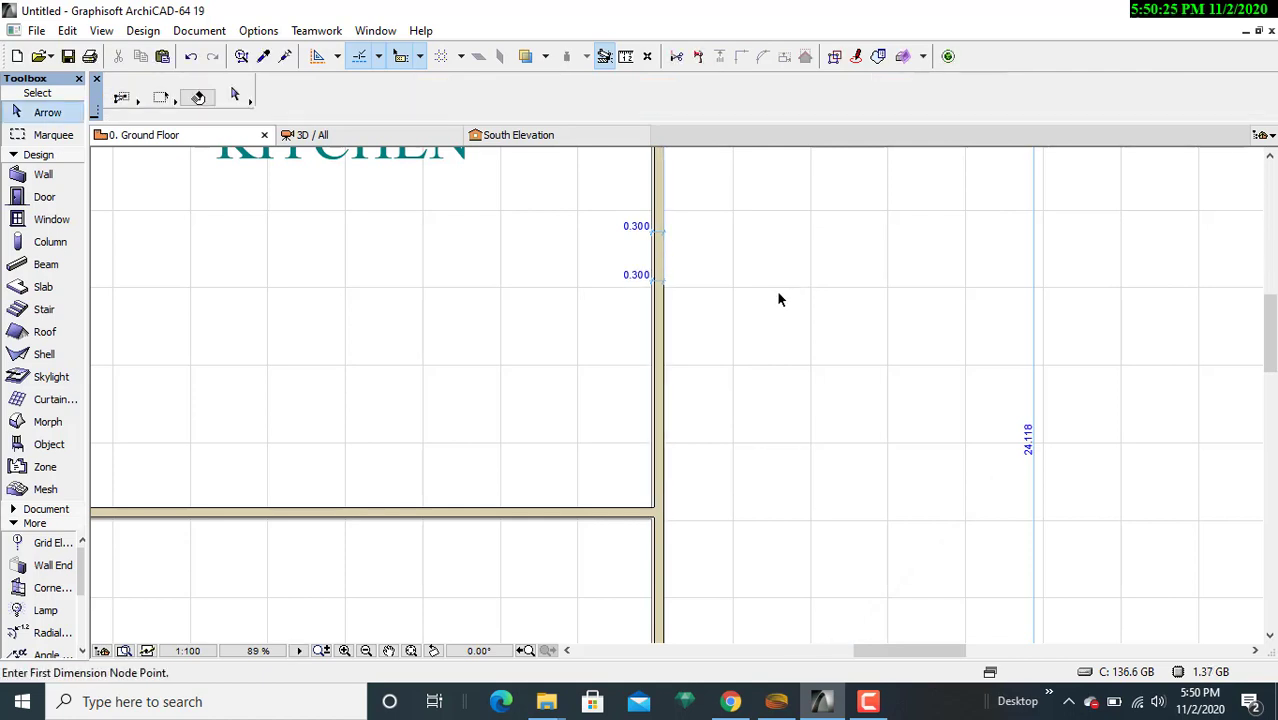
pyautogui.scroll(-5, 778, 299)
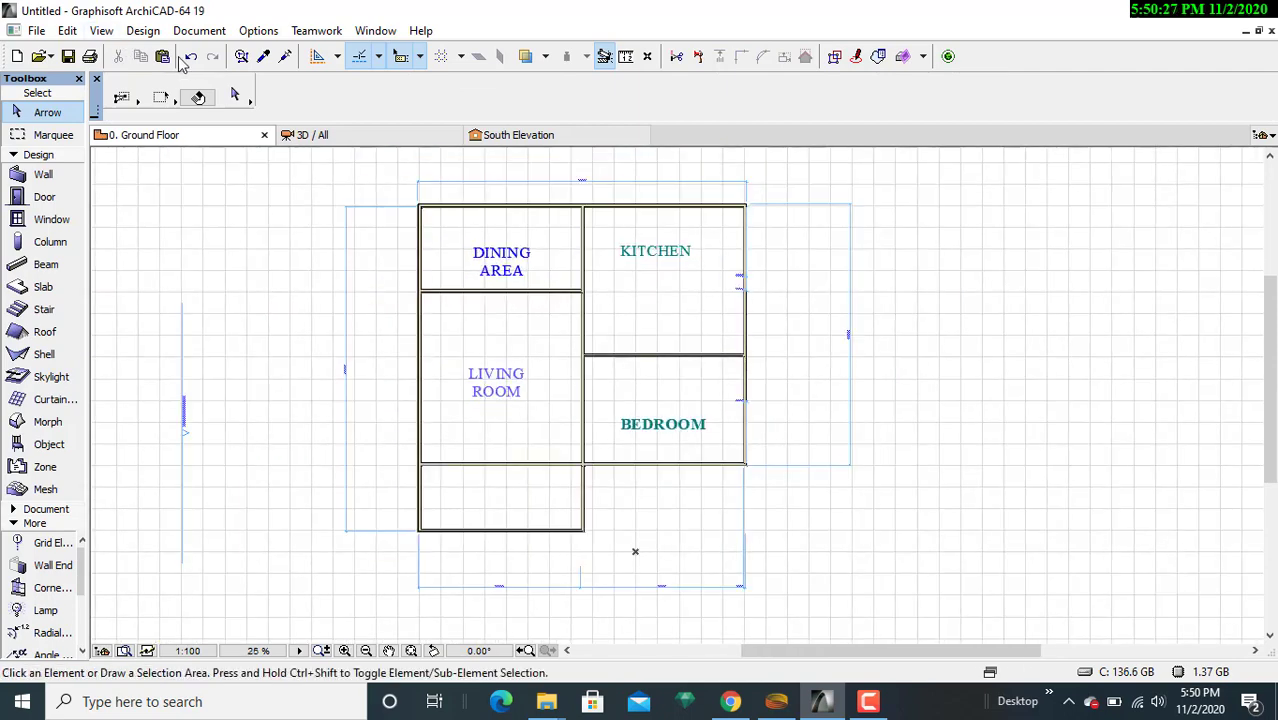
pyautogui.scroll(-1, 665, 270)
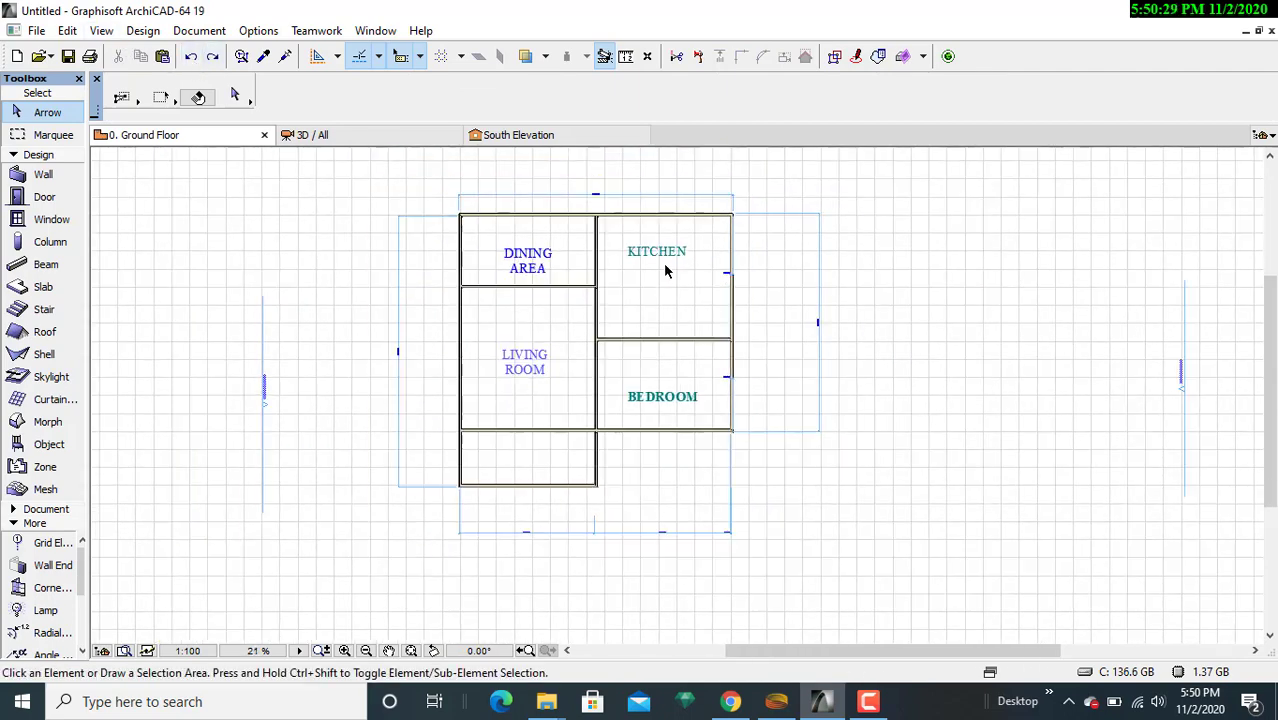
pyautogui.scroll(2, 760, 390)
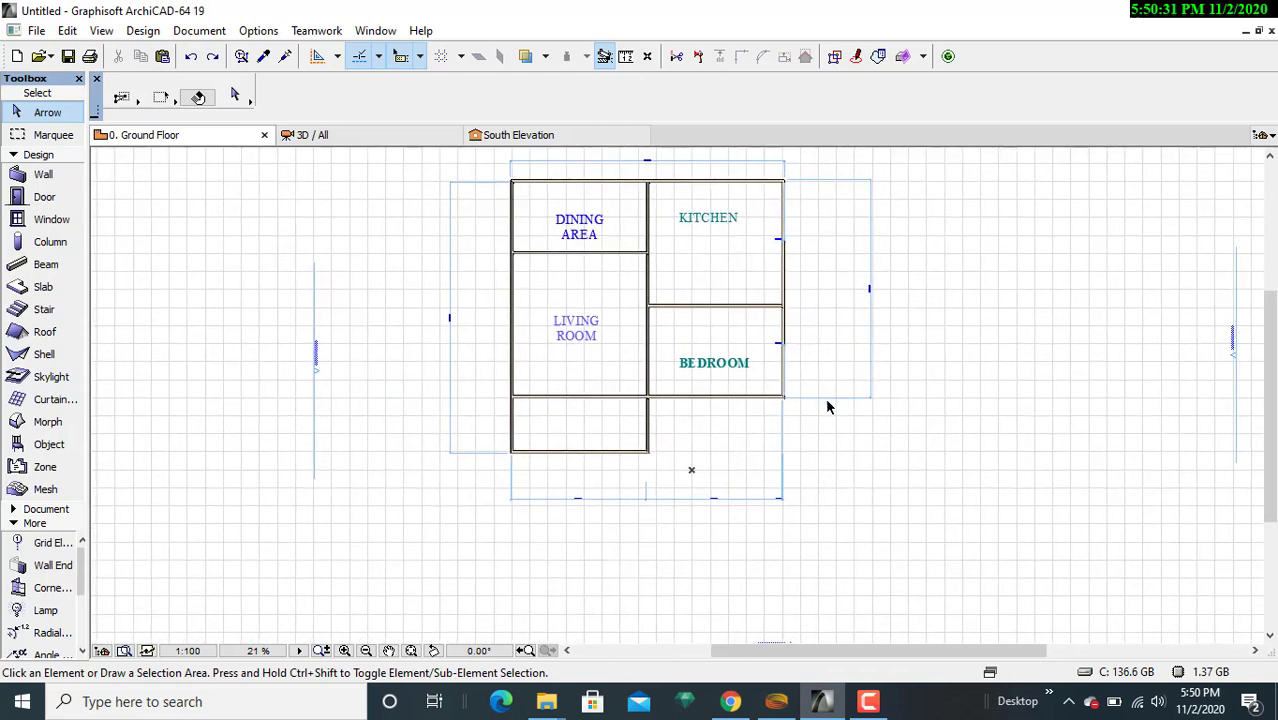
pyautogui.scroll(2, 840, 450)
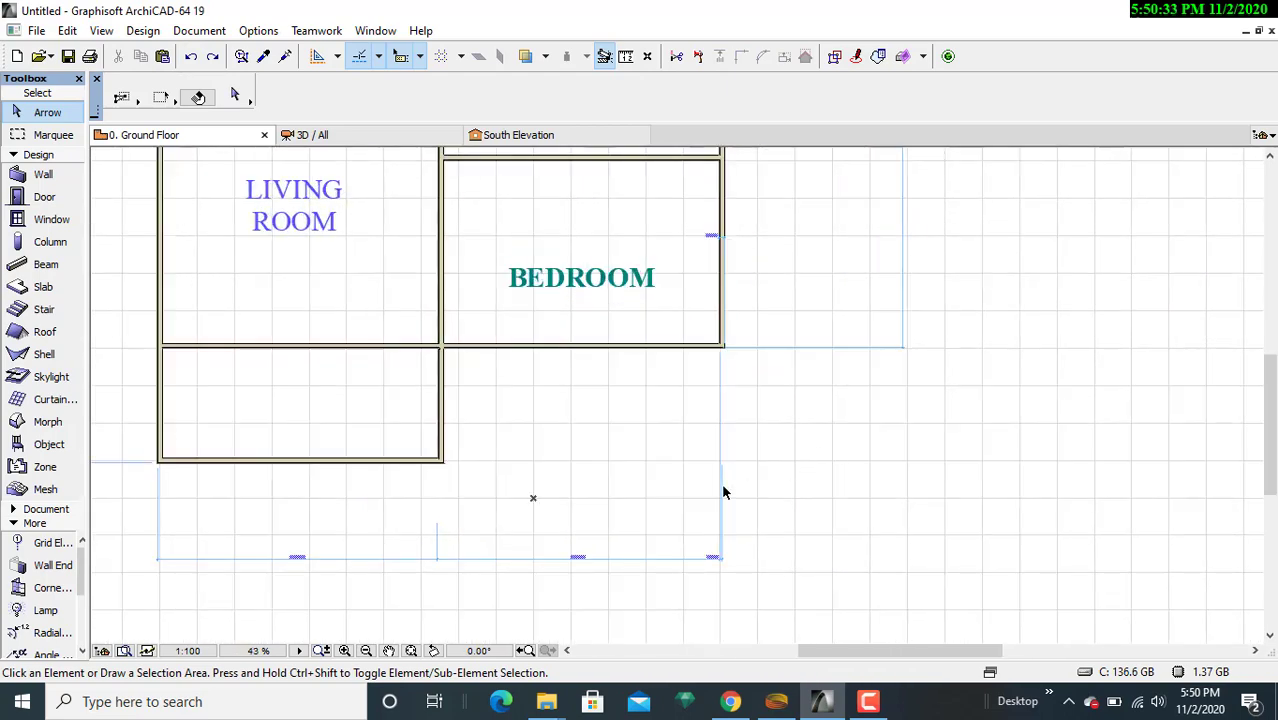
pyautogui.scroll(3, 605, 521)
pyautogui.moveTo(605, 521); pyautogui.dragTo(782, 594, button='middle')
pyautogui.moveTo(763, 340); pyautogui.dragTo(642, 514, button='middle')
pyautogui.scroll(-4, 660, 466)
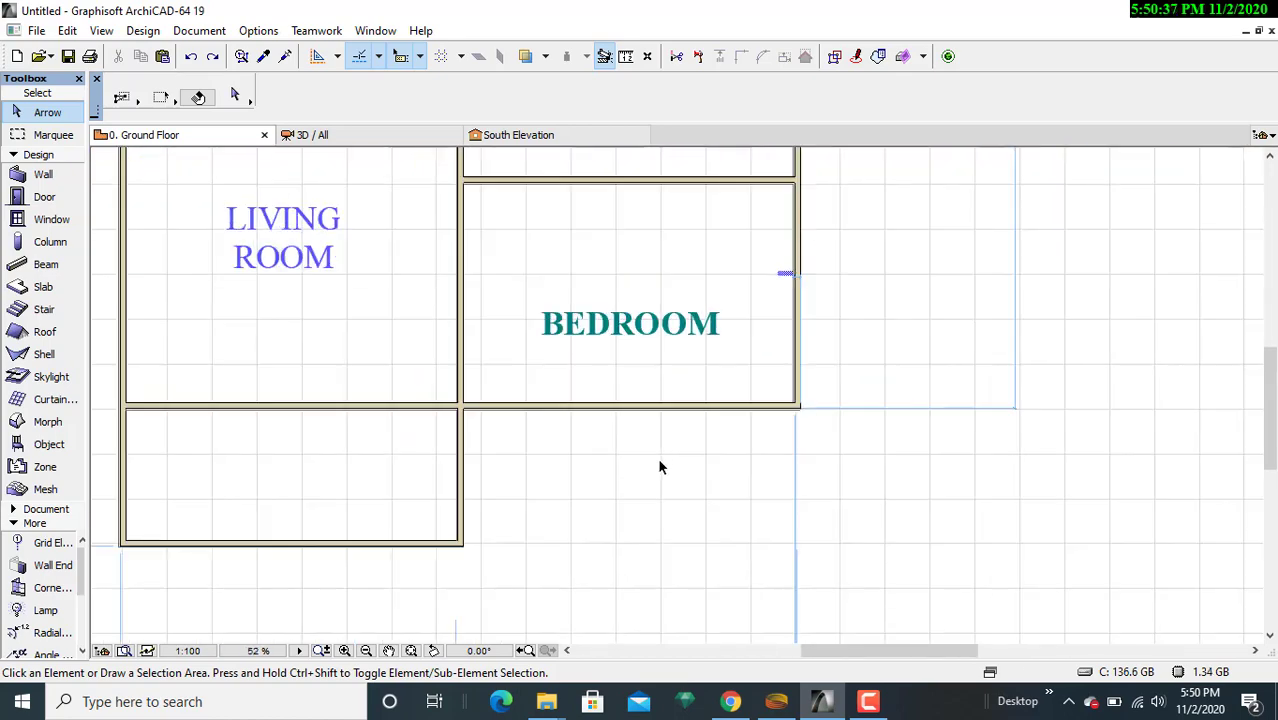
# - Dimension the bedroom's south wall from its outer east corner to the central wall junction, with the dimension line level with the unlabelled room's south wall
pyautogui.click(199, 30)
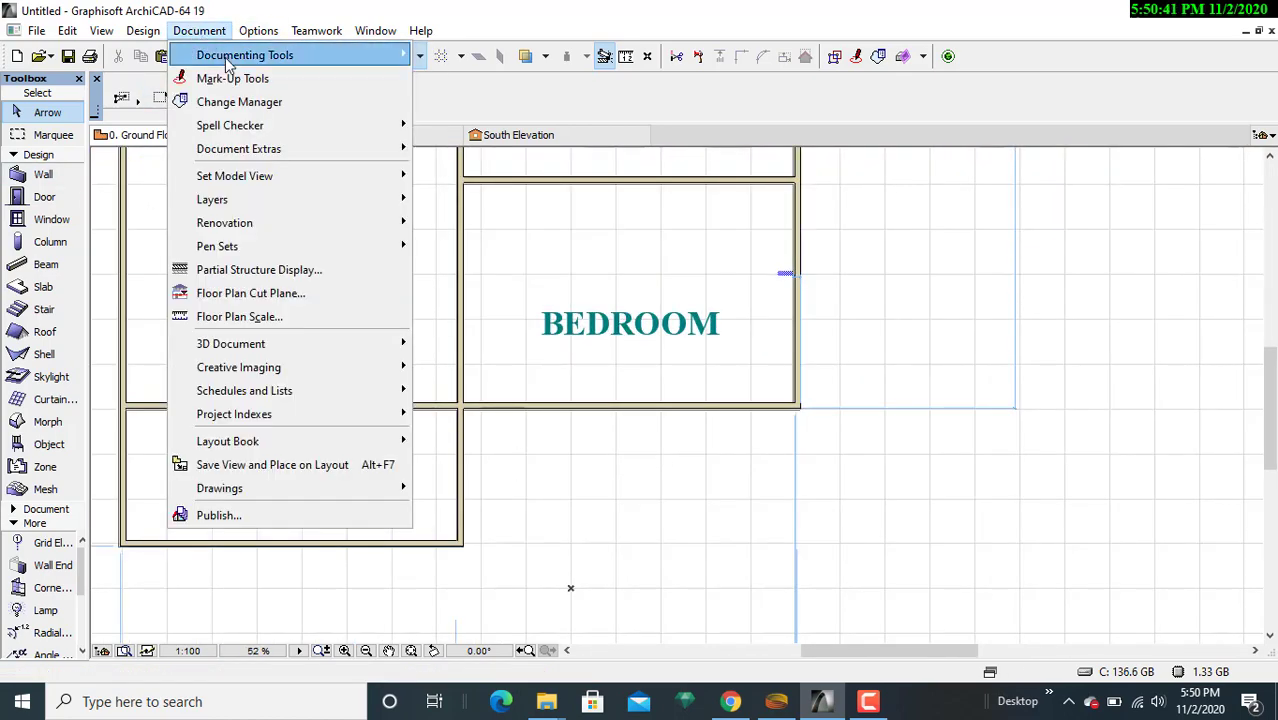
pyautogui.moveTo(228, 58)
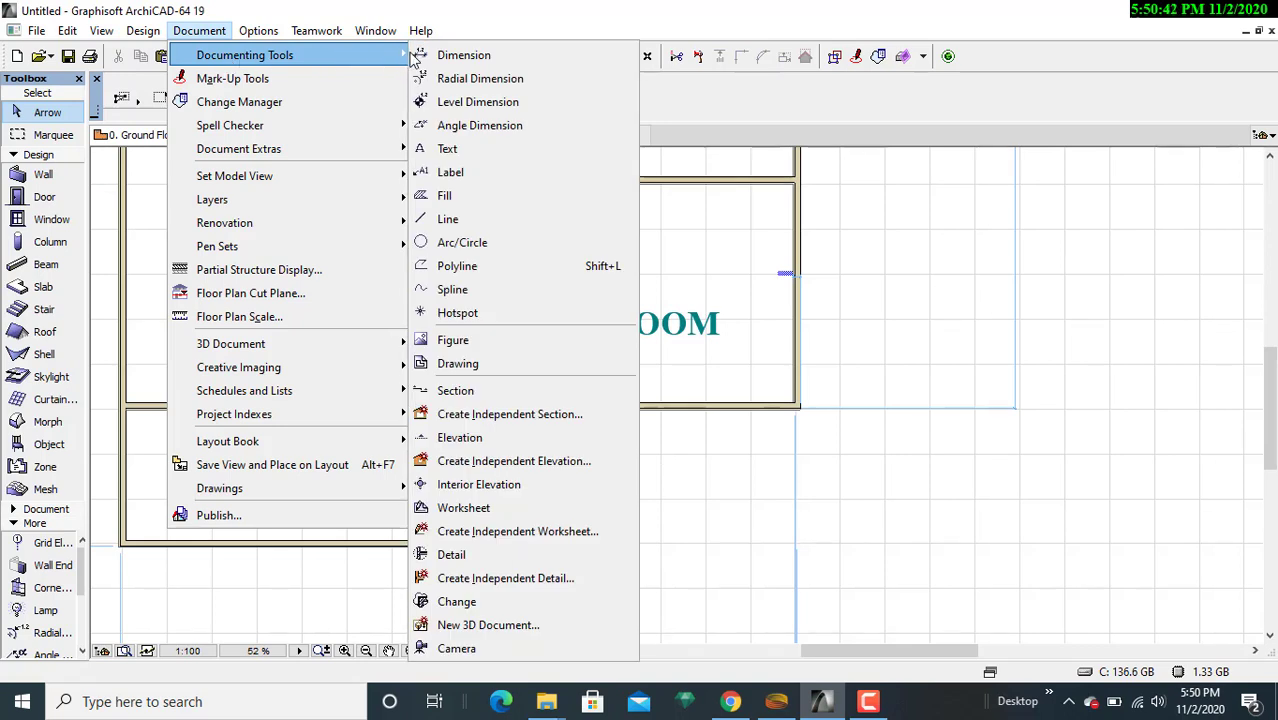
pyautogui.click(466, 55)
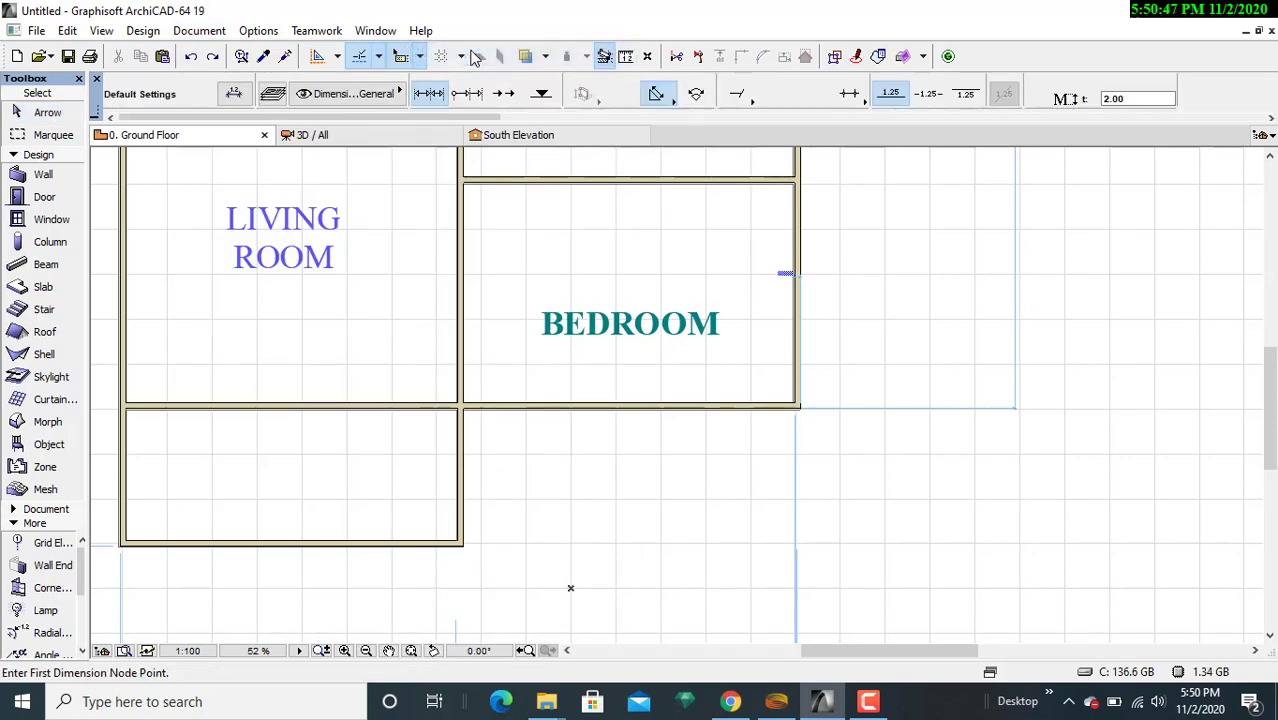
pyautogui.scroll(3, 798, 427)
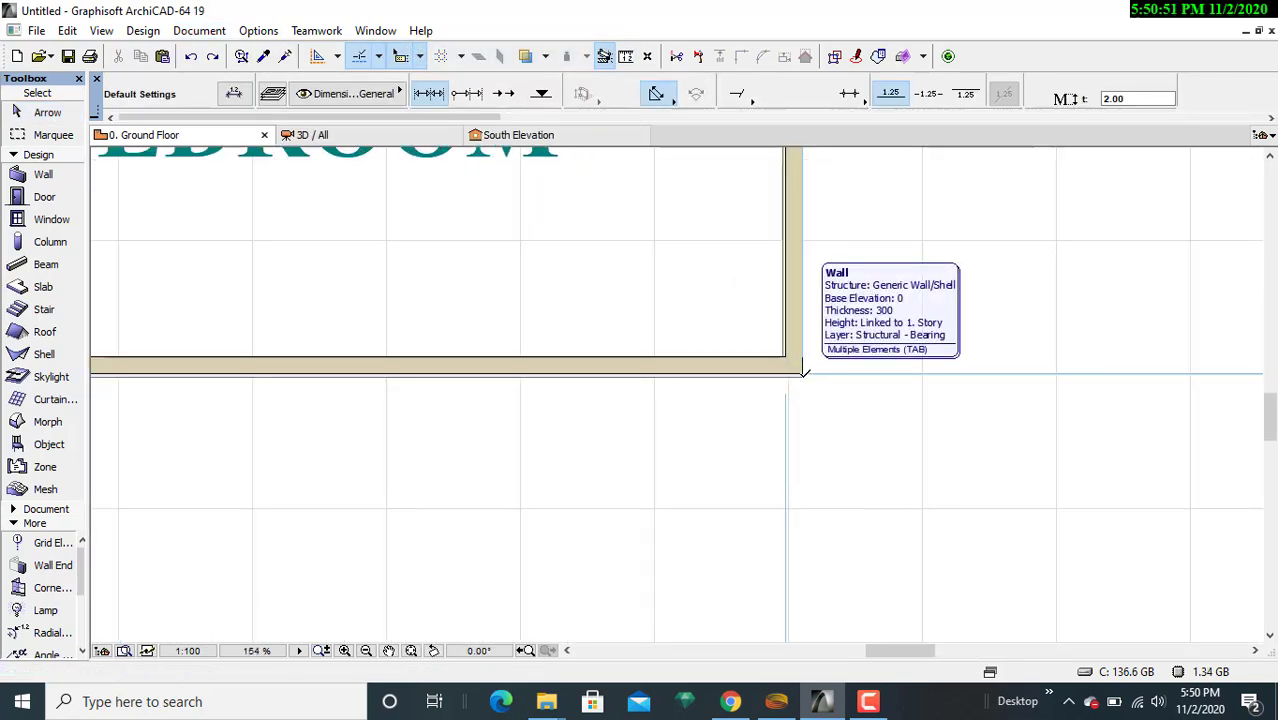
pyautogui.click(803, 372)
pyautogui.moveTo(222, 422); pyautogui.dragTo(685, 351, button='middle')
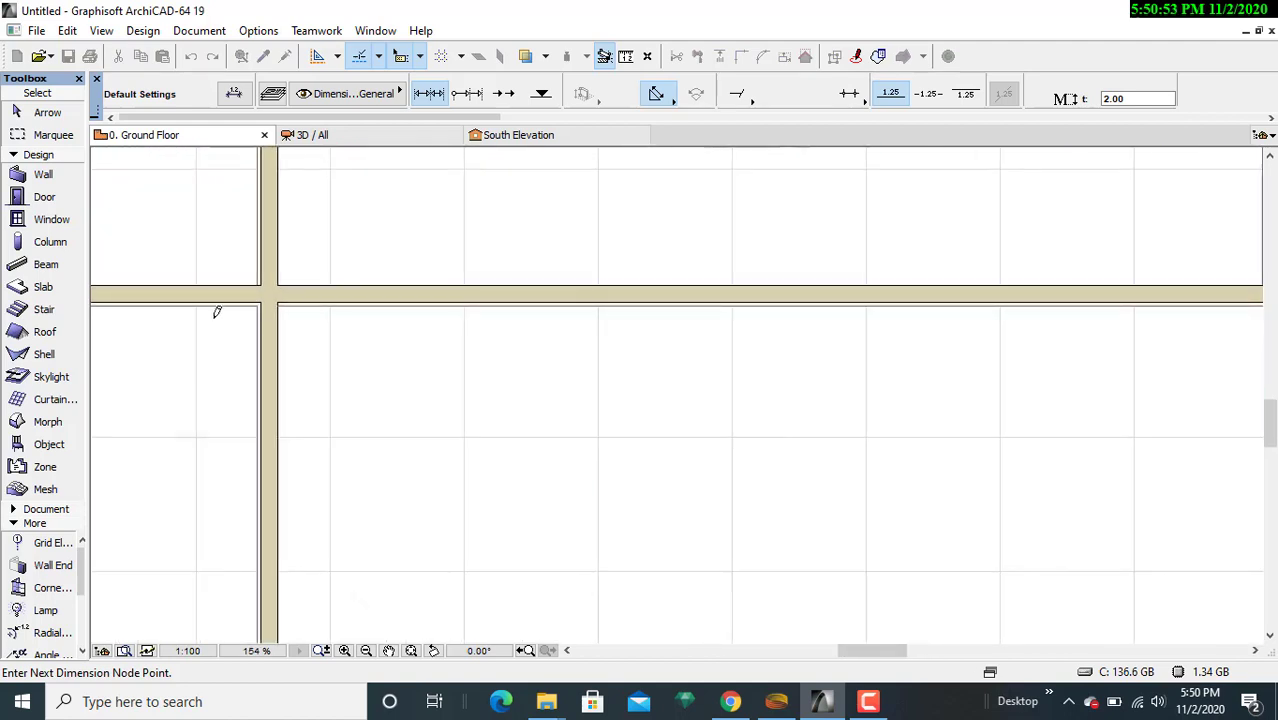
pyautogui.click(279, 300)
pyautogui.doubleClick(720, 423)
pyautogui.scroll(-5, 741, 515)
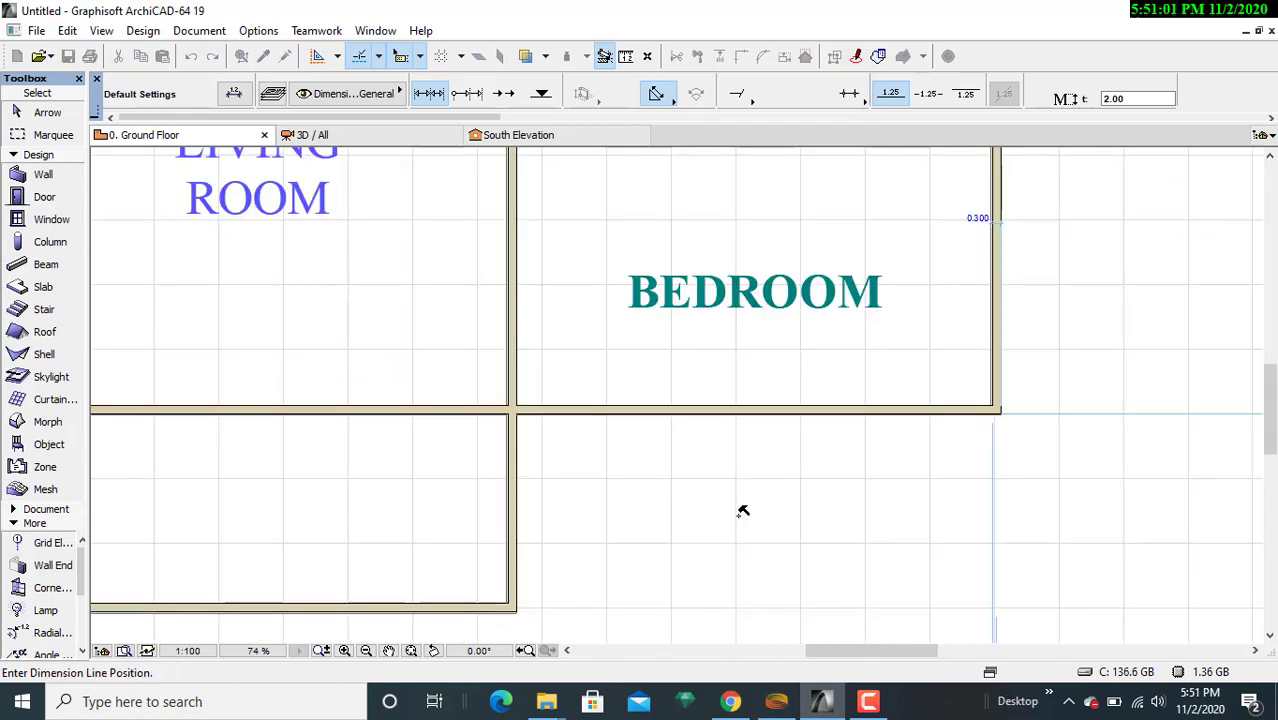
pyautogui.moveTo(739, 517); pyautogui.dragTo(665, 371, button='middle')
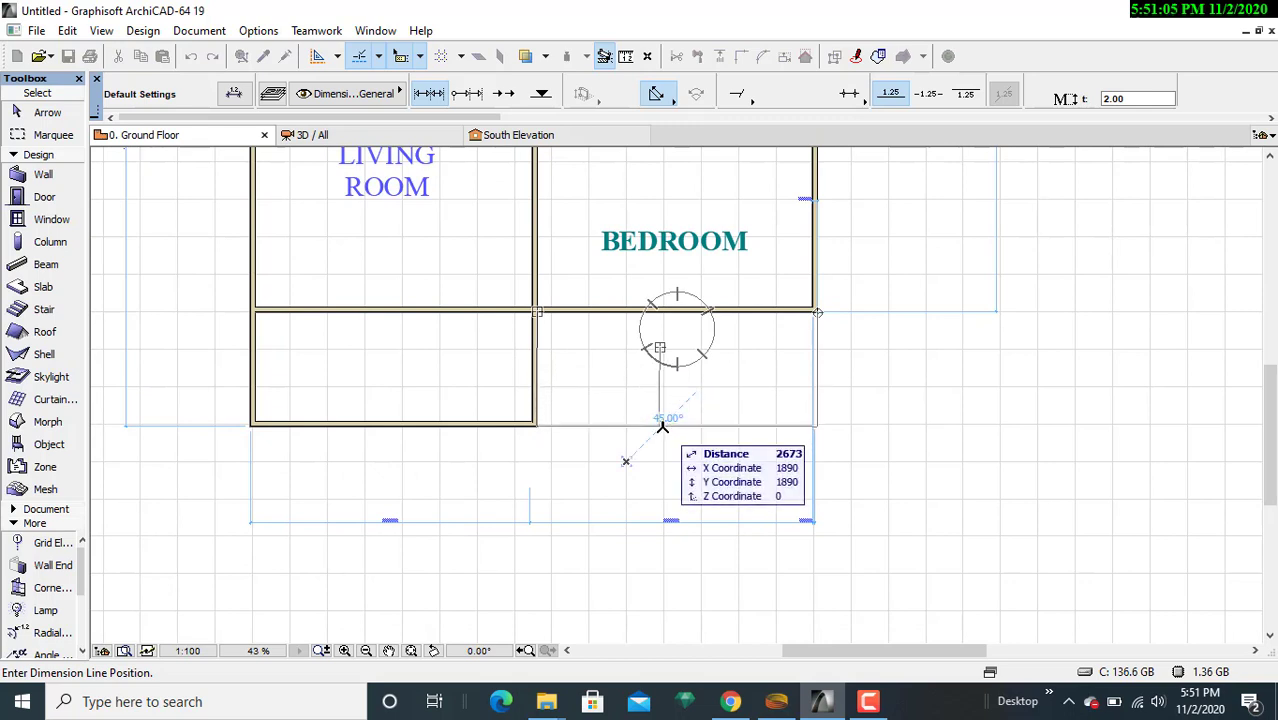
pyautogui.click(662, 427)
pyautogui.click(660, 424)
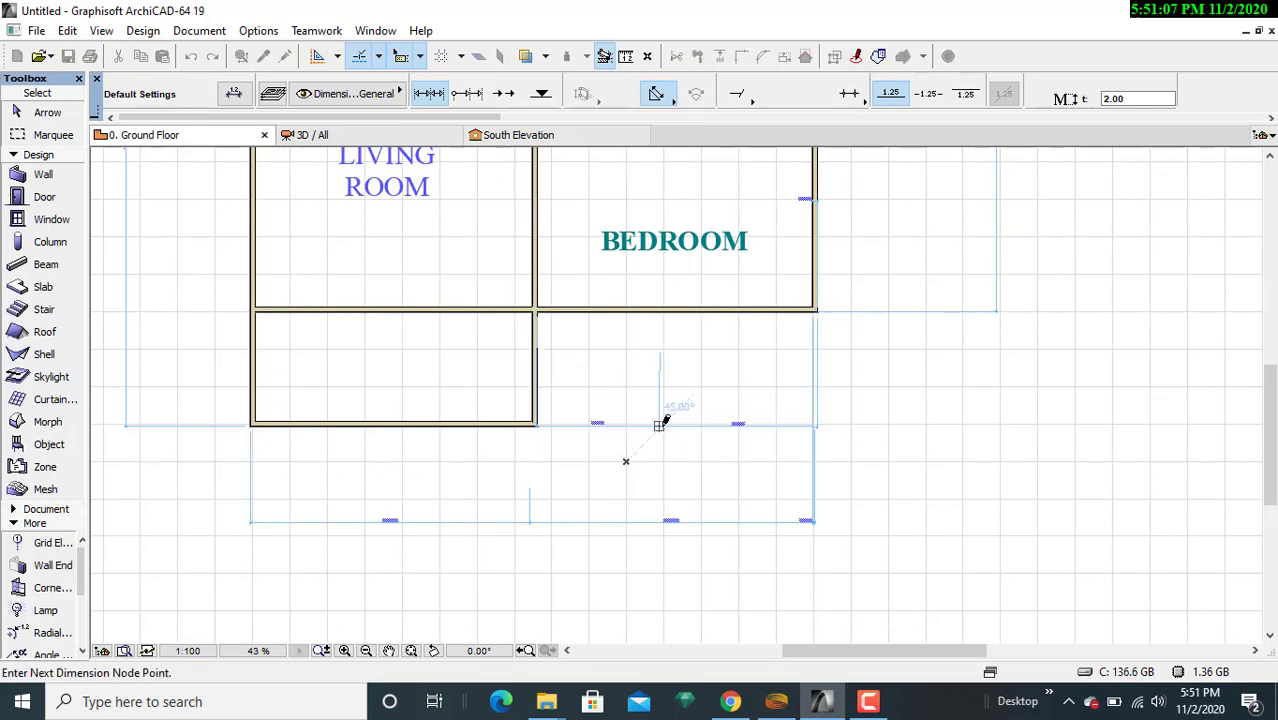
pyautogui.press('Escape')
pyautogui.press('Escape')
# - Examine the new dimension chain below the bedroom and the neighbouring dimensions along the plan's south side
pyautogui.scroll(4, 660, 453)
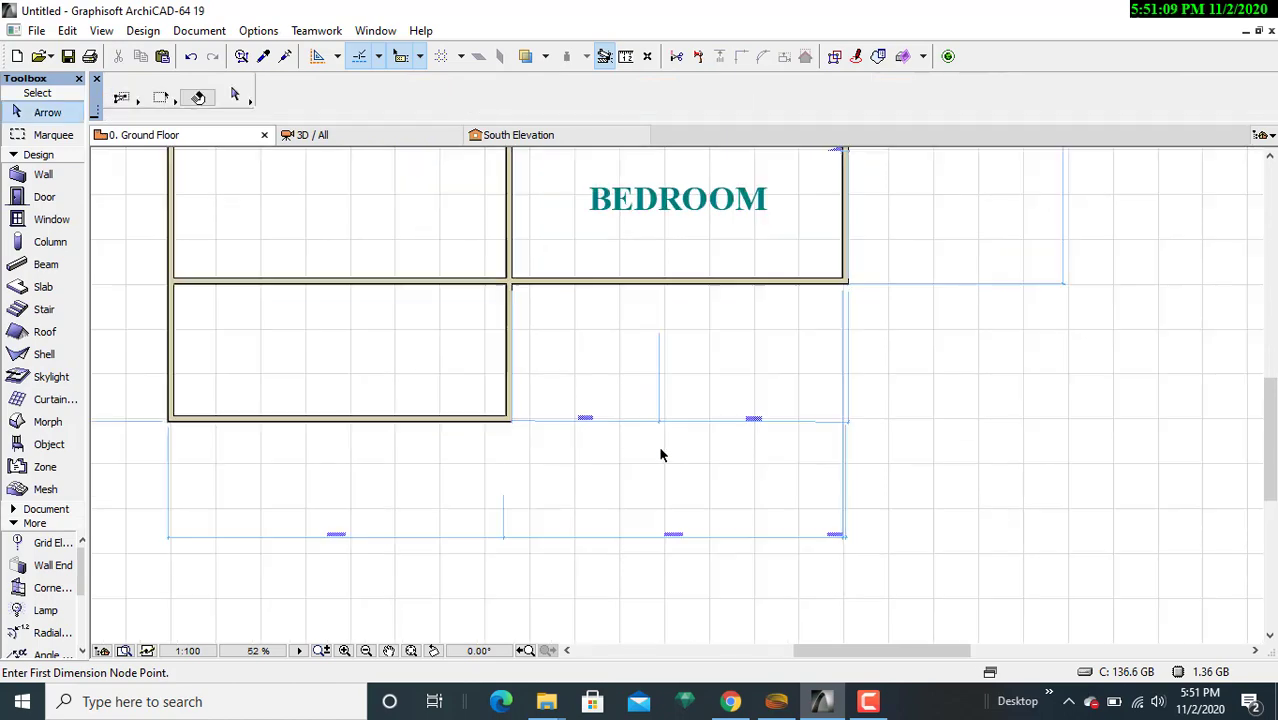
pyautogui.scroll(-1, 658, 445)
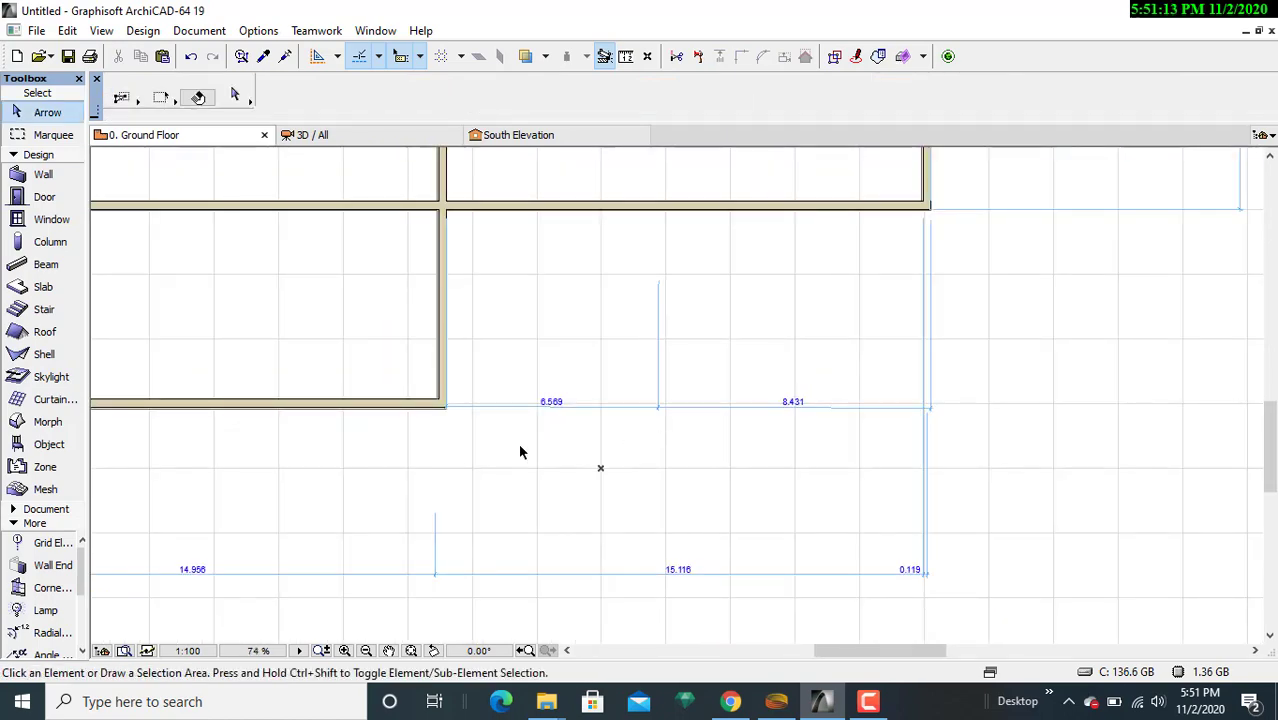
pyautogui.moveTo(520, 453); pyautogui.dragTo(890, 420, button='middle')
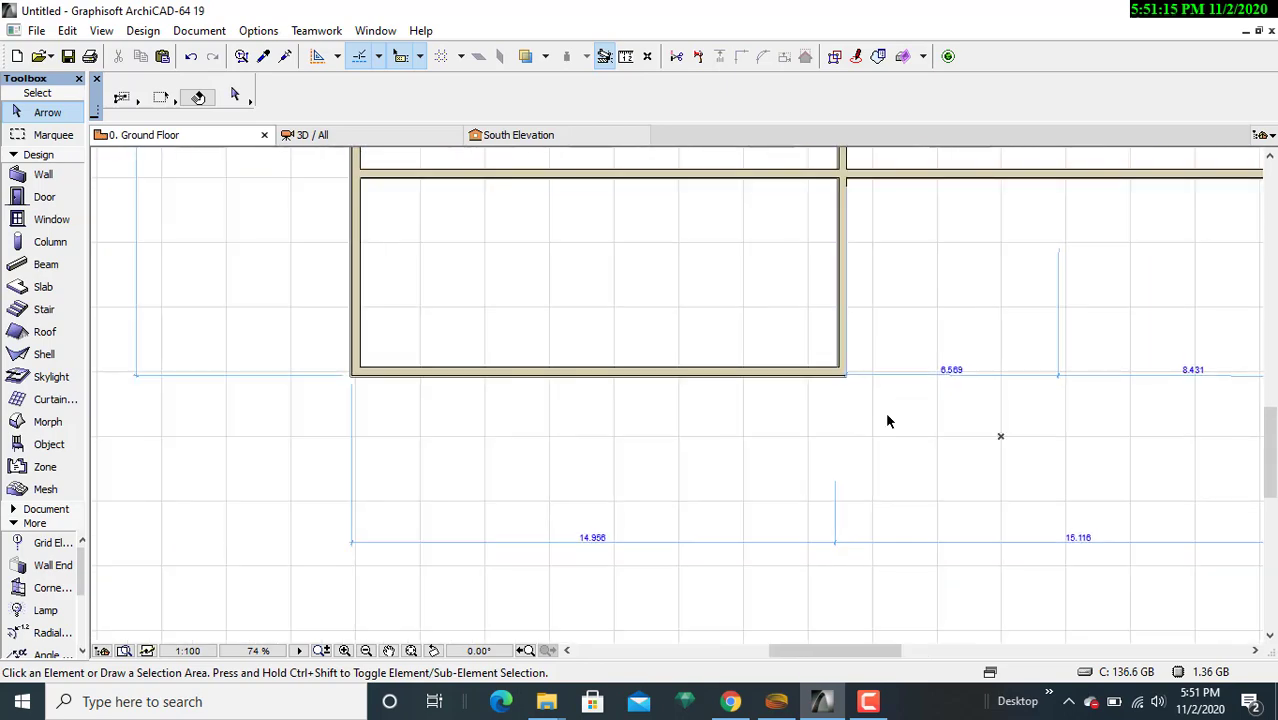
pyautogui.scroll(-6, 887, 419)
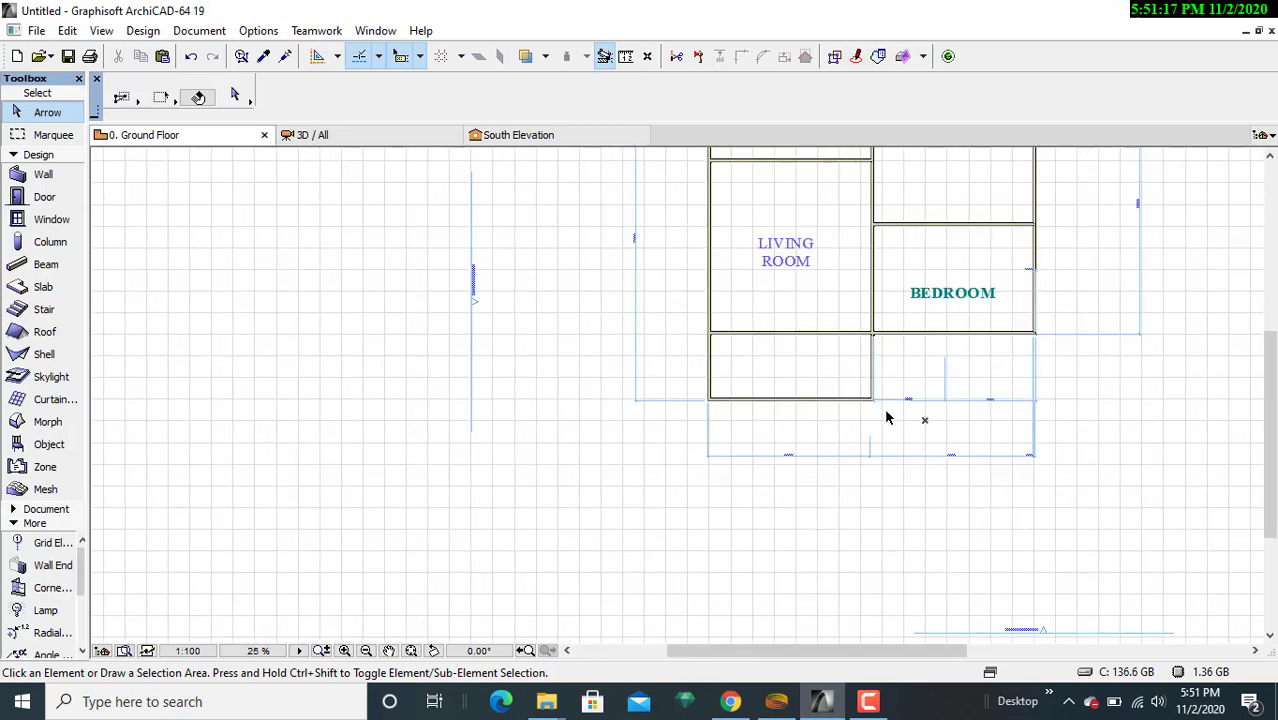
pyautogui.scroll(3, 887, 418)
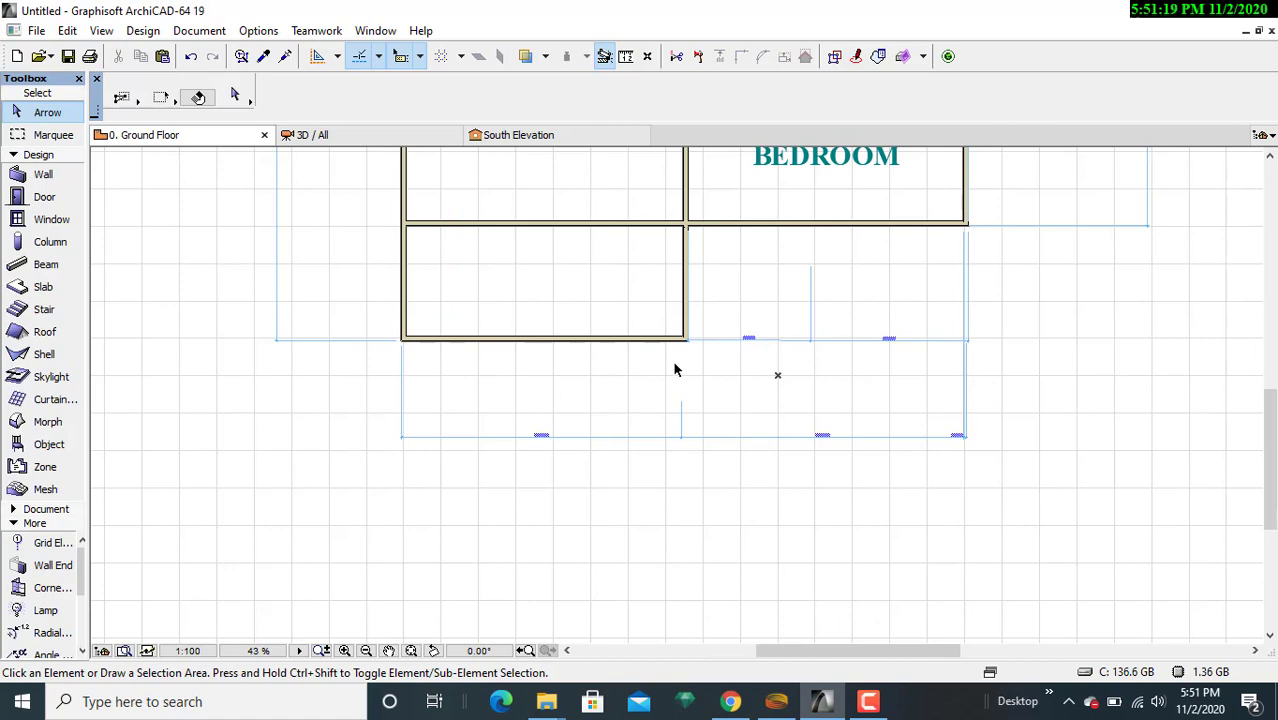
pyautogui.scroll(-3, 676, 375)
# - Dimension the unlabelled room's west wall from its outer south corner up to the living room partition, with the line inside the overall dimension
pyautogui.scroll(5, 572, 306)
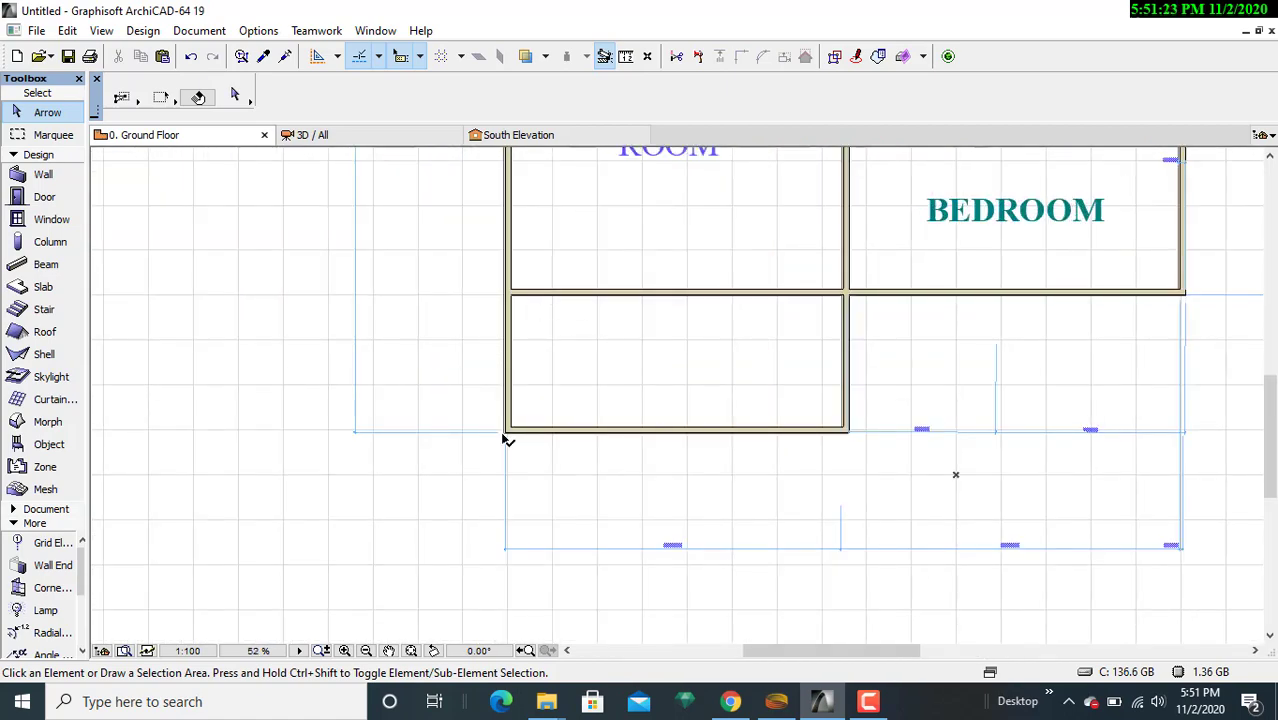
pyautogui.scroll(3, 507, 440)
pyautogui.scroll(4, 507, 440)
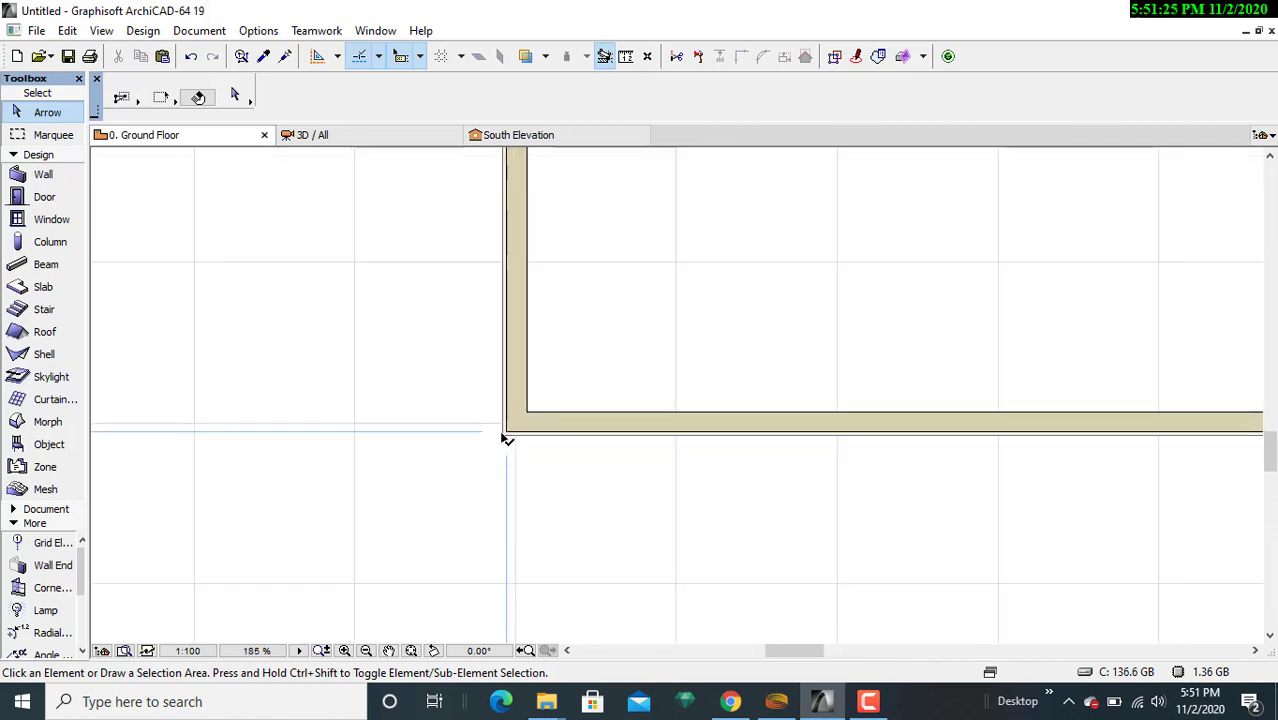
pyautogui.click(506, 437)
pyautogui.press('Escape')
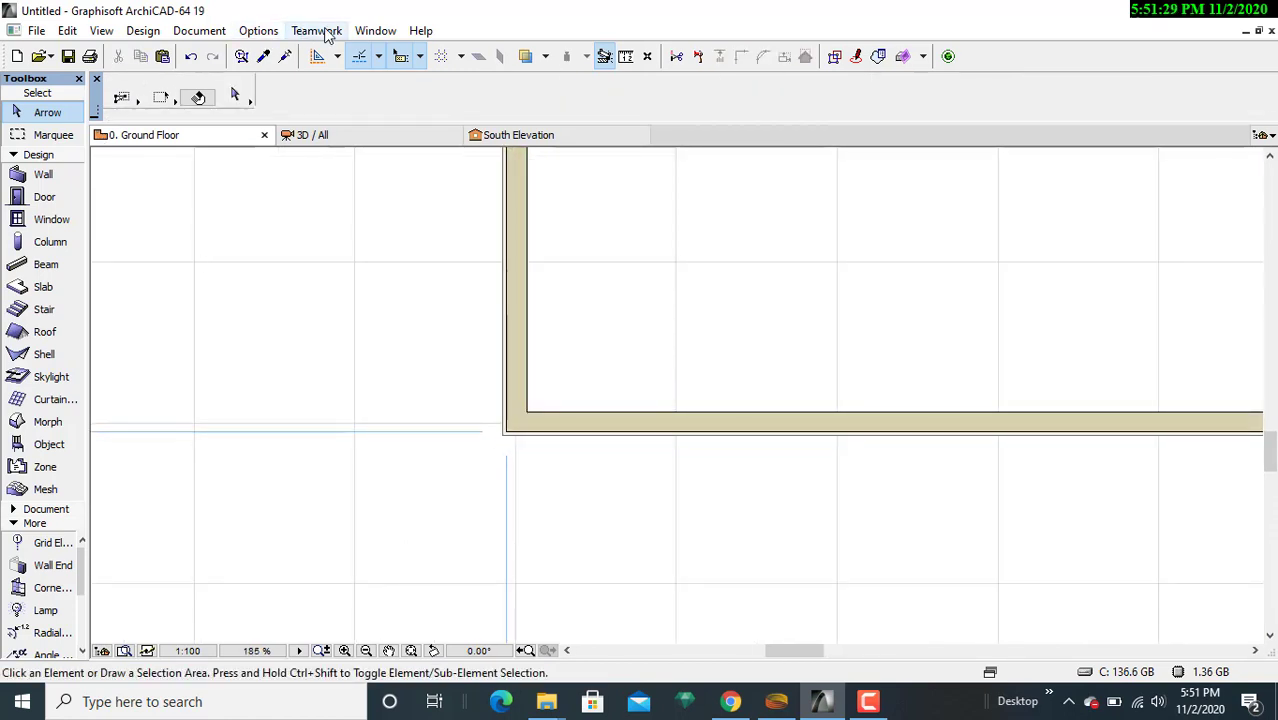
pyautogui.click(200, 31)
pyautogui.moveTo(225, 58)
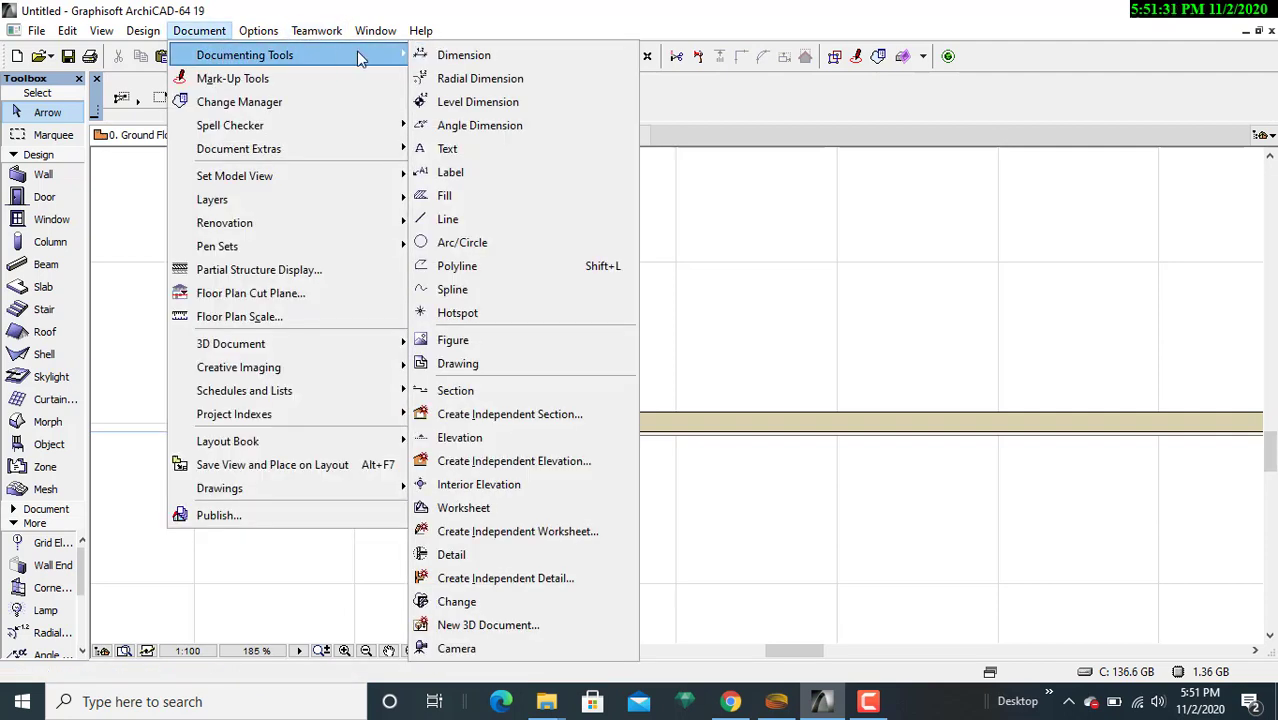
pyautogui.click(445, 55)
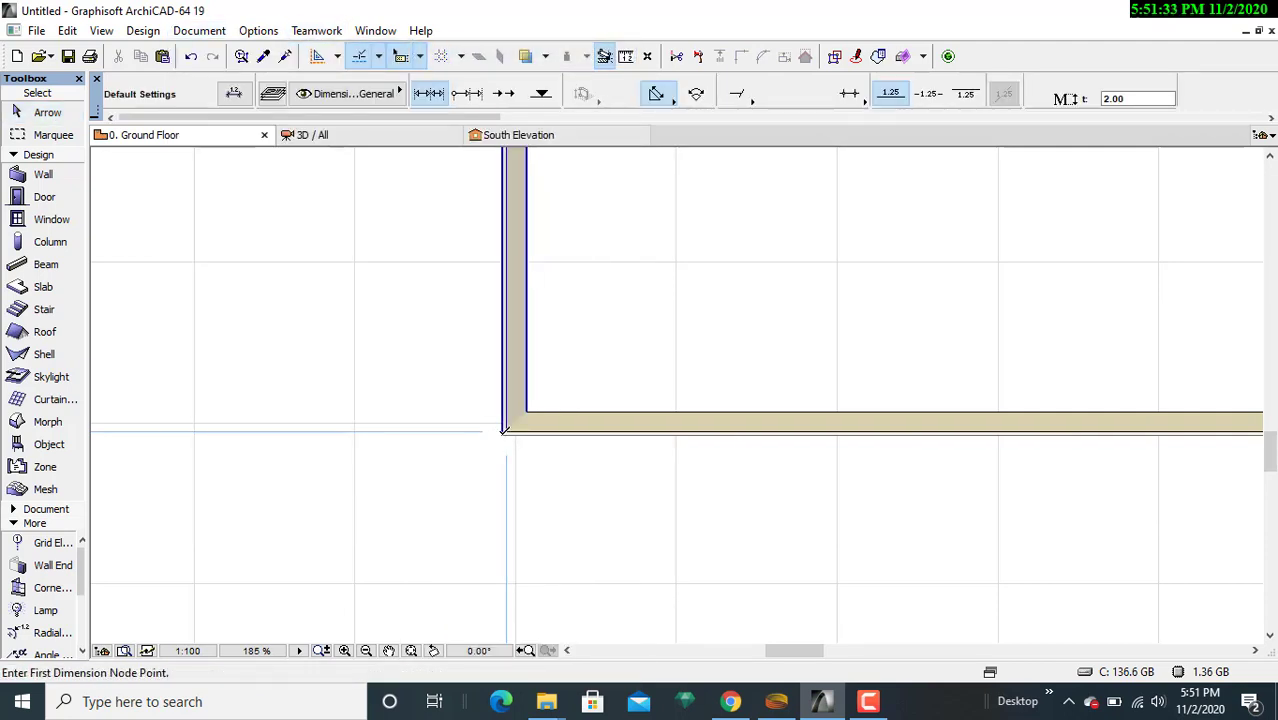
pyautogui.click(504, 432)
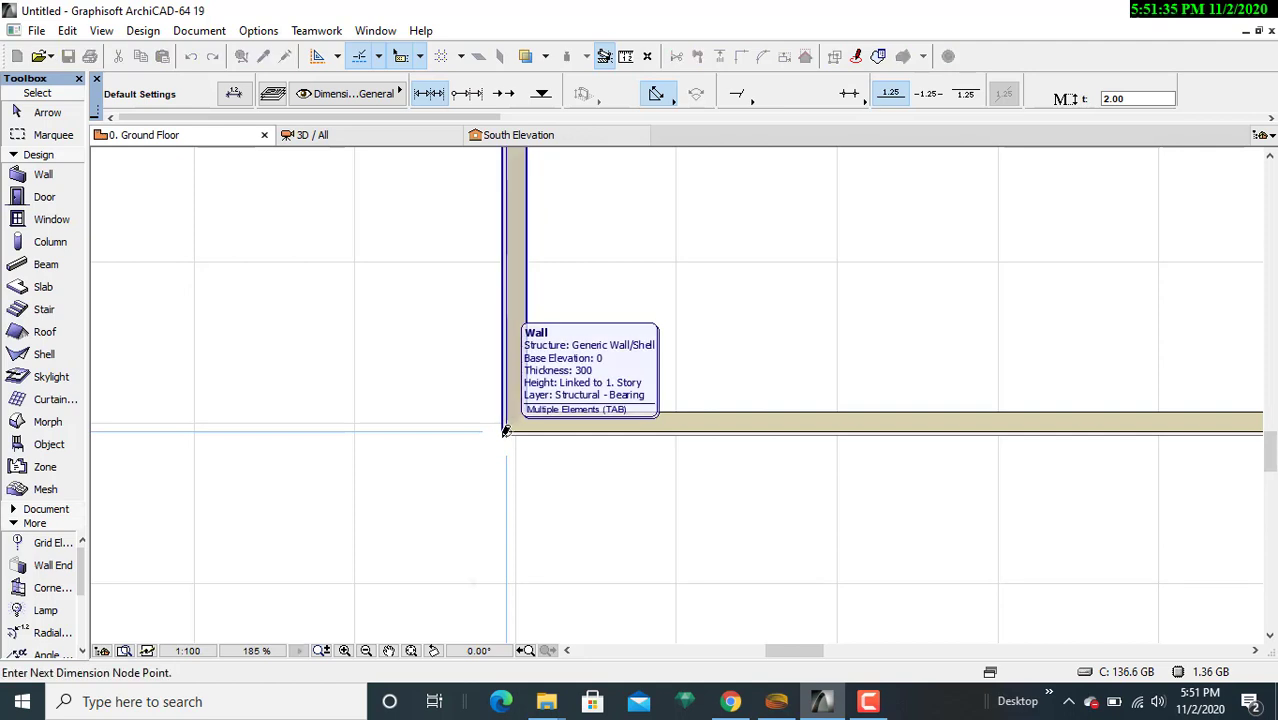
pyautogui.moveTo(468, 402)
pyautogui.mouseDown(button='middle')
pyautogui.moveTo(480, 558)
pyautogui.moveTo(471, 288)
pyautogui.moveTo(468, 384)
pyautogui.mouseUp(button='middle')
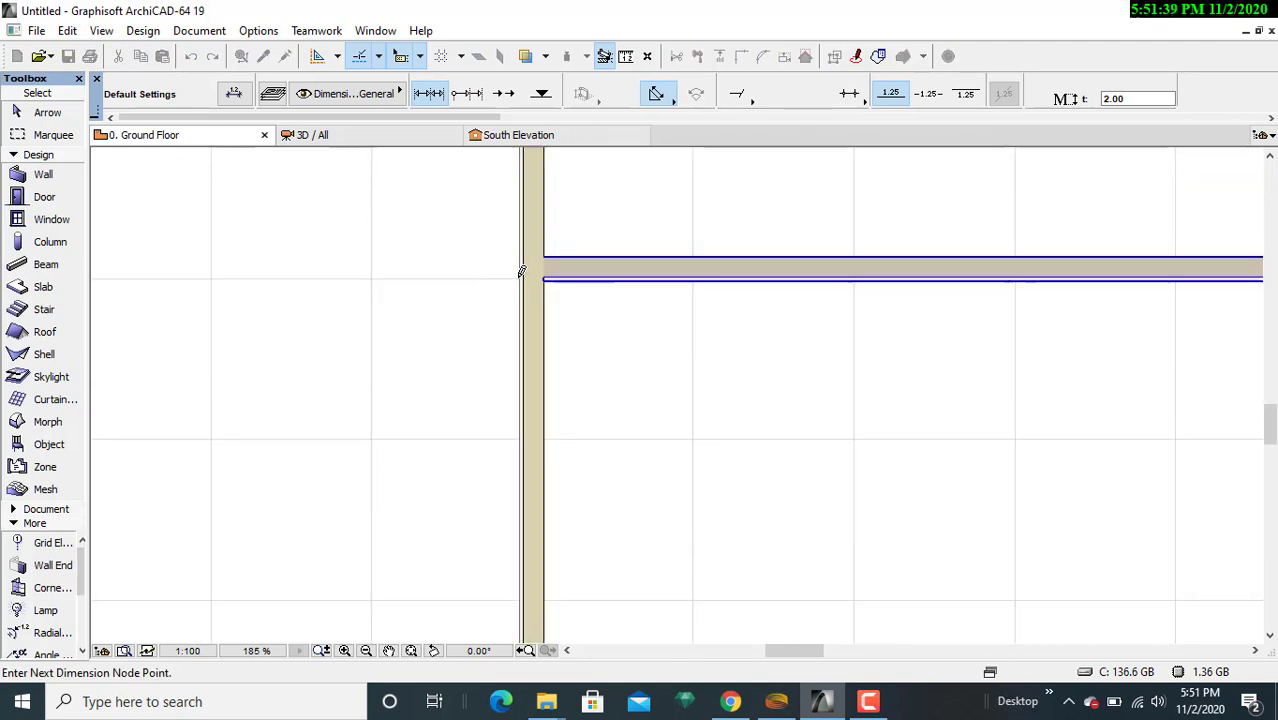
pyautogui.click(520, 274)
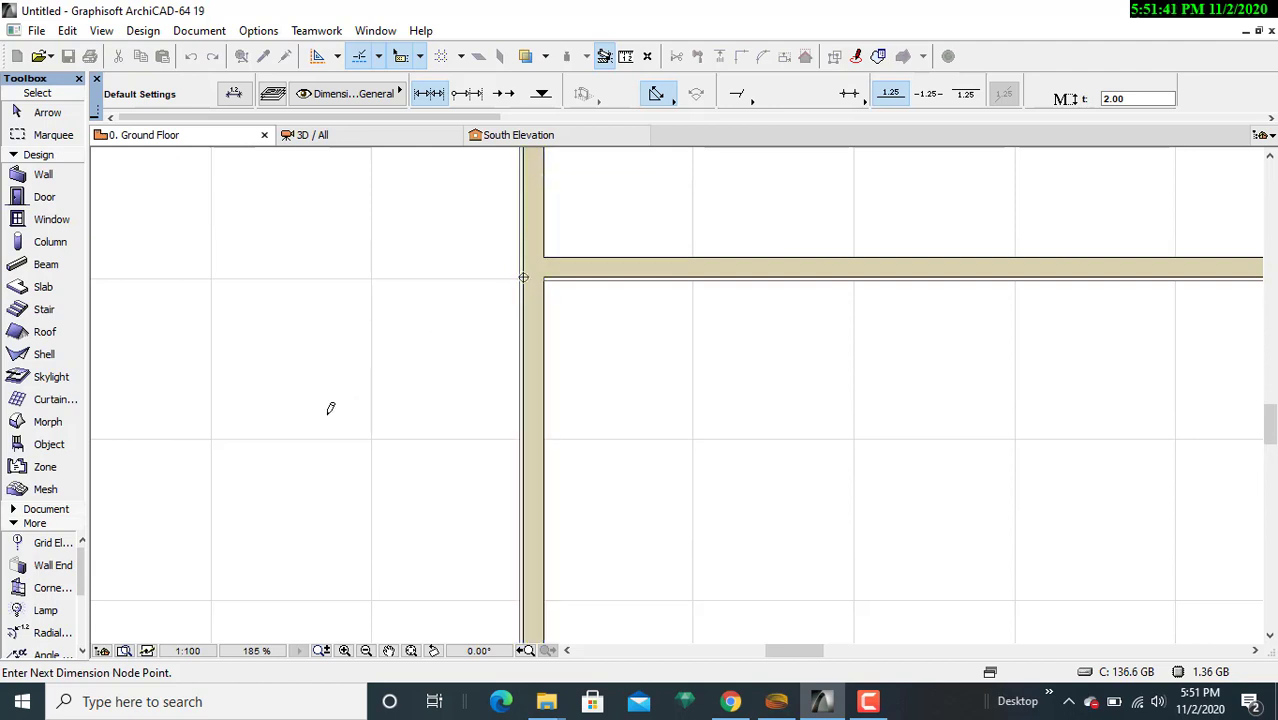
pyautogui.doubleClick(268, 414)
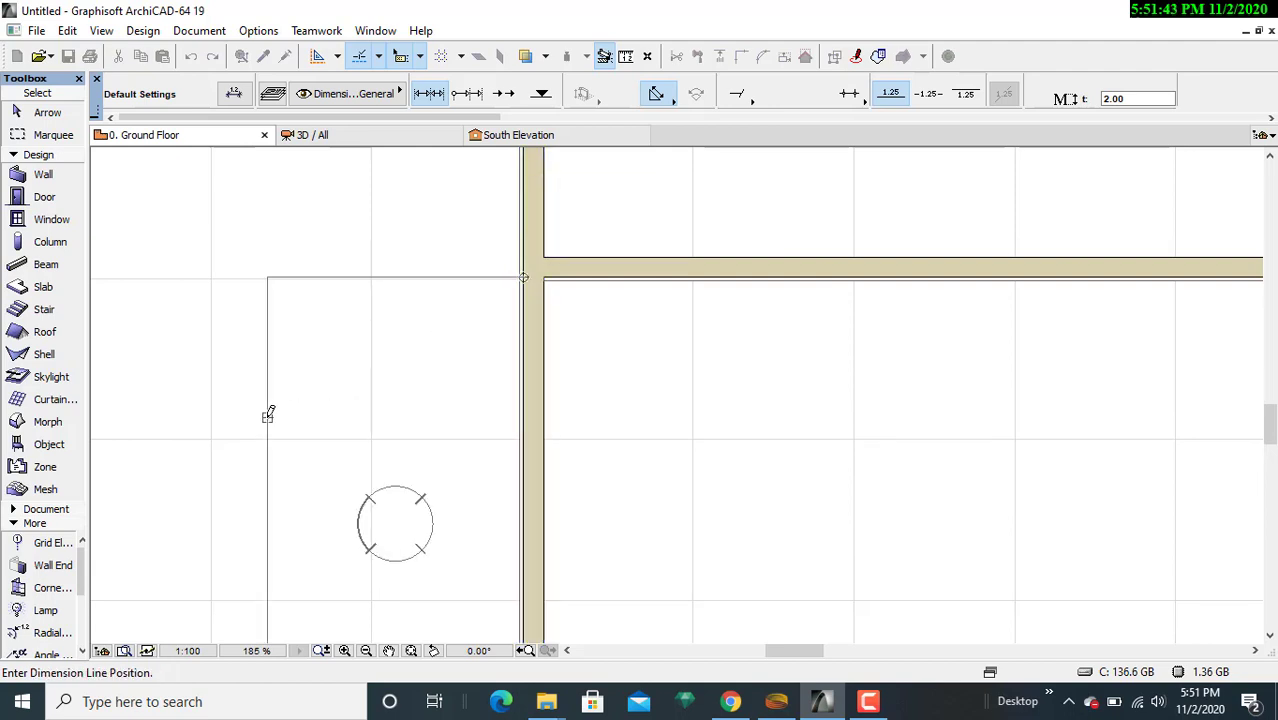
pyautogui.scroll(-5, 268, 414)
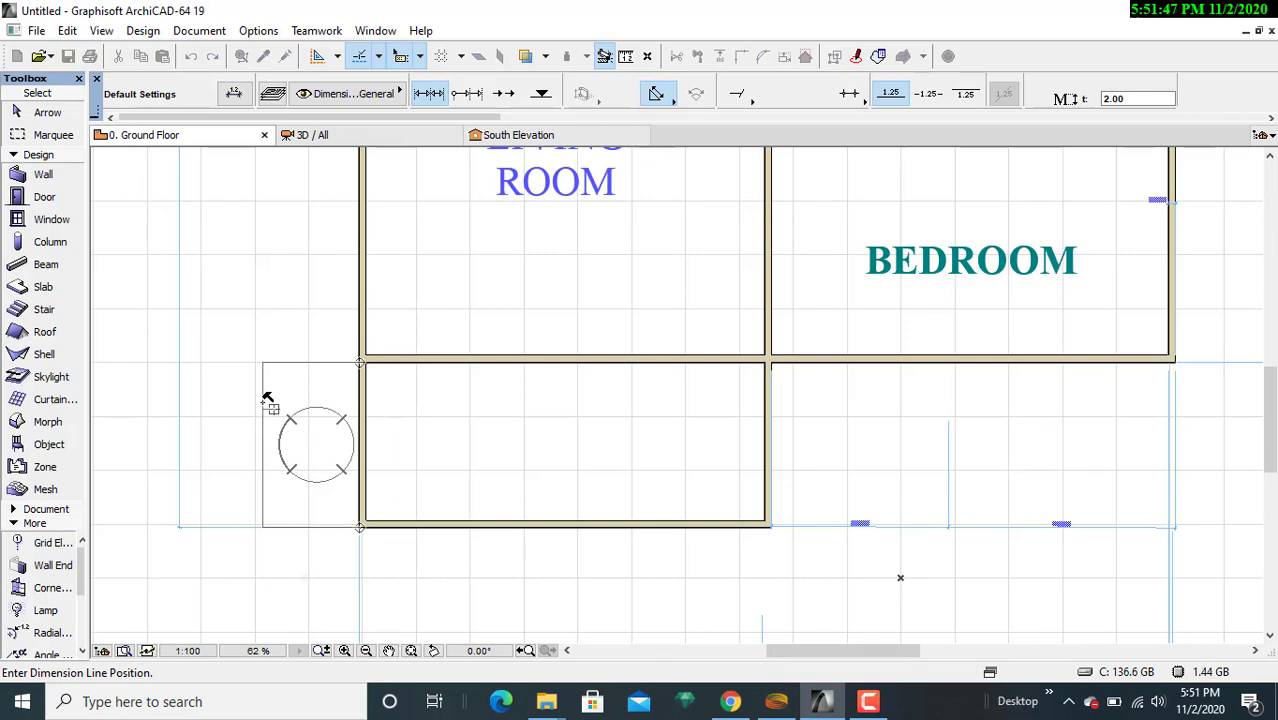
pyautogui.click(254, 403)
pyautogui.scroll(-3, 306, 400)
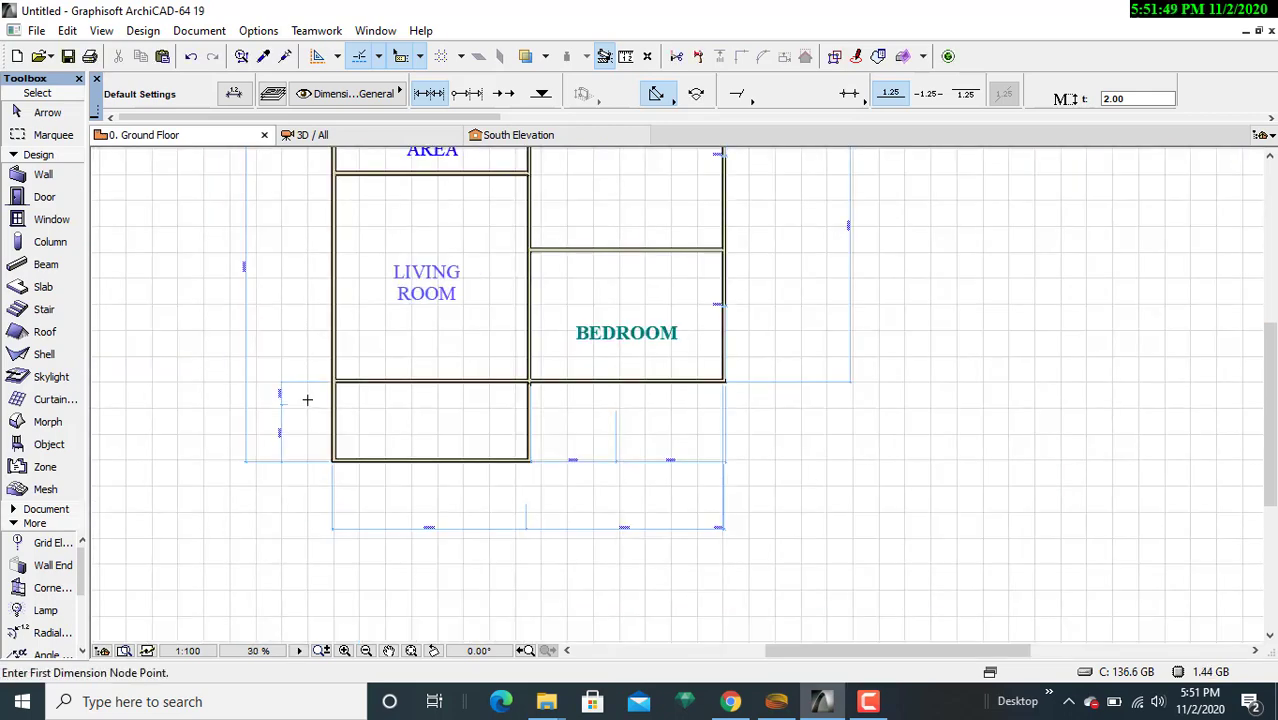
# - Dimension the living room's west wall from its lower partition up to the dining area partition, with the line inside the overall dimension
pyautogui.scroll(4, 322, 369)
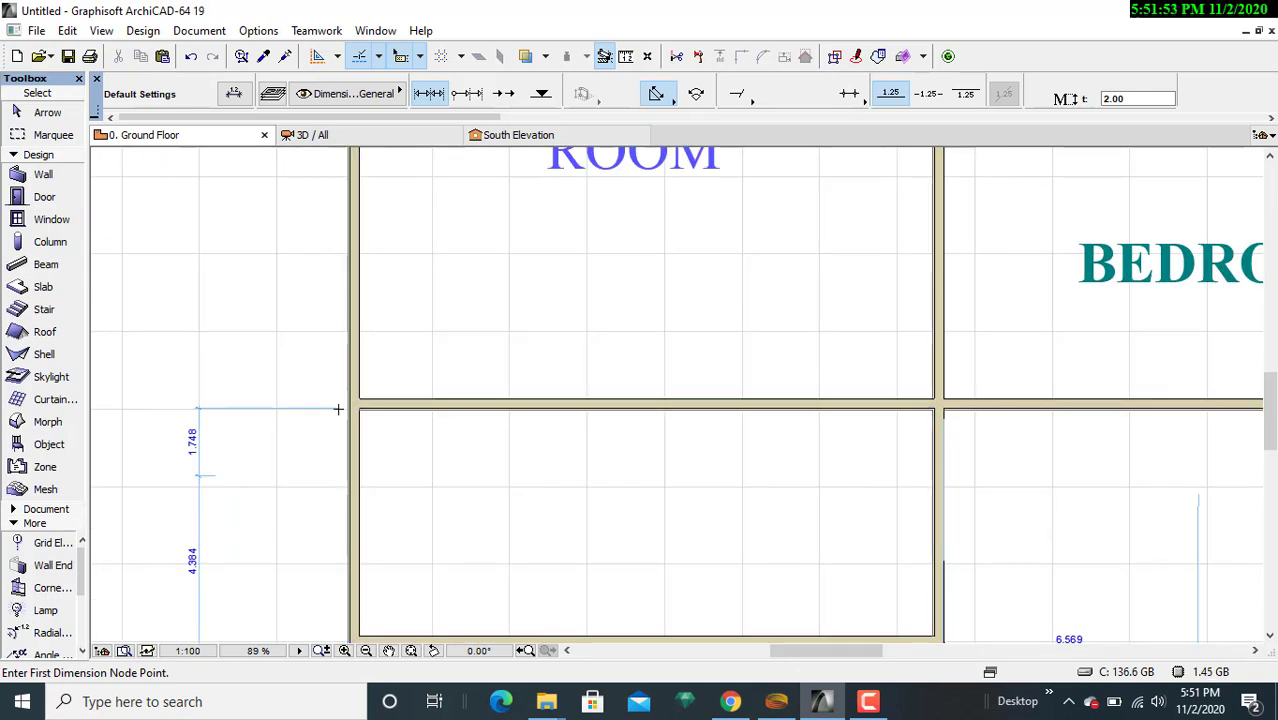
pyautogui.click(343, 407)
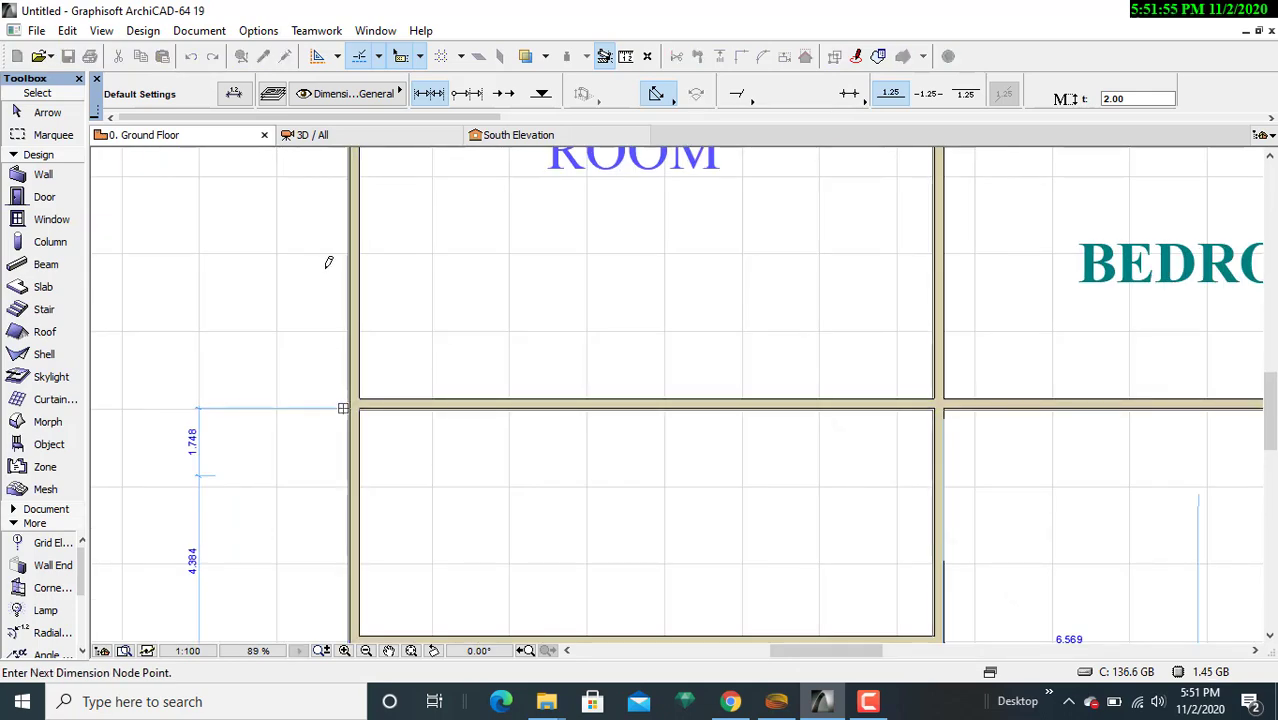
pyautogui.moveTo(328, 262); pyautogui.dragTo(360, 513, button='middle')
pyautogui.moveTo(342, 280); pyautogui.dragTo(342, 502, button='middle')
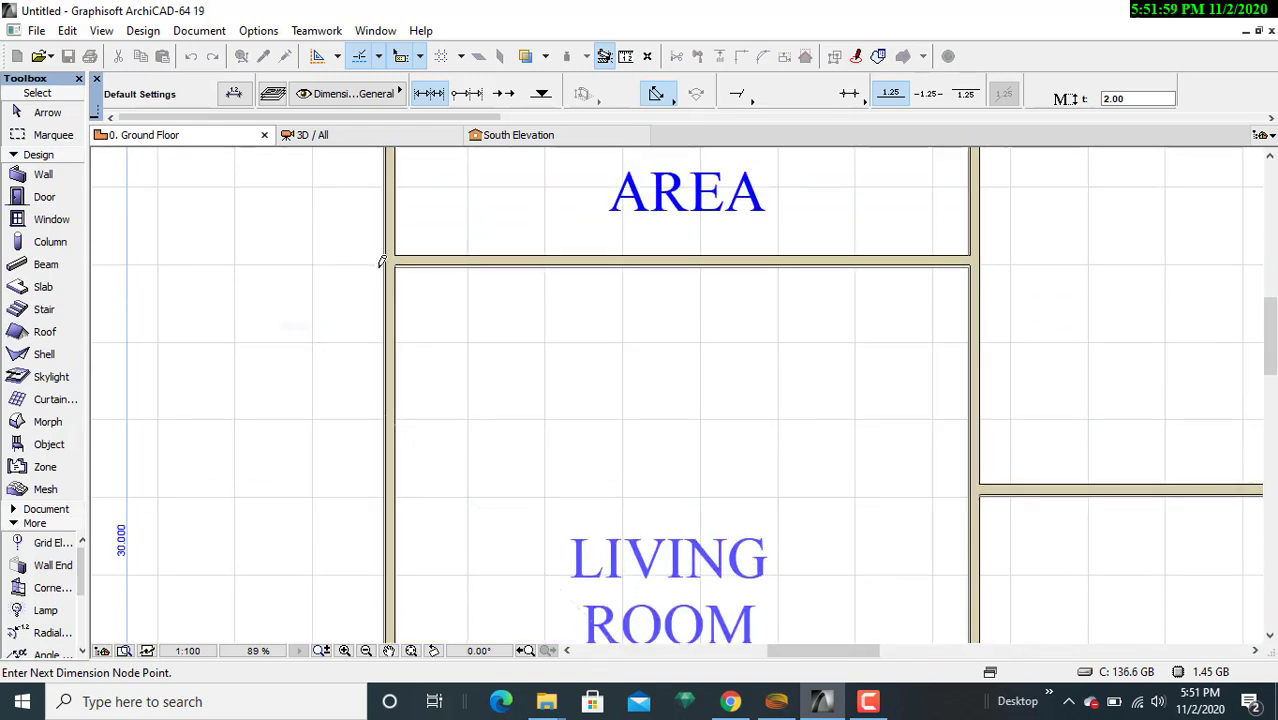
pyautogui.moveTo(200, 459); pyautogui.dragTo(328, 274, button='middle')
pyautogui.doubleClick(348, 316)
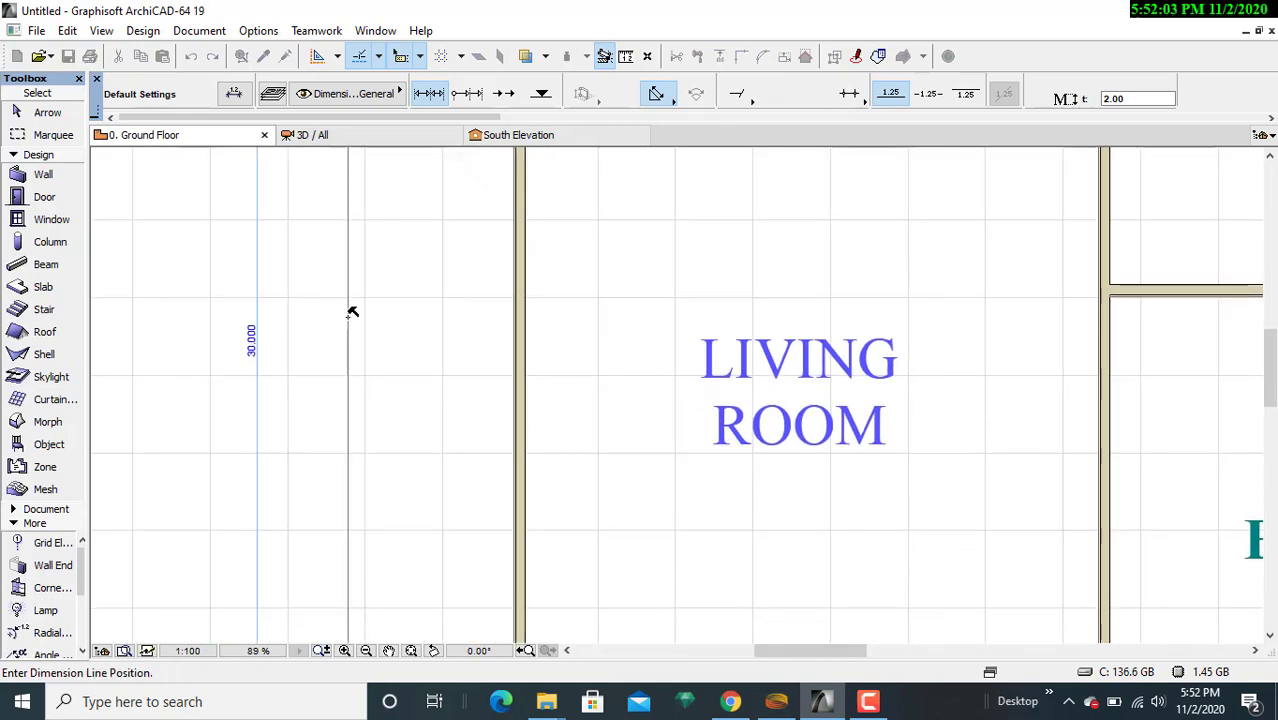
pyautogui.click(375, 320)
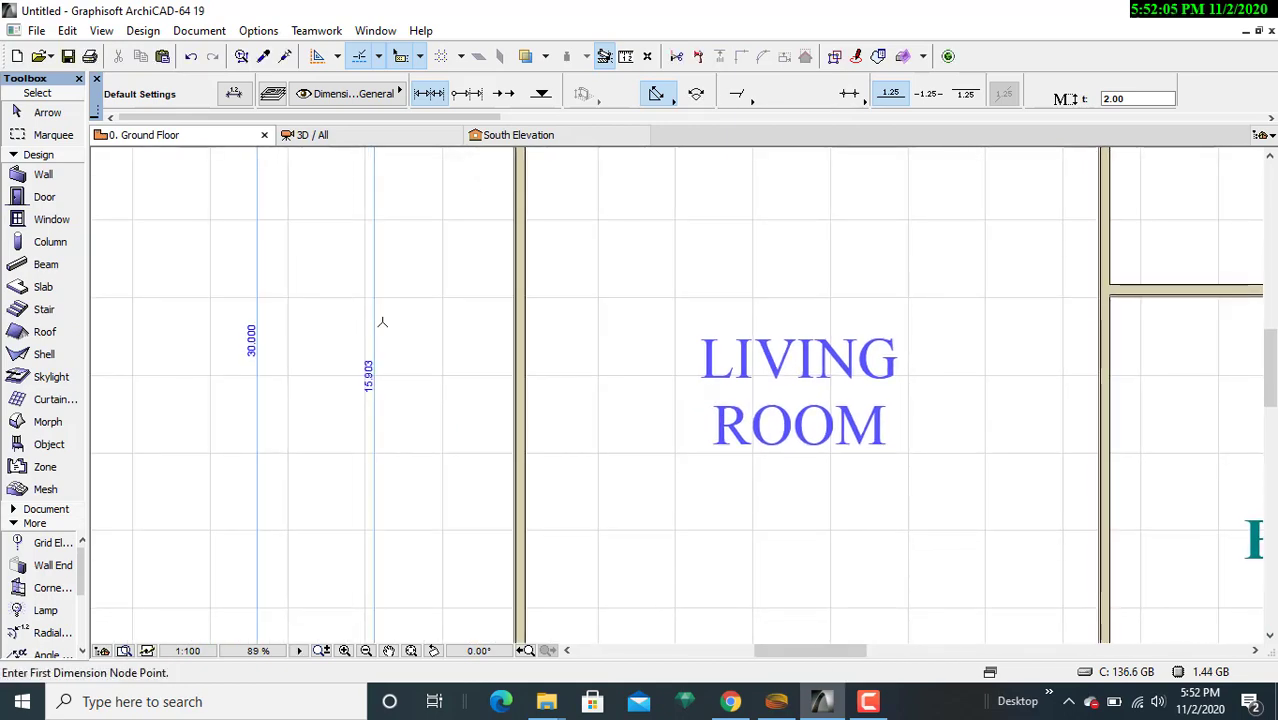
# - Dimension the dining area's west wall from the living room partition up to the outer north corner, with the line inside the overall dimension
pyautogui.scroll(-5, 391, 323)
pyautogui.moveTo(390, 388); pyautogui.dragTo(376, 624, button='middle')
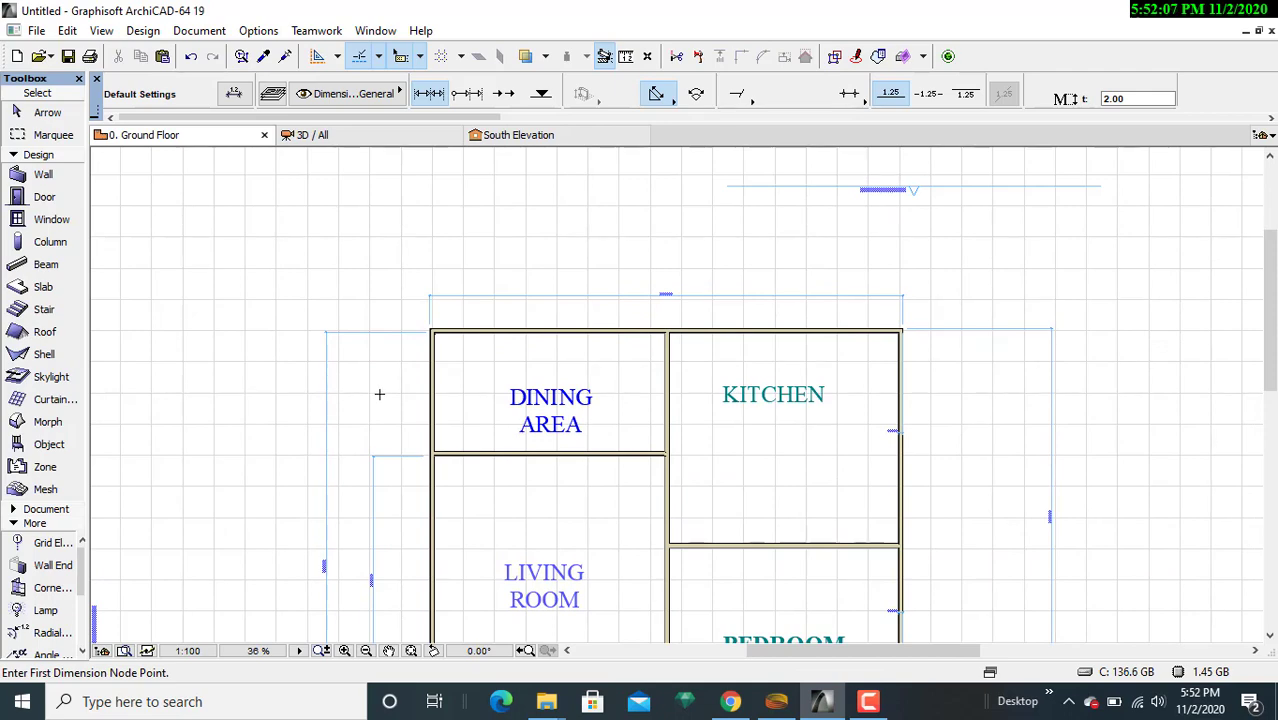
pyautogui.scroll(2, 379, 394)
pyautogui.moveTo(379, 399); pyautogui.dragTo(350, 336, button='middle')
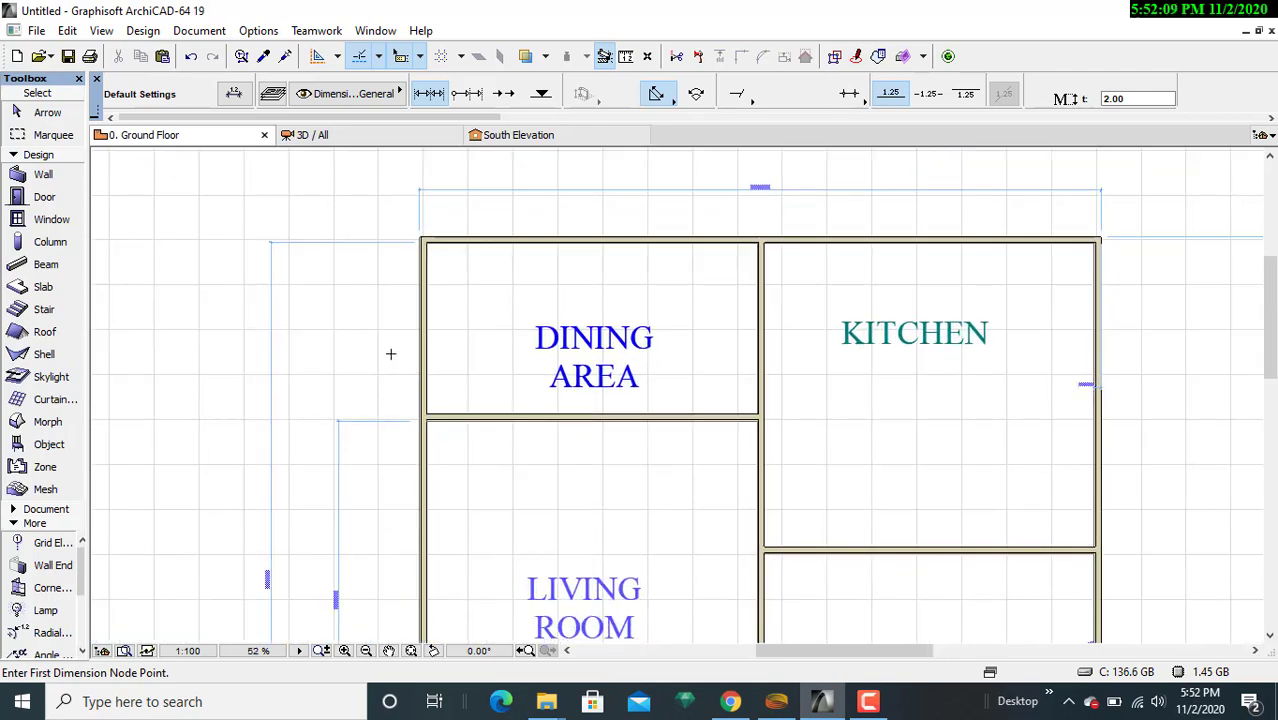
pyautogui.scroll(5, 406, 413)
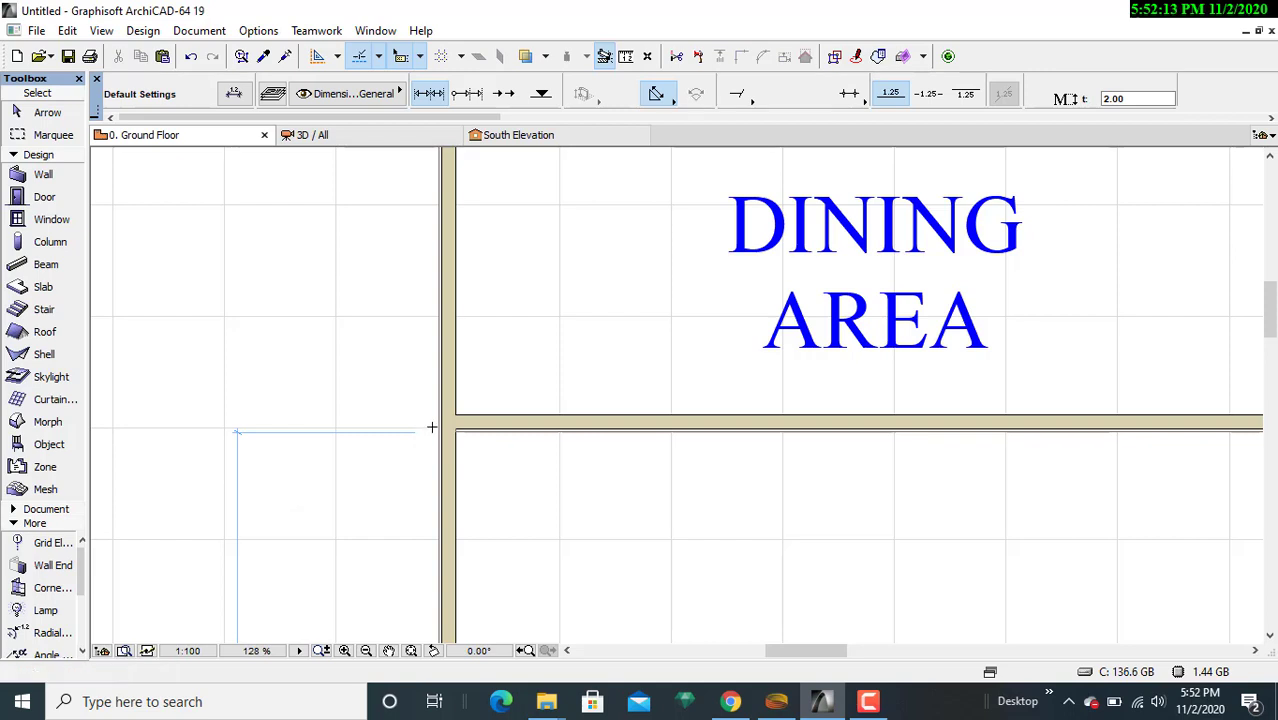
pyautogui.moveTo(408, 150); pyautogui.dragTo(388, 430, button='middle')
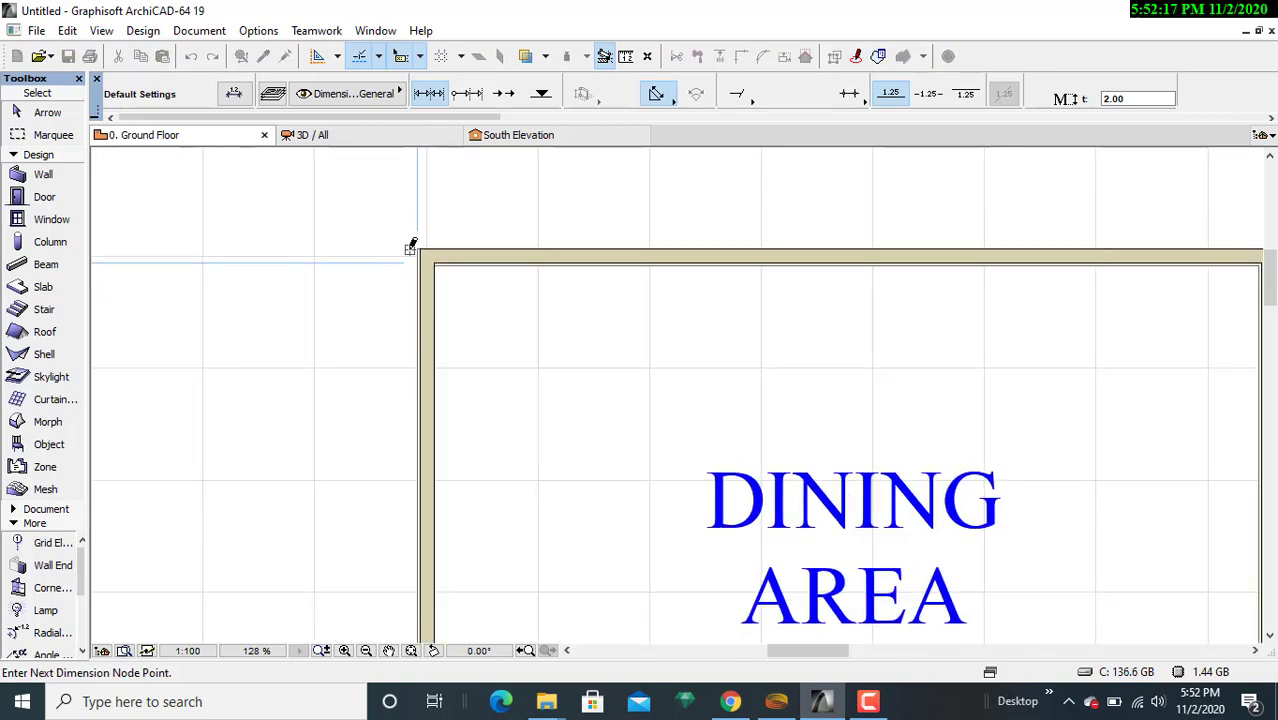
pyautogui.doubleClick(262, 457)
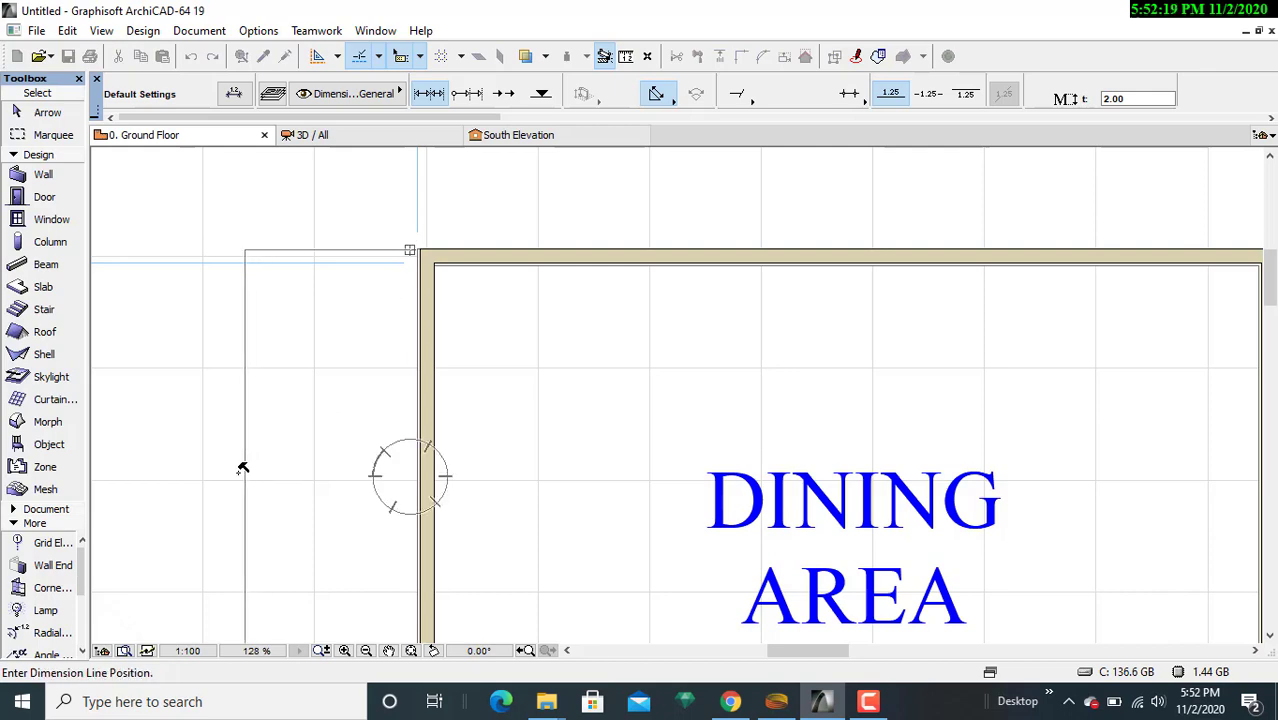
pyautogui.click(237, 467)
pyautogui.scroll(-6, 334, 462)
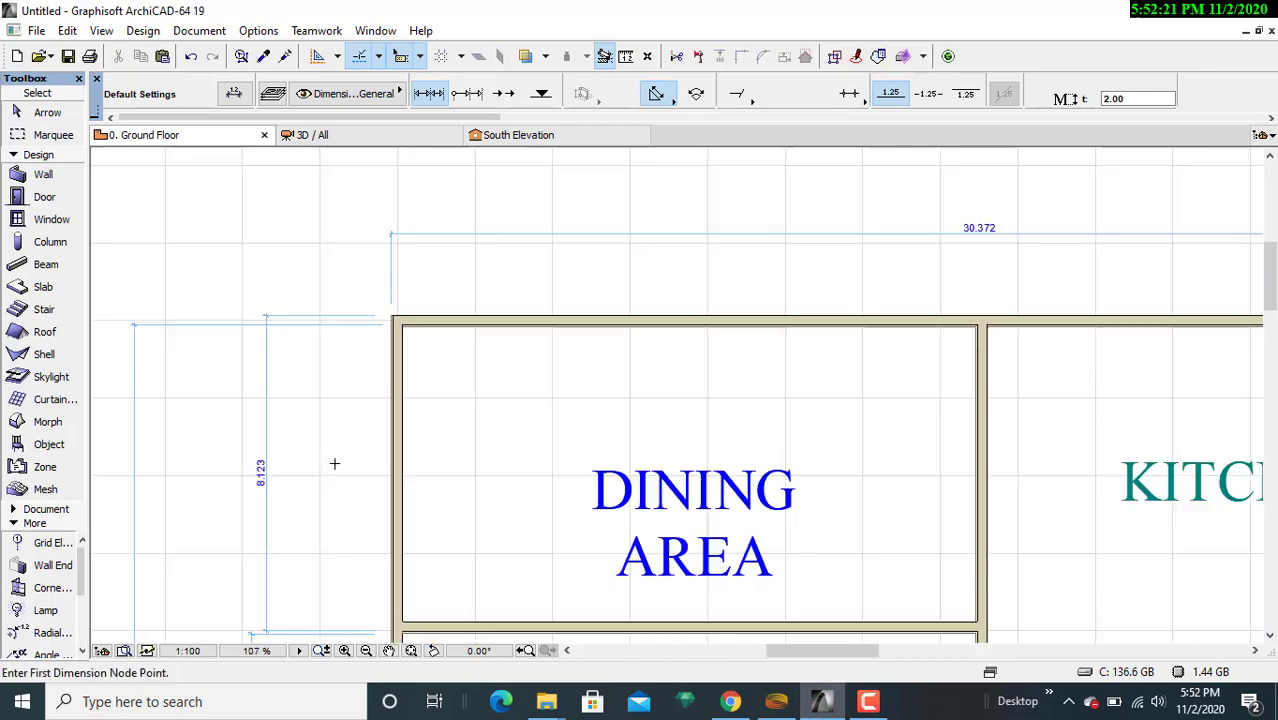
# - Examine the room dimensions along the plan's west side, including where the dining area and living room dimension lines meet
pyautogui.scroll(5, 403, 487)
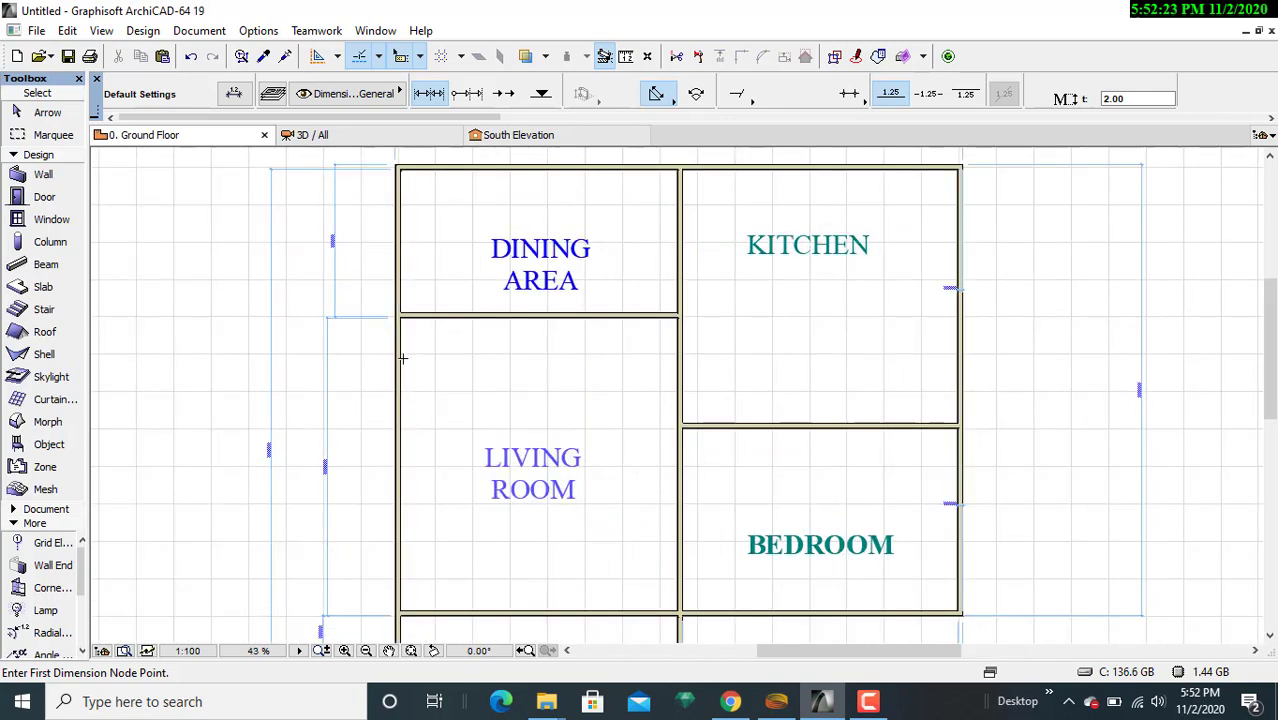
pyautogui.scroll(3, 389, 365)
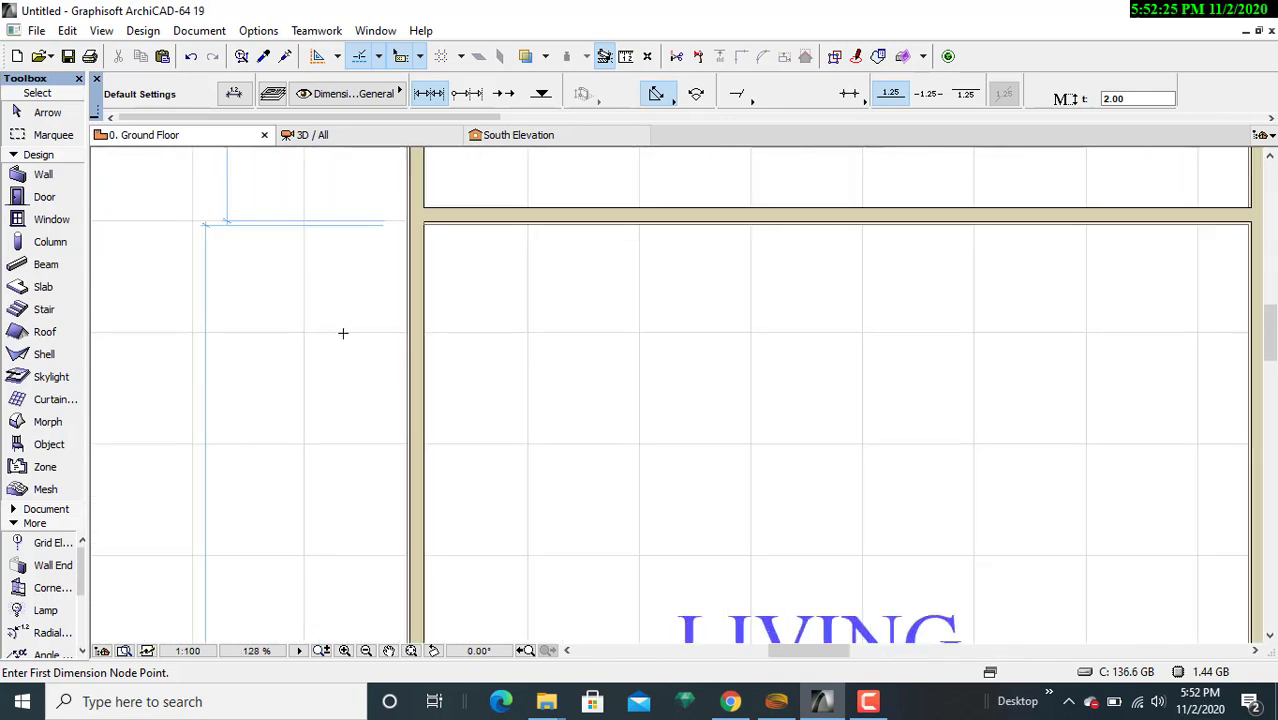
pyautogui.moveTo(339, 342); pyautogui.dragTo(354, 482, button='middle')
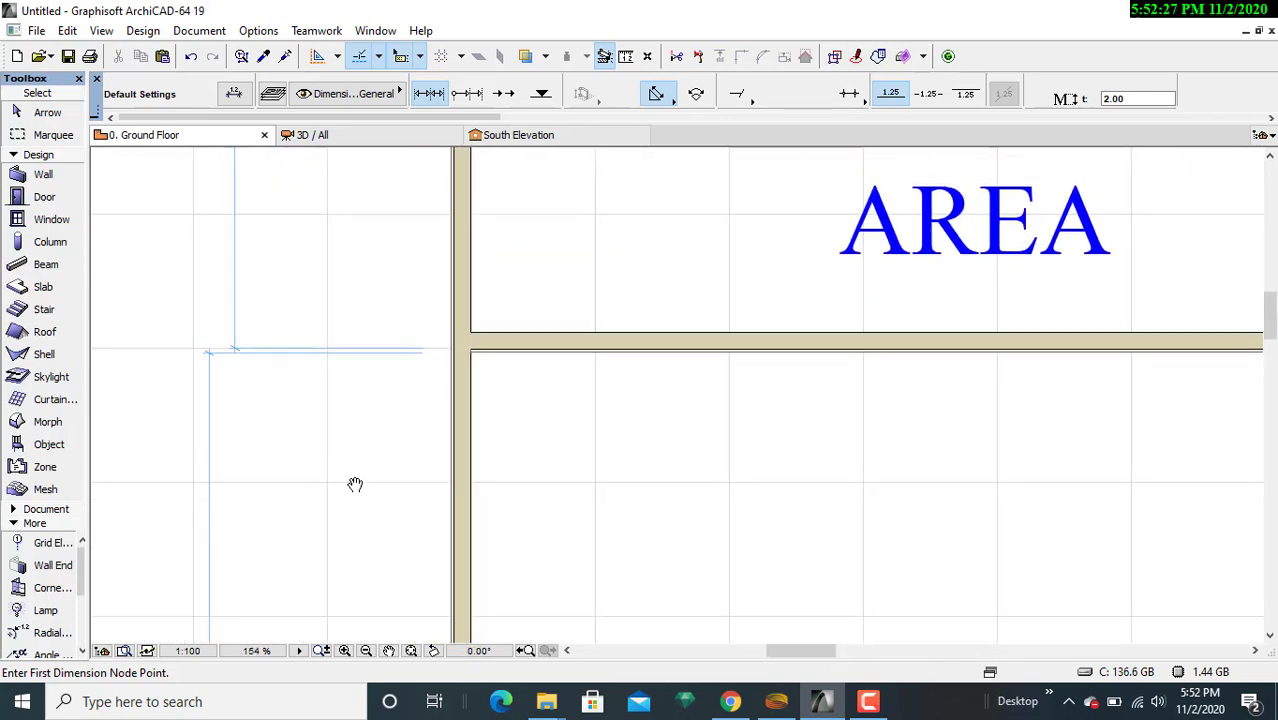
pyautogui.scroll(-6, 345, 494)
pyautogui.scroll(3, 437, 485)
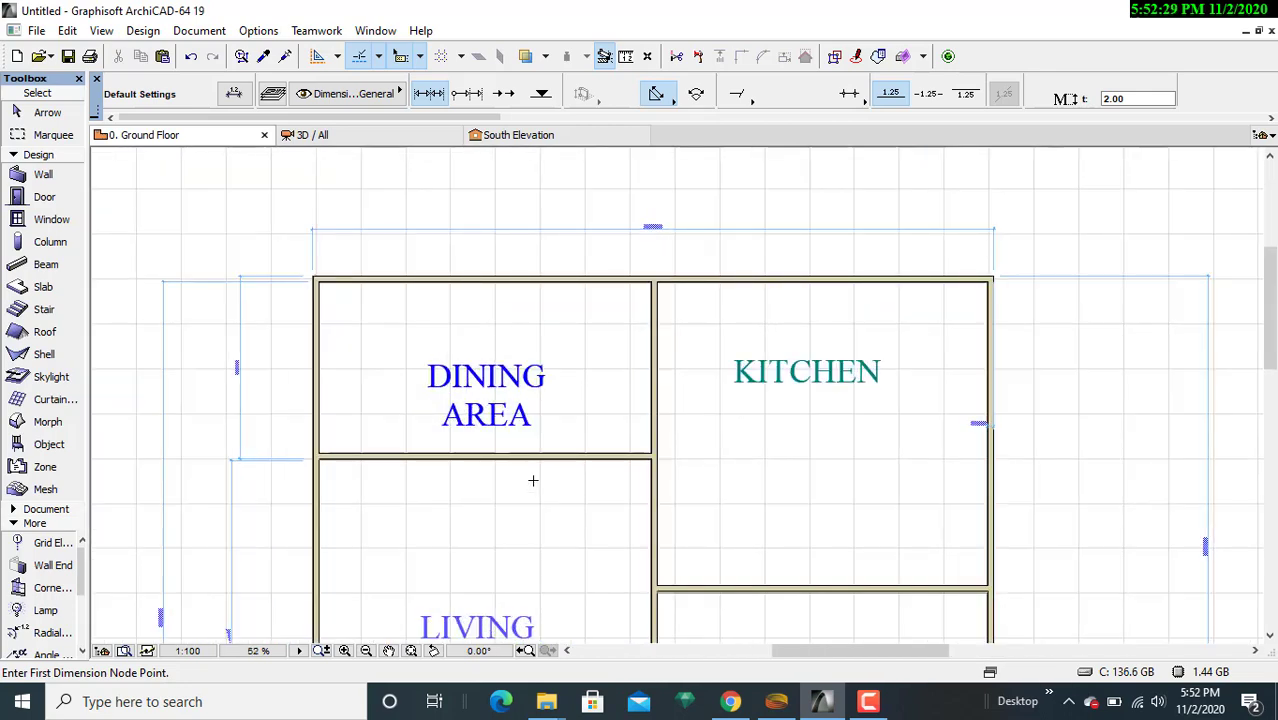
pyautogui.scroll(2, 580, 479)
pyautogui.moveTo(545, 443); pyautogui.dragTo(444, 352, button='middle')
pyautogui.scroll(-4, 446, 356)
pyautogui.scroll(-2, 455, 370)
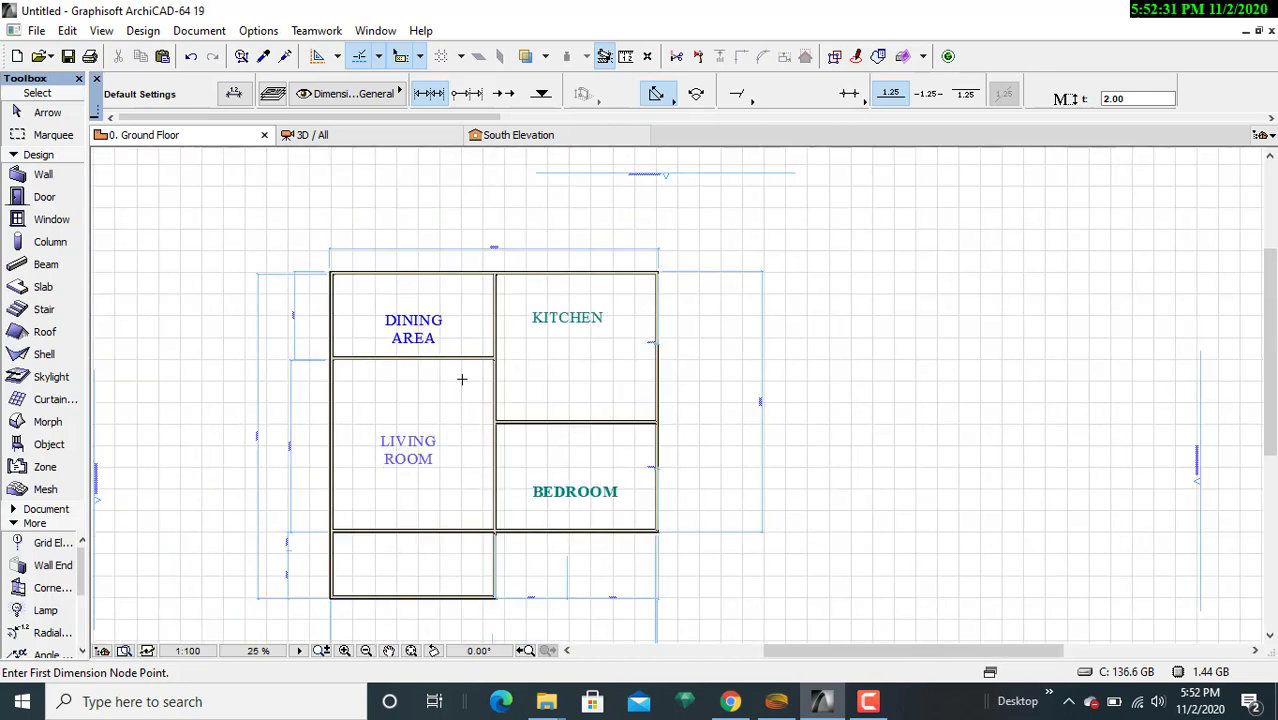
# - Try to dimension the kitchen's east wall from the outer north corner to the bedroom partition, with the line inside the overall dimension
pyautogui.scroll(1, 700, 485)
pyautogui.moveTo(713, 545); pyautogui.dragTo(668, 576, button='middle')
pyautogui.scroll(1, 617, 462)
pyautogui.scroll(1, 617, 462)
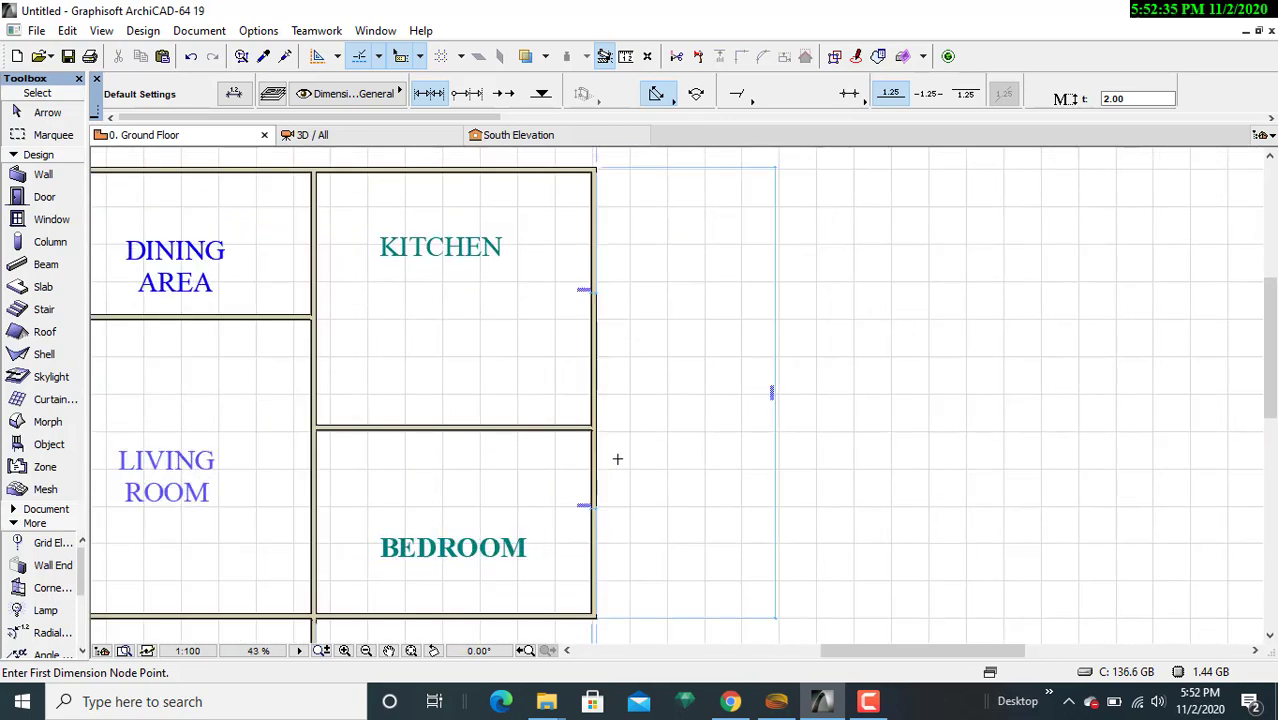
pyautogui.moveTo(606, 326); pyautogui.dragTo(609, 527, button='middle')
pyautogui.scroll(2, 597, 456)
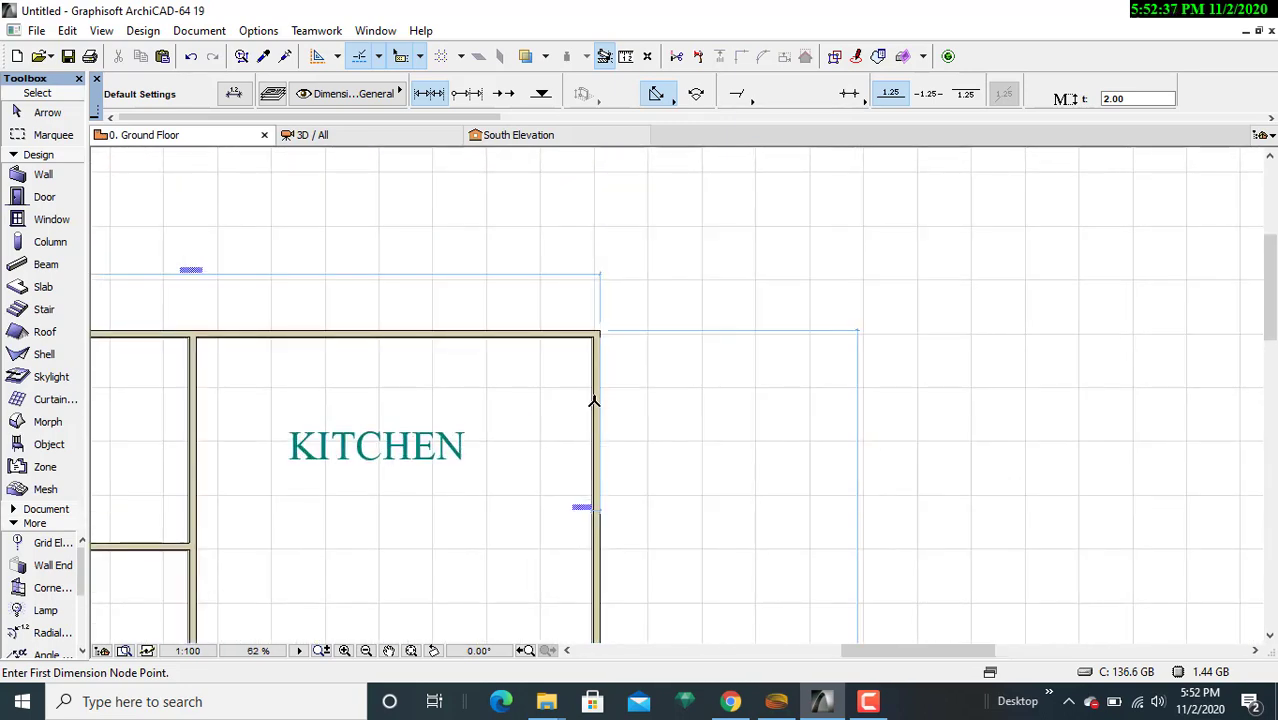
pyautogui.click(601, 328)
pyautogui.moveTo(650, 531); pyautogui.dragTo(642, 314, button='middle')
pyautogui.scroll(1, 618, 347)
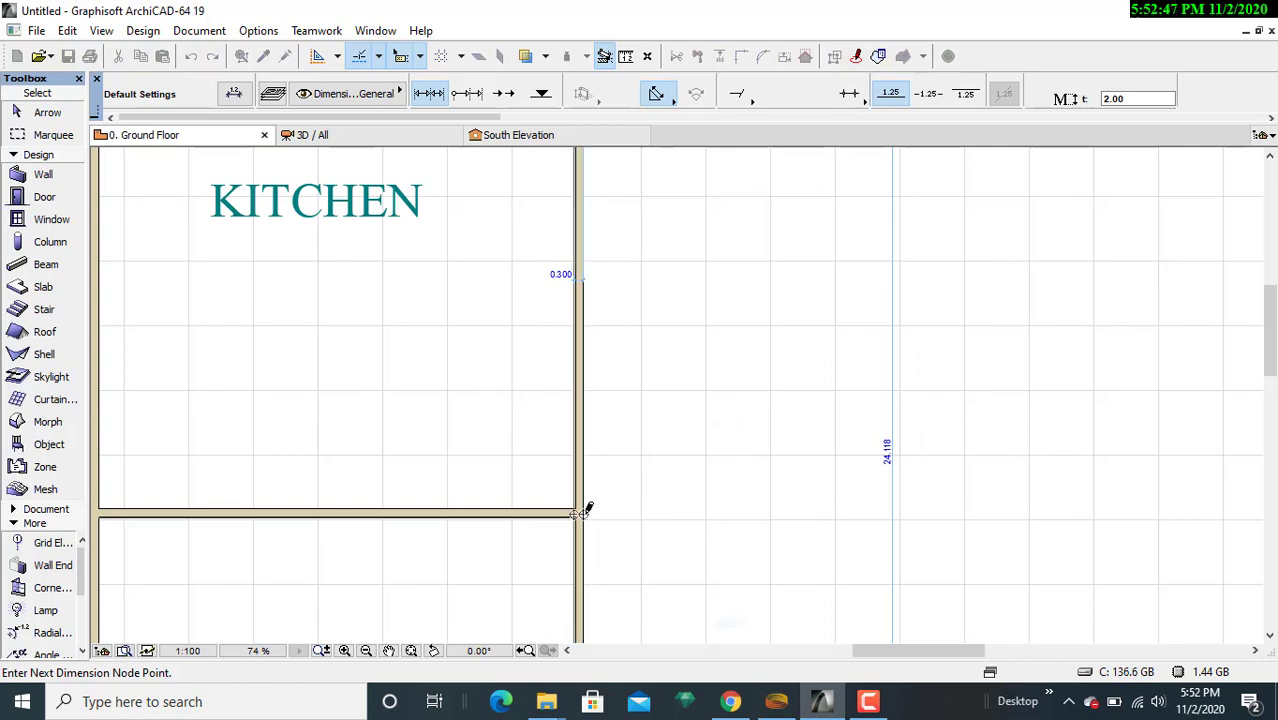
pyautogui.doubleClick(675, 268)
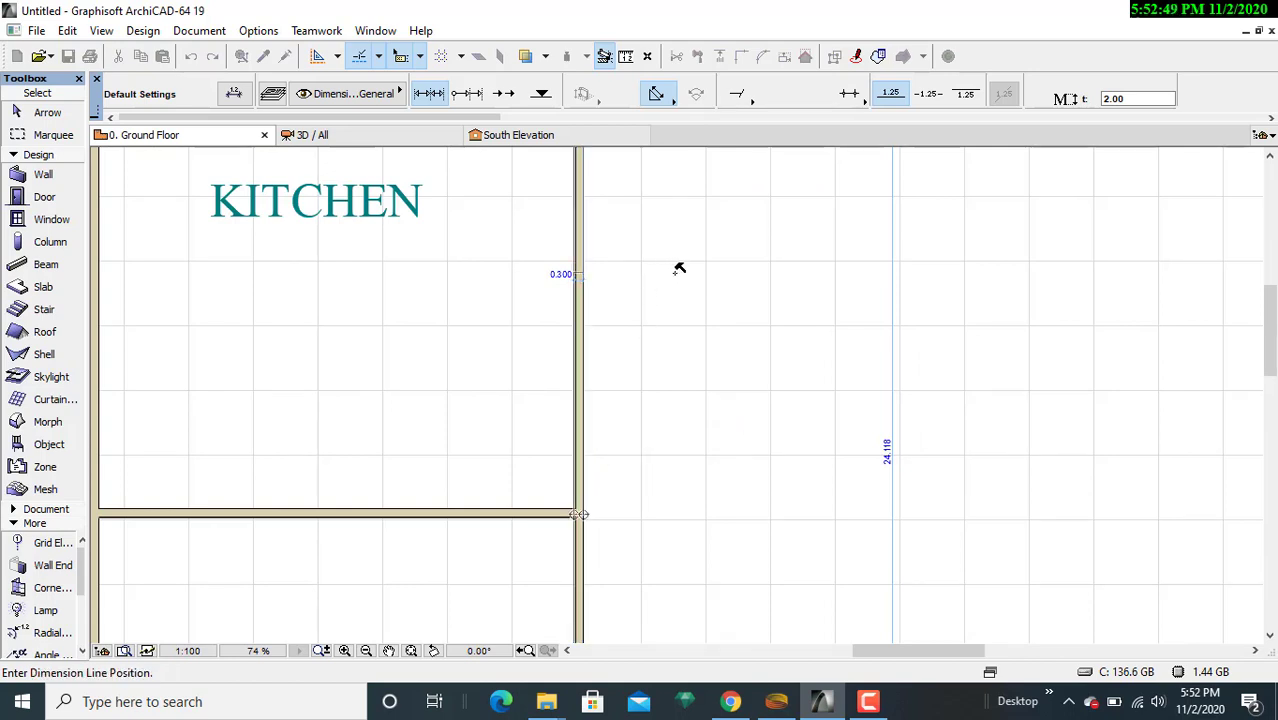
pyautogui.click(669, 279)
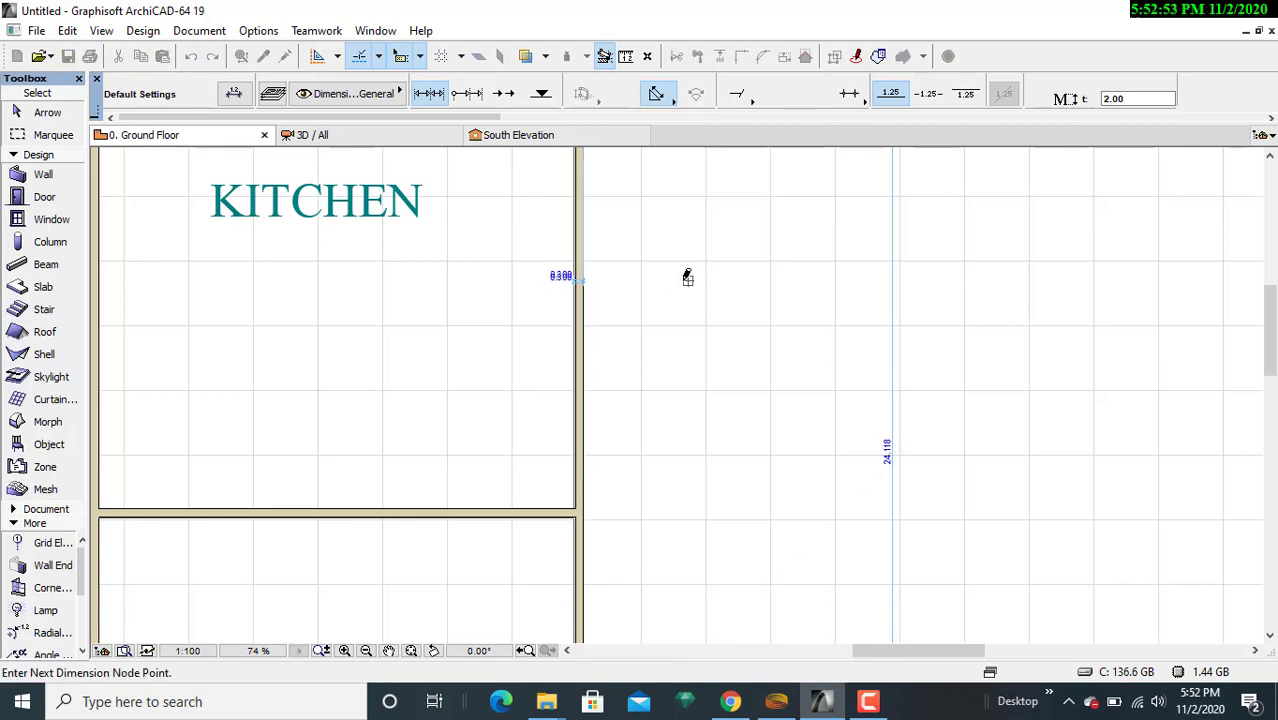
pyautogui.press('Escape')
pyautogui.press('Escape')
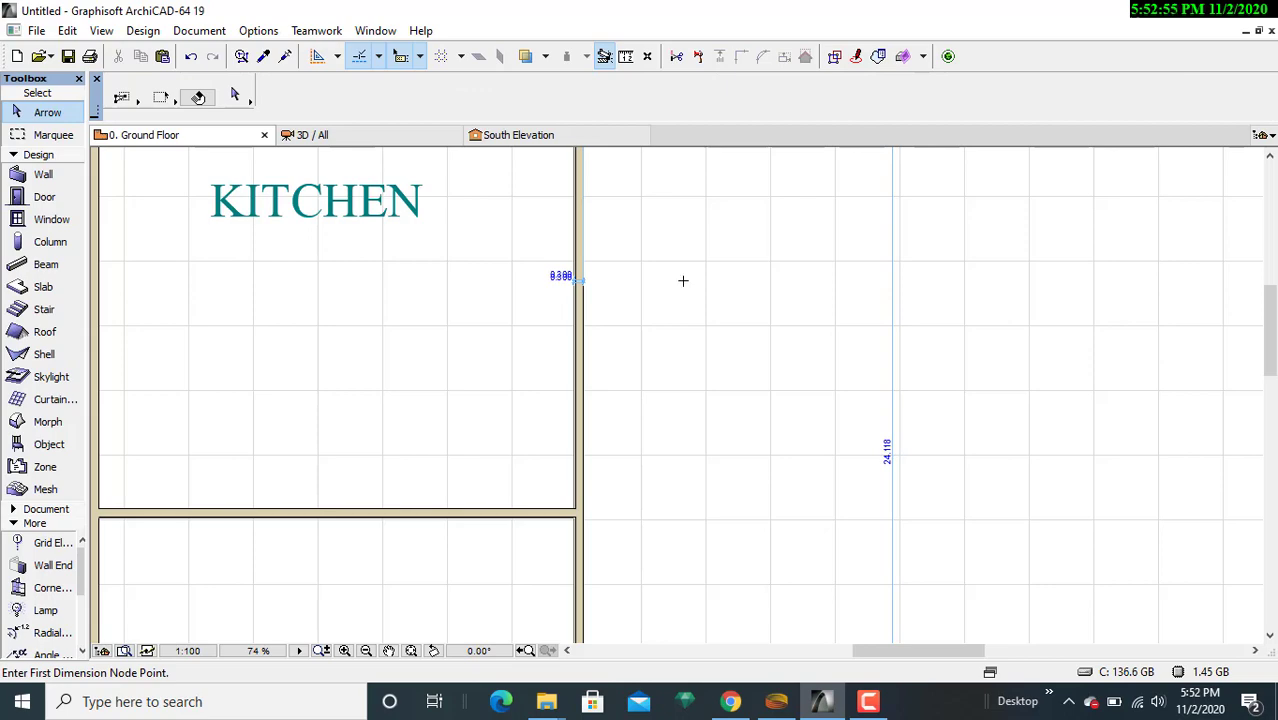
# - Check the available options for one of the overlapping wall-thickness dimension texts on the kitchen's east wall, leaving it deselected
pyautogui.scroll(-4, 683, 285)
pyautogui.scroll(1, 682, 297)
pyautogui.moveTo(690, 328); pyautogui.dragTo(722, 431, button='middle')
pyautogui.scroll(3, 719, 434)
pyautogui.scroll(3, 690, 420)
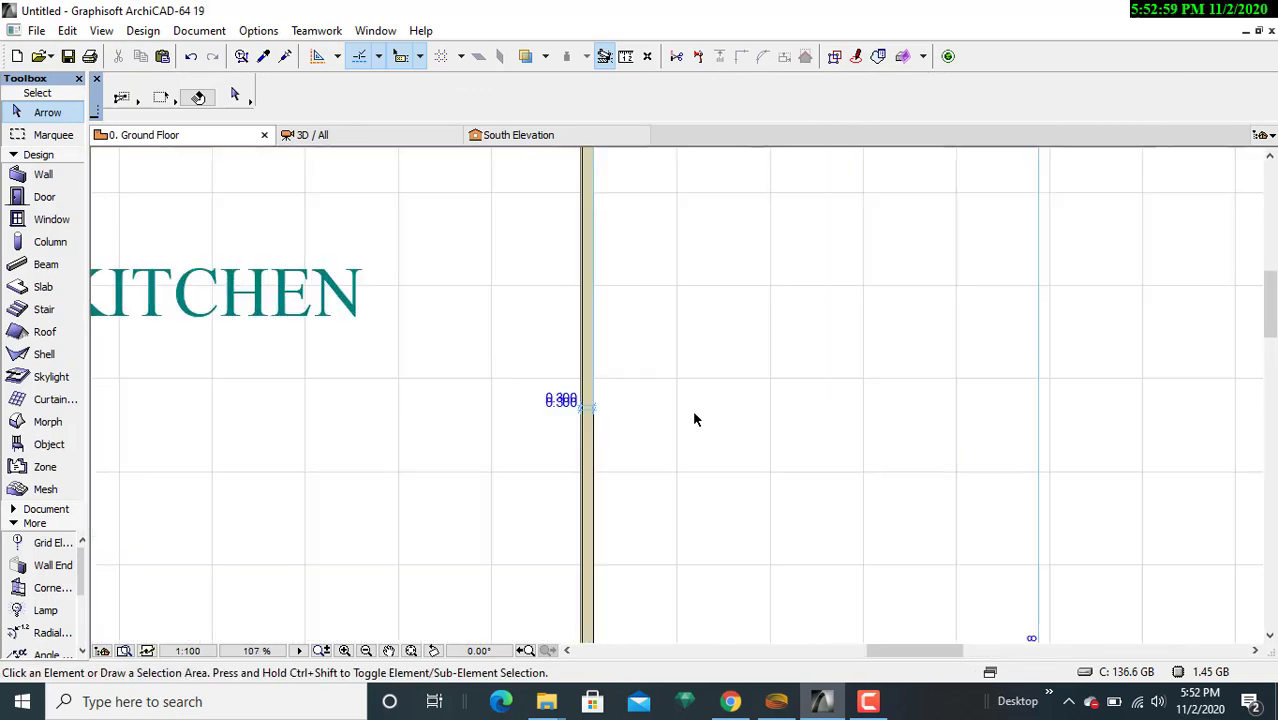
pyautogui.scroll(3, 695, 419)
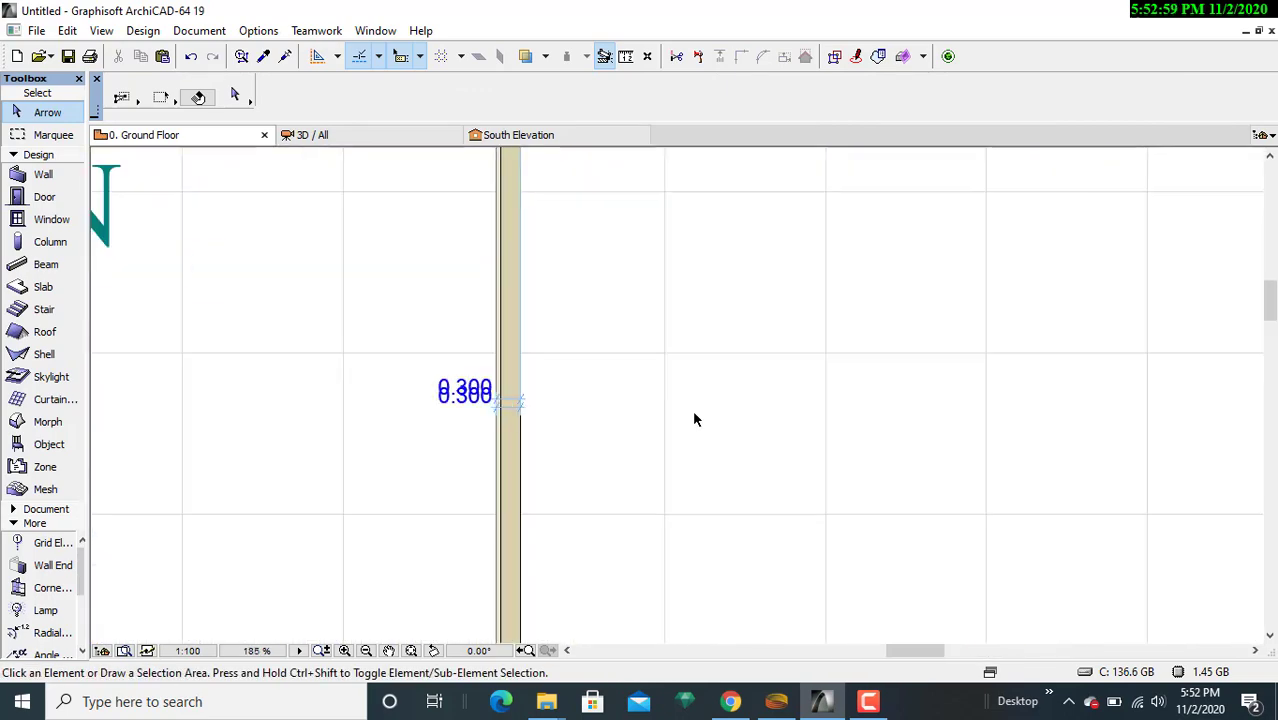
pyautogui.click(441, 390)
pyautogui.rightClick(441, 391)
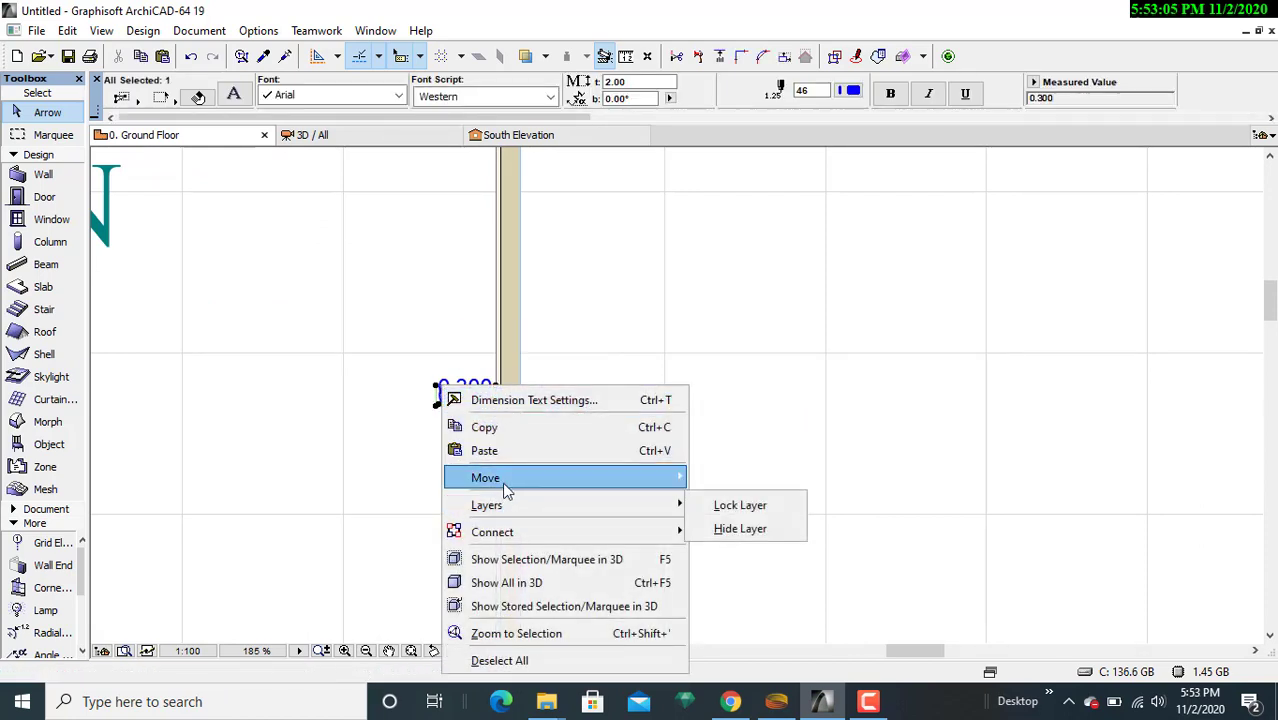
pyautogui.moveTo(562, 473)
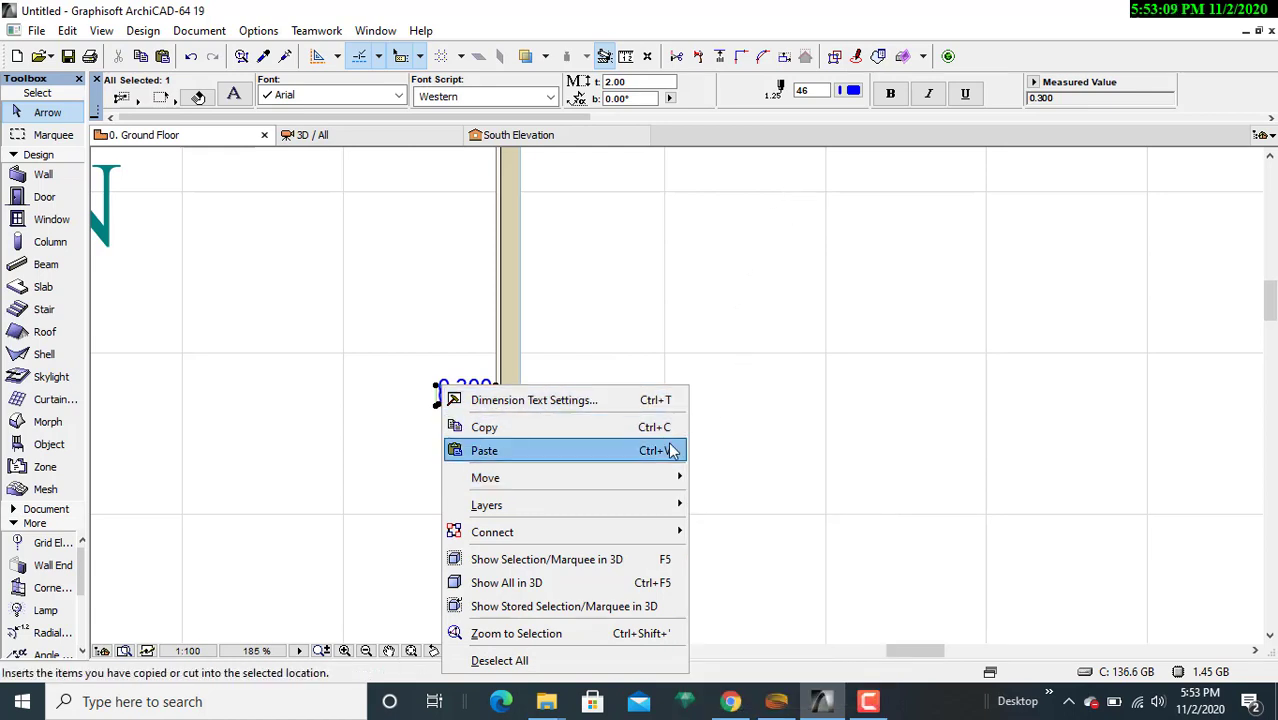
pyautogui.click(823, 423)
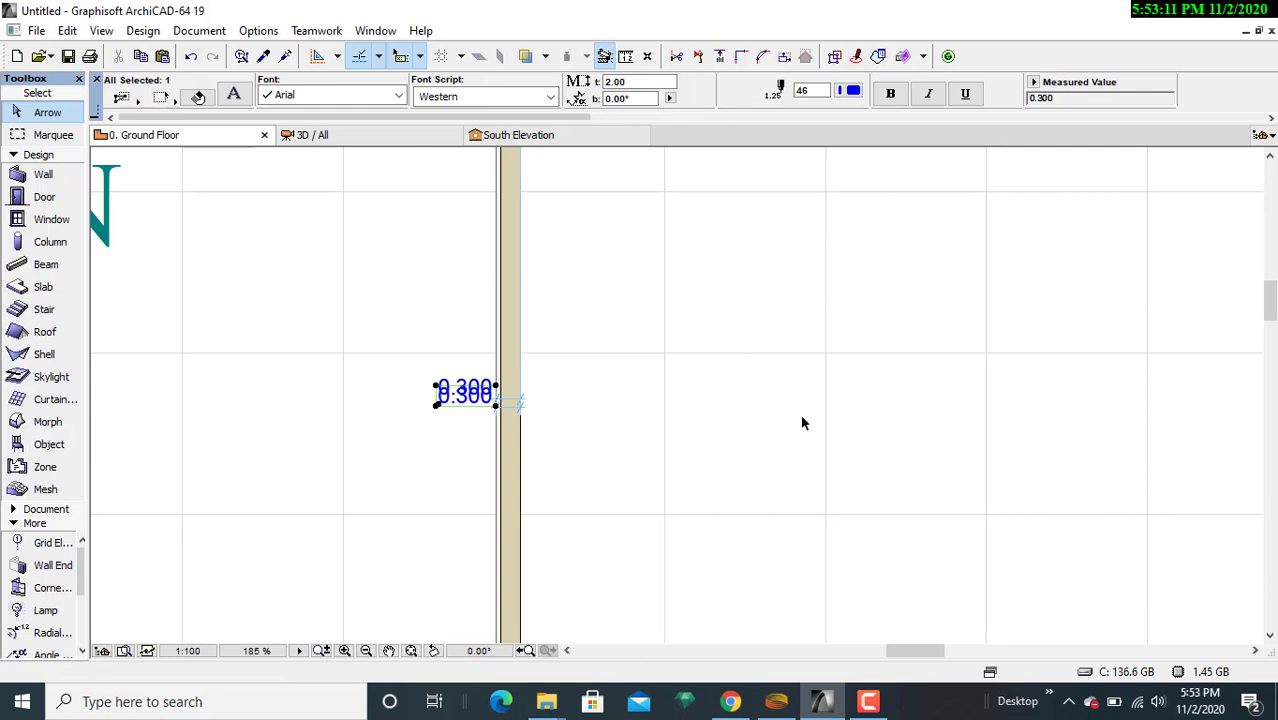
pyautogui.moveTo(802, 417); pyautogui.dragTo(899, 241, button='middle')
pyautogui.click(887, 261)
# - Check the options for the overlapping kitchen wall-thickness texts individually and with both selected together, leaving them unchanged and deselected
pyautogui.scroll(2, 556, 268)
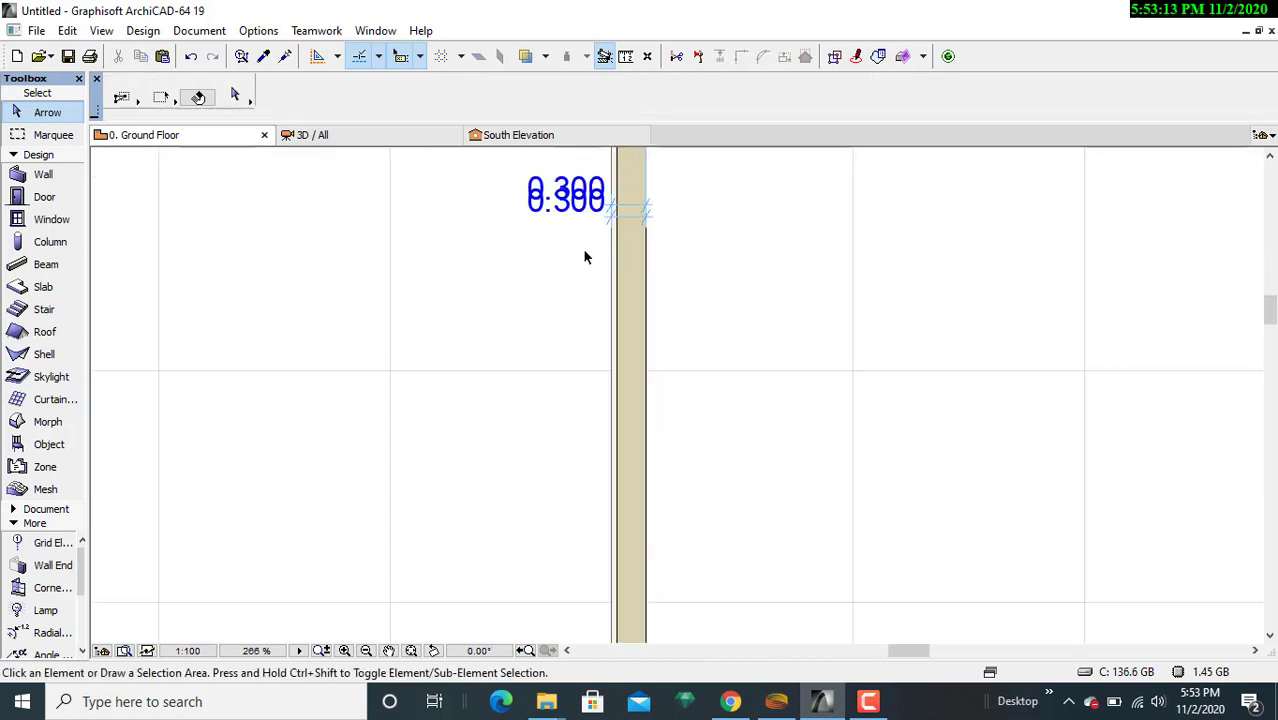
pyautogui.click(608, 208)
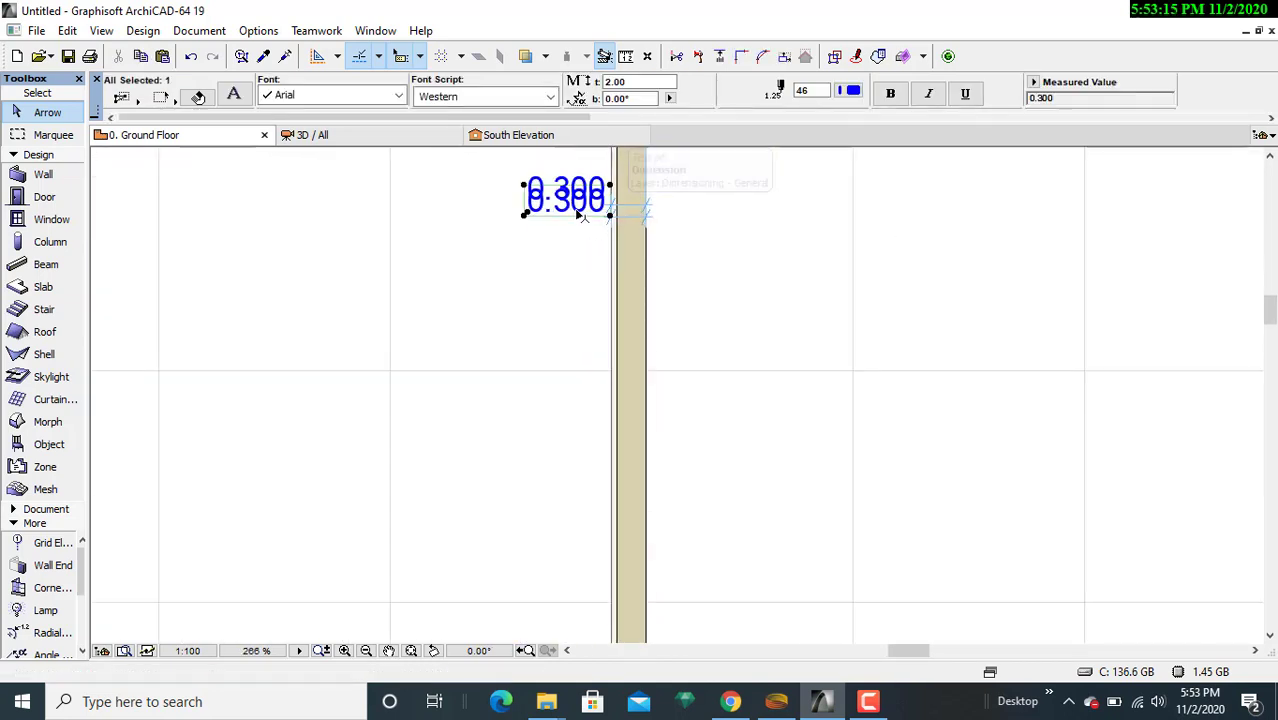
pyautogui.rightClick(593, 206)
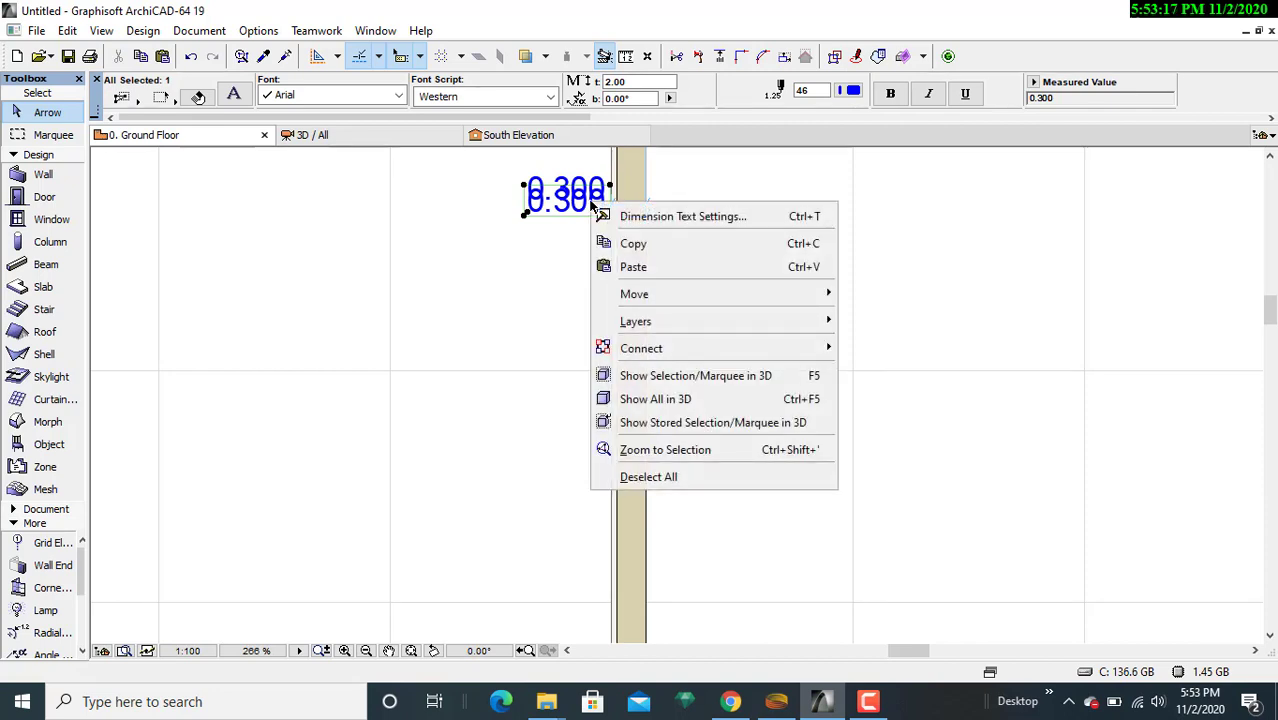
pyautogui.click(540, 239)
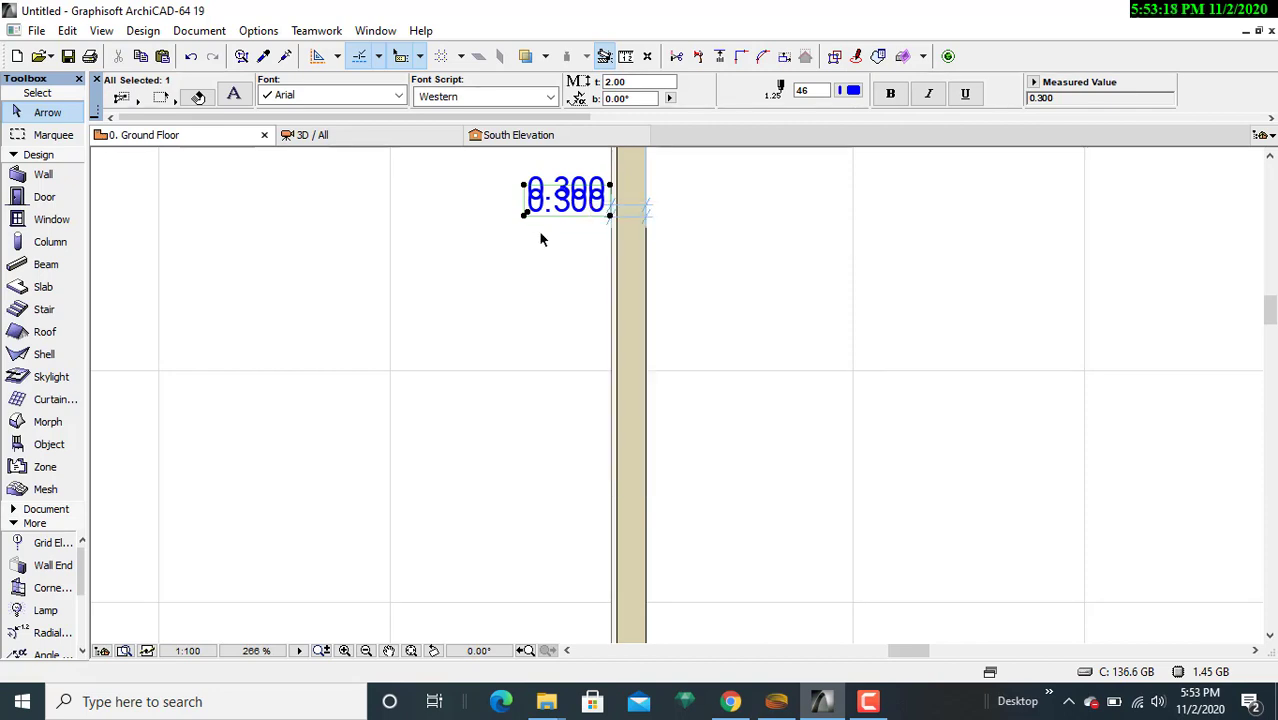
pyautogui.press('Escape')
pyautogui.click(602, 200)
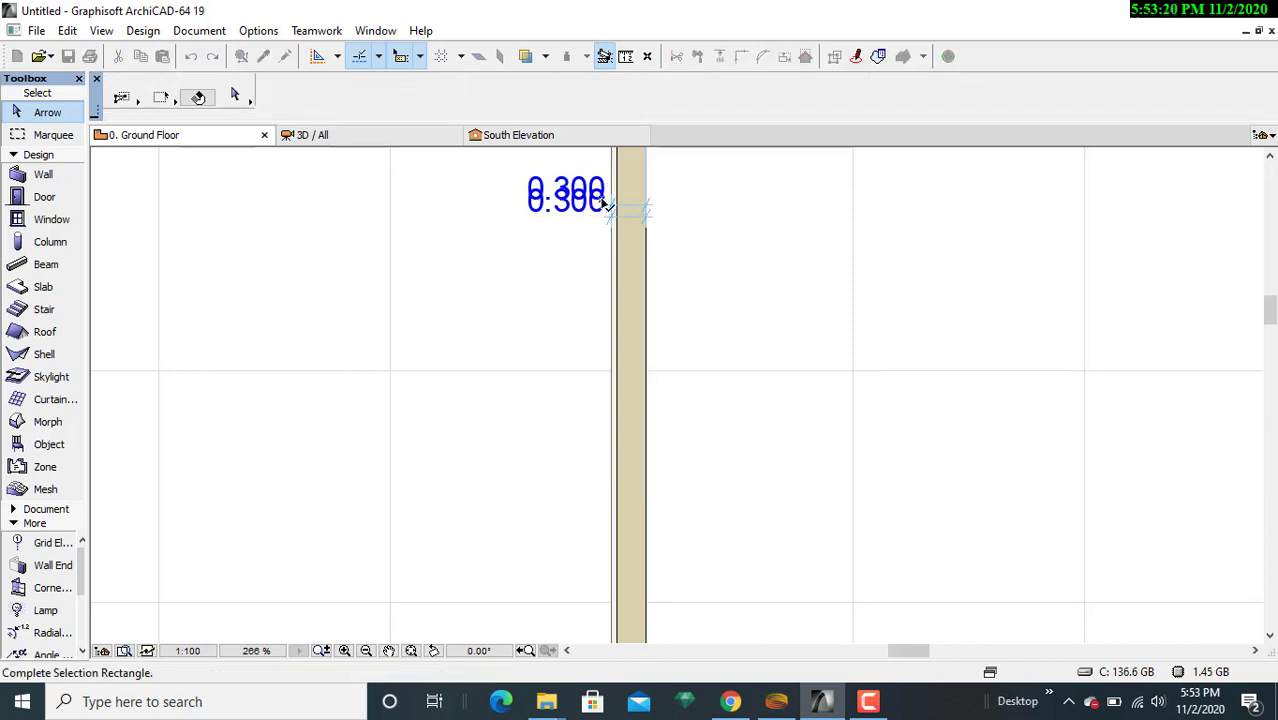
pyautogui.click(520, 172)
pyautogui.rightClick(528, 189)
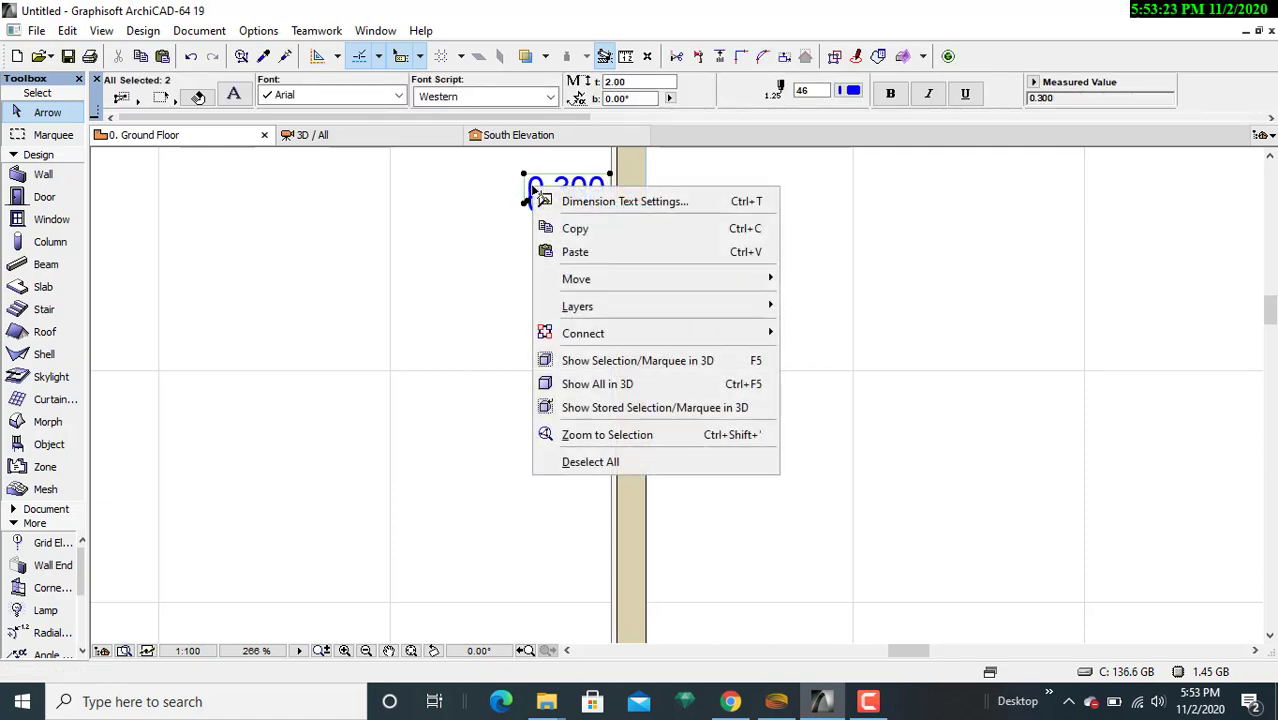
pyautogui.press('Escape')
pyautogui.press('Escape')
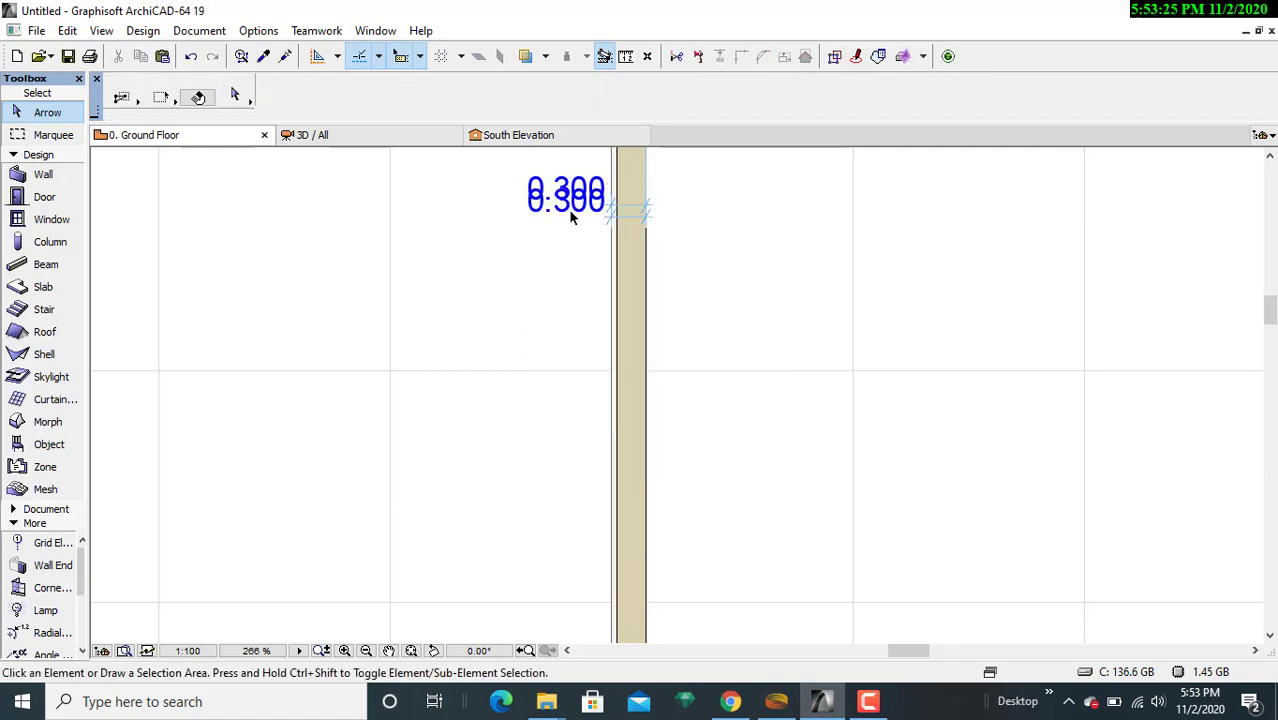
# - Examine the whole dimensioned plan and the overall and wall-thickness dimensions along its east side near the bedroom
pyautogui.scroll(-5, 566, 239)
pyautogui.scroll(-3, 565, 242)
pyautogui.moveTo(628, 382); pyautogui.dragTo(773, 430, button='middle')
pyautogui.scroll(-1, 772, 430)
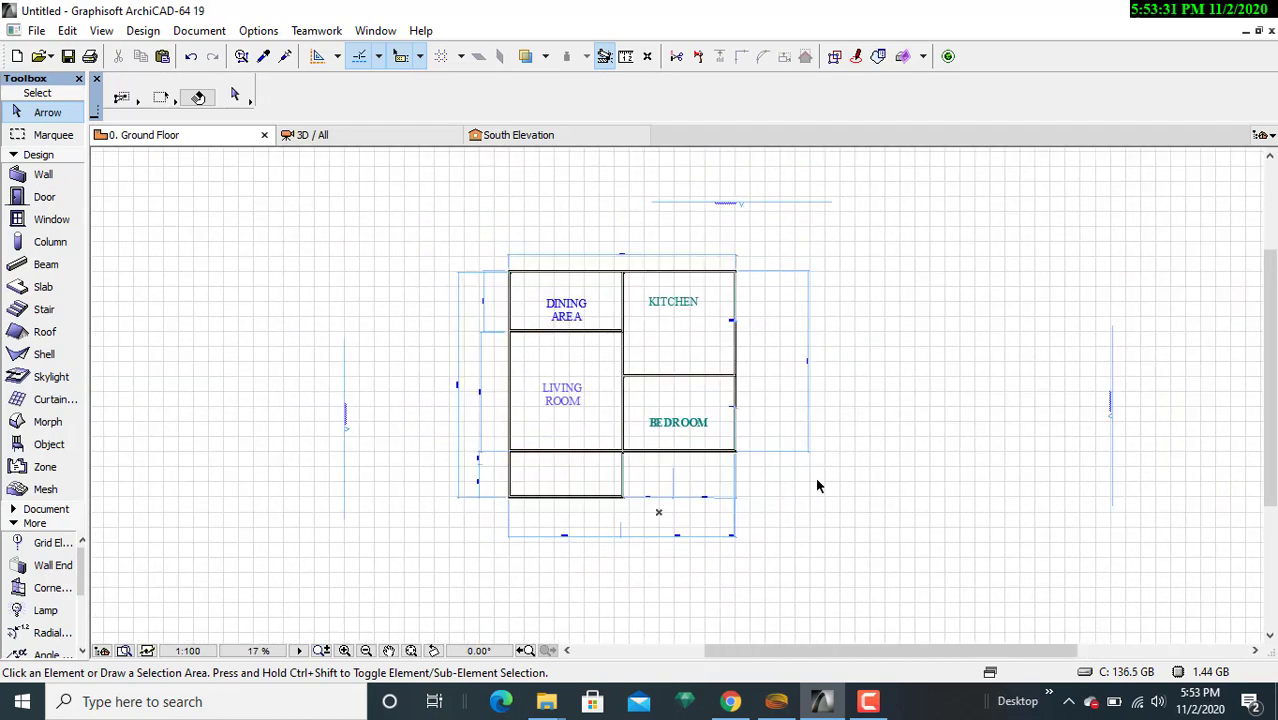
pyautogui.scroll(2, 805, 516)
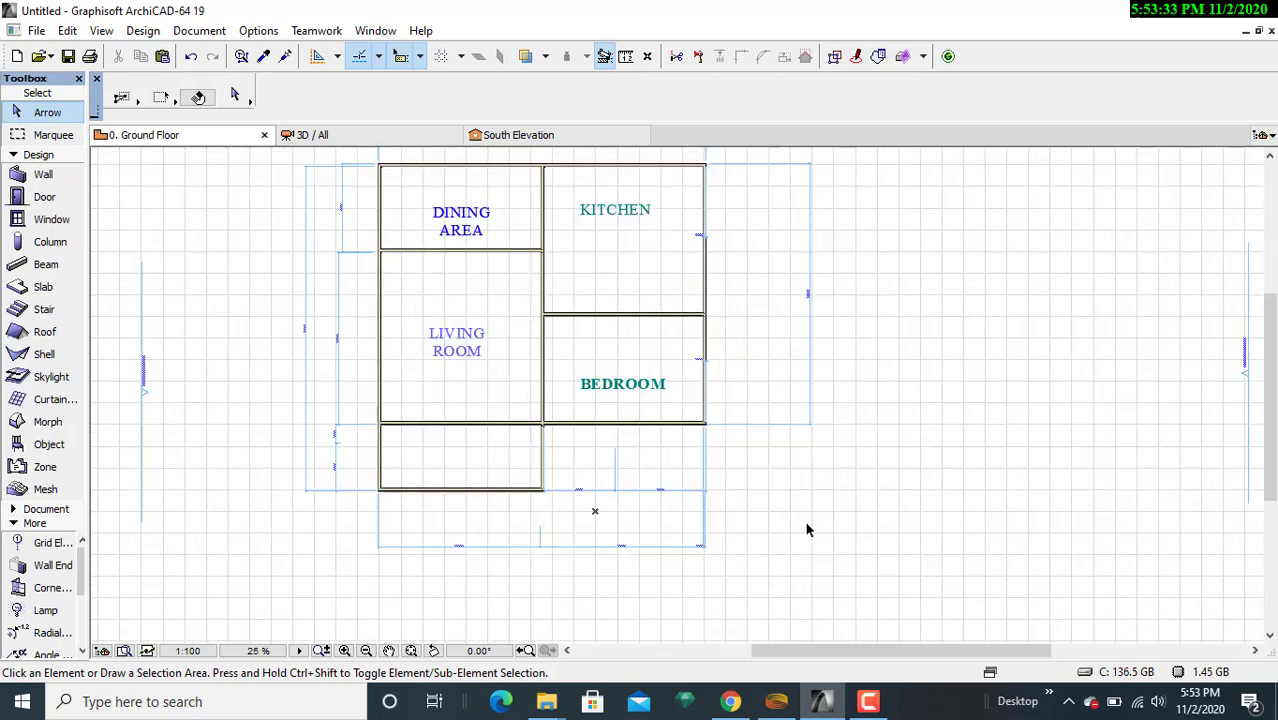
pyautogui.moveTo(807, 525); pyautogui.dragTo(897, 560, button='middle')
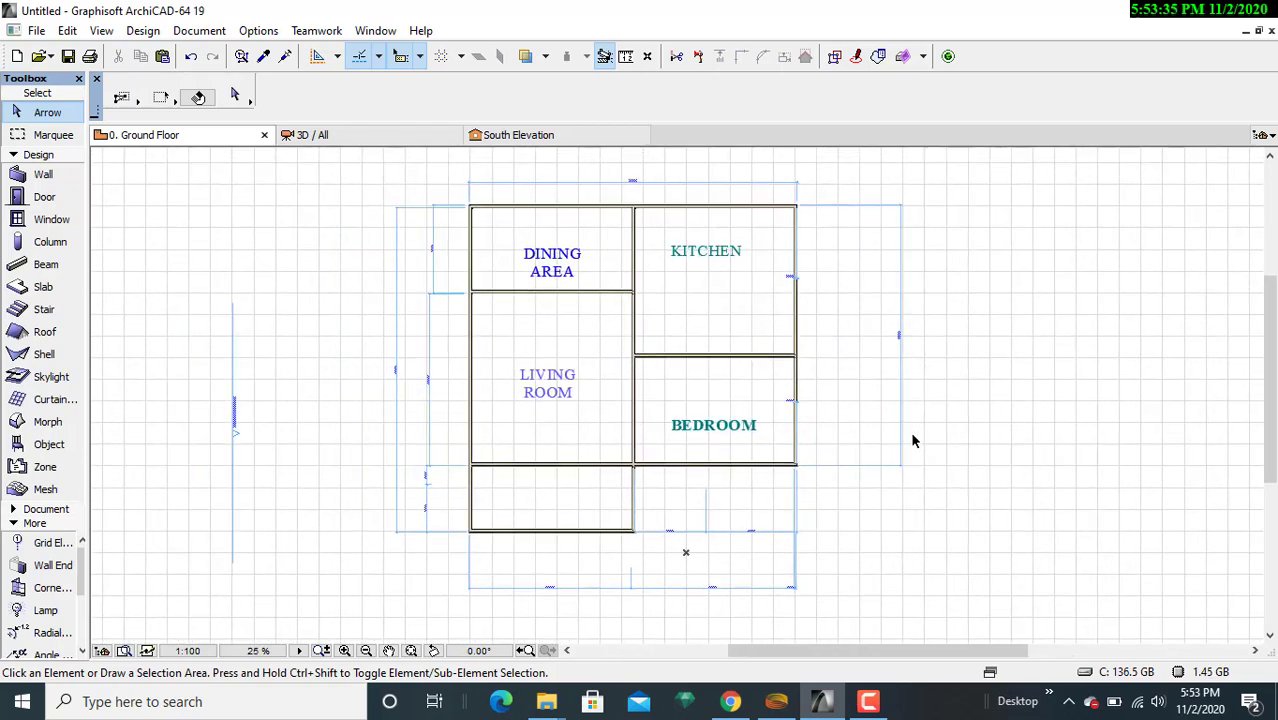
pyautogui.scroll(3, 909, 392)
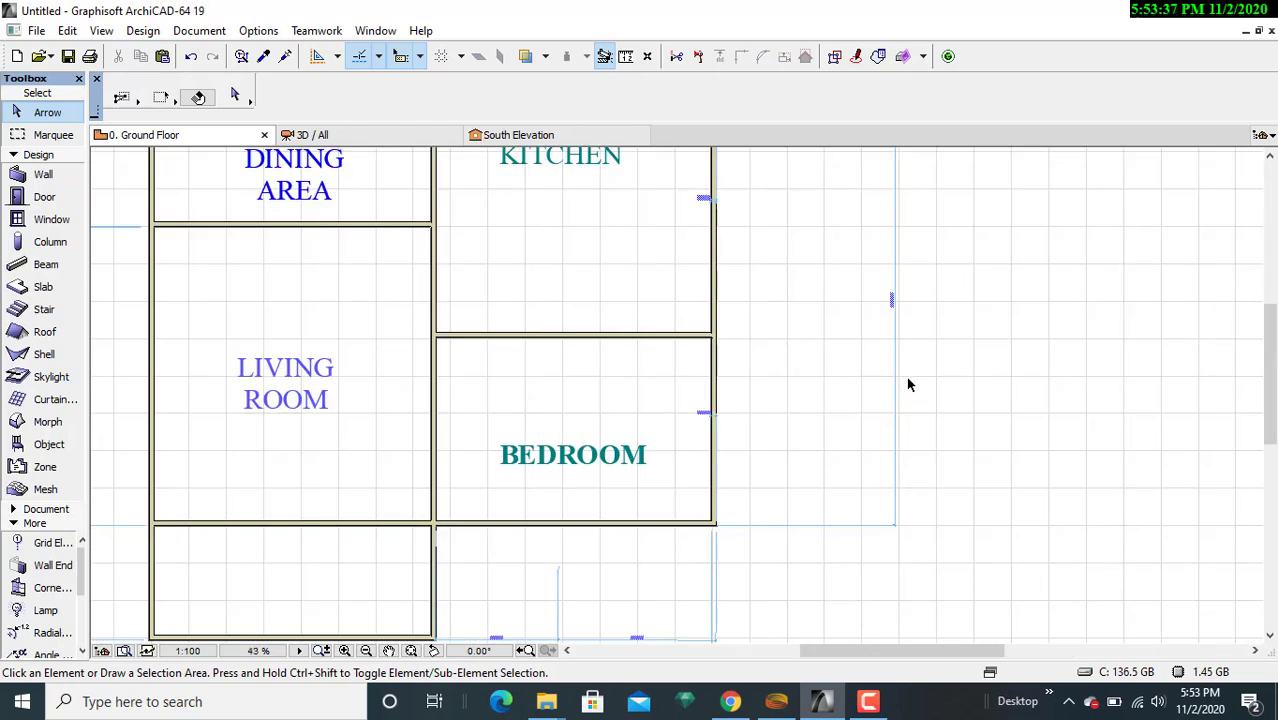
pyautogui.scroll(-3, 908, 384)
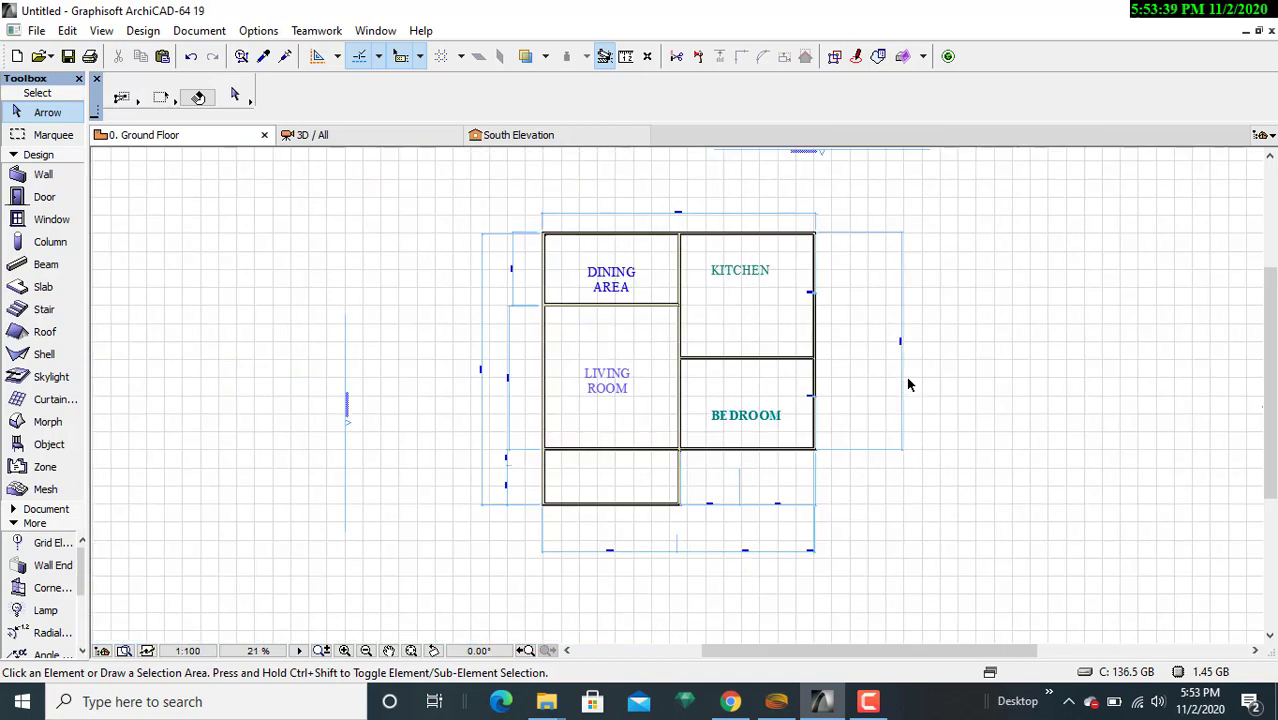
pyautogui.scroll(7, 908, 384)
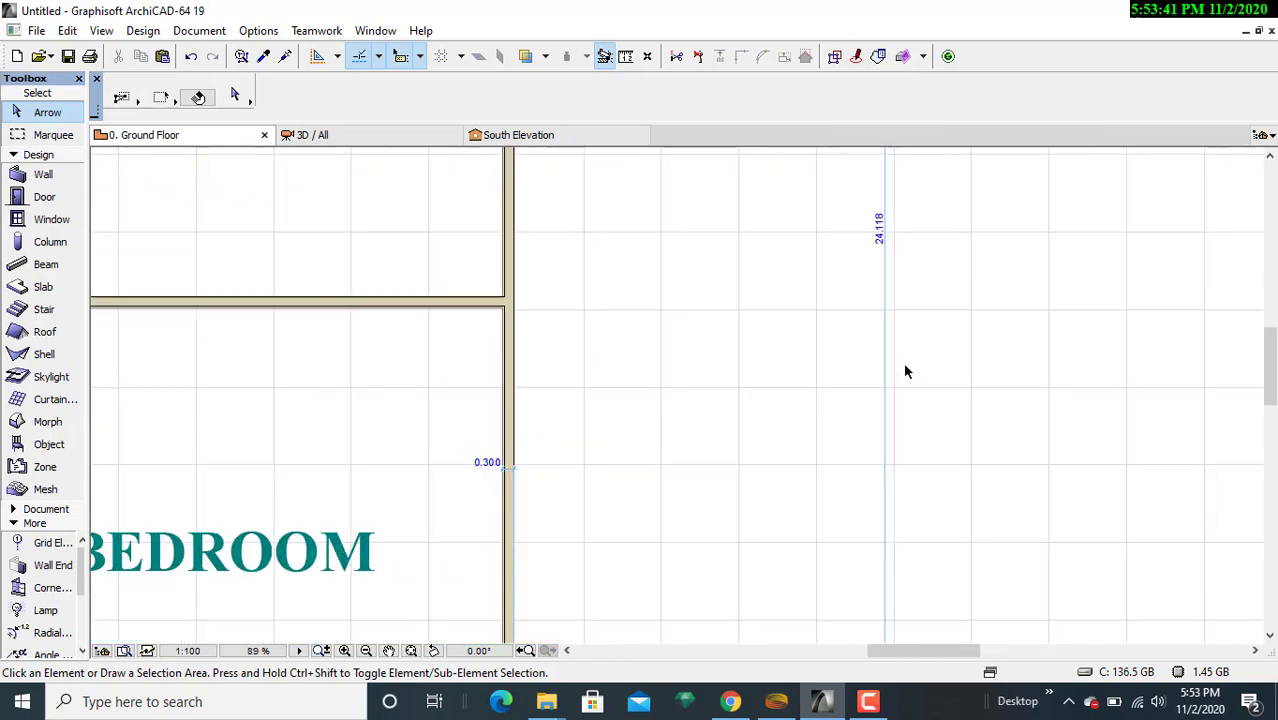
# - Set the text size of the overall dimension along the plan's east side to 10
pyautogui.moveTo(889, 347); pyautogui.dragTo(872, 466, button='middle')
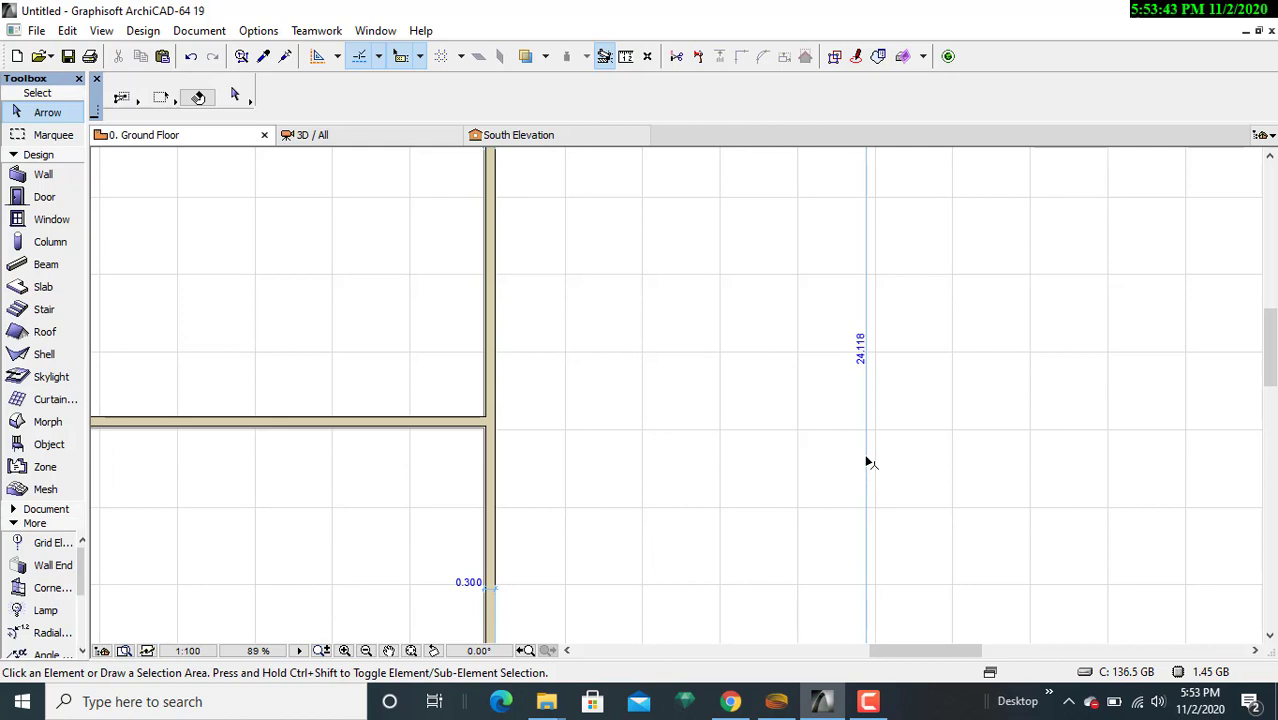
pyautogui.click(861, 365)
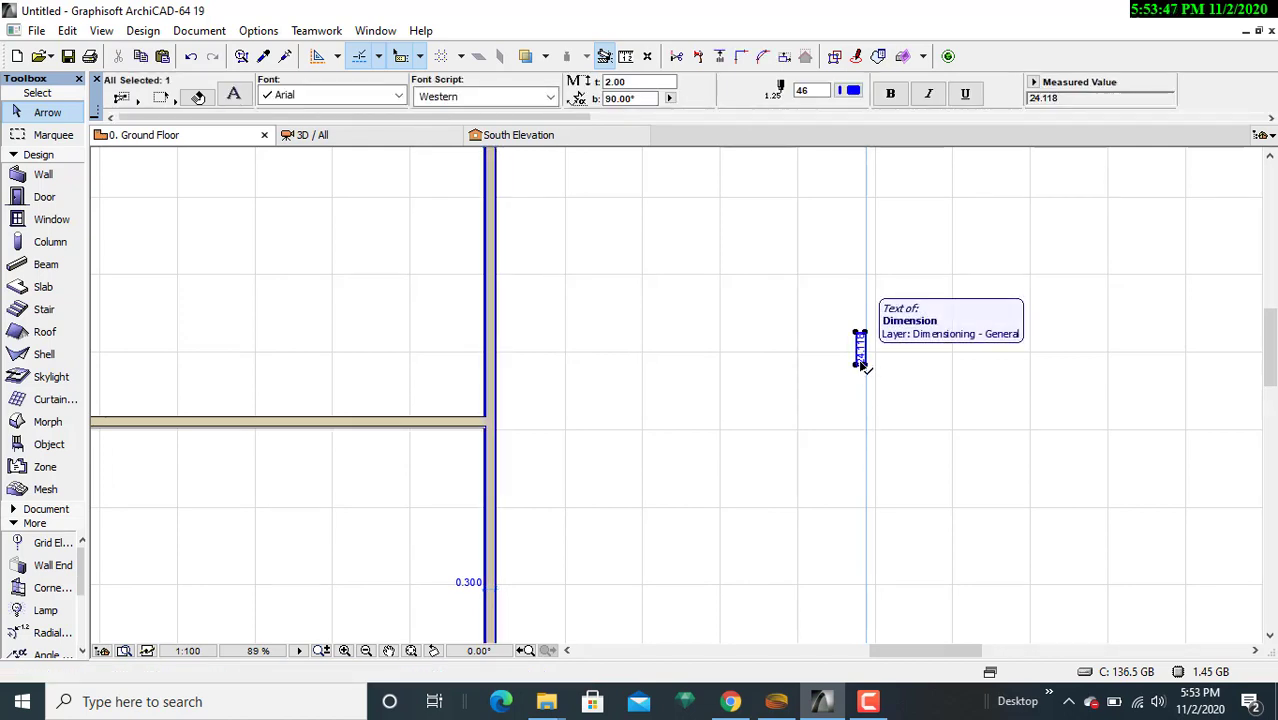
pyautogui.click(606, 82)
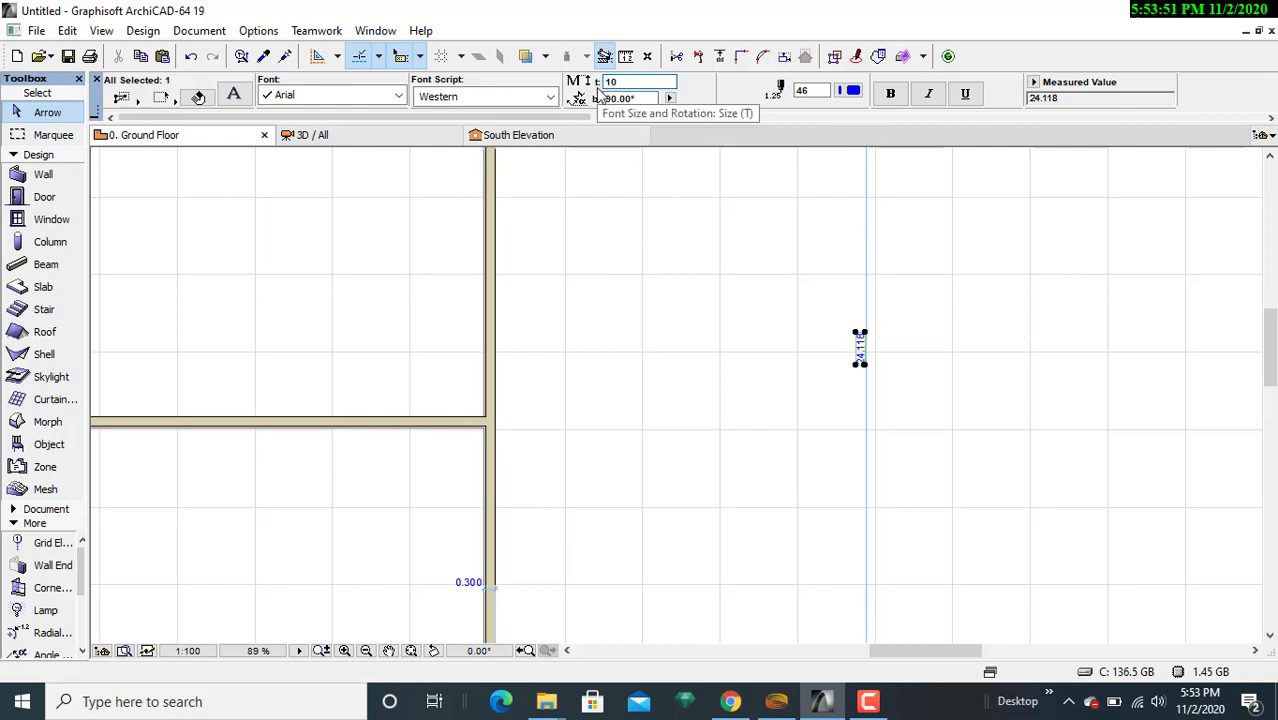
pyautogui.write('10')
pyautogui.press('Return')
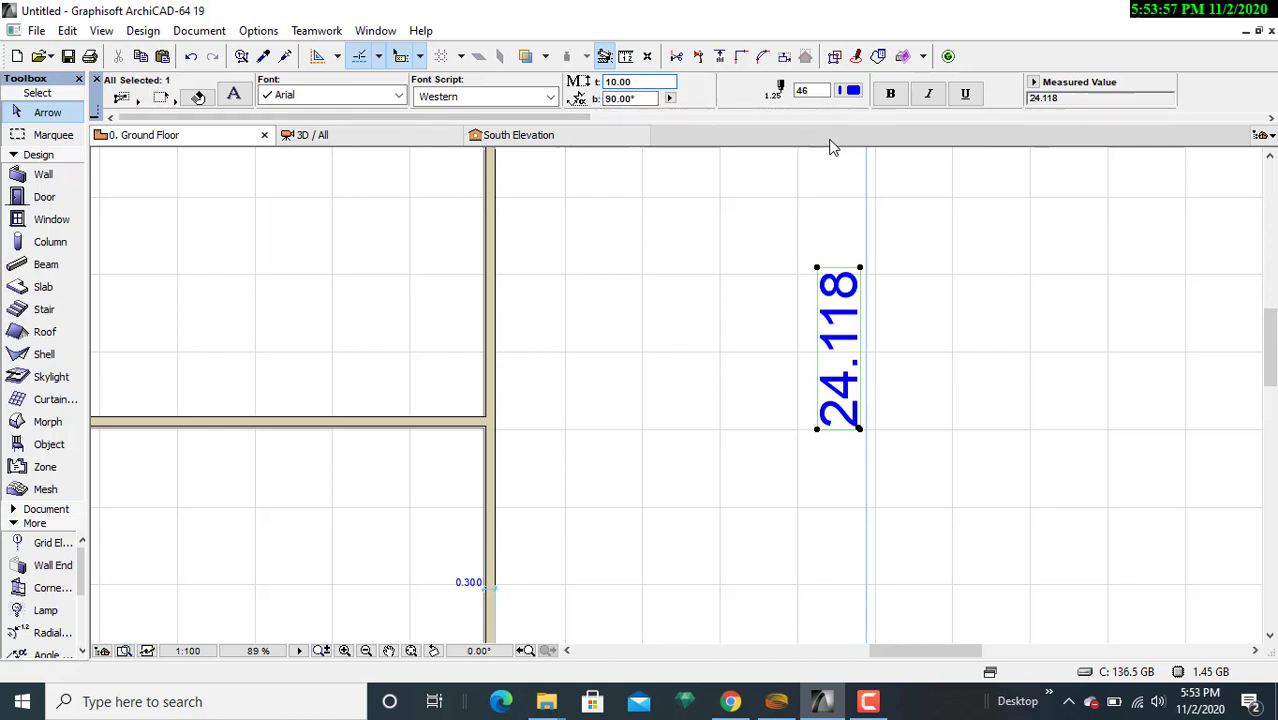
pyautogui.click(835, 200)
# - Set the text size of the overall dimension along the plan's north side to 7
pyautogui.scroll(-5, 912, 250)
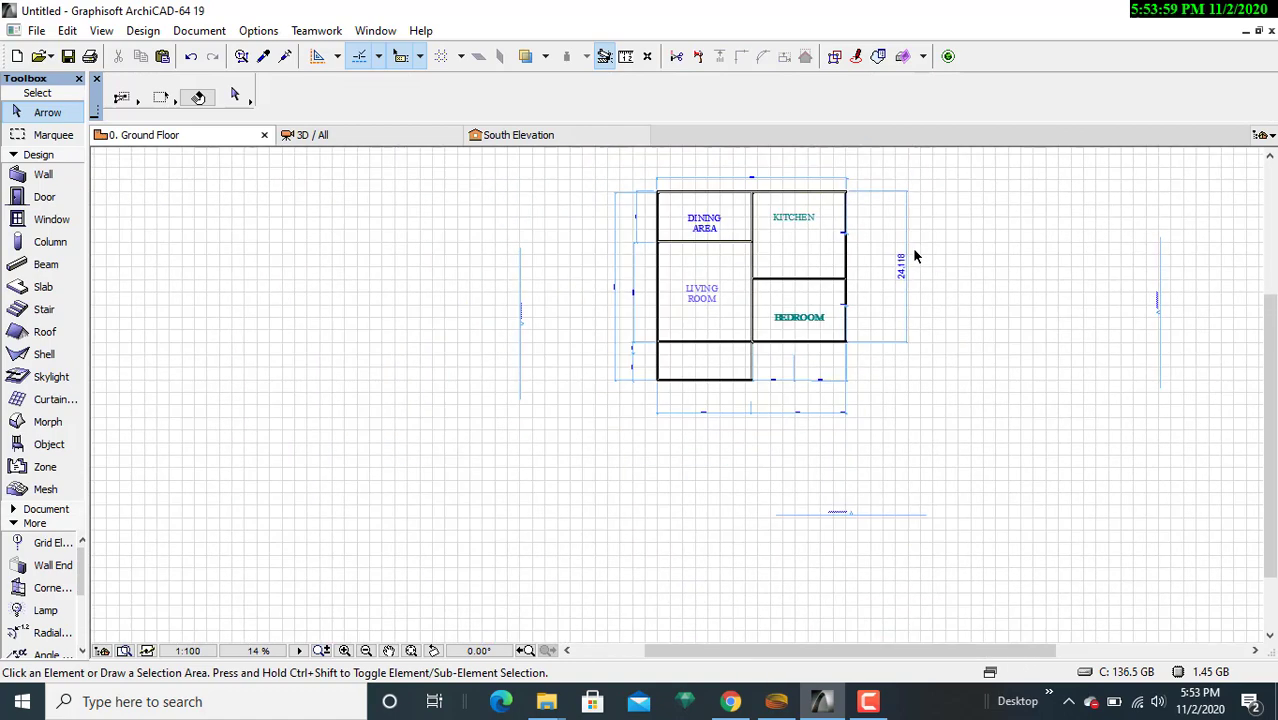
pyautogui.scroll(2, 938, 260)
pyautogui.moveTo(939, 262); pyautogui.dragTo(928, 393, button='middle')
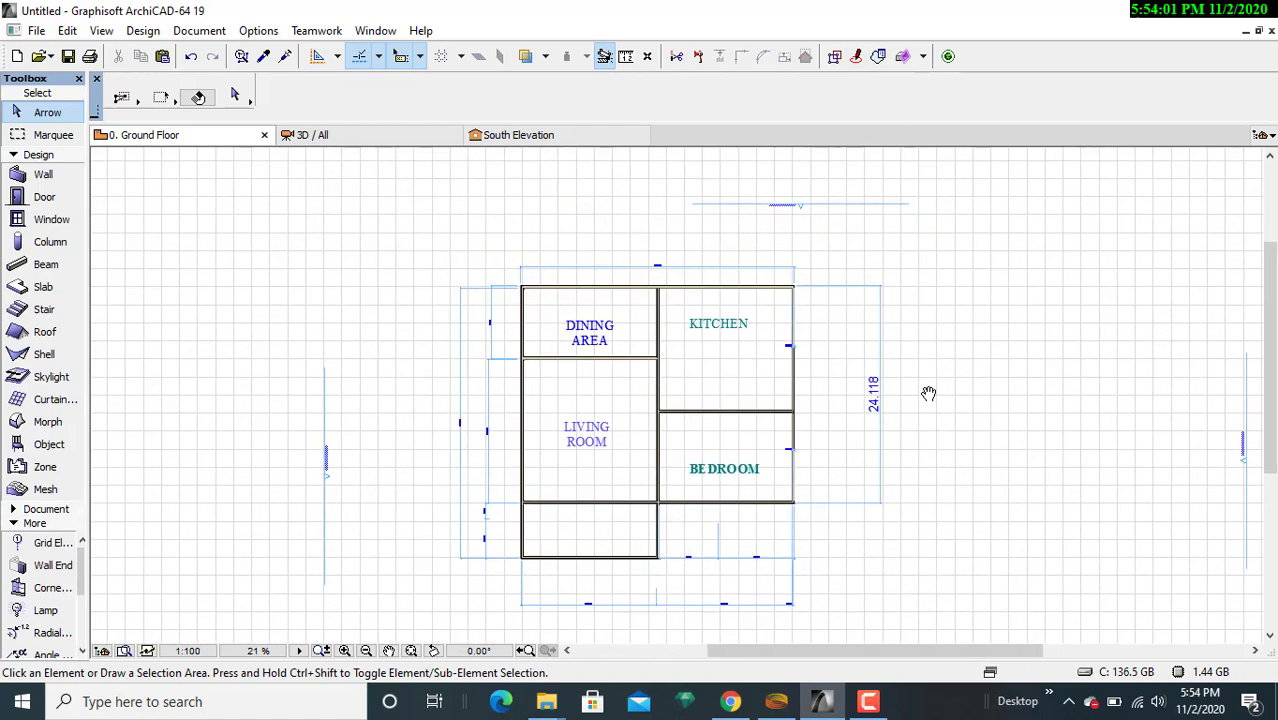
pyautogui.scroll(1, 838, 324)
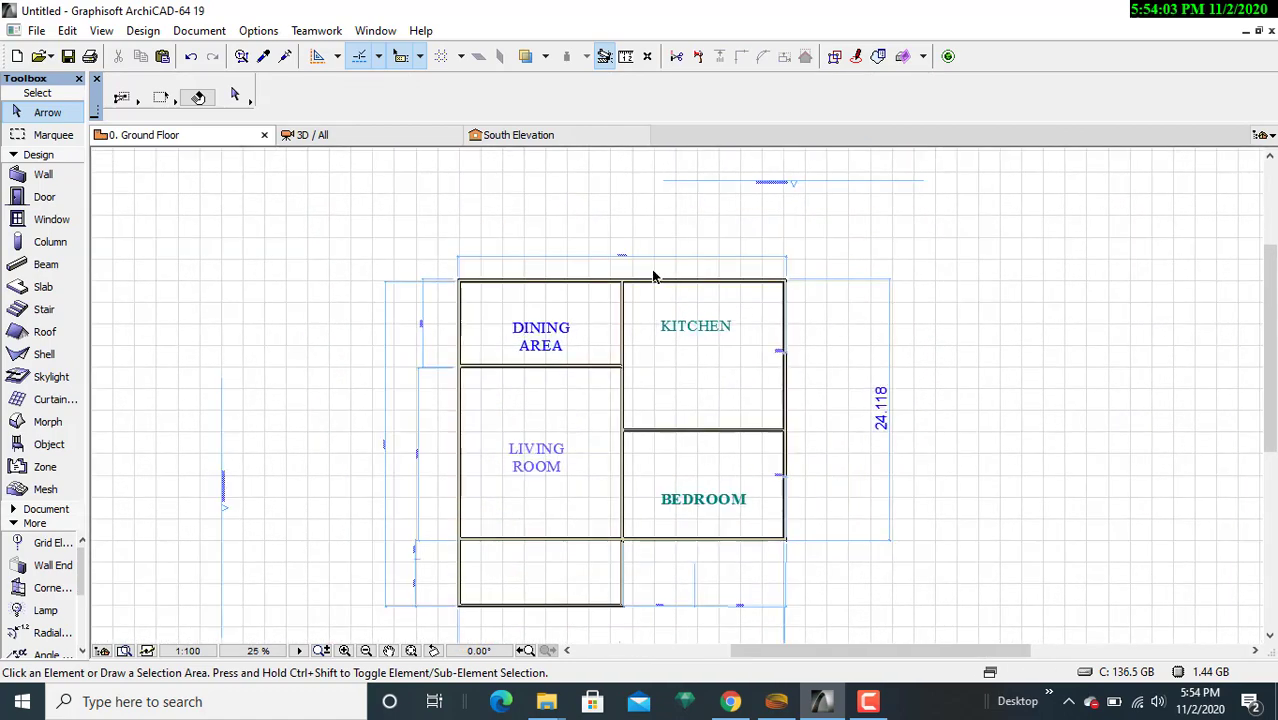
pyautogui.scroll(2, 655, 276)
pyautogui.click(622, 254)
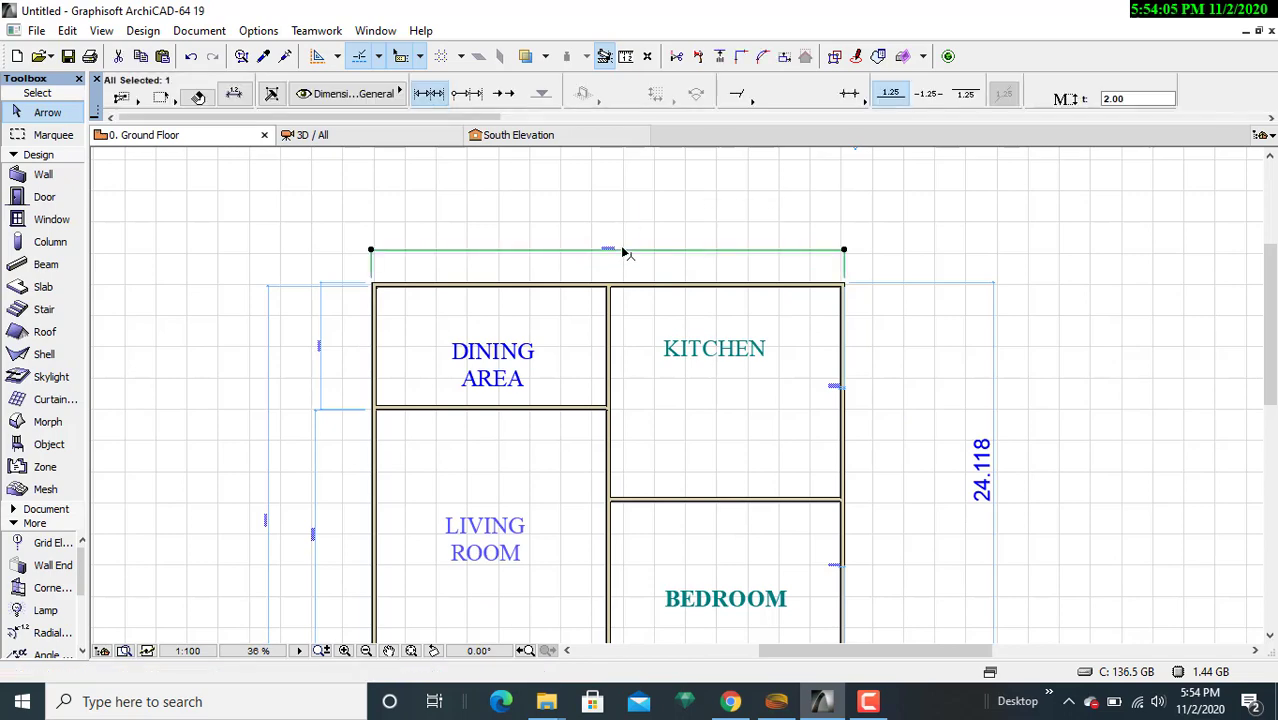
pyautogui.scroll(2, 622, 254)
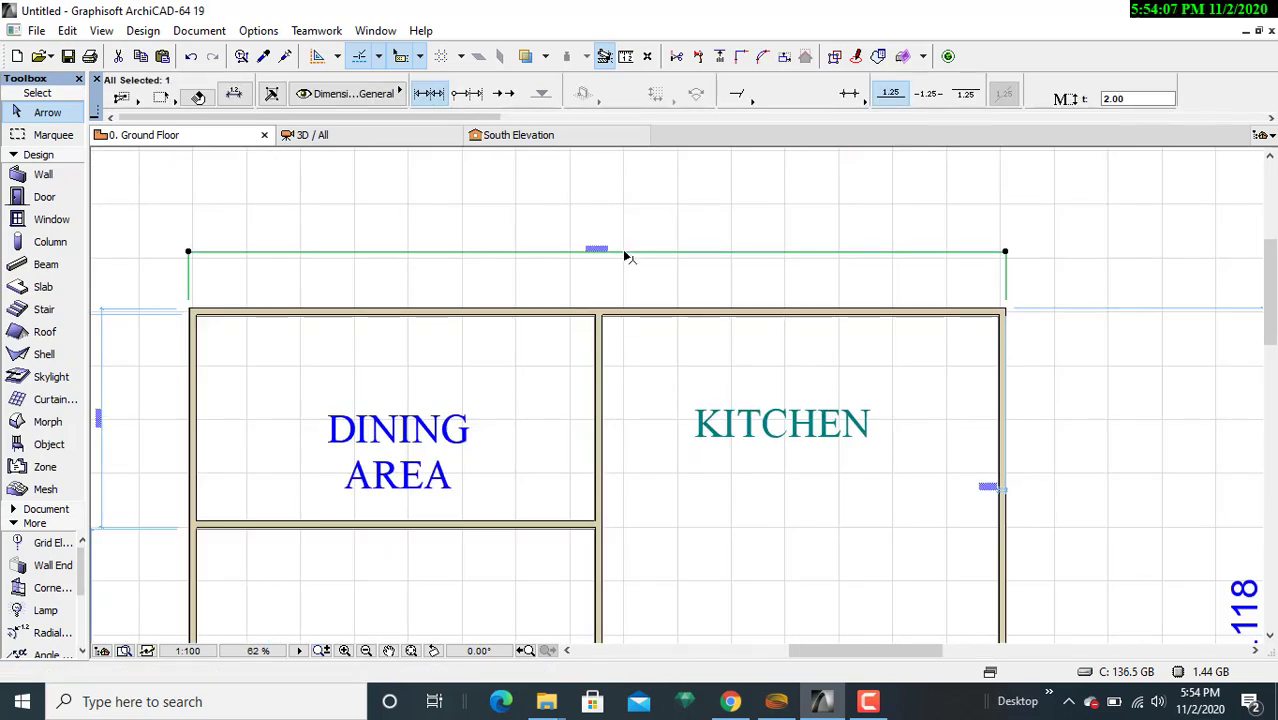
pyautogui.press('Escape')
pyautogui.scroll(3, 605, 252)
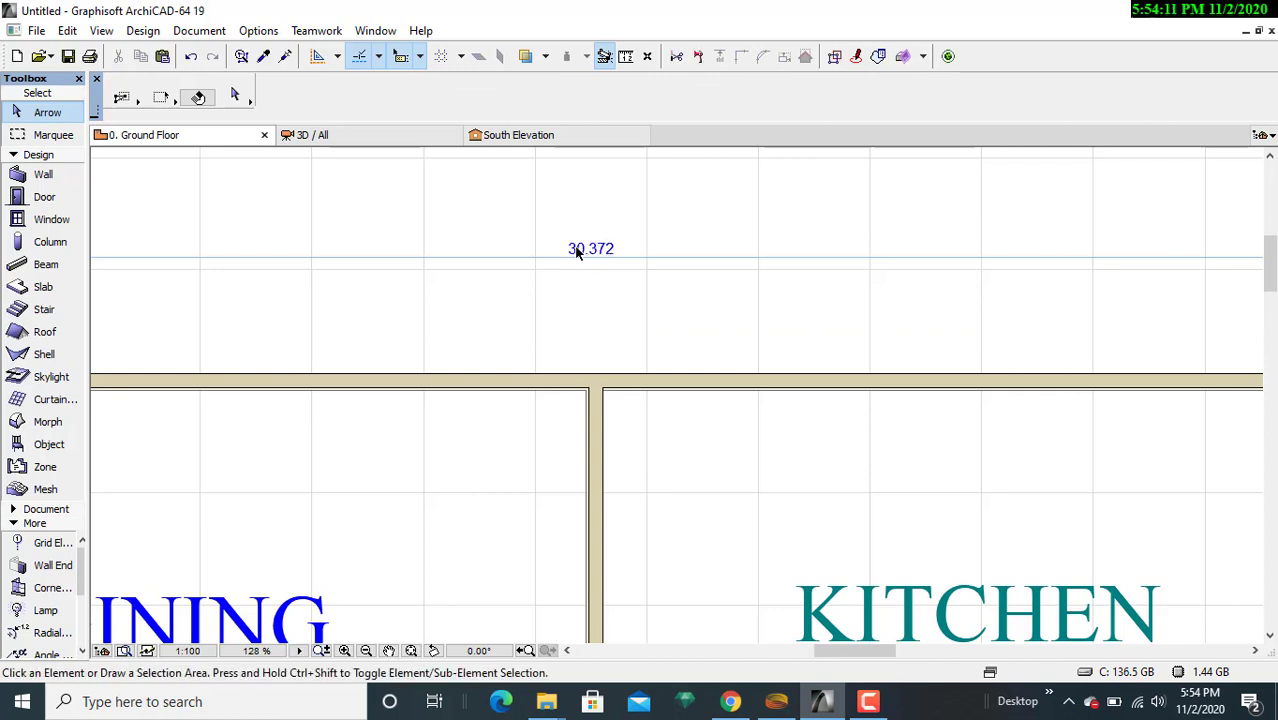
pyautogui.click(559, 244)
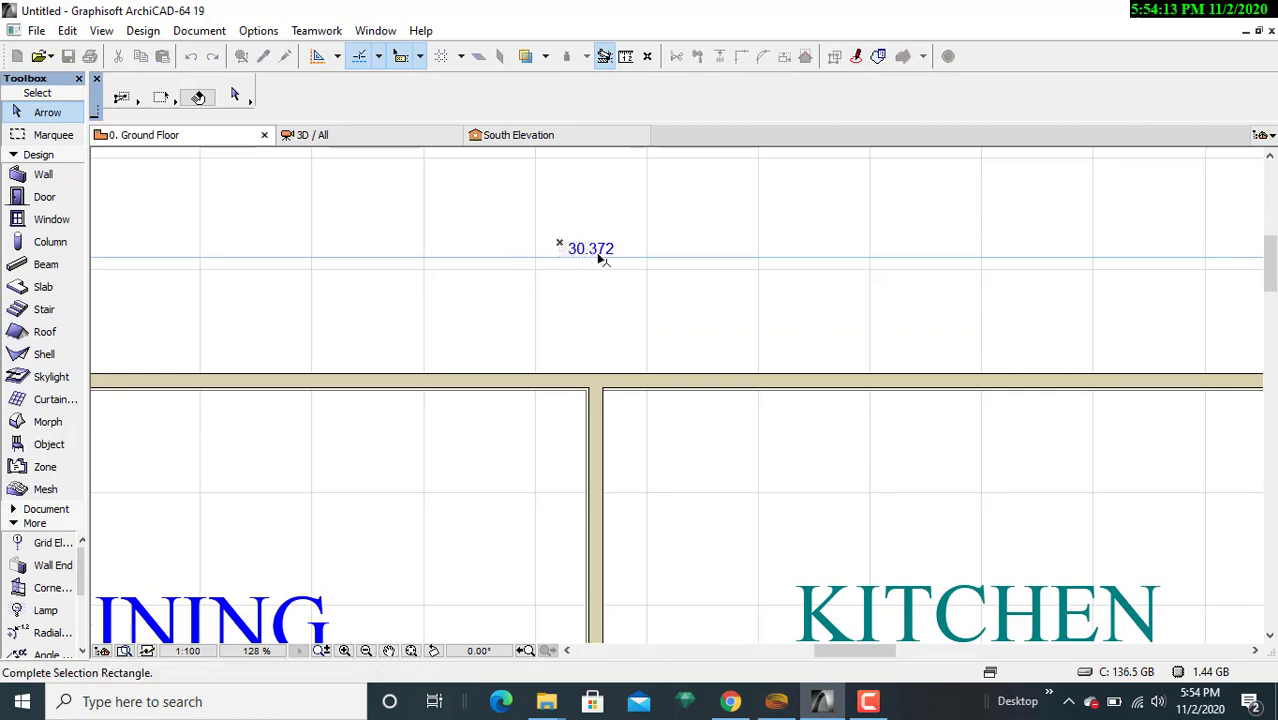
pyautogui.click(625, 254)
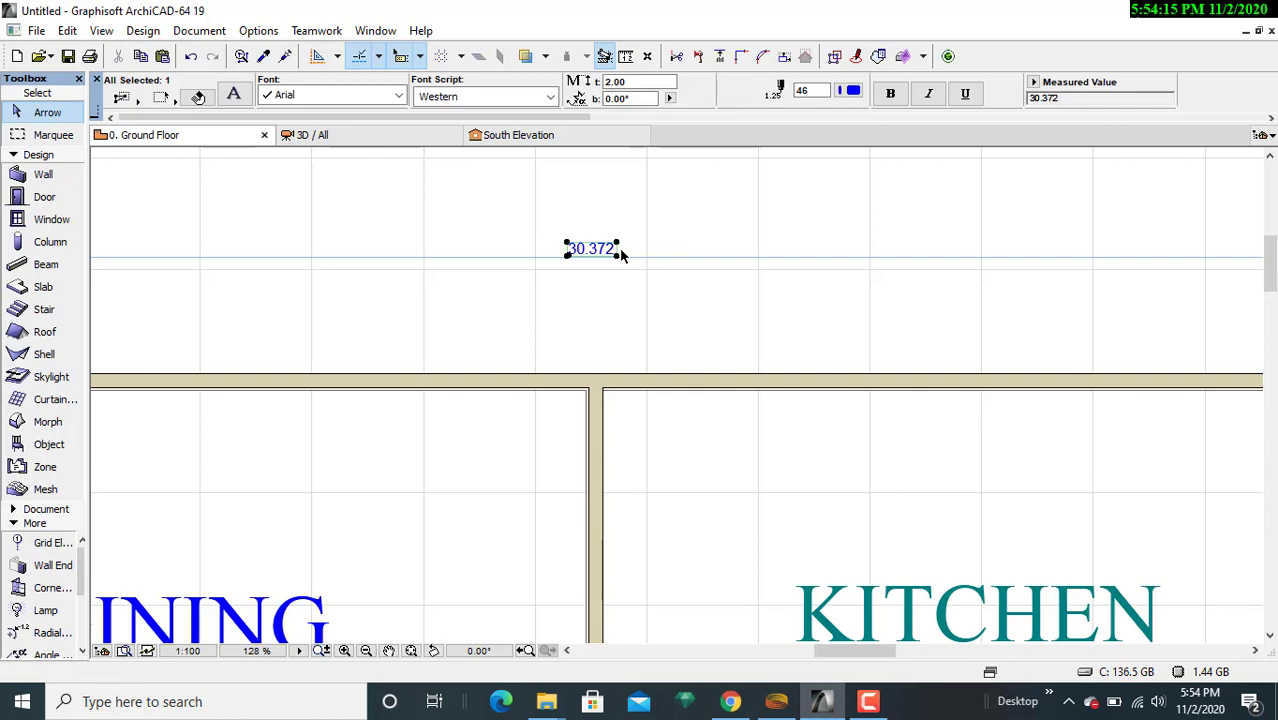
pyautogui.click(611, 82)
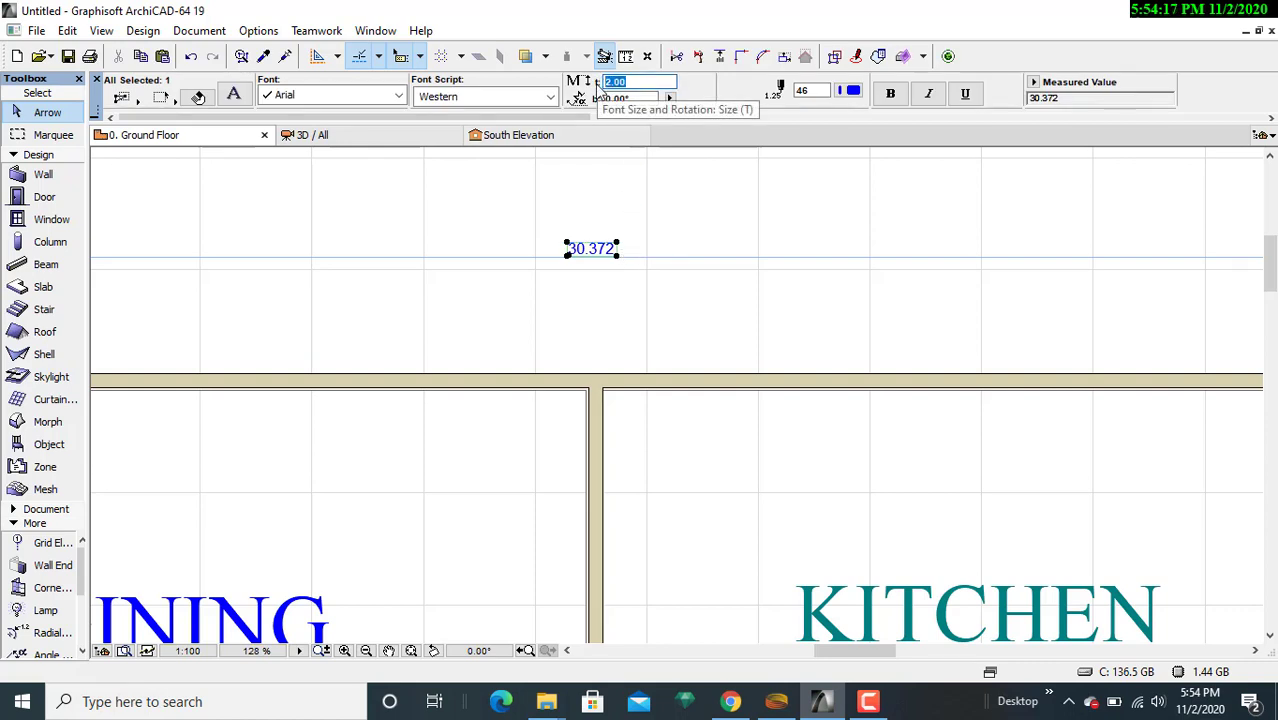
pyautogui.write('7')
pyautogui.press('Return')
pyautogui.click(704, 303)
# - Set the text size of the overall dimension along the plan's east side to 7
pyautogui.scroll(-3, 704, 303)
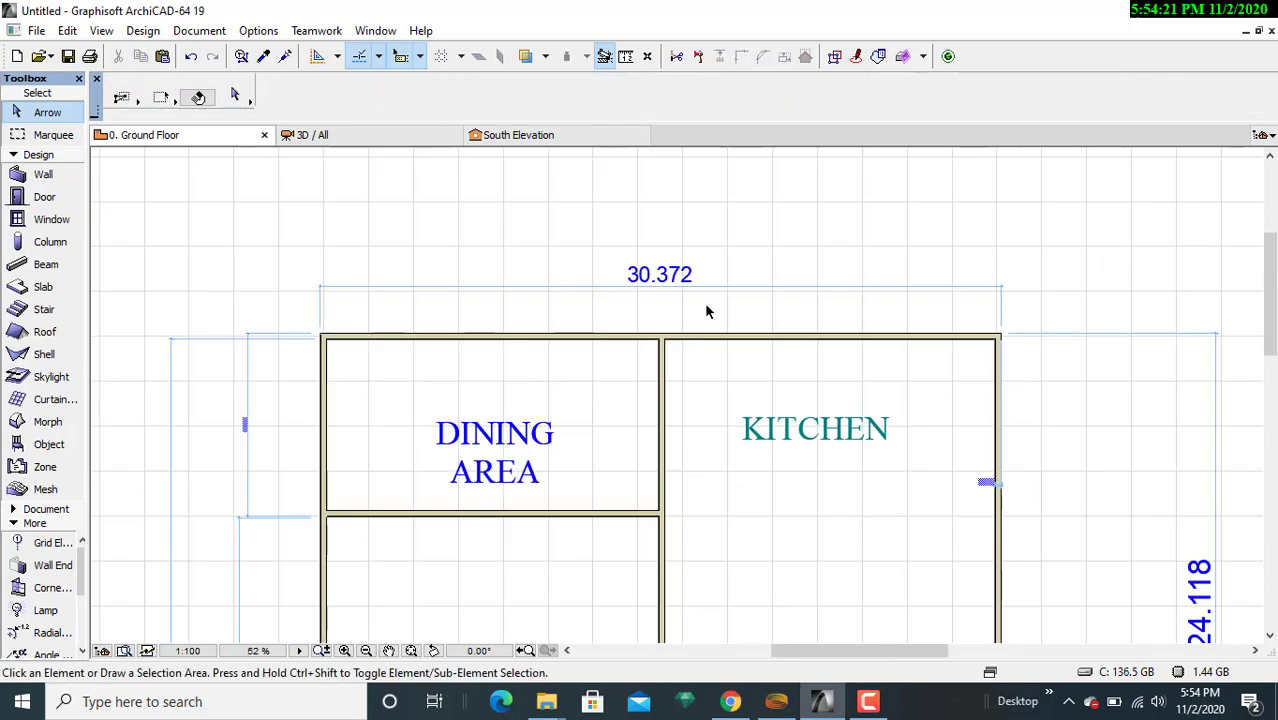
pyautogui.scroll(-2, 706, 311)
pyautogui.scroll(5, 706, 311)
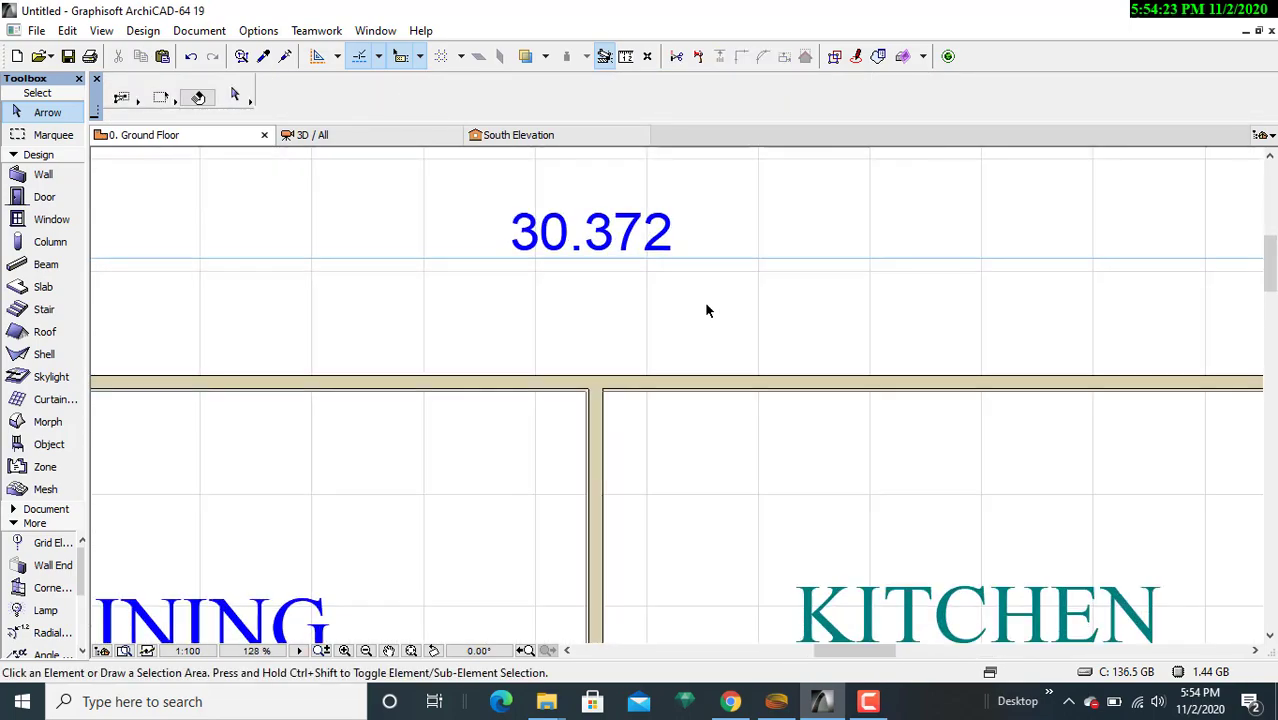
pyautogui.scroll(-8, 706, 311)
pyautogui.scroll(4, 749, 388)
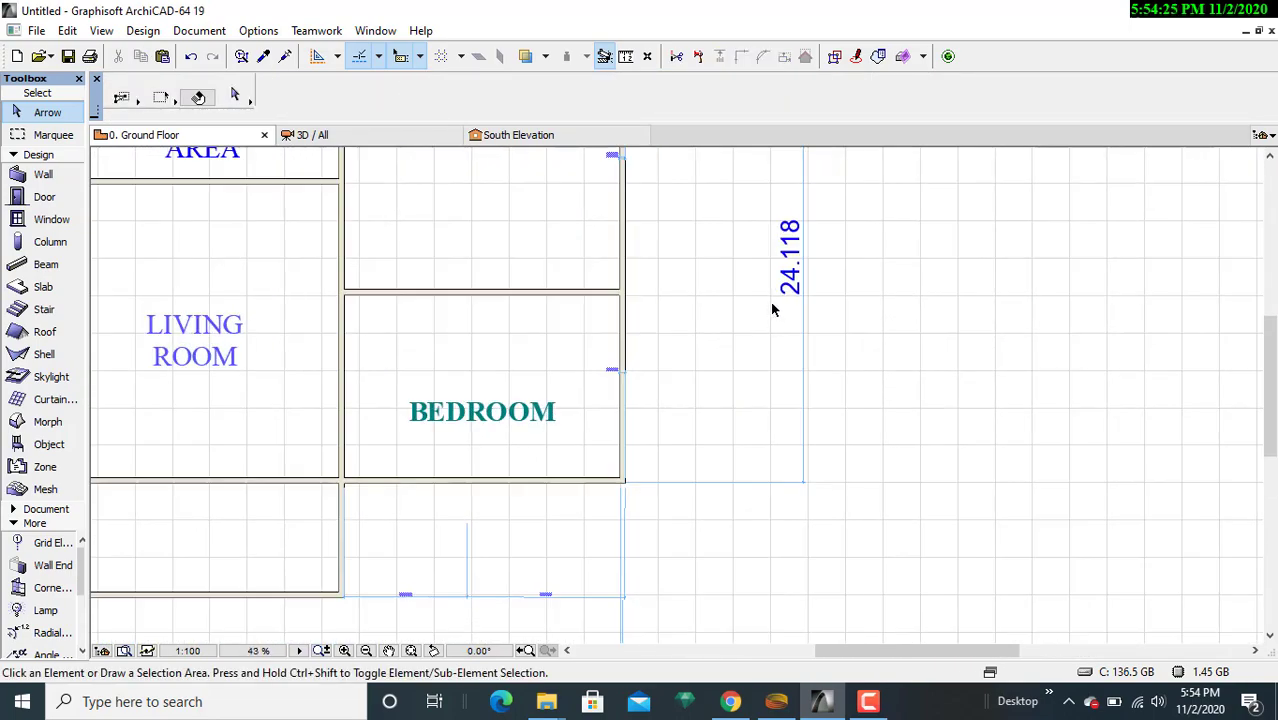
pyautogui.click(784, 226)
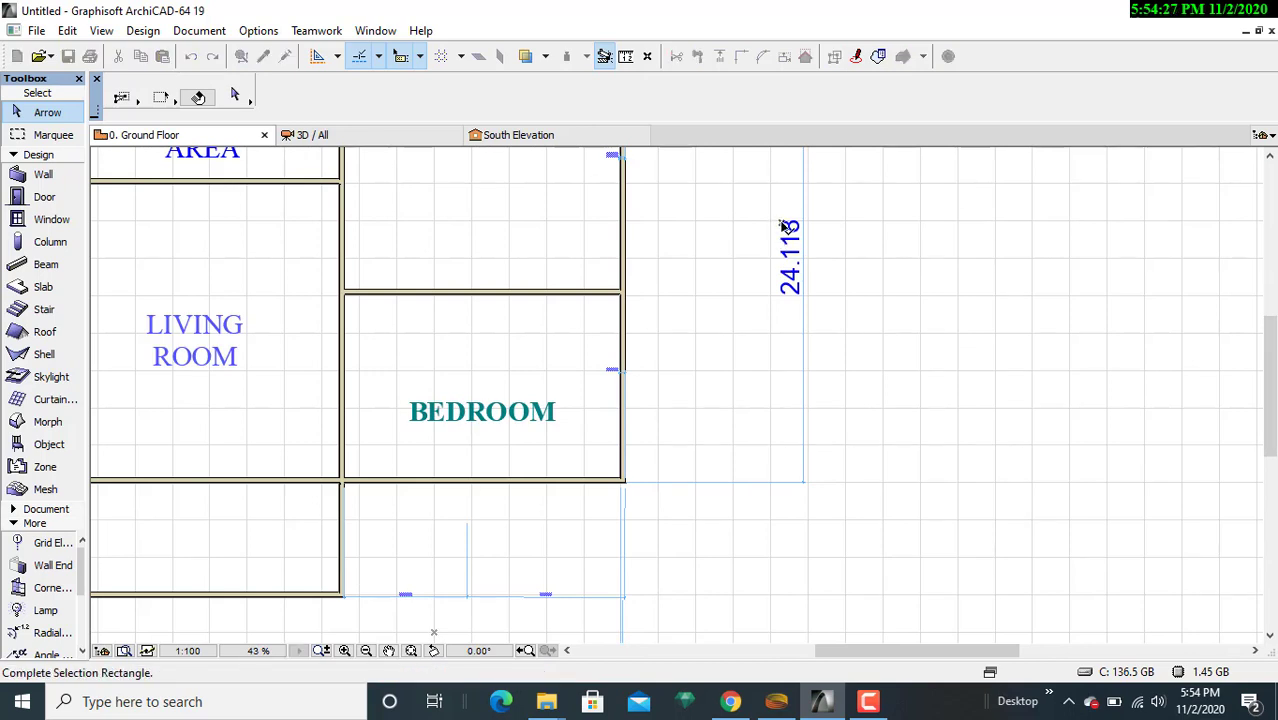
pyautogui.click(784, 226)
pyautogui.click(781, 217)
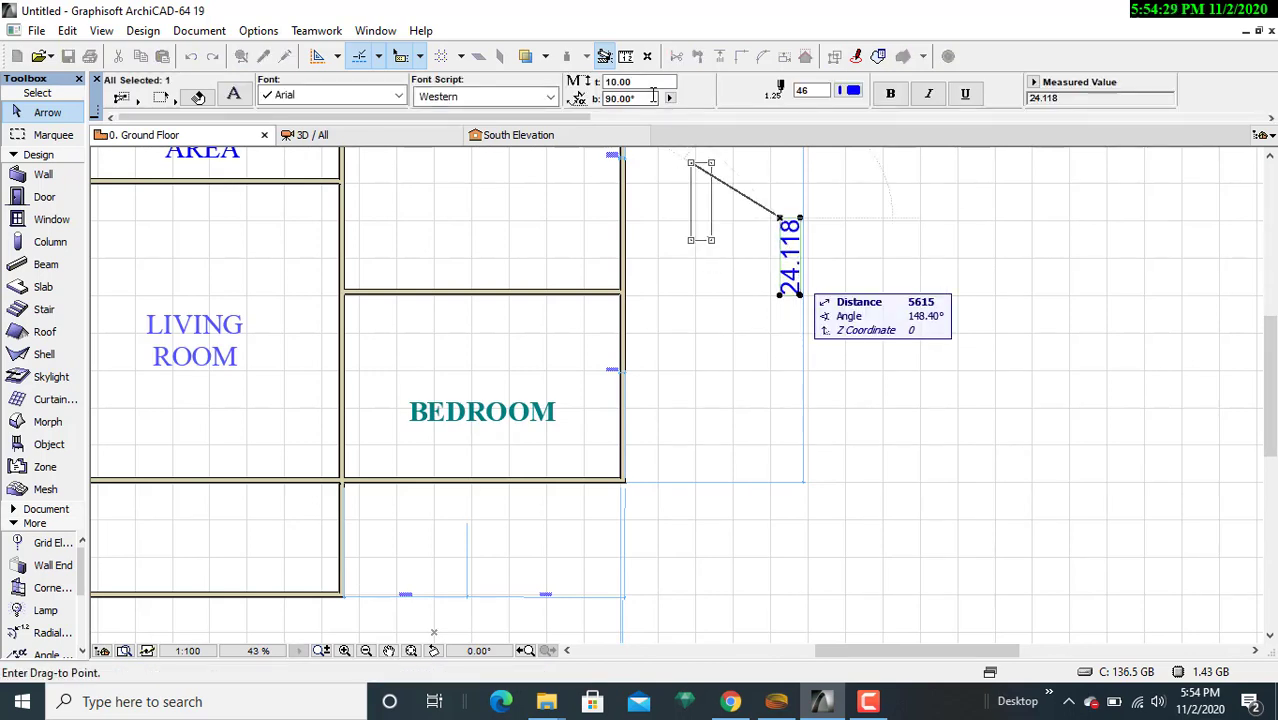
pyautogui.press('Escape')
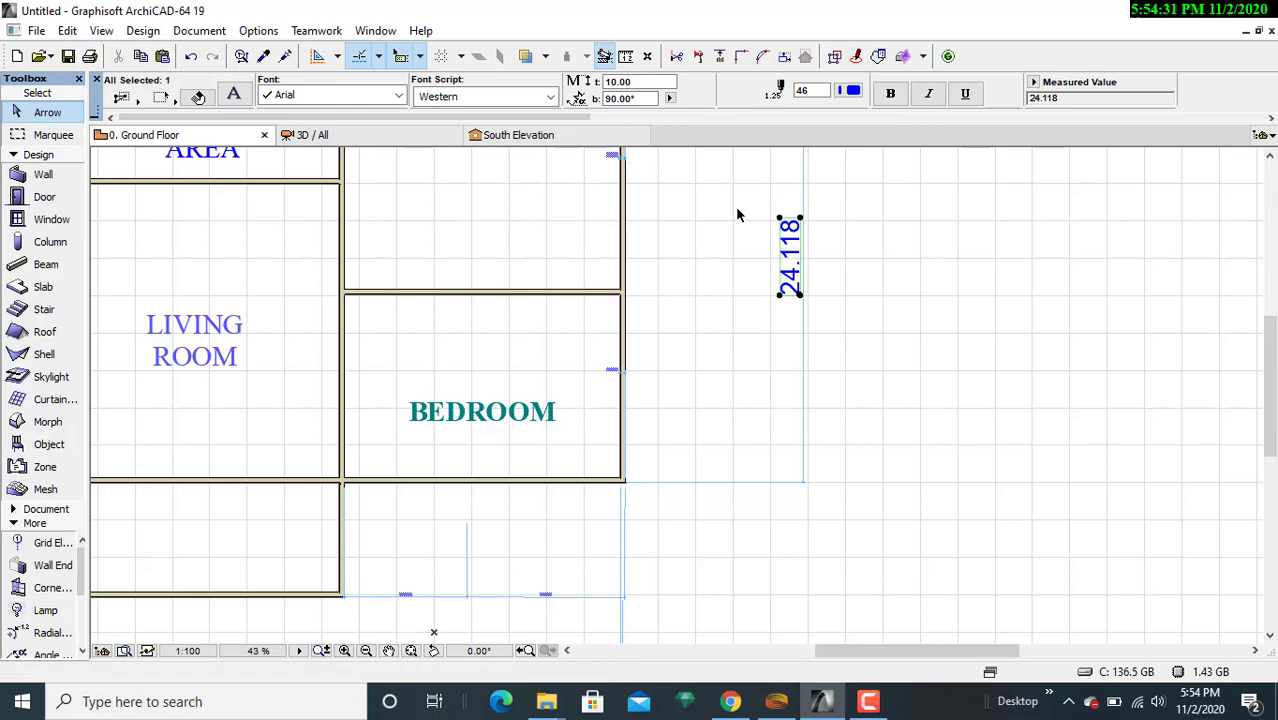
pyautogui.click(625, 82)
pyautogui.write('7')
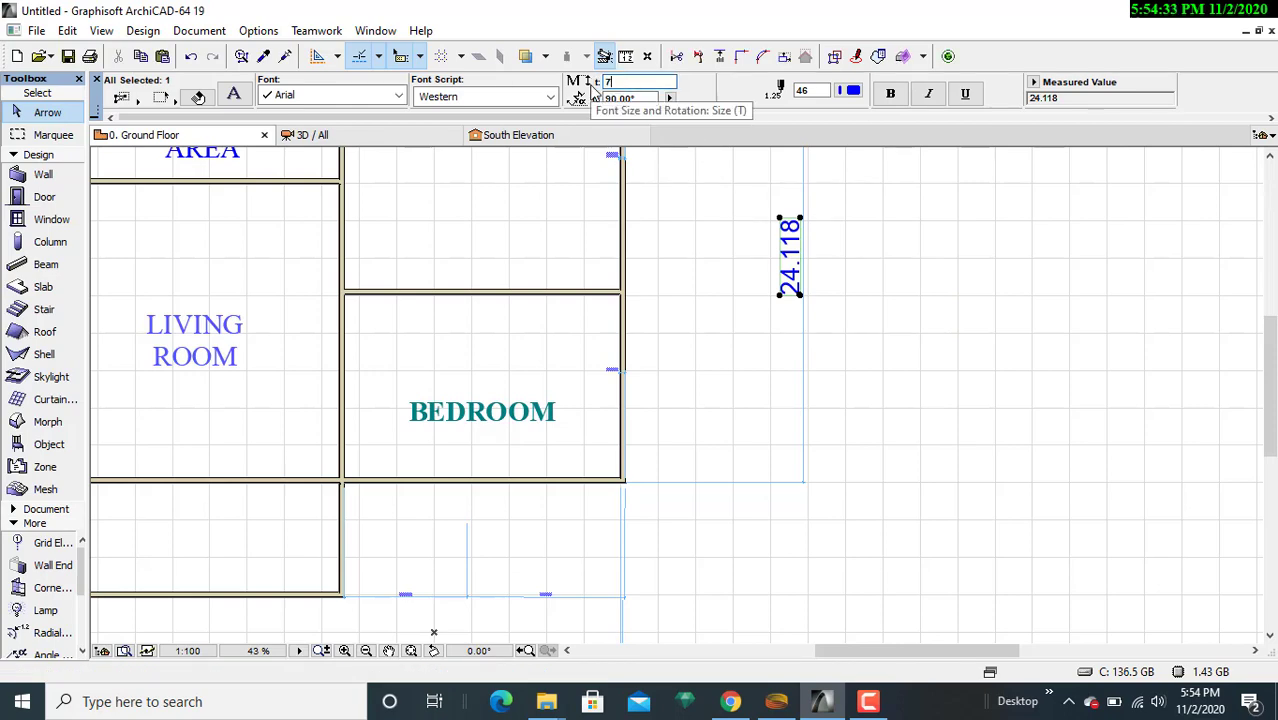
pyautogui.press('Return')
pyautogui.click(722, 437)
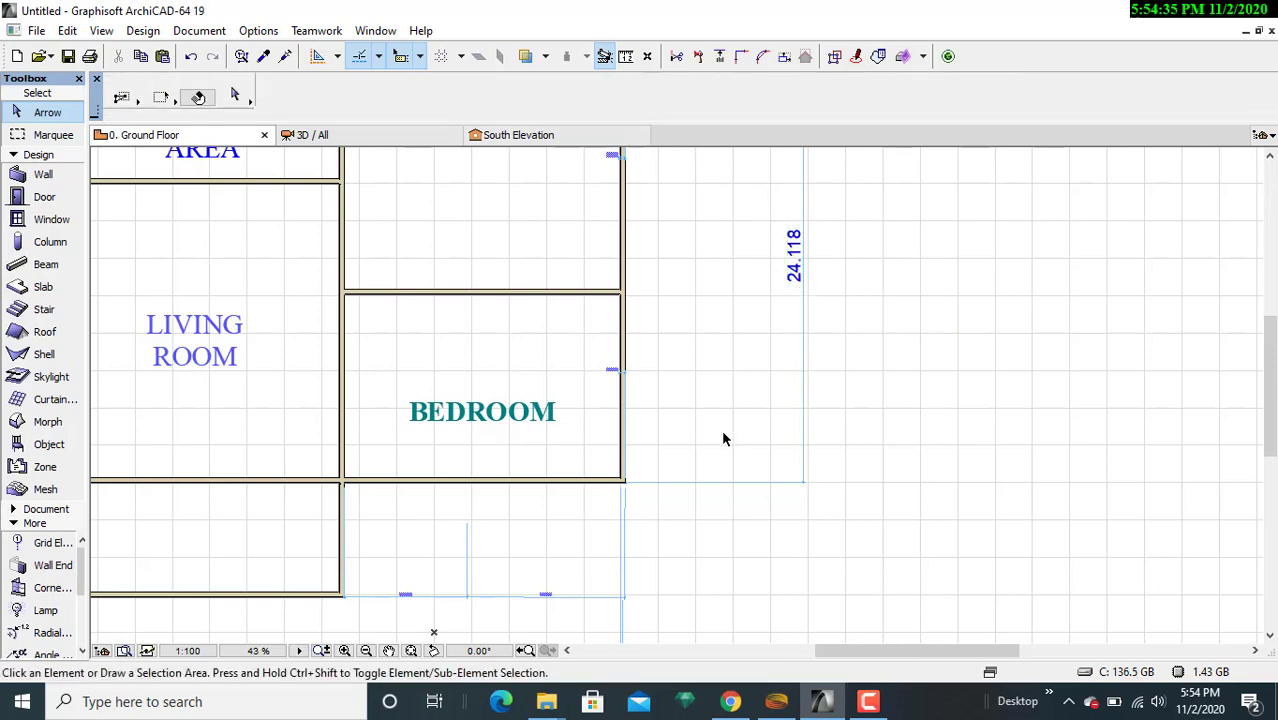
# - Set the text size of the eastern segment of the inner dimension line below the bedroom to 7
pyautogui.scroll(-3, 722, 437)
pyautogui.scroll(5, 714, 490)
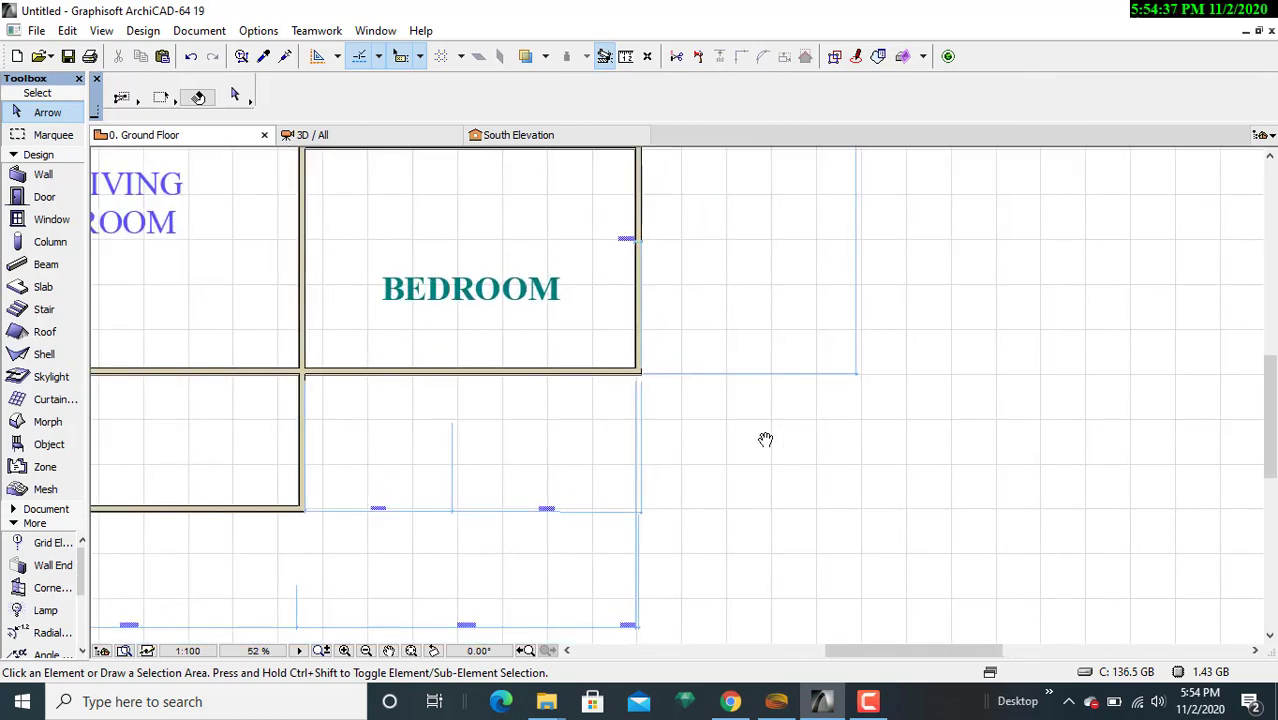
pyautogui.scroll(4, 600, 465)
pyautogui.scroll(2, 565, 470)
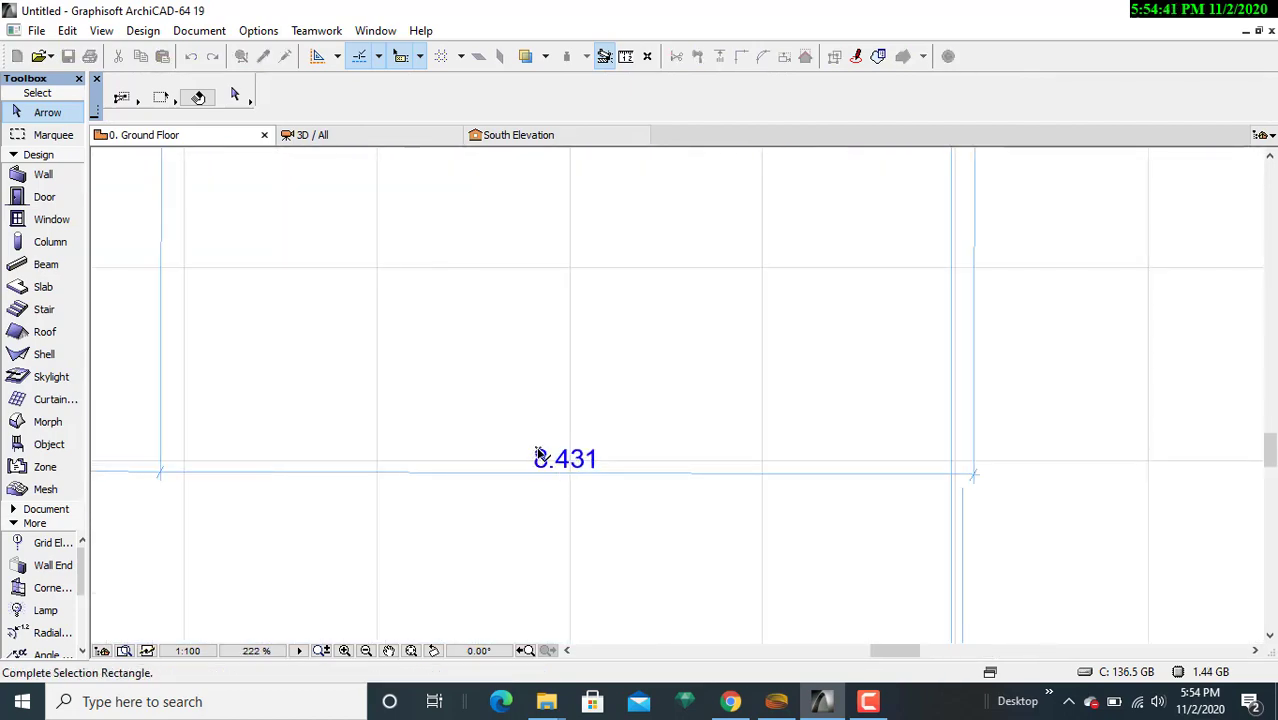
pyautogui.click(539, 458)
pyautogui.moveTo(539, 458); pyautogui.dragTo(598, 470)
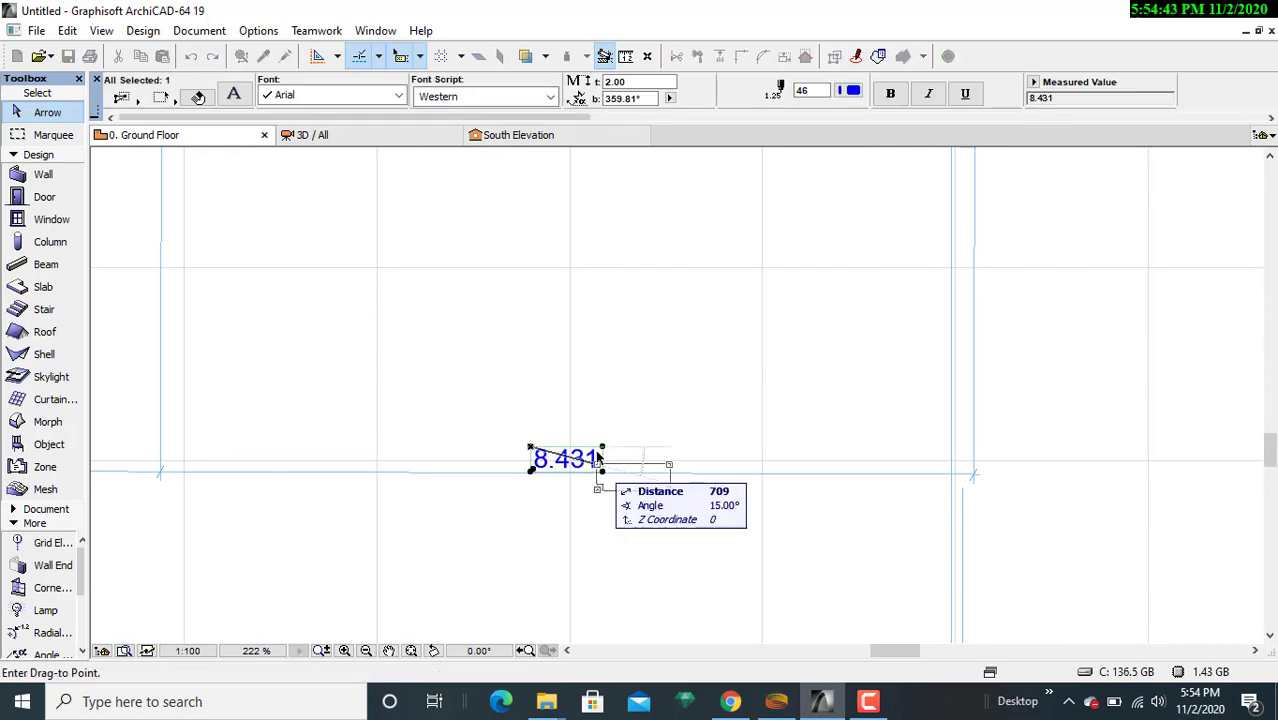
pyautogui.press('Escape')
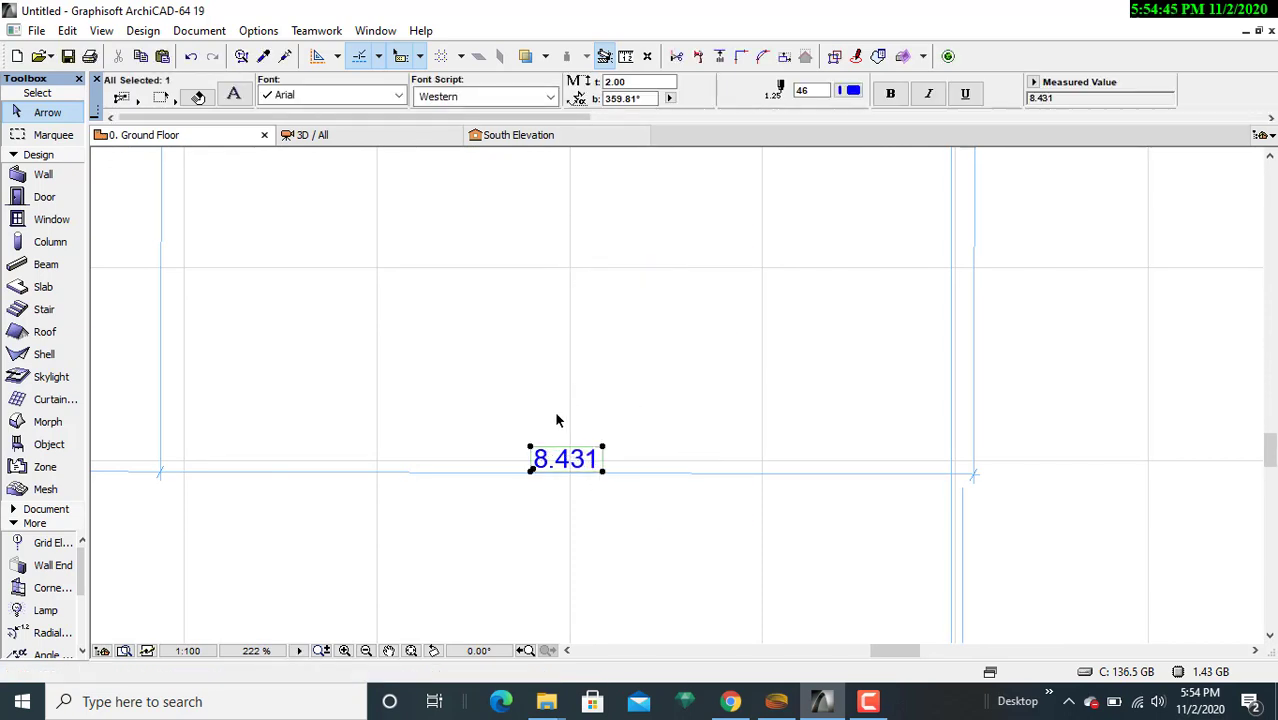
pyautogui.click(630, 81)
pyautogui.write('7')
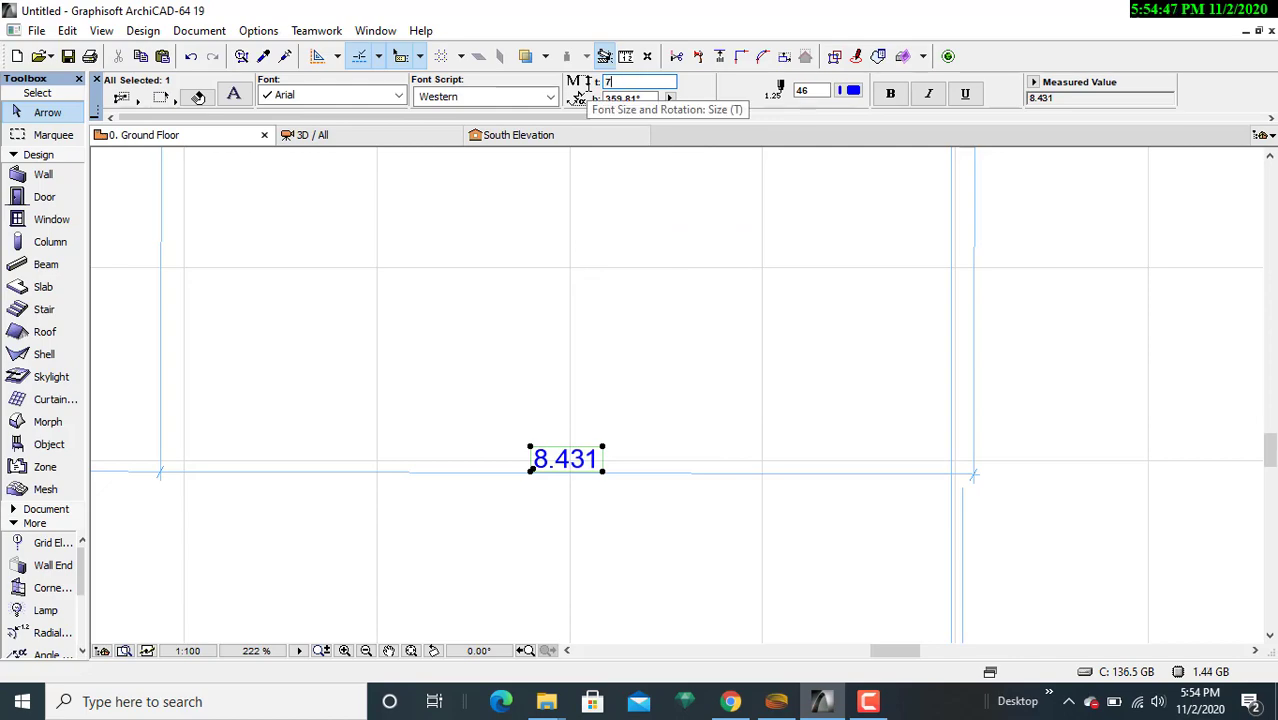
pyautogui.press('Return')
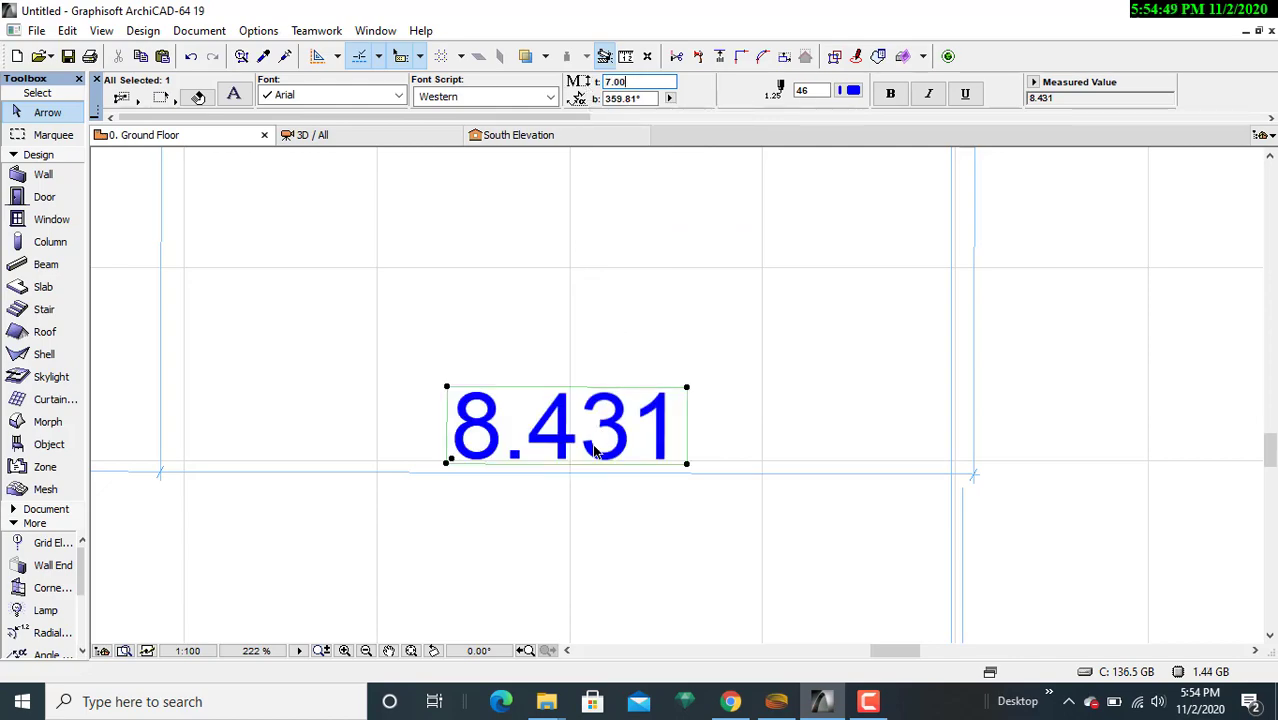
# - Set the text size of the western segment of the inner dimension line below the bedroom to 7
pyautogui.scroll(-10, 594, 452)
pyautogui.scroll(2, 571, 473)
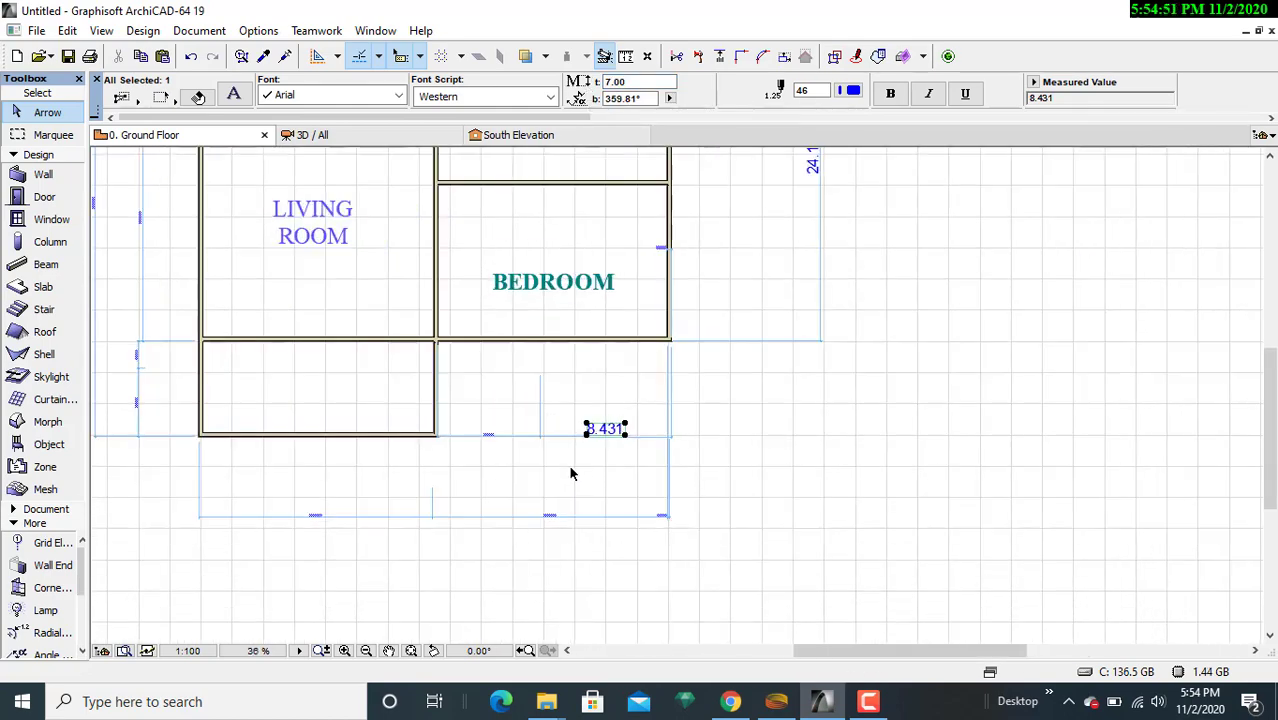
pyautogui.scroll(3, 571, 473)
pyautogui.scroll(3, 631, 449)
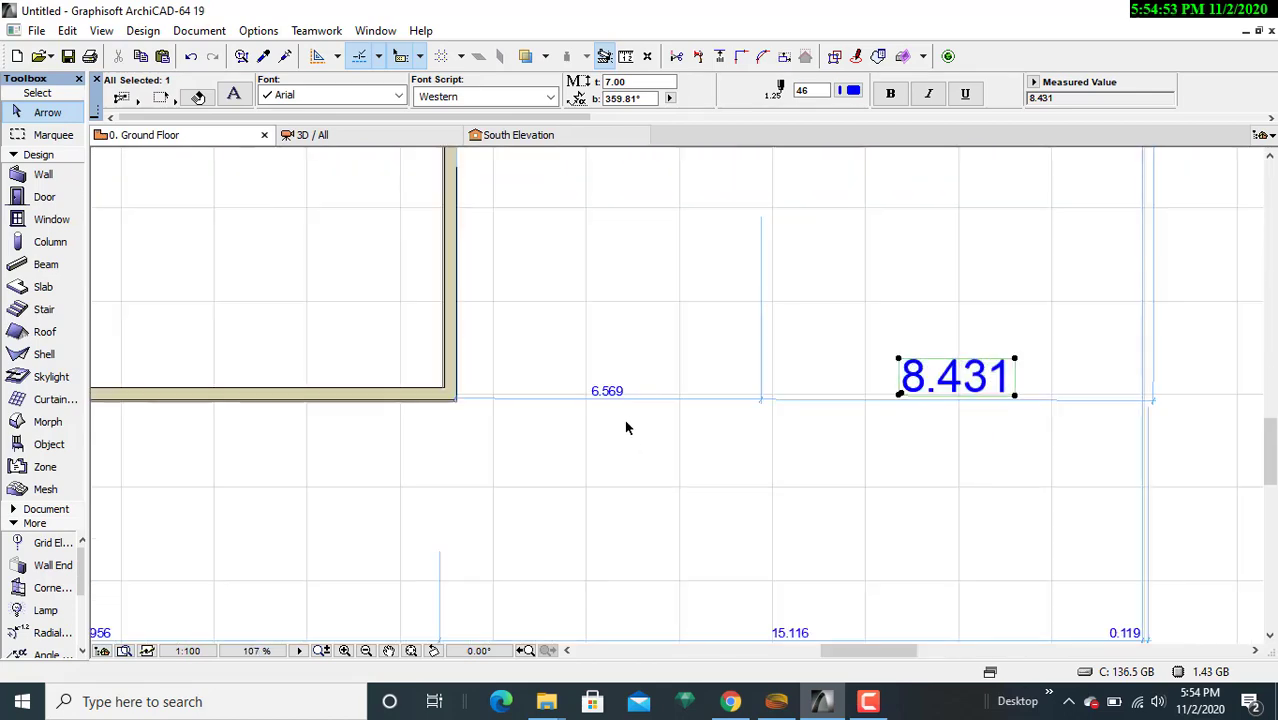
pyautogui.click(584, 383)
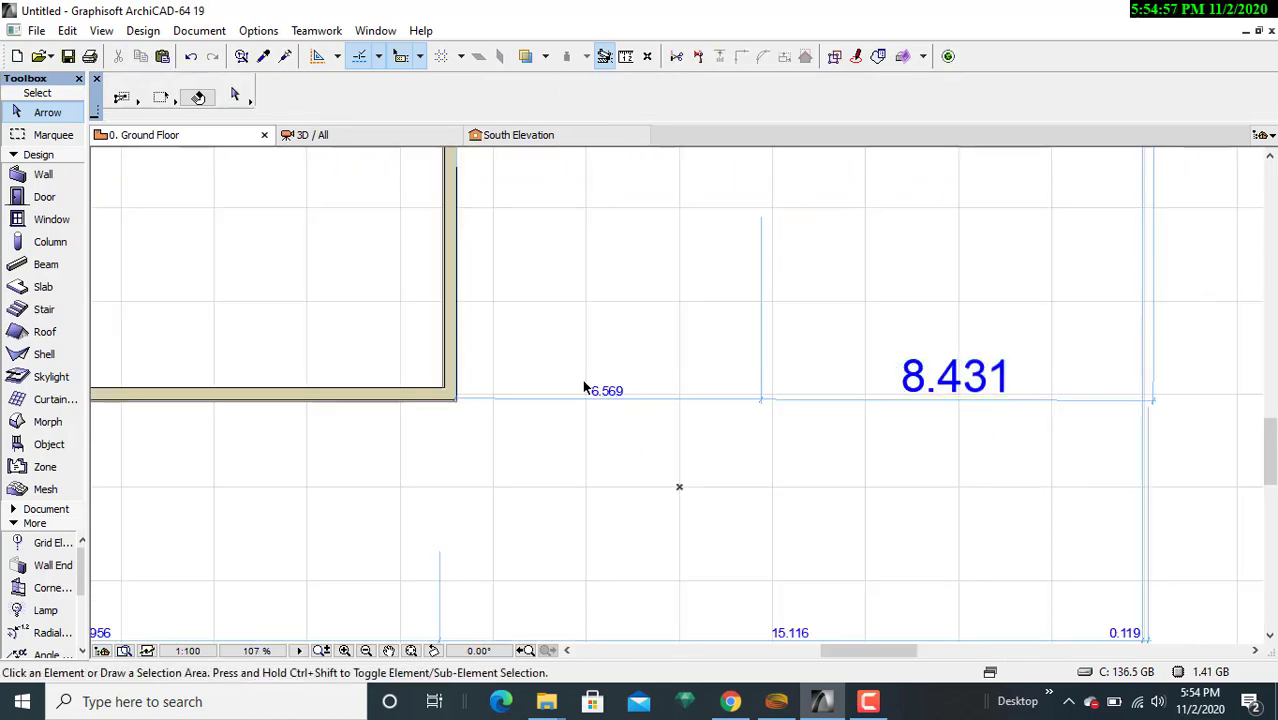
pyautogui.click(630, 393)
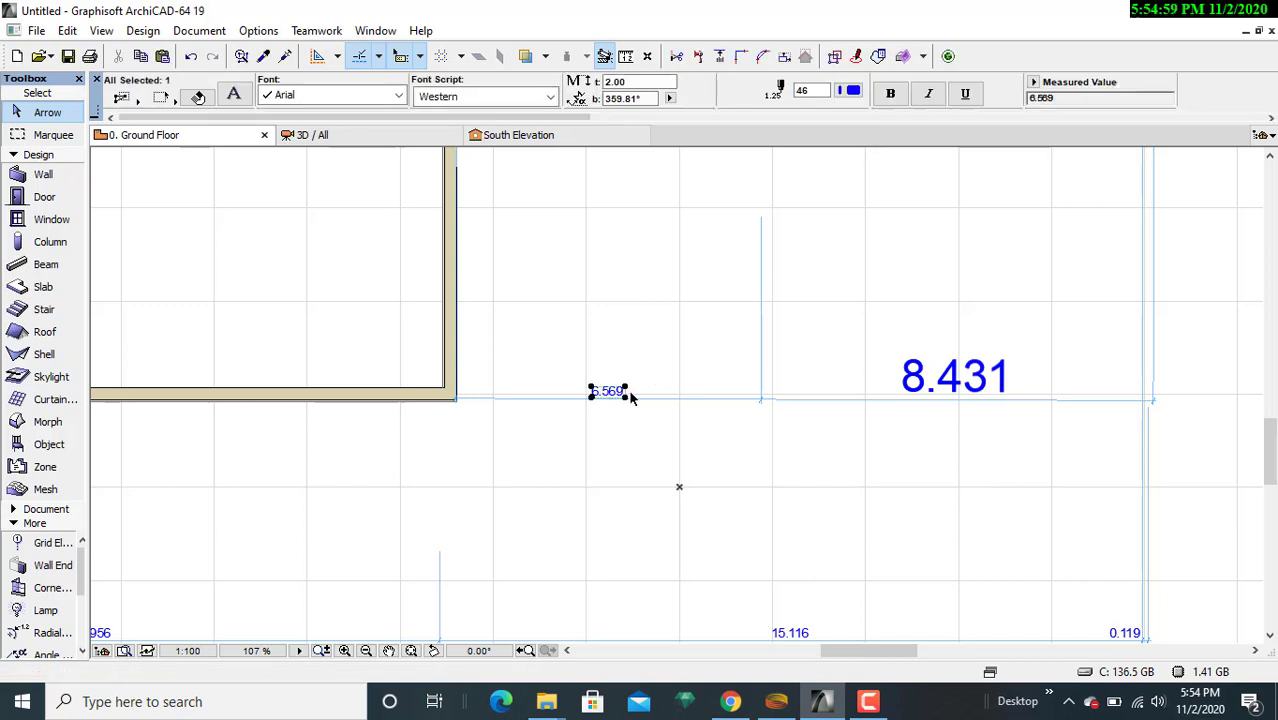
pyautogui.click(612, 81)
pyautogui.write('7')
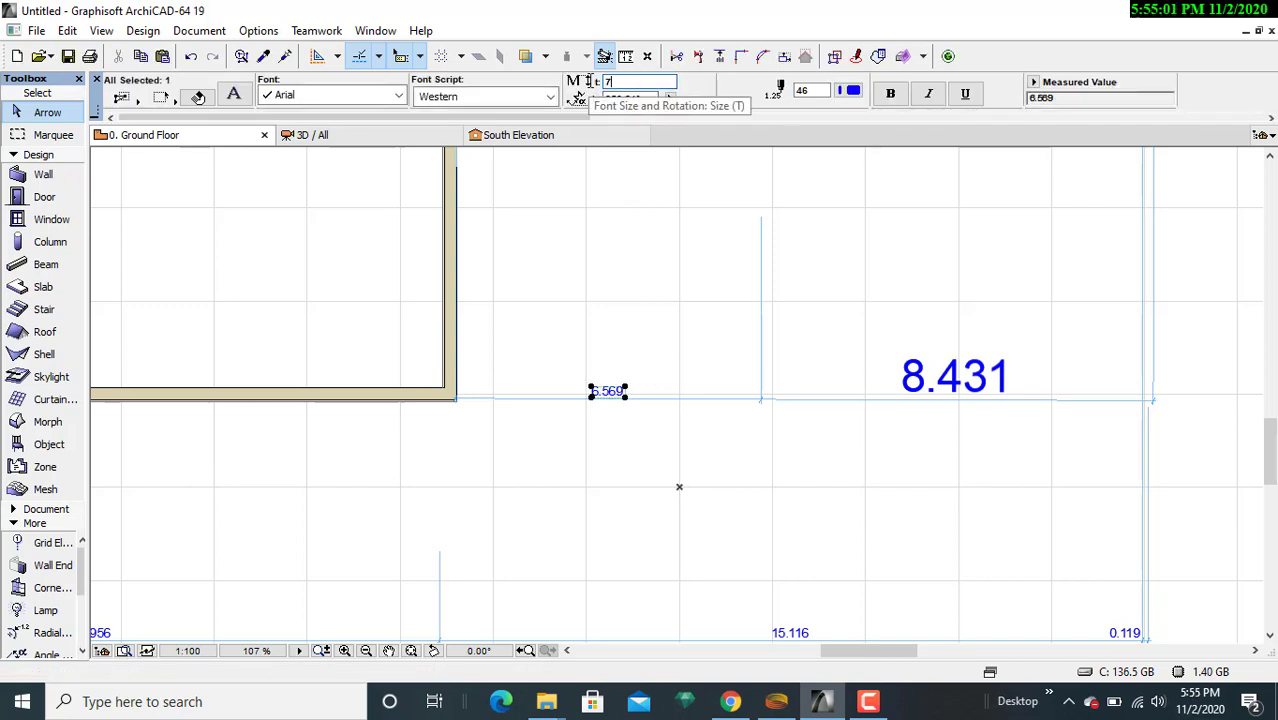
pyautogui.press('Return')
# - Try to select the dimension text of the western segment on the outer dimension line along the plan's south side
pyautogui.scroll(-5, 565, 422)
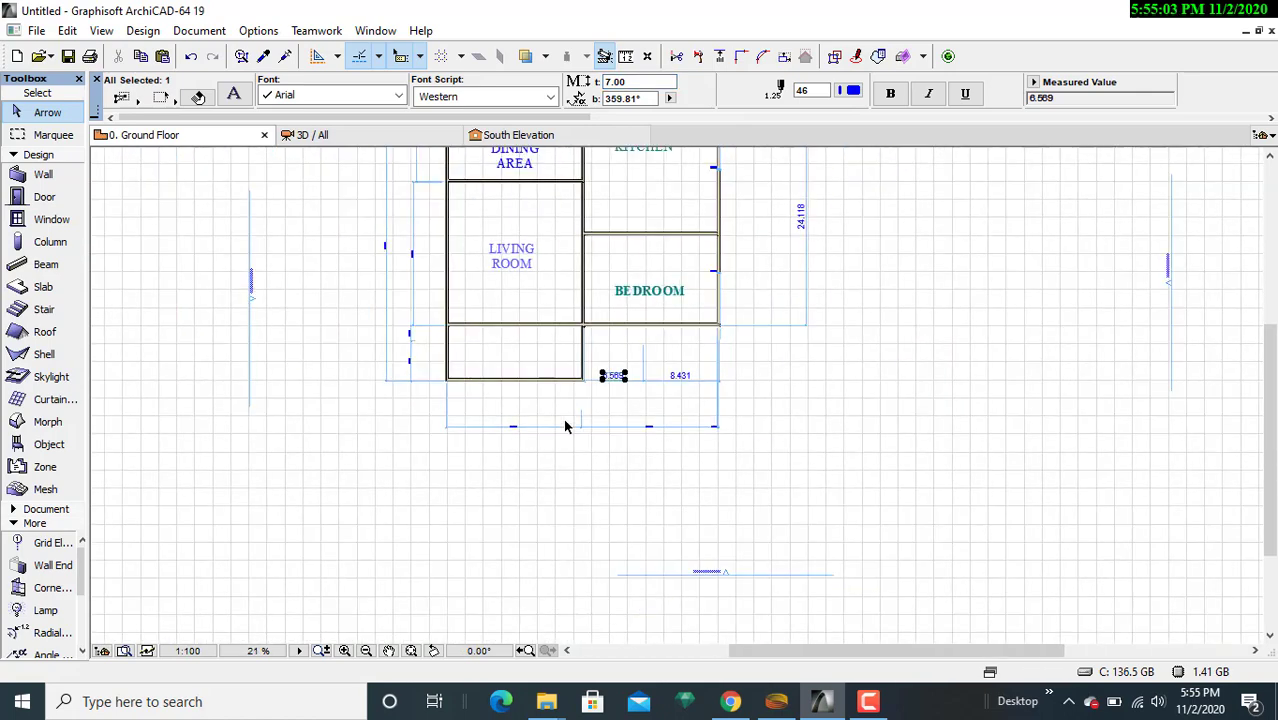
pyautogui.scroll(3, 503, 427)
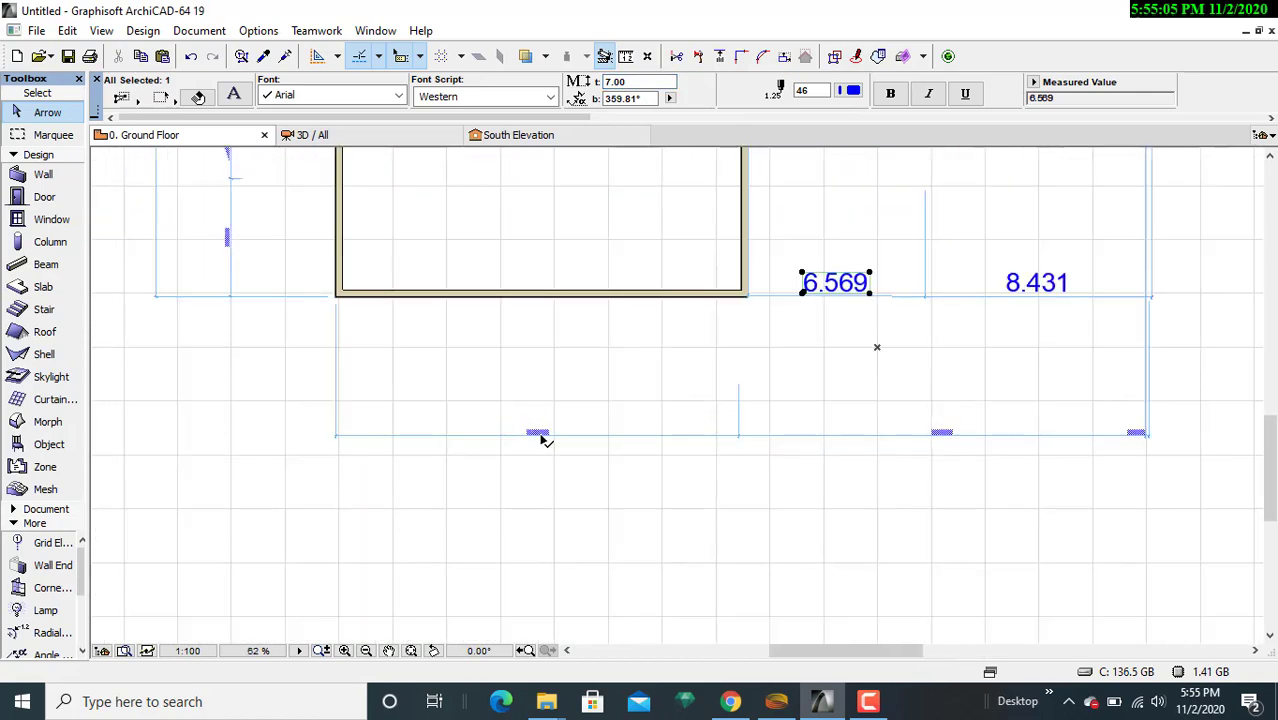
pyautogui.scroll(3, 542, 435)
pyautogui.scroll(2, 543, 440)
pyautogui.click(539, 424)
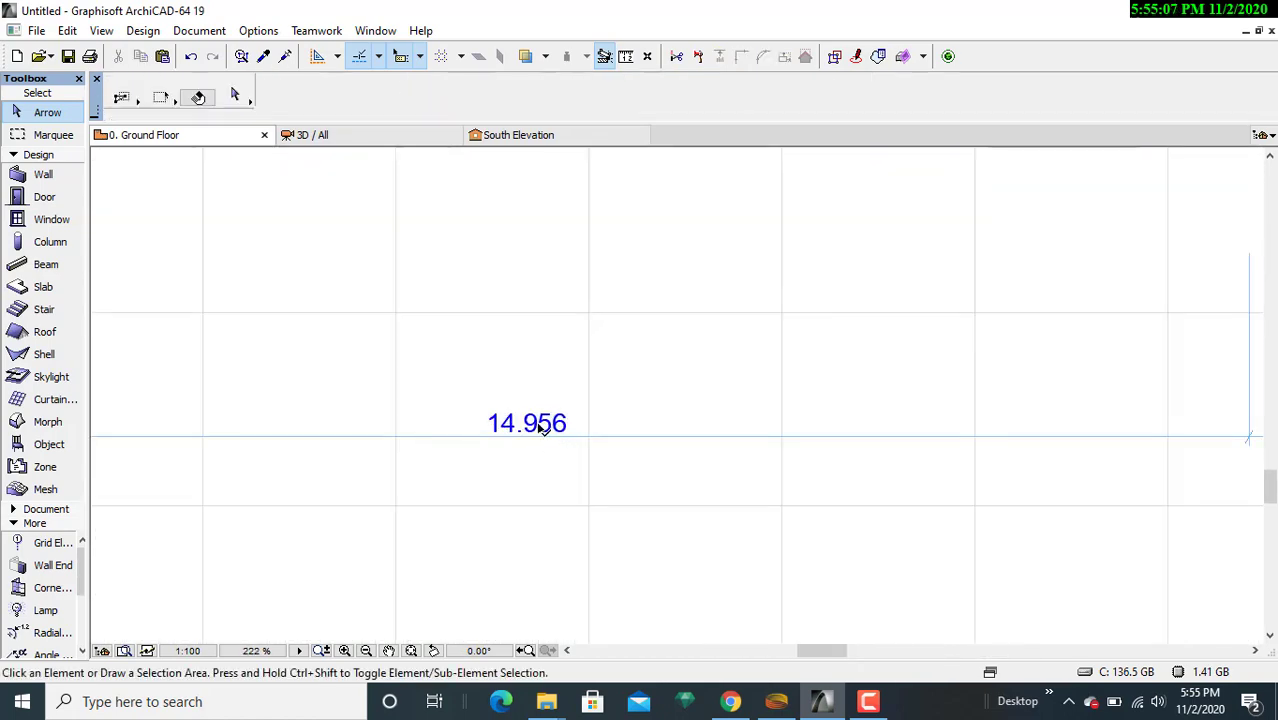
pyautogui.click(524, 420)
pyautogui.click(488, 416)
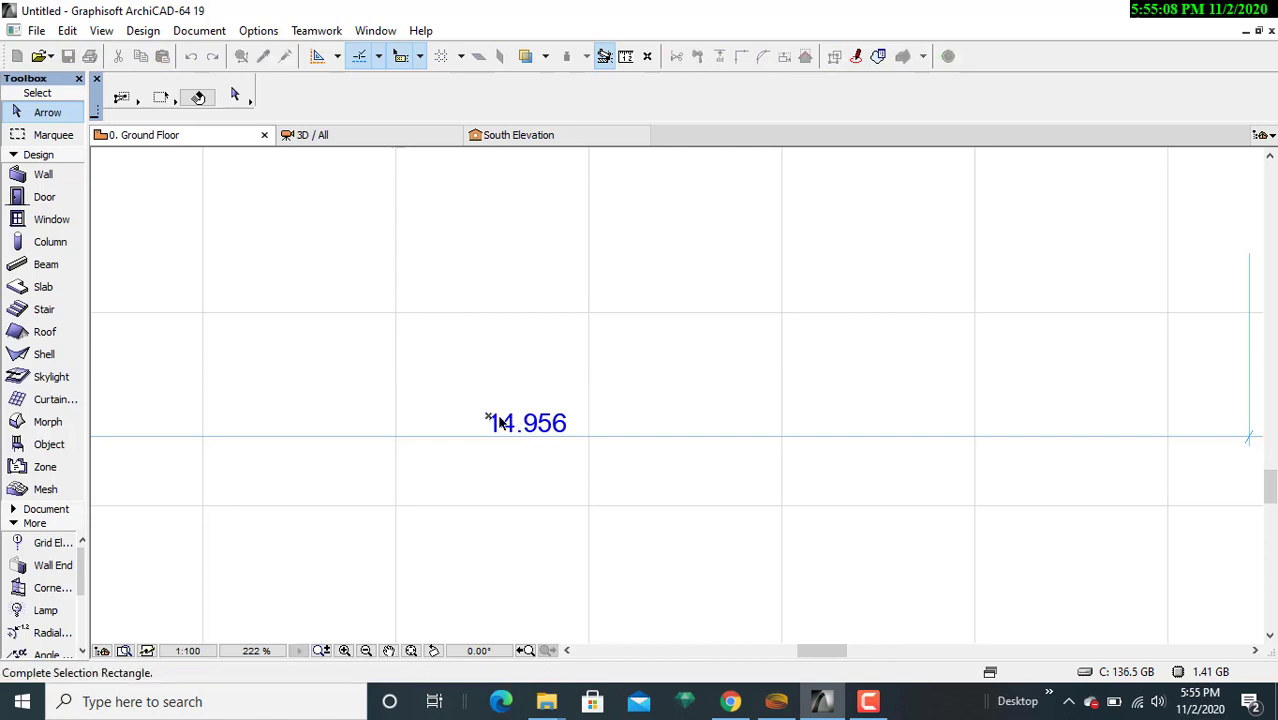
pyautogui.click(563, 428)
pyautogui.click(563, 428)
pyautogui.click(566, 428)
pyautogui.click(495, 416)
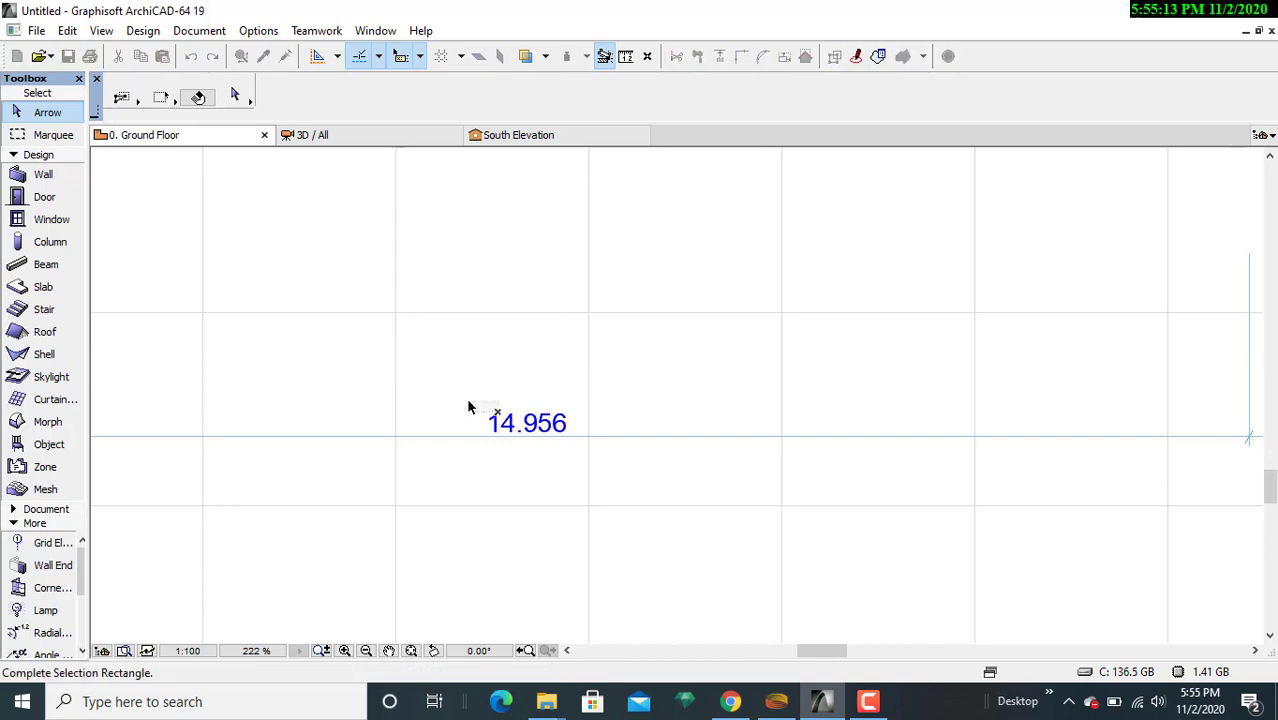
pyautogui.click(549, 443)
pyautogui.click(481, 407)
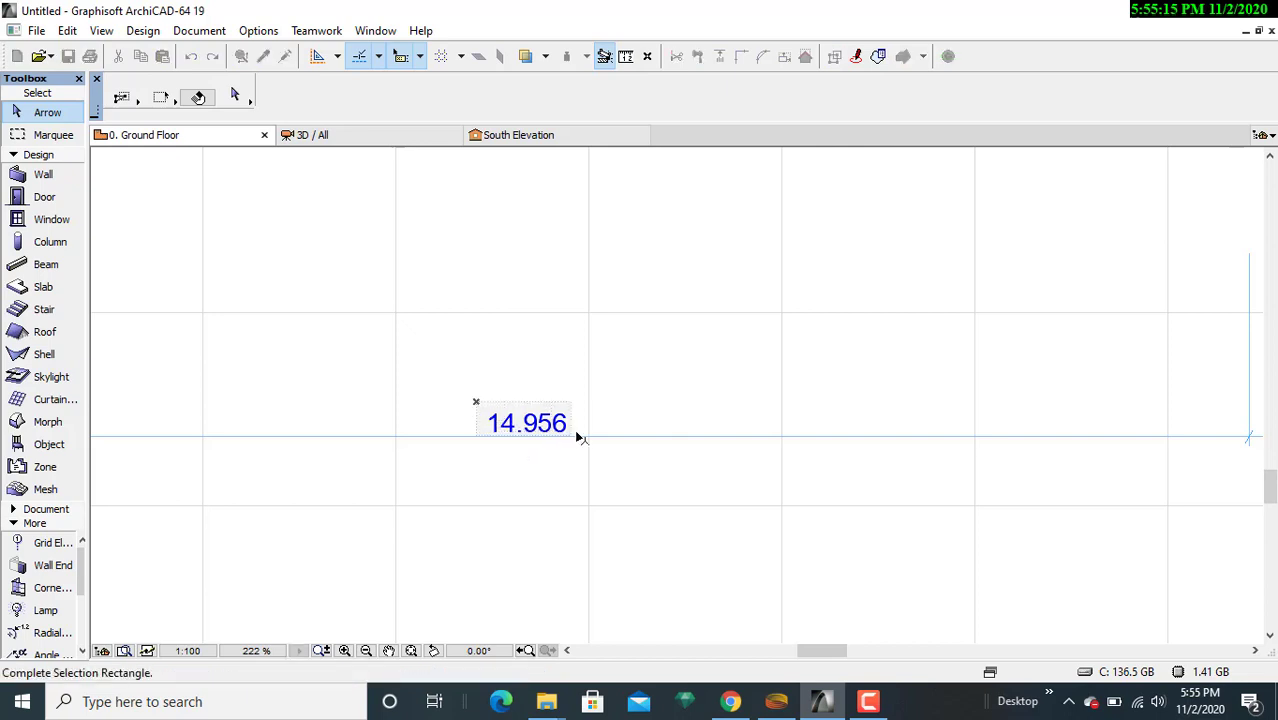
pyautogui.click(573, 430)
pyautogui.press('Escape')
pyautogui.click(495, 409)
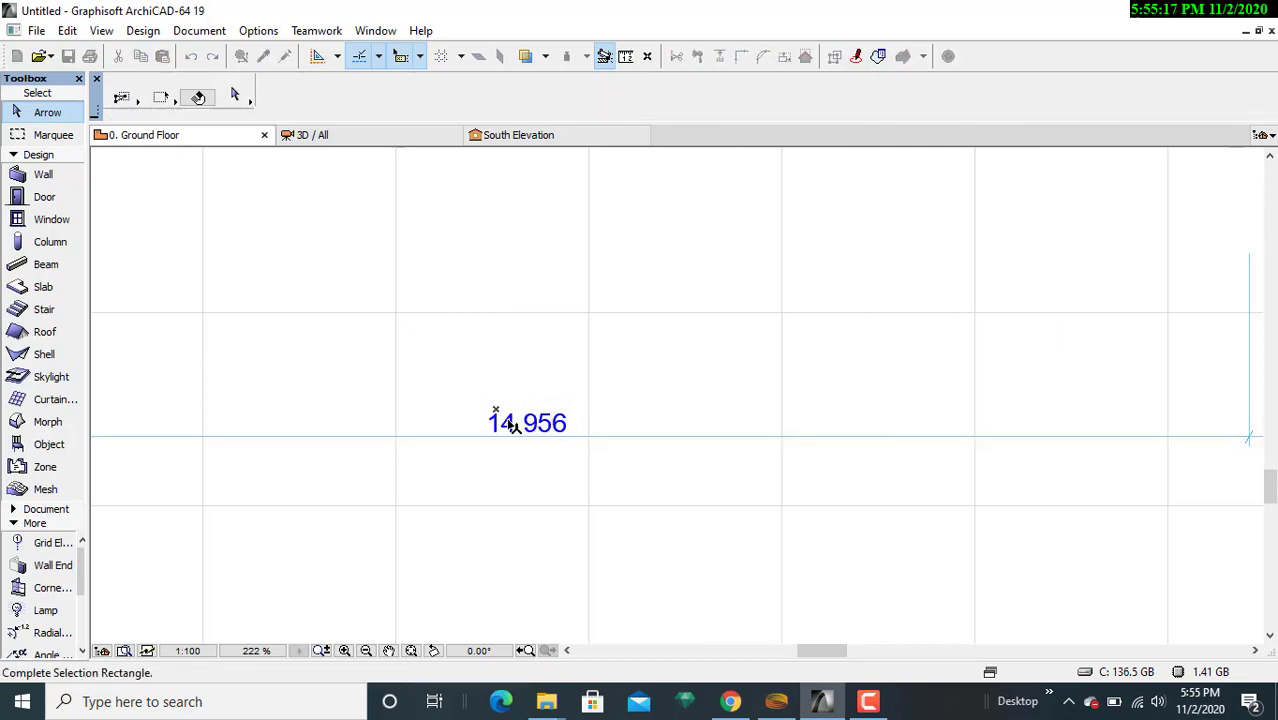
pyautogui.click(568, 432)
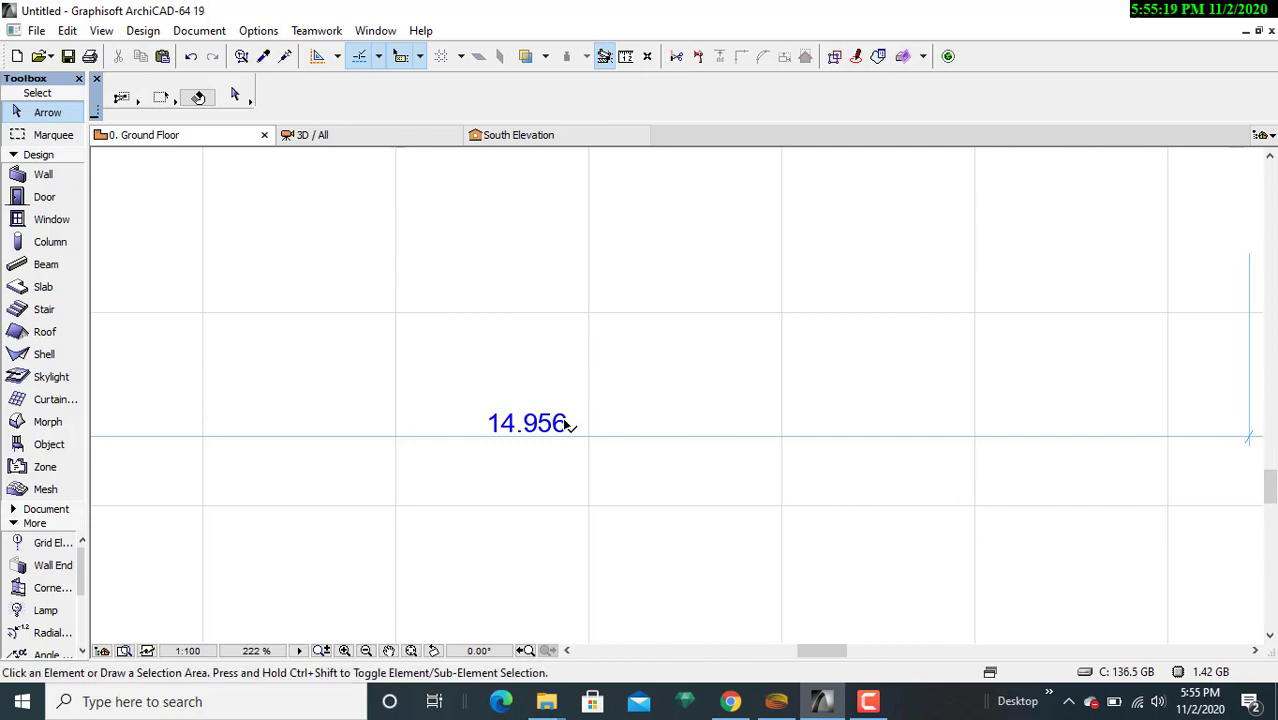
pyautogui.click(569, 427)
pyautogui.scroll(-1, 567, 425)
pyautogui.scroll(-1, 563, 422)
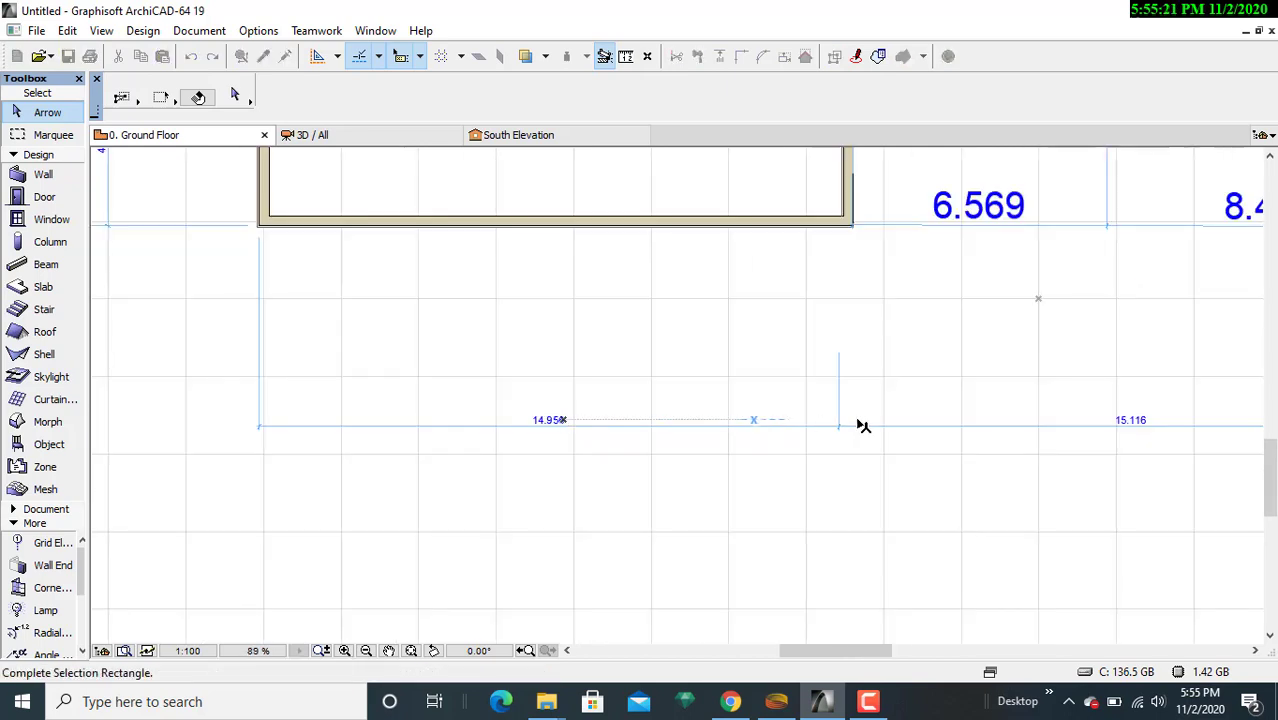
pyautogui.scroll(1, 796, 428)
pyautogui.click(472, 422)
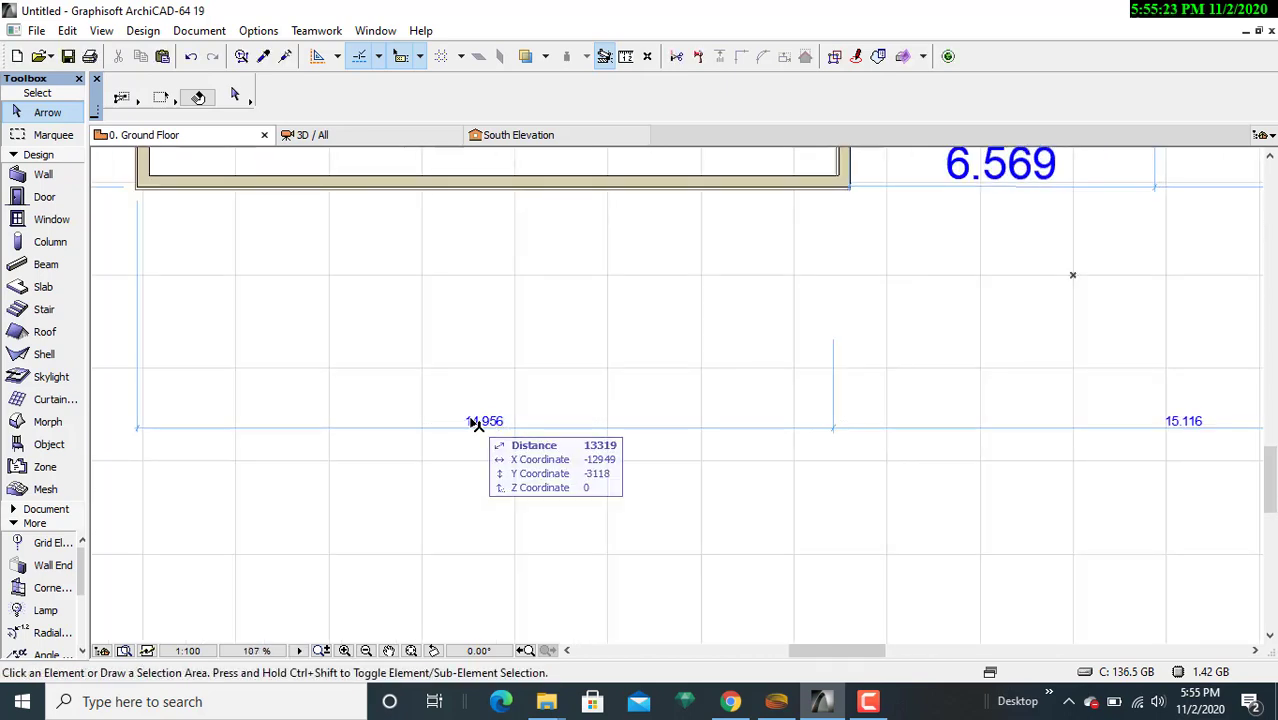
# - Set the text size of the western segment of the outer dimension line along the plan's south side to 7
pyautogui.click(460, 413)
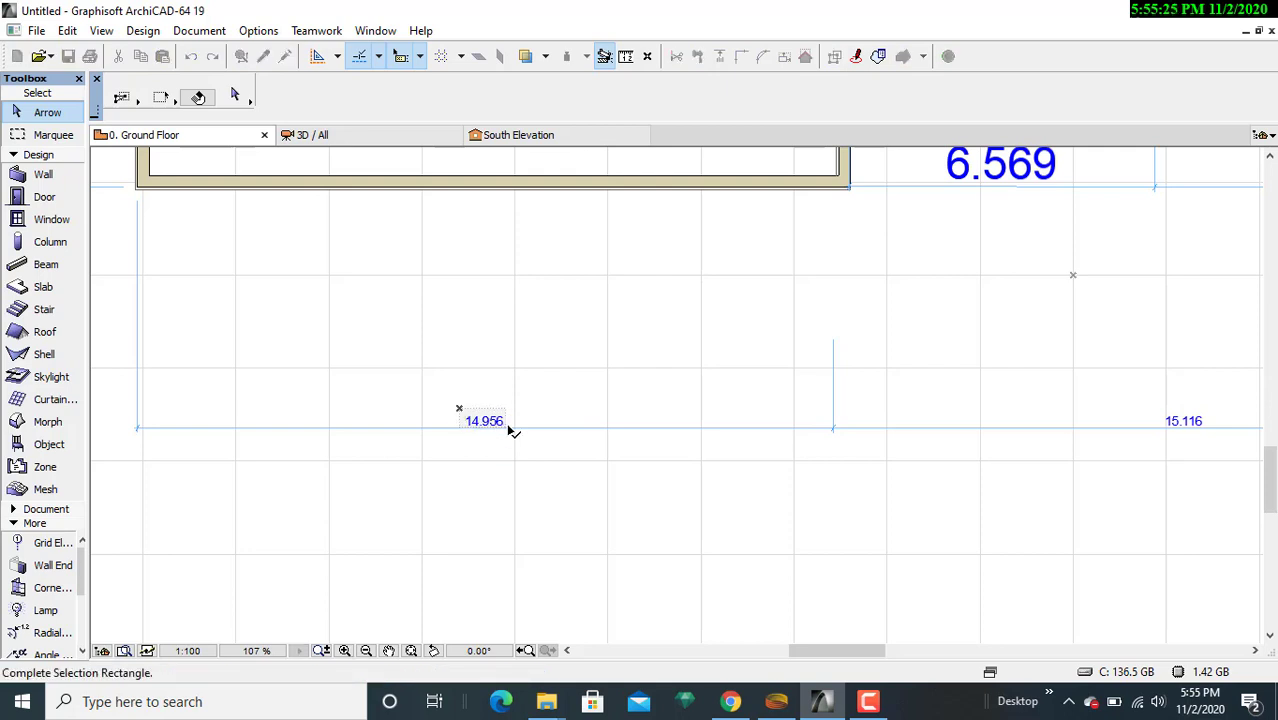
pyautogui.click(508, 428)
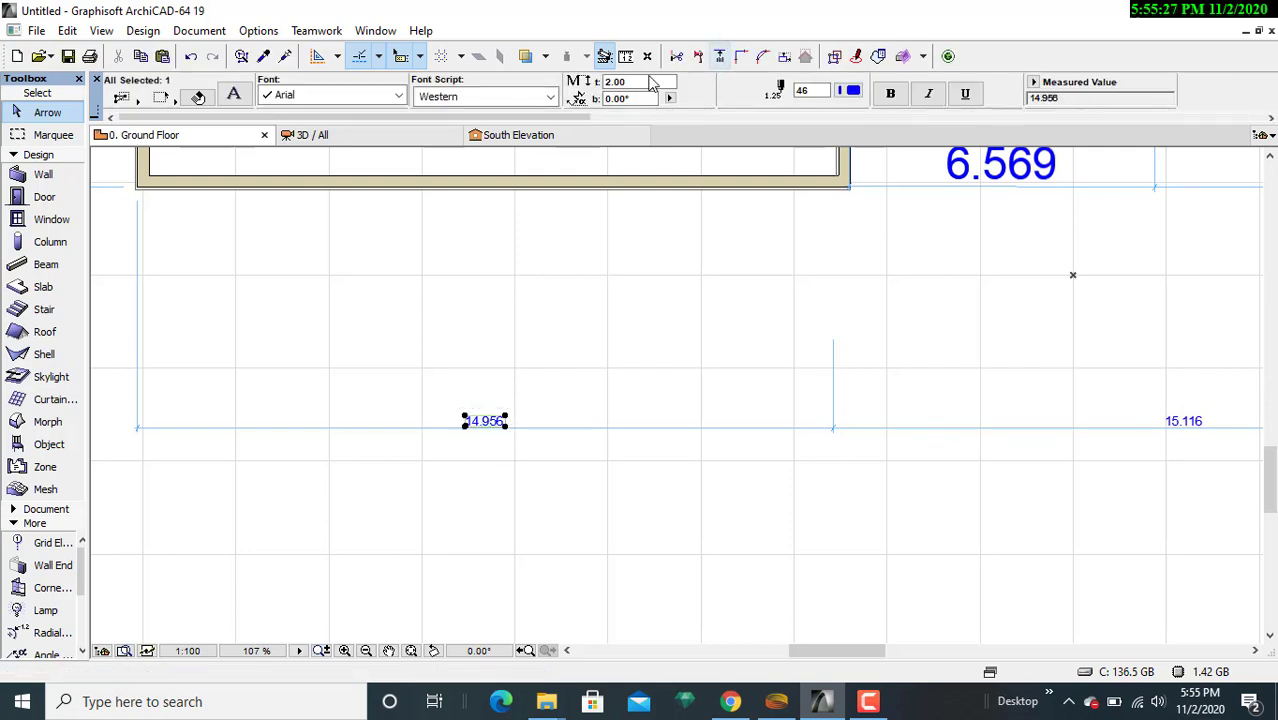
pyautogui.moveTo(651, 84); pyautogui.dragTo(575, 88)
pyautogui.press('BackSpace')
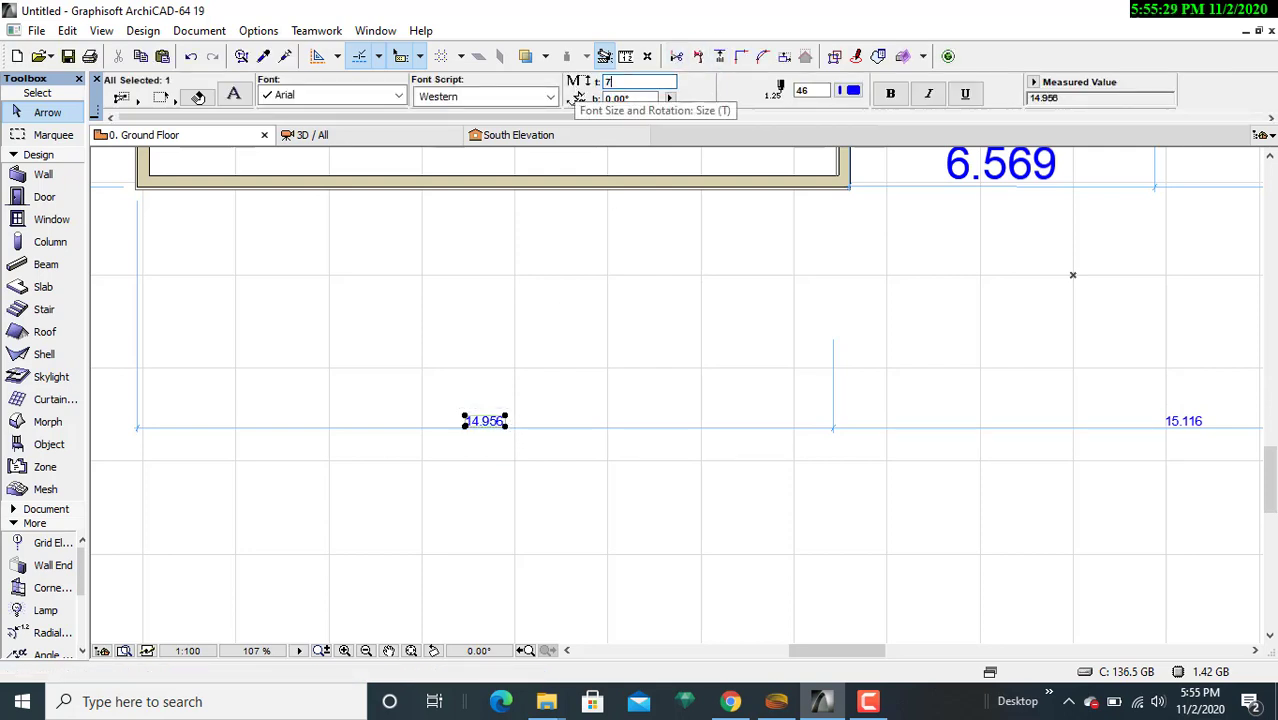
pyautogui.write('7')
pyautogui.press('Return')
# - Set the text size of the long eastern segment of the outer south dimension line to 7
pyautogui.scroll(-9, 791, 169)
pyautogui.scroll(1, 812, 246)
pyautogui.moveTo(800, 266); pyautogui.dragTo(647, 448, button='middle')
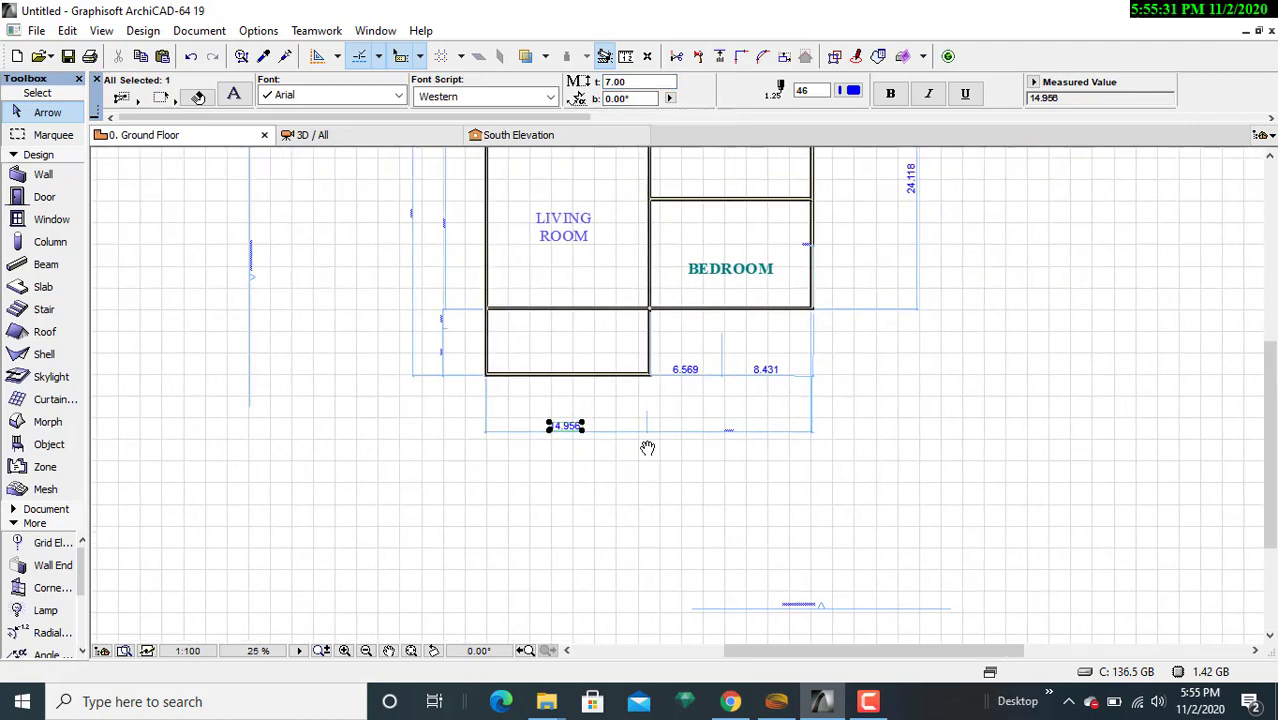
pyautogui.scroll(6, 745, 448)
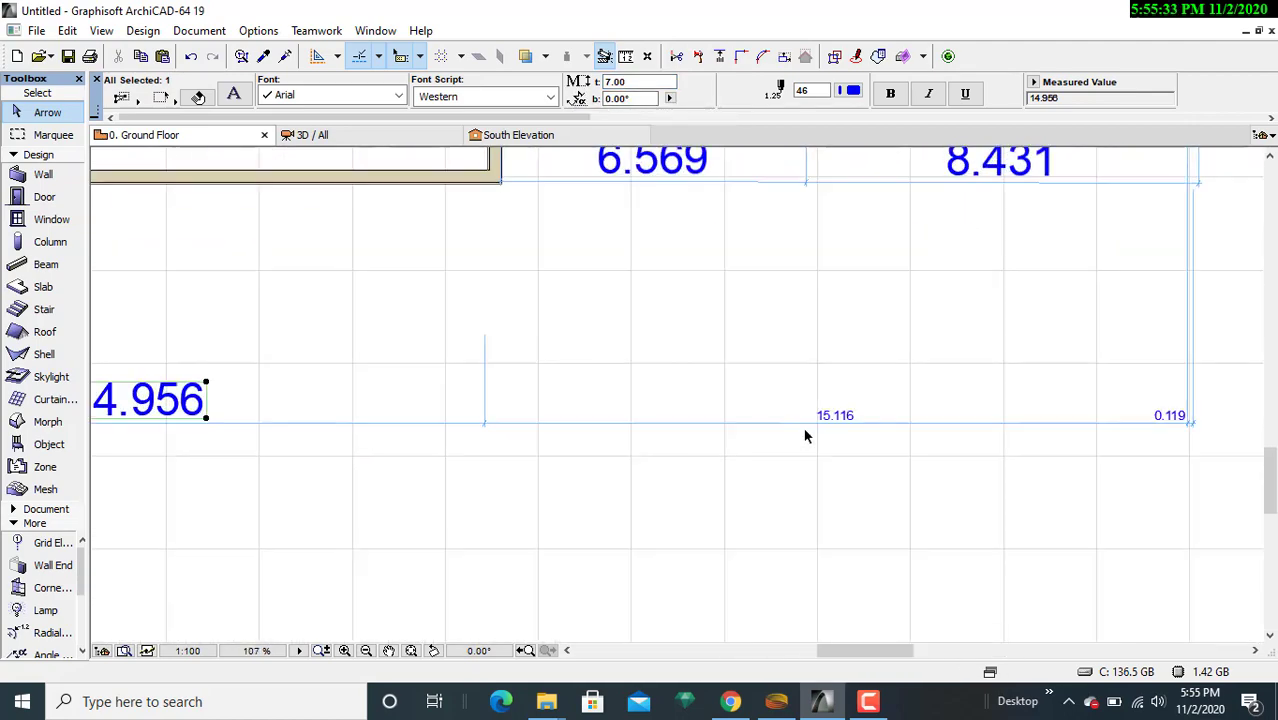
pyautogui.scroll(1, 806, 436)
pyautogui.click(824, 412)
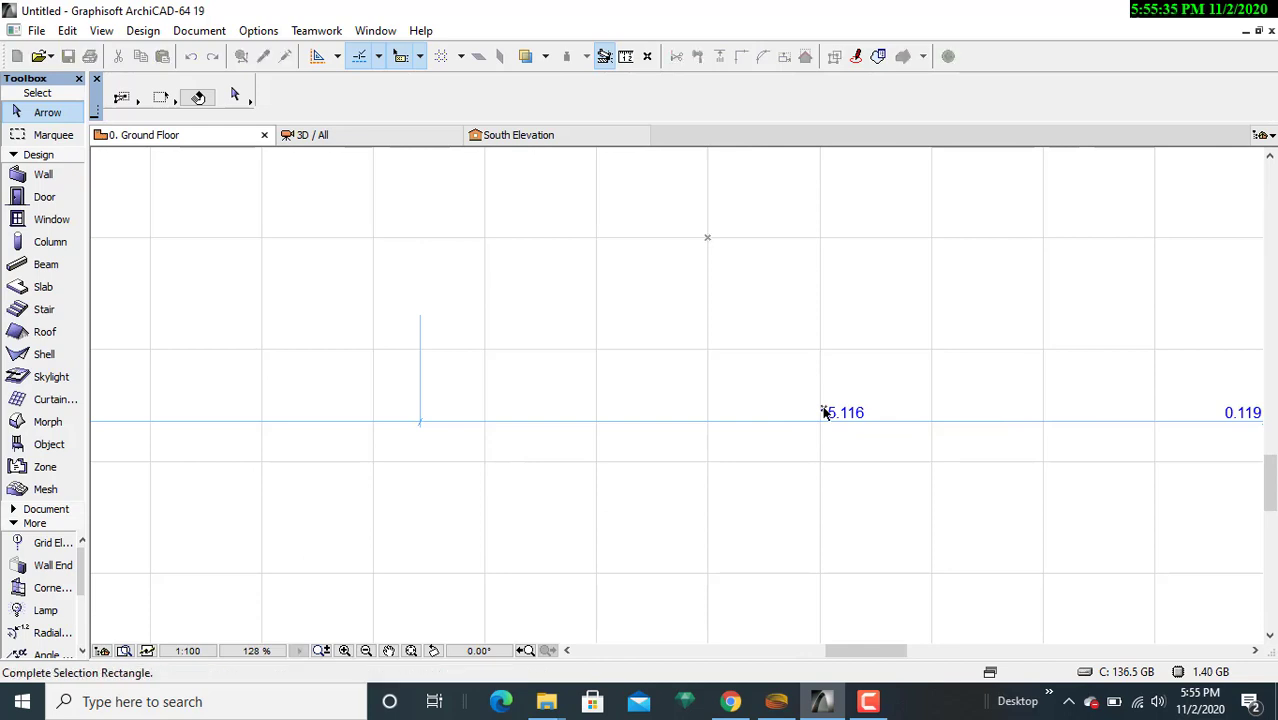
pyautogui.click(868, 420)
pyautogui.click(868, 418)
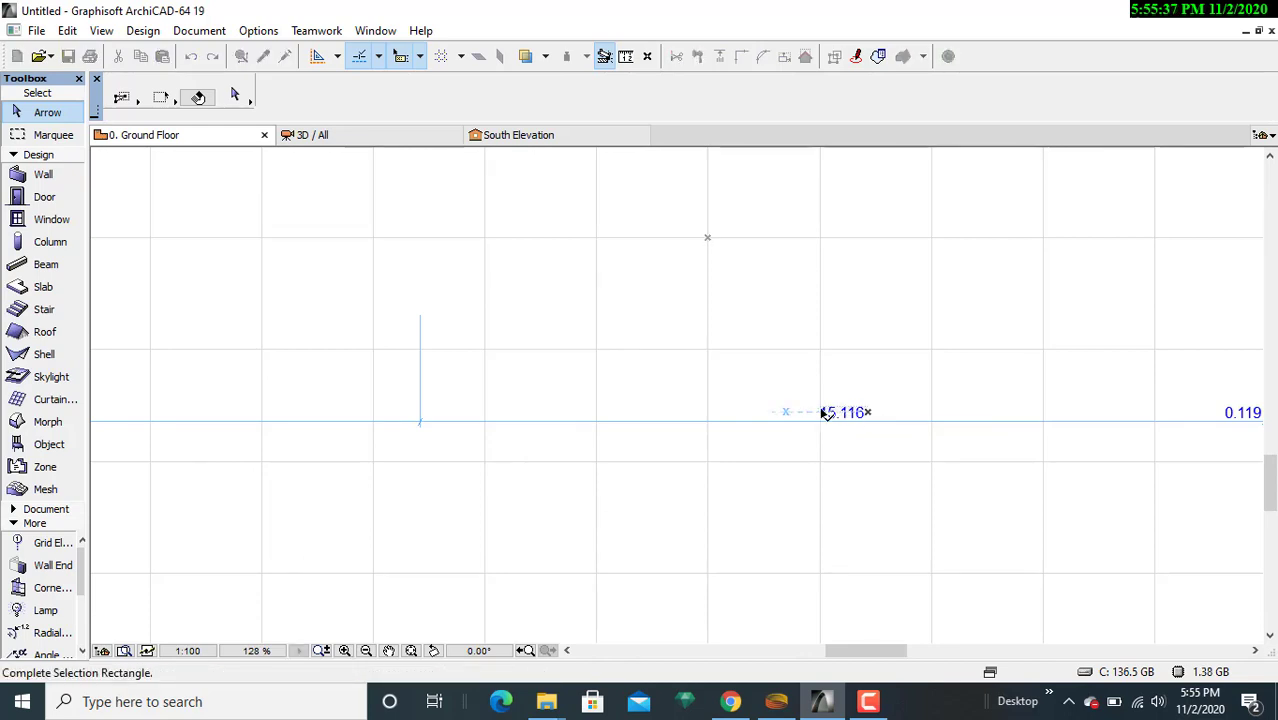
pyautogui.click(825, 413)
pyautogui.click(618, 81)
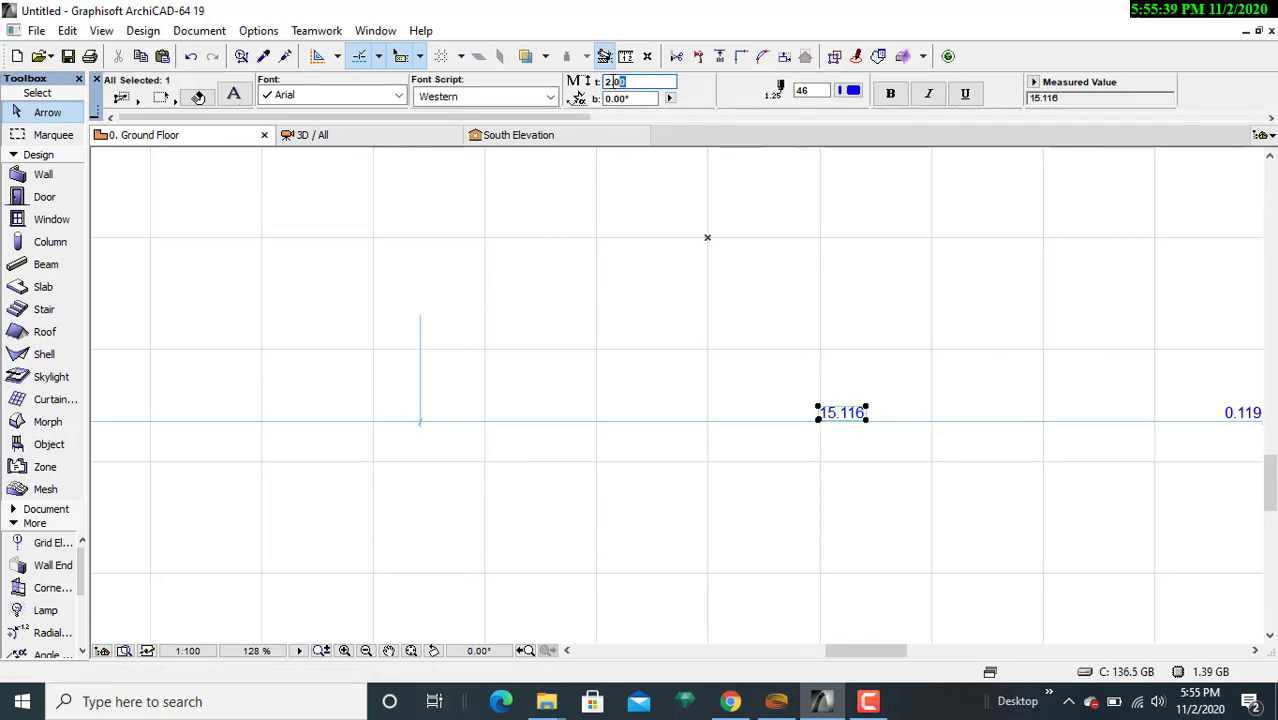
pyautogui.write('7')
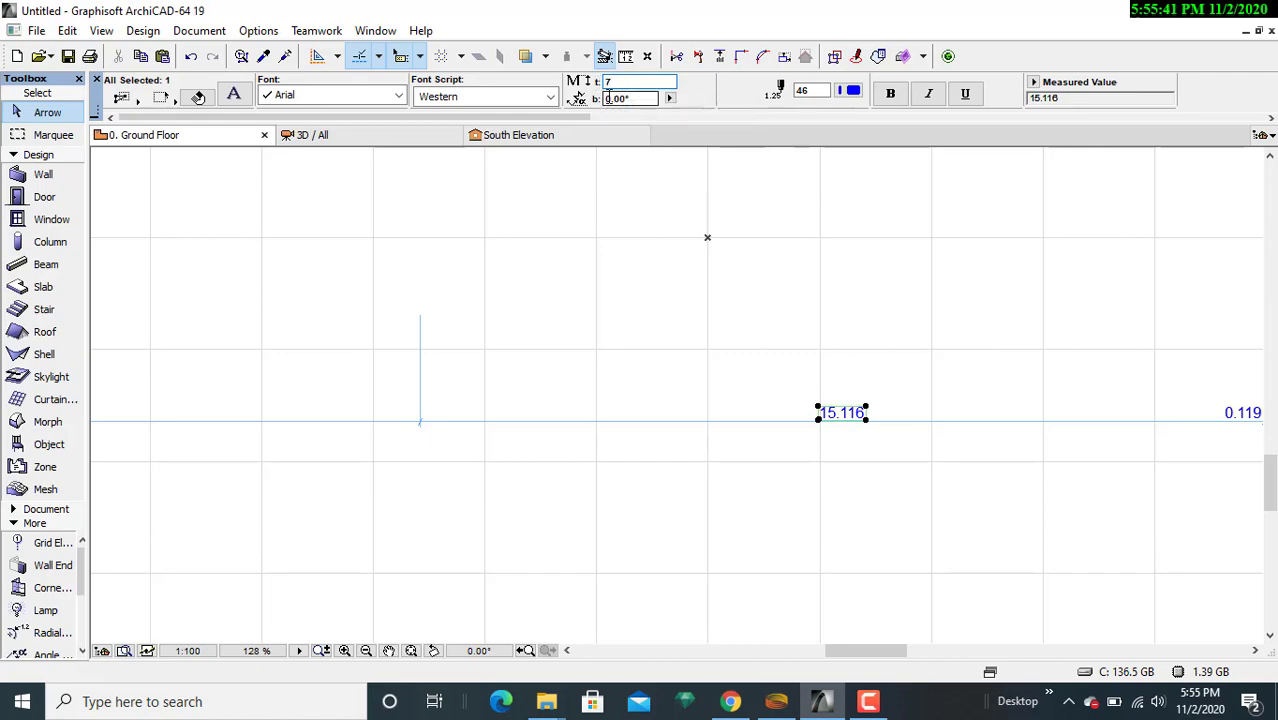
pyautogui.press('Return')
# - Set the text size of the very short segment at the eastern end of the outer south dimension line to 7
pyautogui.scroll(-6, 910, 320)
pyautogui.scroll(5, 699, 434)
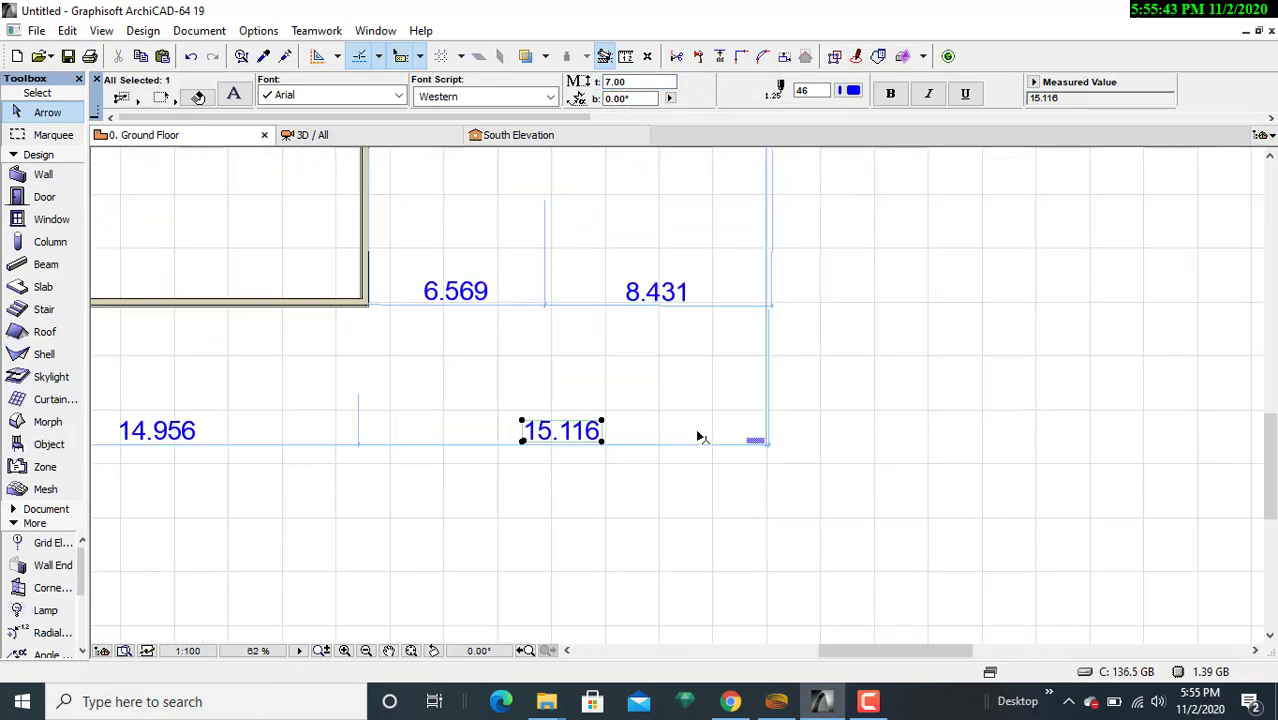
pyautogui.scroll(5, 781, 450)
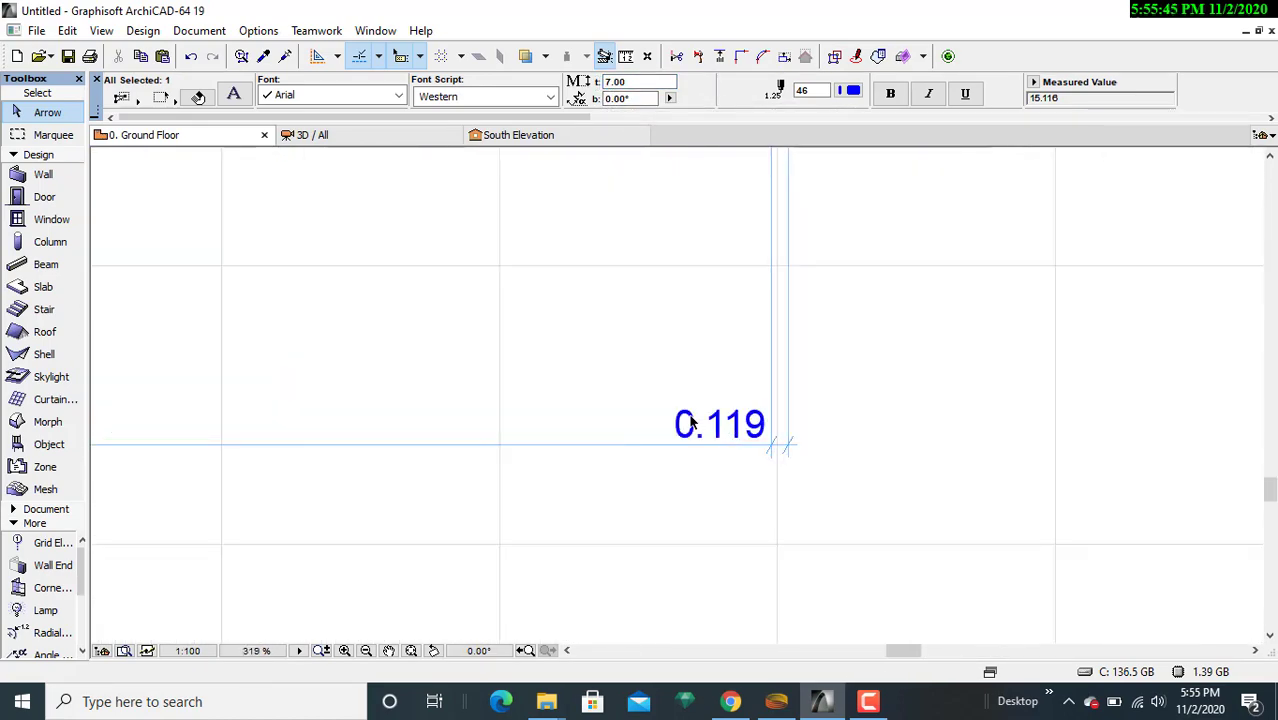
pyautogui.press('Escape')
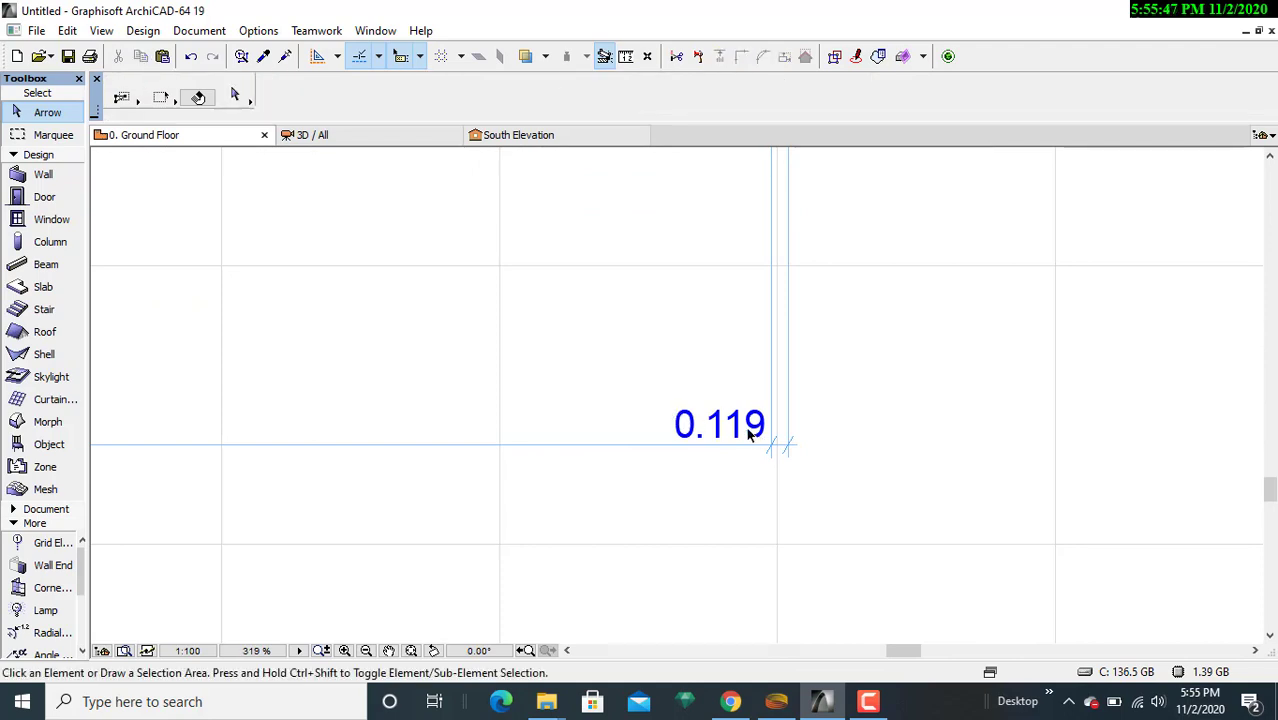
pyautogui.moveTo(754, 436); pyautogui.dragTo(662, 411)
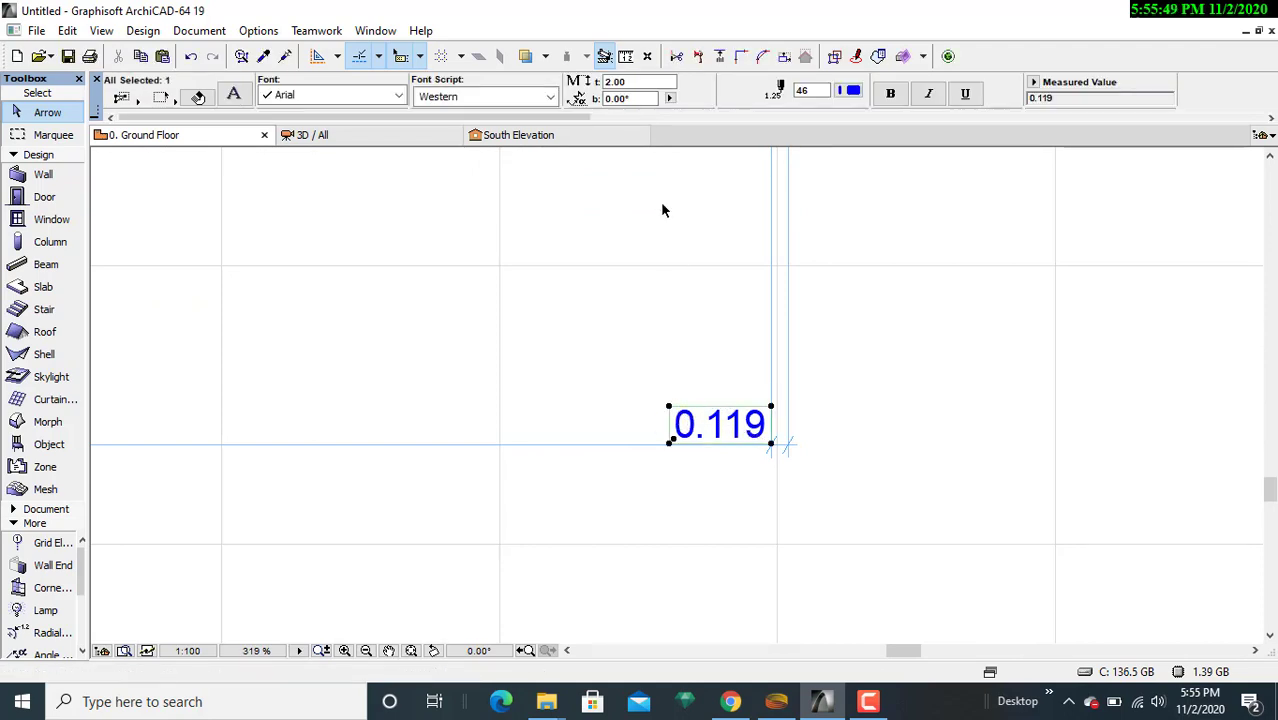
pyautogui.click(574, 84)
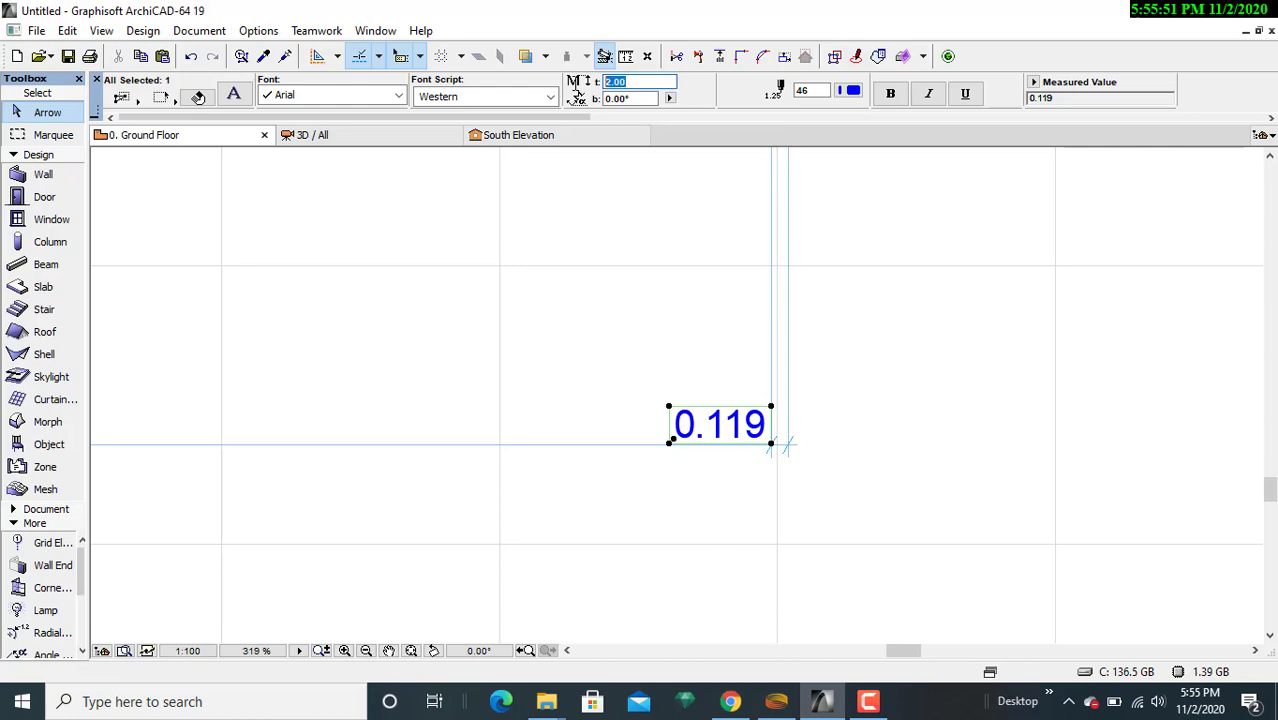
pyautogui.write('7')
pyautogui.press('Return')
# - Set the text size of the southernmost segment of the inner west dimension line, beside the unlabelled room below the living room, to 7
pyautogui.scroll(-3, 590, 162)
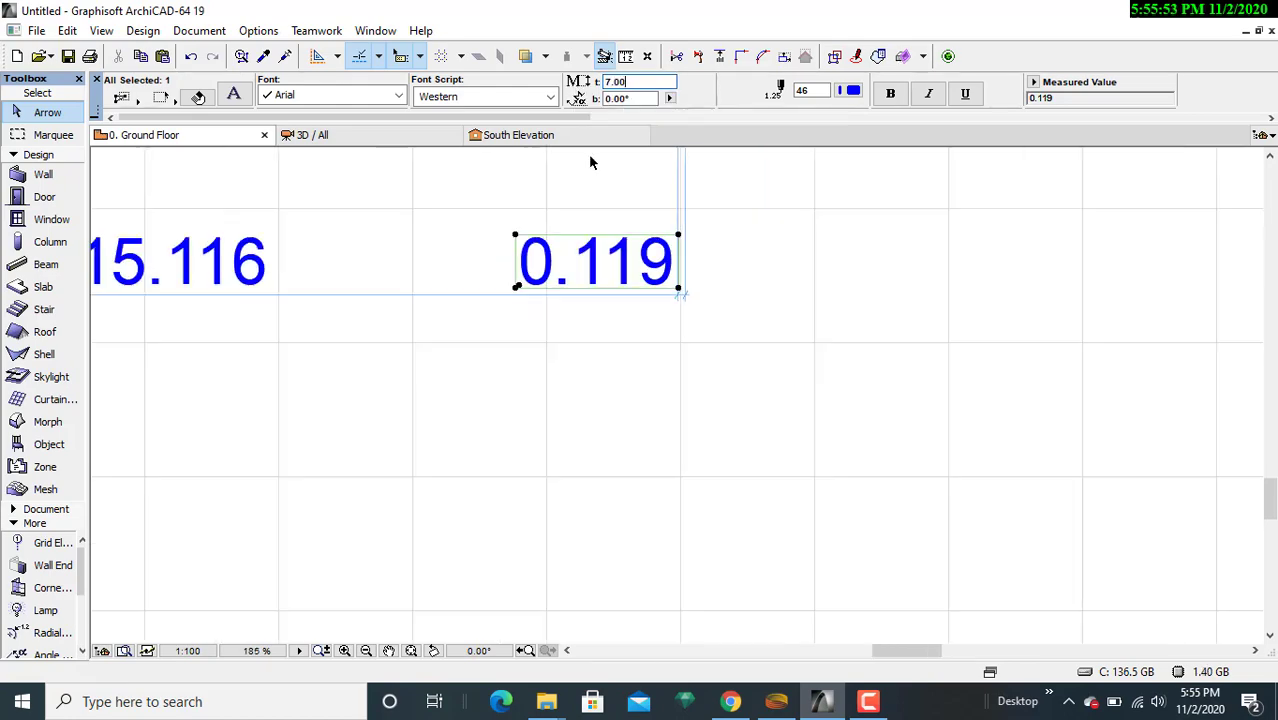
pyautogui.scroll(-10, 610, 245)
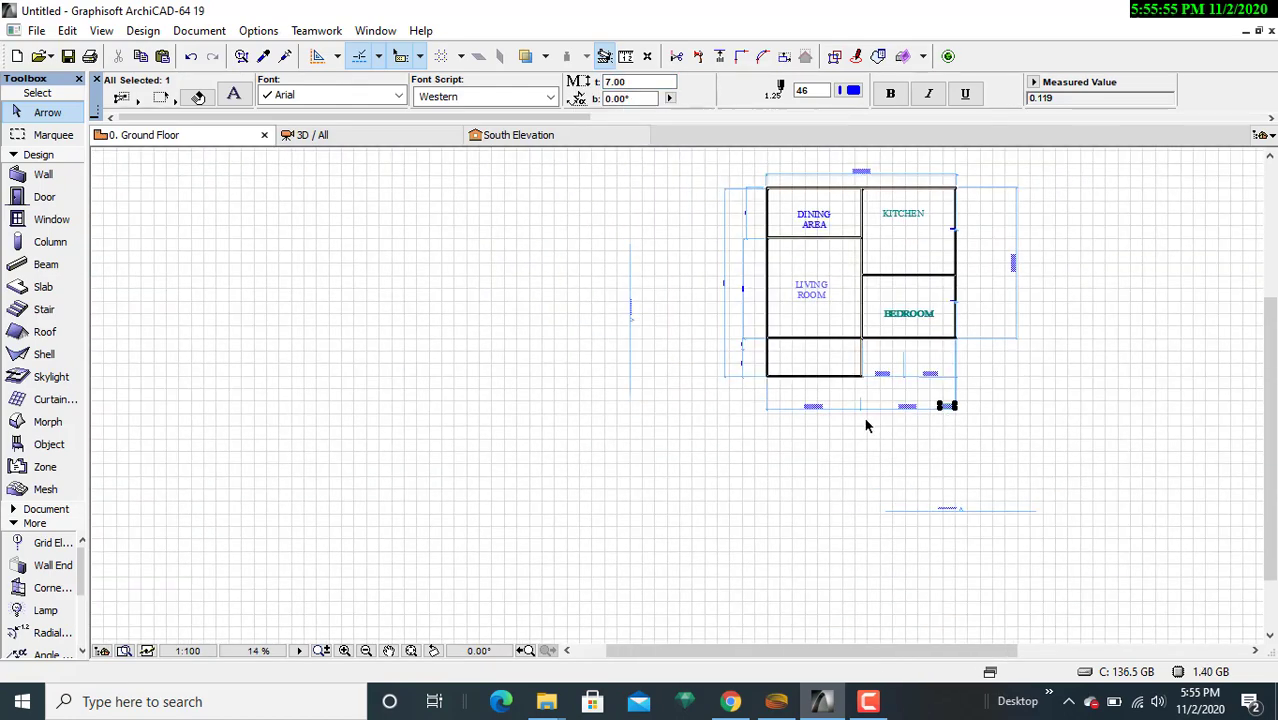
pyautogui.scroll(6, 866, 425)
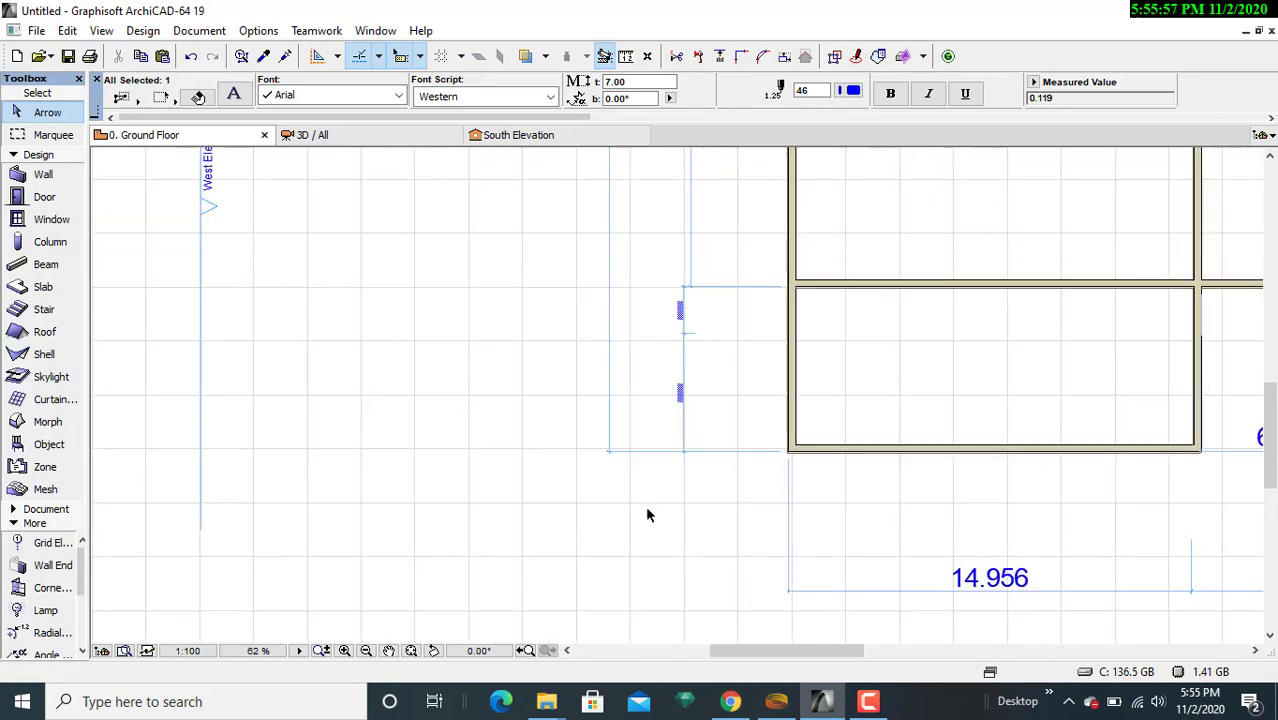
pyautogui.scroll(2, 650, 500)
pyautogui.scroll(1, 728, 357)
pyautogui.moveTo(728, 357); pyautogui.dragTo(616, 430, button='middle')
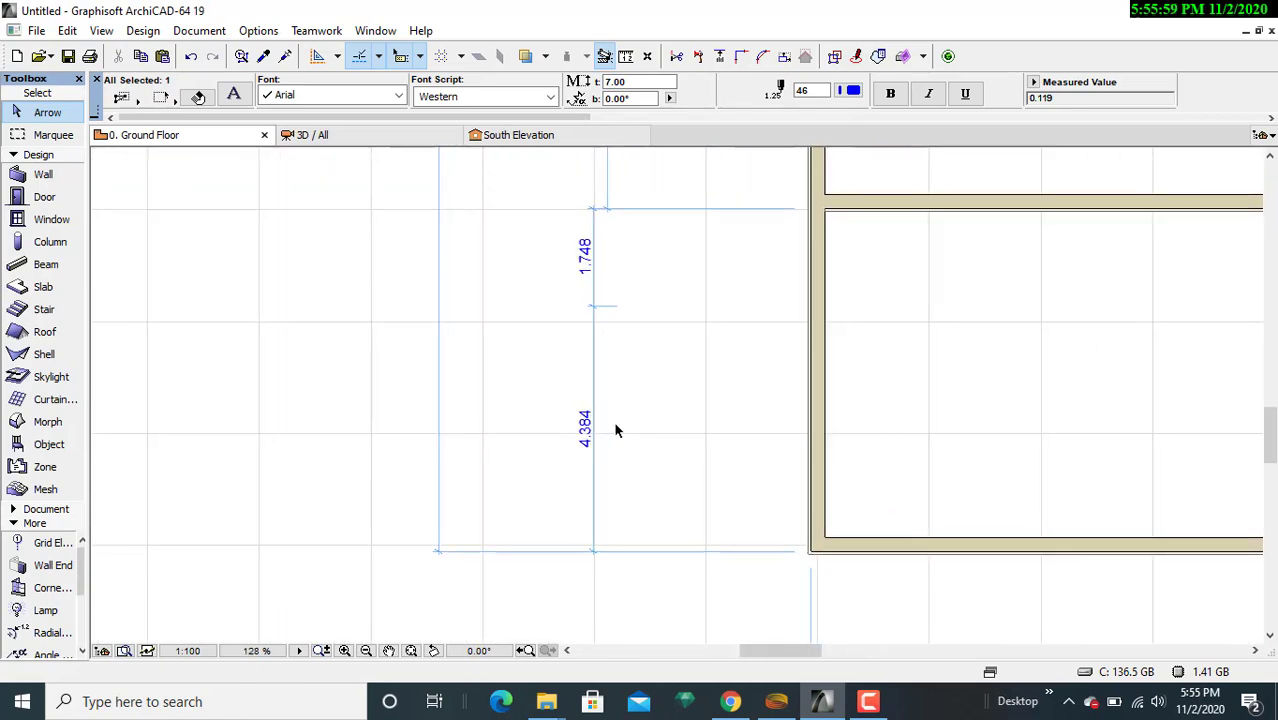
pyautogui.scroll(-4, 650, 408)
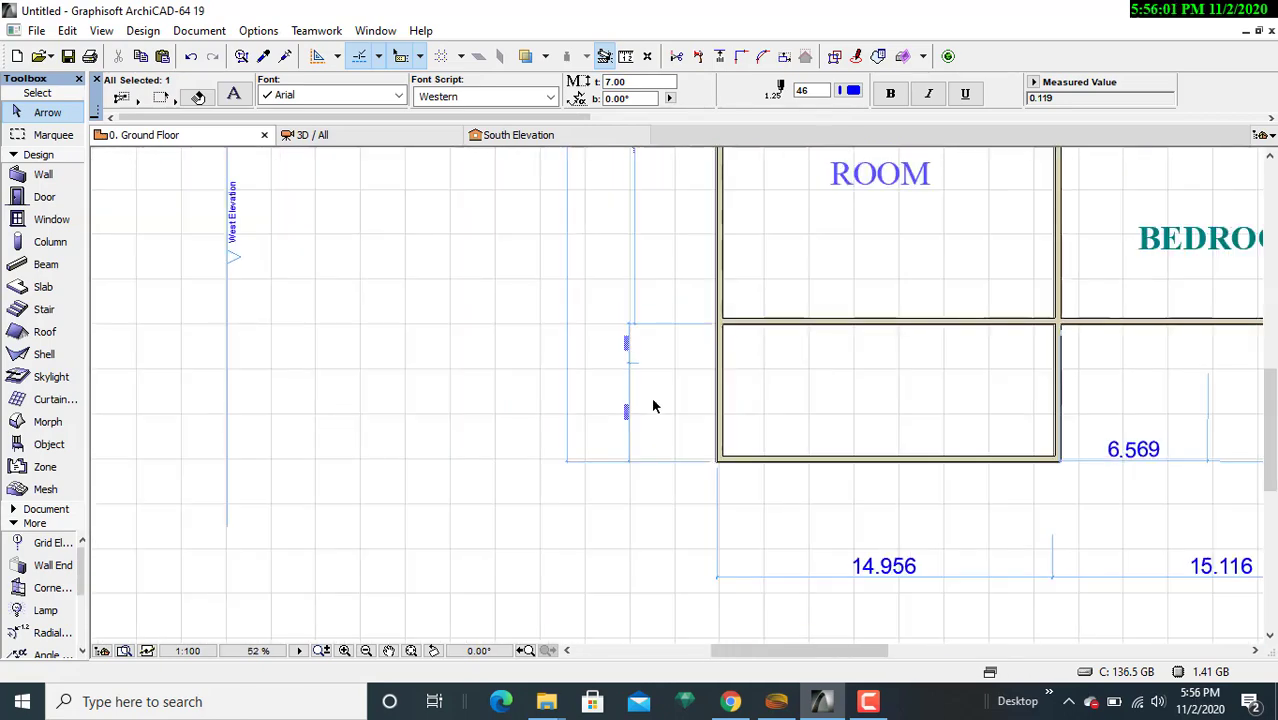
pyautogui.scroll(4, 653, 406)
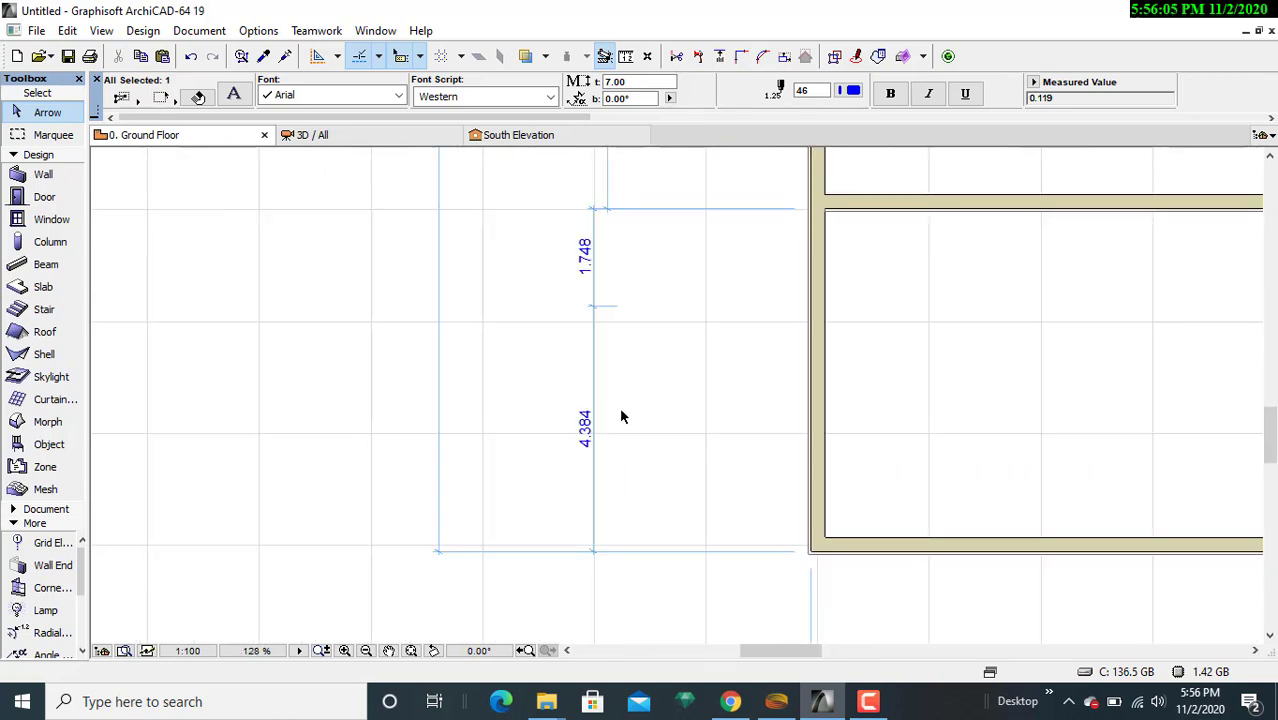
pyautogui.scroll(2, 575, 435)
pyautogui.click(592, 429)
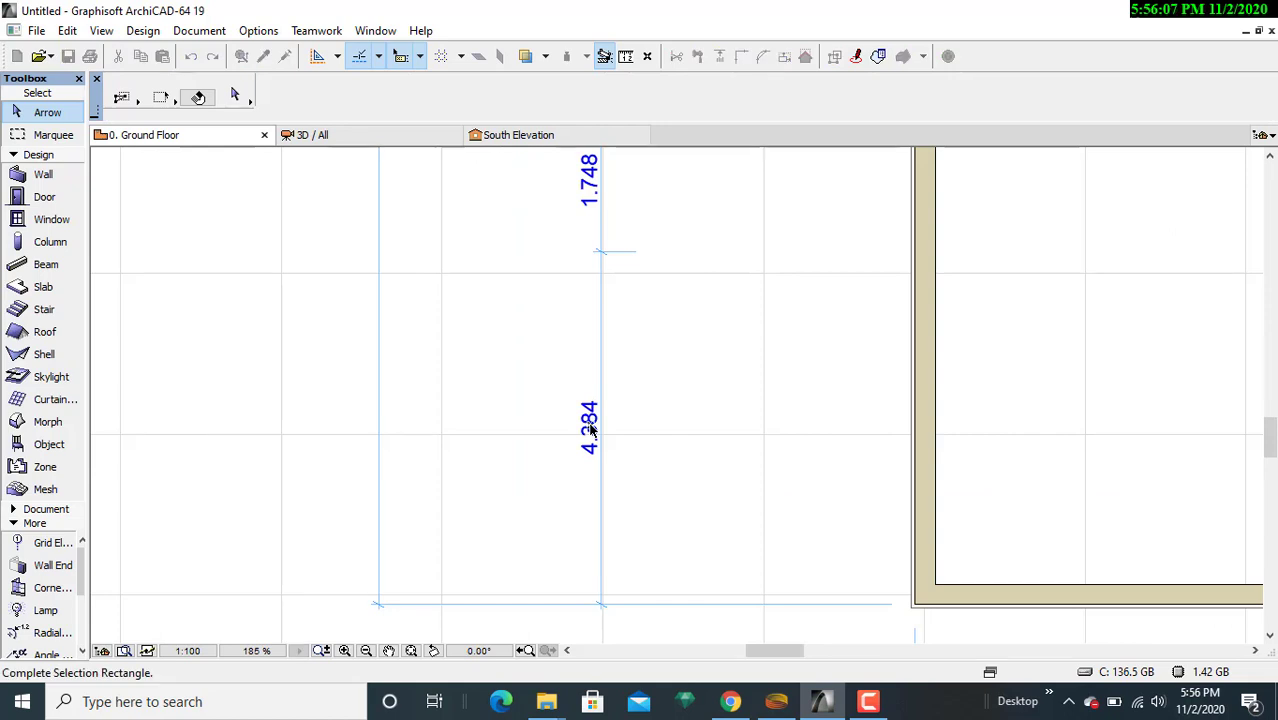
pyautogui.click(589, 440)
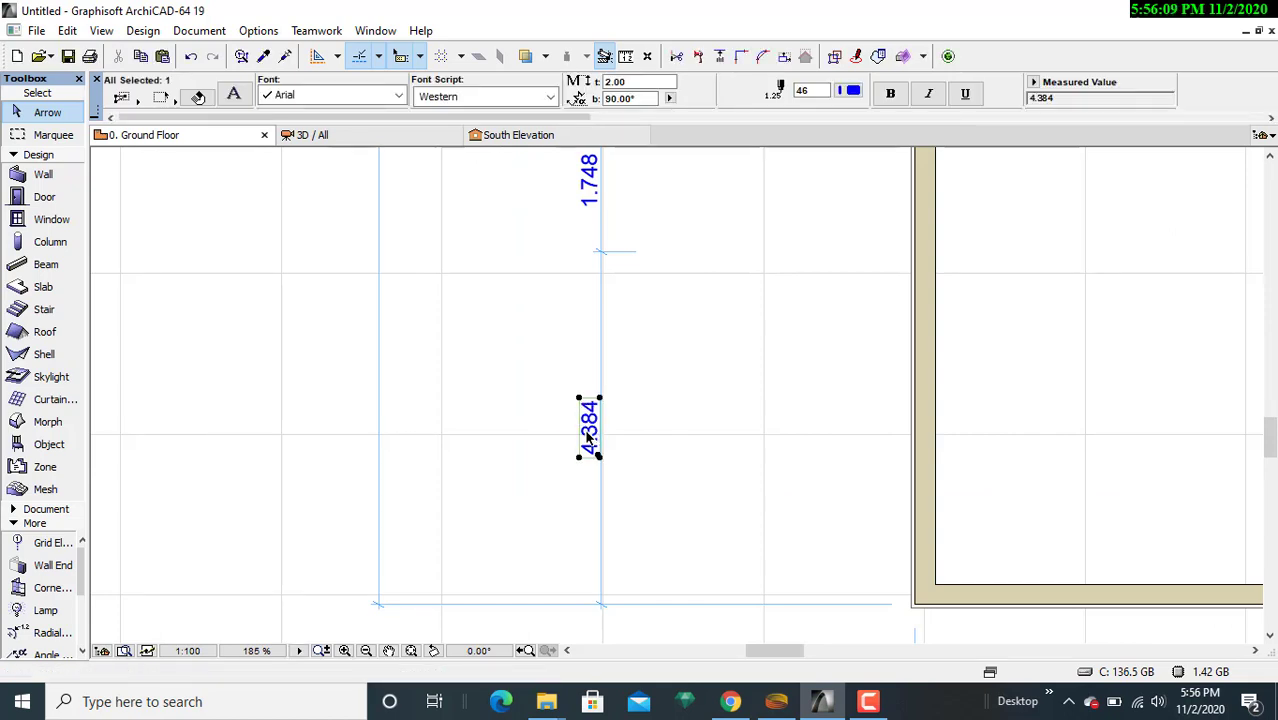
pyautogui.write('7')
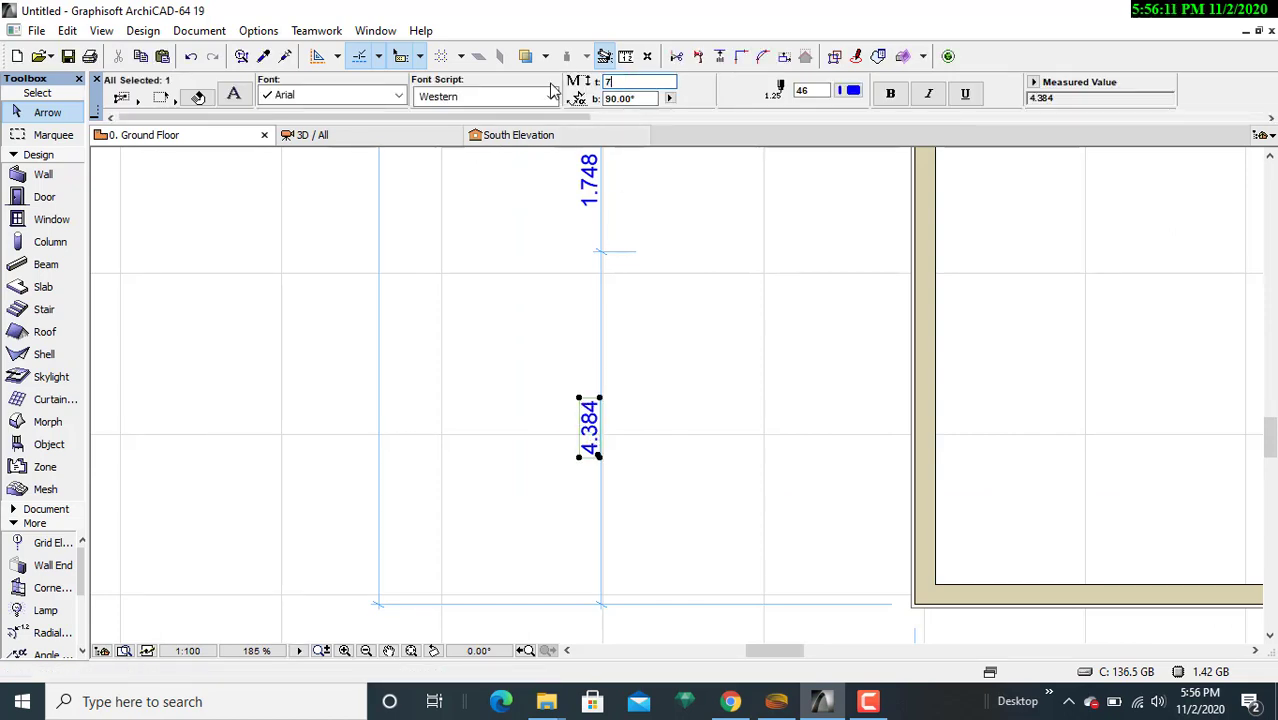
pyautogui.press('Return')
# - Set the text size of the short segment just south of the living room on the inner west dimension line to 7
pyautogui.moveTo(668, 318); pyautogui.dragTo(667, 485, button='middle')
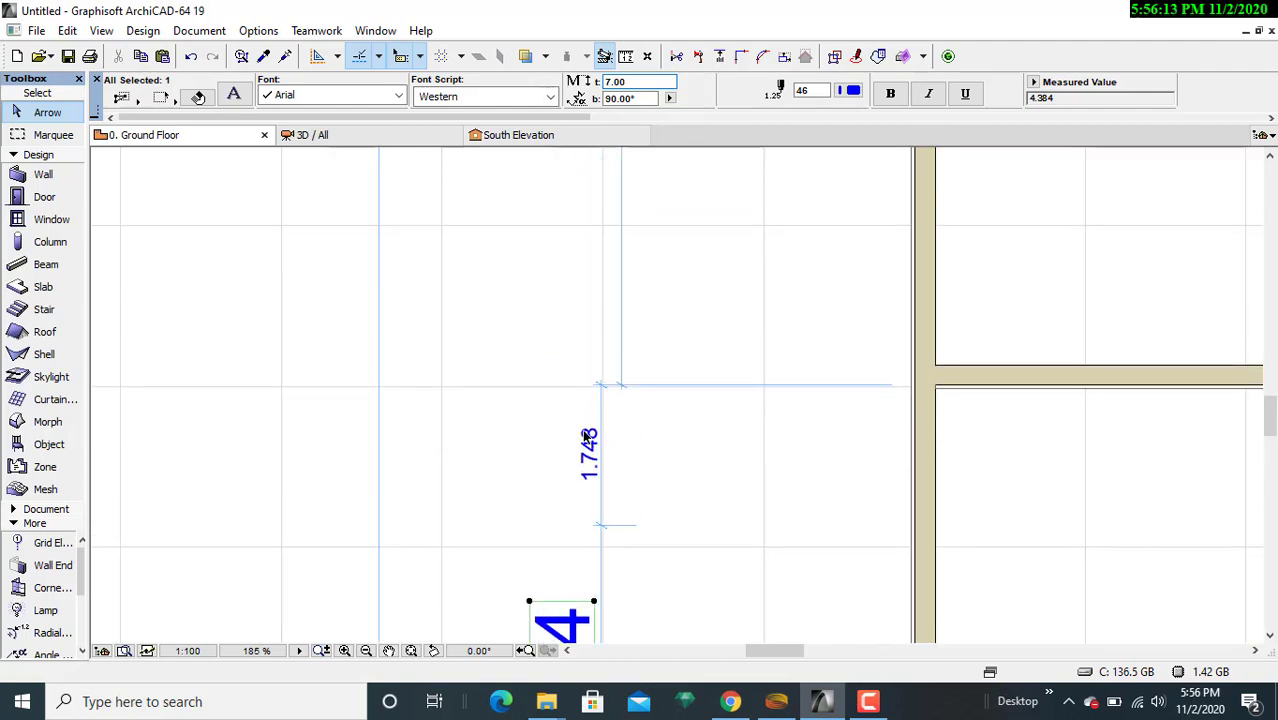
pyautogui.click(589, 440)
pyautogui.click(590, 478)
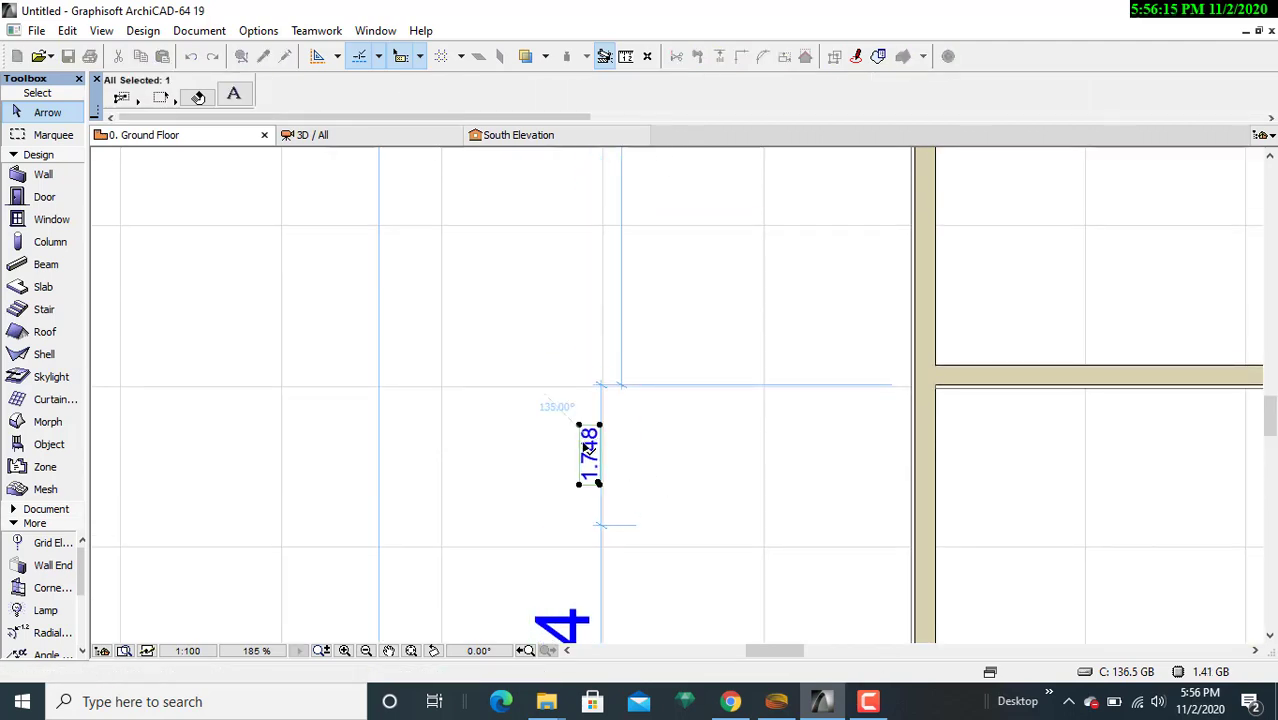
pyautogui.click(656, 84)
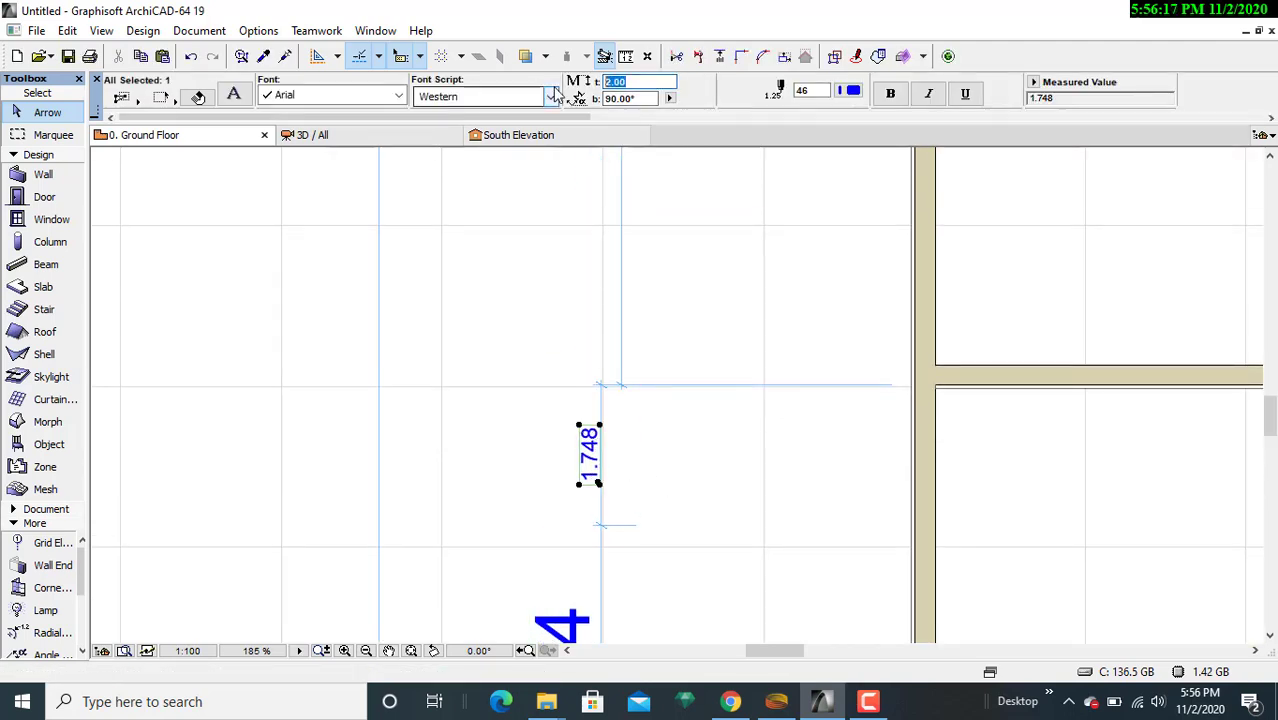
pyautogui.press('Return')
# - Set the text size of the inner west dimension beside the living room to 7
pyautogui.scroll(-3, 686, 275)
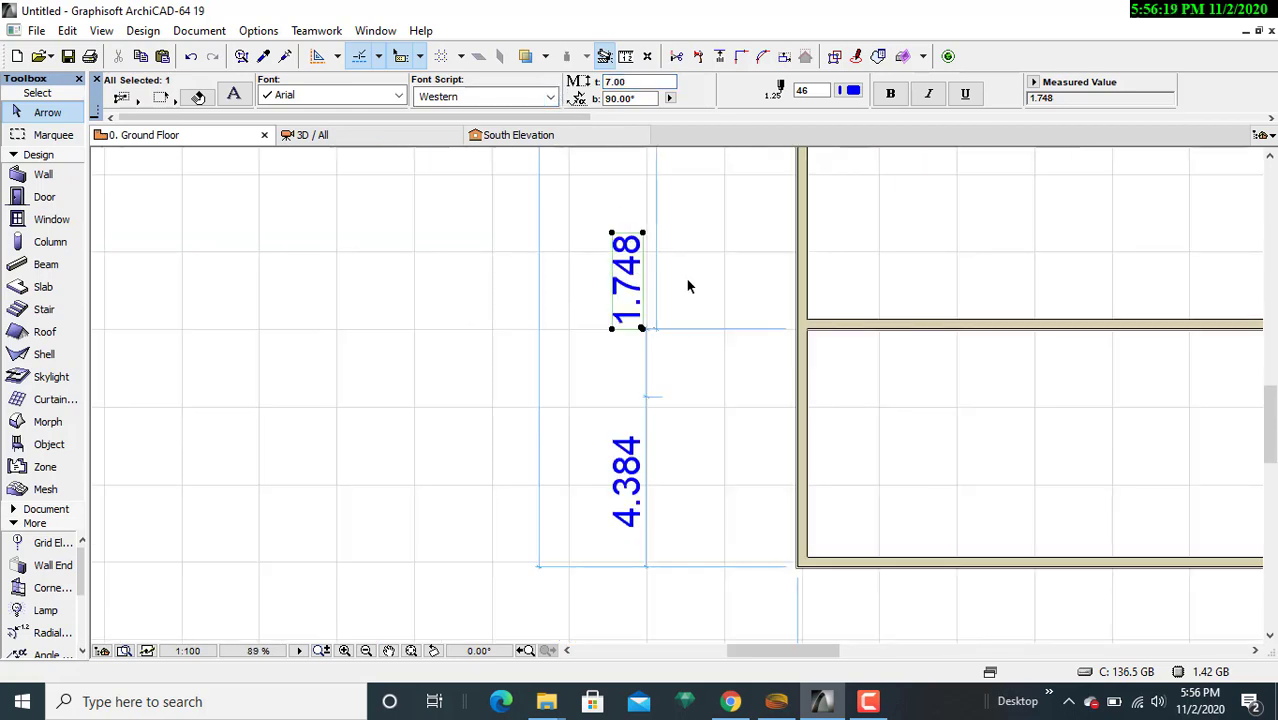
pyautogui.moveTo(686, 381); pyautogui.dragTo(680, 611, button='middle')
pyautogui.moveTo(665, 281); pyautogui.dragTo(646, 450, button='middle')
pyautogui.scroll(3, 632, 412)
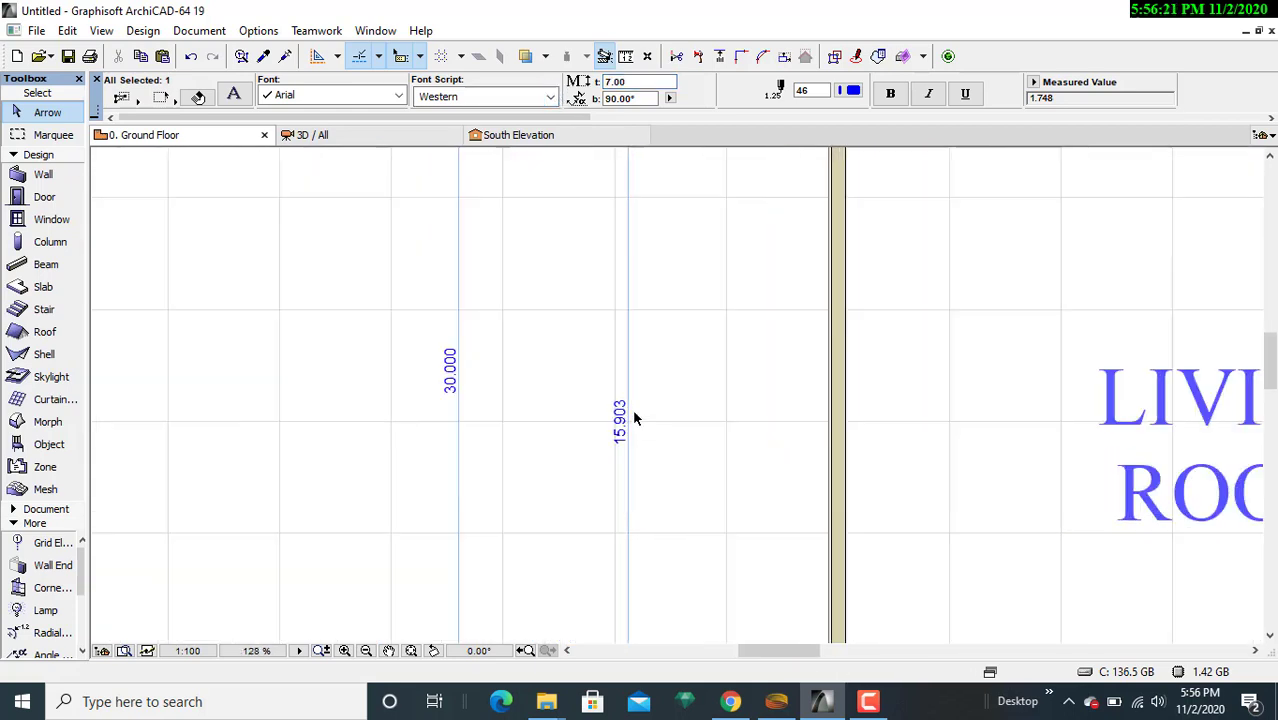
pyautogui.press('Escape')
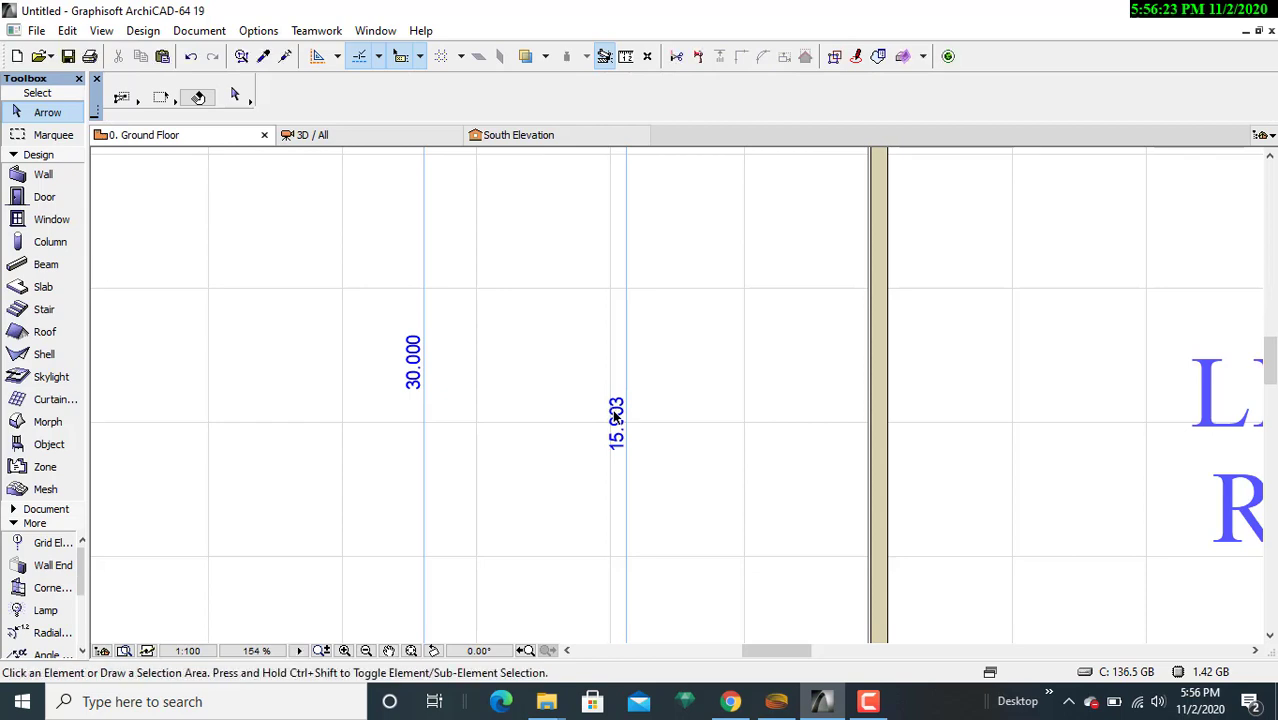
pyautogui.click(612, 387)
pyautogui.click(616, 448)
pyautogui.click(604, 379)
pyautogui.click(625, 452)
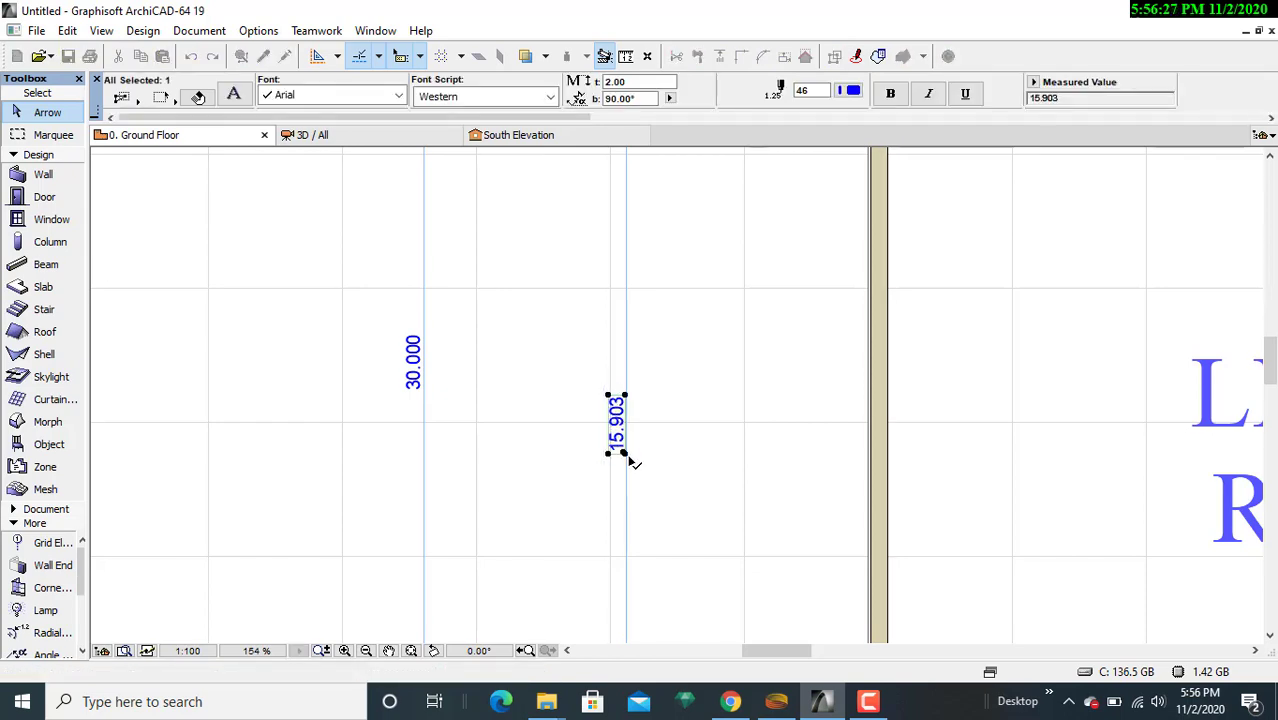
pyautogui.click(615, 81)
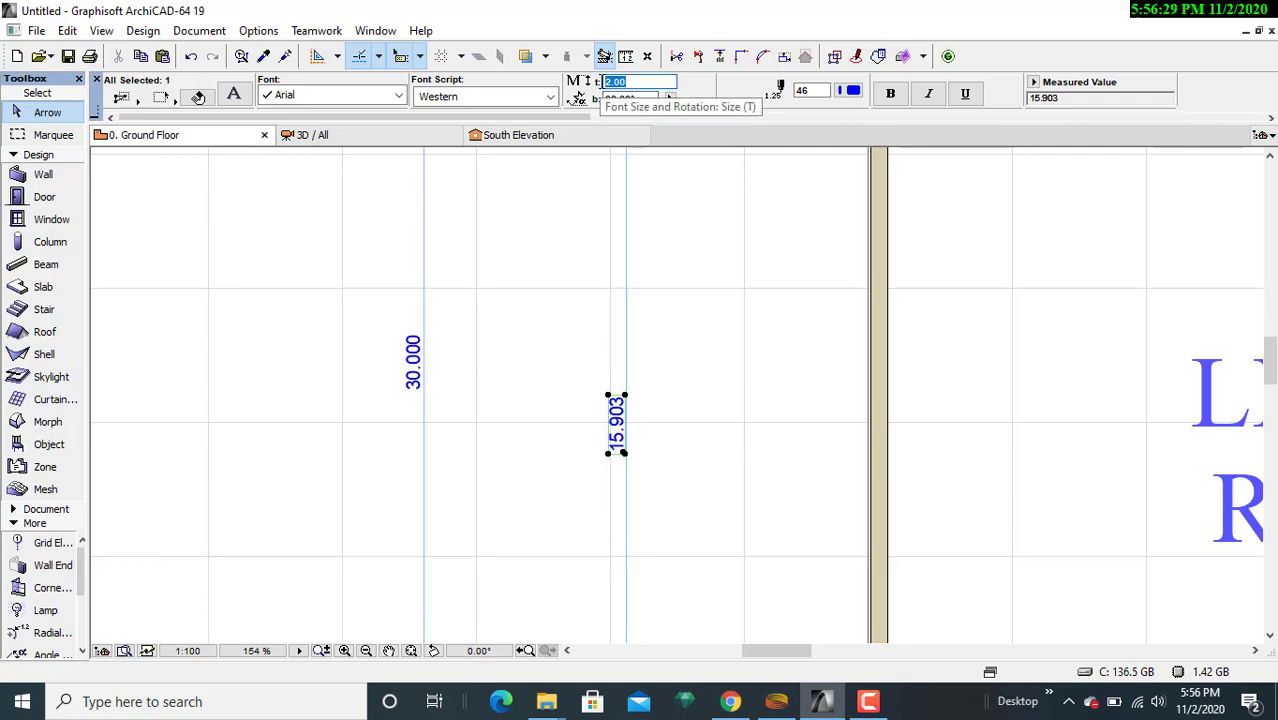
pyautogui.write('7')
pyautogui.press('Return')
# - Set the text size of the west-side dimension beside the dining area to 7
pyautogui.scroll(-5, 474, 352)
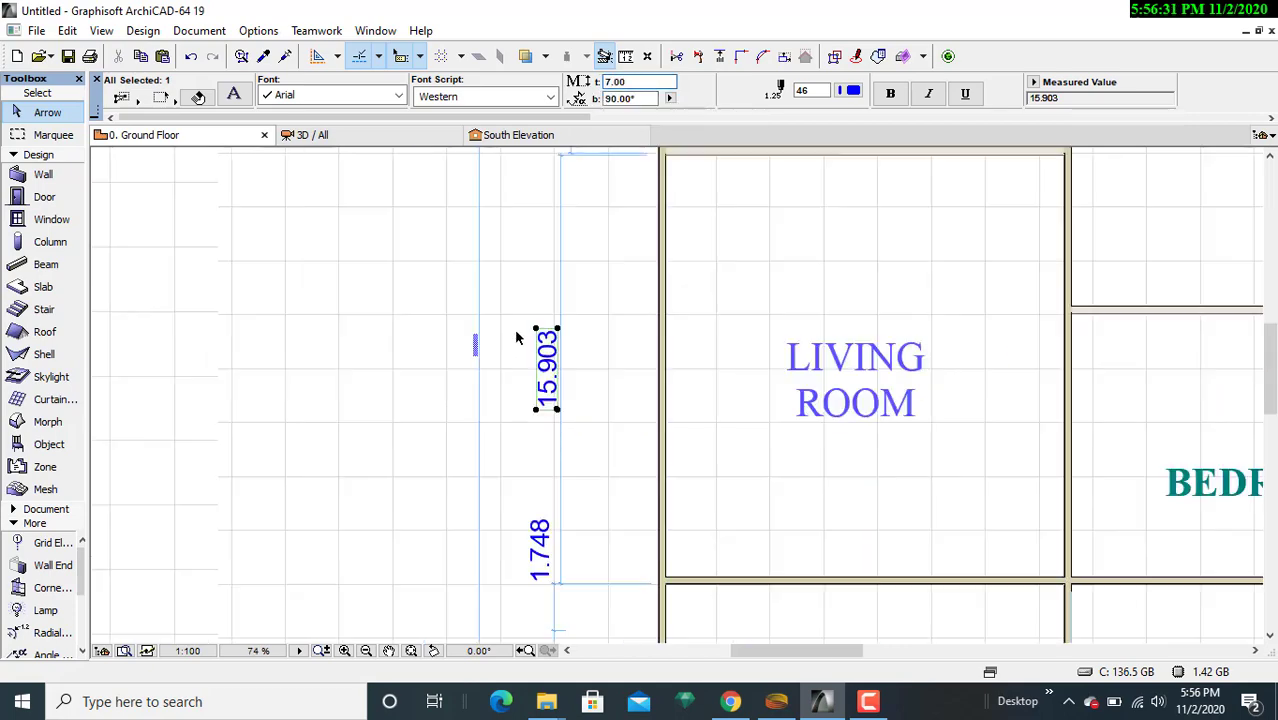
pyautogui.scroll(3, 530, 325)
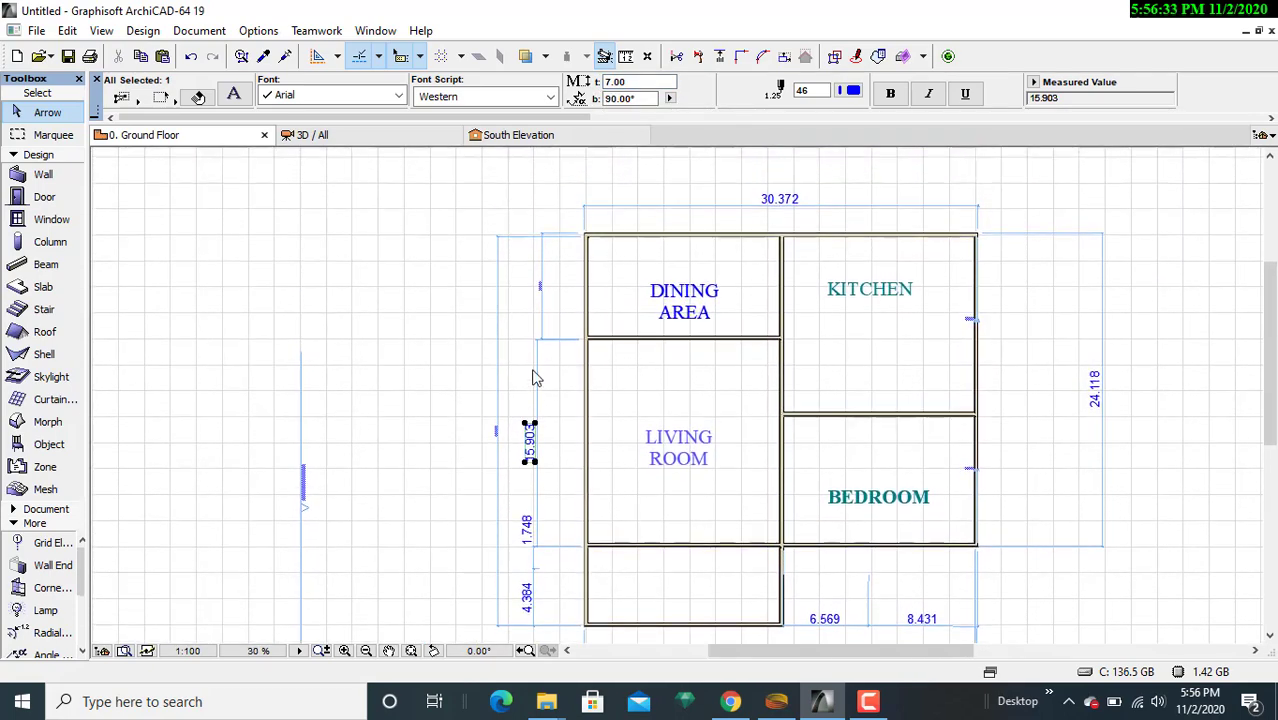
pyautogui.scroll(3, 557, 345)
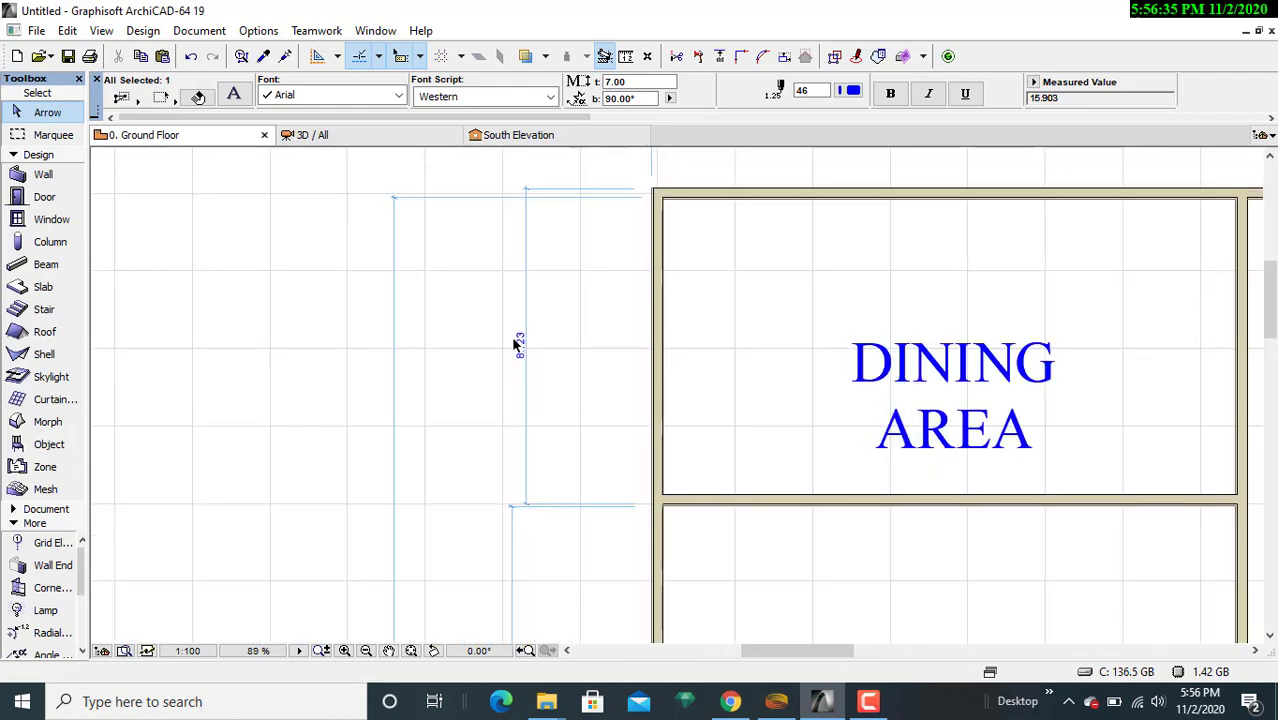
pyautogui.click(515, 343)
pyautogui.click(515, 343)
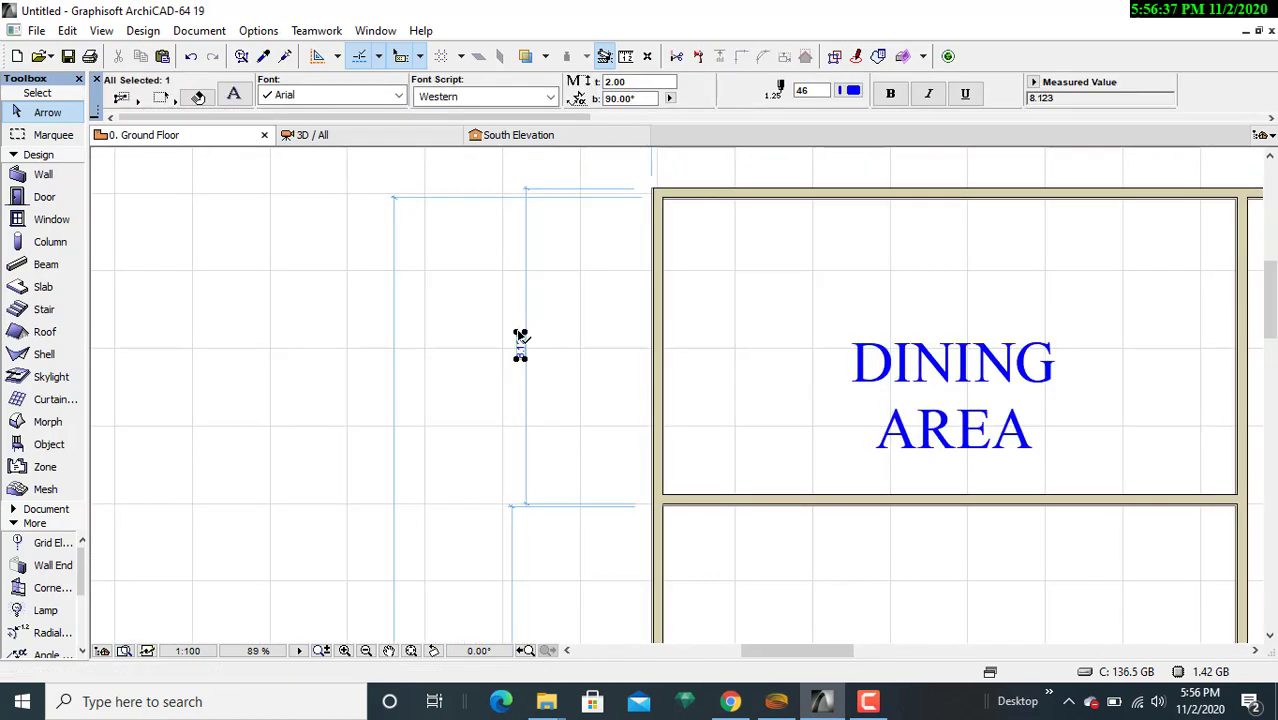
pyautogui.moveTo(634, 82); pyautogui.dragTo(570, 90)
pyautogui.write('7')
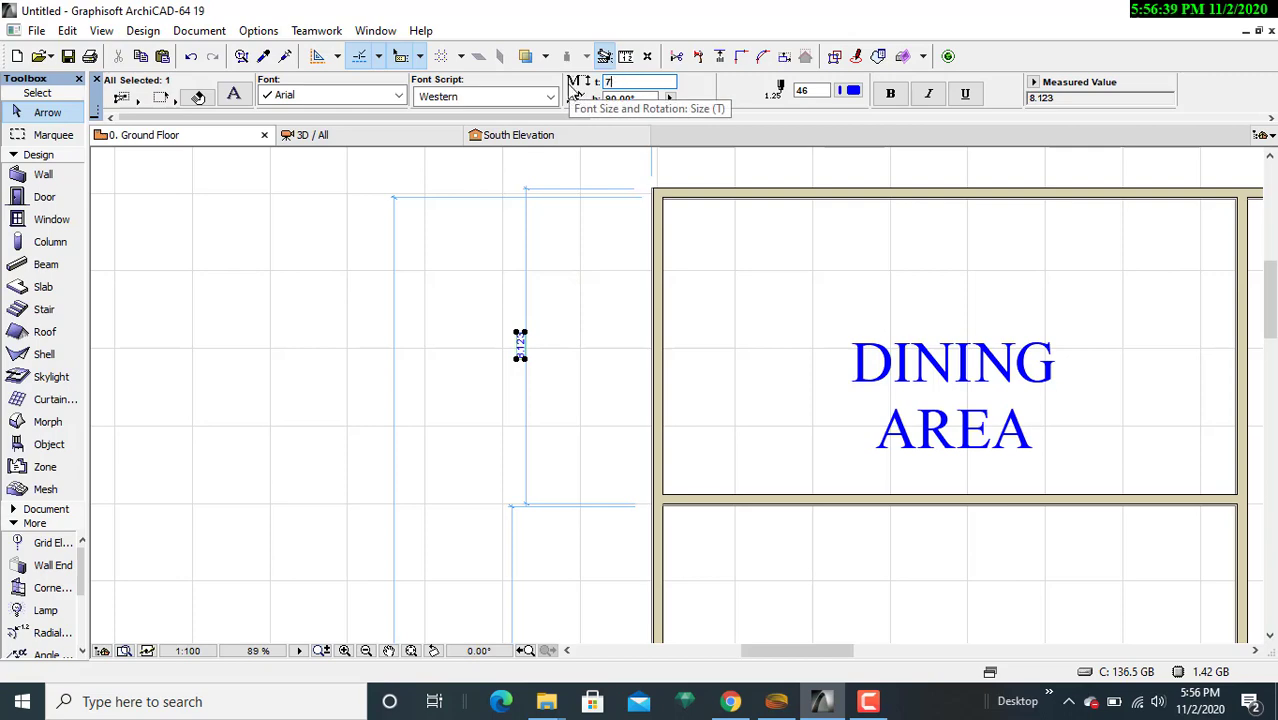
pyautogui.press('Return')
# - Set the text size of the outer overall dimension along the plan's west side to 7
pyautogui.scroll(-6, 593, 275)
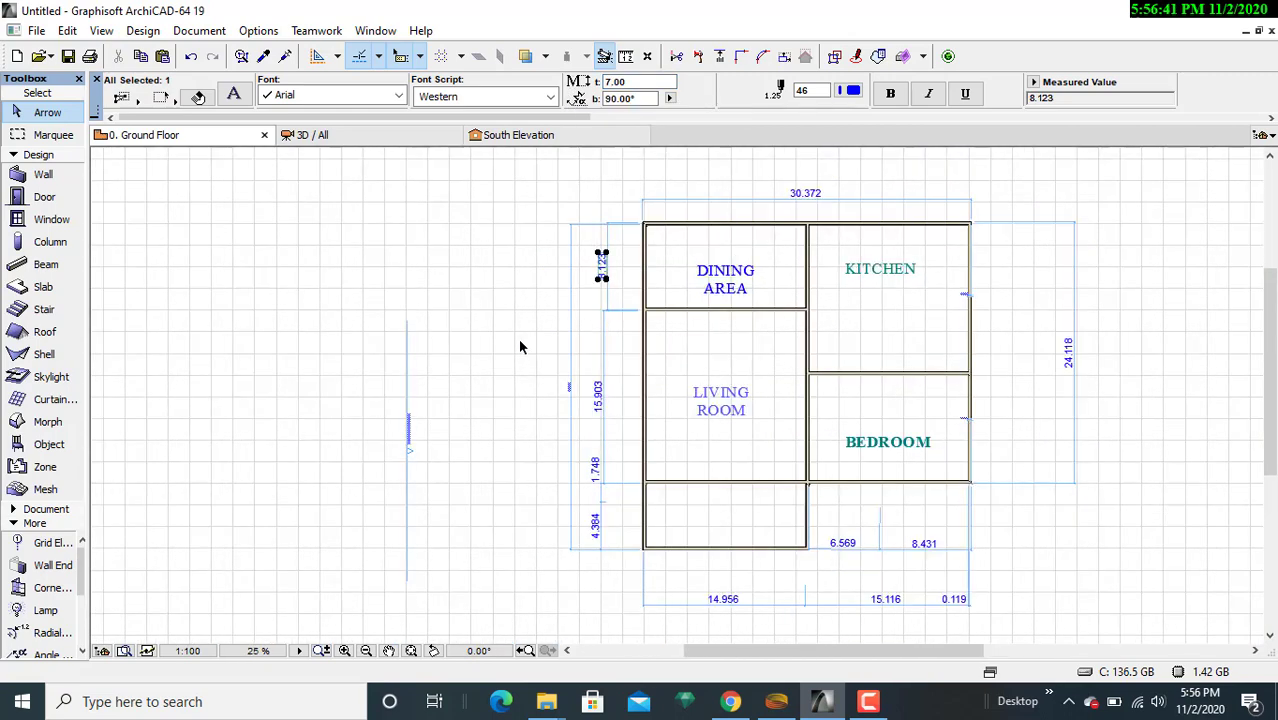
pyautogui.scroll(3, 550, 447)
pyautogui.scroll(5, 600, 400)
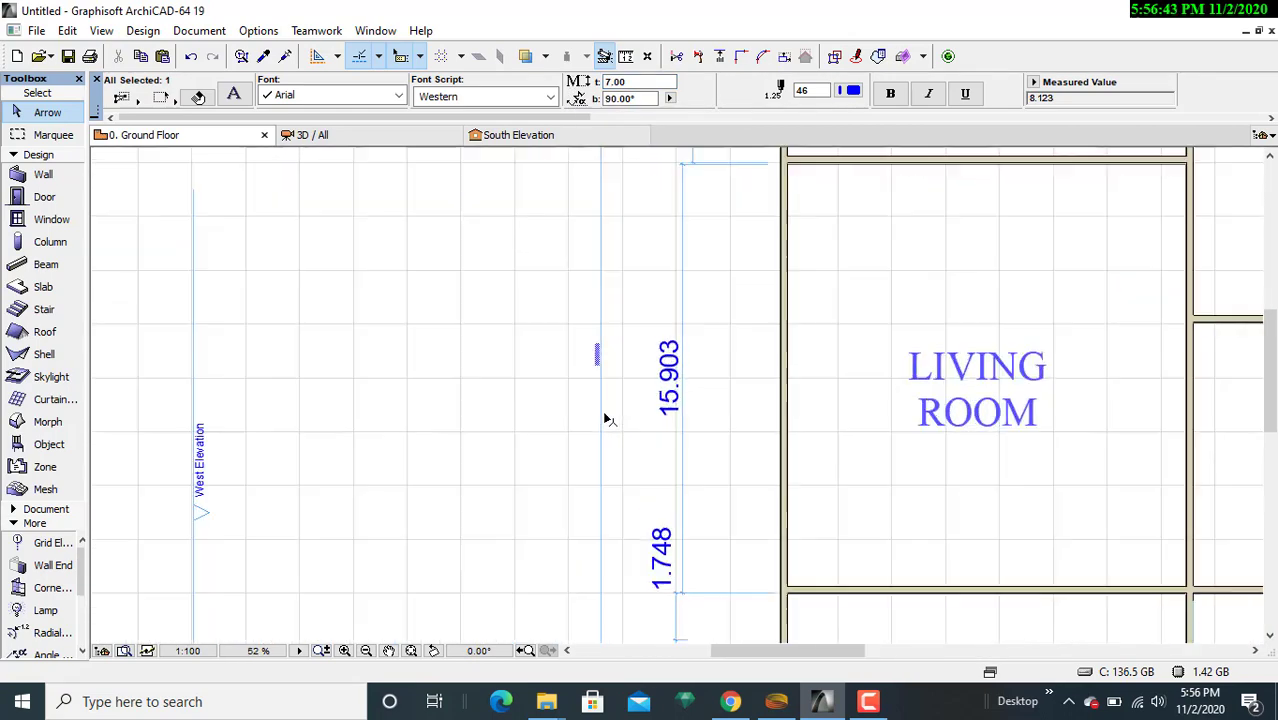
pyautogui.click(593, 335)
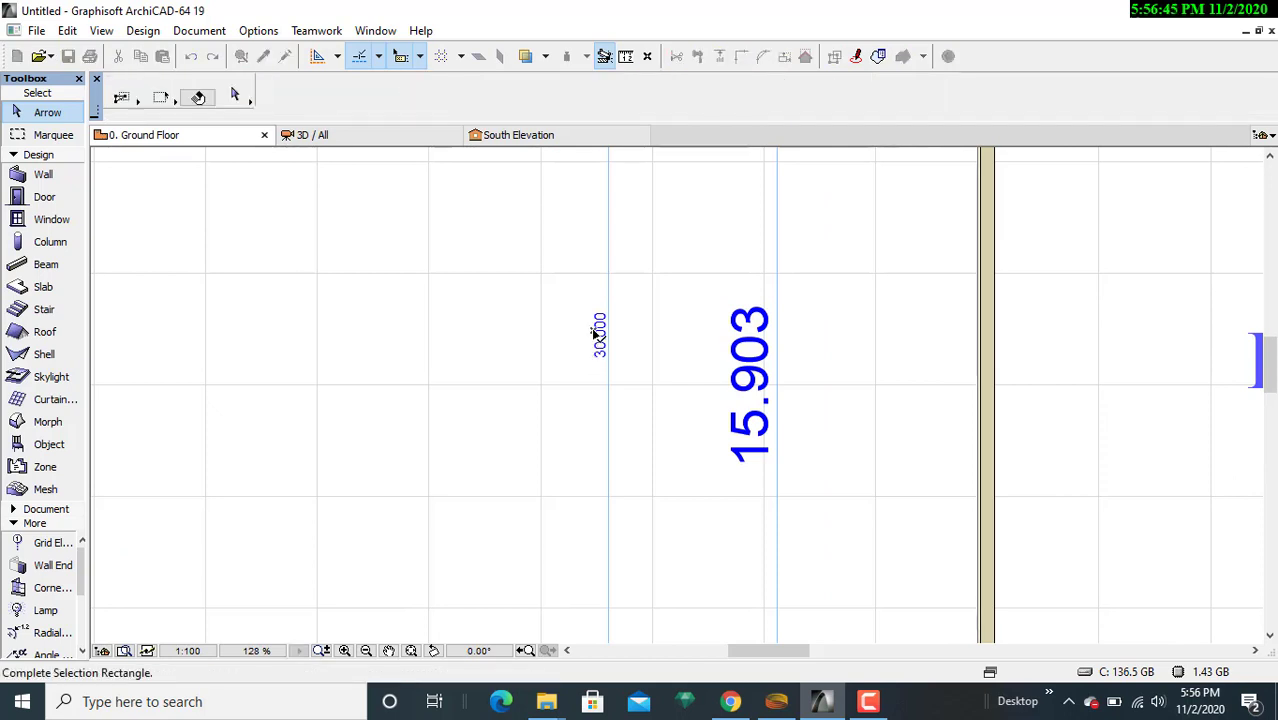
pyautogui.click(595, 310)
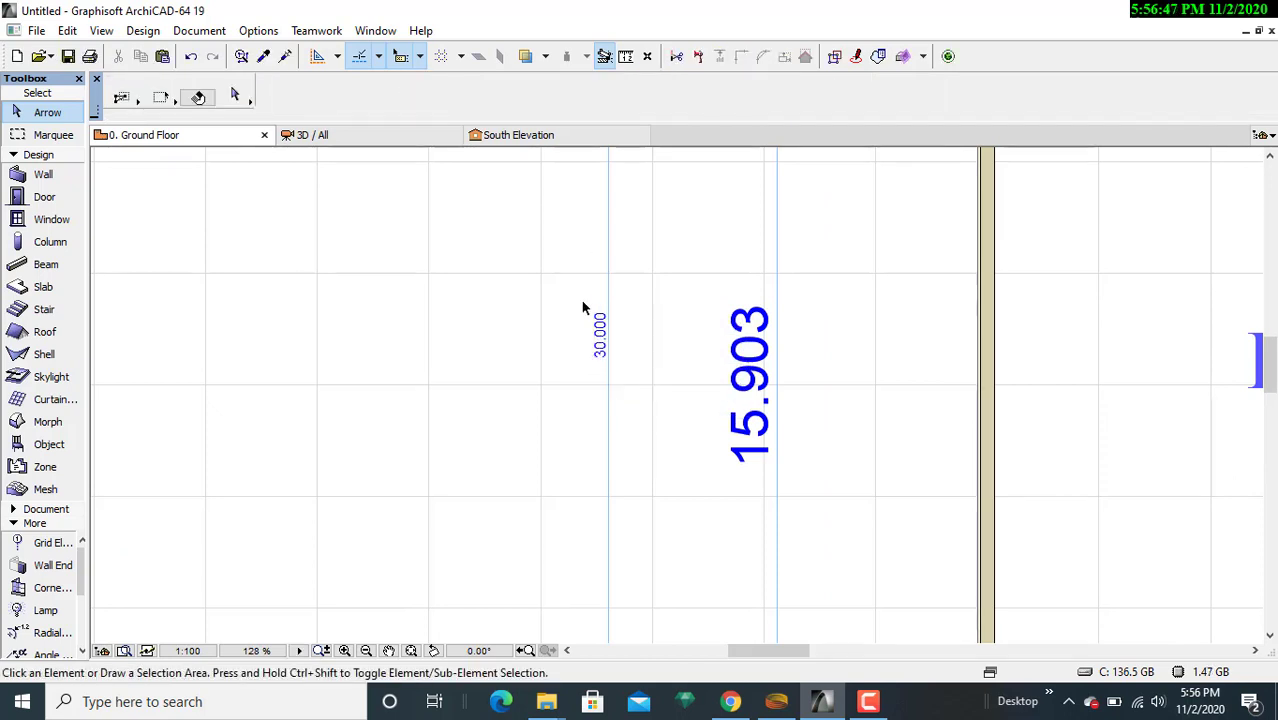
pyautogui.click(583, 303)
pyautogui.click(608, 360)
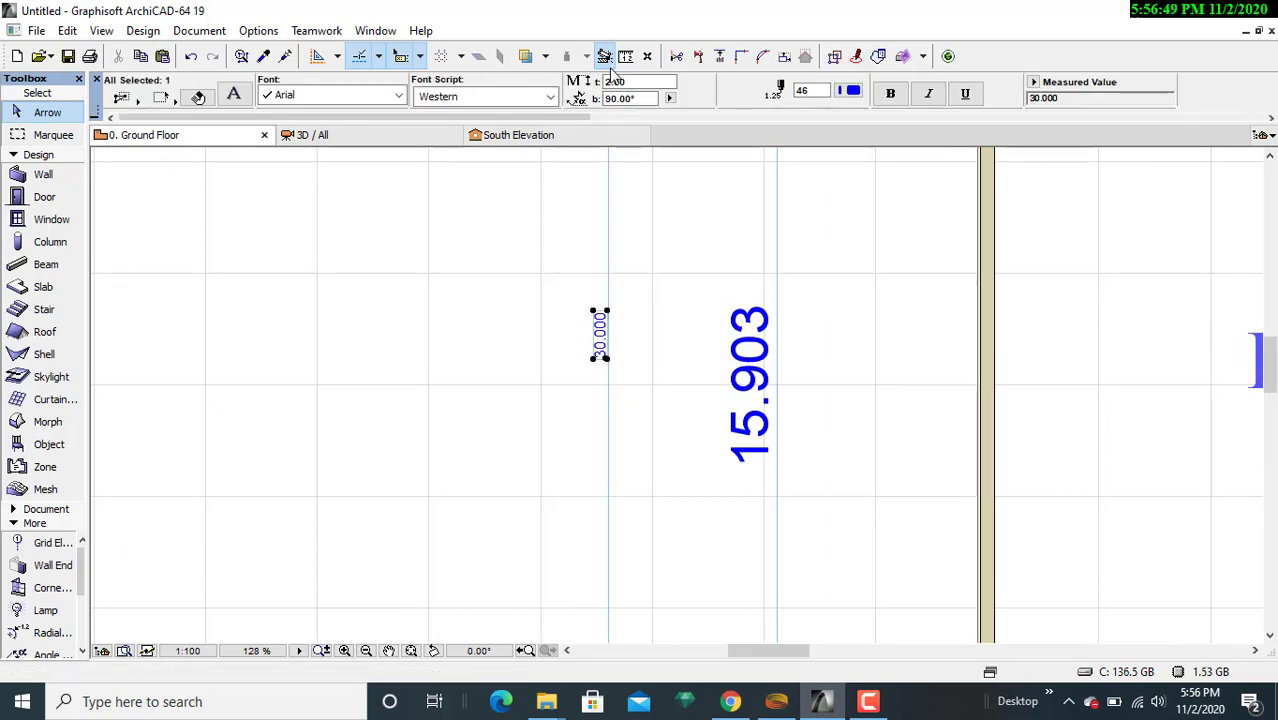
pyautogui.click(616, 81)
pyautogui.write('7')
pyautogui.press('Return')
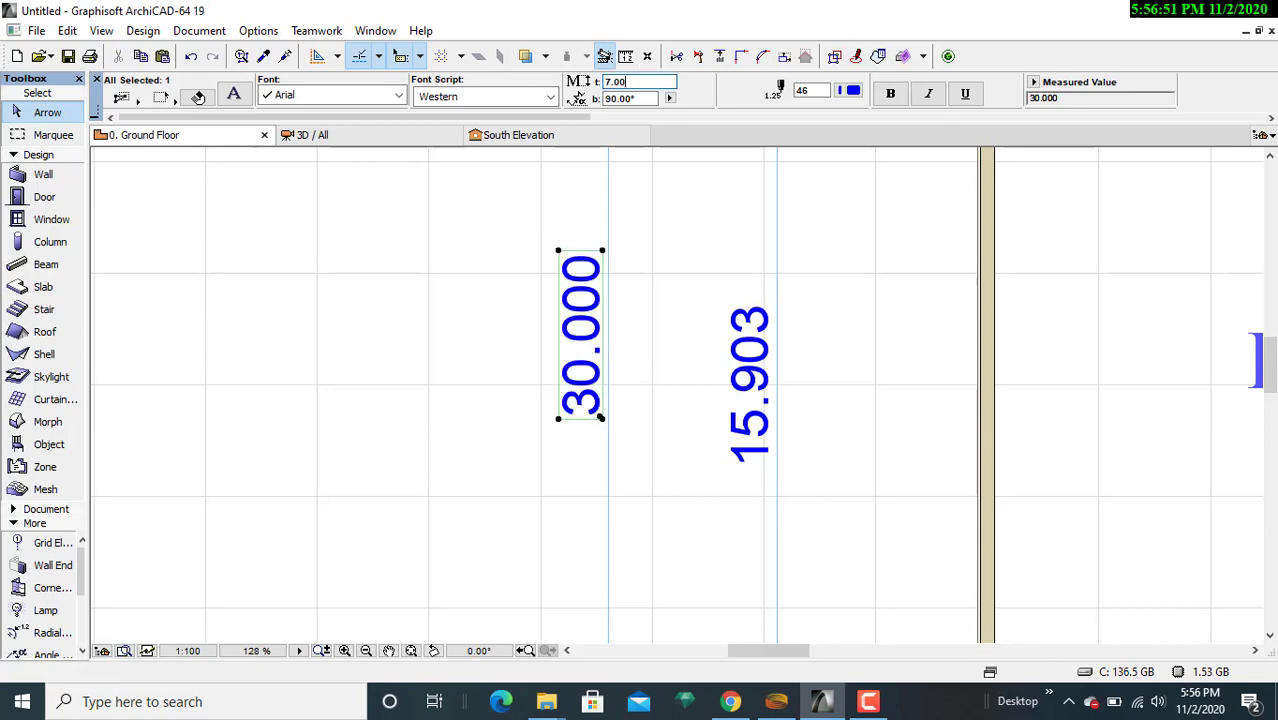
pyautogui.scroll(-5, 675, 190)
pyautogui.moveTo(713, 266); pyautogui.dragTo(750, 360, button='middle')
pyautogui.scroll(4, 585, 334)
pyautogui.scroll(-1, 753, 367)
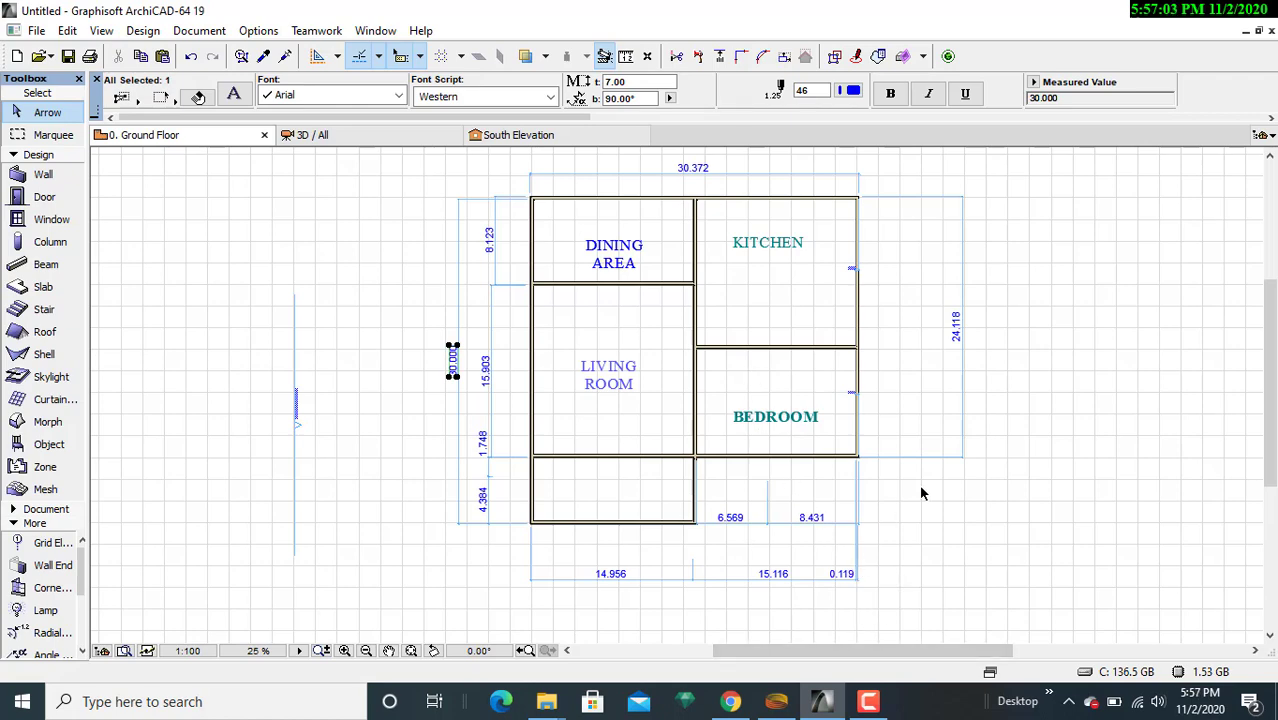
pyautogui.moveTo(921, 491); pyautogui.dragTo(902, 514, button='middle')
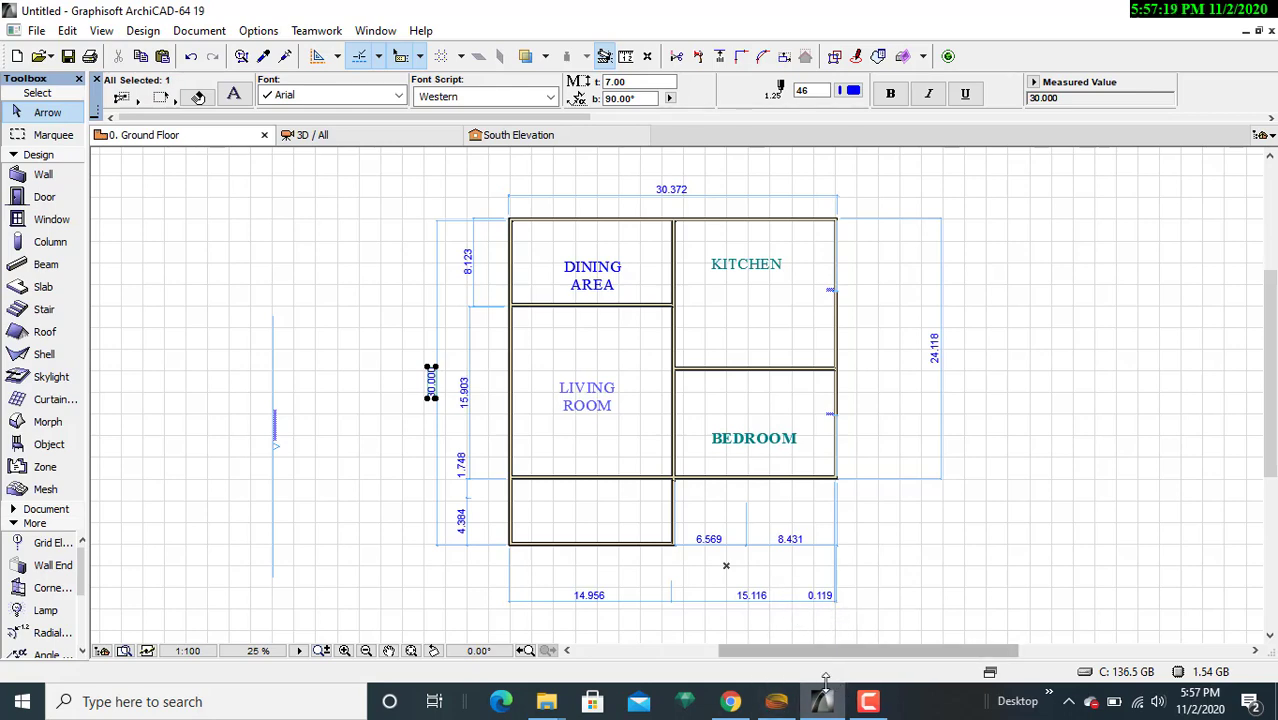
pyautogui.moveTo(667, 627); pyautogui.dragTo(706, 619, button='middle')
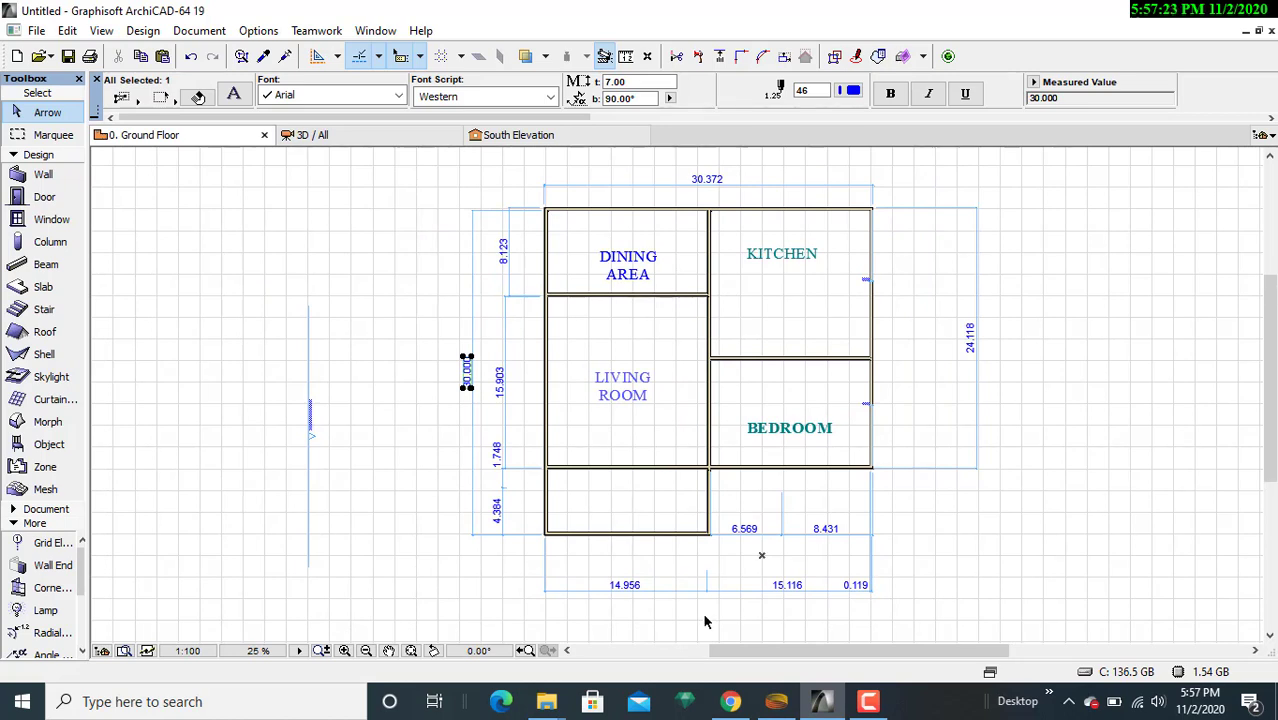
pyautogui.click(868, 701)
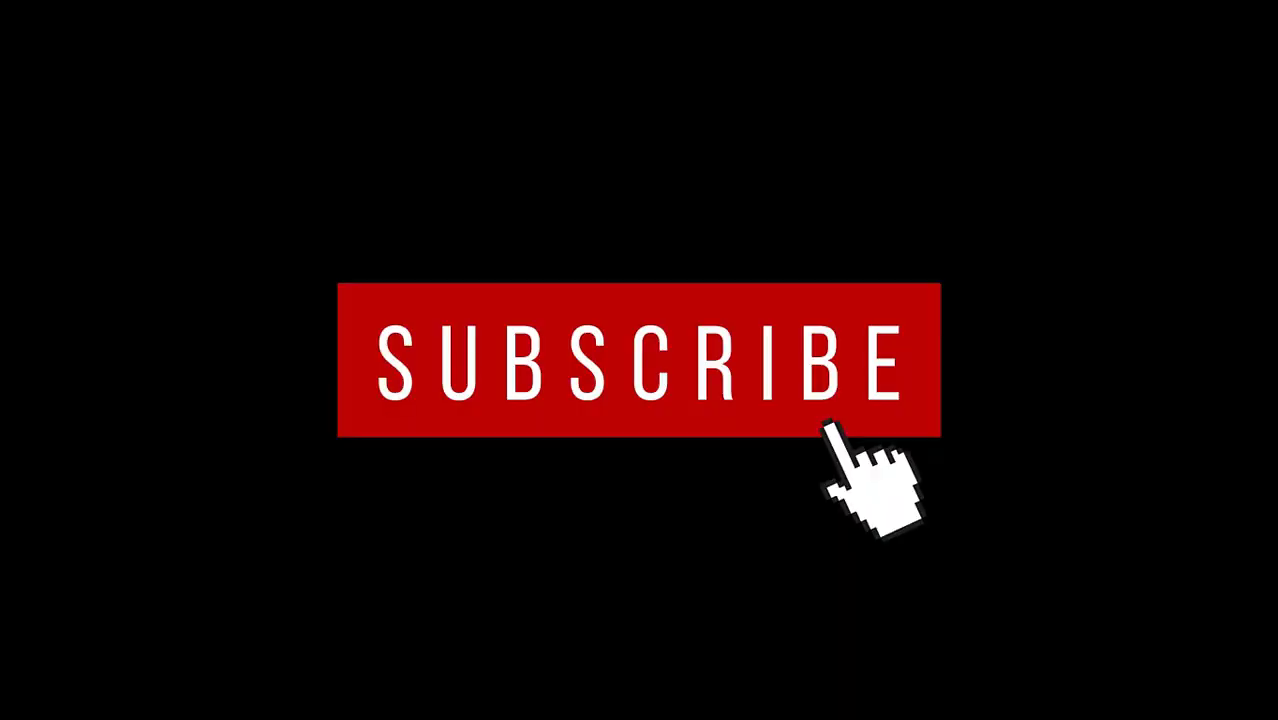